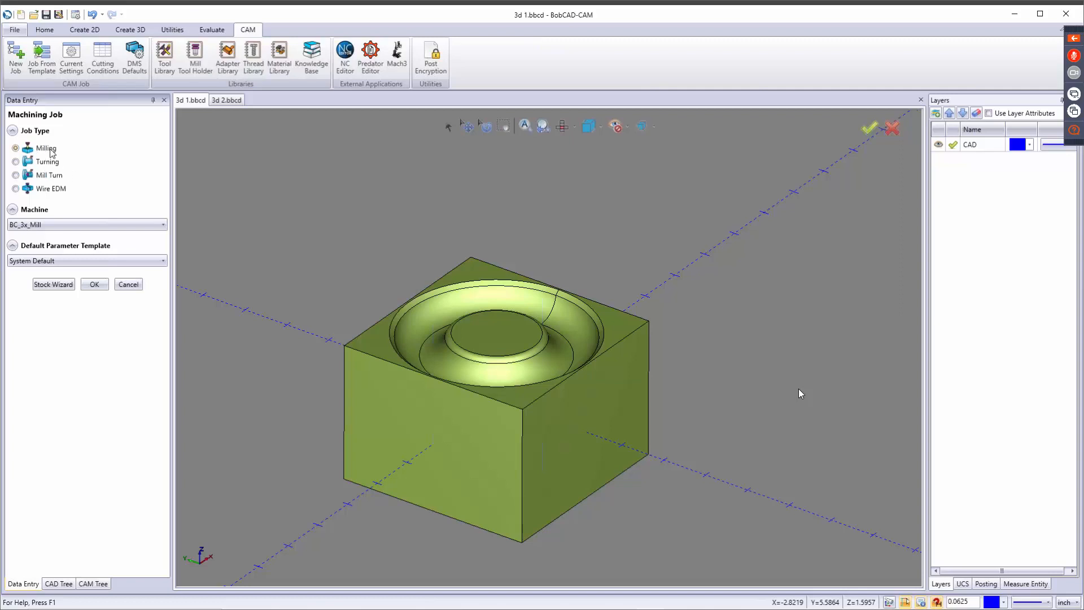
Start the stock wizard for a milling job on the BC_3x_Mill machine and assign the solid block as the workpiece.
{"action": "left_click", "coordinate": [70, 225]}
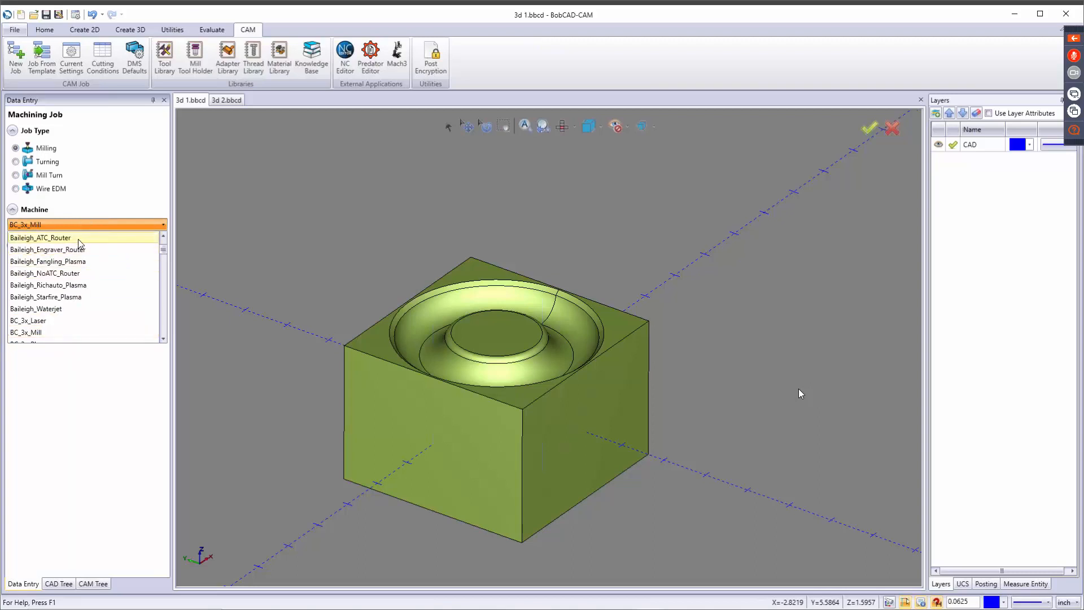
{"action": "scroll", "coordinate": [78, 248], "scroll_direction": "down", "scroll_amount": 2}
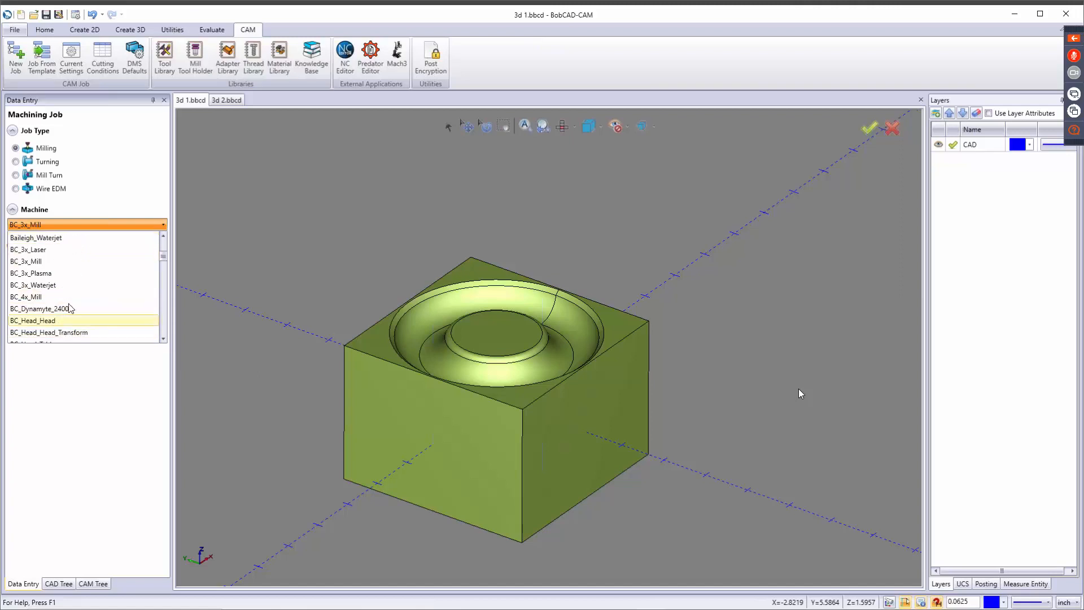
{"action": "left_click", "coordinate": [109, 189]}
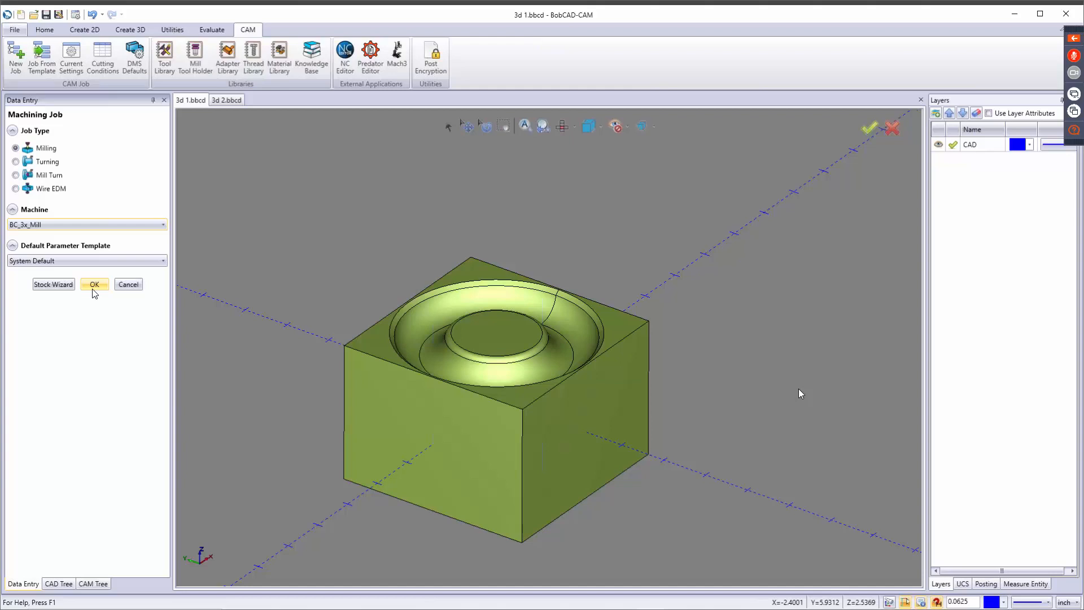
{"action": "left_click", "coordinate": [63, 286]}
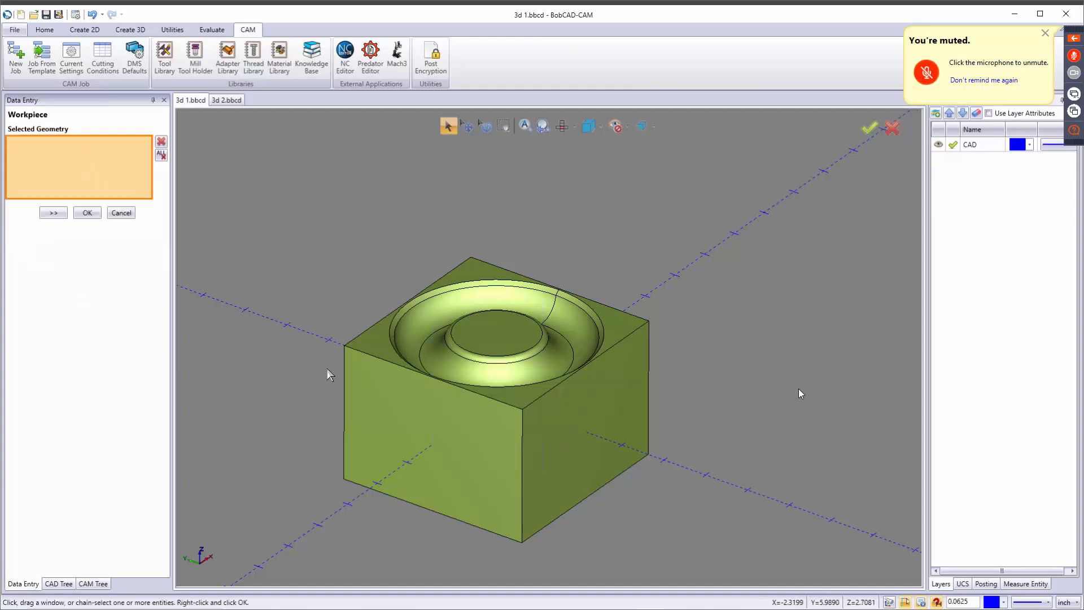
{"action": "left_click", "coordinate": [419, 384]}
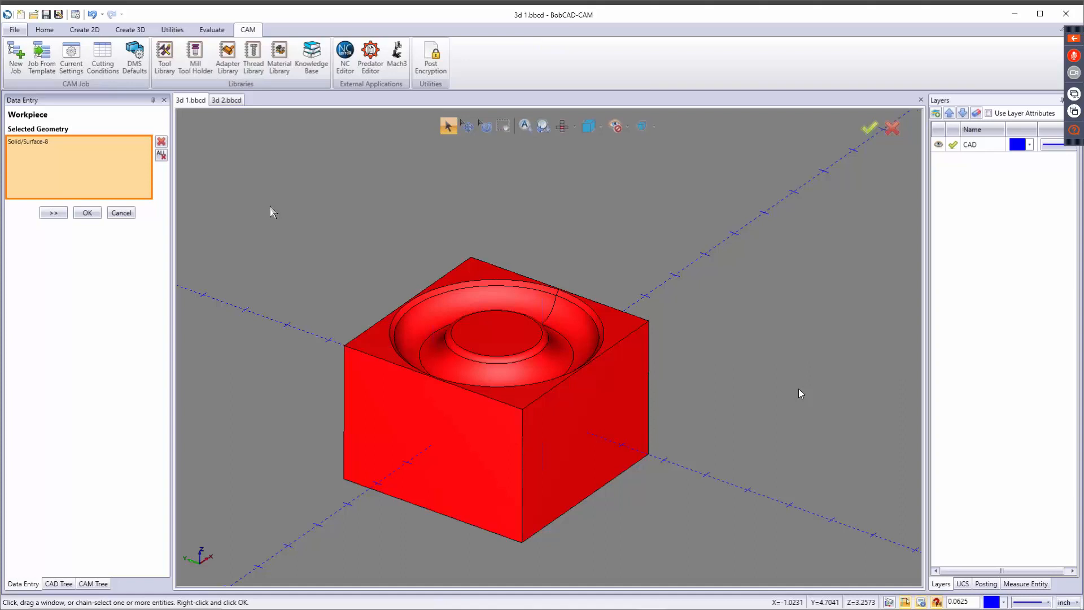
{"action": "left_click", "coordinate": [54, 214]}
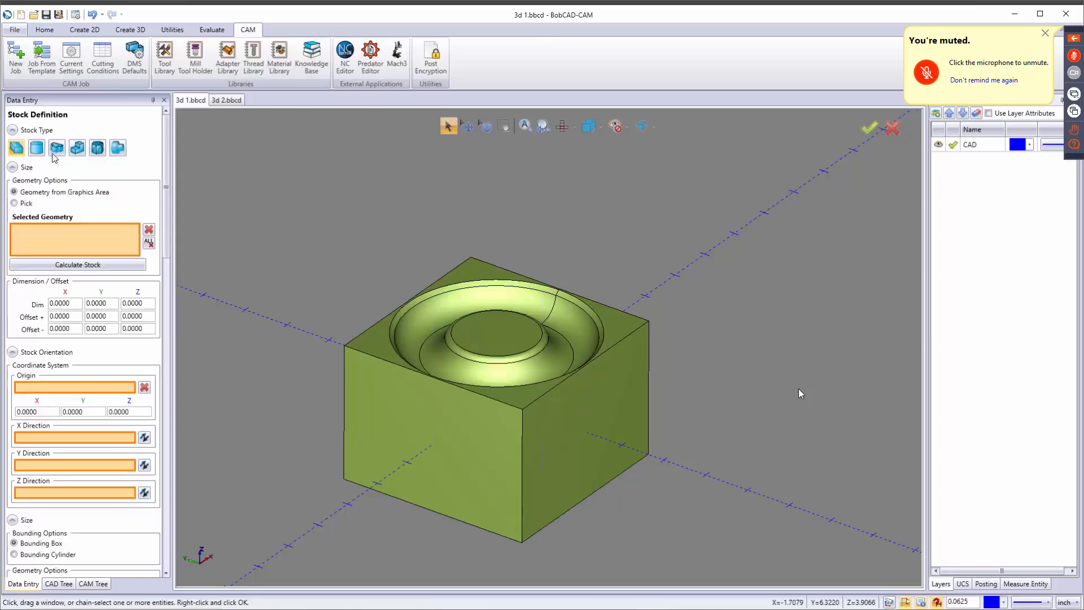
Choose rectangular stock and set its Z dimension to 3.0000.
{"action": "left_click", "coordinate": [17, 150]}
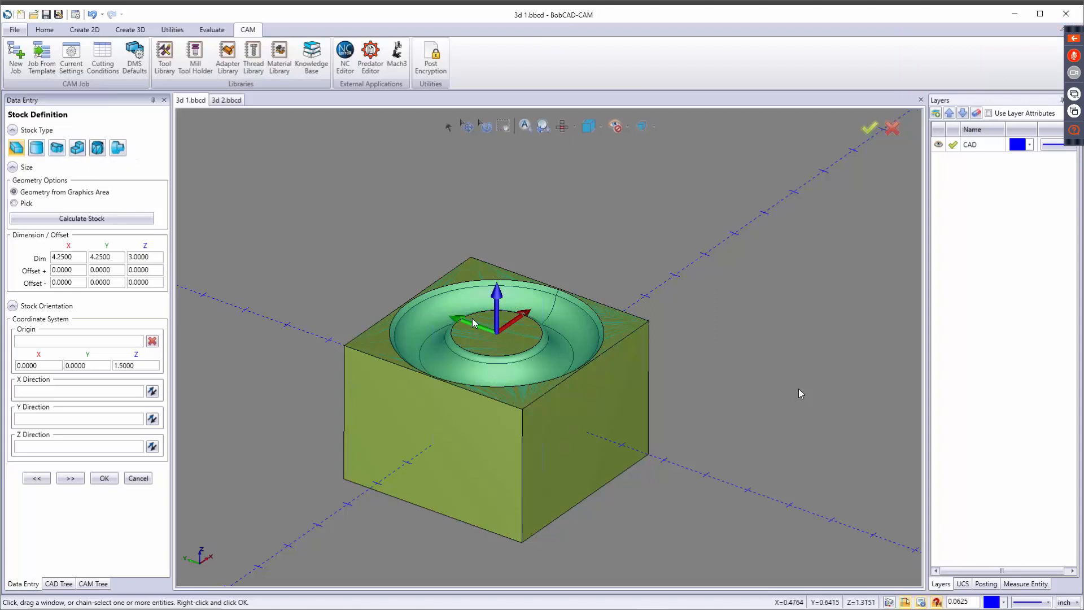
{"action": "double_click", "coordinate": [149, 257]}
{"action": "key", "text": "BackSpace"}
{"action": "left_click", "coordinate": [568, 334]}
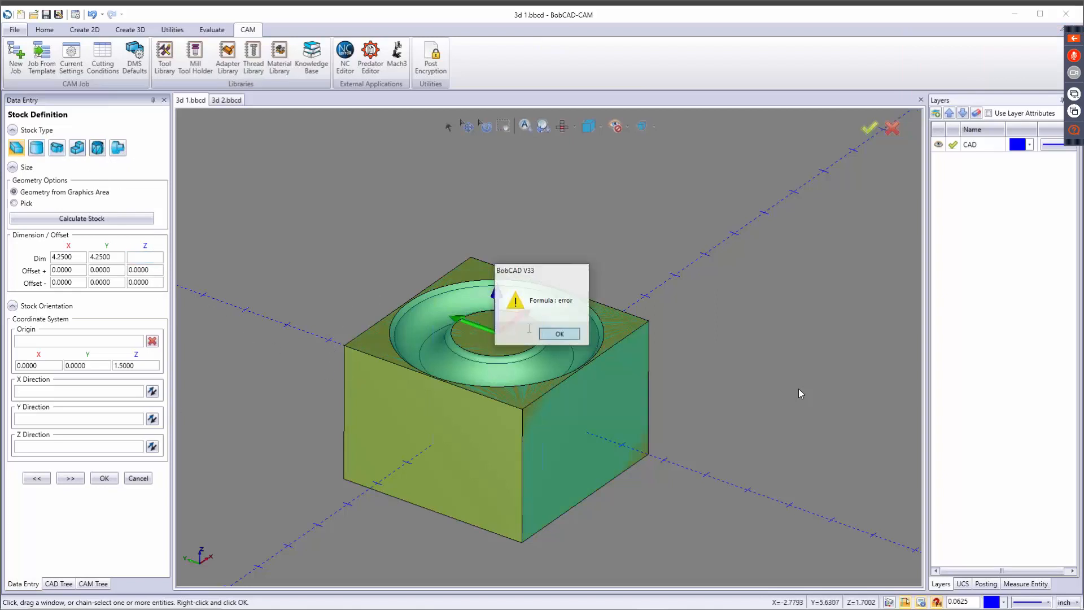
{"action": "double_click", "coordinate": [150, 256]}
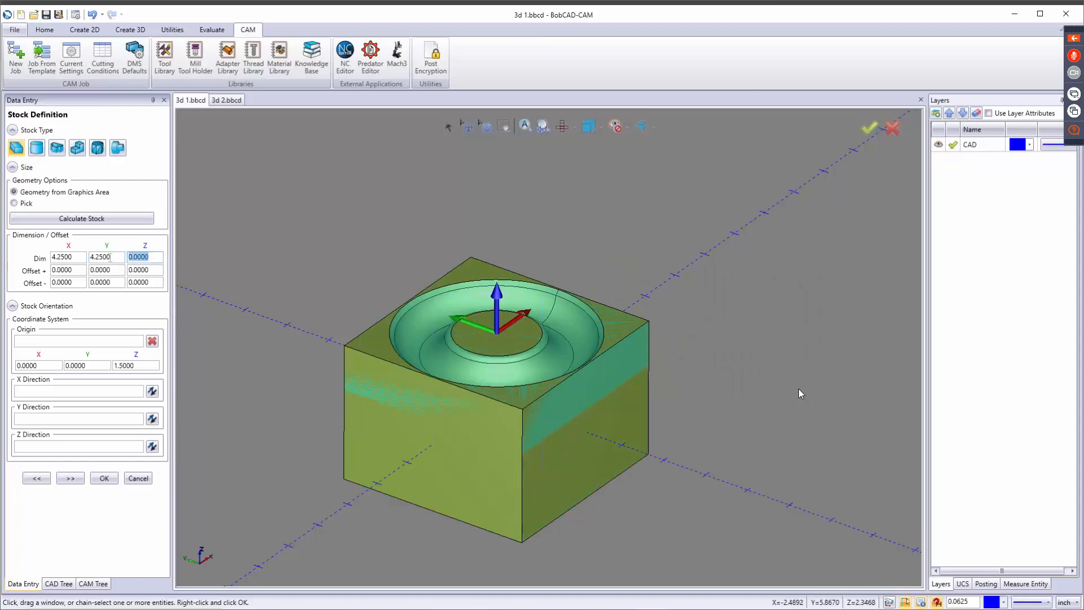
{"action": "type", "text": "3"}
{"action": "key", "text": "Tab"}
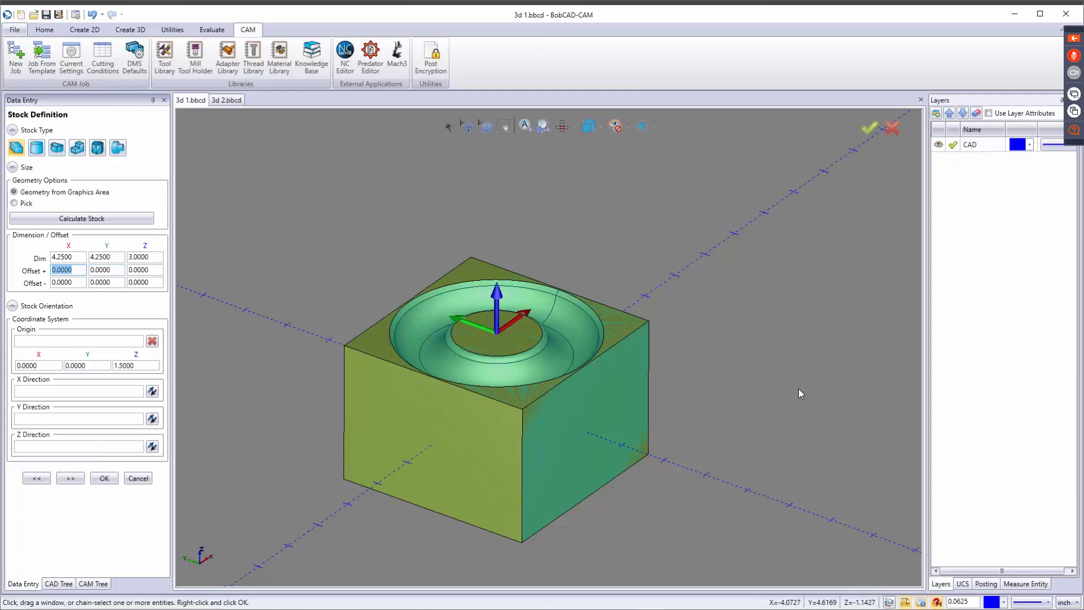
Set both the positive and negative stock offsets to 1.0000 in X and Y.
{"action": "type", "text": "1"}
{"action": "key", "text": "Tab"}
{"action": "type", "text": "1"}
{"action": "key", "text": "Tab"}
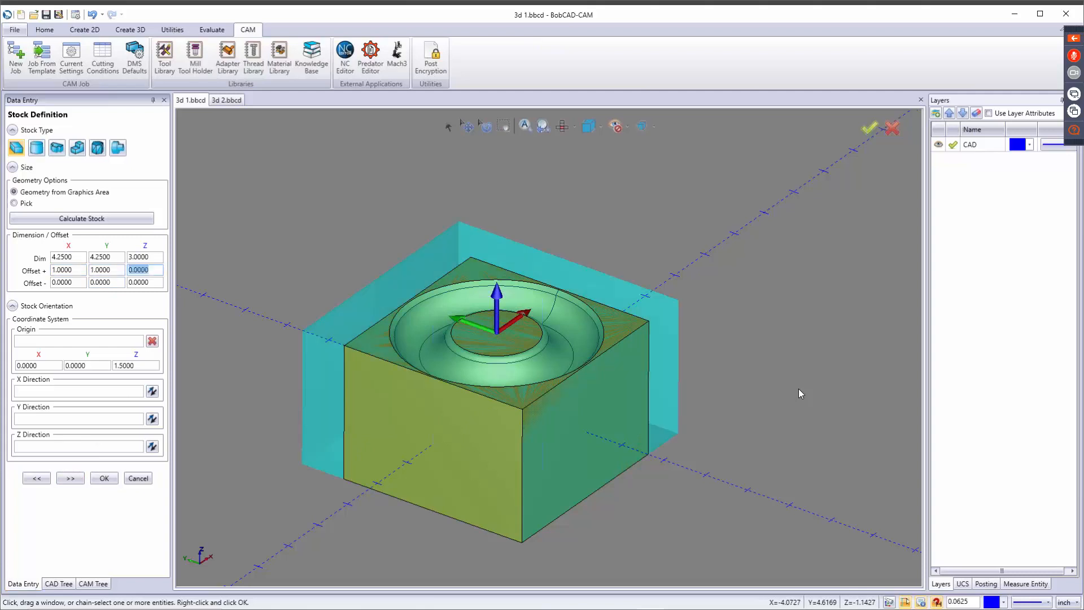
{"action": "key", "text": "Tab"}
{"action": "type", "text": "1"}
{"action": "key", "text": "Tab"}
{"action": "type", "text": "1"}
{"action": "key", "text": "Tab"}
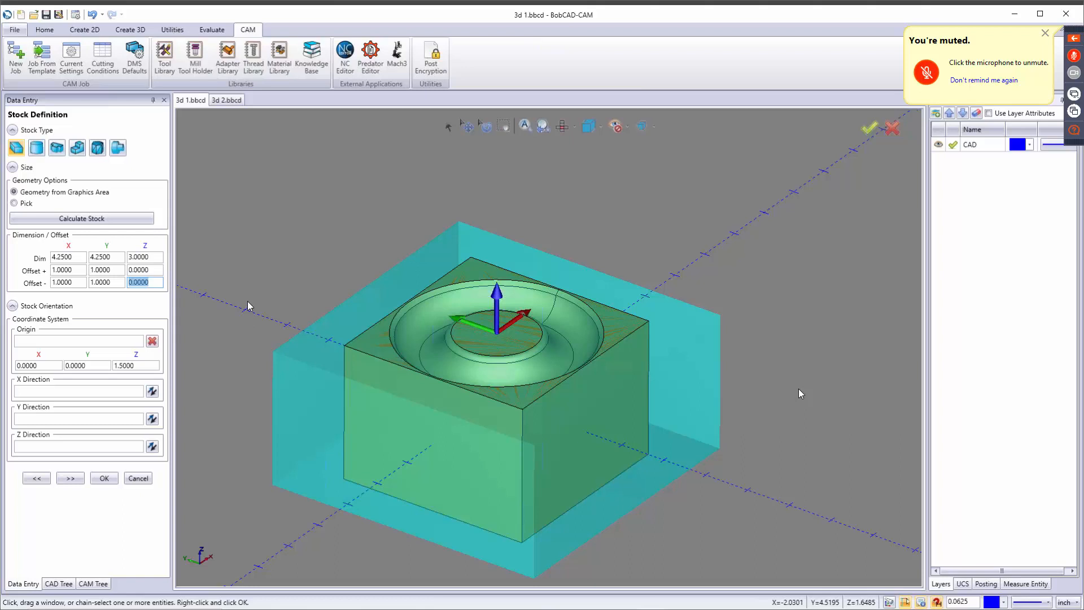
Continue to the machine setup and place its origin on the stock's nearest top corner at X -3.1250, Y -3.1250, Z 1.5000.
{"action": "scroll", "coordinate": [276, 331], "scroll_direction": "down", "scroll_amount": 5}
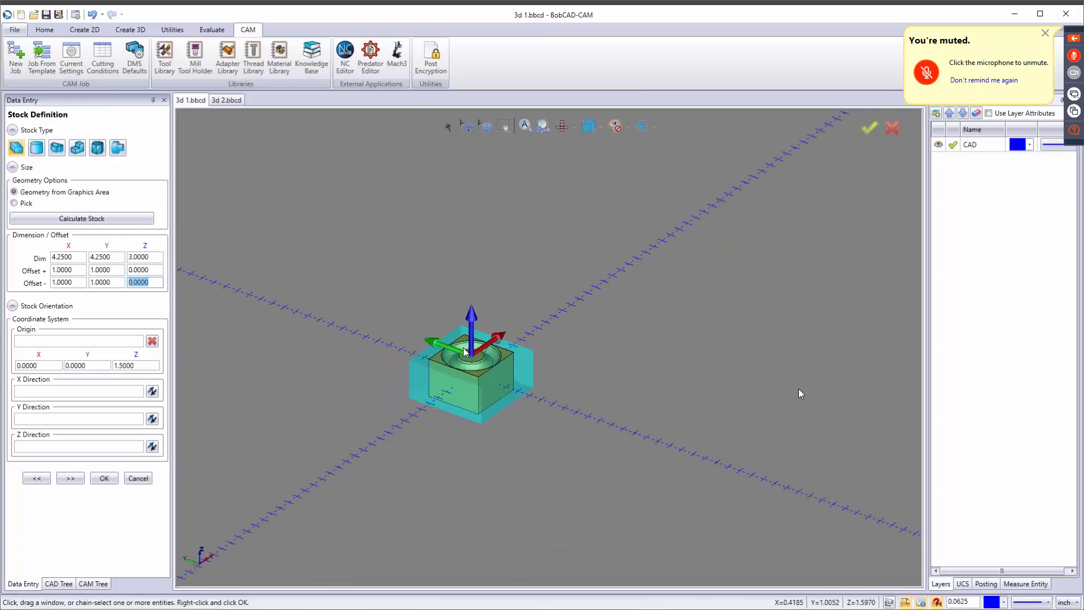
{"action": "scroll", "coordinate": [305, 335], "scroll_direction": "down", "scroll_amount": 2}
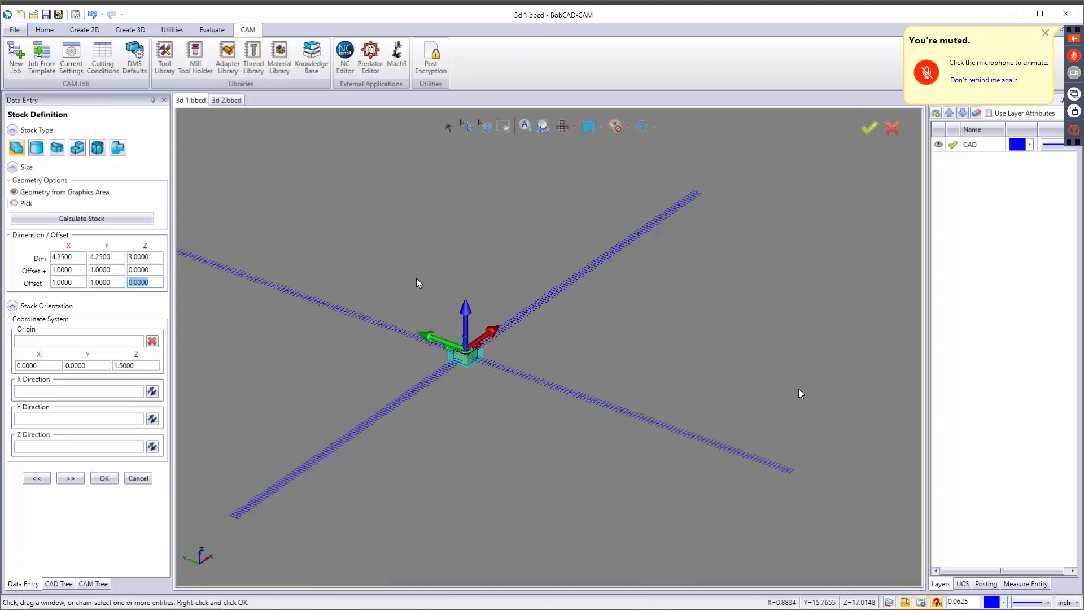
{"action": "scroll", "coordinate": [402, 306], "scroll_direction": "up", "scroll_amount": 3}
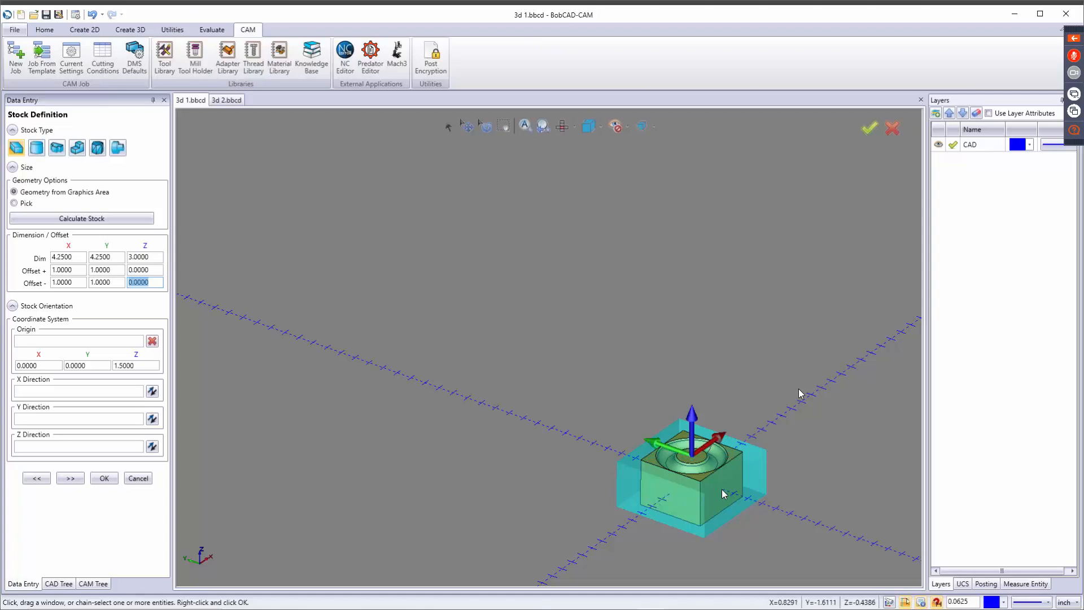
{"action": "scroll", "coordinate": [704, 486], "scroll_direction": "up", "scroll_amount": 3}
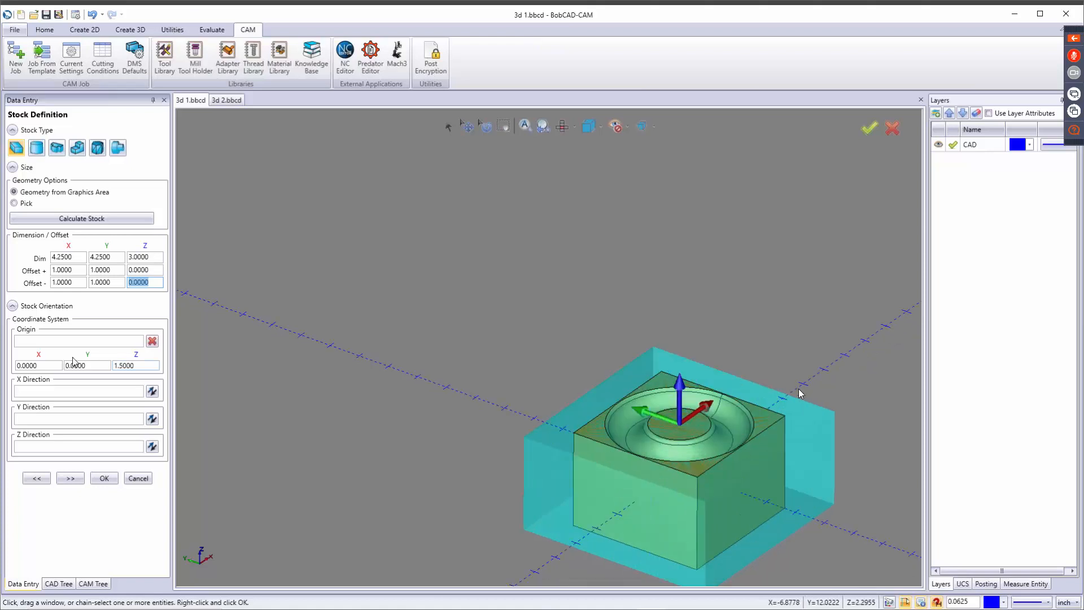
{"action": "left_click", "coordinate": [70, 478]}
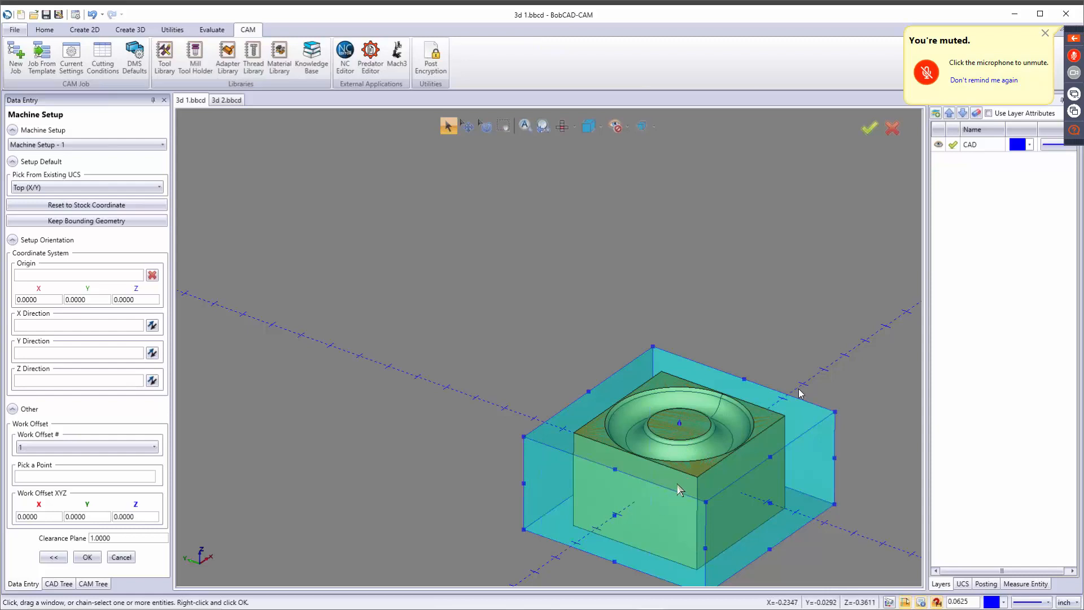
{"action": "left_click", "coordinate": [80, 275]}
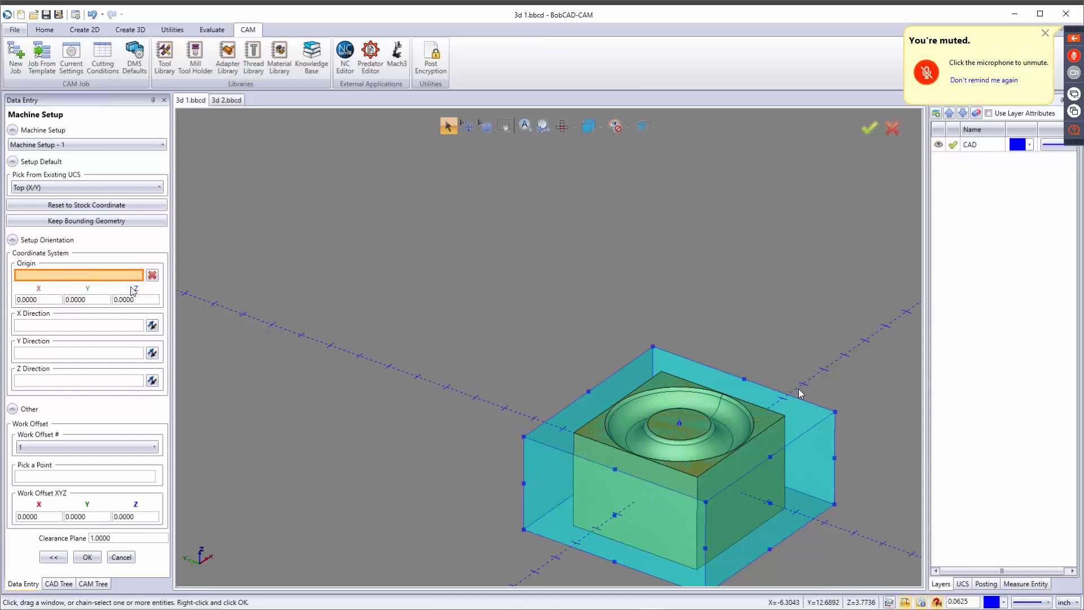
{"action": "left_click", "coordinate": [588, 391]}
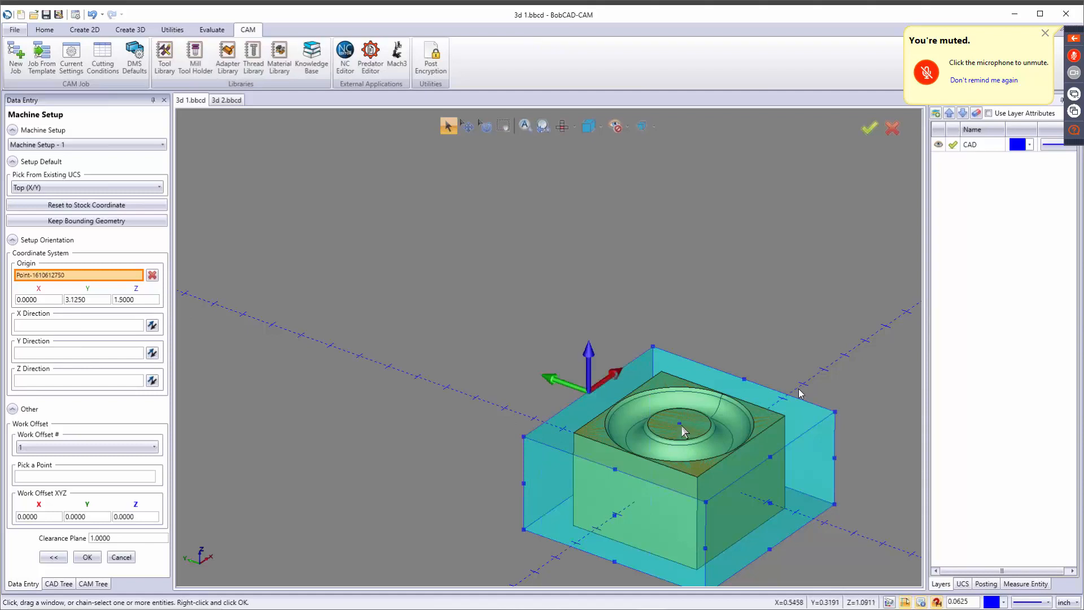
{"action": "left_click", "coordinate": [679, 423]}
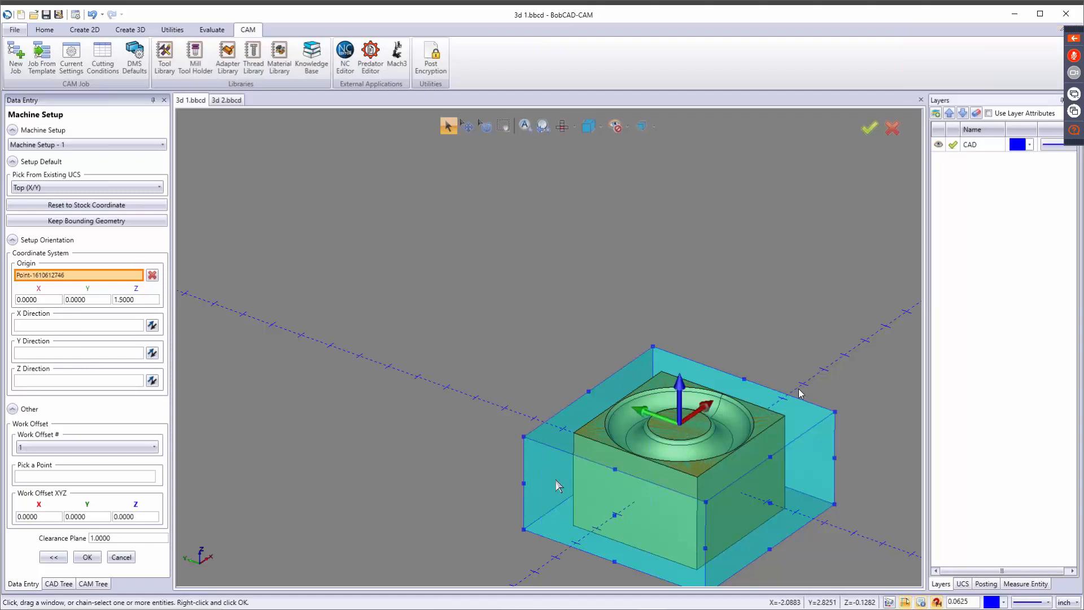
{"action": "left_click", "coordinate": [707, 501]}
Try the solid's nearest top corner as the setup origin, and return the origin to the stock's top corner.
{"action": "scroll", "coordinate": [619, 474], "scroll_direction": "down", "scroll_amount": 3}
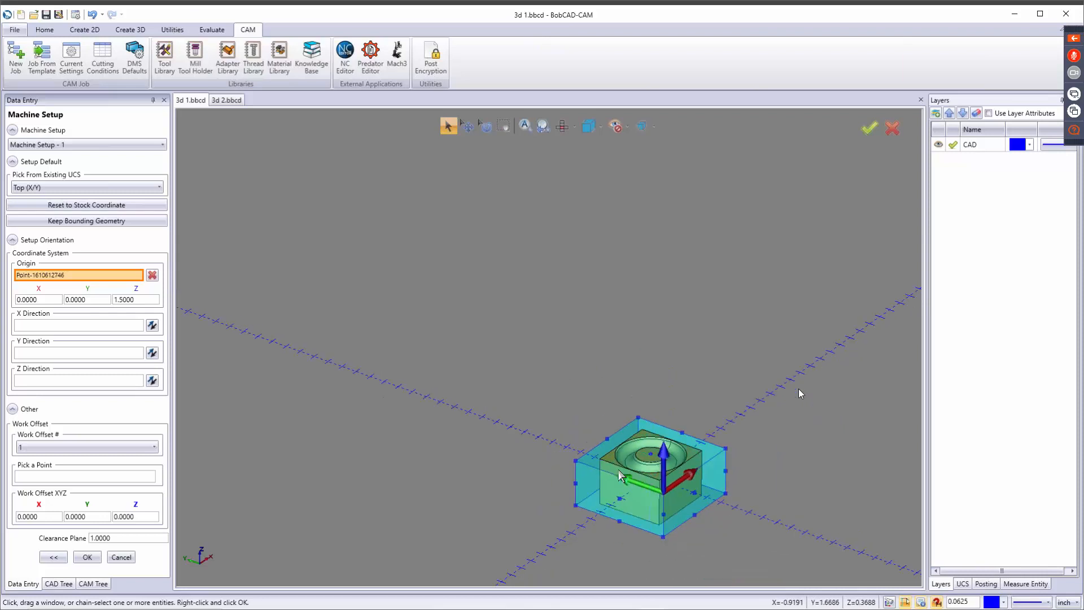
{"action": "middle_click_drag", "start_coordinate": [627, 470], "coordinate": [491, 312]}
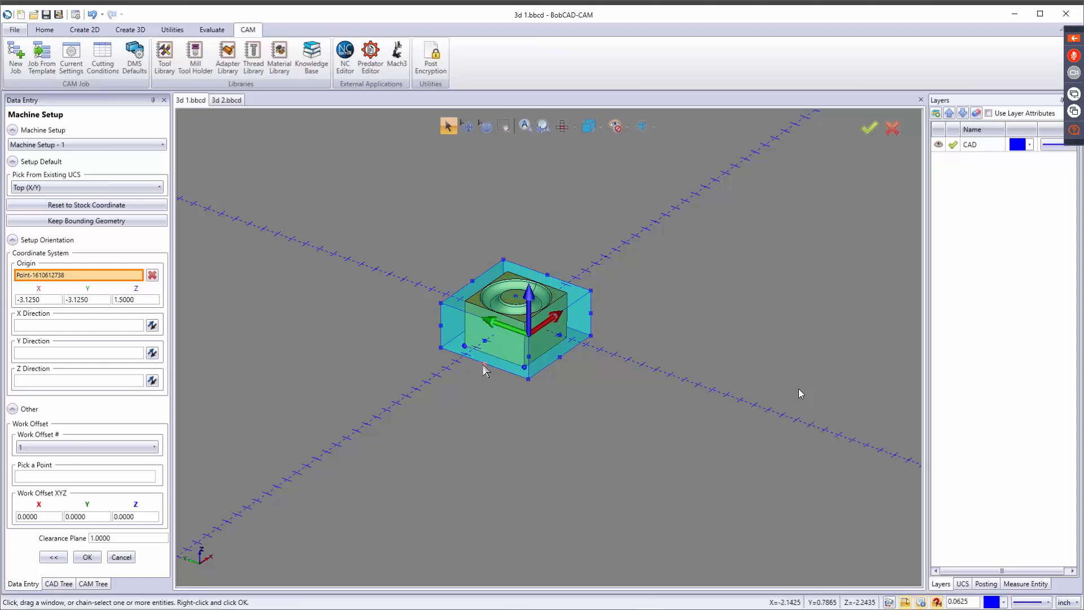
{"action": "left_click", "coordinate": [525, 328]}
{"action": "scroll", "coordinate": [510, 321], "scroll_direction": "up", "scroll_amount": 3}
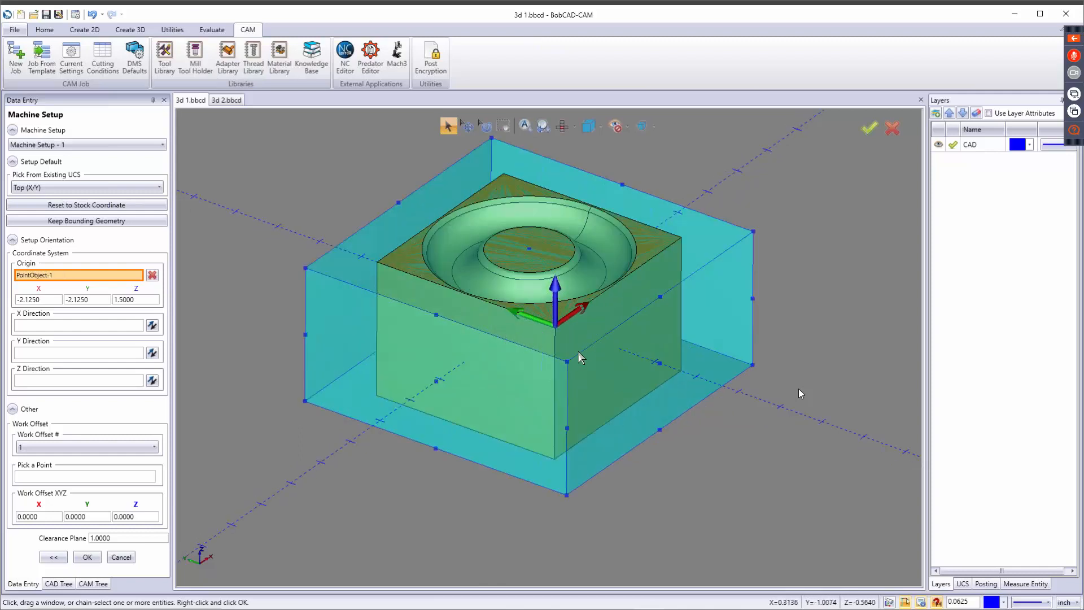
{"action": "left_click", "coordinate": [567, 363]}
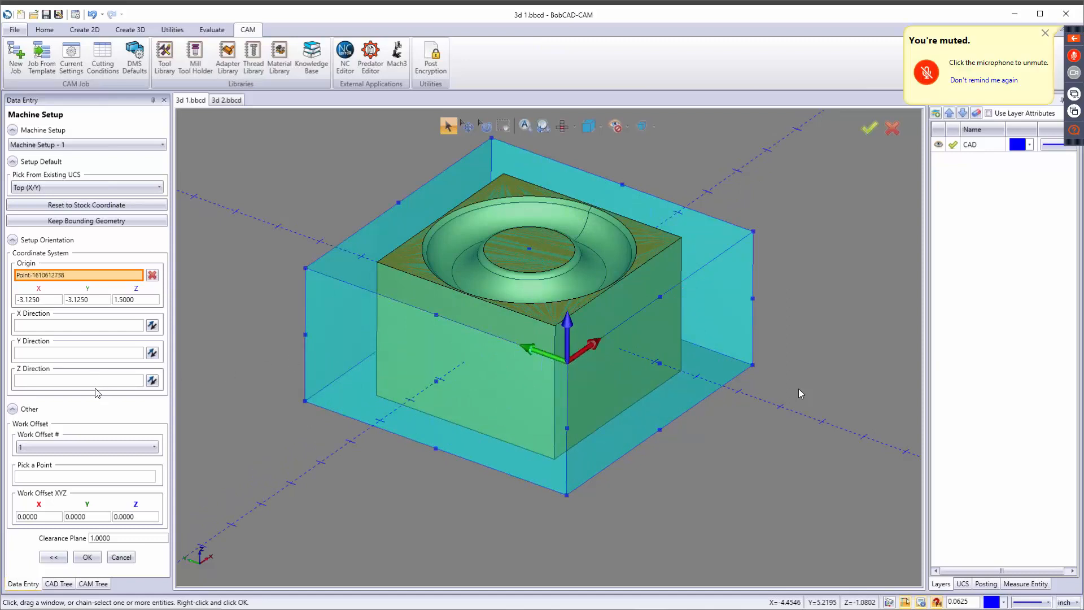
Reverse the setup's X, Y and Z directions and flip each one back.
{"action": "left_click", "coordinate": [99, 326]}
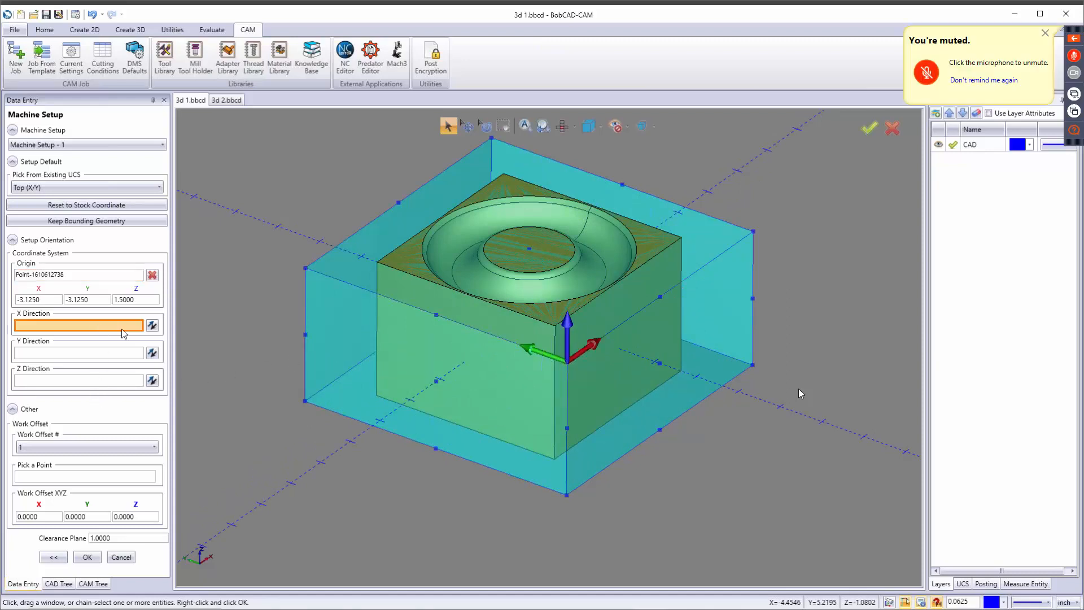
{"action": "left_click", "coordinate": [152, 325]}
{"action": "left_click", "coordinate": [152, 326]}
{"action": "left_click", "coordinate": [151, 353]}
{"action": "left_click", "coordinate": [152, 354]}
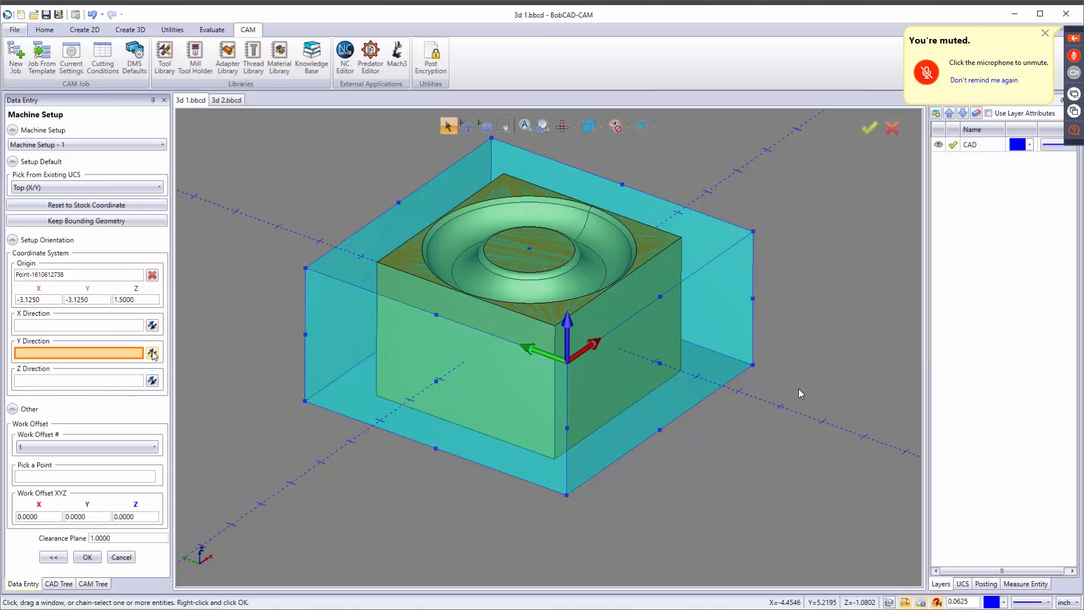
{"action": "left_click", "coordinate": [152, 381]}
{"action": "left_click", "coordinate": [152, 381]}
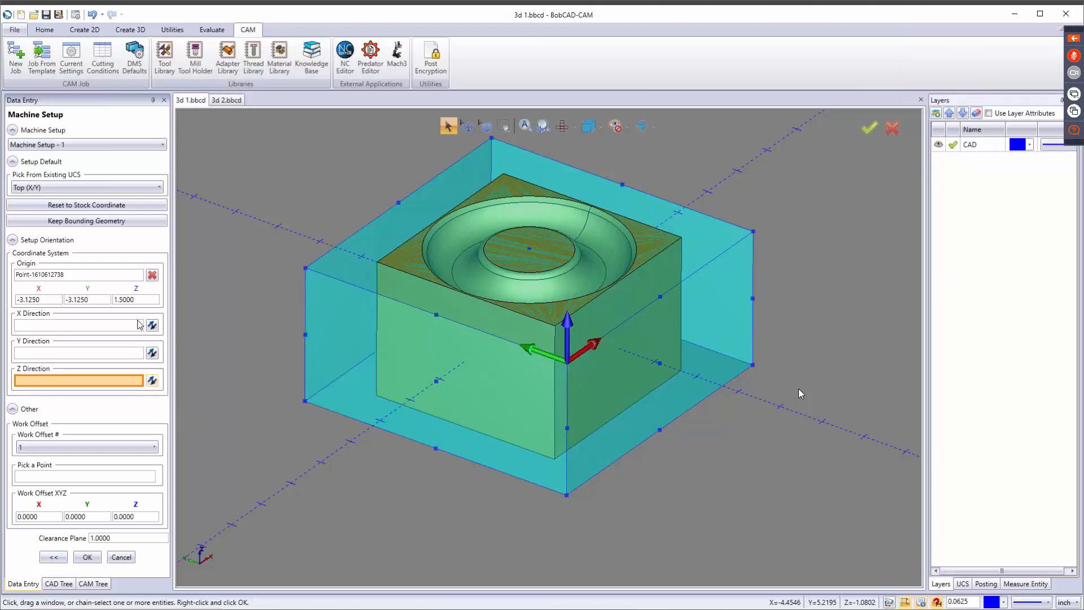
Try aligning the Y direction with the stock's top corner at the far end of the X edge, and reset to the stock coordinate.
{"action": "left_click", "coordinate": [119, 329]}
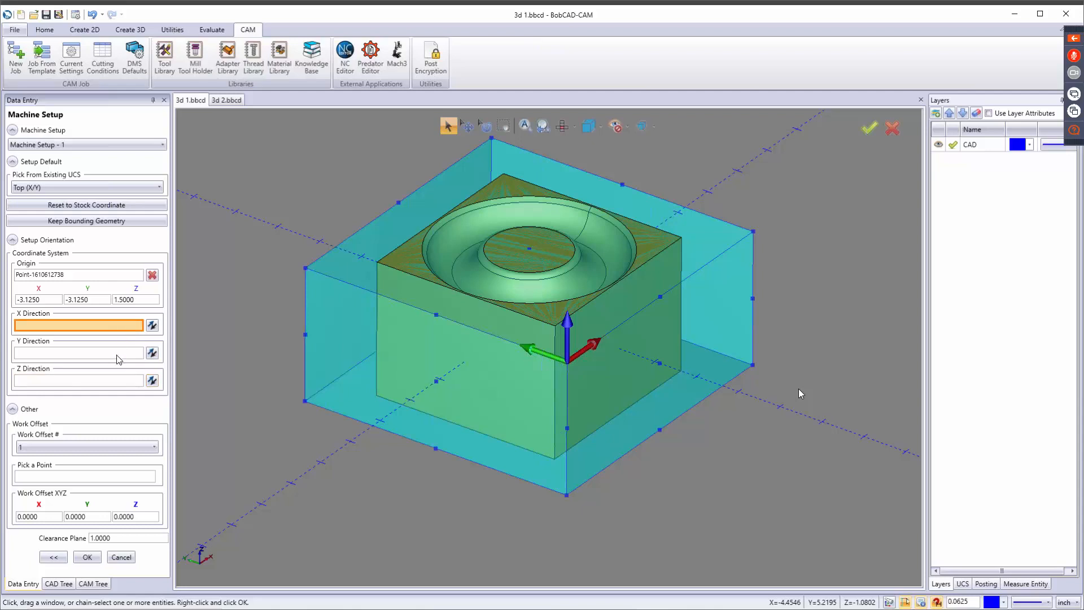
{"action": "left_click", "coordinate": [118, 353]}
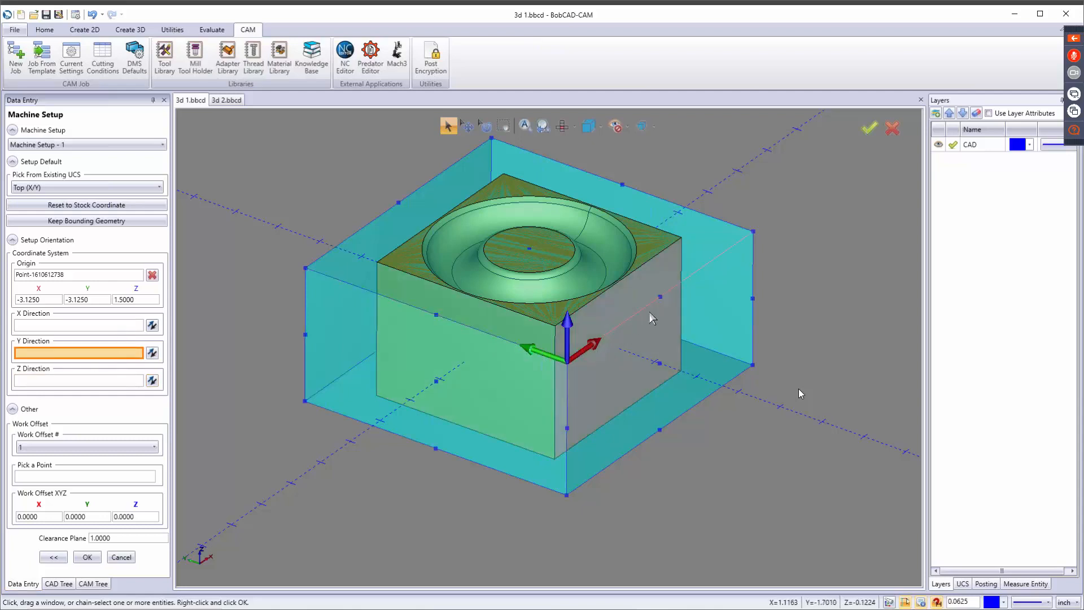
{"action": "left_click", "coordinate": [754, 233]}
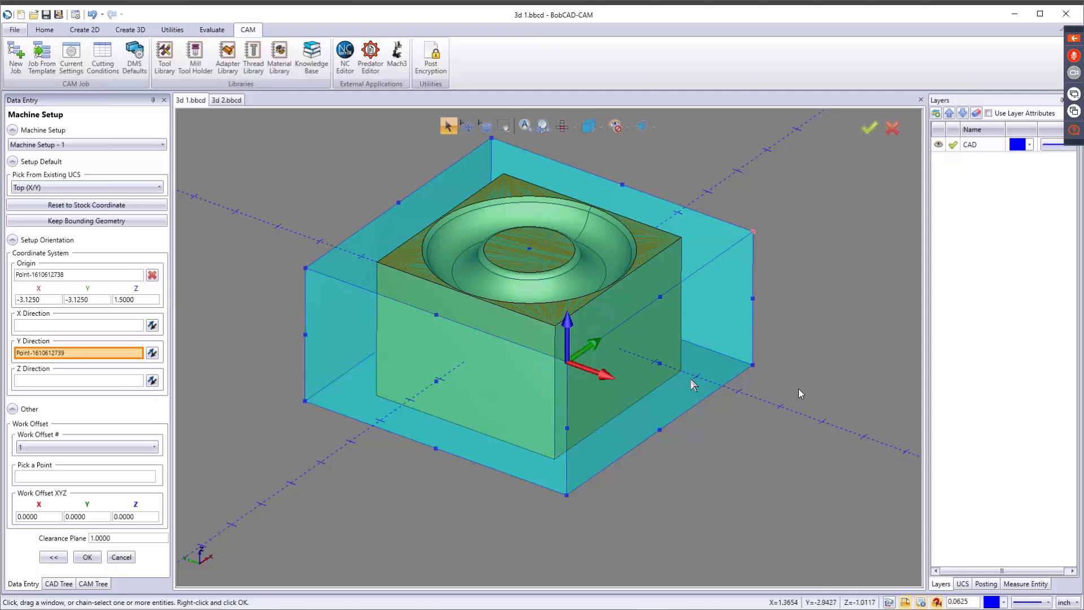
{"action": "left_click", "coordinate": [100, 210]}
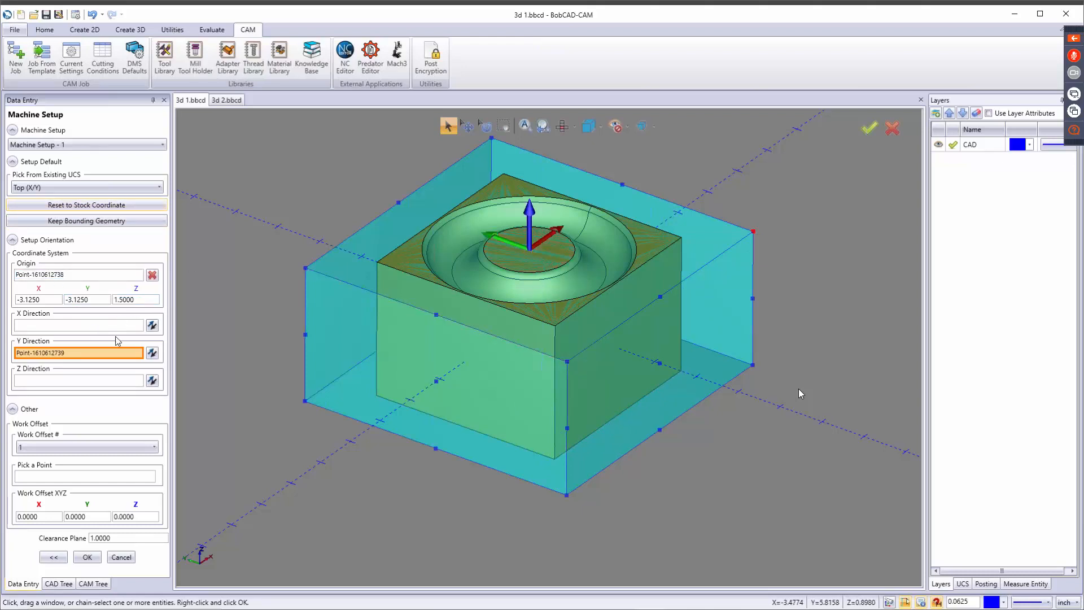
Place the setup origin on the stock's nearest top corner again and keep work offset 1.
{"action": "left_click", "coordinate": [87, 280]}
{"action": "left_click", "coordinate": [568, 361]}
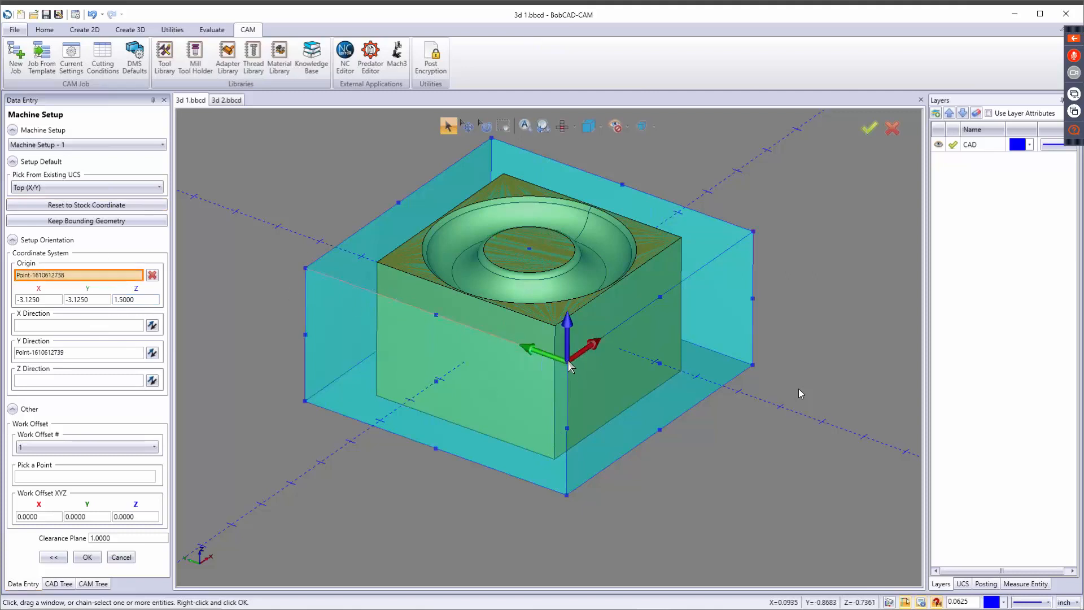
{"action": "left_click", "coordinate": [568, 360]}
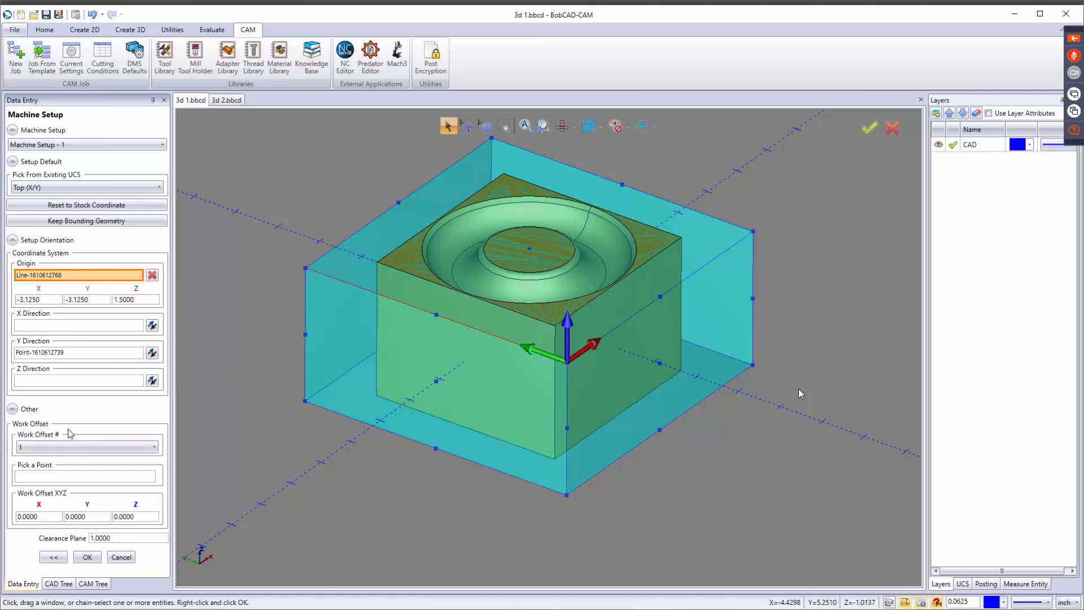
{"action": "left_click", "coordinate": [59, 448]}
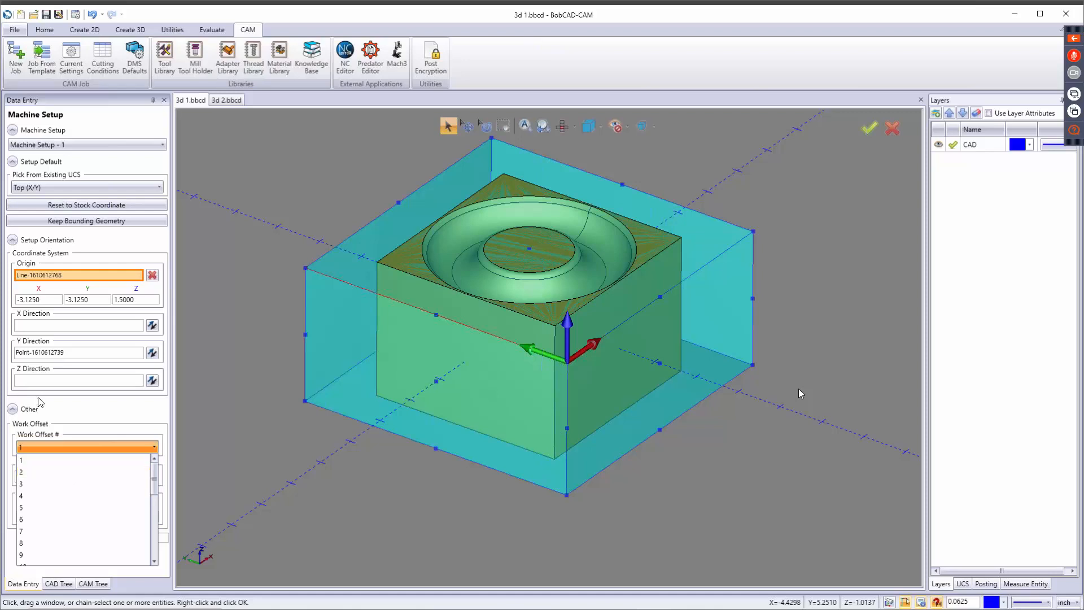
{"action": "left_click", "coordinate": [106, 424]}
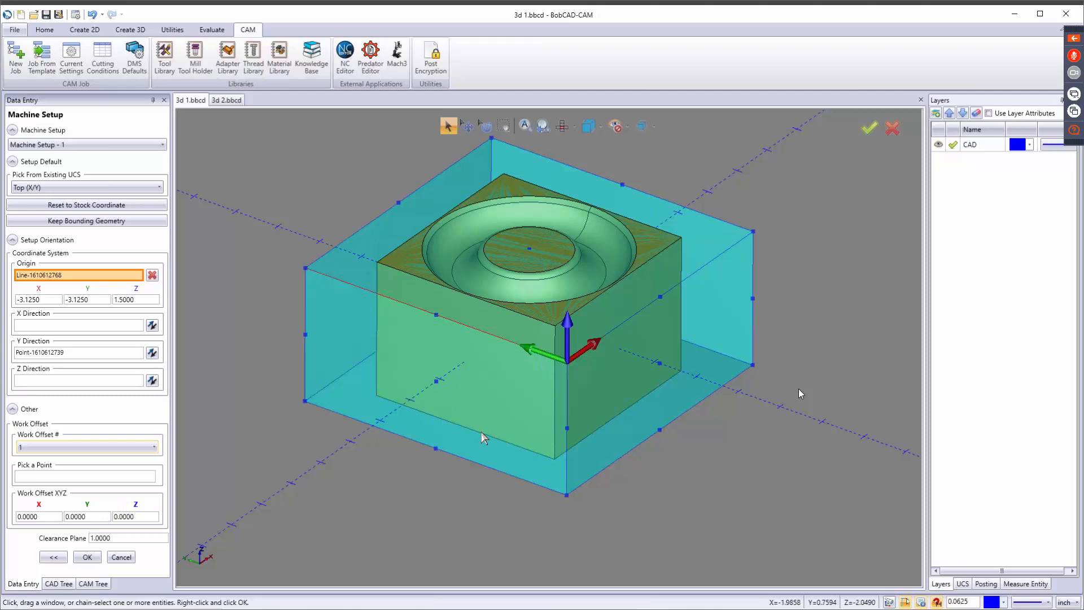
Try the solid's nearest bottom corner as the work offset point, and replace it with the centre point of the solid's bottom face.
{"action": "left_click", "coordinate": [117, 482]}
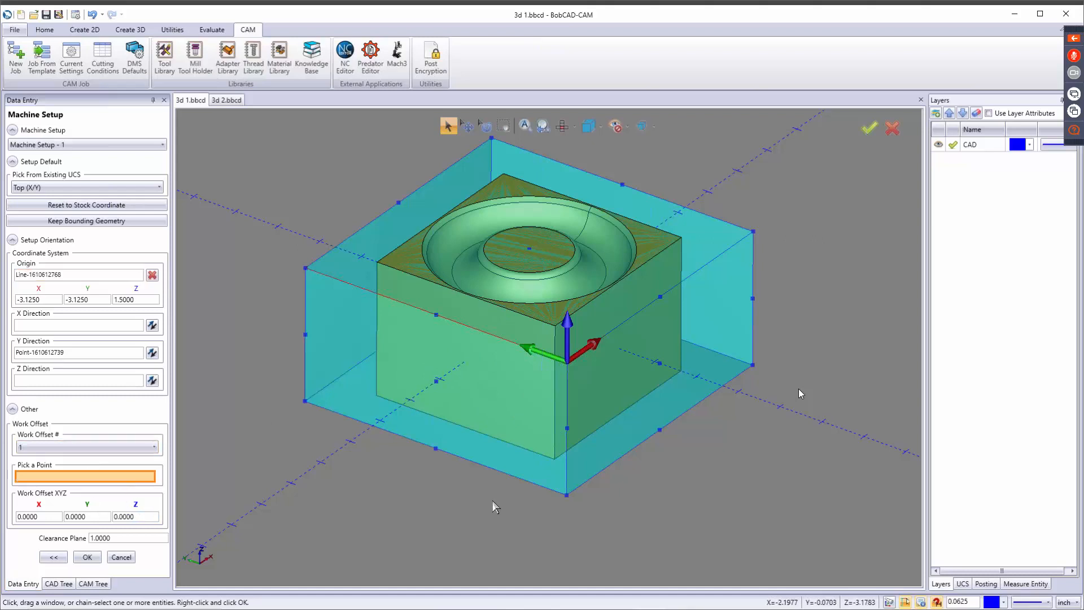
{"action": "left_click", "coordinate": [551, 459]}
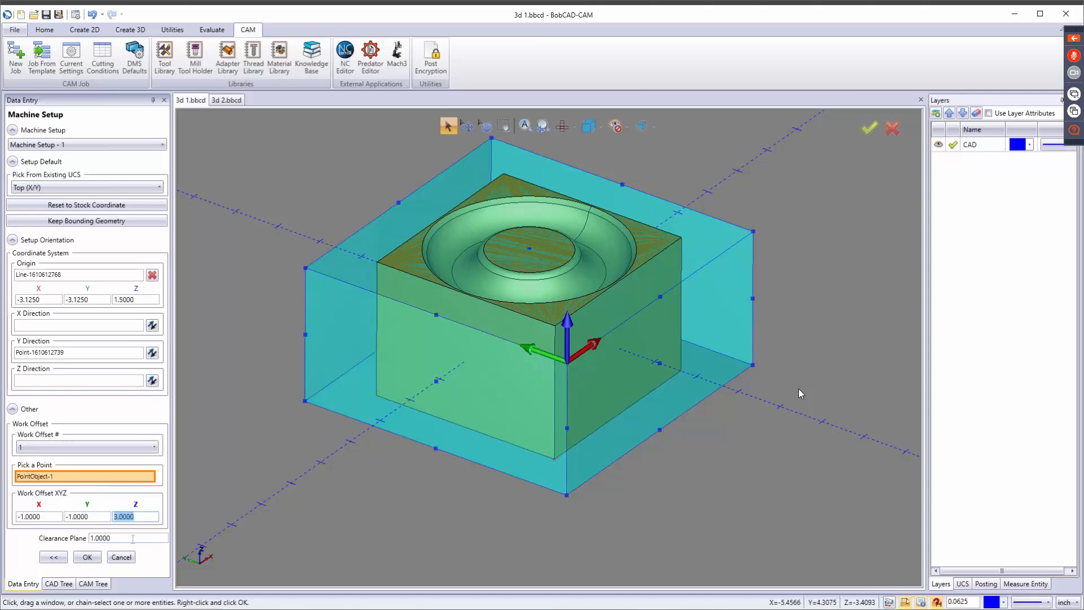
{"action": "middle_click_drag", "start_coordinate": [476, 333], "coordinate": [506, 373]}
{"action": "left_click", "coordinate": [504, 368]}
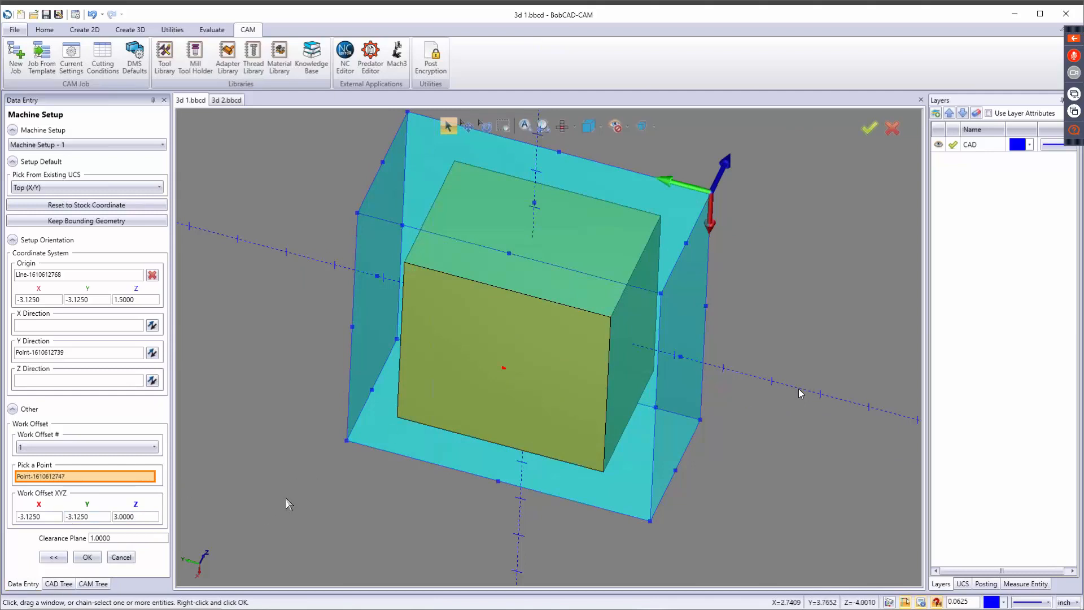
Keep the clearance plane at 1.0000 and finish the machine setup.
{"action": "middle_click_drag", "start_coordinate": [520, 434], "coordinate": [336, 475]}
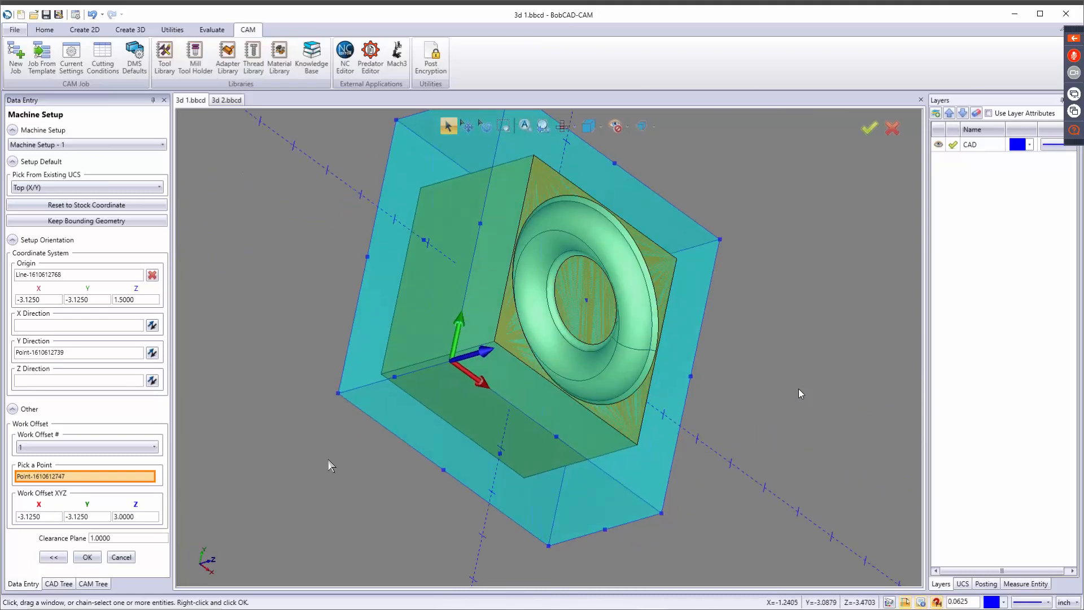
{"action": "key", "text": "Home"}
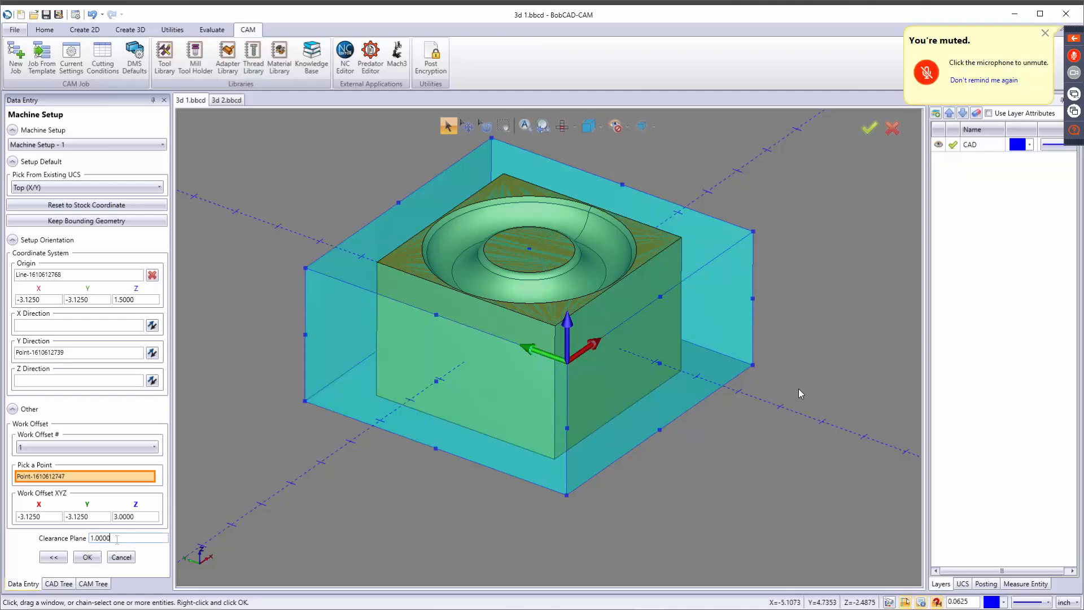
{"action": "left_click_drag", "start_coordinate": [114, 538], "coordinate": [69, 539]}
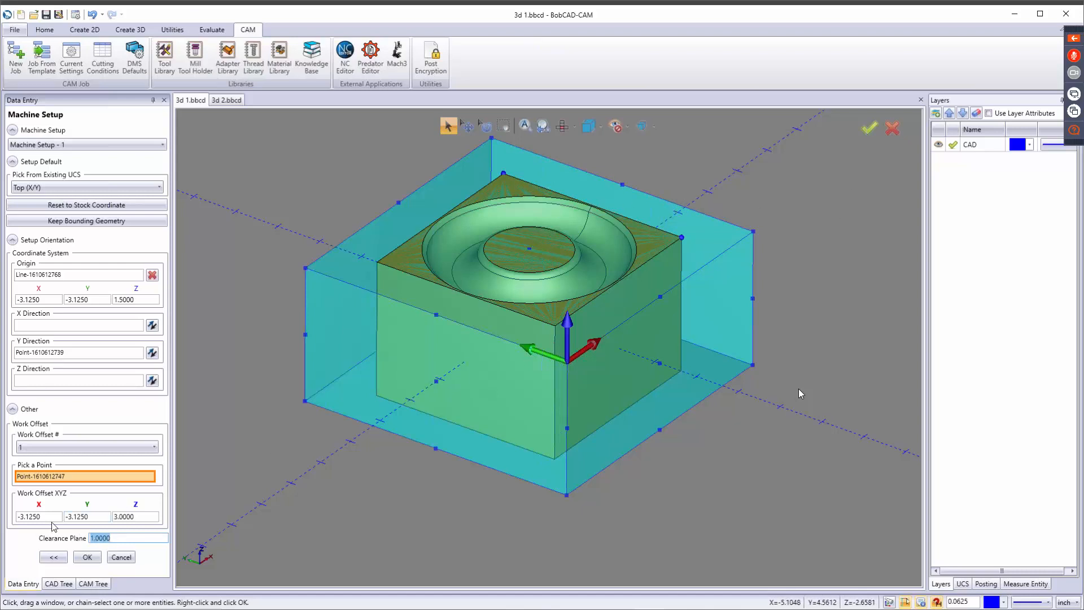
{"action": "left_click", "coordinate": [89, 560]}
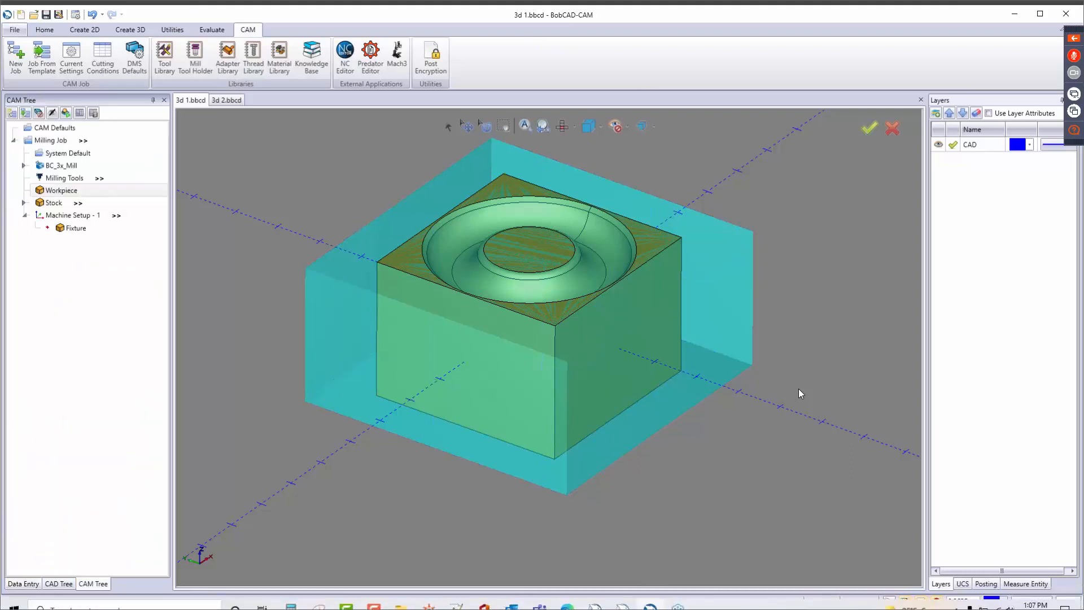
Post the milling job's NC program from Machine Setup - 1, and look through the post and NC editor options.
{"action": "left_click", "coordinate": [79, 215]}
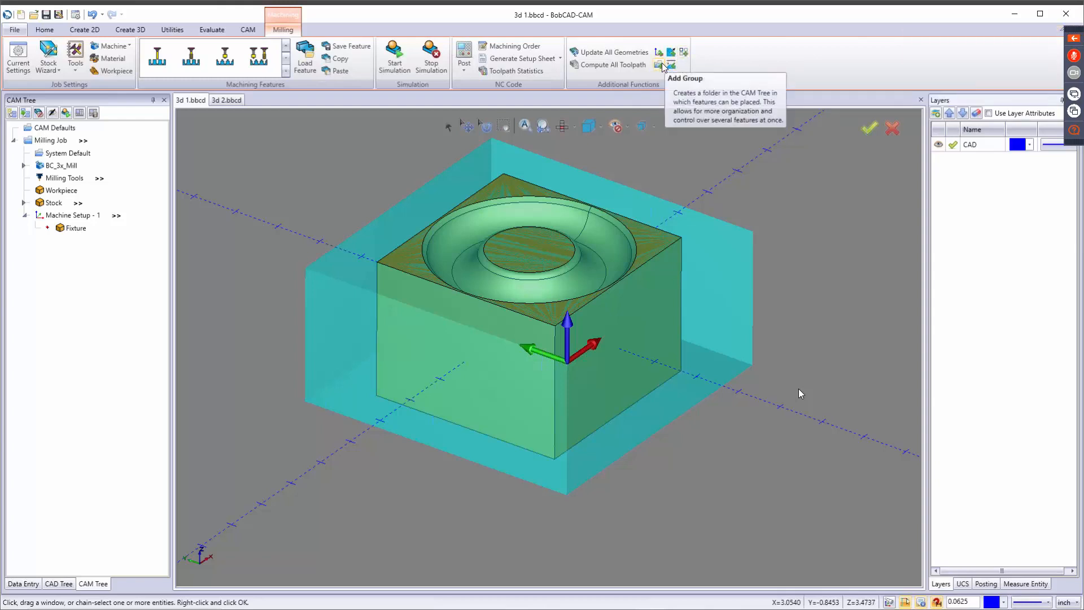
{"action": "scroll", "coordinate": [560, 240], "scroll_direction": "down", "scroll_amount": 5}
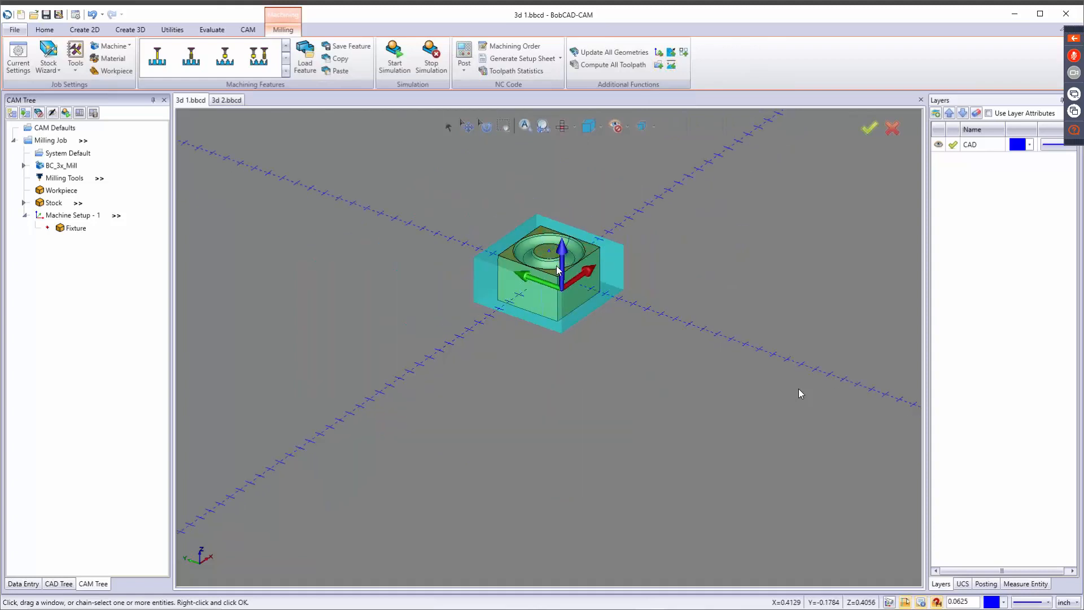
{"action": "middle_click_drag", "start_coordinate": [559, 269], "coordinate": [488, 377]}
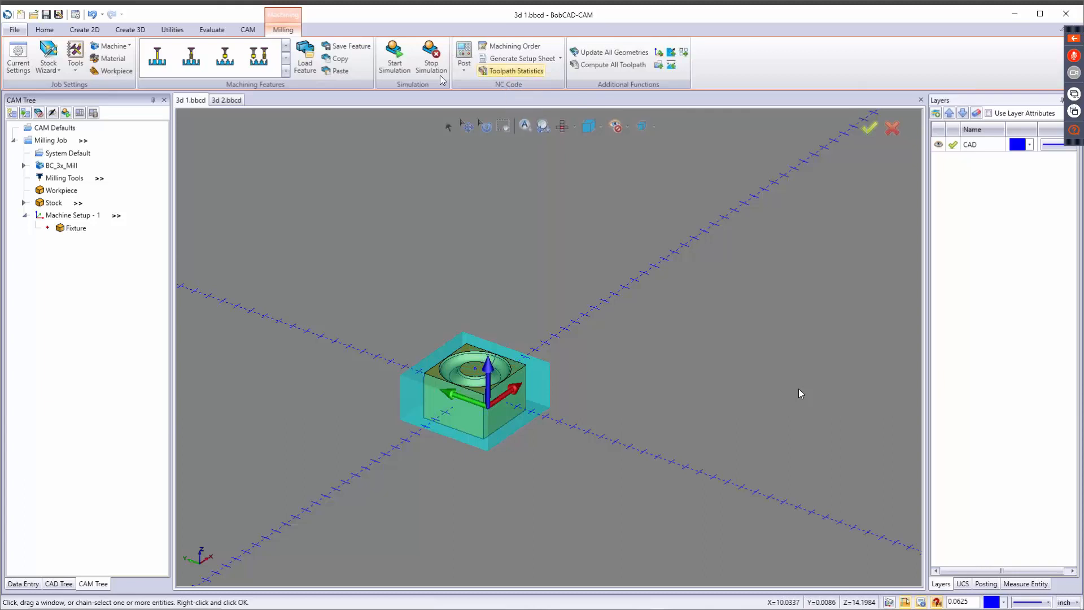
{"action": "left_click", "coordinate": [463, 53]}
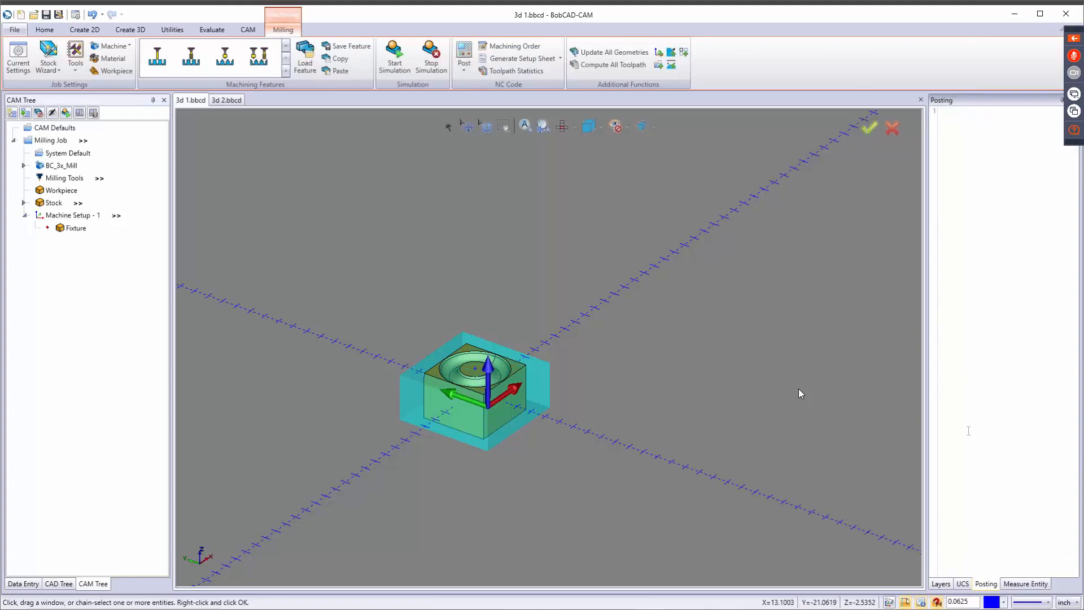
{"action": "left_click", "coordinate": [464, 63]}
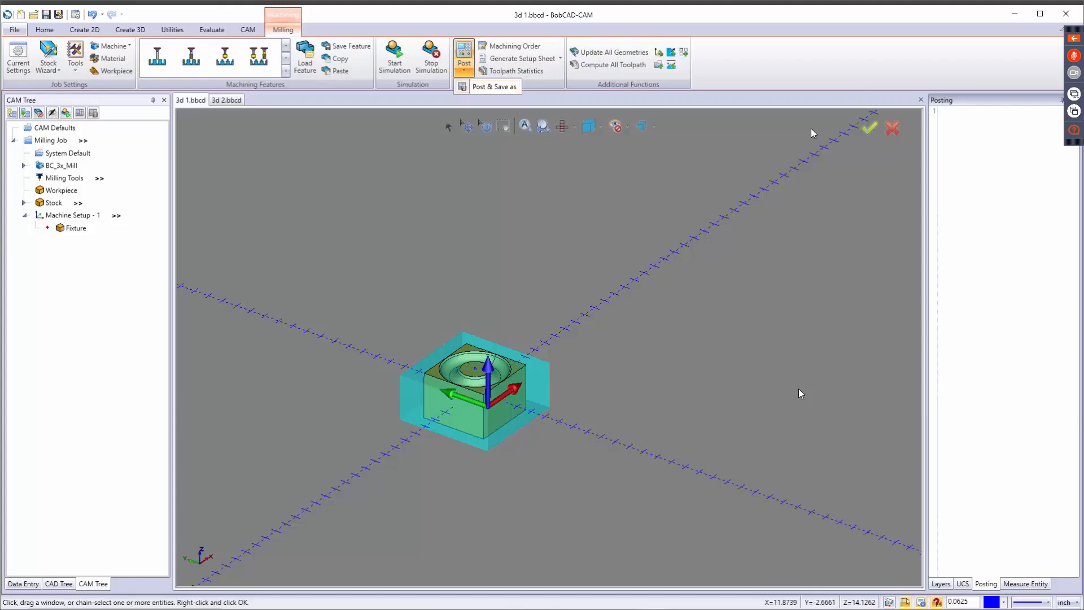
{"action": "right_click", "coordinate": [981, 207]}
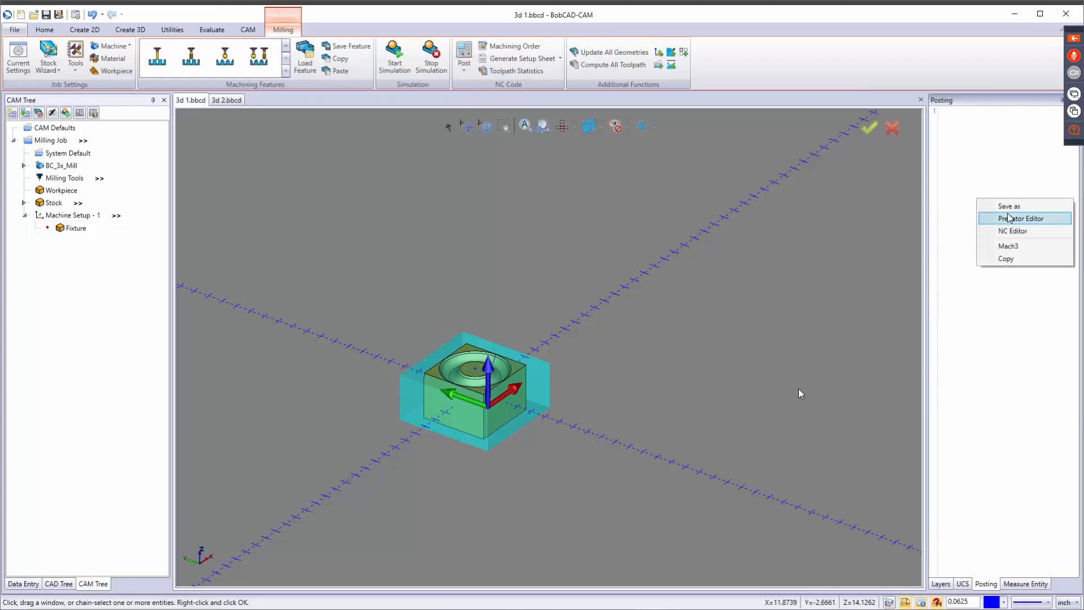
{"action": "left_click", "coordinate": [968, 169]}
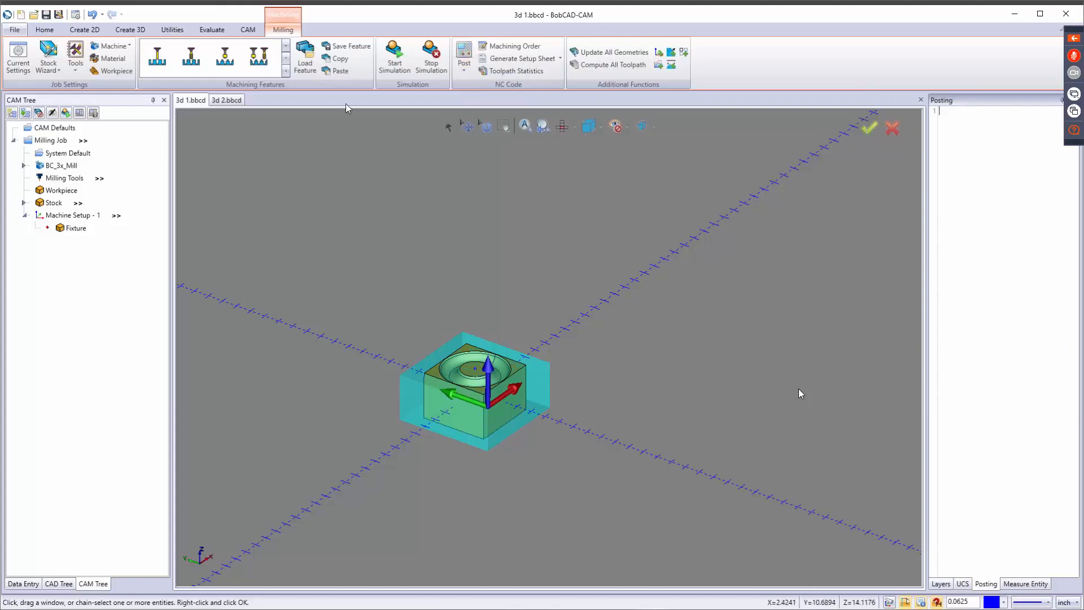
Look at the job's machining order and its optimization types, and cancel.
{"action": "left_click", "coordinate": [511, 46]}
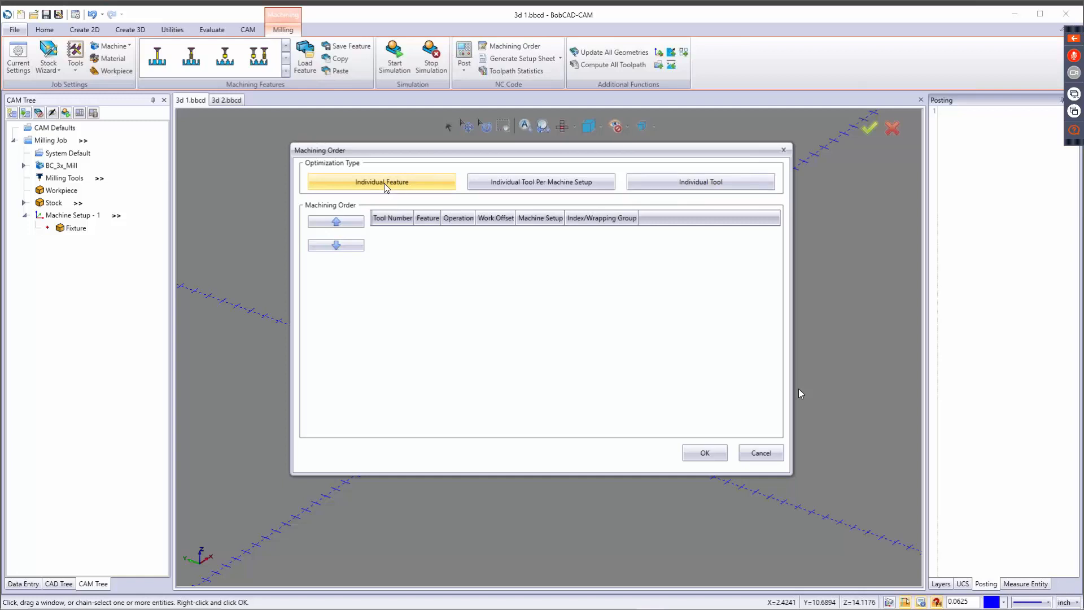
{"action": "left_click", "coordinate": [760, 452]}
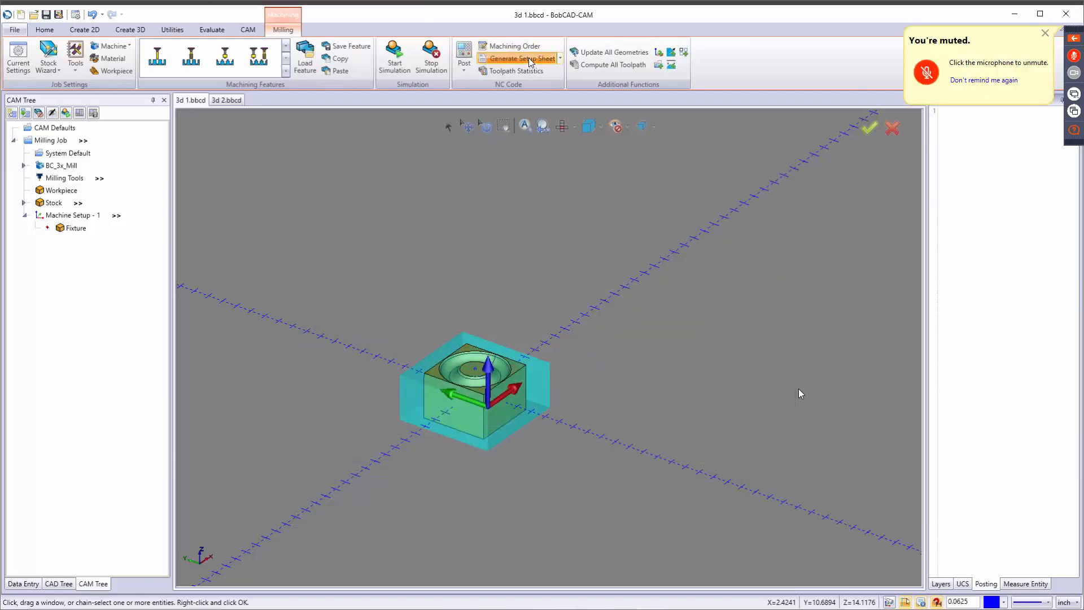
Generate a setup sheet for the milling job with the Full Setup Sheet template.
{"action": "left_click", "coordinate": [528, 58]}
{"action": "left_click", "coordinate": [560, 300]}
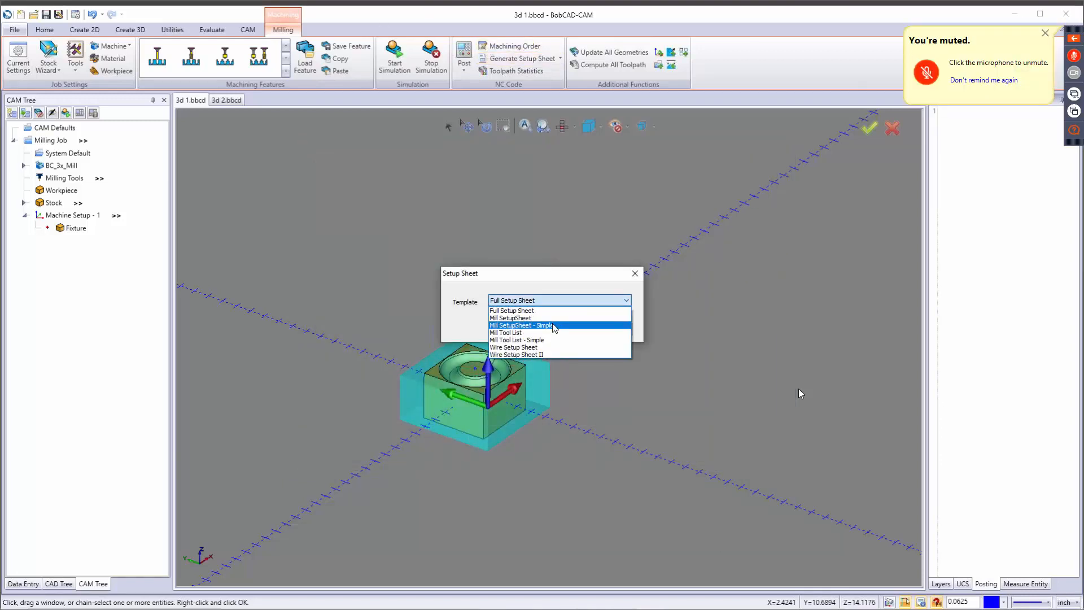
{"action": "left_click", "coordinate": [556, 316]}
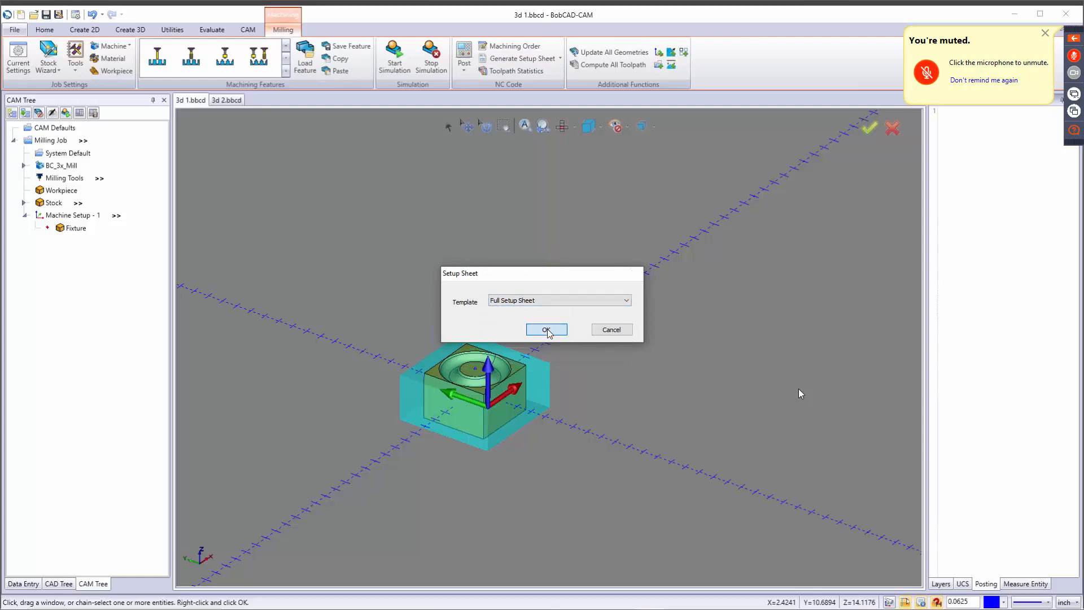
{"action": "left_click", "coordinate": [541, 331]}
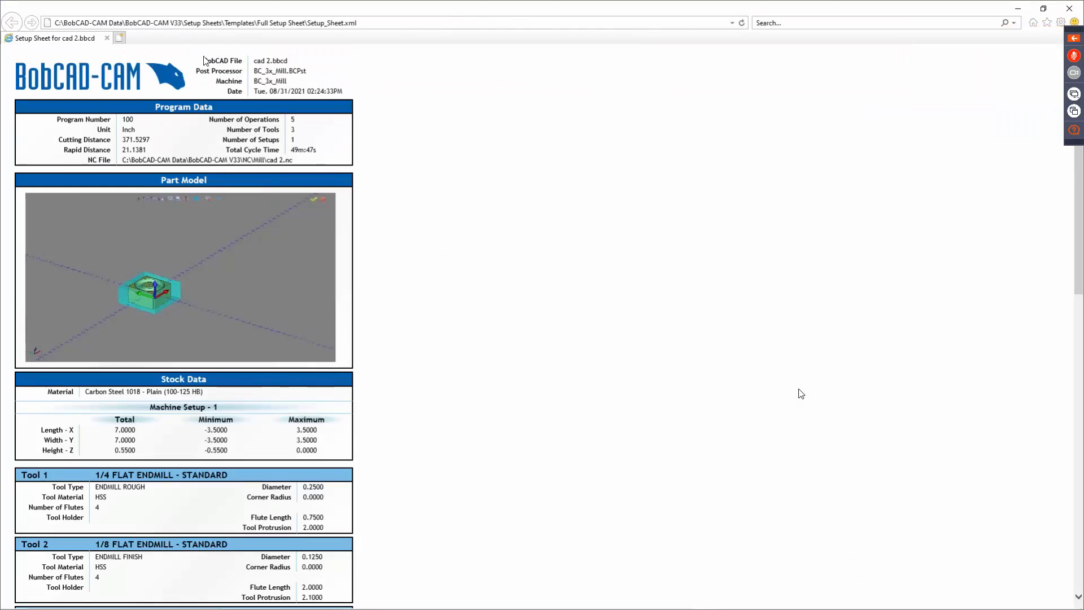
Read through the setup sheet's program data, stock, tools, operations and total cycle time, and close the sheet.
{"action": "left_click_drag", "start_coordinate": [203, 59], "coordinate": [371, 96]}
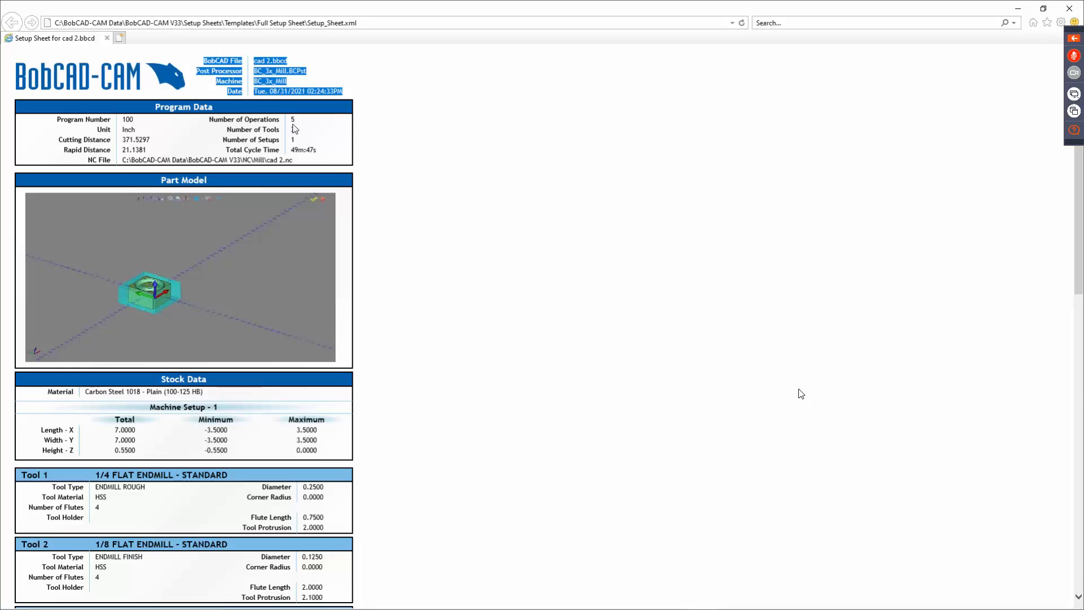
{"action": "left_click", "coordinate": [253, 113]}
{"action": "scroll", "coordinate": [235, 237], "scroll_direction": "down", "scroll_amount": 5}
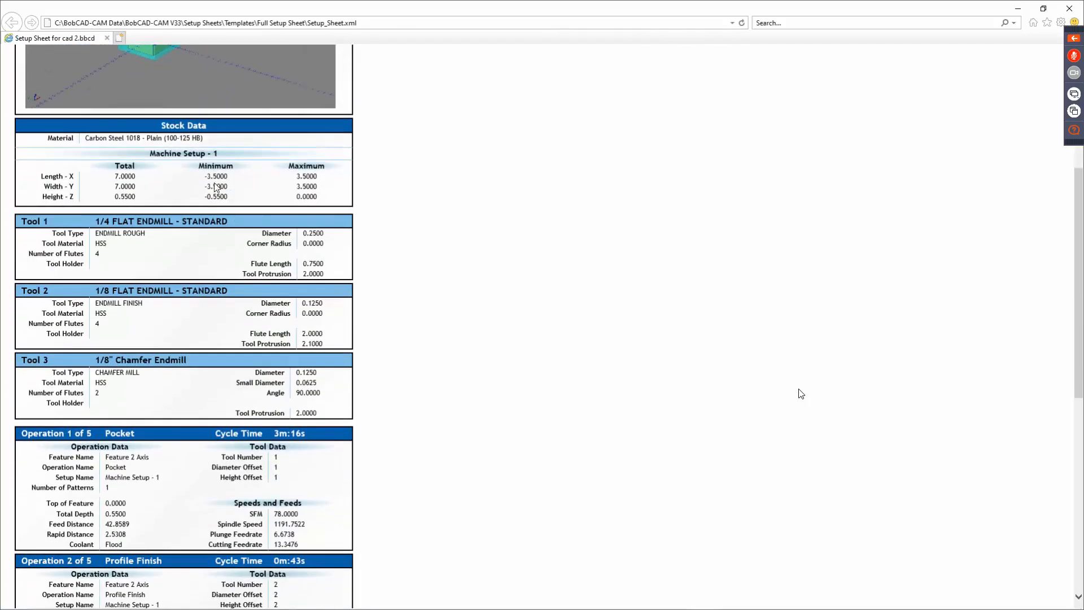
{"action": "scroll", "coordinate": [207, 252], "scroll_direction": "down", "scroll_amount": 2}
{"action": "scroll", "coordinate": [206, 251], "scroll_direction": "down", "scroll_amount": 2}
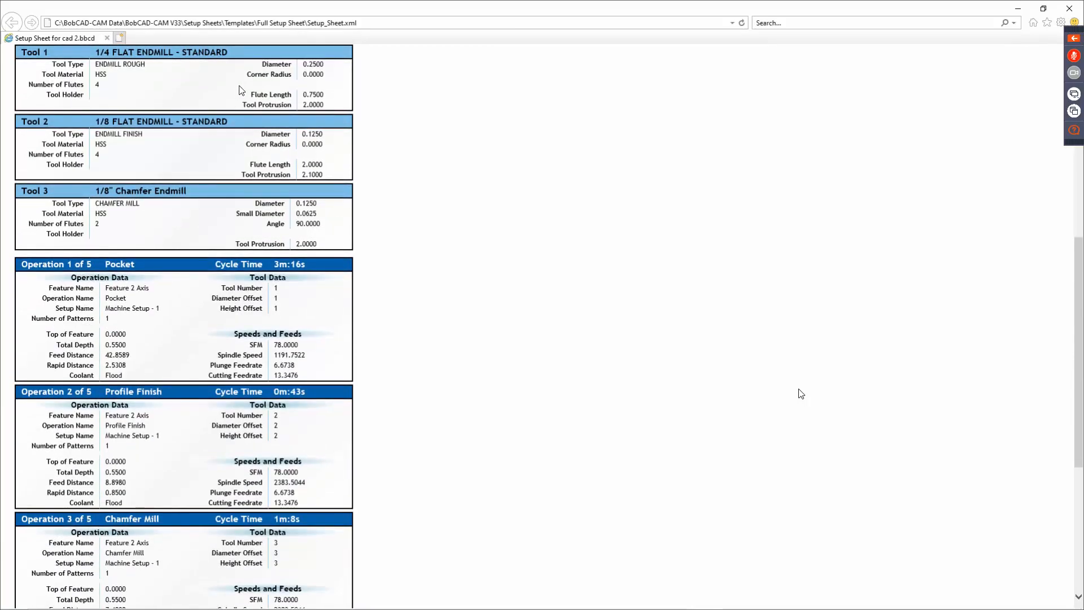
{"action": "scroll", "coordinate": [801, 394], "scroll_direction": "down", "scroll_amount": 2}
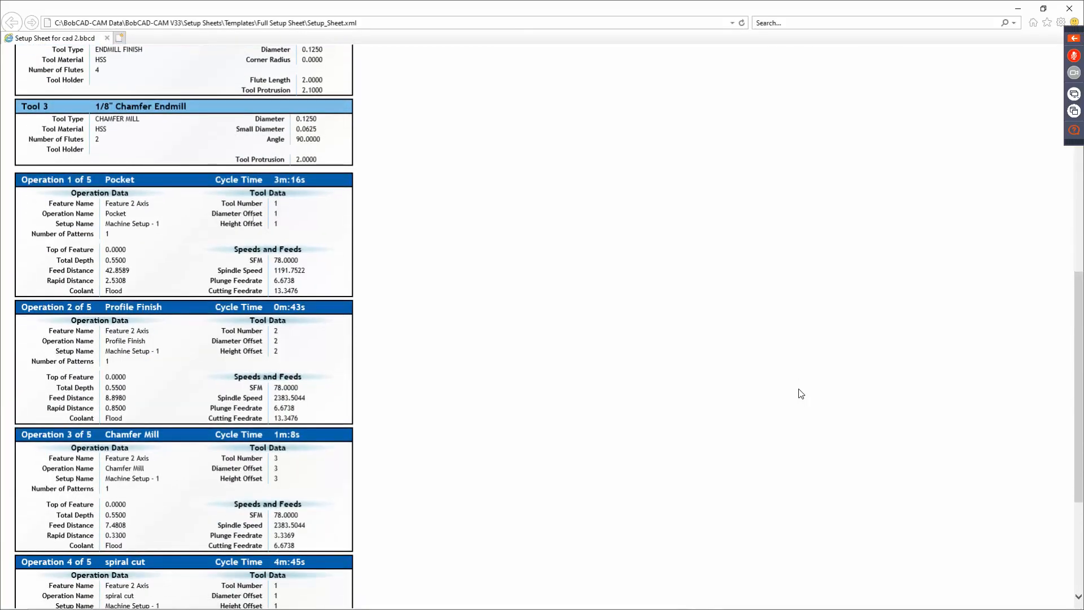
{"action": "scroll", "coordinate": [801, 393], "scroll_direction": "down", "scroll_amount": 2}
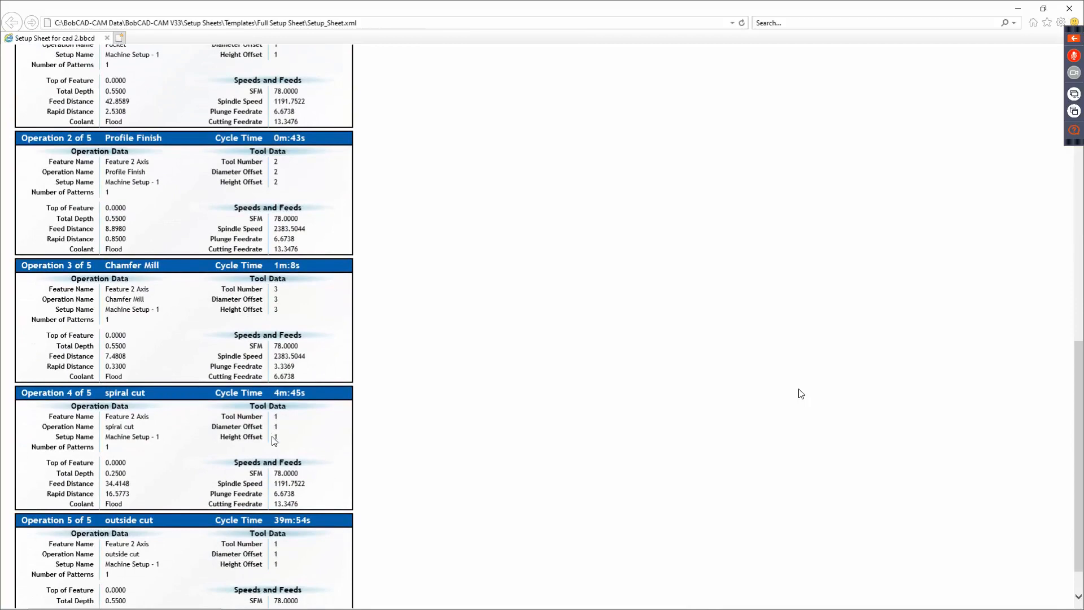
{"action": "scroll", "coordinate": [801, 394], "scroll_direction": "down", "scroll_amount": 1}
{"action": "scroll", "coordinate": [801, 394], "scroll_direction": "up", "scroll_amount": 15}
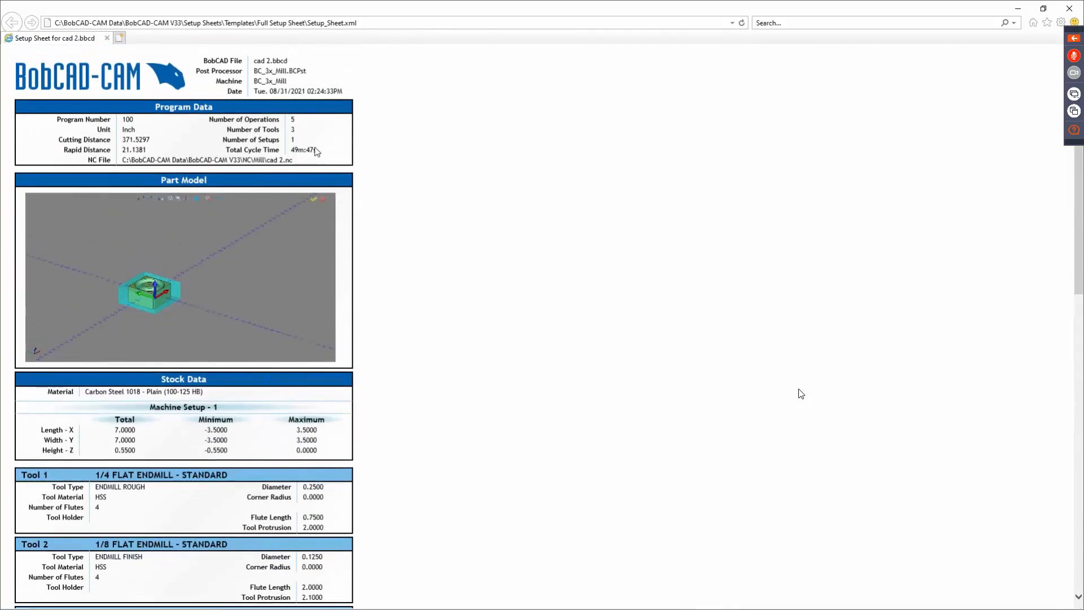
{"action": "left_click_drag", "start_coordinate": [325, 150], "coordinate": [245, 150]}
{"action": "double_click", "coordinate": [394, 168]}
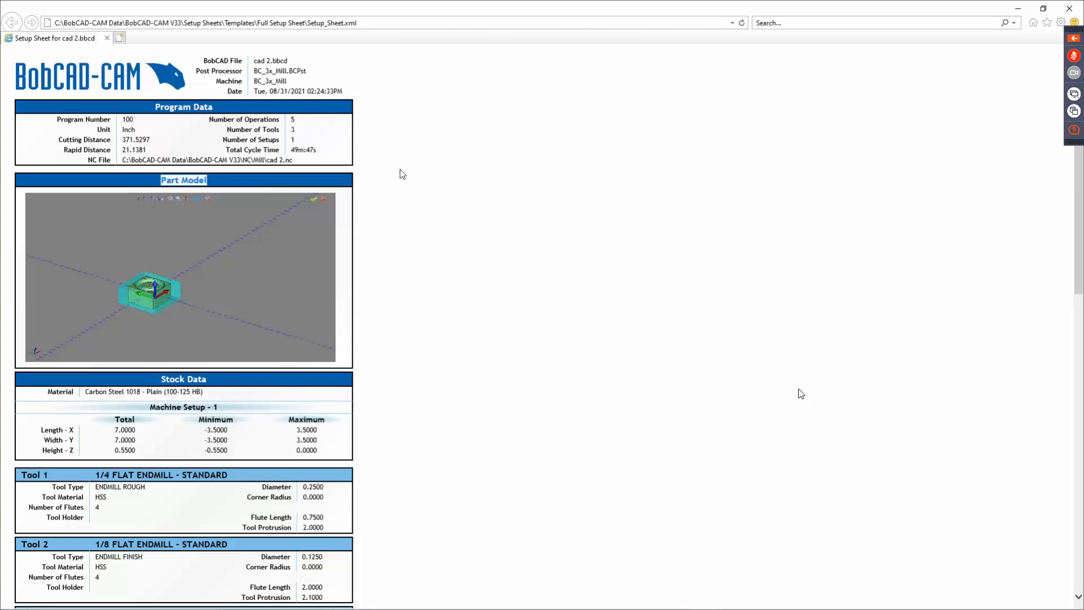
{"action": "left_click", "coordinate": [191, 79]}
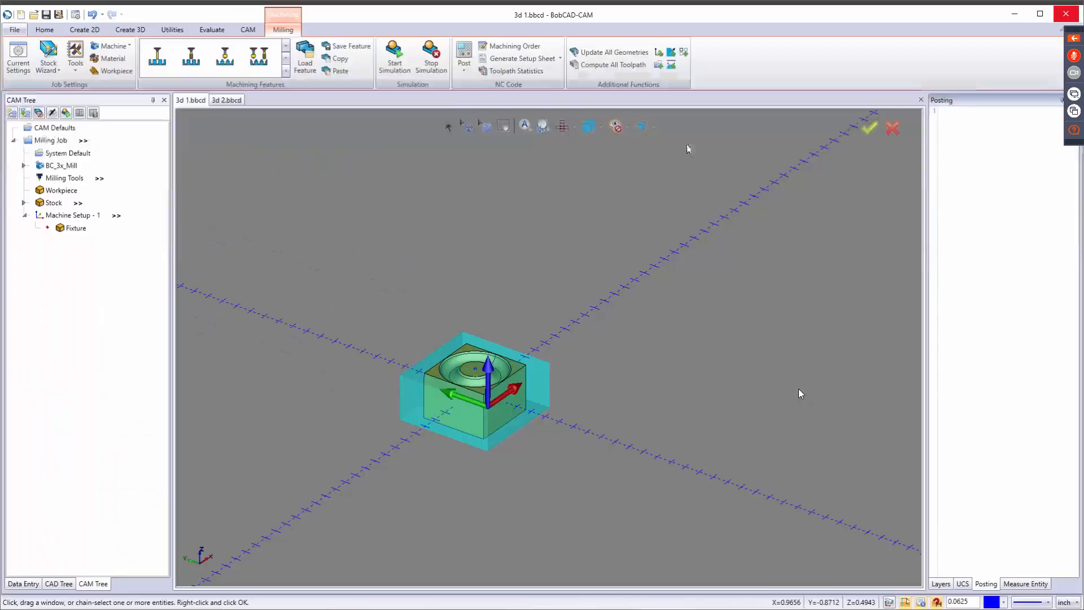
{"action": "left_click", "coordinate": [1068, 8]}
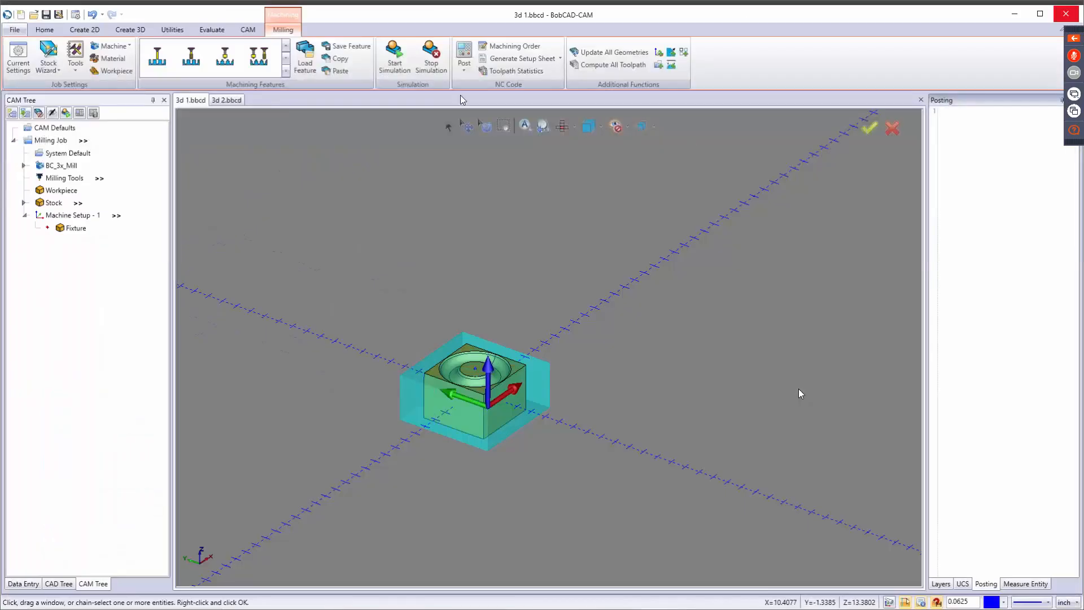
Check the milling job's toolpath statistics and close them.
{"action": "left_click", "coordinate": [514, 71]}
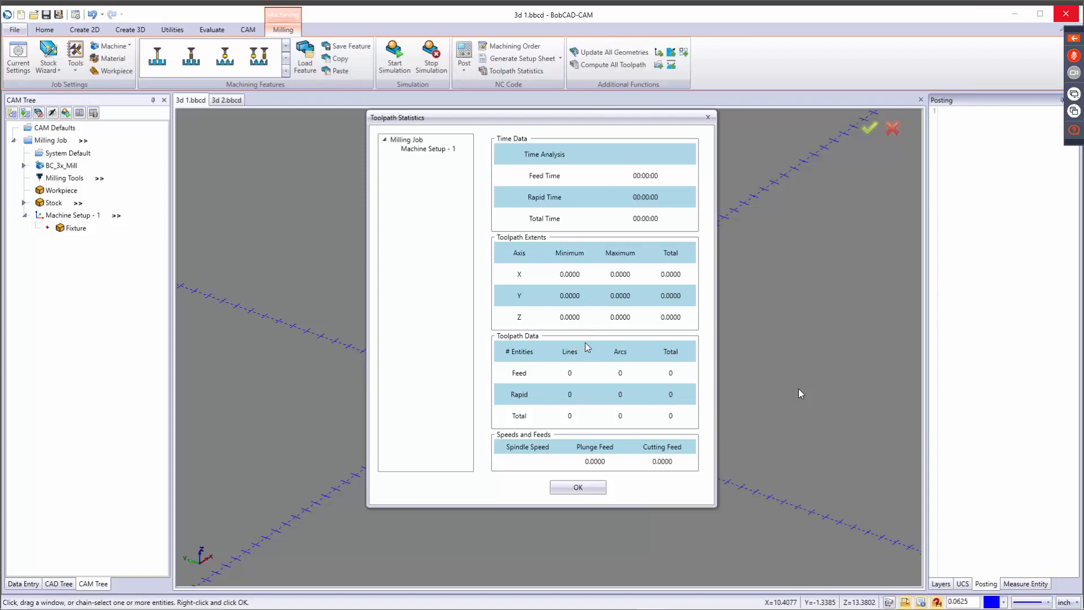
{"action": "left_click", "coordinate": [577, 487]}
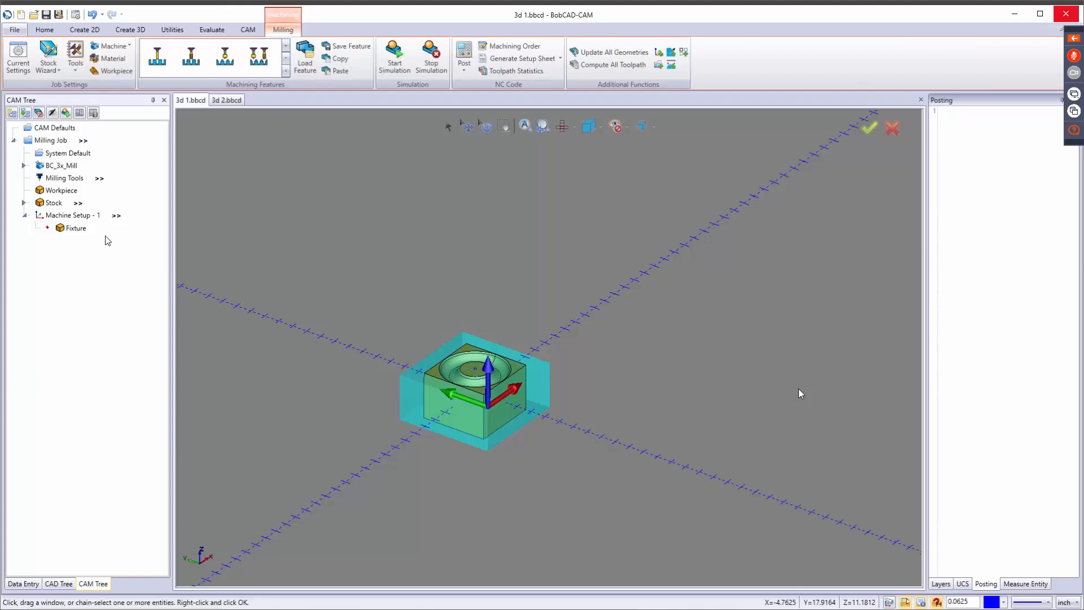
Look through the milling features and other commands available for Machine Setup - 1.
{"action": "right_click", "coordinate": [84, 216]}
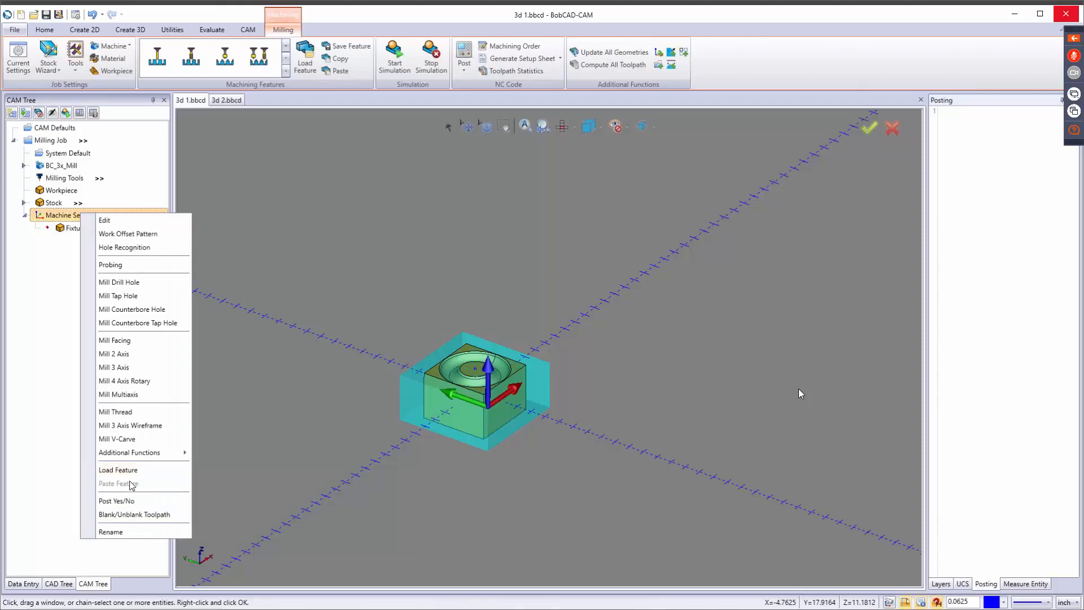
{"action": "left_click", "coordinate": [319, 233]}
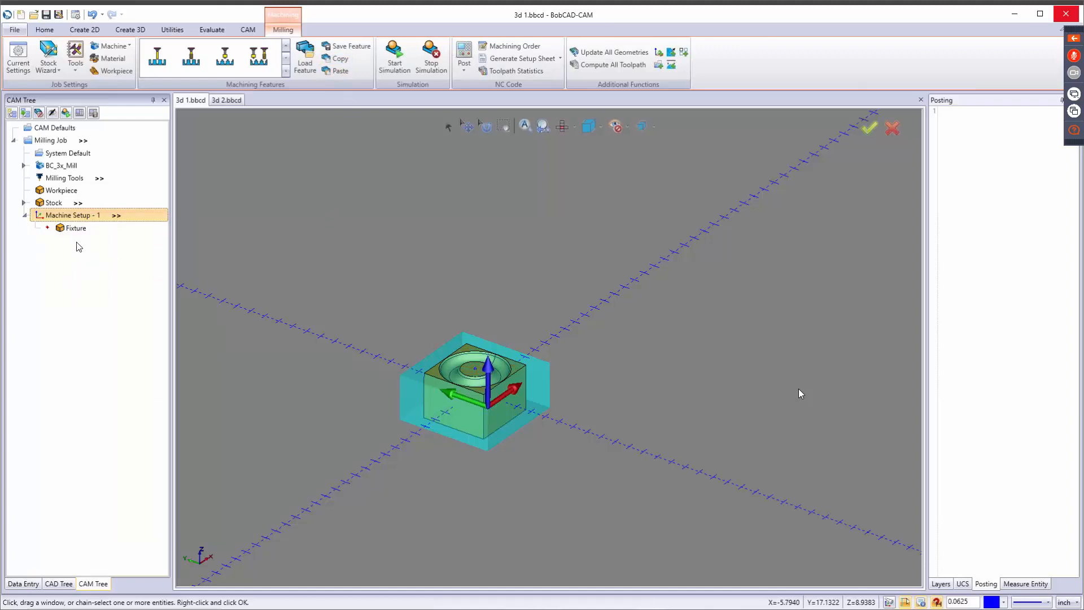
{"action": "right_click", "coordinate": [66, 215]}
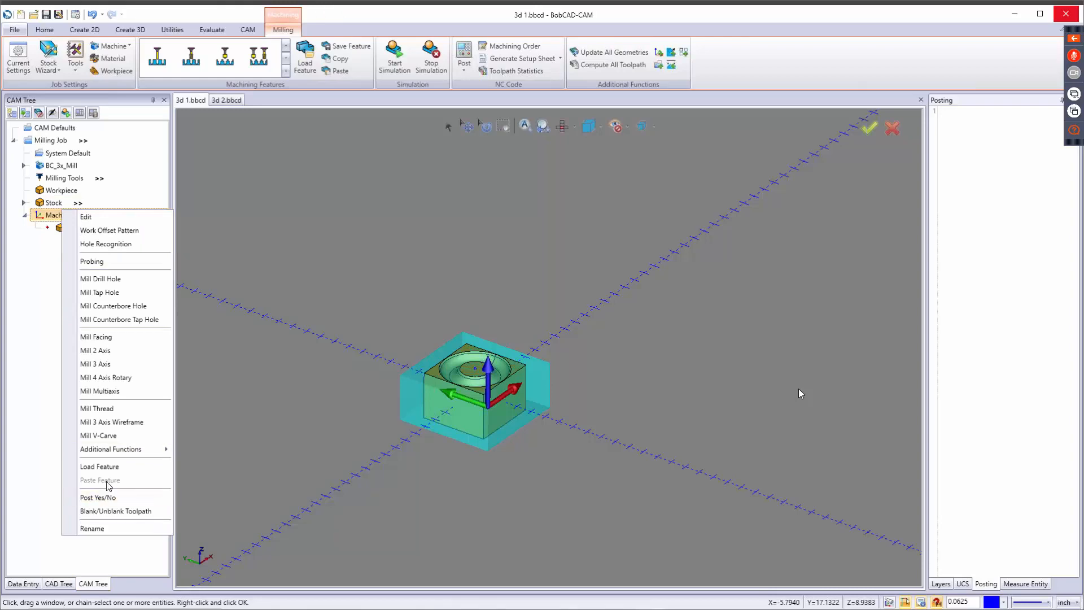
{"action": "left_click", "coordinate": [244, 333]}
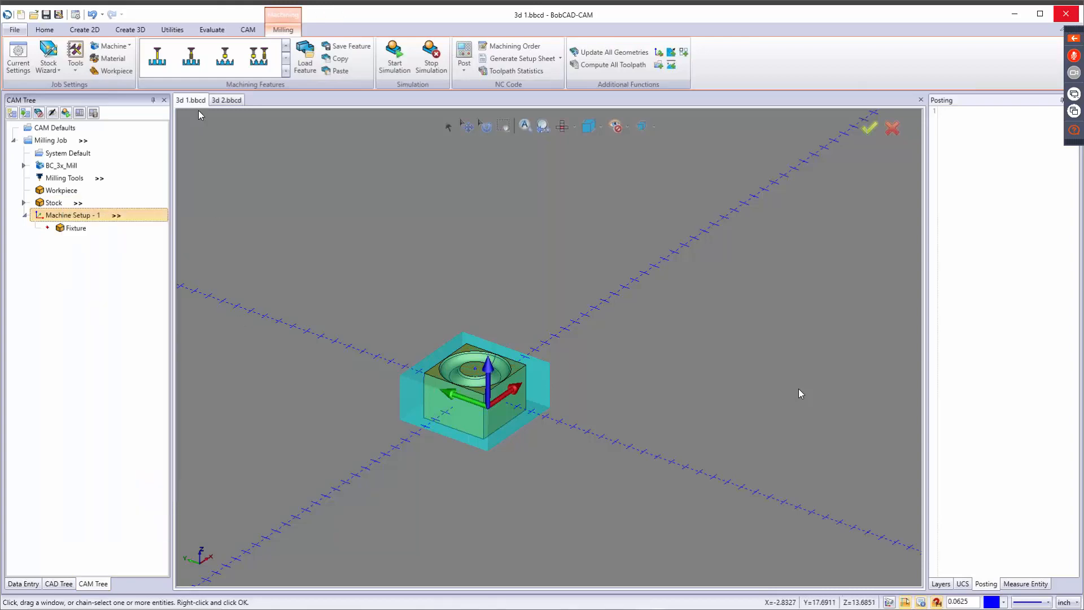
Switch to the 3d 2.bbcd document.
{"action": "left_click", "coordinate": [225, 100]}
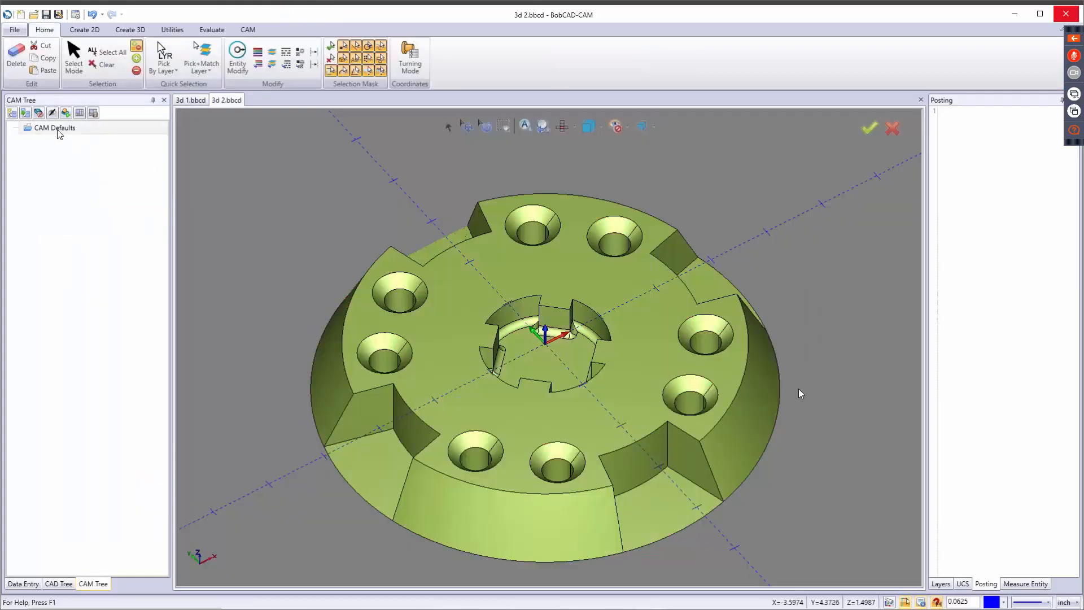
Create a milling job on the BC_3x_Mill machine with the System Default parameter template for the 3d 2 part.
{"action": "right_click", "coordinate": [59, 130]}
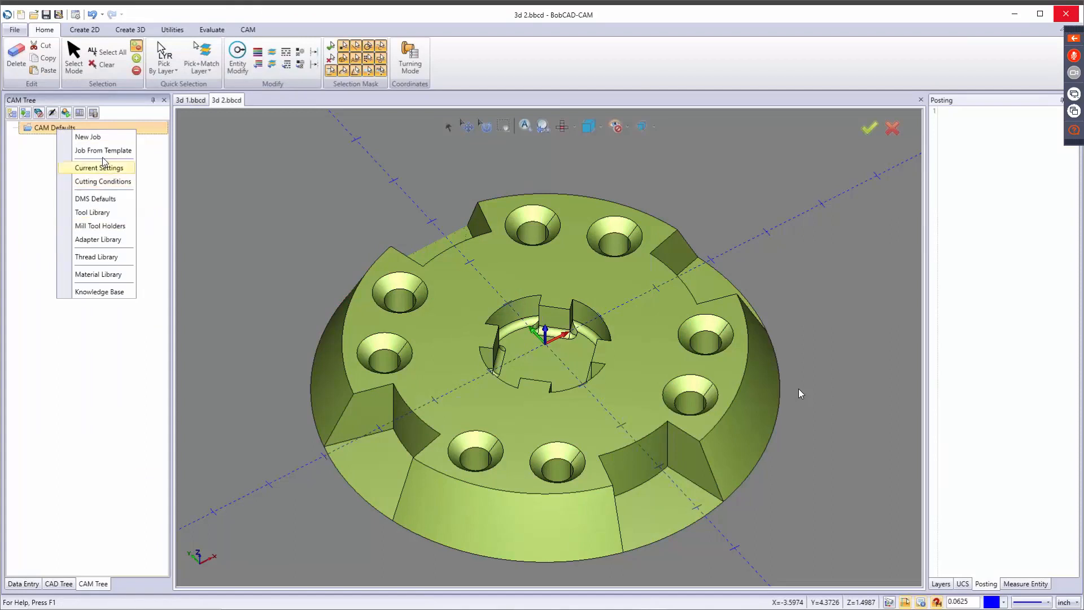
{"action": "left_click", "coordinate": [99, 137]}
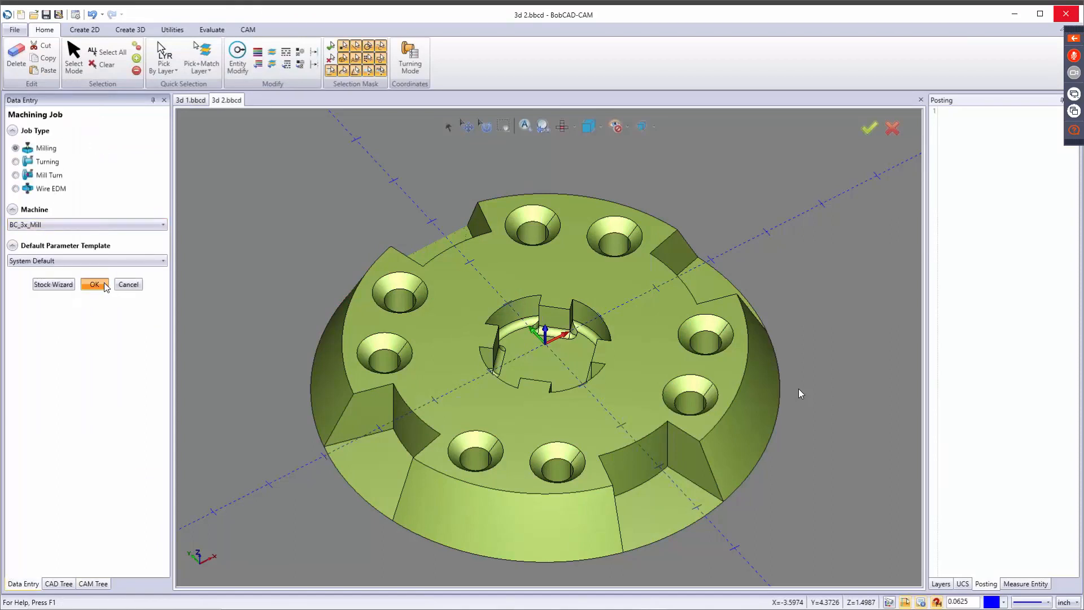
{"action": "left_click", "coordinate": [105, 285]}
{"action": "right_click", "coordinate": [85, 218]}
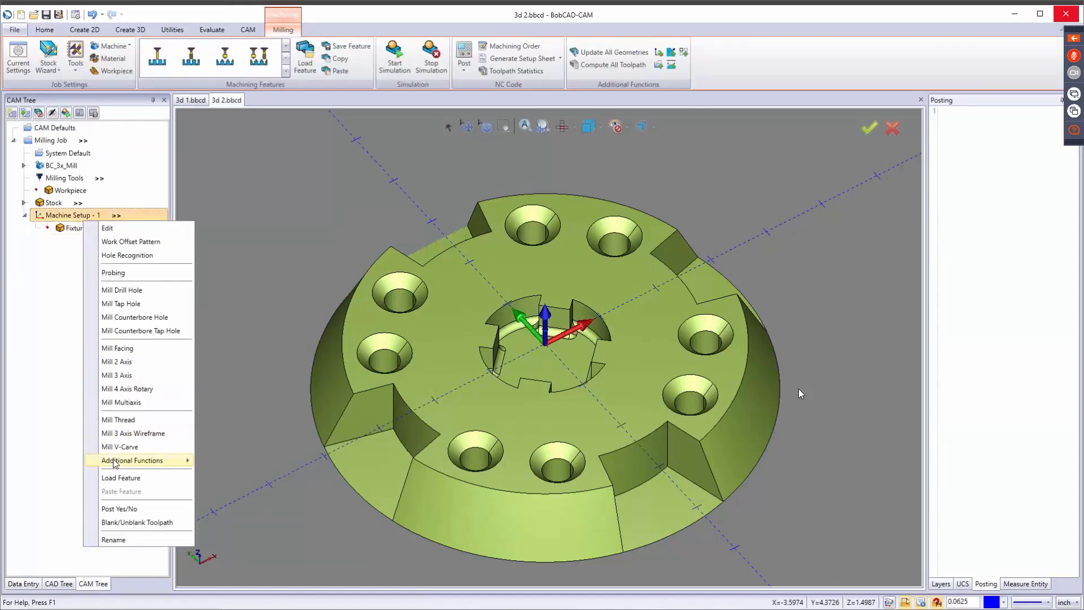
{"action": "left_click", "coordinate": [308, 215]}
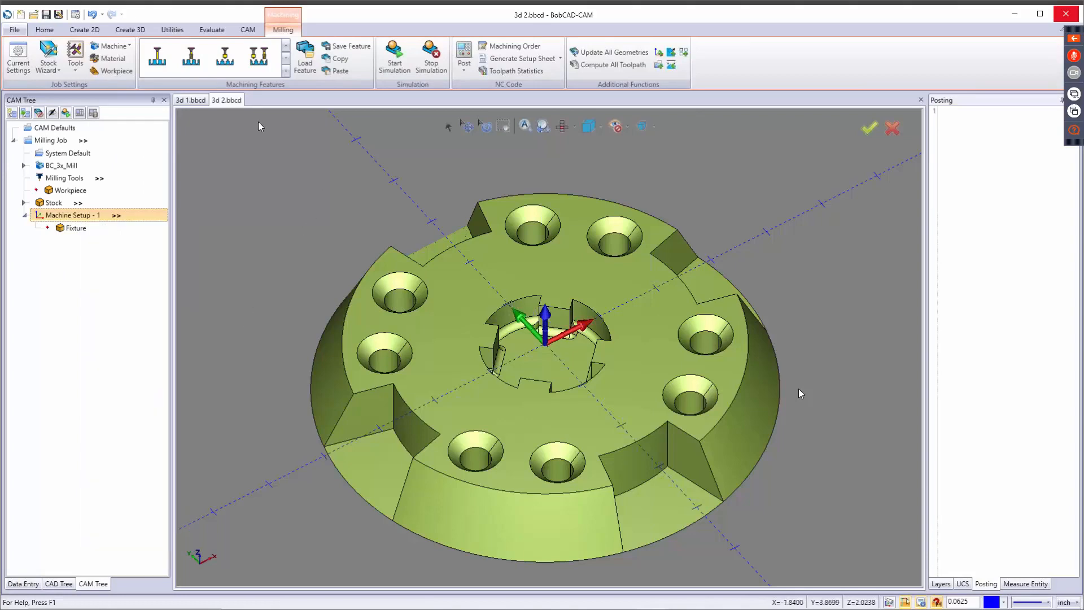
Return to the 3d 1.bbcd document and look through its hole making, wireframe, solid/surface and additional machining features.
{"action": "left_click", "coordinate": [191, 100]}
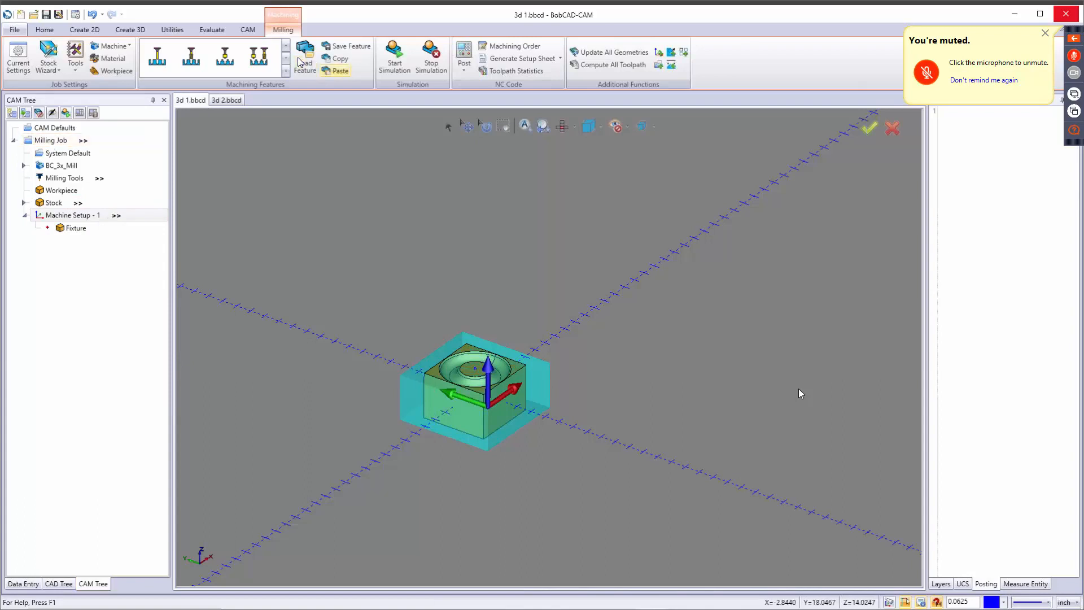
{"action": "left_click", "coordinate": [287, 70]}
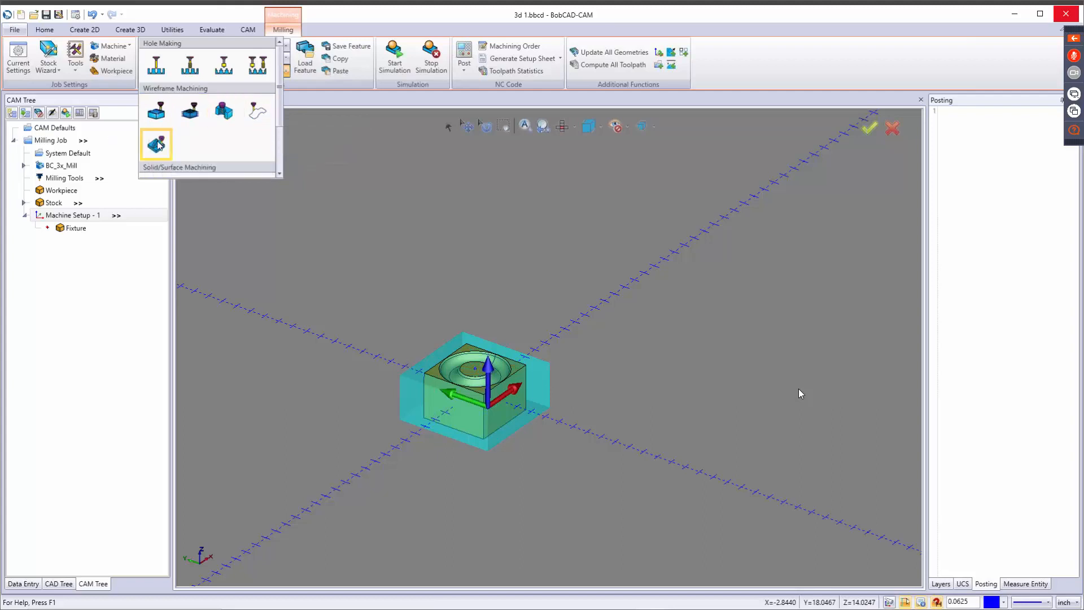
{"action": "scroll", "coordinate": [200, 125], "scroll_direction": "down", "scroll_amount": 3}
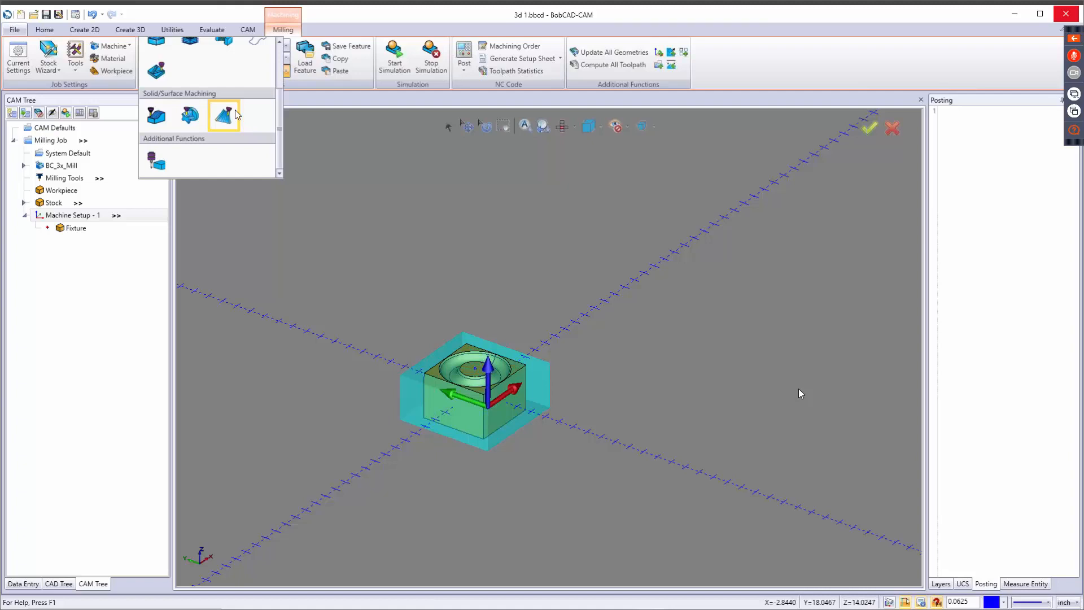
{"action": "left_click", "coordinate": [372, 177]}
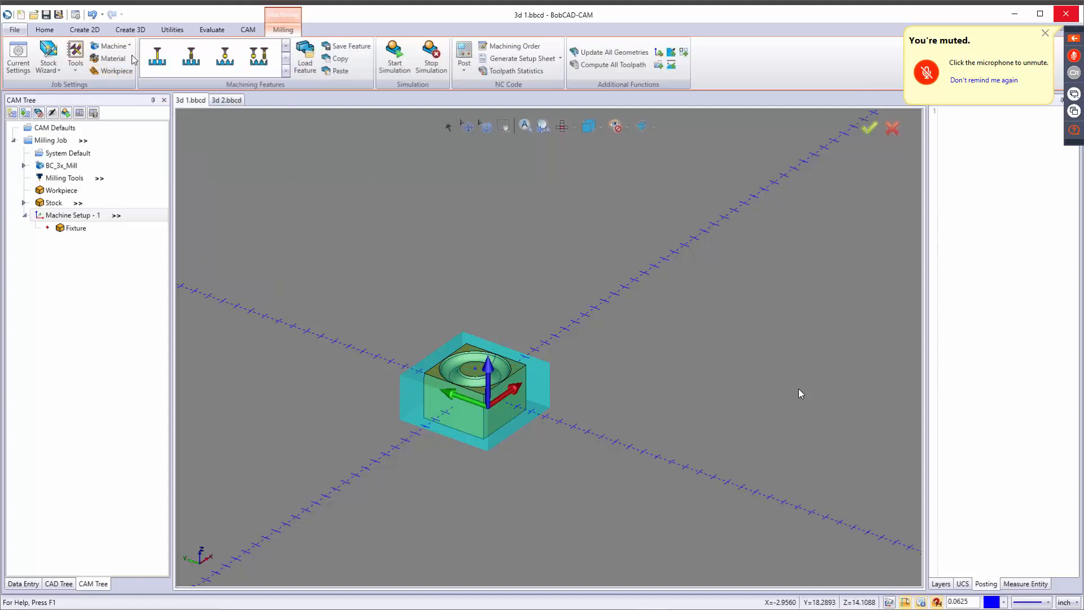
Look through the machines available for the job and show the post processor under BC_3x_Mill.
{"action": "left_click", "coordinate": [112, 45]}
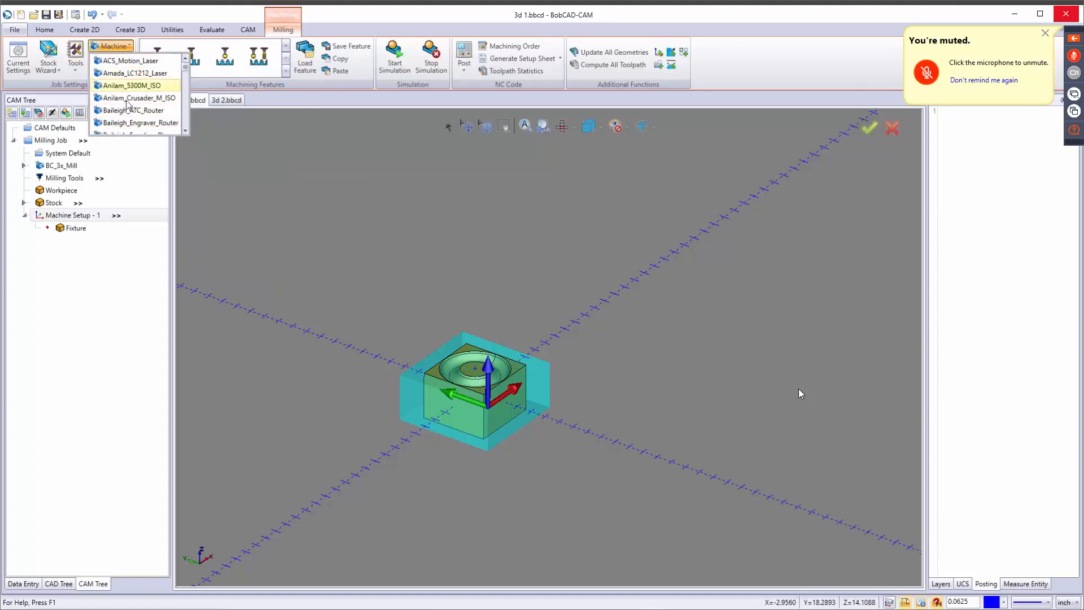
{"action": "left_click", "coordinate": [240, 160]}
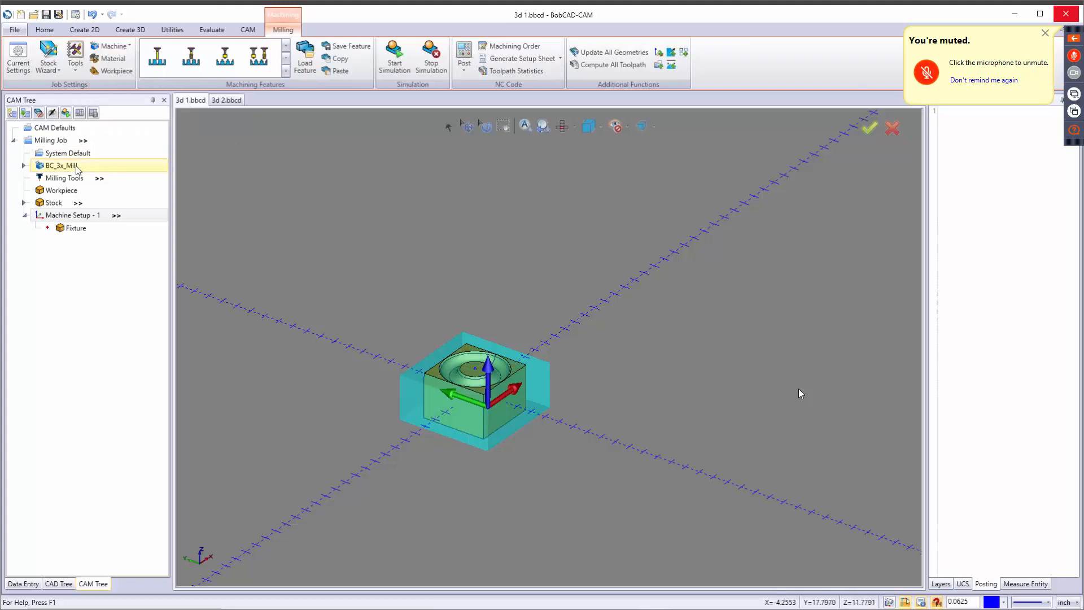
{"action": "double_click", "coordinate": [37, 165]}
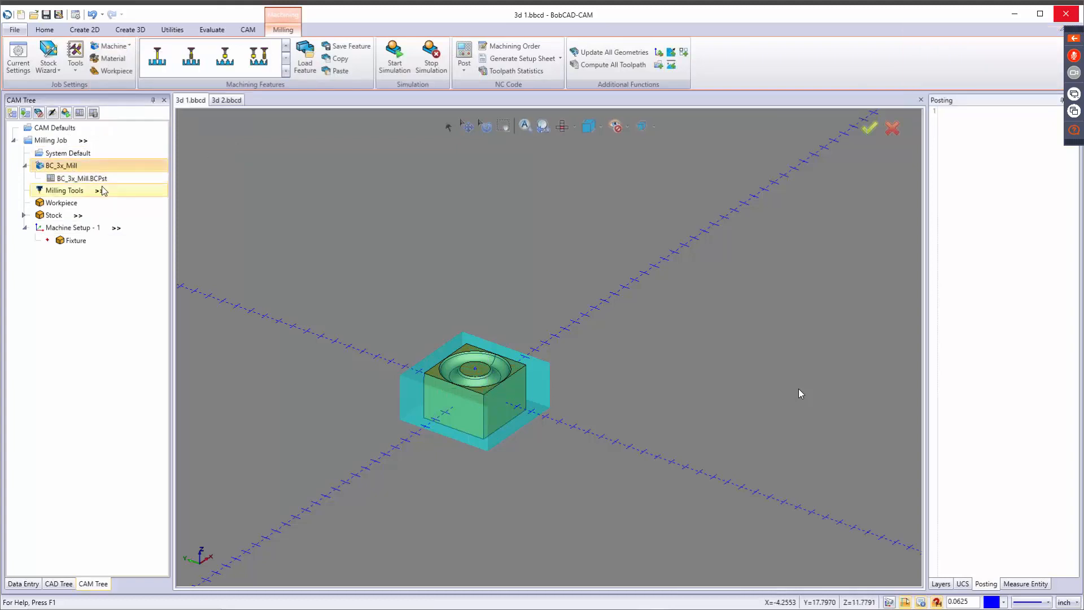
Set the job's stock material to Polyethylene - UHMW from the PLASTIC group of the stock material library.
{"action": "left_click", "coordinate": [112, 59]}
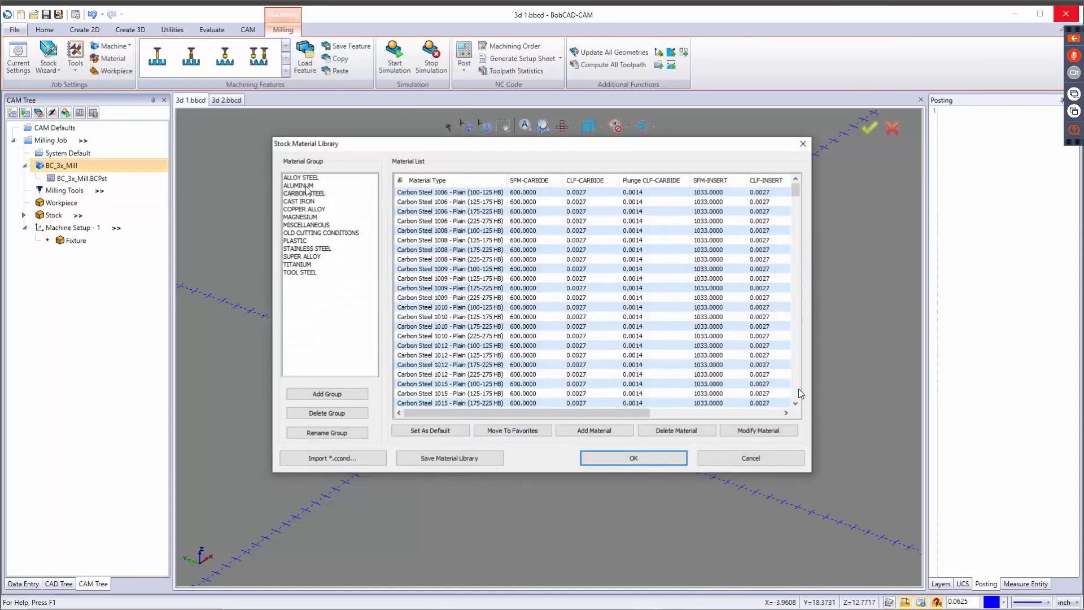
{"action": "scroll", "coordinate": [469, 273], "scroll_direction": "down", "scroll_amount": 5}
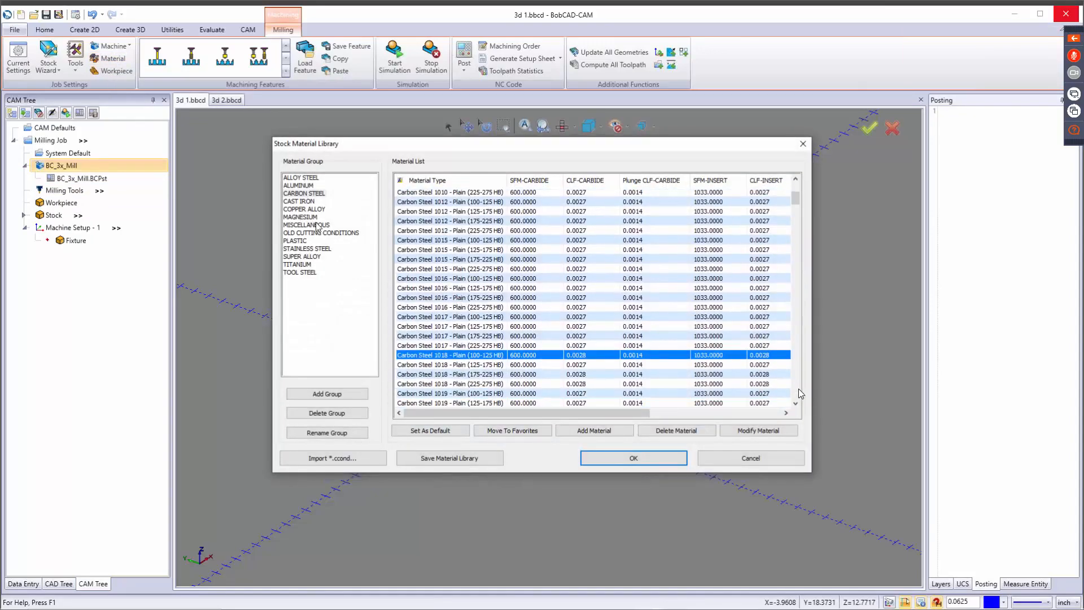
{"action": "left_click", "coordinate": [299, 185]}
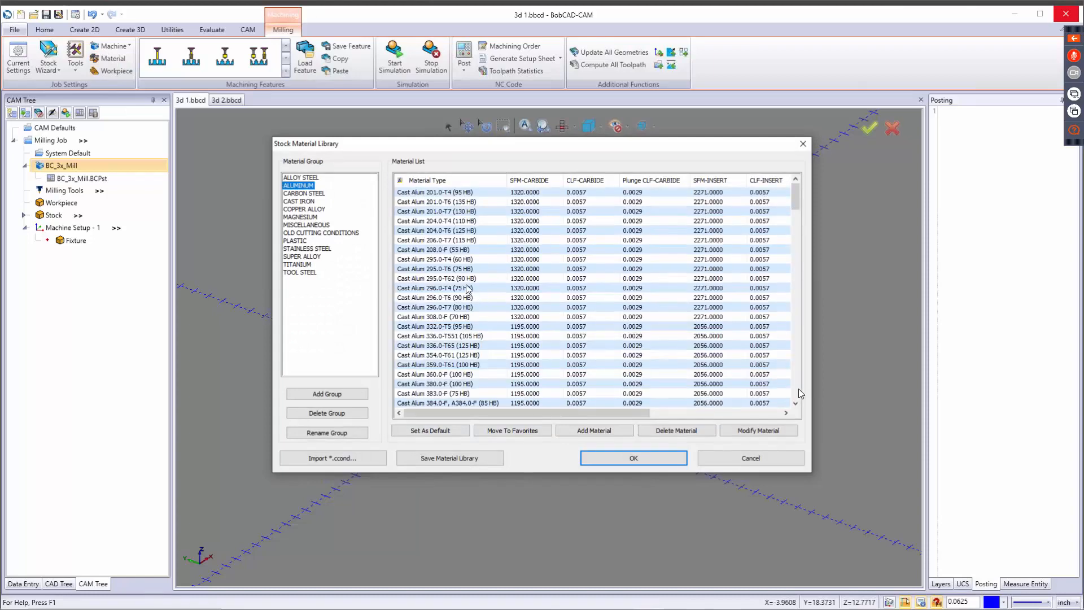
{"action": "left_click", "coordinate": [302, 243]}
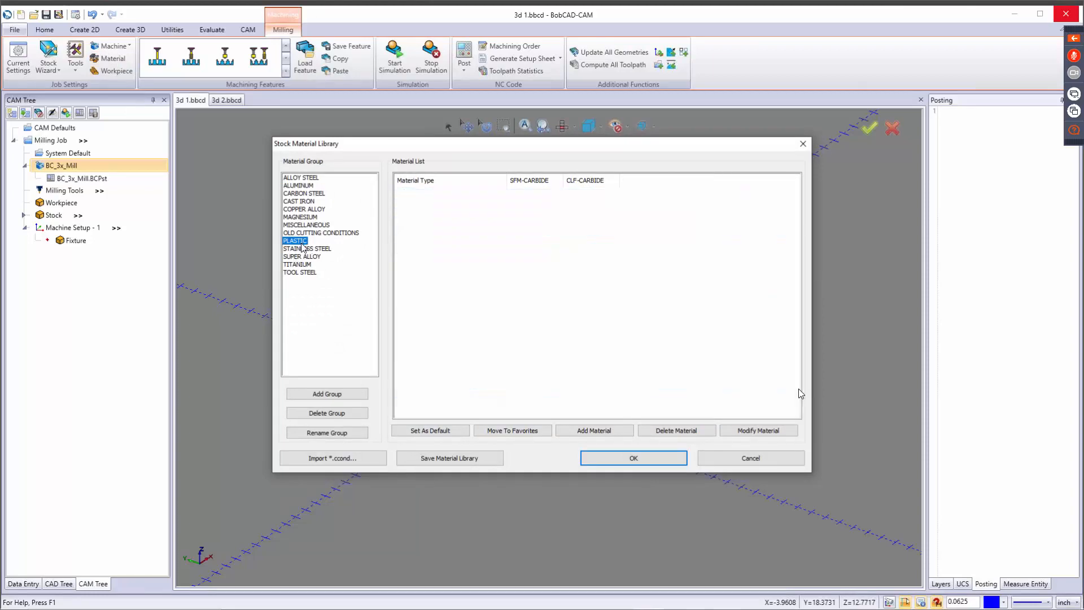
{"action": "left_click", "coordinate": [425, 327]}
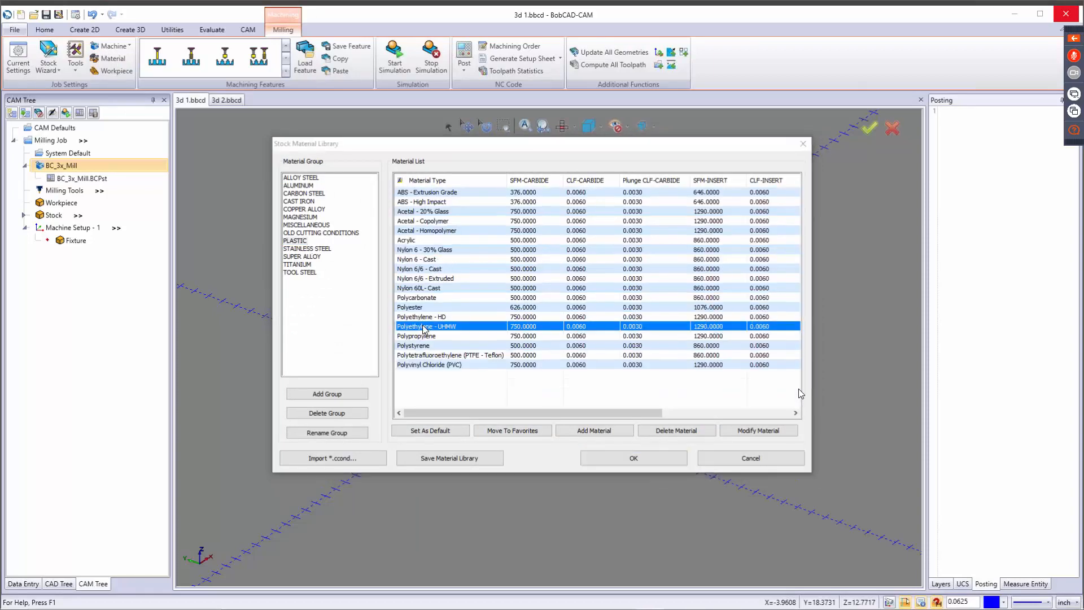
{"action": "left_click", "coordinate": [714, 489]}
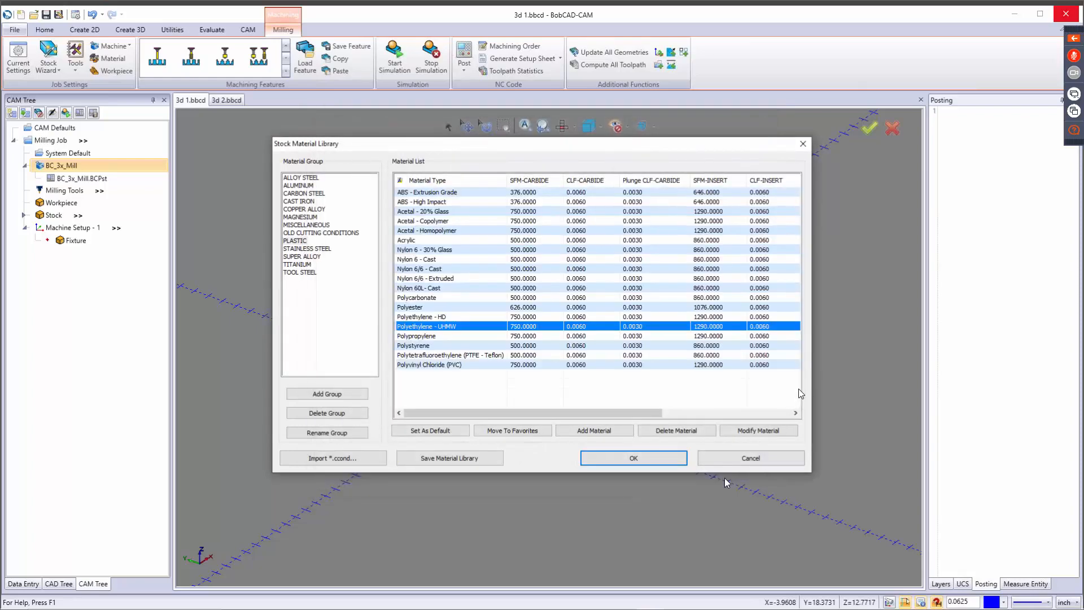
{"action": "left_click", "coordinate": [649, 458]}
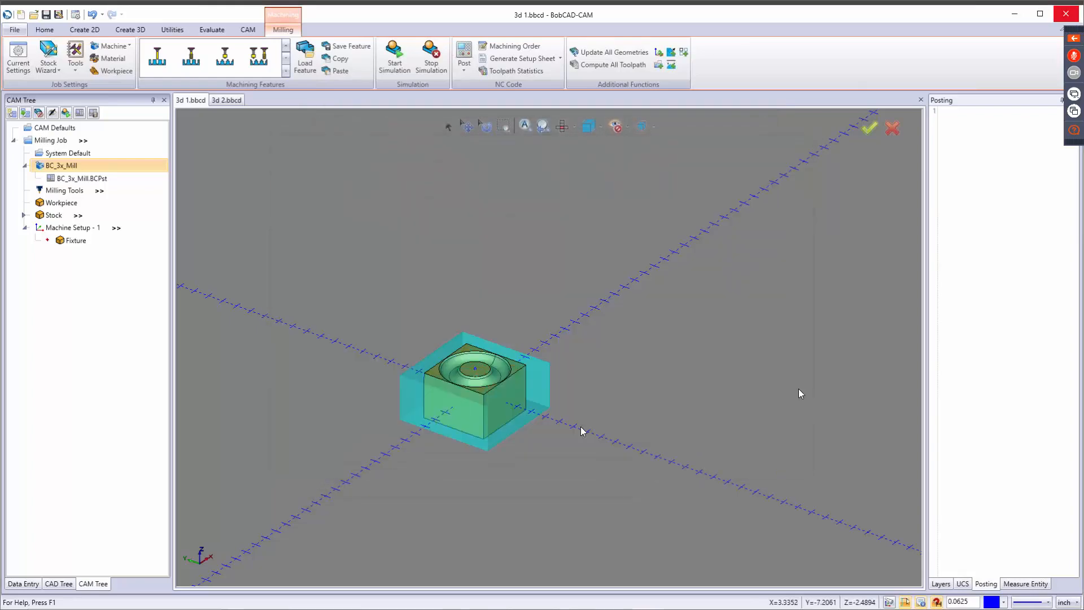
Try clearing the selected solid from the workpiece geometry and close the workpiece definition.
{"action": "left_click", "coordinate": [117, 72]}
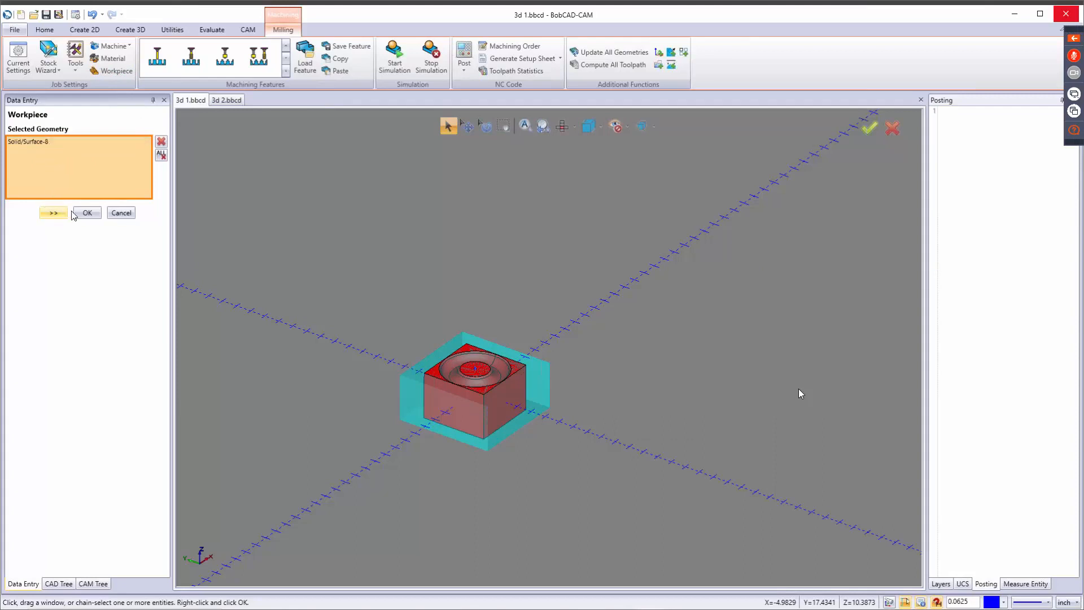
{"action": "left_click", "coordinate": [162, 155]}
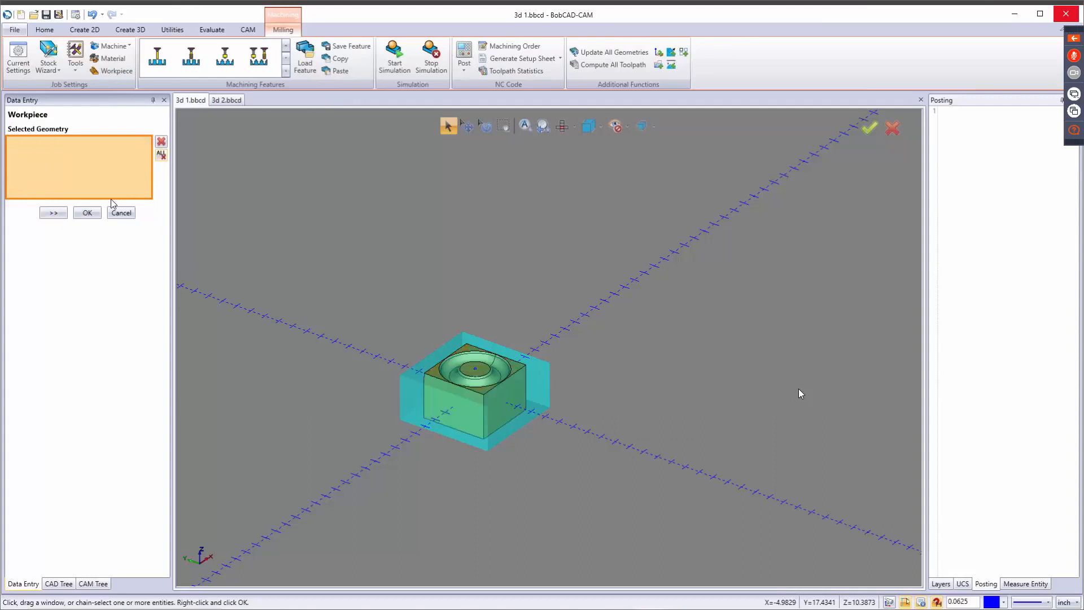
{"action": "left_click", "coordinate": [87, 212]}
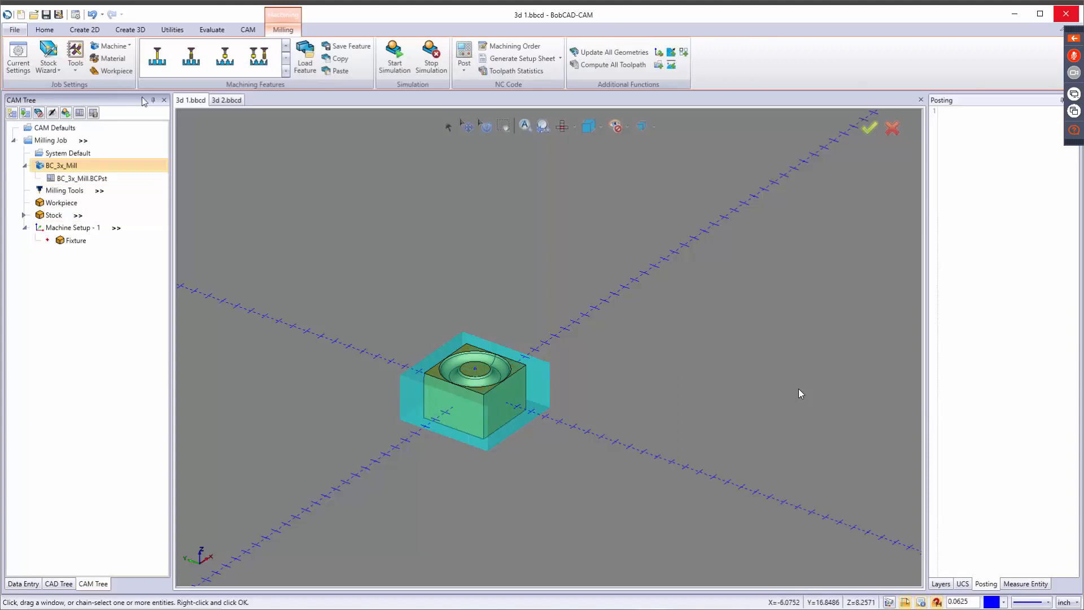
Browse the generic, mill and drill categories of the milling tool library and close it without changes.
{"action": "left_click", "coordinate": [79, 73]}
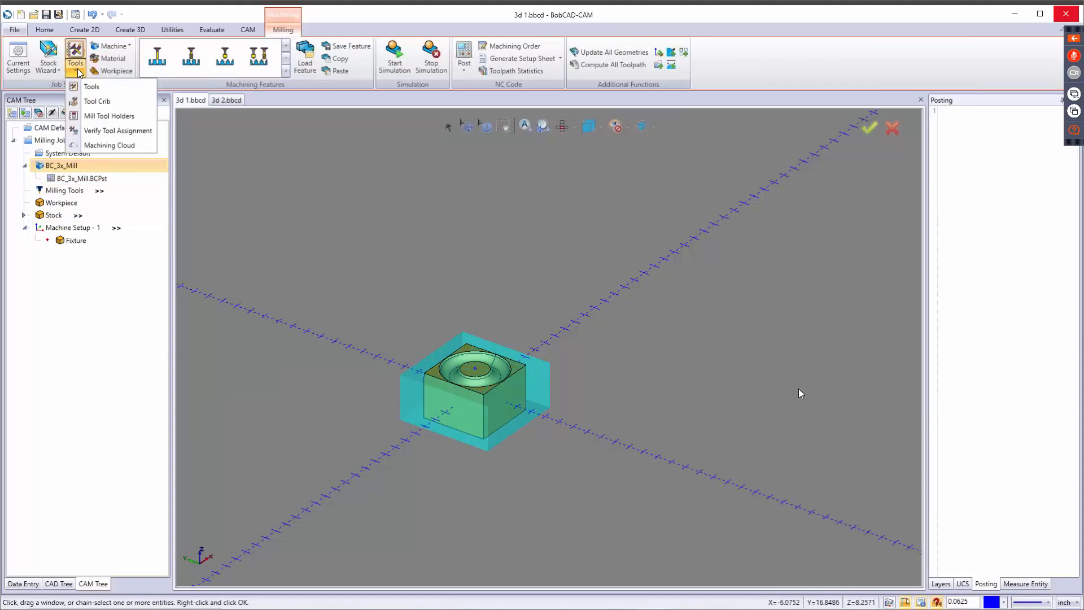
{"action": "left_click", "coordinate": [91, 87]}
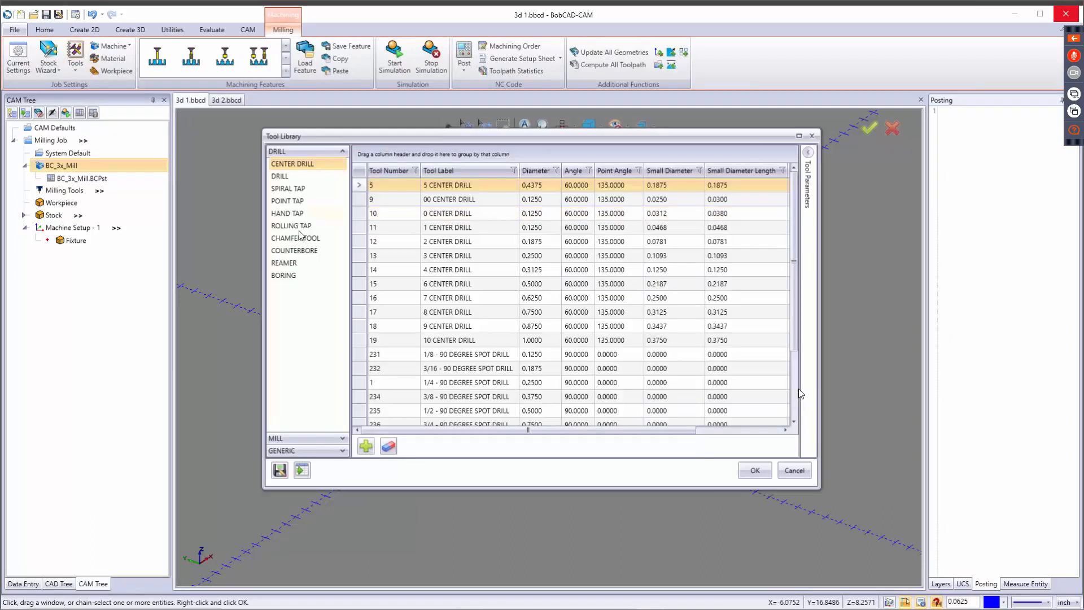
{"action": "left_click", "coordinate": [317, 454]}
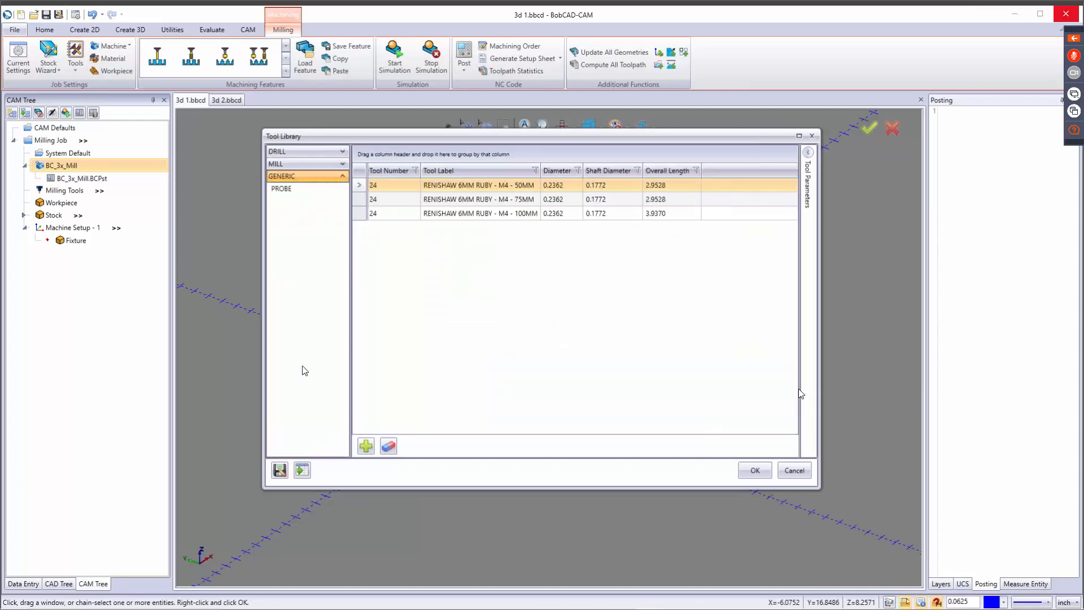
{"action": "left_click", "coordinate": [292, 164]}
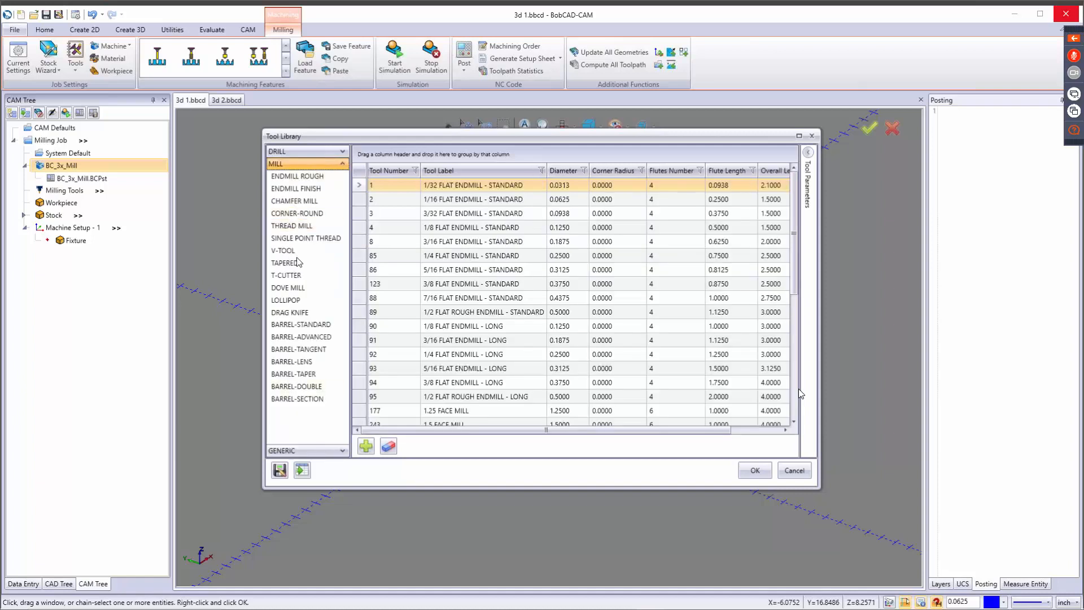
{"action": "left_click", "coordinate": [311, 152]}
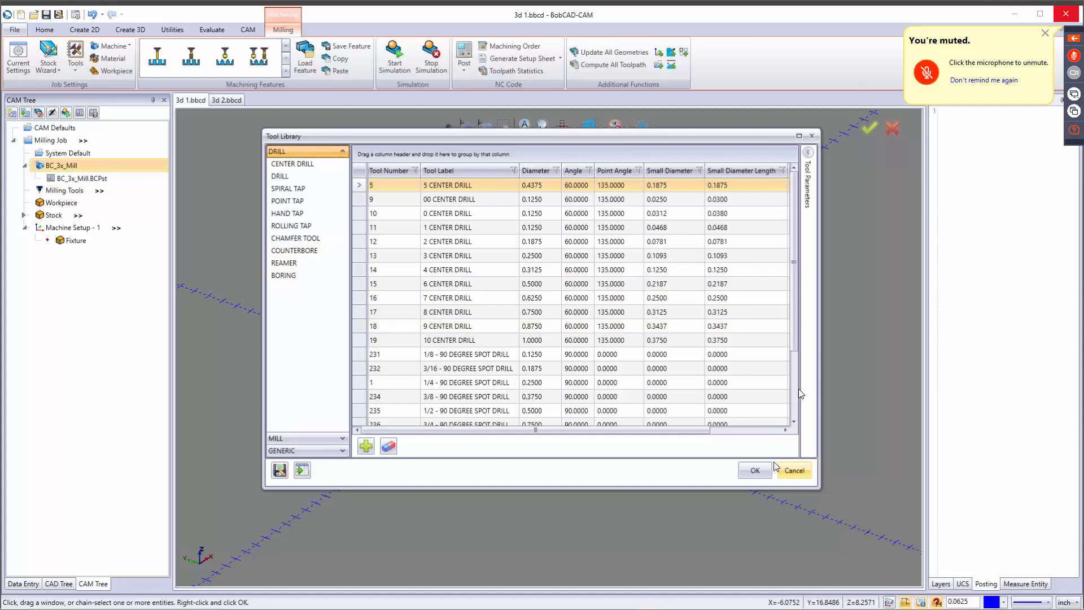
{"action": "left_click", "coordinate": [794, 471]}
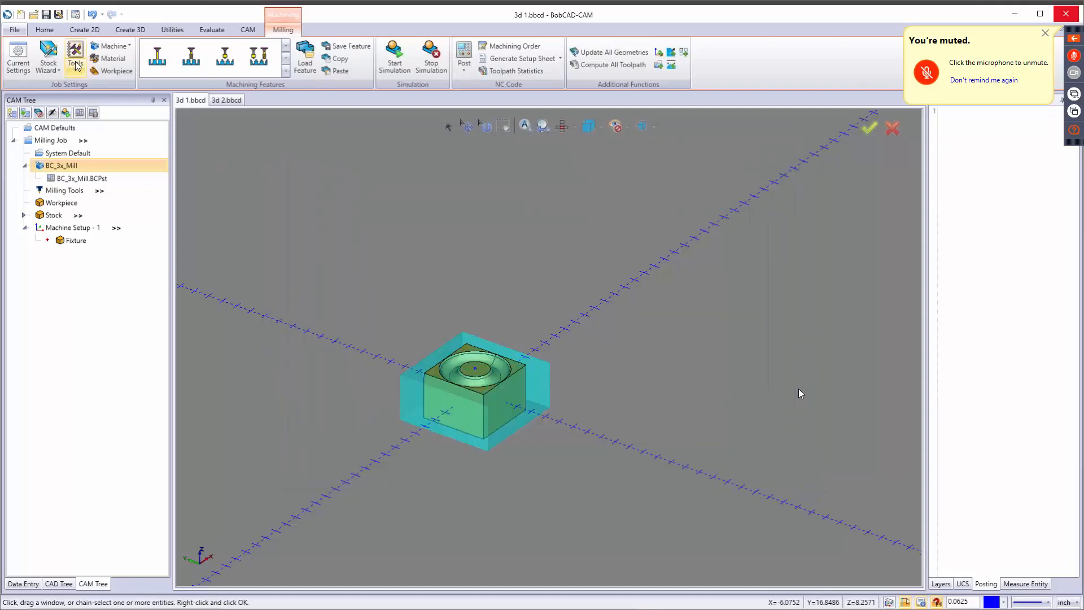
Examine the job's tool crib with its tool categories and library options, and close it without changes.
{"action": "left_click", "coordinate": [76, 67]}
{"action": "left_click", "coordinate": [98, 101]}
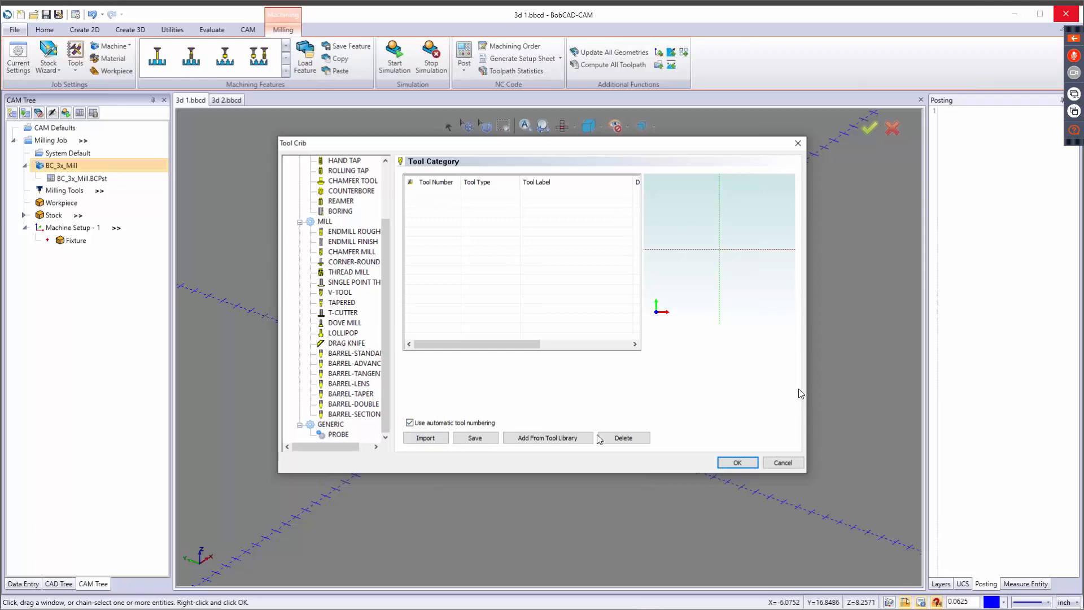
{"action": "left_click", "coordinate": [783, 464]}
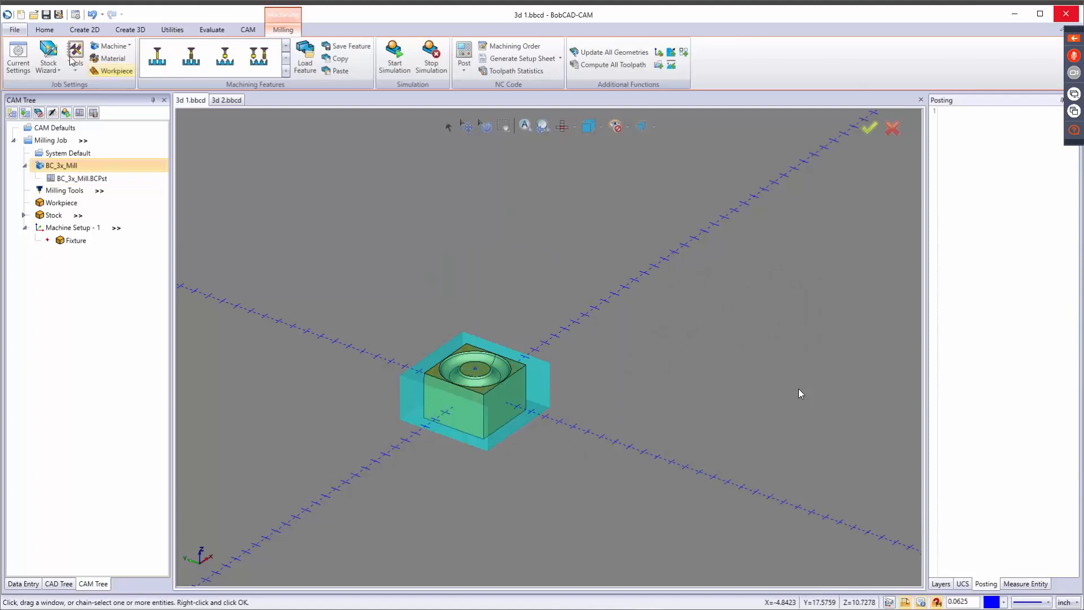
Review the CAT 40 arbors in the milling tool holder library and close it.
{"action": "left_click", "coordinate": [73, 62]}
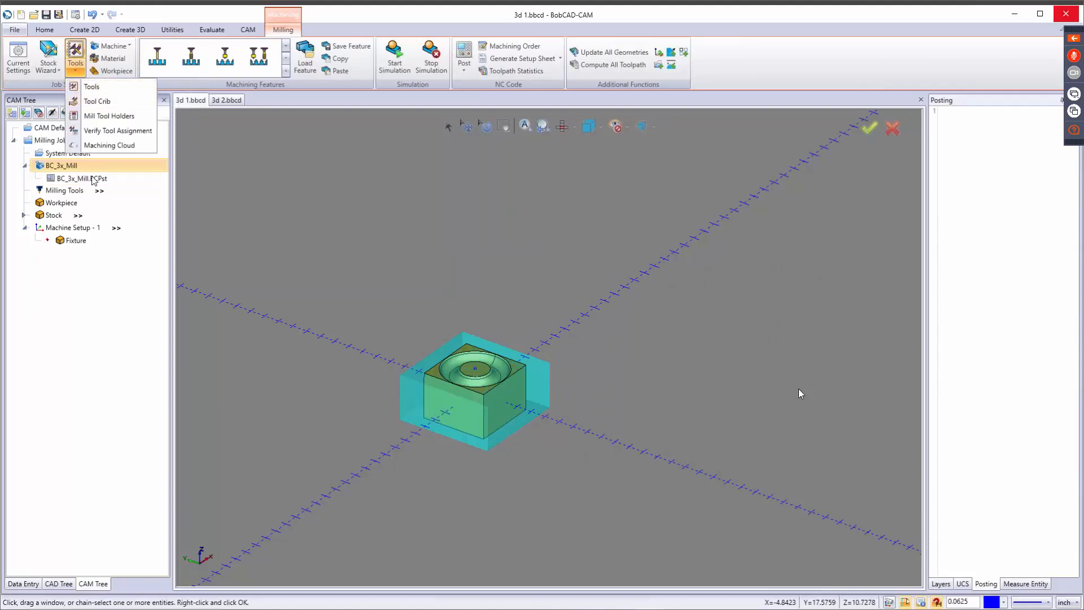
{"action": "left_click", "coordinate": [113, 117]}
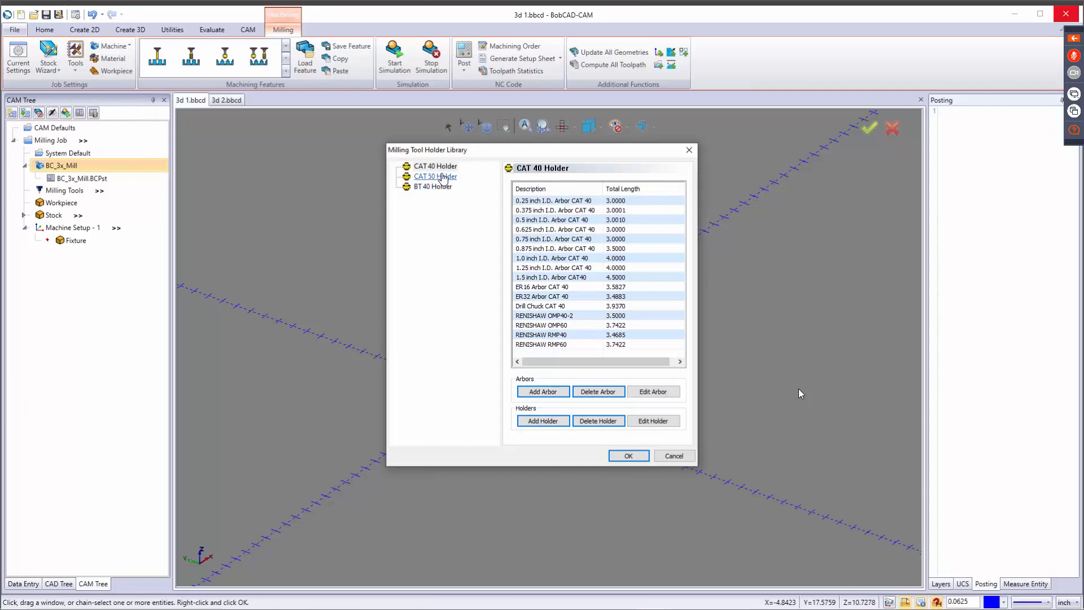
{"action": "left_click", "coordinate": [627, 456]}
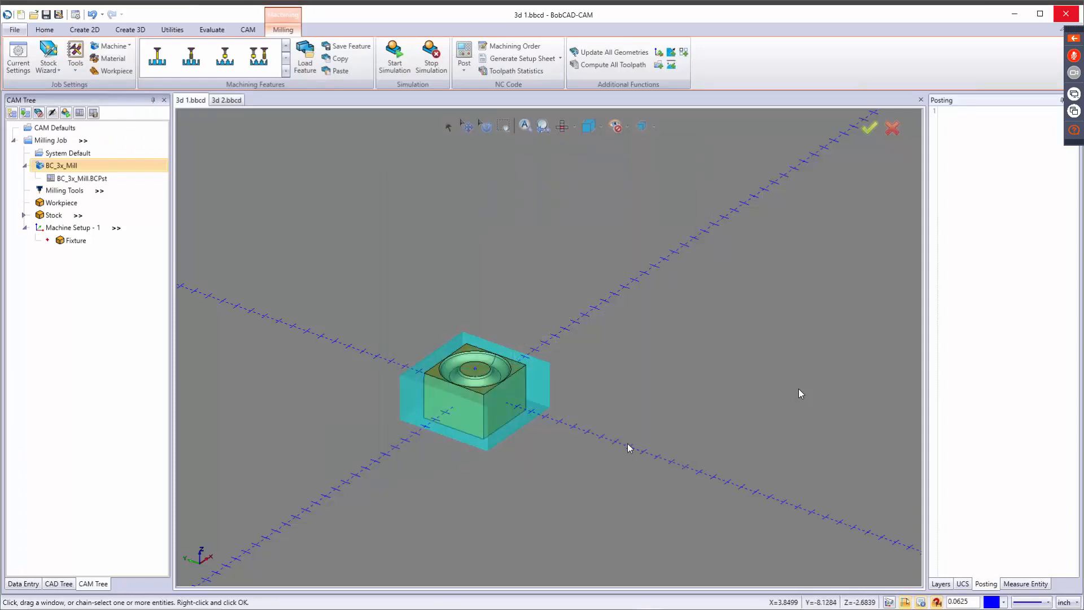
Verify the job's assigned tools and turn off automatic tool numbering.
{"action": "left_click", "coordinate": [76, 63]}
{"action": "left_click", "coordinate": [101, 132]}
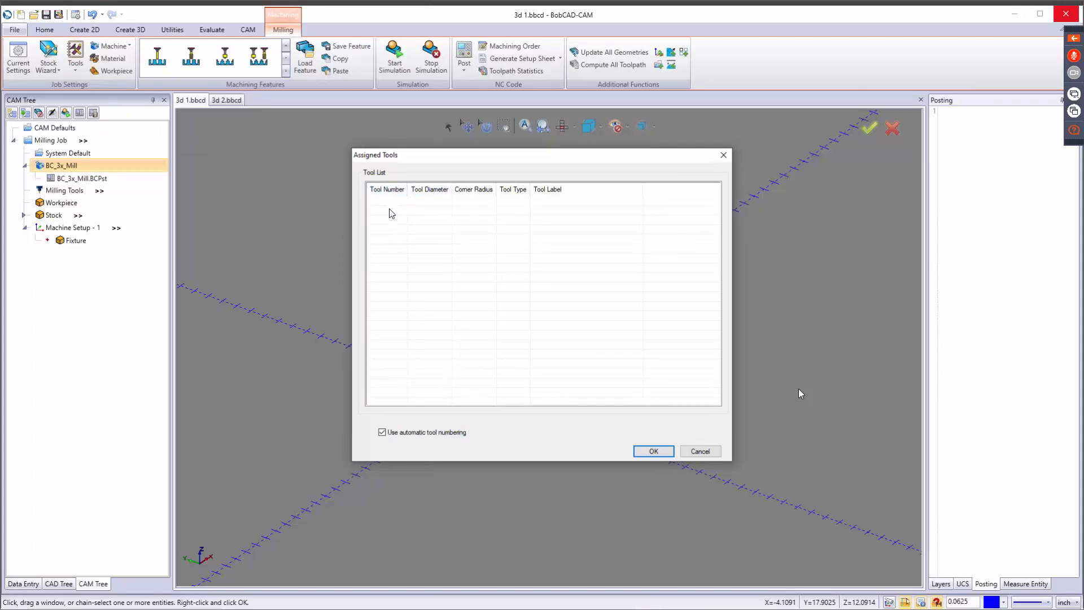
{"action": "left_click", "coordinate": [381, 432]}
{"action": "left_click", "coordinate": [653, 452]}
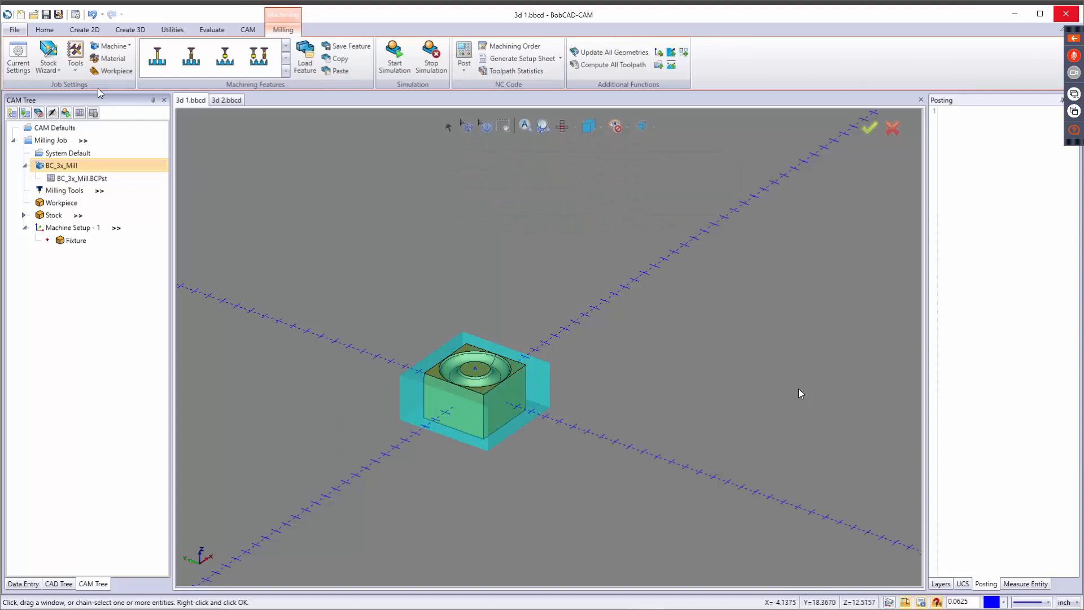
{"action": "left_click", "coordinate": [75, 69]}
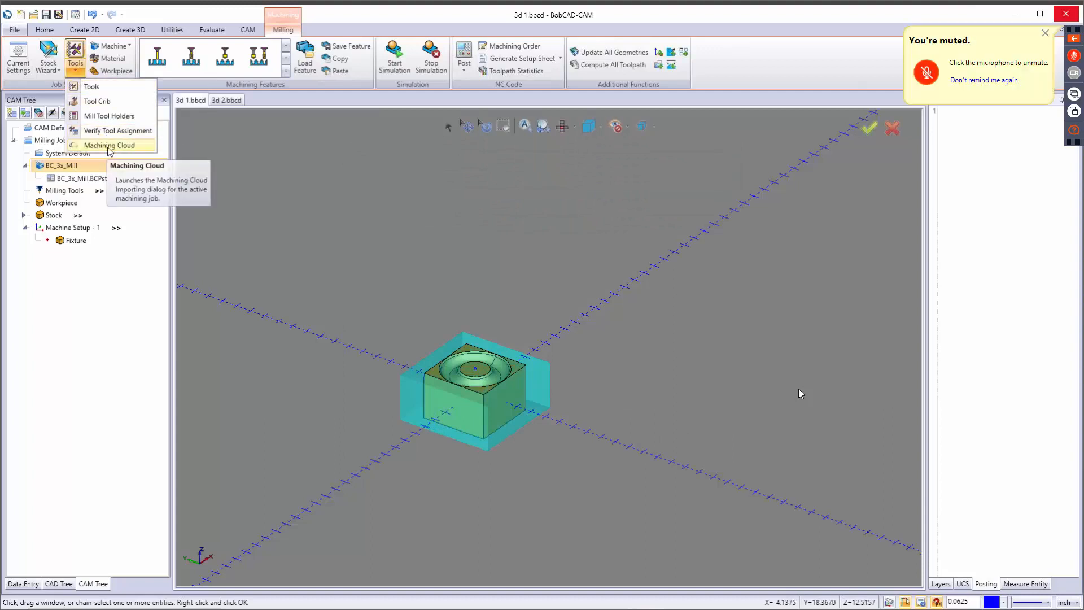
Change the stock color to light yellow (red 255, green 255, blue 128).
{"action": "left_click", "coordinate": [201, 150]}
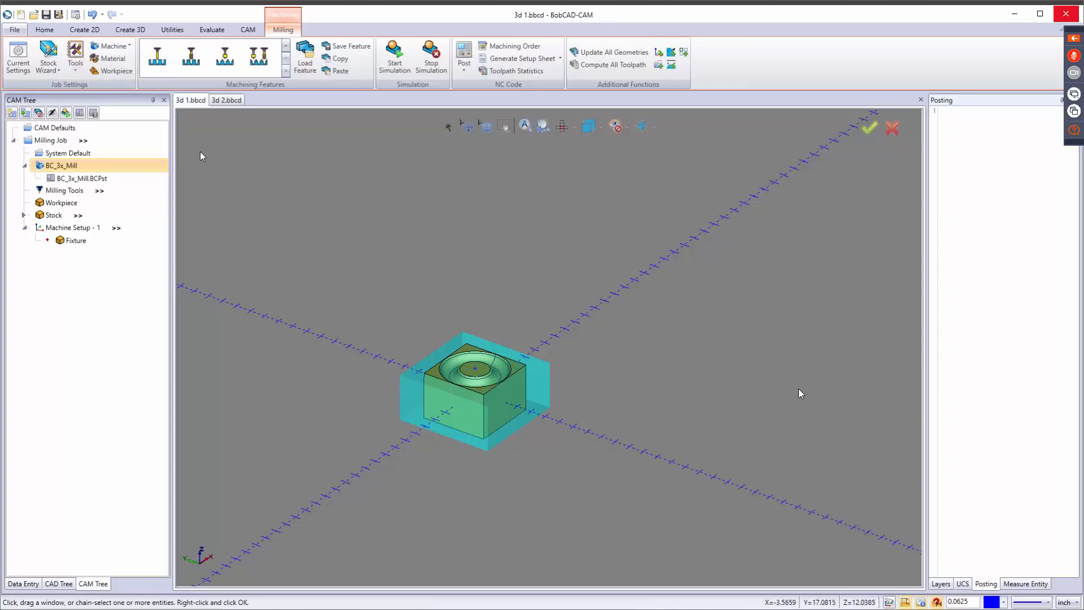
{"action": "left_click", "coordinate": [49, 69]}
{"action": "left_click", "coordinate": [61, 87]}
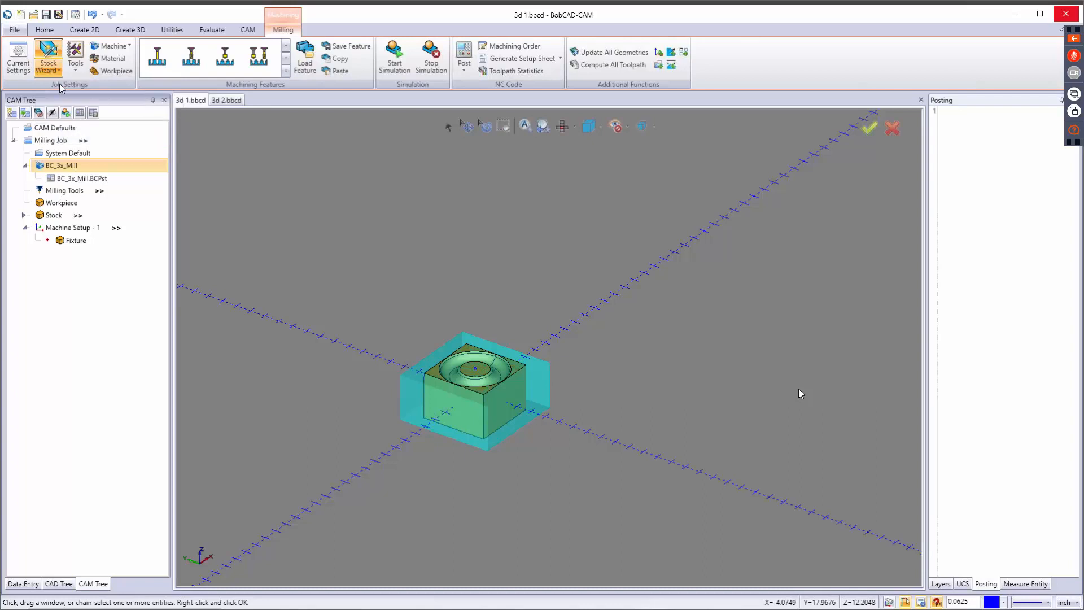
{"action": "left_click", "coordinate": [442, 247]}
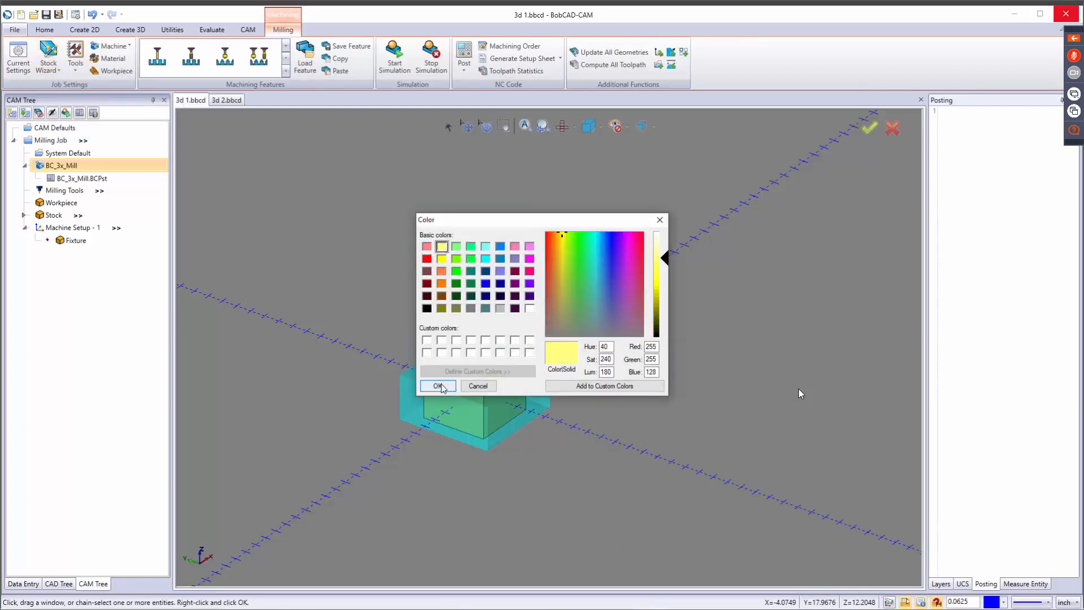
{"action": "left_click", "coordinate": [438, 385]}
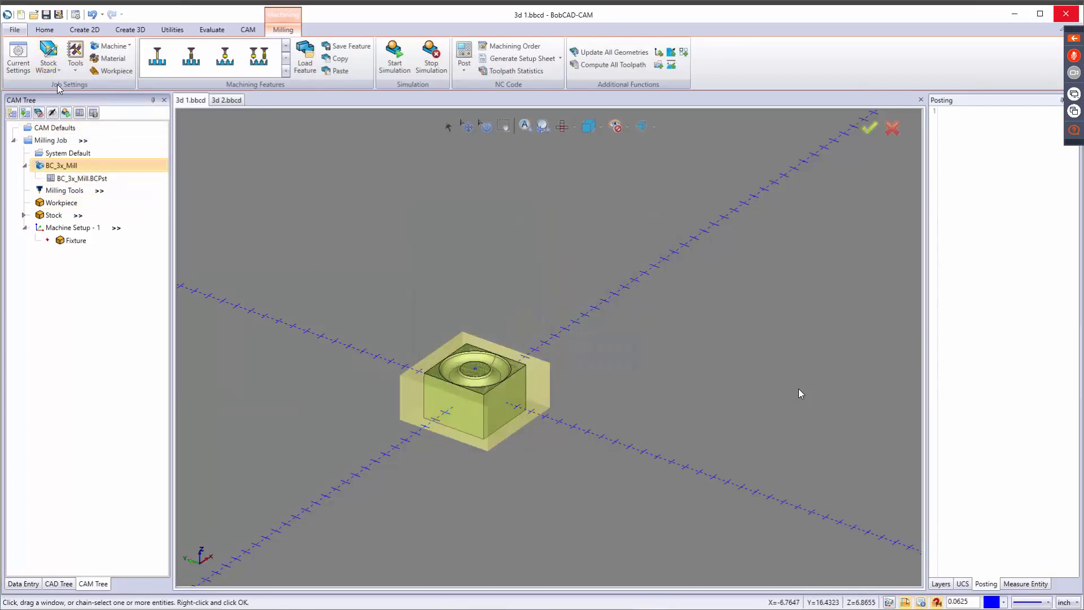
Set the stock transparency to the lowest level and inspect the opaque stock around the part from several angles.
{"action": "left_click", "coordinate": [48, 67]}
{"action": "left_click", "coordinate": [69, 102]}
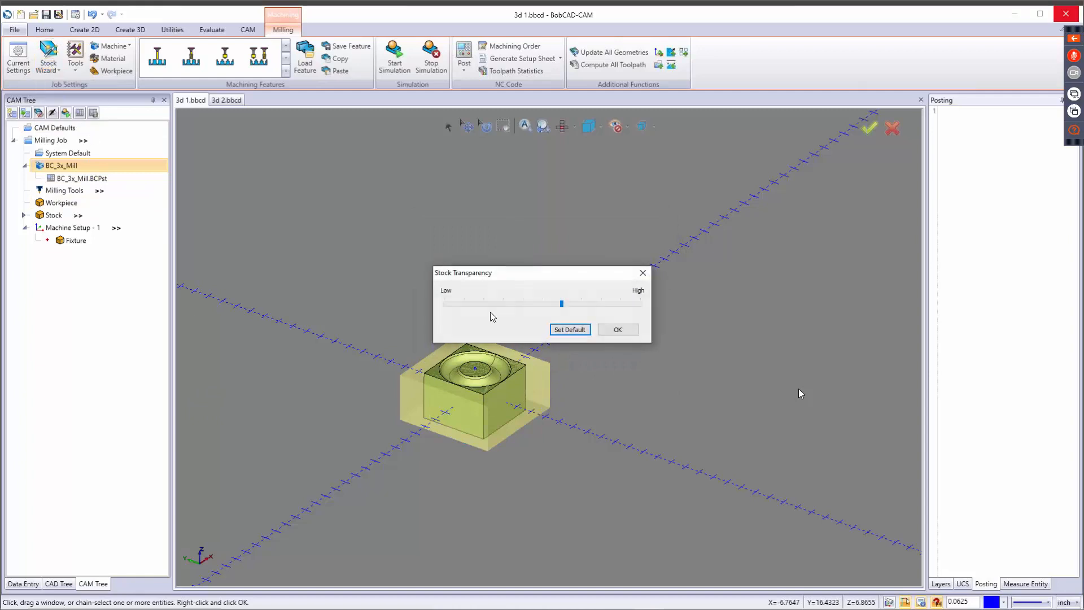
{"action": "left_click_drag", "start_coordinate": [563, 304], "coordinate": [393, 307]}
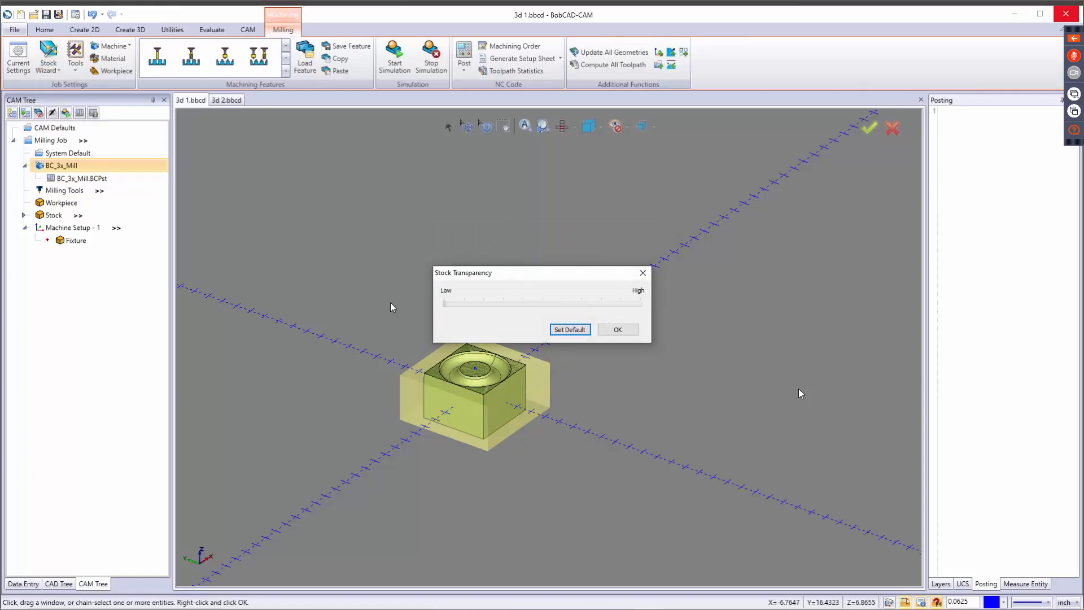
{"action": "left_click", "coordinate": [617, 330]}
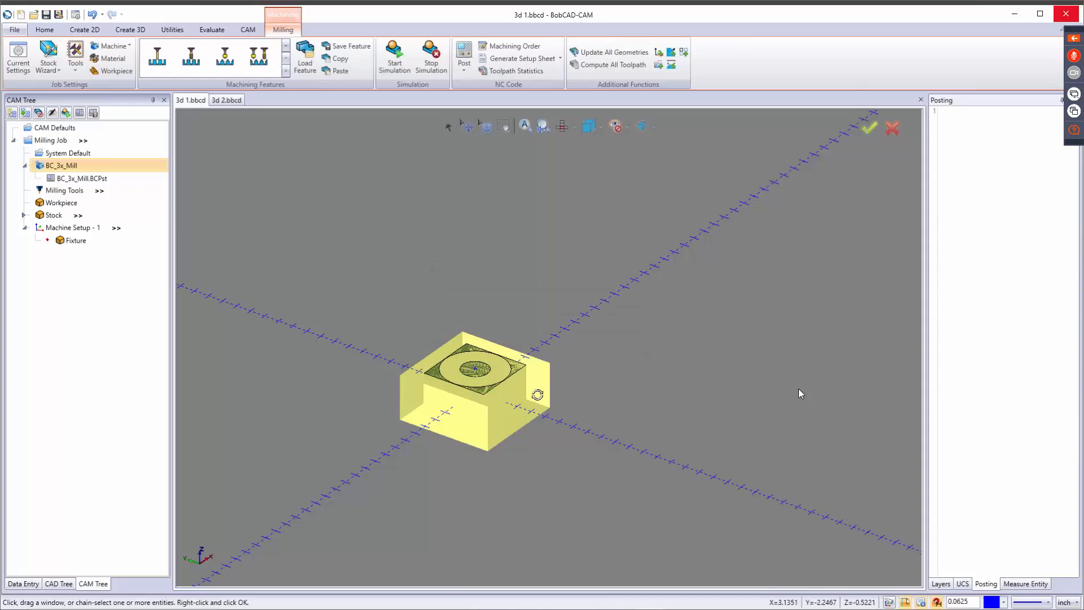
{"action": "middle_click_drag", "start_coordinate": [537, 394], "coordinate": [557, 372]}
{"action": "key", "text": "t"}
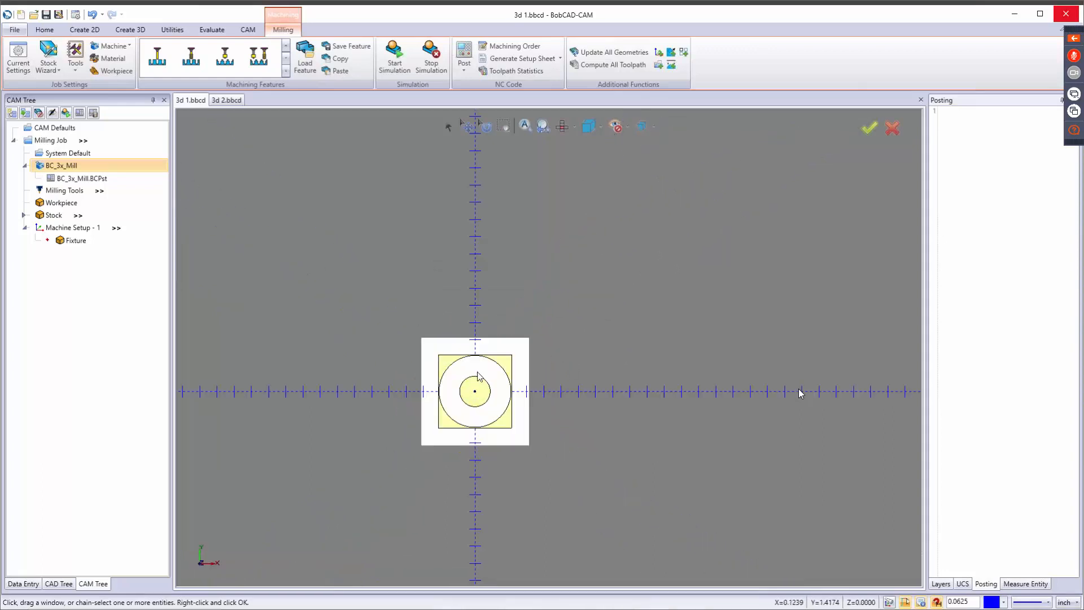
{"action": "scroll", "coordinate": [479, 375], "scroll_direction": "up", "scroll_amount": 5}
{"action": "middle_click_drag", "start_coordinate": [480, 394], "coordinate": [455, 332]}
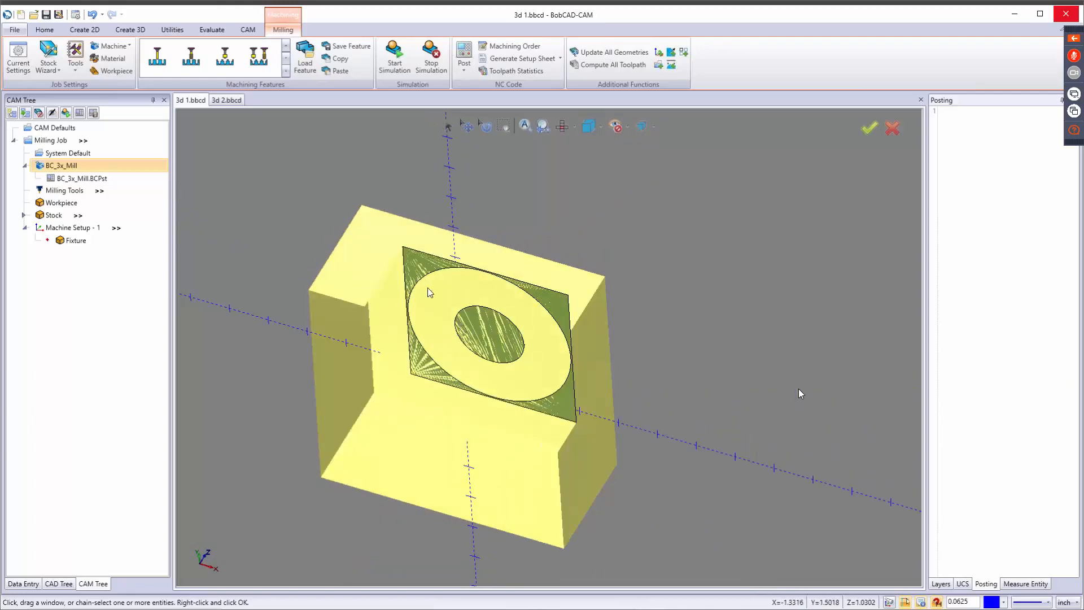
Set the stock transparency to the highest level and inspect the part from another angle.
{"action": "left_click", "coordinate": [73, 67]}
{"action": "left_click", "coordinate": [58, 70]}
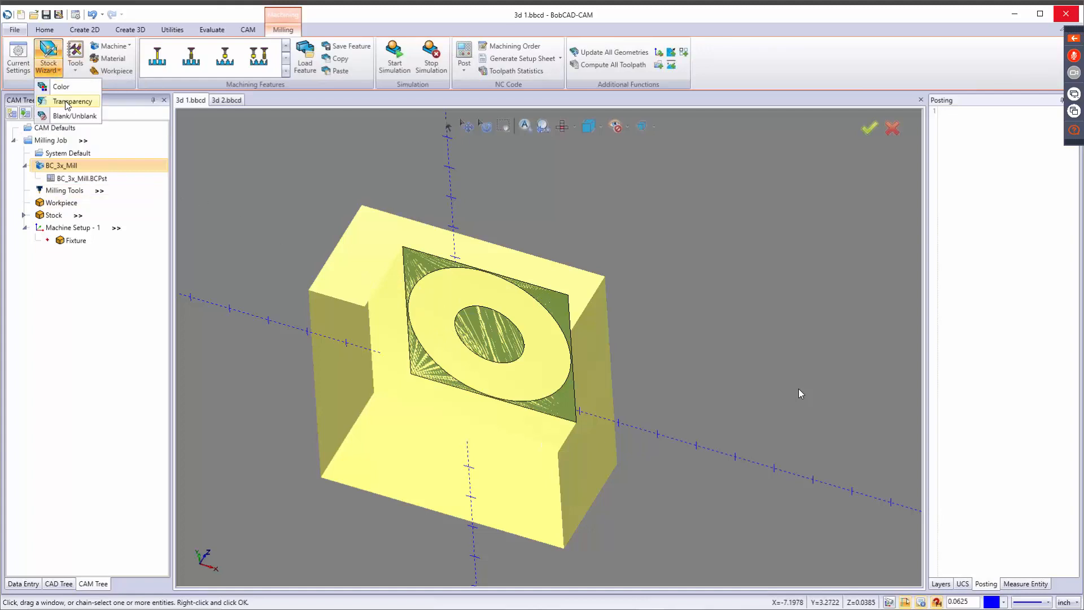
{"action": "left_click", "coordinate": [66, 102]}
{"action": "left_click_drag", "start_coordinate": [449, 308], "coordinate": [641, 309]}
{"action": "left_click", "coordinate": [617, 330]}
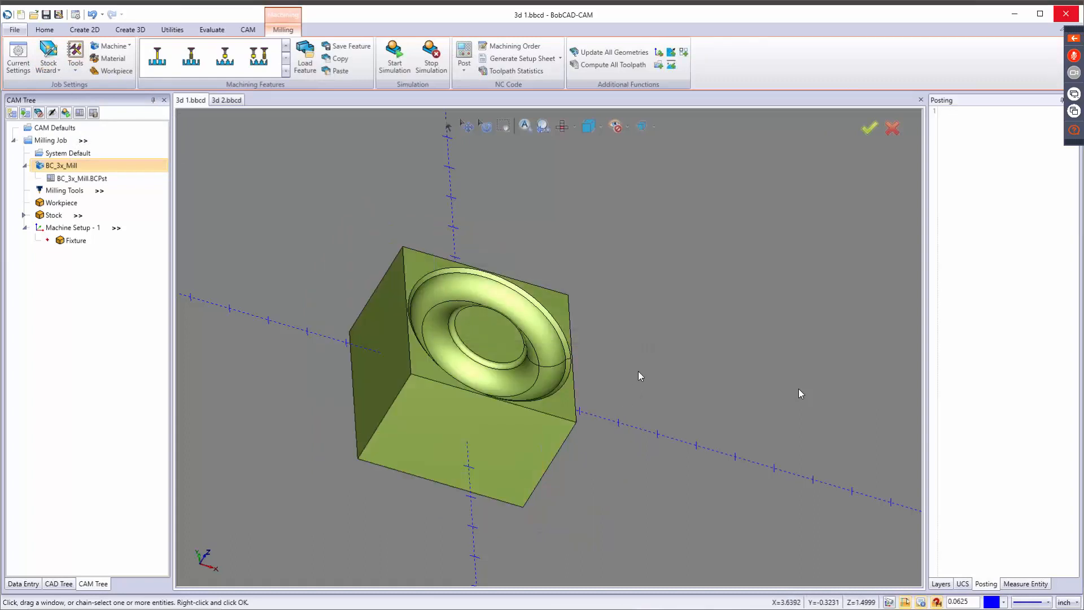
{"action": "middle_click_drag", "start_coordinate": [585, 391], "coordinate": [642, 356]}
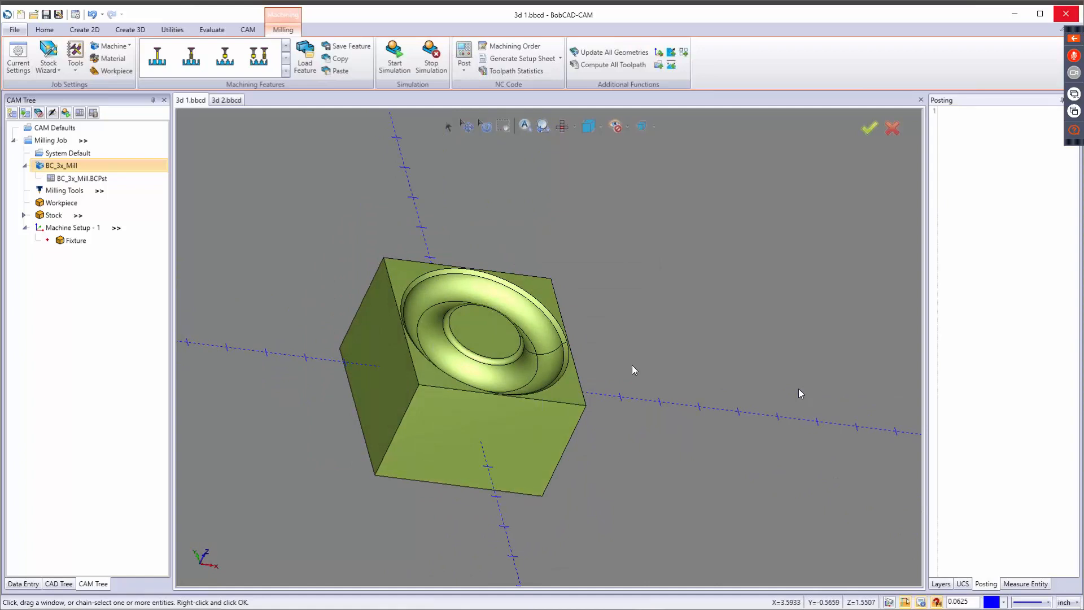
Set the stock transparency to about the middle of its range.
{"action": "left_click", "coordinate": [50, 67]}
{"action": "left_click", "coordinate": [79, 103]}
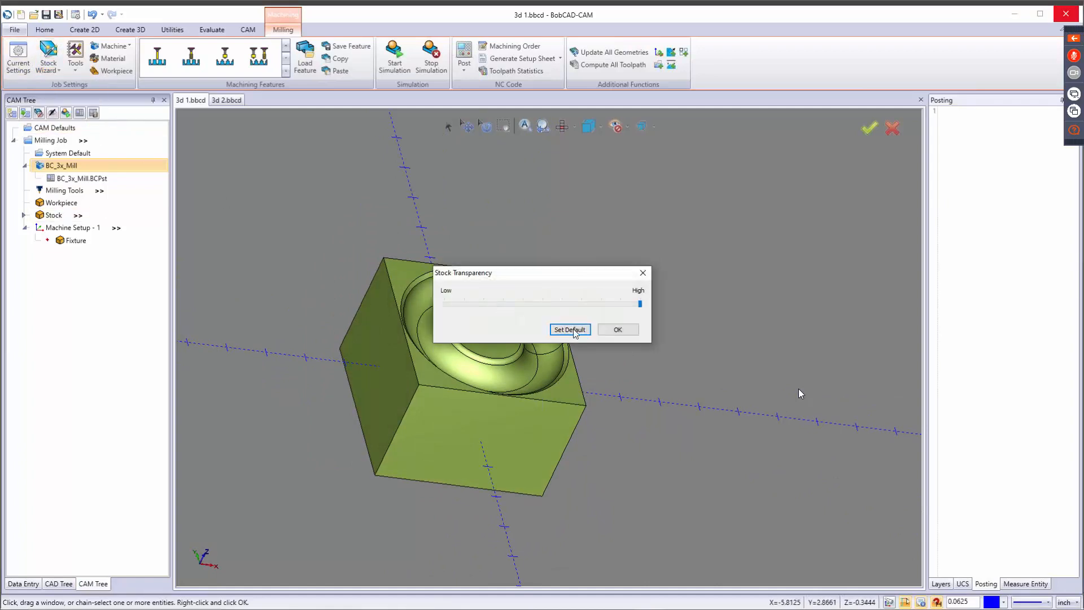
{"action": "left_click", "coordinate": [550, 305]}
{"action": "left_click_drag", "start_coordinate": [524, 305], "coordinate": [543, 306]}
{"action": "left_click", "coordinate": [618, 330]}
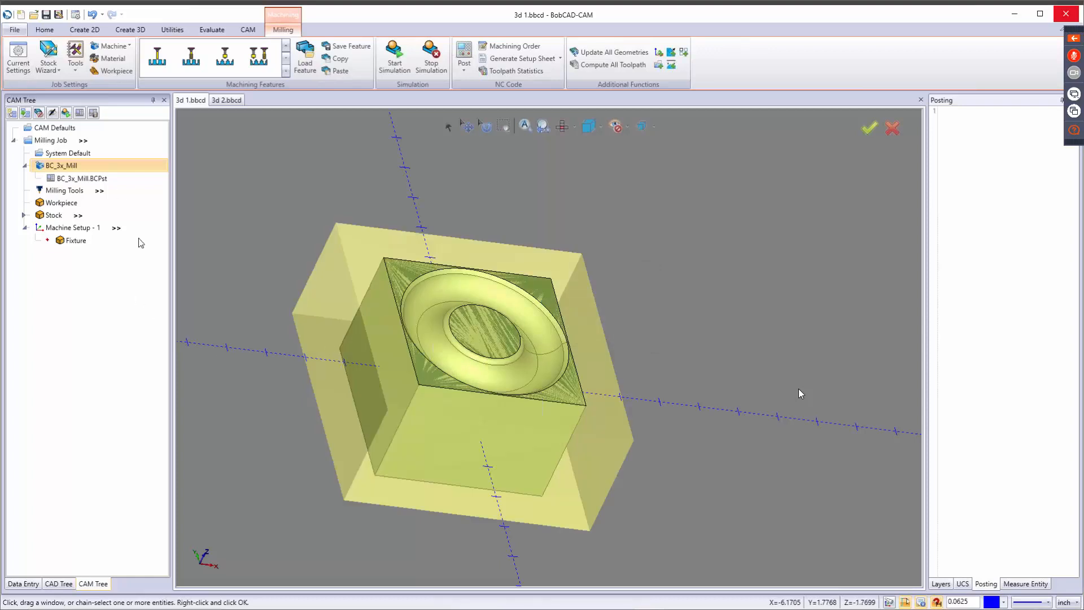
Blank the stock and highlight the stock, machine setup and workpiece in turn to check them on the model.
{"action": "left_click", "coordinate": [48, 63]}
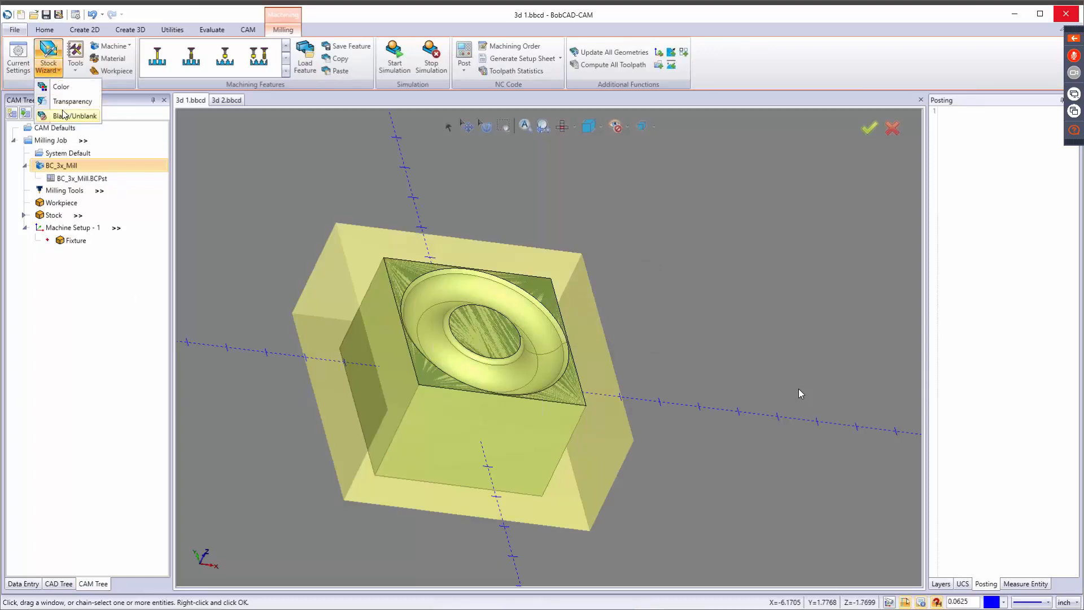
{"action": "left_click", "coordinate": [74, 116]}
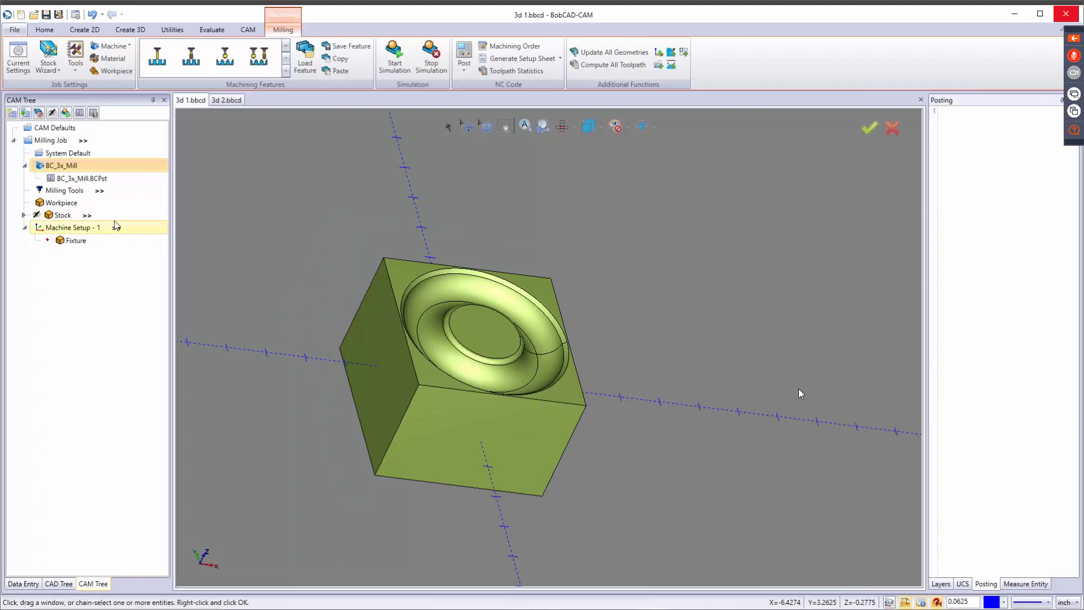
{"action": "left_click", "coordinate": [65, 215]}
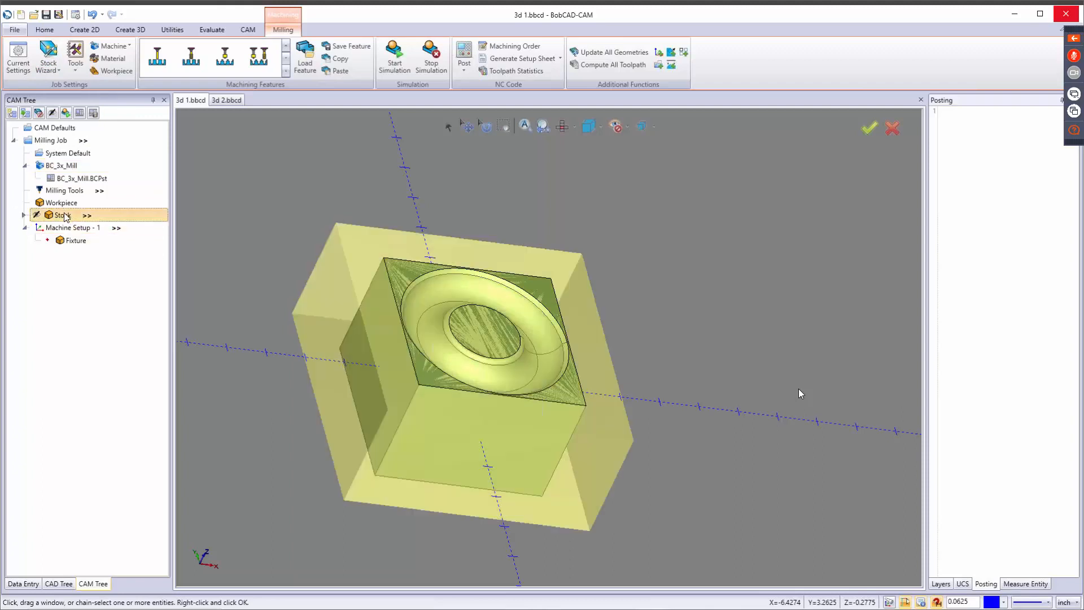
{"action": "left_click", "coordinate": [78, 227]}
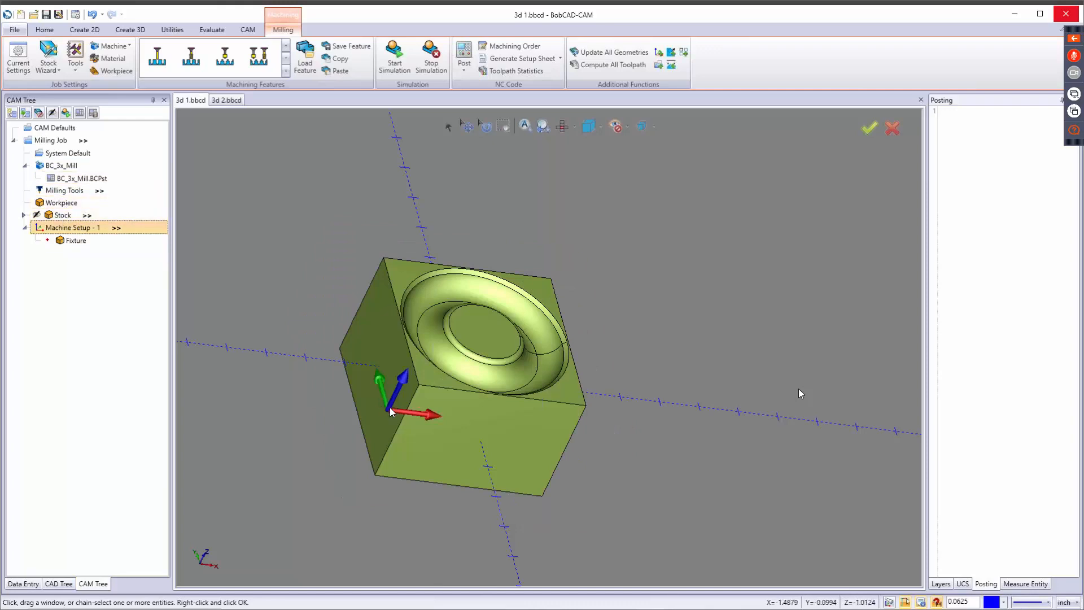
{"action": "left_click", "coordinate": [58, 204]}
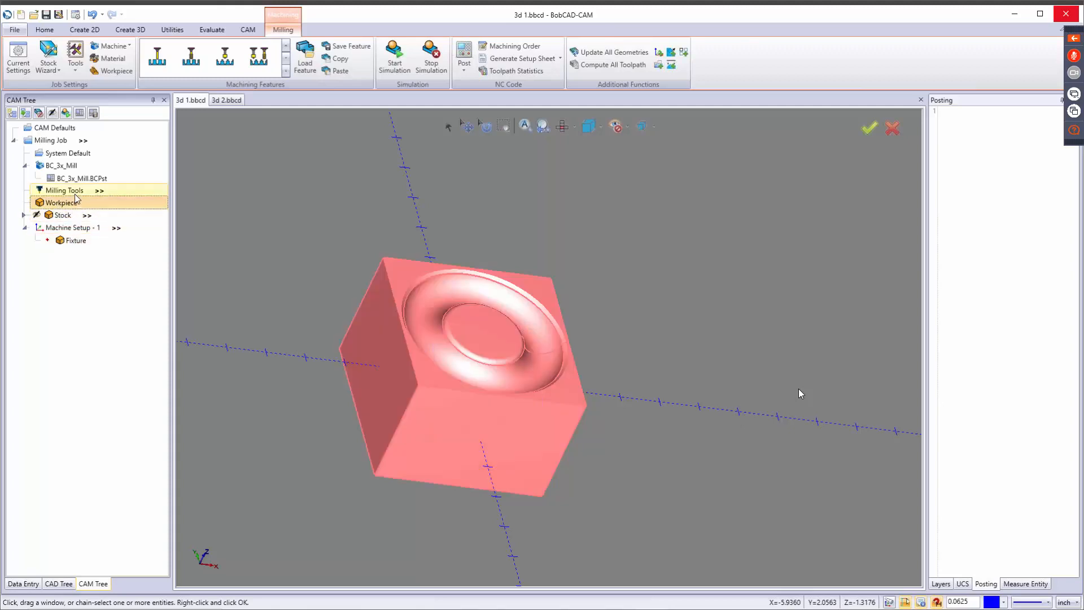
{"action": "left_click", "coordinate": [74, 192]}
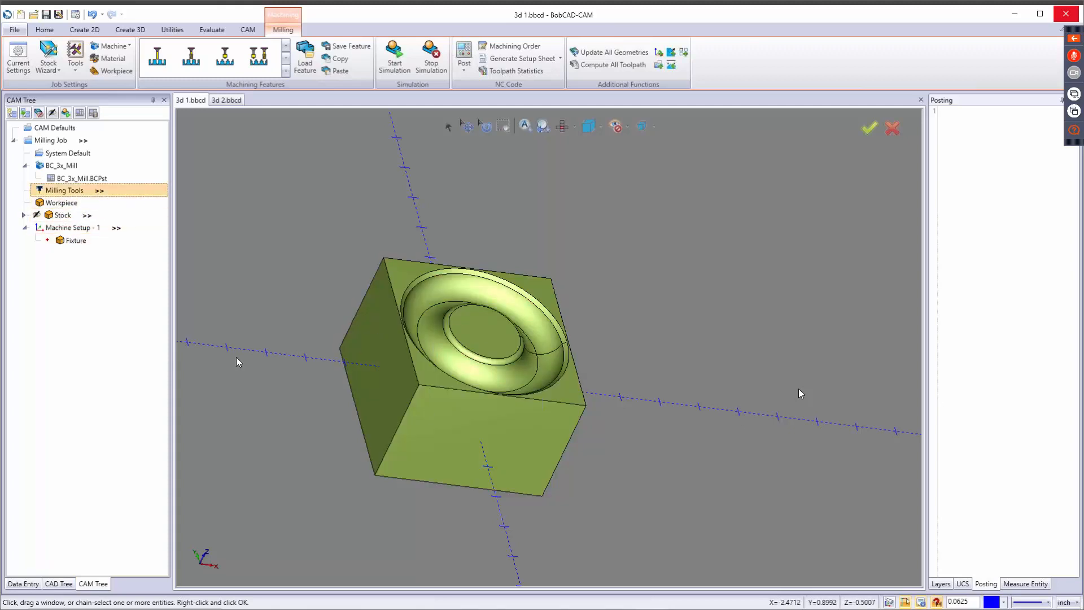
Look through the available machine makes in the job's current settings and cancel the machine selection.
{"action": "left_click", "coordinate": [18, 66]}
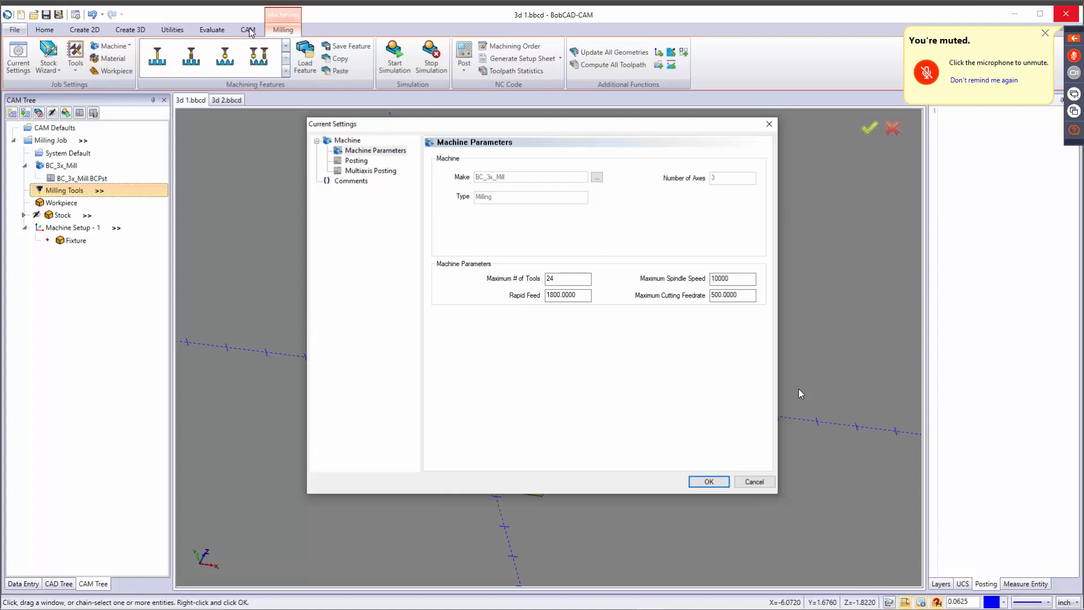
{"action": "left_click", "coordinate": [597, 178]}
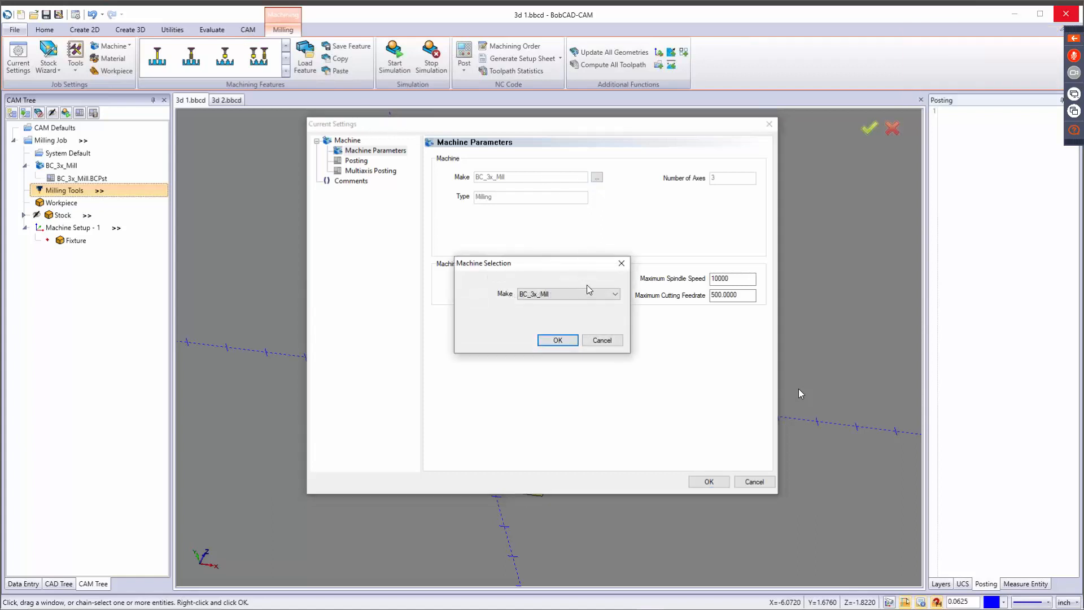
{"action": "left_click", "coordinate": [586, 296]}
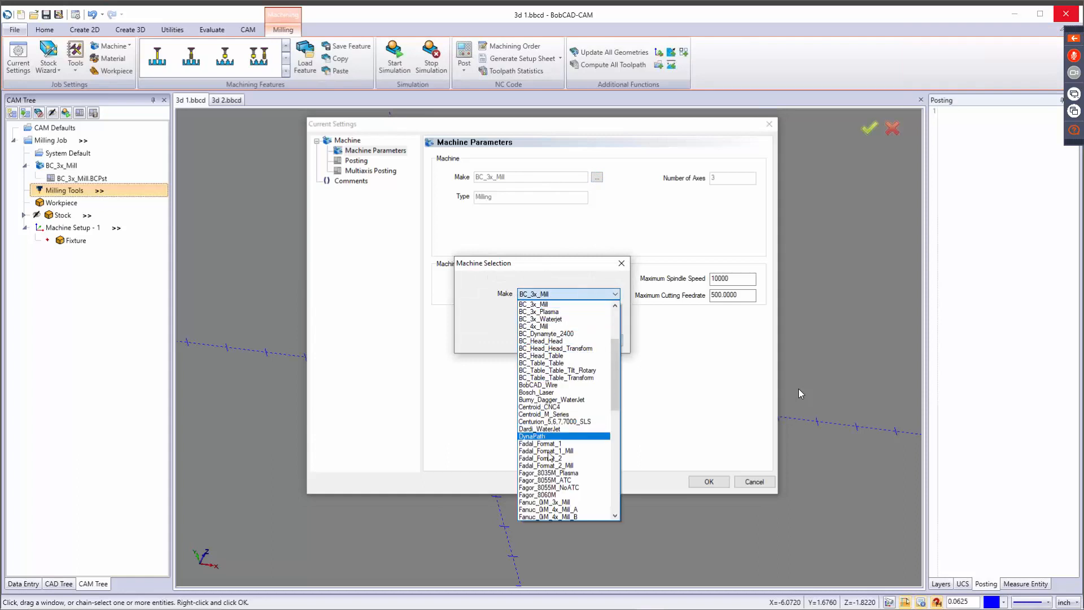
{"action": "left_click", "coordinate": [558, 274]}
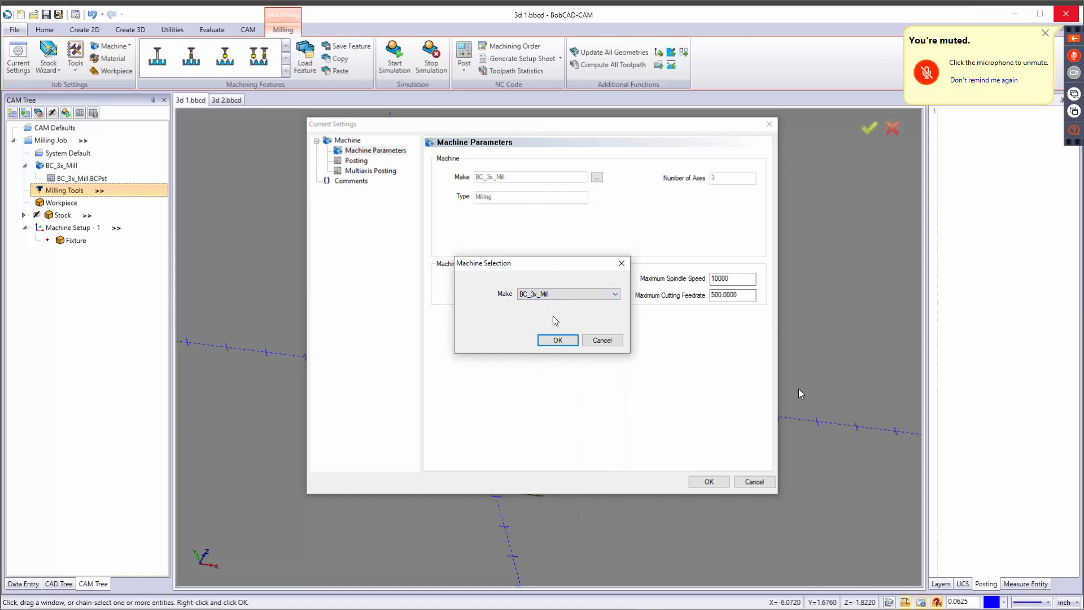
{"action": "left_click", "coordinate": [604, 341]}
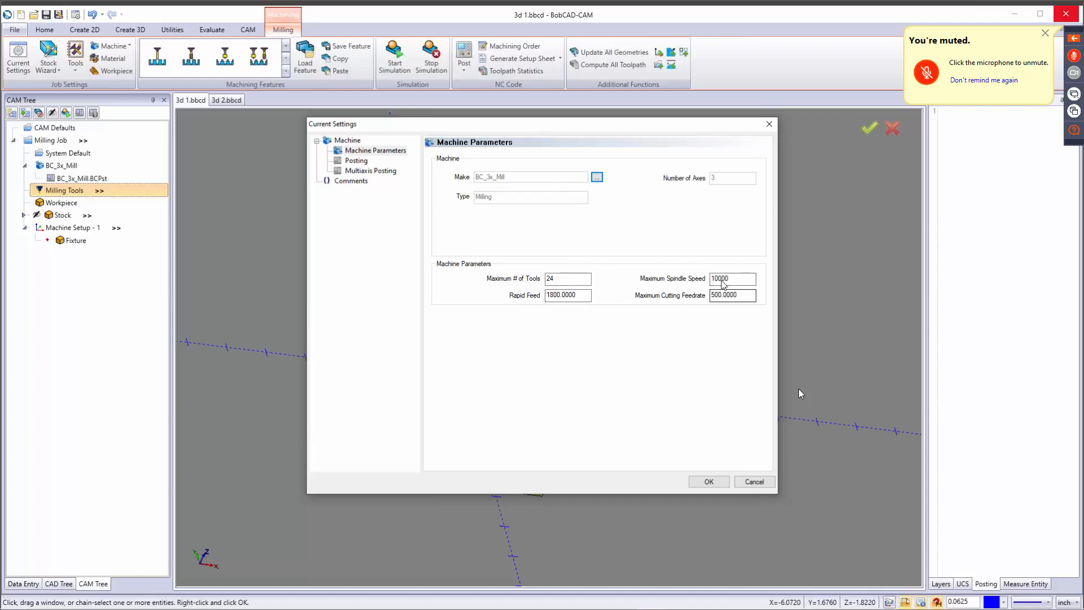
Review the posting and multiaxis posting parameters in the job's current settings, including the automatic comments option.
{"action": "left_click", "coordinate": [357, 161]}
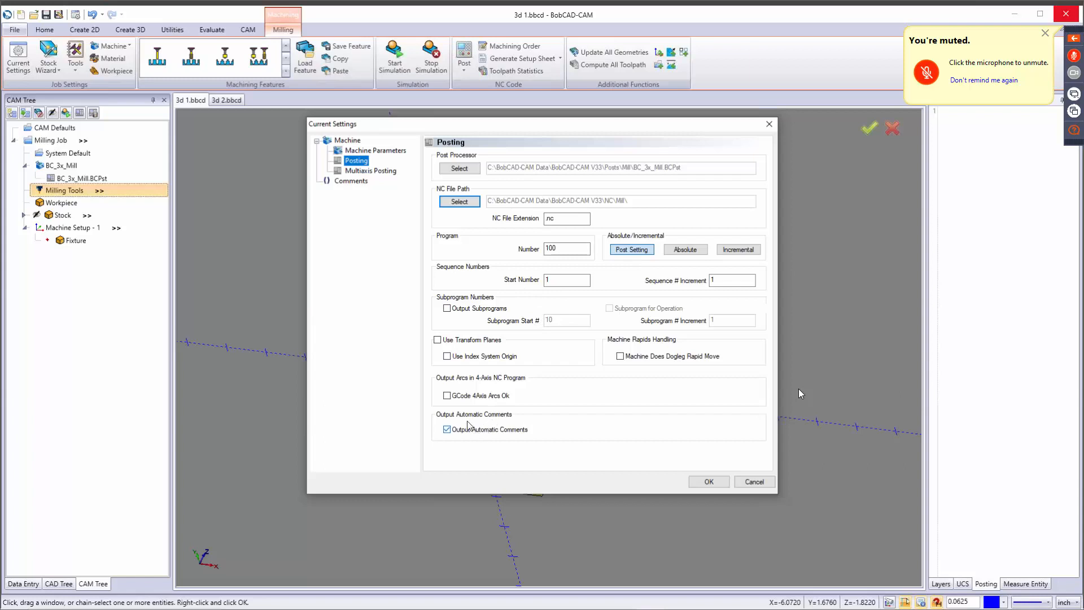
{"action": "left_click", "coordinate": [371, 171]}
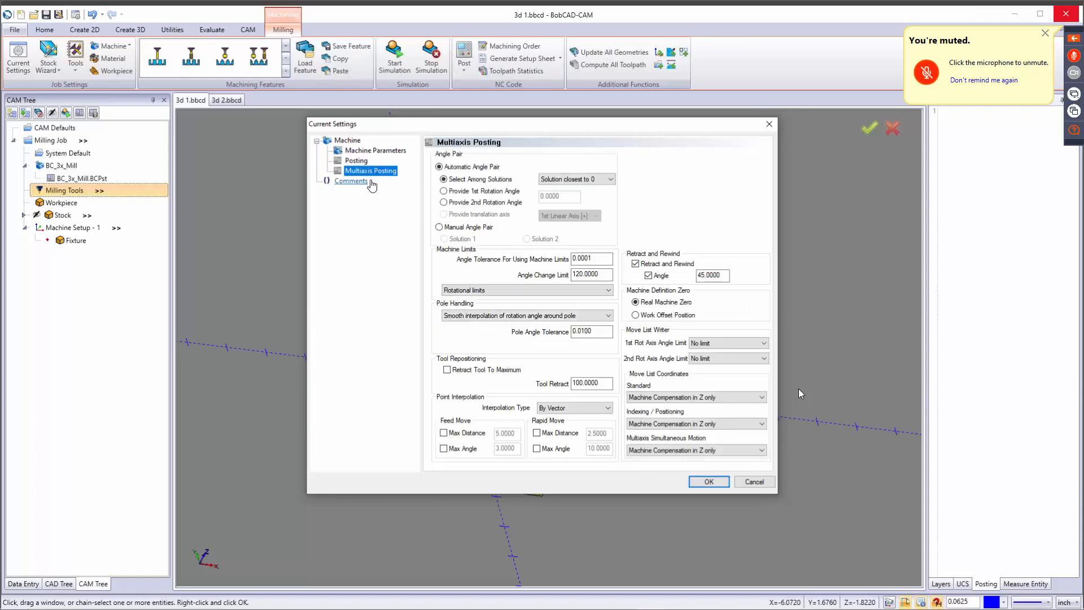
{"action": "left_click", "coordinate": [363, 163]}
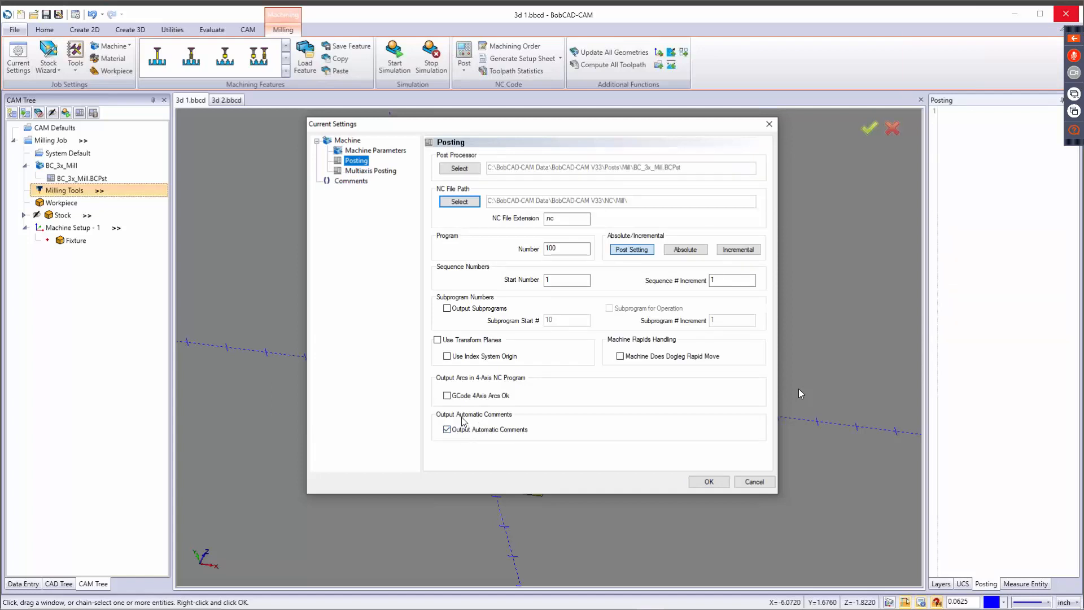
Enter "/nbvgncfb bvnklm:,L/m.nljkb" and "lkjdvjnmcksdvjdlv.k,dmvfd" as user comments 1 and 2 and accept the current settings.
{"action": "left_click", "coordinate": [351, 181]}
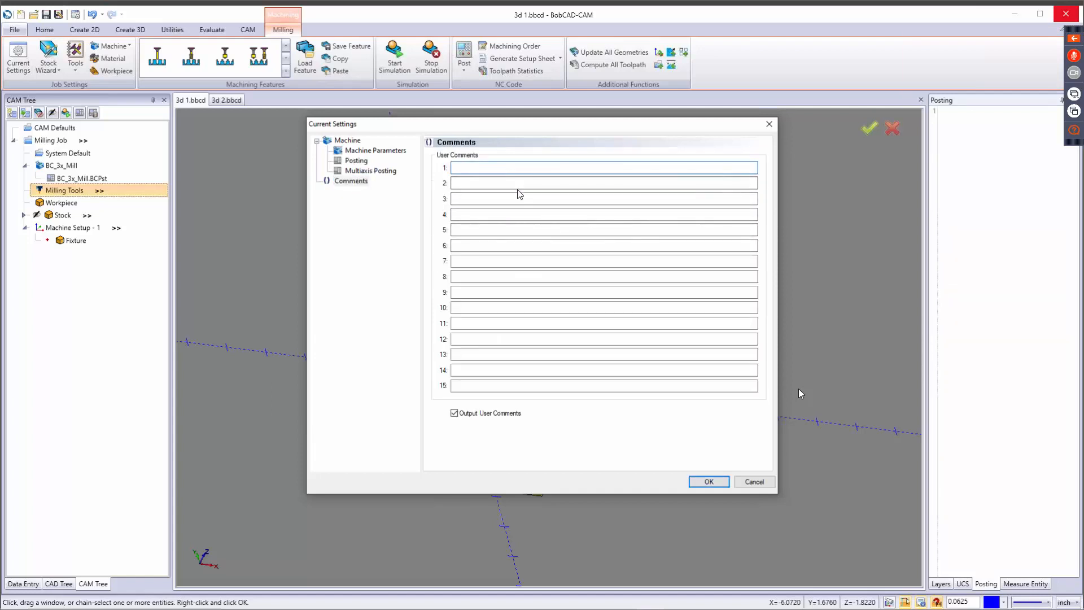
{"action": "type", "text": "/nbvgncfb bvnklm:,L/m.nljkb"}
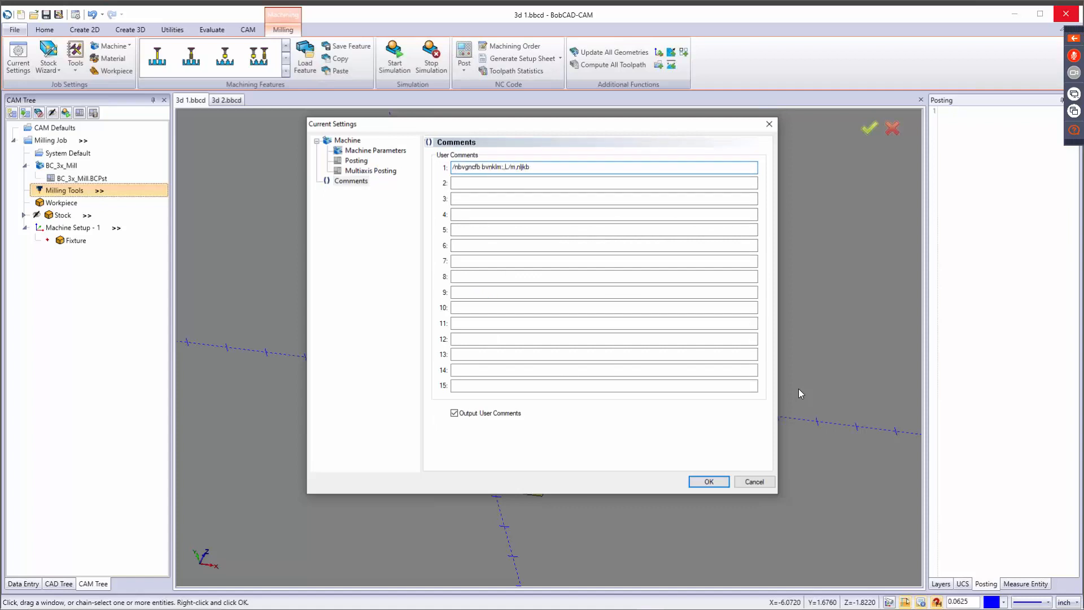
{"action": "key", "text": "Tab"}
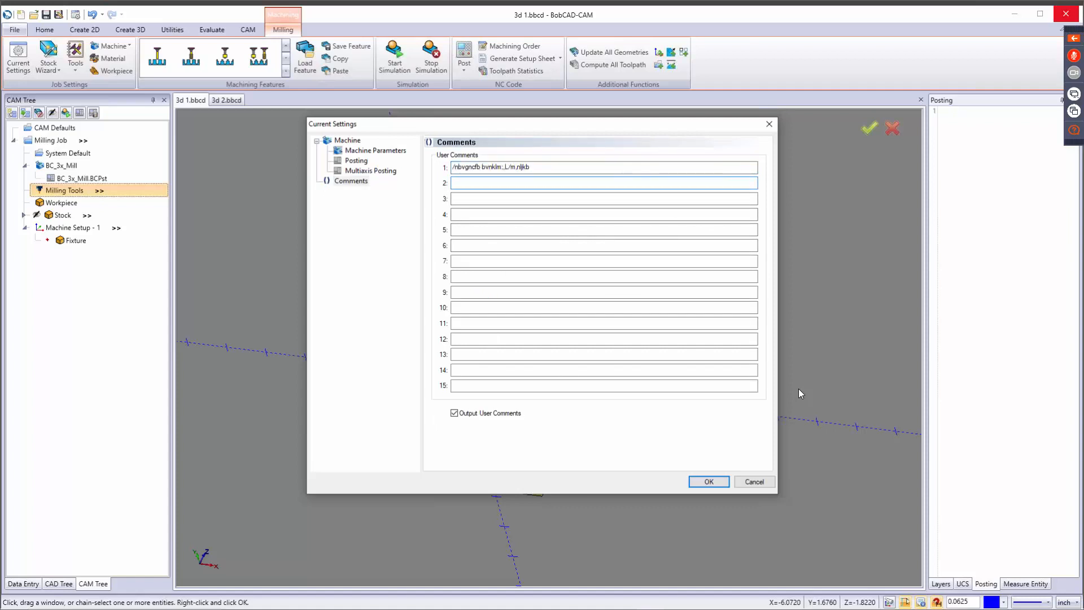
{"action": "type", "text": "lkjdvjnmcksdvjdlv.k,dmvfd"}
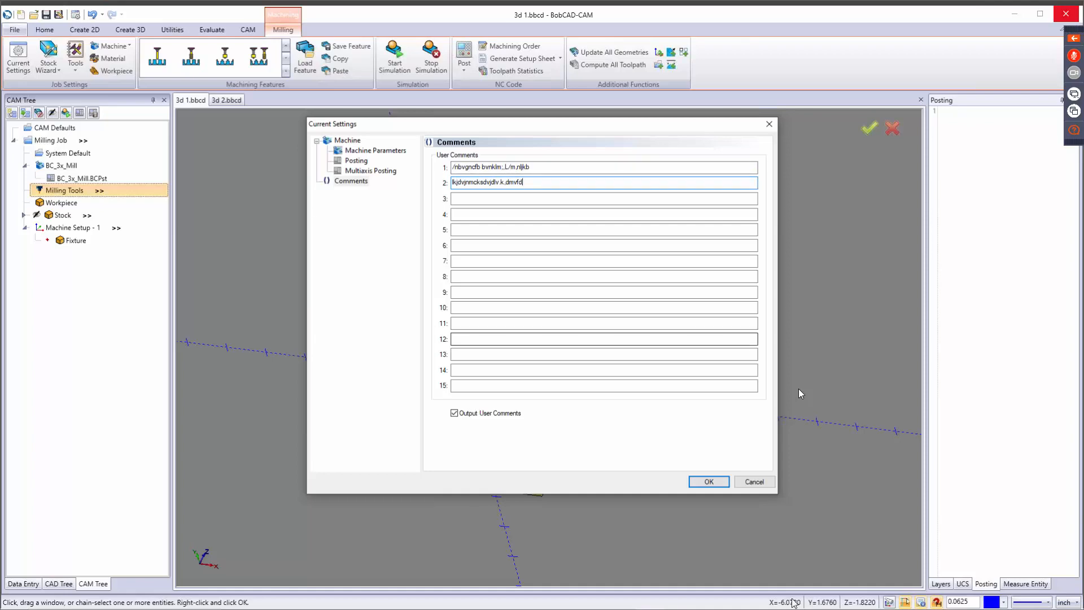
{"action": "left_click", "coordinate": [709, 481]}
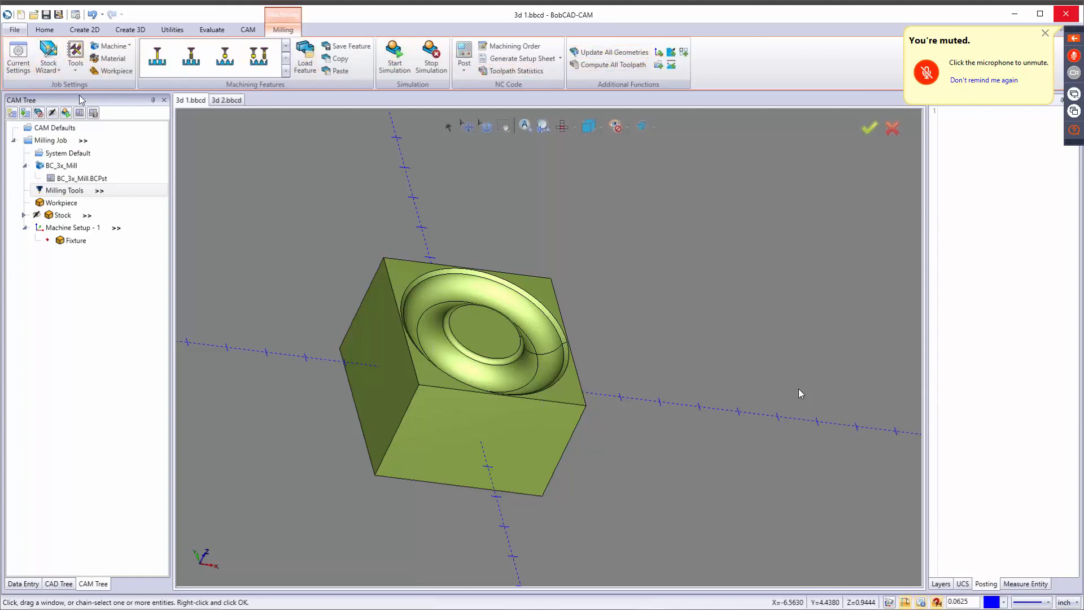
Review the commands available for the milling job and the BC_3x_Mill post processor setting, and cancel without changes.
{"action": "right_click", "coordinate": [51, 141]}
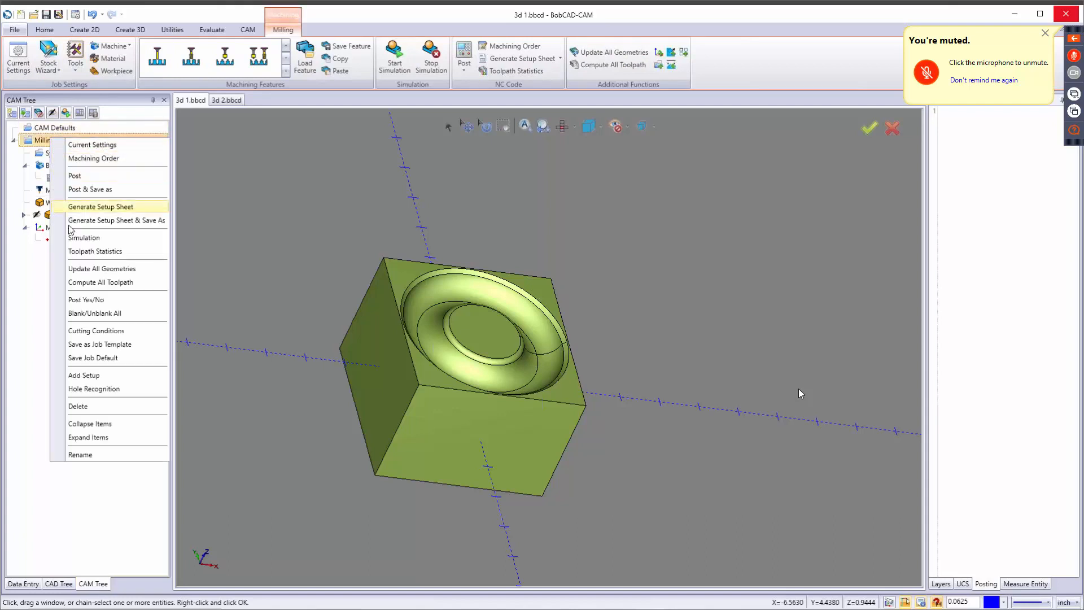
{"action": "left_click", "coordinate": [34, 277]}
{"action": "left_click", "coordinate": [62, 165]}
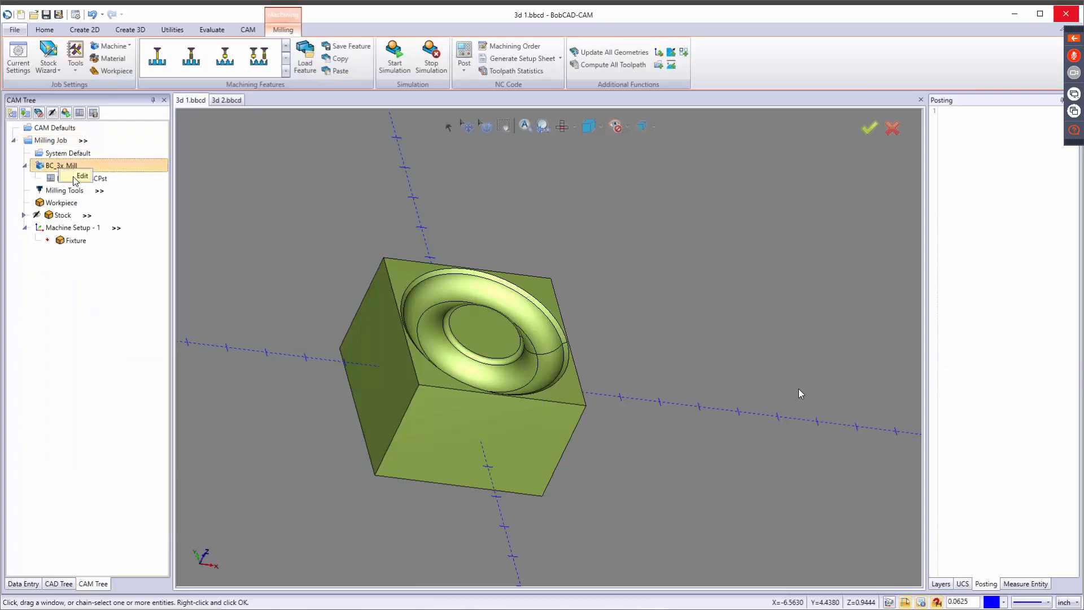
{"action": "double_click", "coordinate": [74, 179]}
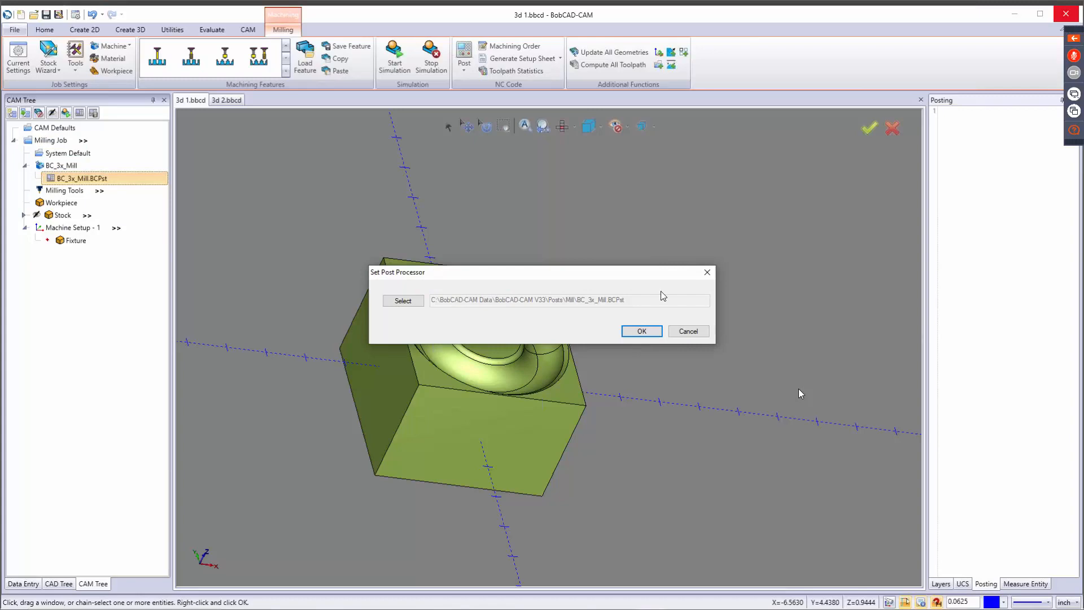
{"action": "left_click", "coordinate": [688, 331]}
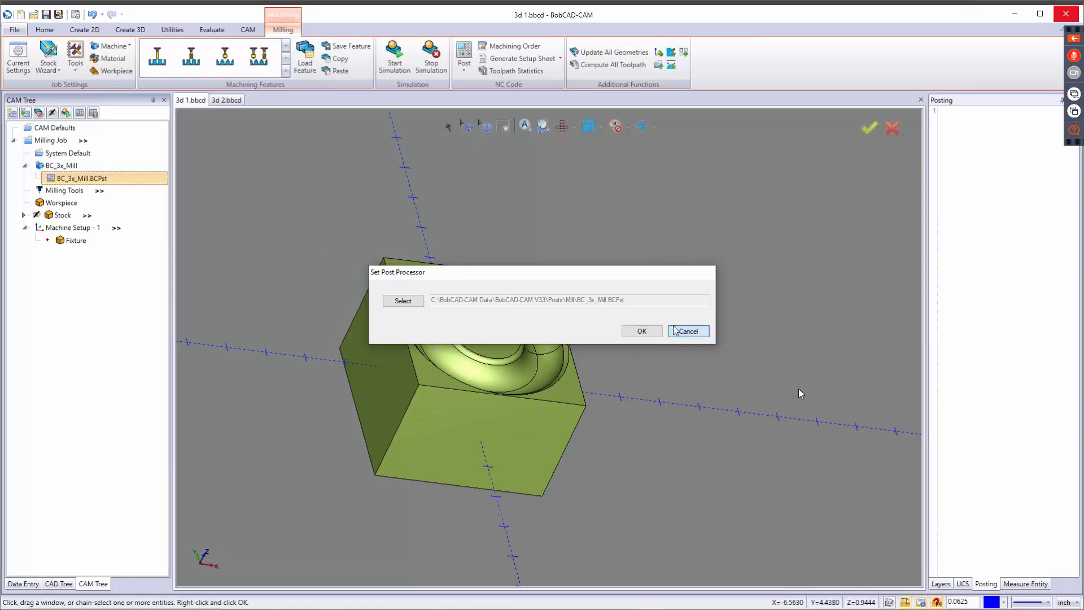
Review the commands available for the job's milling tools and stock, and the material assigned to the stock.
{"action": "right_click", "coordinate": [79, 194]}
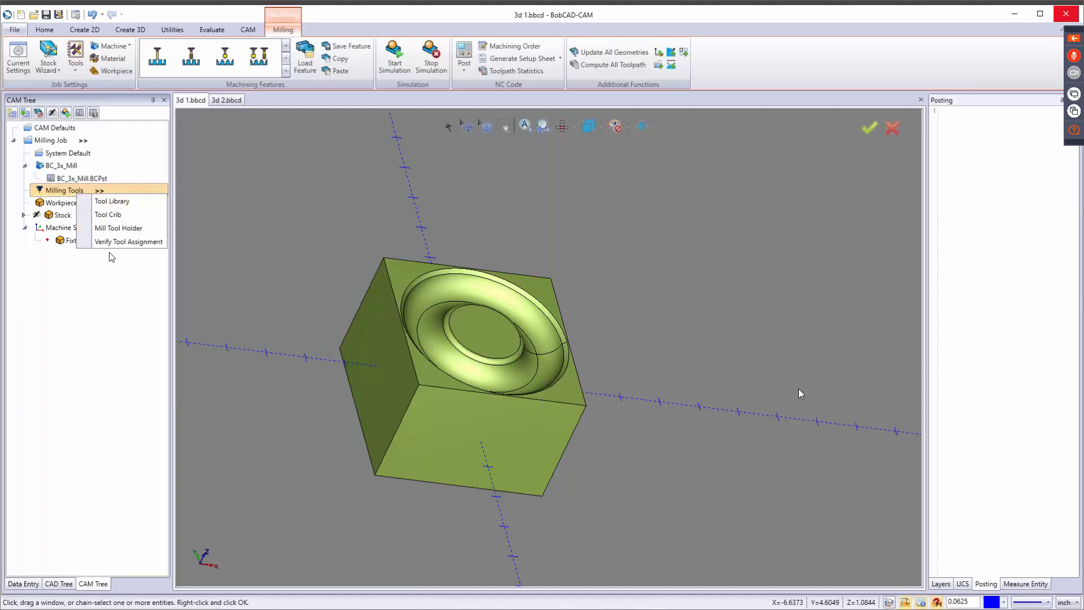
{"action": "left_click", "coordinate": [112, 280]}
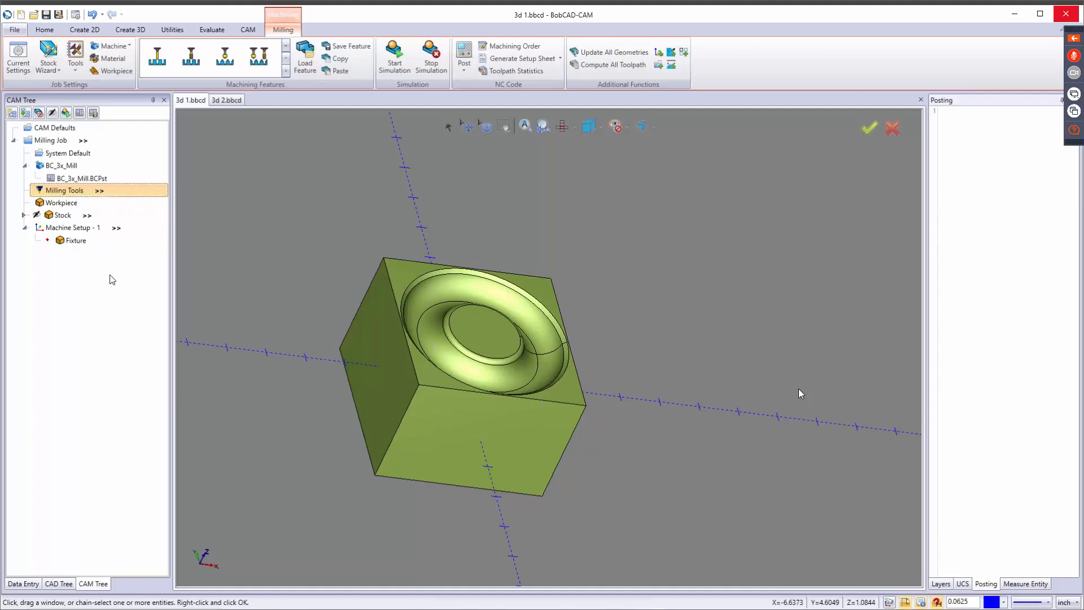
{"action": "left_click", "coordinate": [58, 218]}
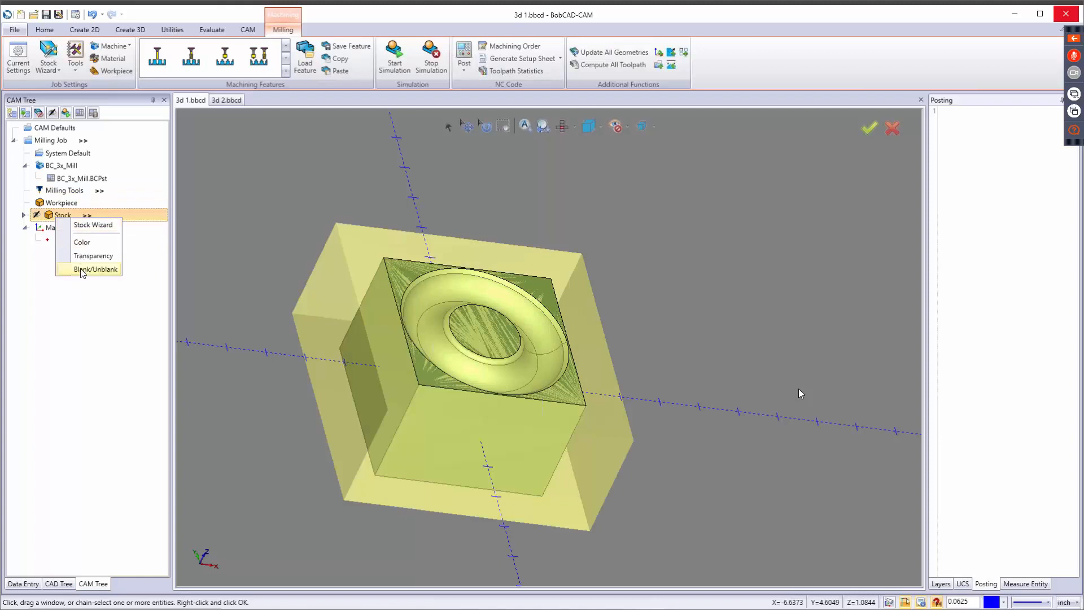
{"action": "left_click", "coordinate": [25, 216]}
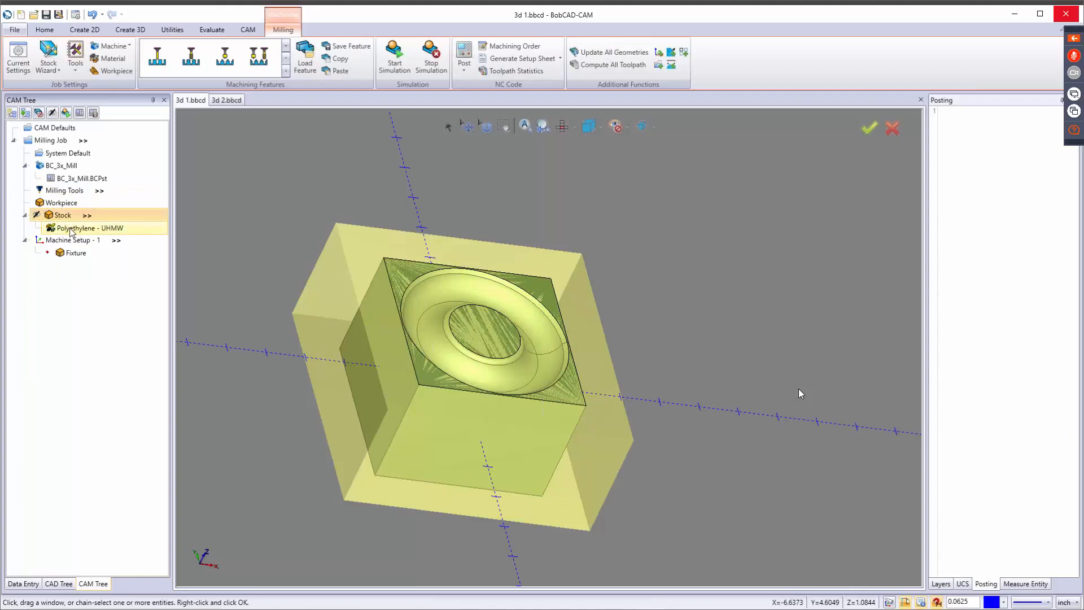
{"action": "left_click", "coordinate": [91, 230]}
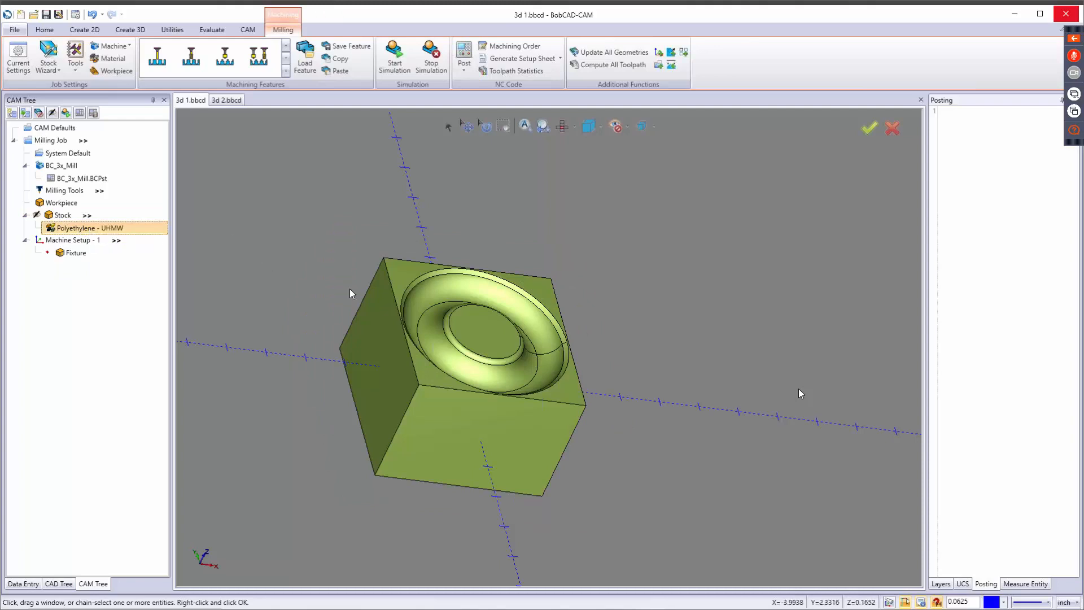
Start a Mill 3 Axis feature under Machine Setup - 1 and select all faces of the part as its geometry.
{"action": "middle_click_drag", "start_coordinate": [531, 341], "coordinate": [442, 300]}
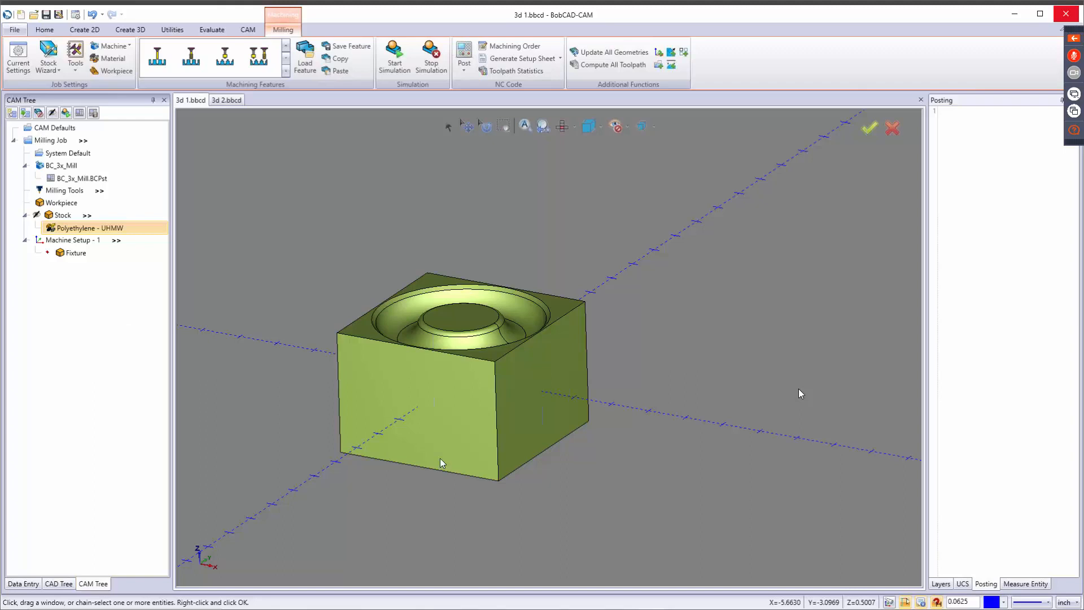
{"action": "middle_click_drag", "start_coordinate": [509, 310], "coordinate": [526, 333]}
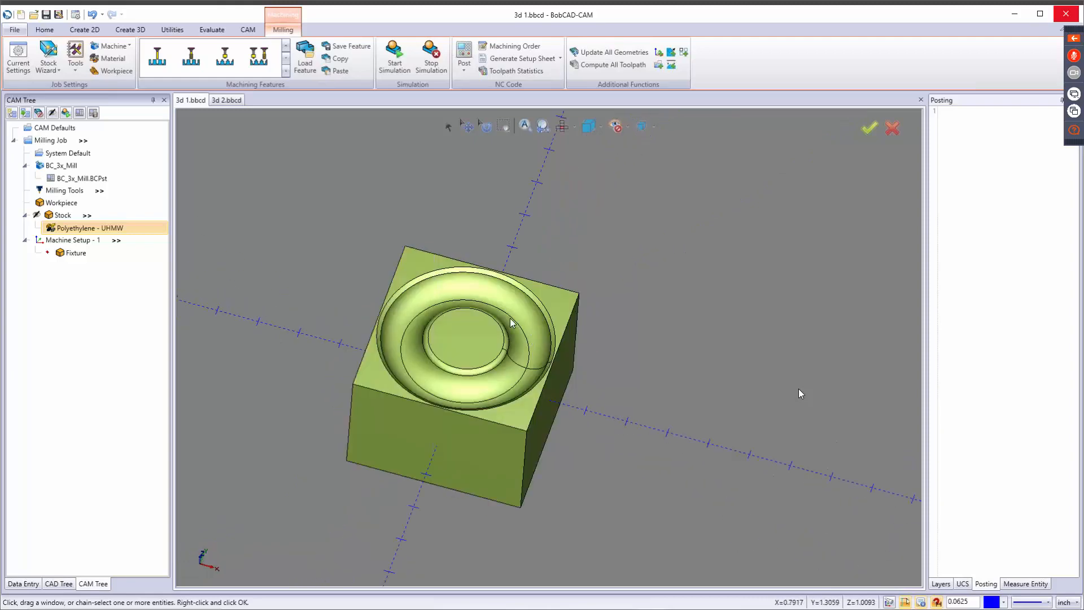
{"action": "right_click", "coordinate": [59, 242]}
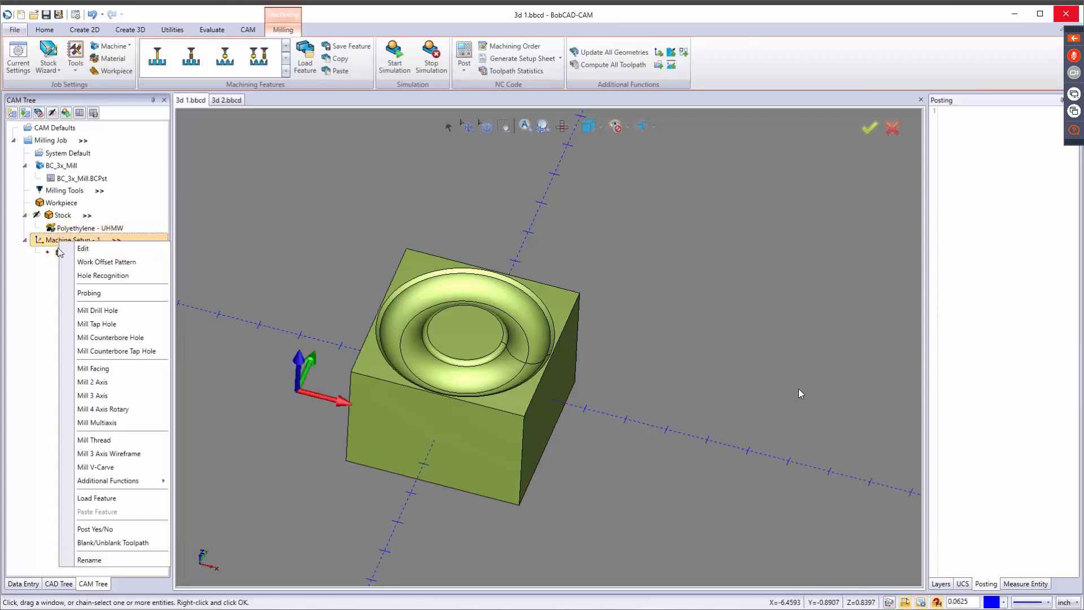
{"action": "left_click", "coordinate": [93, 395]}
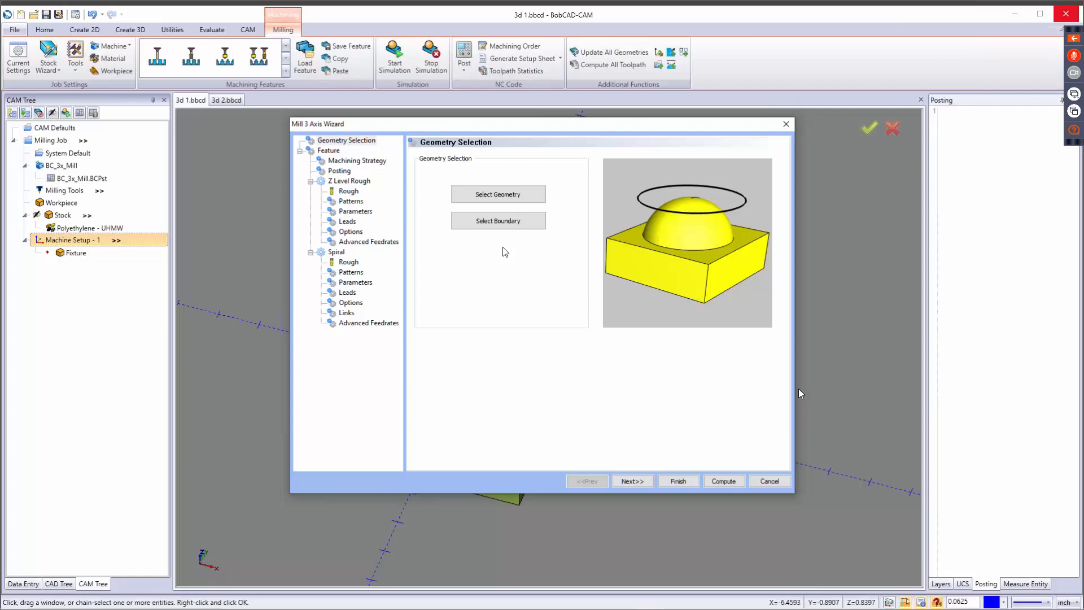
{"action": "left_click", "coordinate": [511, 202]}
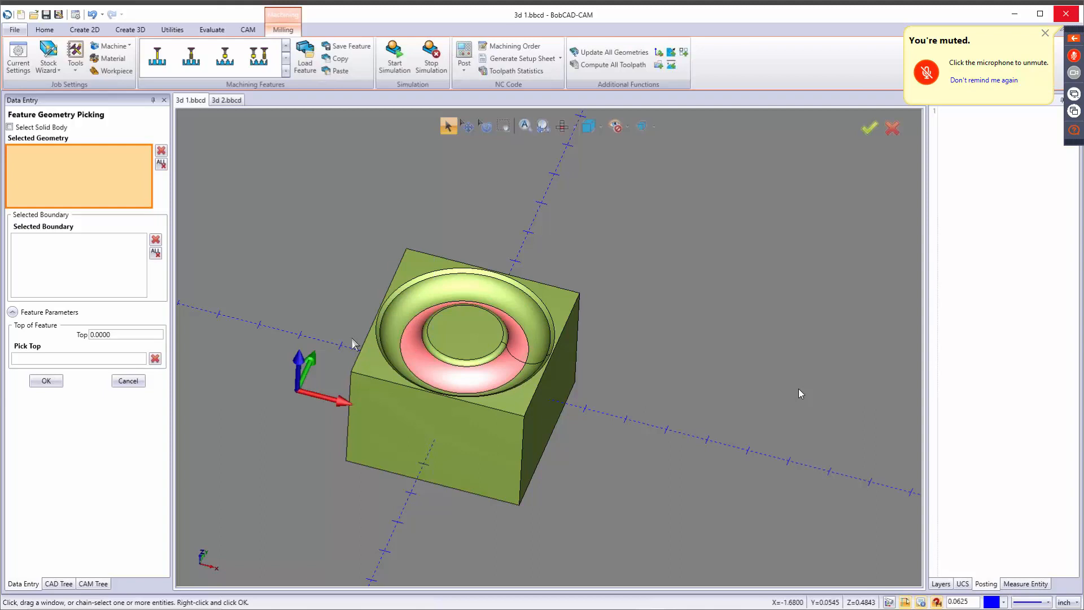
{"action": "left_click_drag", "start_coordinate": [282, 213], "coordinate": [724, 516]}
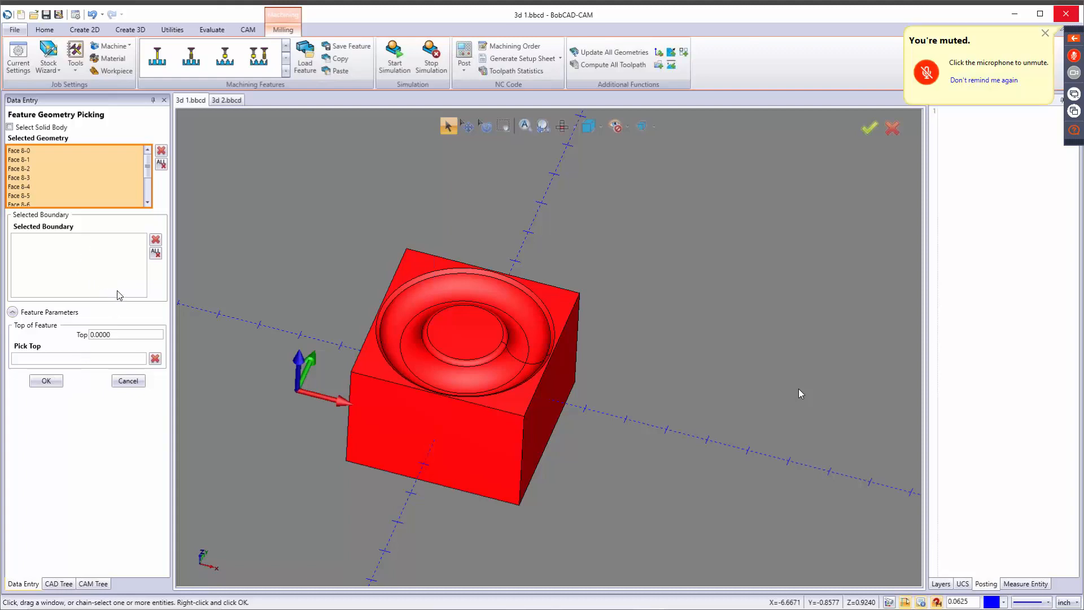
{"action": "left_click", "coordinate": [48, 381]}
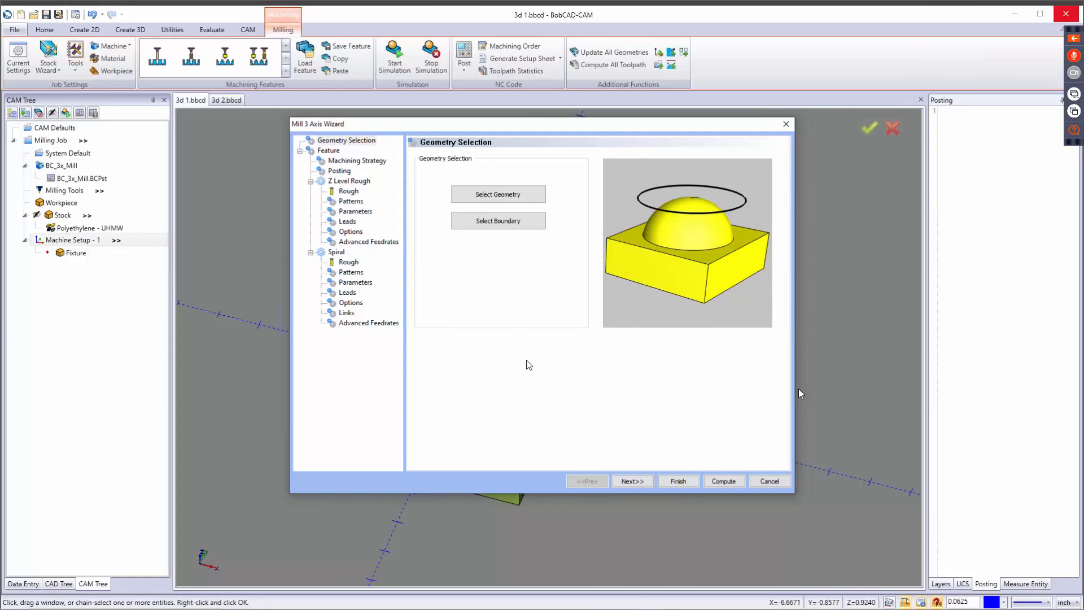
Review the feature's clearance, rapid and feed plane settings against the part model.
{"action": "left_click", "coordinate": [628, 481]}
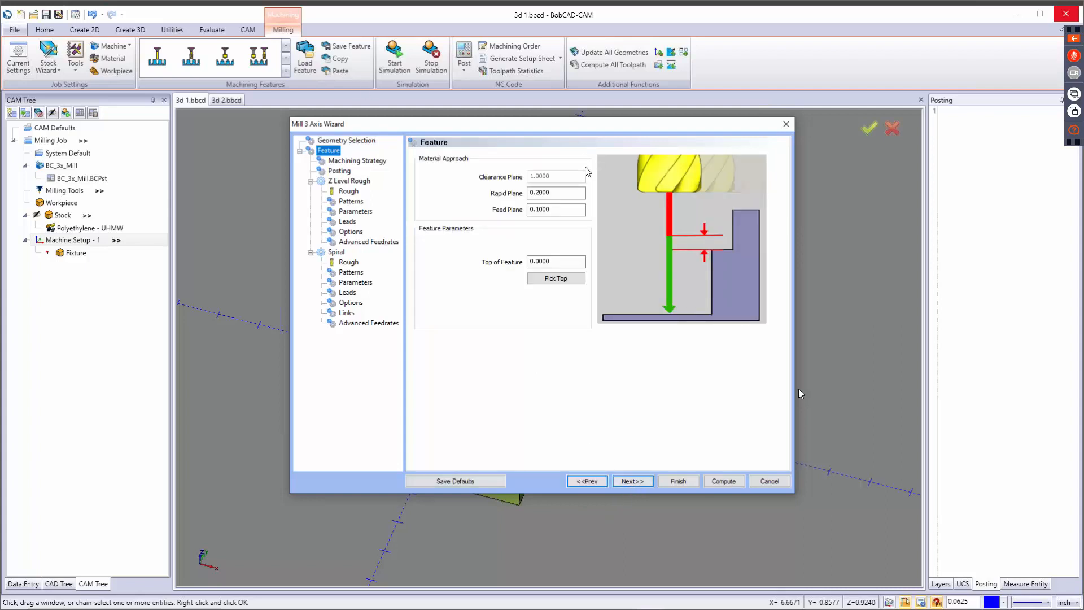
{"action": "left_click", "coordinate": [571, 193]}
{"action": "left_click", "coordinate": [572, 210]}
{"action": "left_click_drag", "start_coordinate": [595, 124], "coordinate": [620, 403]}
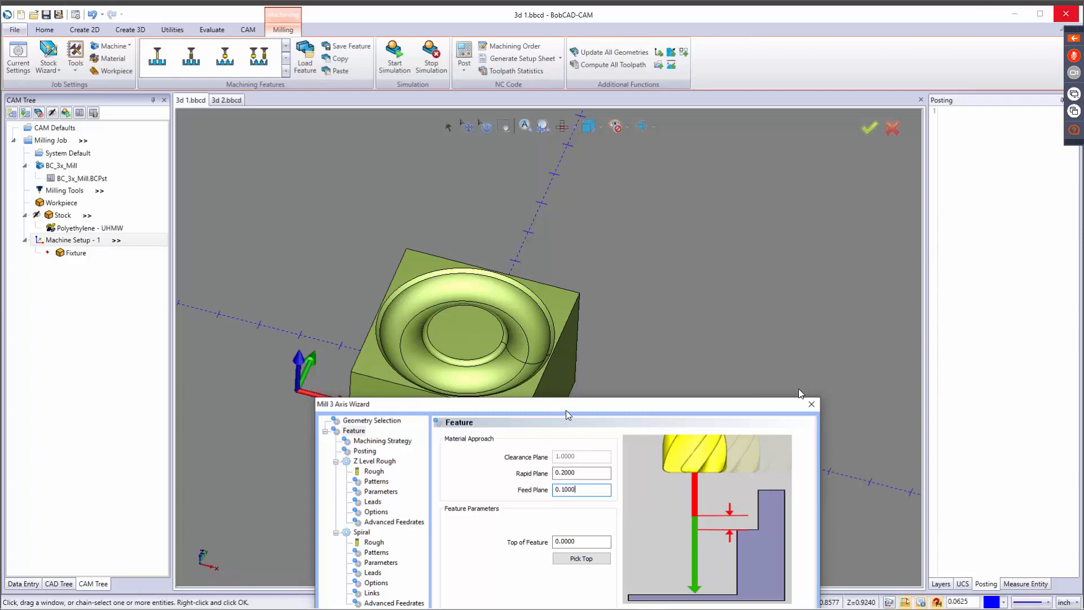
{"action": "left_click_drag", "start_coordinate": [566, 410], "coordinate": [574, 116]}
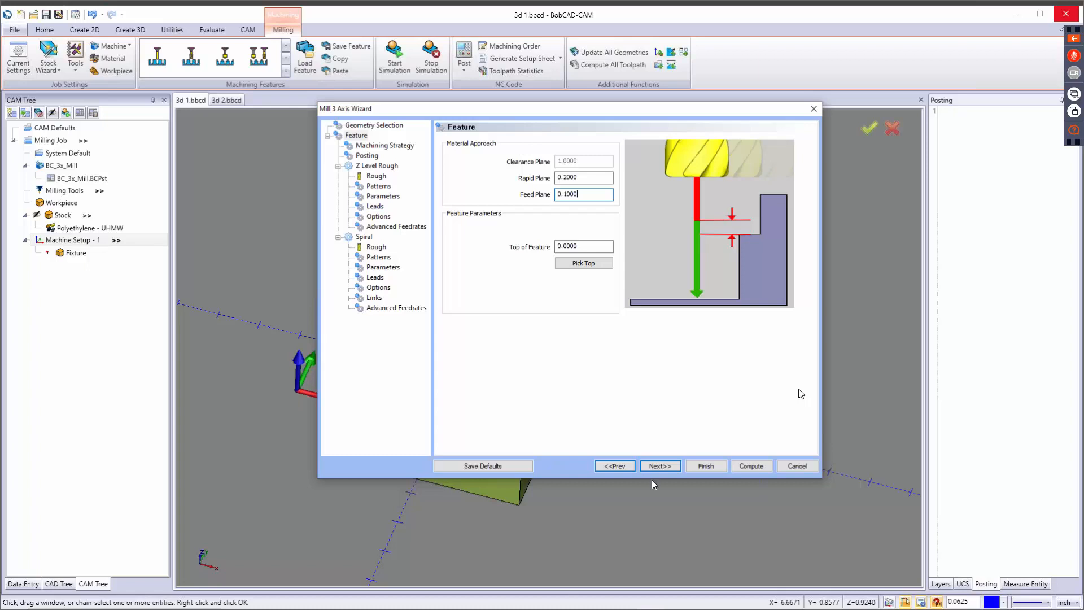
Choose Strategy 1 as the machining strategy and add a 3 Axis Plunge Rough operation directly after Z Level Rough.
{"action": "left_click", "coordinate": [660, 467]}
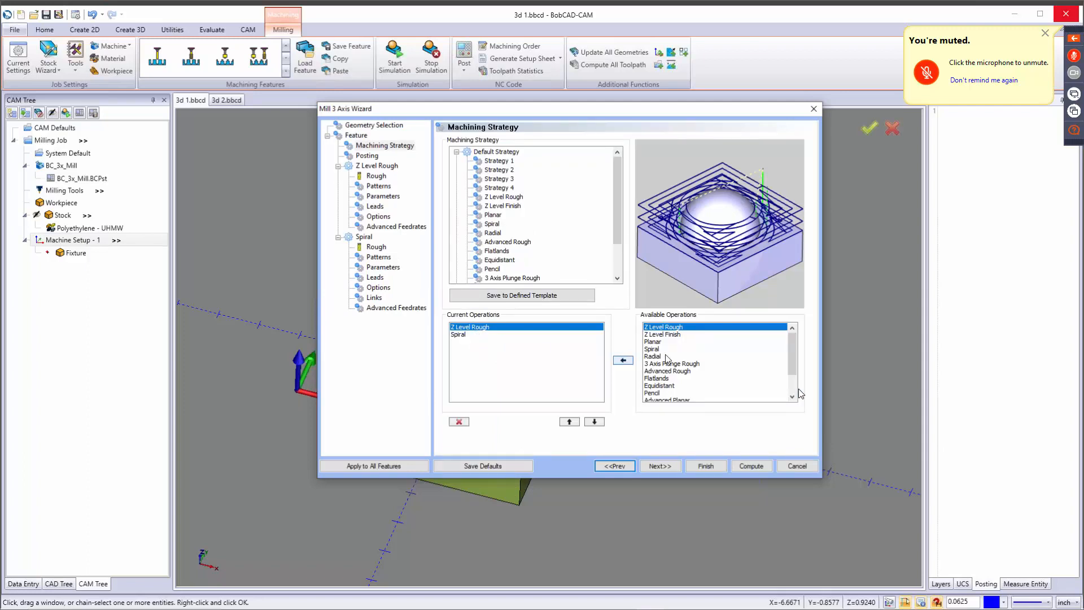
{"action": "left_click", "coordinate": [462, 335]}
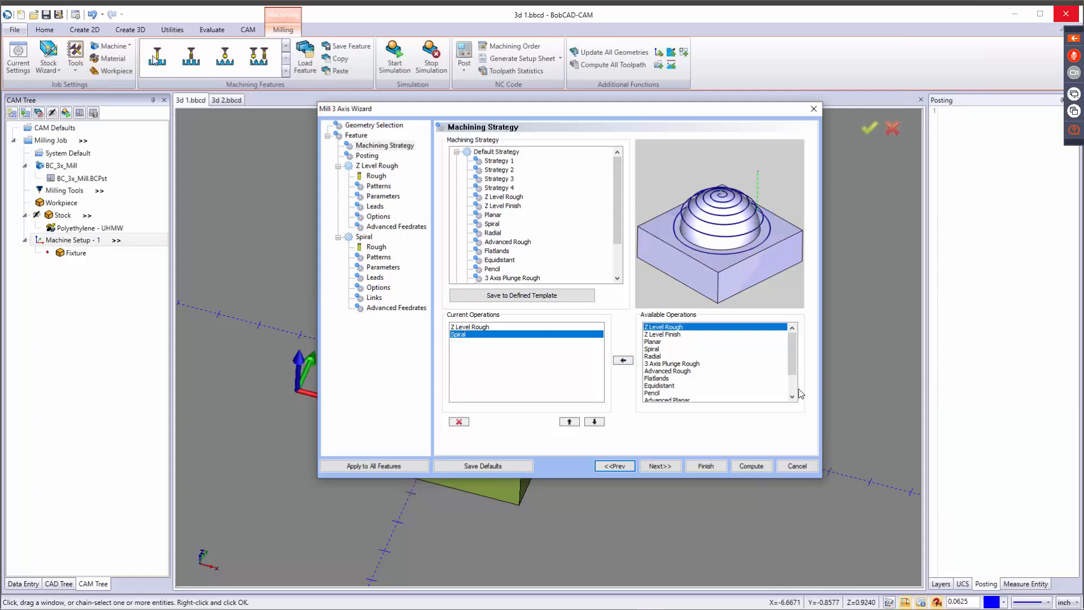
{"action": "left_click", "coordinate": [498, 161]}
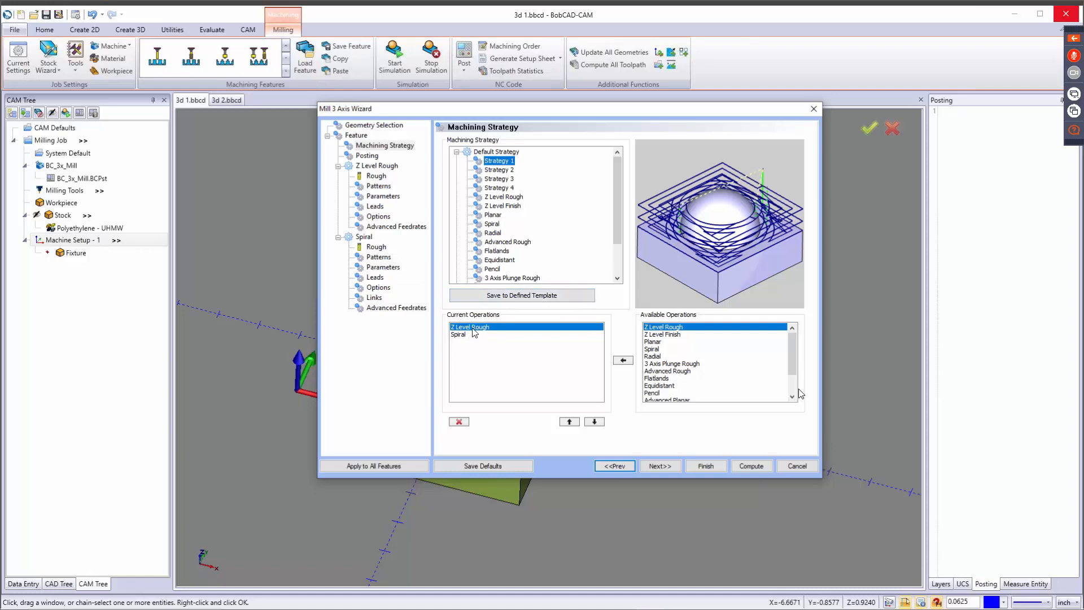
{"action": "left_click", "coordinate": [664, 364]}
{"action": "left_click", "coordinate": [626, 362]}
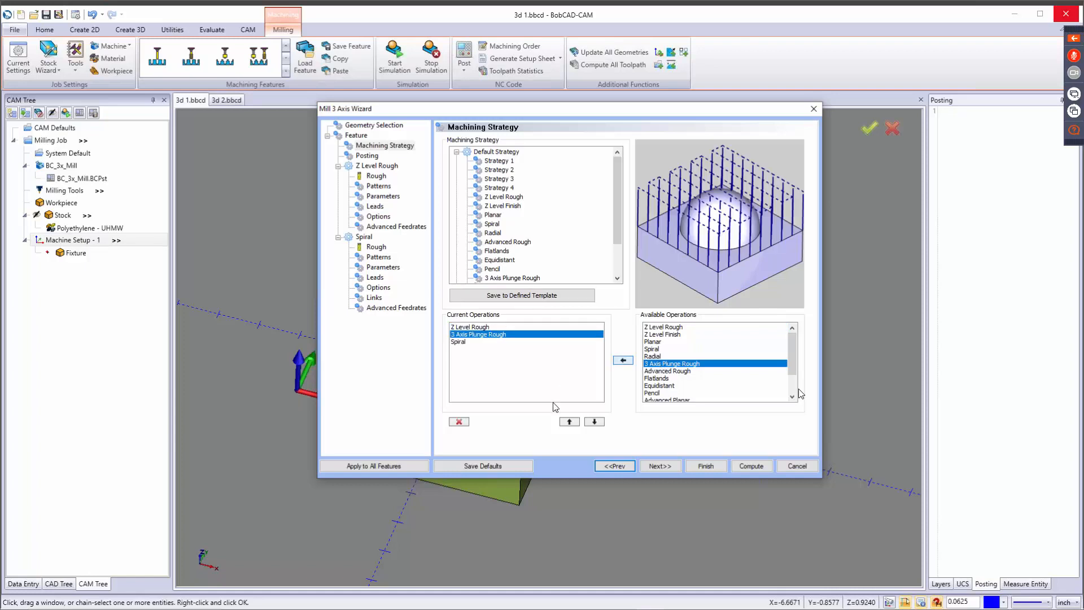
{"action": "left_click", "coordinate": [573, 422]}
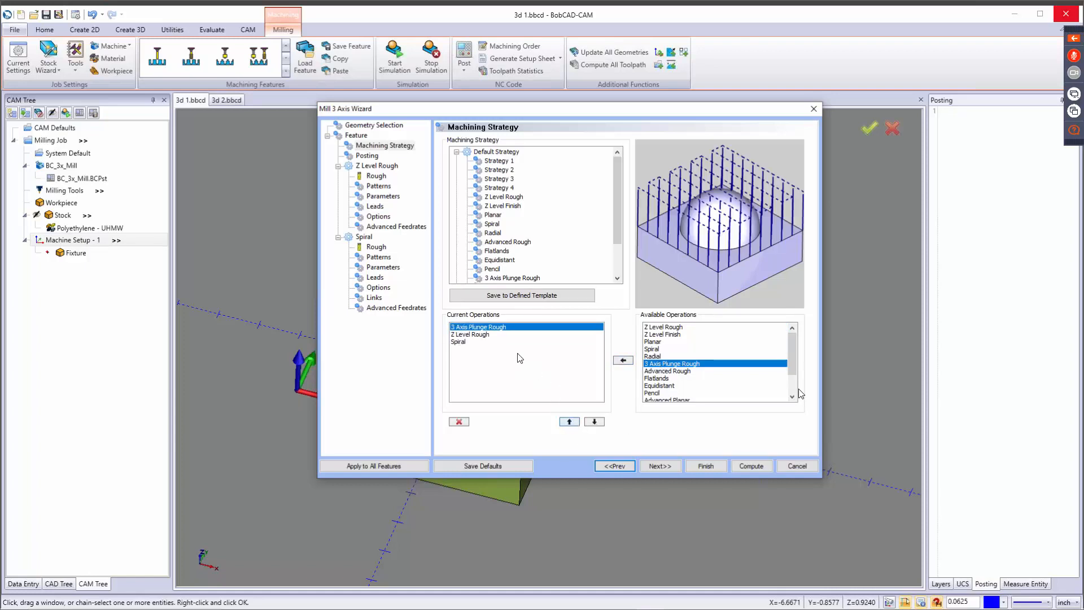
{"action": "left_click", "coordinate": [595, 422]}
Remove the Spiral operation from the current operations and preview the Z Level Finish, Spiral and Radial toolpath types.
{"action": "left_click", "coordinate": [469, 342]}
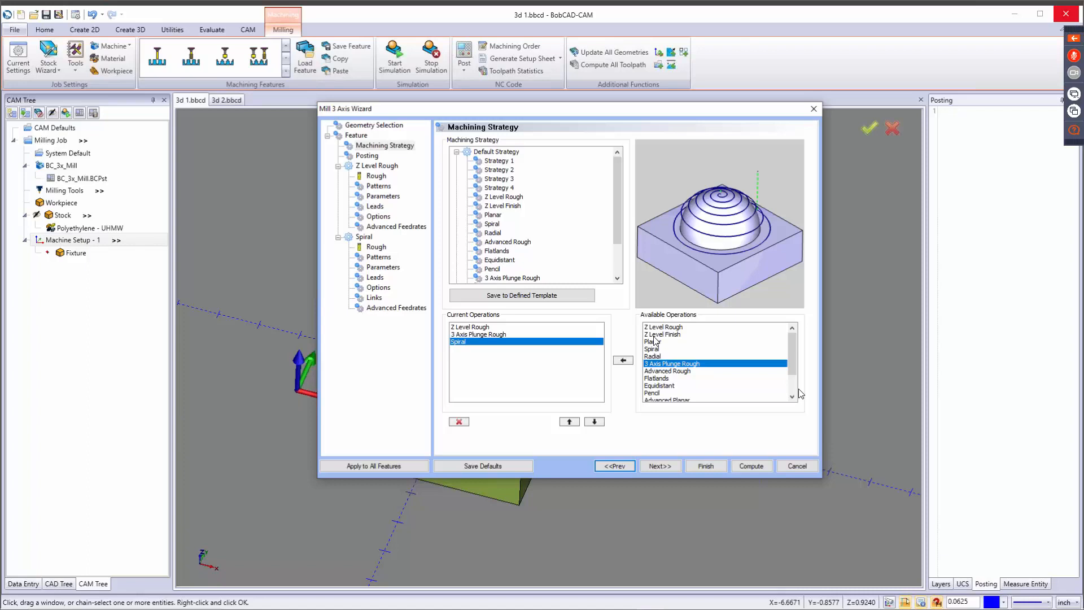
{"action": "left_click", "coordinate": [460, 422]}
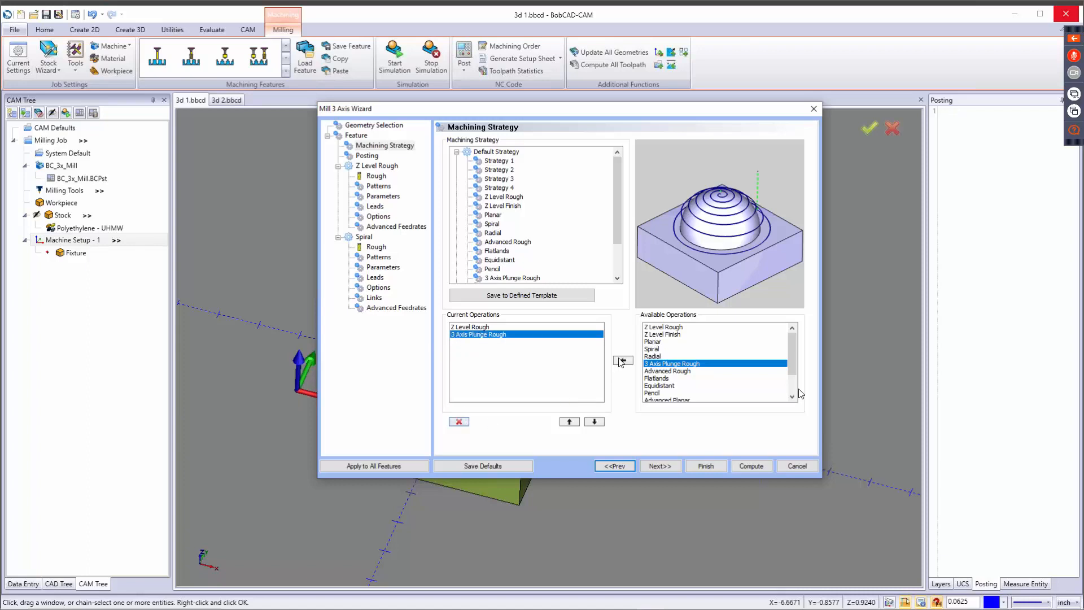
{"action": "left_click", "coordinate": [656, 335]}
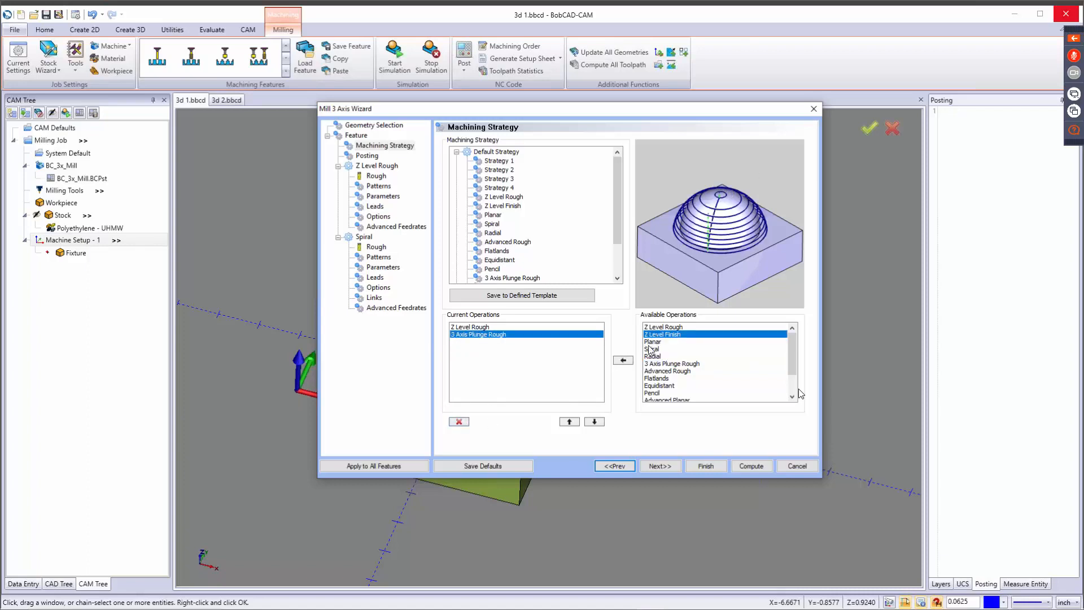
{"action": "left_click", "coordinate": [654, 349]}
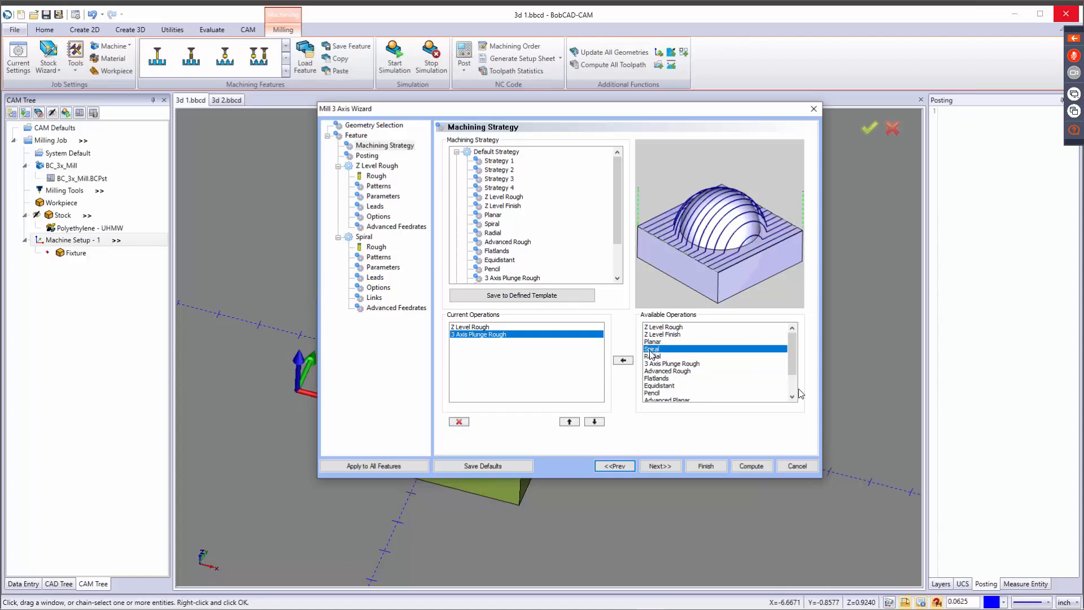
{"action": "left_click", "coordinate": [652, 356]}
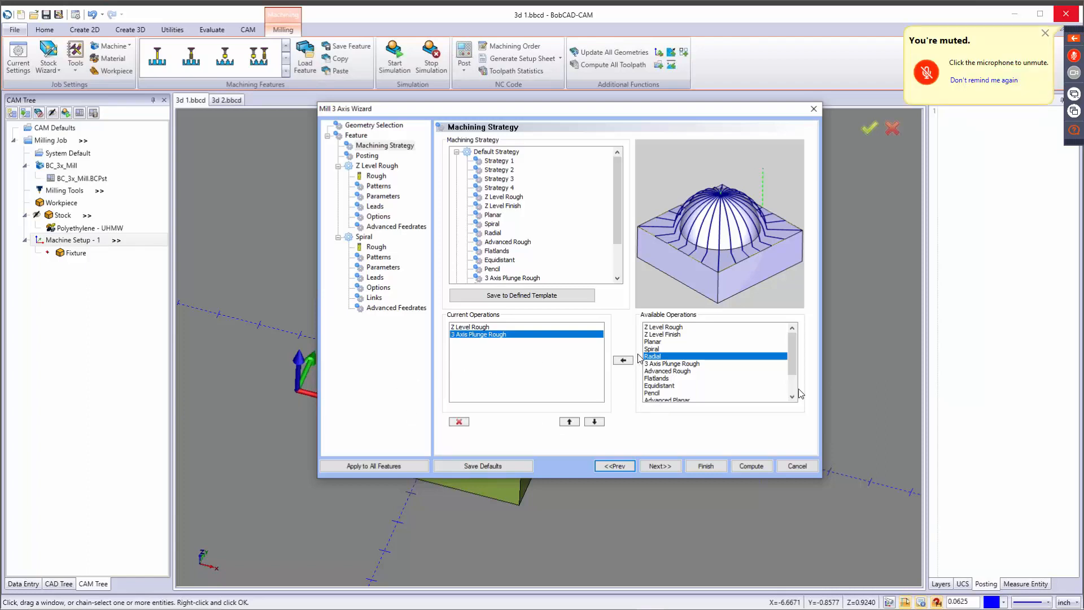
Add Z Level Finish, Planar, Spiral and Radial operations, in that order, after 3 Axis Plunge Rough.
{"action": "left_click", "coordinate": [662, 334]}
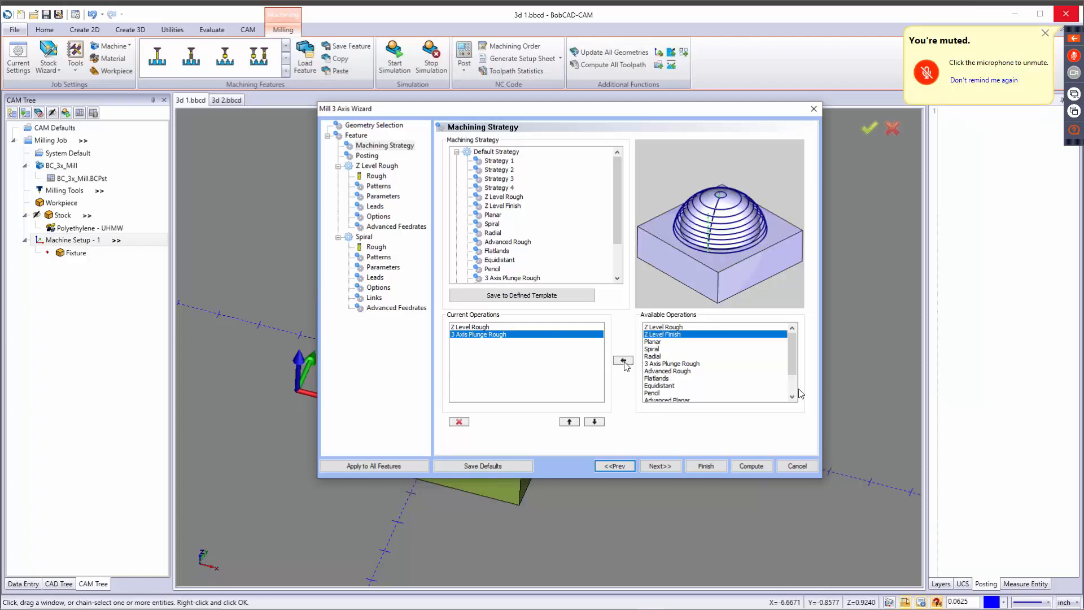
{"action": "left_click", "coordinate": [624, 361]}
{"action": "left_click", "coordinate": [657, 342]}
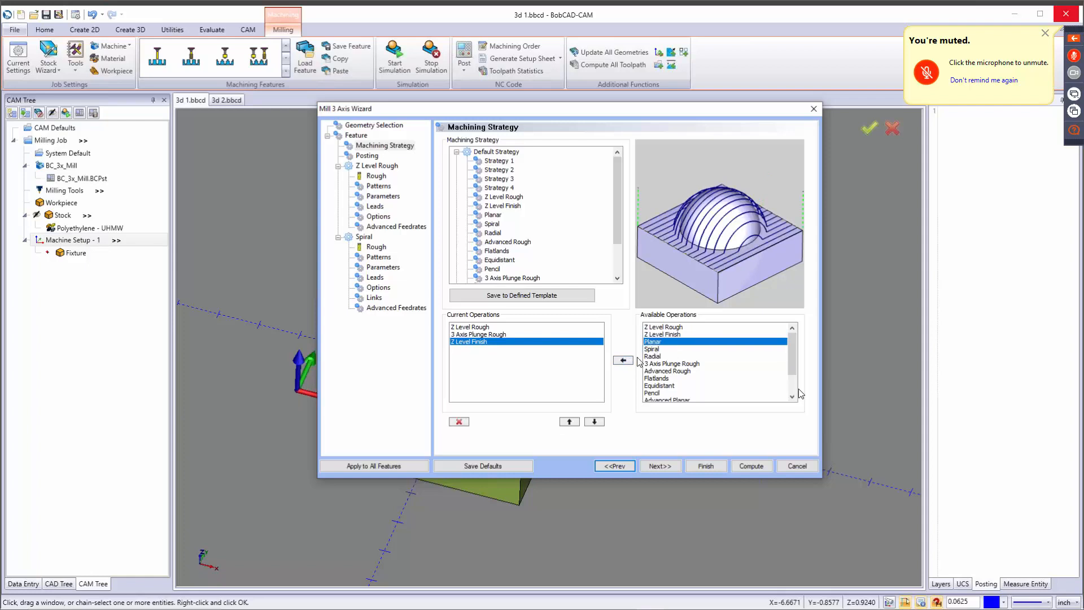
{"action": "left_click", "coordinate": [626, 361]}
{"action": "left_click", "coordinate": [655, 350]}
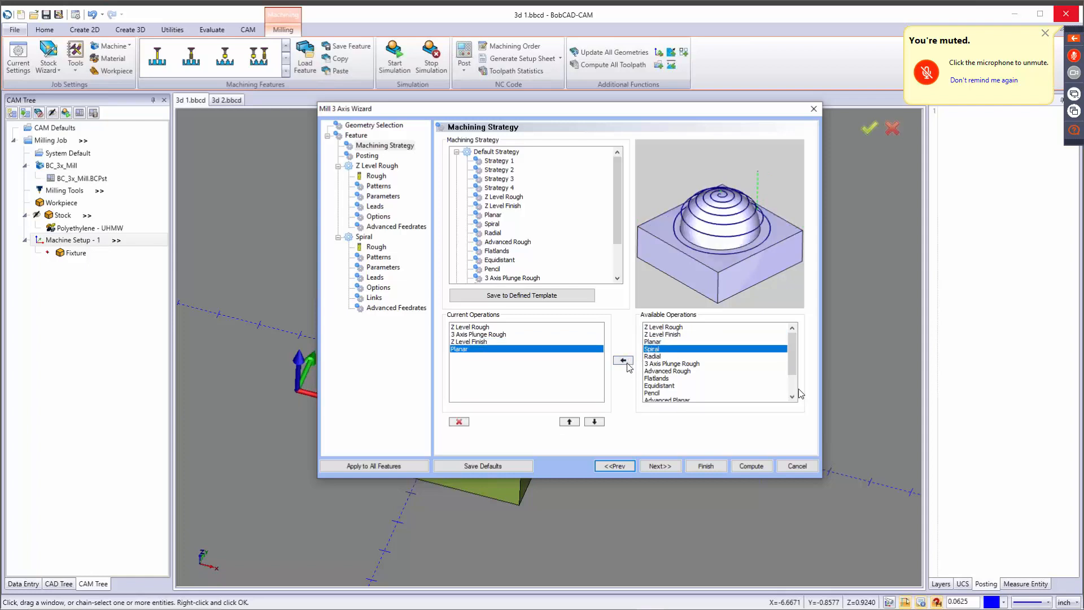
{"action": "left_click", "coordinate": [624, 361]}
{"action": "left_click", "coordinate": [652, 357]}
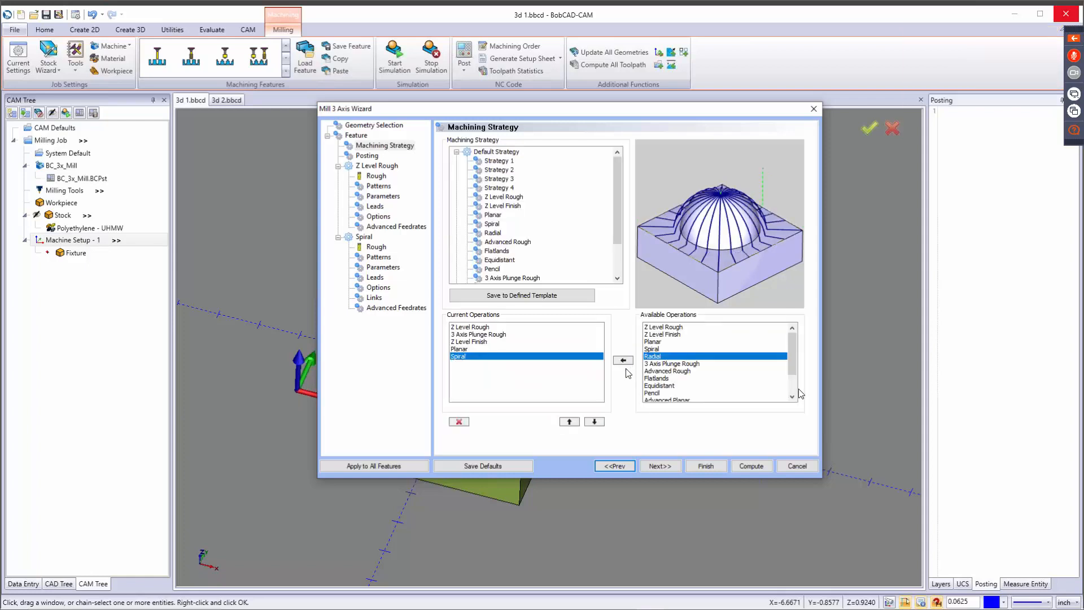
{"action": "left_click", "coordinate": [624, 360]}
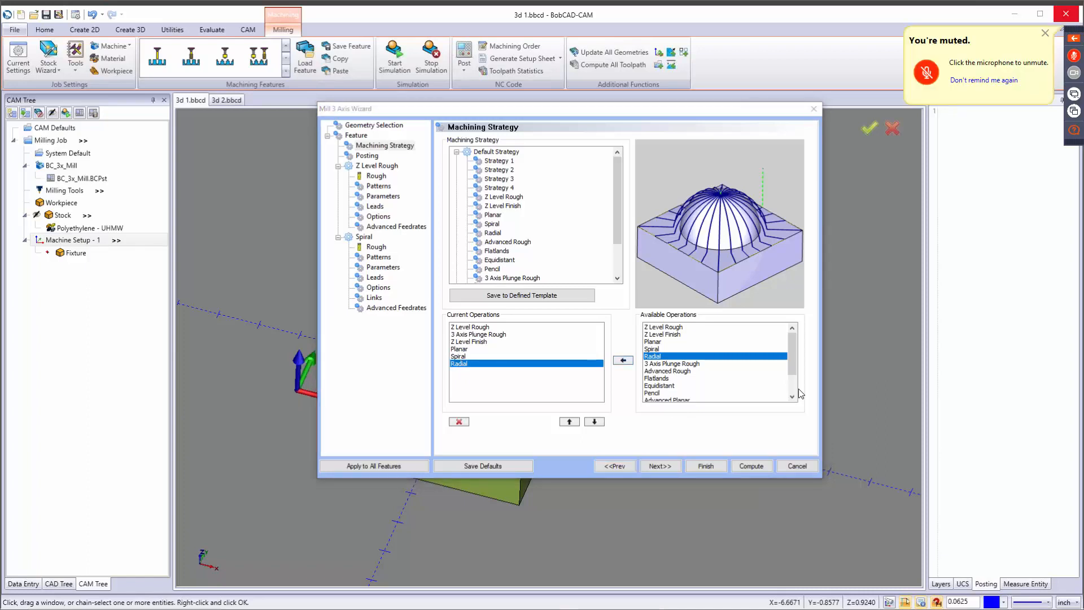
Keep the feature's posting parameters and turn off System Tool and Use System Feeds and Speeds for the Z Level Rough tool.
{"action": "left_click", "coordinate": [649, 462]}
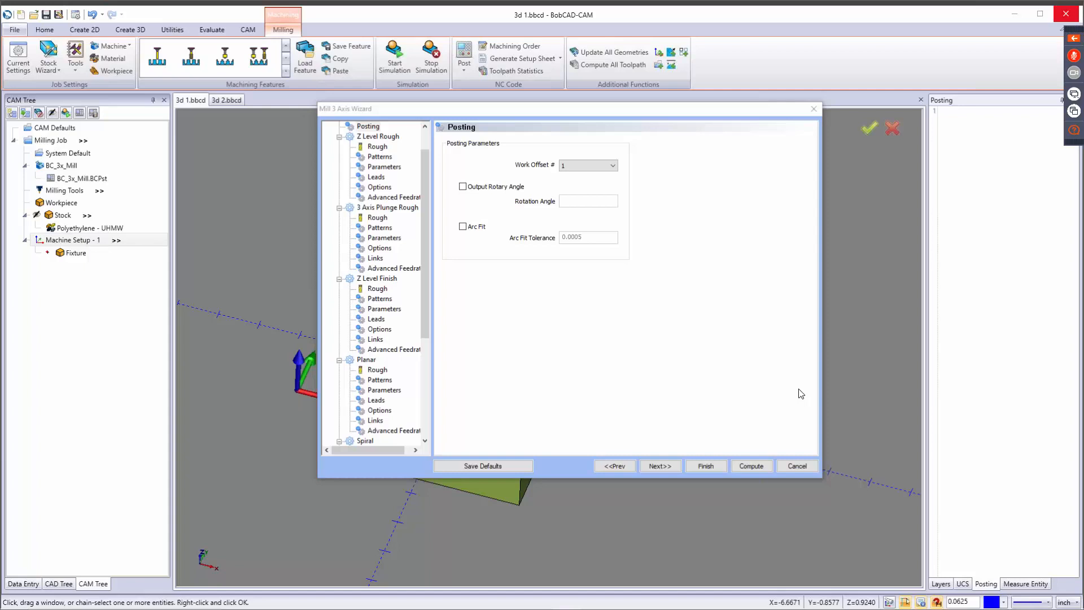
{"action": "left_click", "coordinate": [668, 465]}
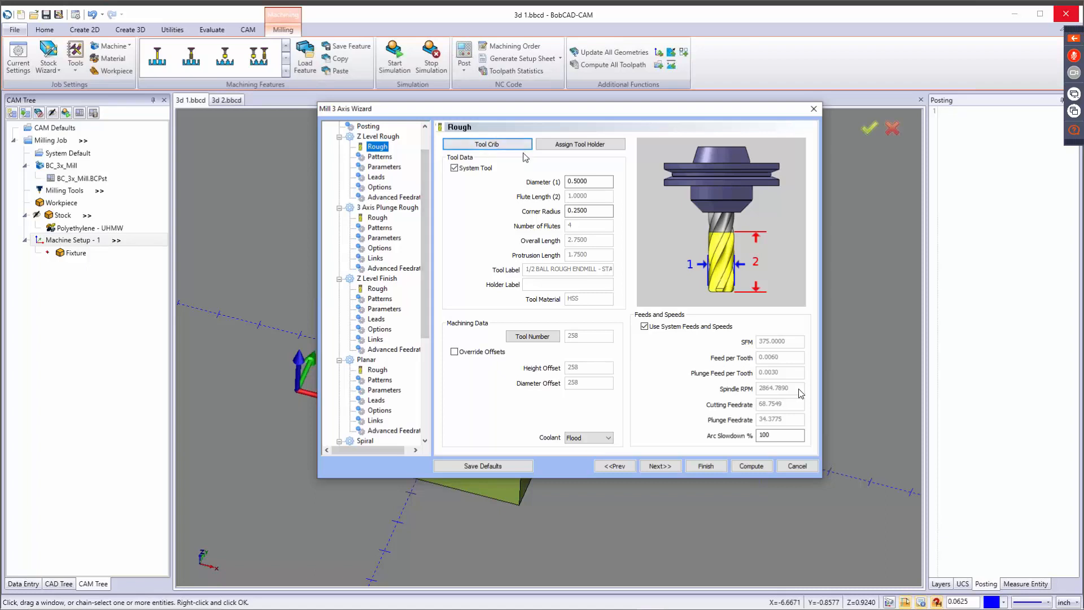
{"action": "key", "text": "Tab"}
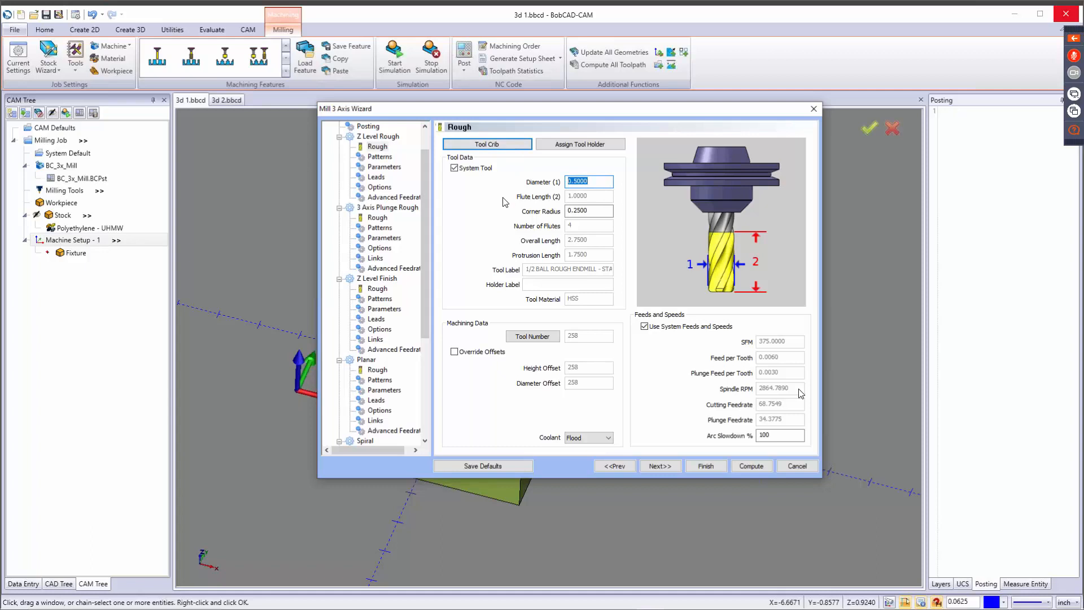
{"action": "left_click", "coordinate": [454, 168]}
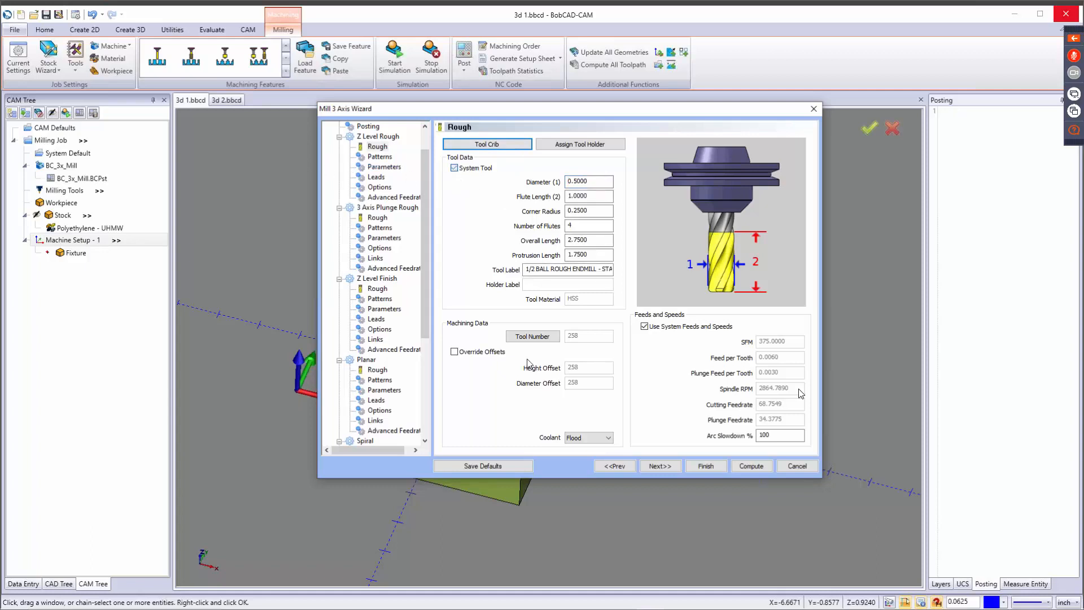
{"action": "left_click", "coordinate": [644, 327]}
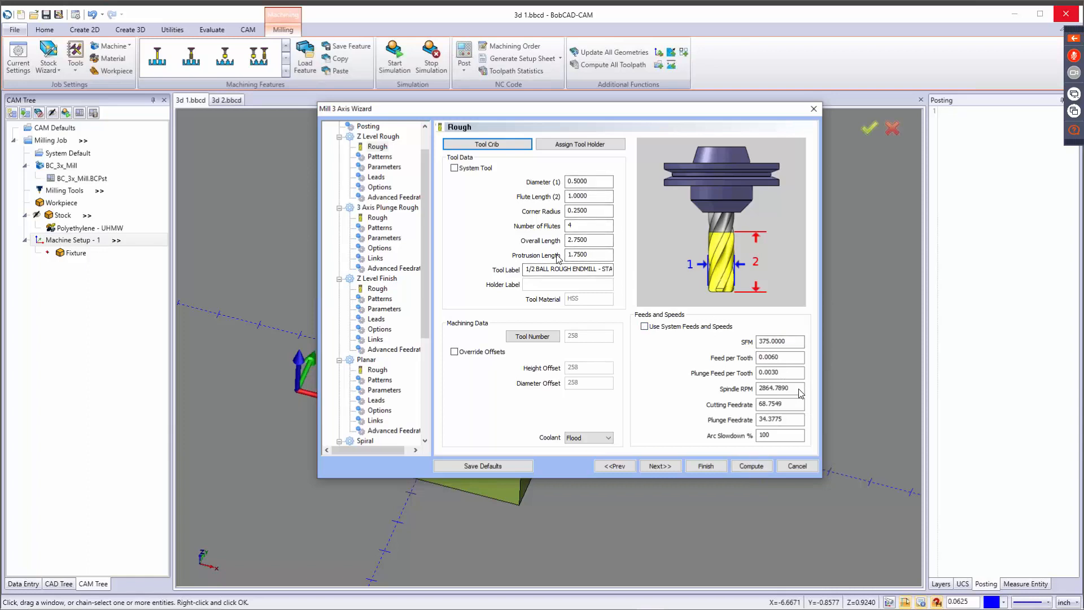
Assign the 3/8 FLAT ENDMILL - STANDARD from the tool library to Z Level Rough, and enable Use System Feeds and Speeds and System Tool.
{"action": "left_click", "coordinate": [504, 146]}
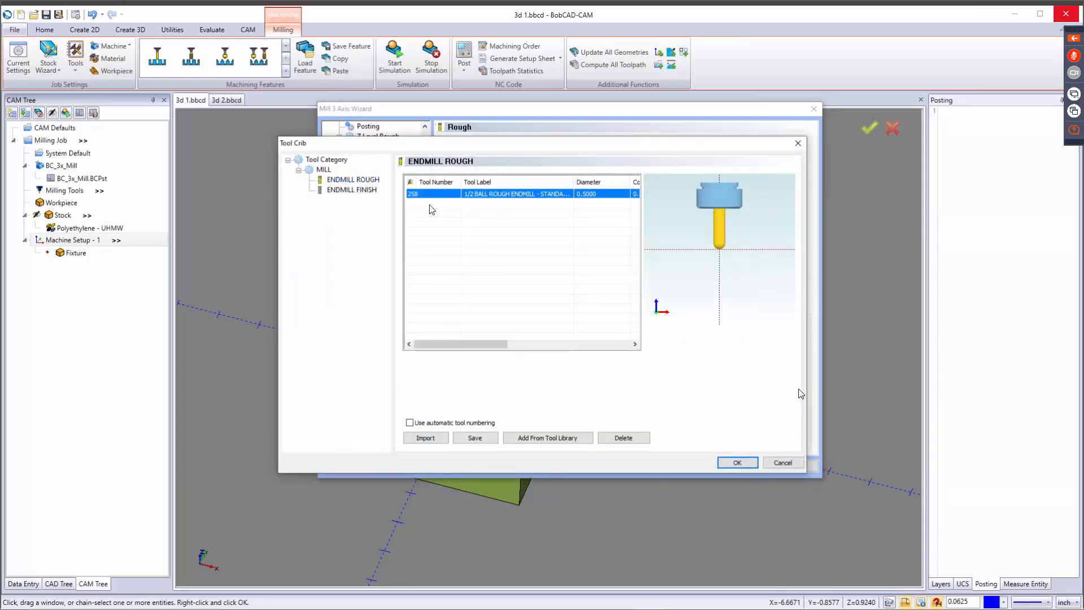
{"action": "left_click", "coordinate": [542, 439]}
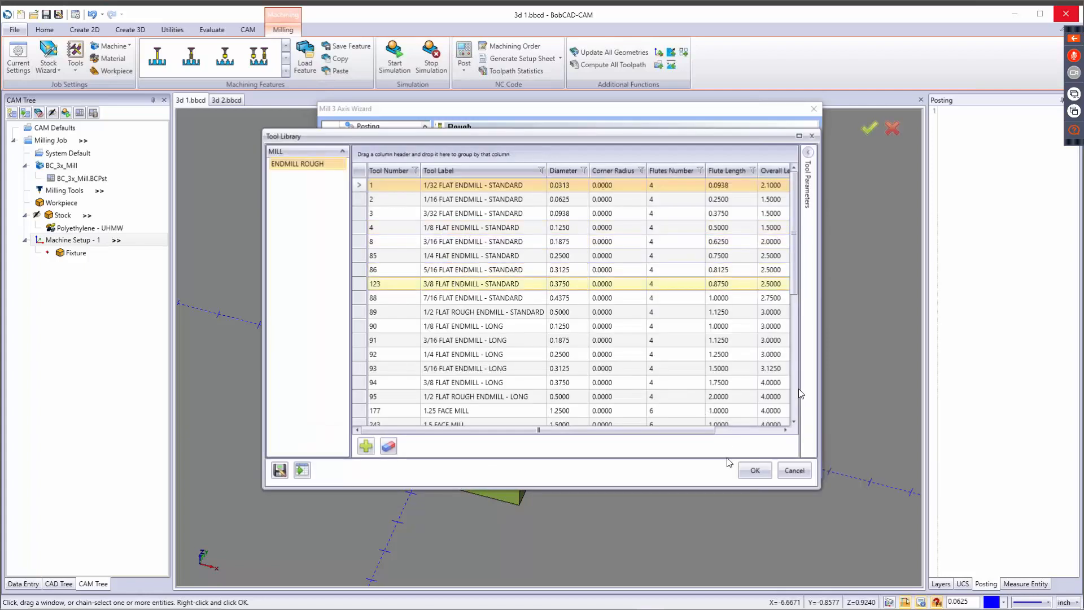
{"action": "left_click", "coordinate": [753, 469]}
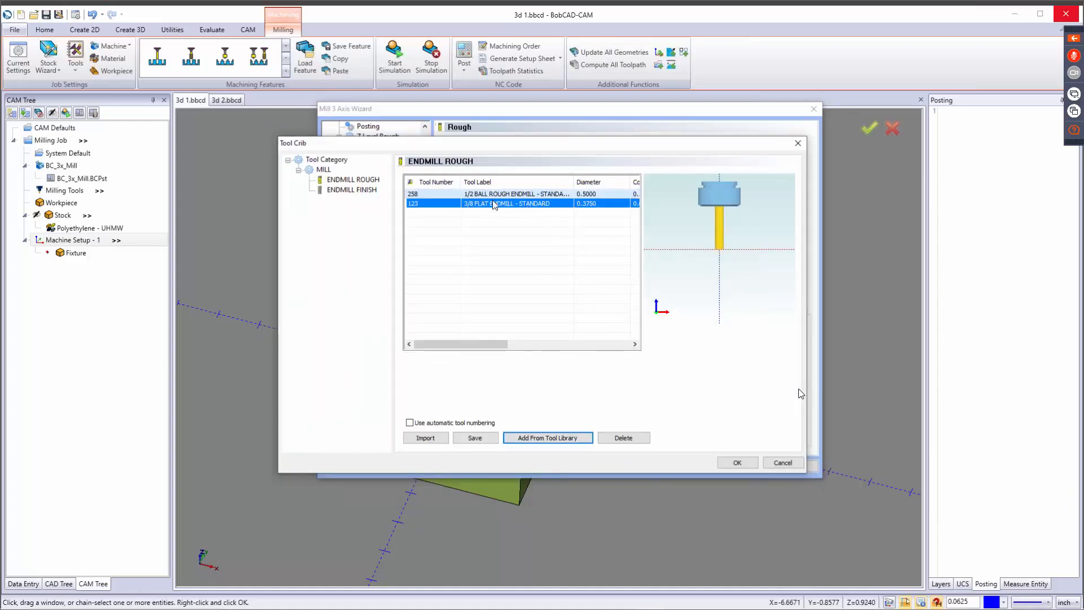
{"action": "left_click", "coordinate": [740, 463]}
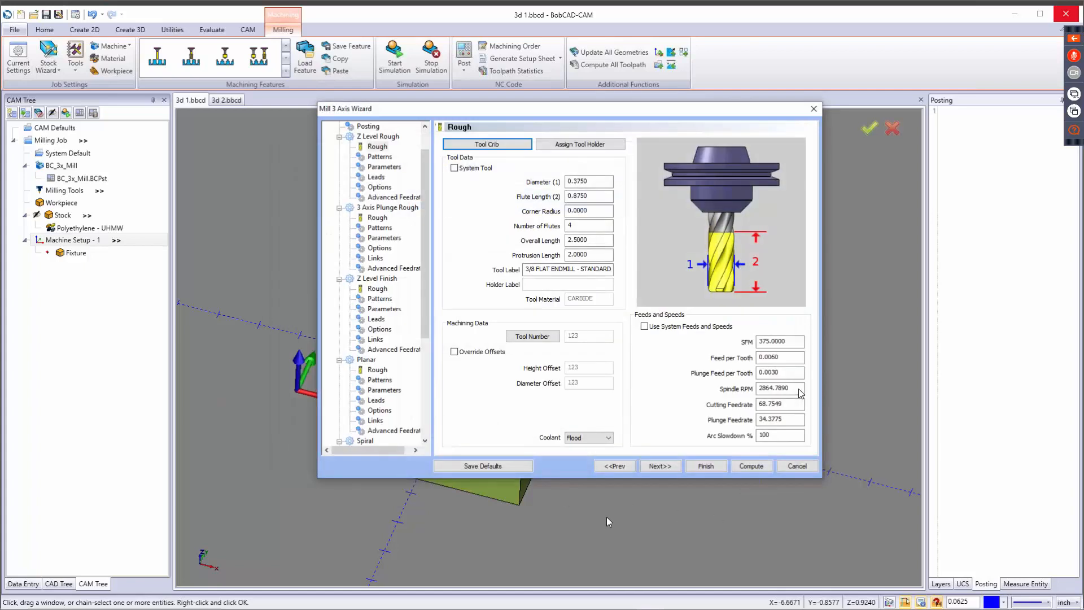
{"action": "left_click", "coordinate": [644, 327]}
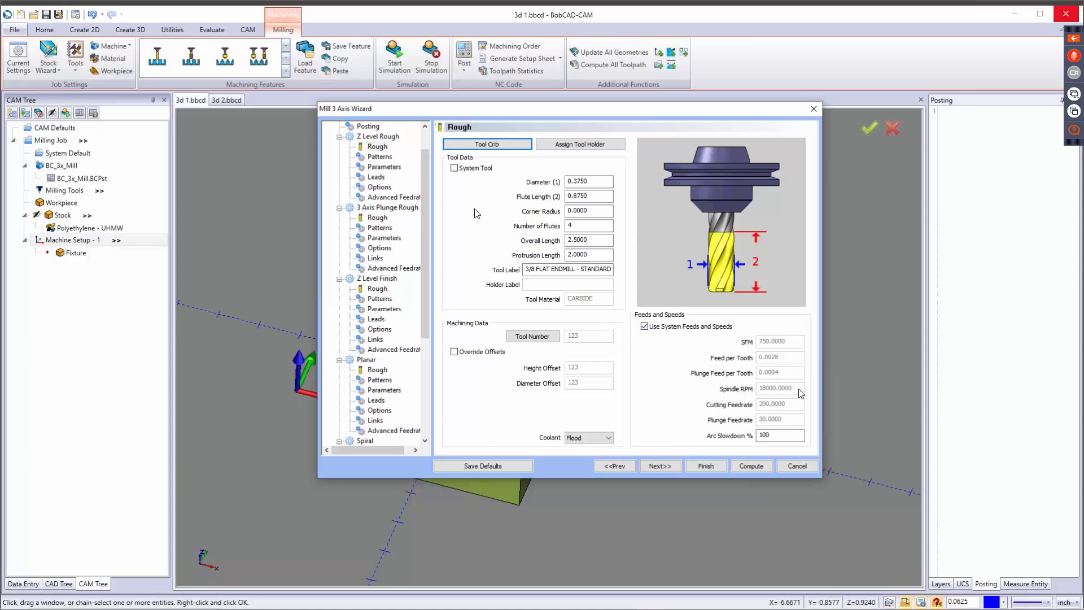
{"action": "left_click", "coordinate": [455, 169]}
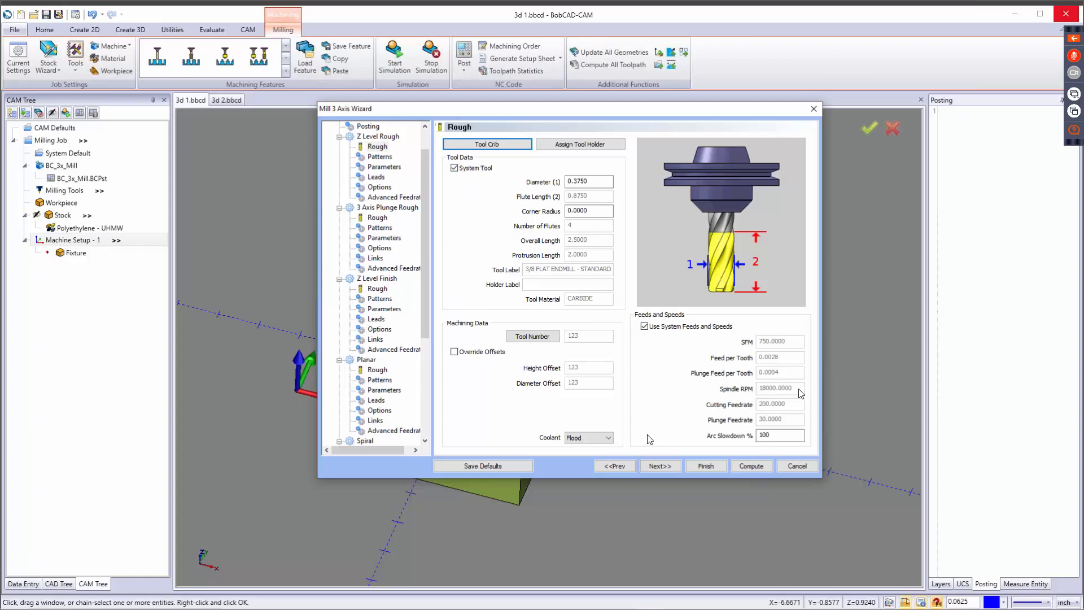
Set the Z Level Rough cut pattern to Pocket In and its cut direction to Conventional Mill.
{"action": "left_click", "coordinate": [662, 466]}
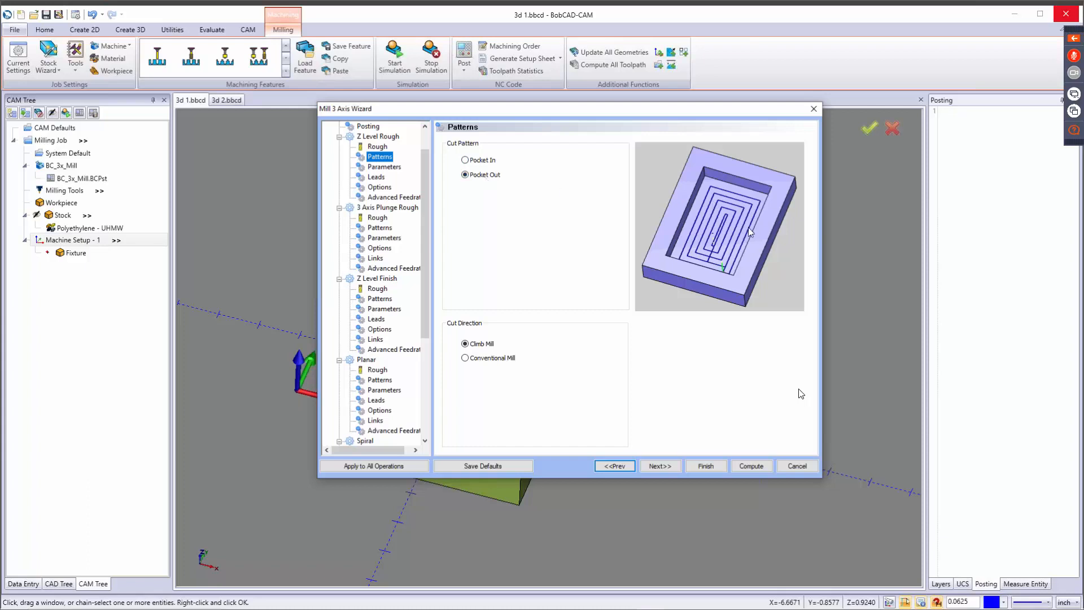
{"action": "left_click", "coordinate": [488, 161]}
{"action": "left_click", "coordinate": [487, 358]}
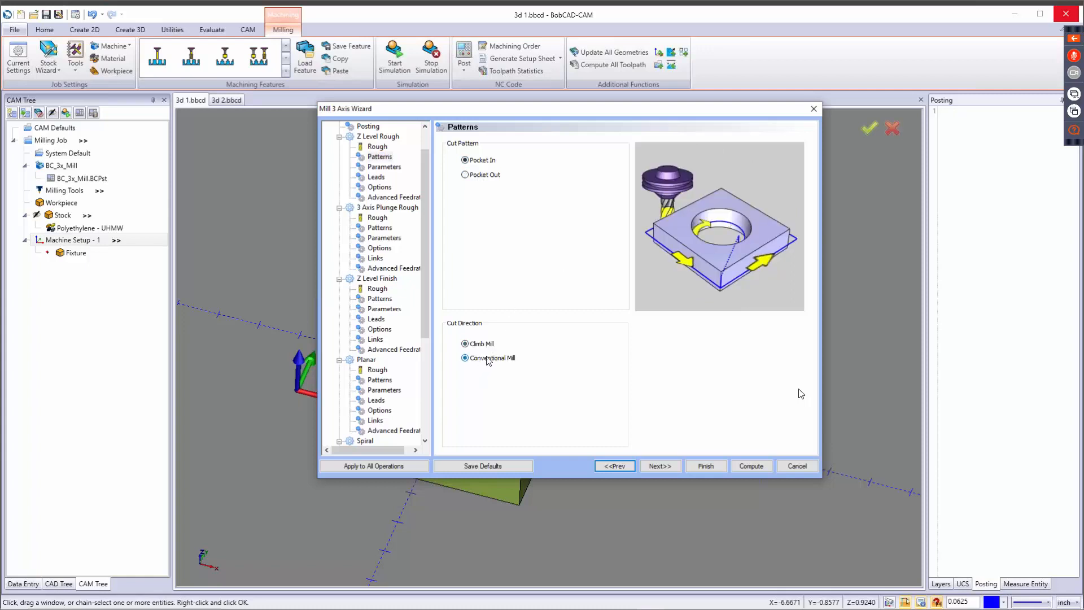
Set the Z Level Rough depth of cut to 0.1000, keeping the existing stepover.
{"action": "left_click", "coordinate": [670, 466]}
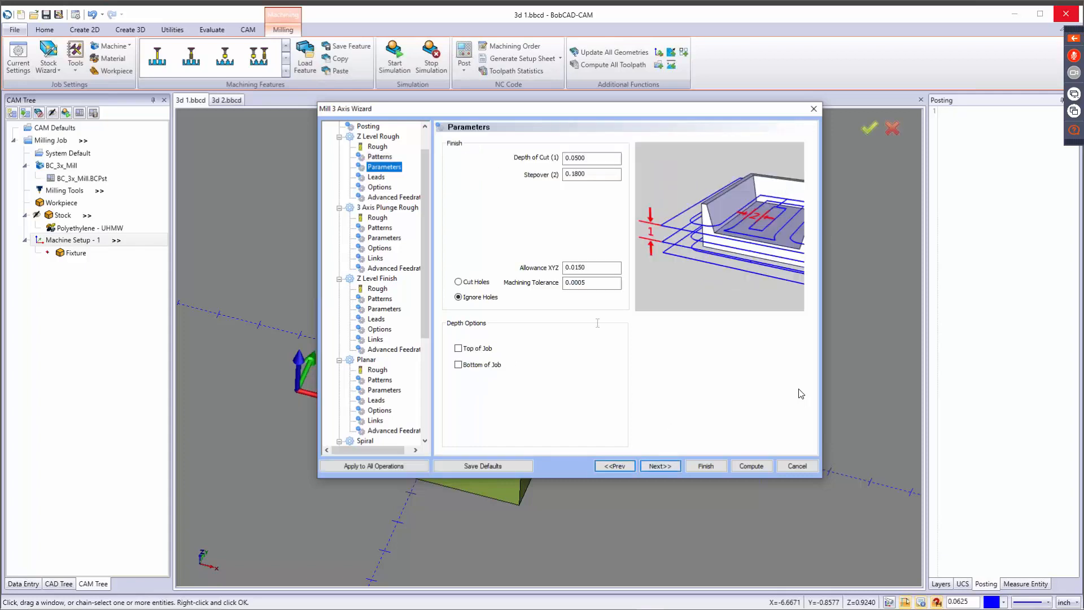
{"action": "left_click", "coordinate": [585, 158]}
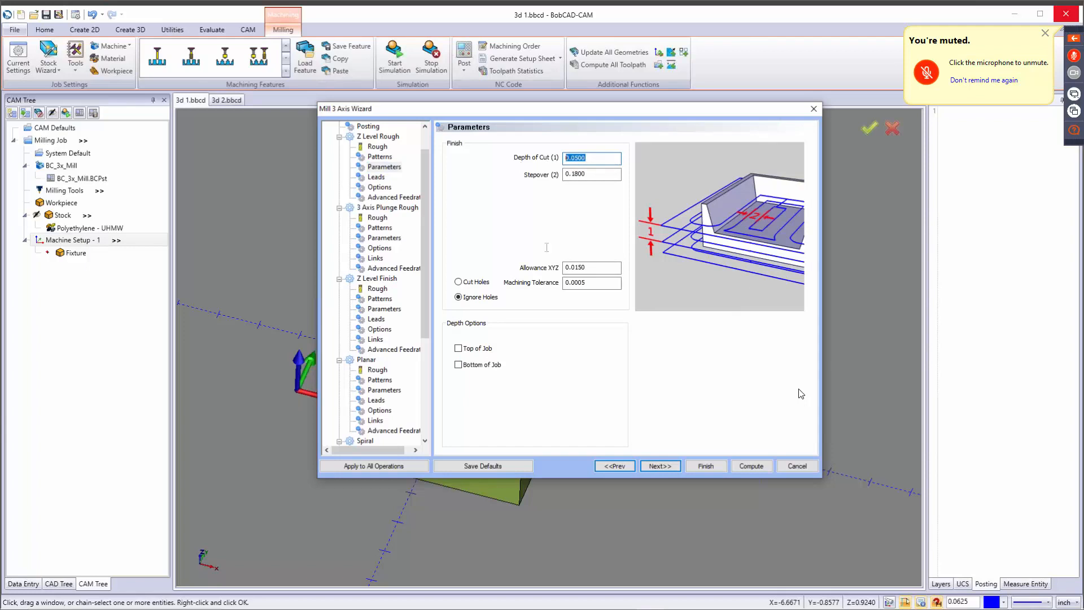
{"action": "left_click", "coordinate": [608, 173]}
{"action": "double_click", "coordinate": [585, 158]}
{"action": "type", "text": "0.1000"}
{"action": "key", "text": "Tab"}
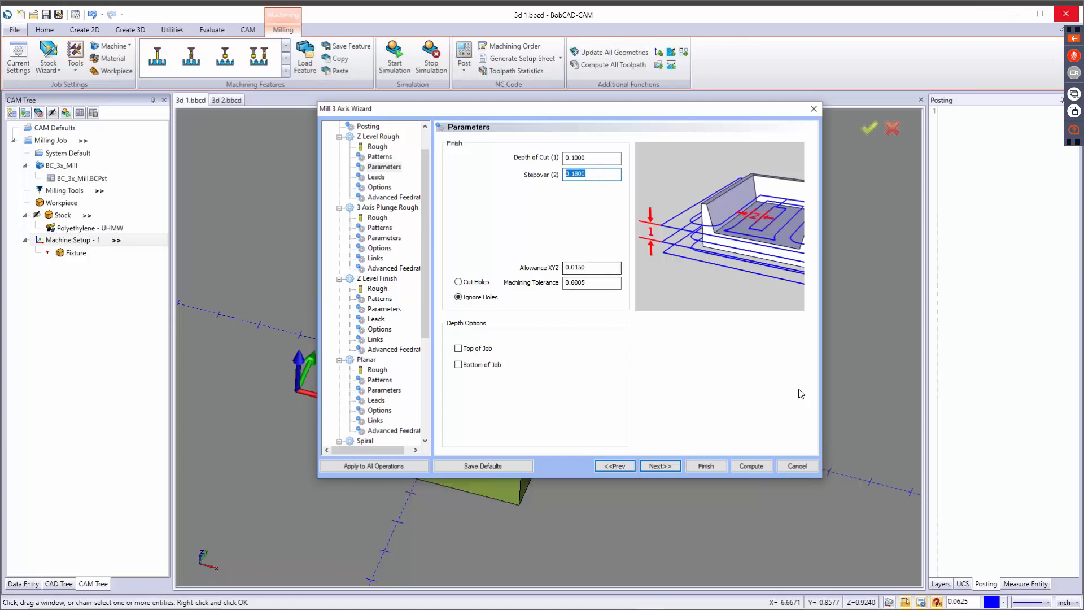
{"action": "key", "text": "Tab"}
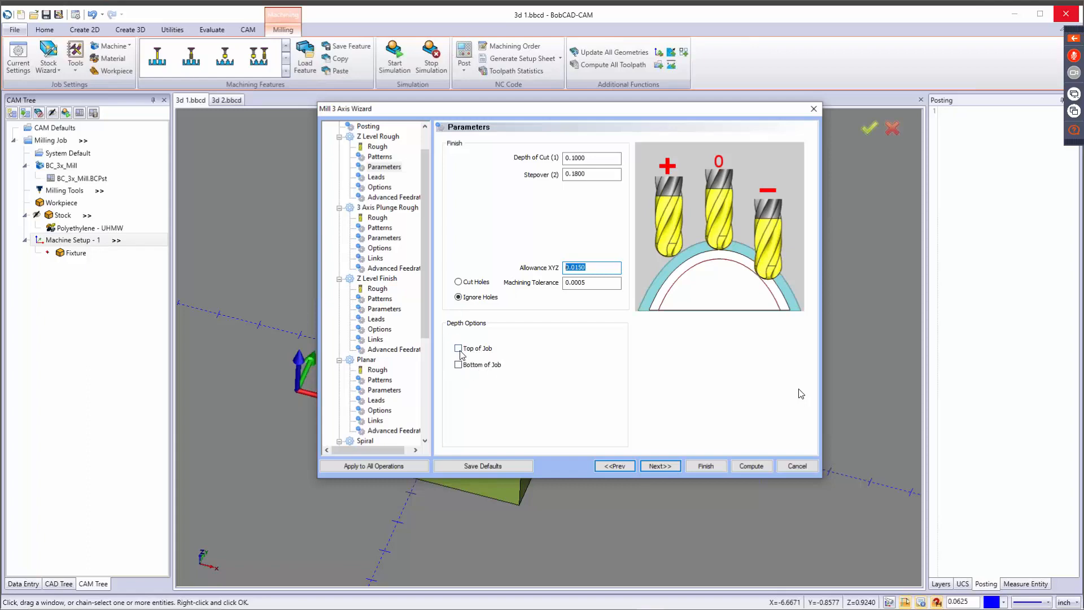
Try the Top of Job and Bottom of Job depth options for Z Level Rough and turn both off again.
{"action": "left_click_drag", "start_coordinate": [563, 107], "coordinate": [567, 433]}
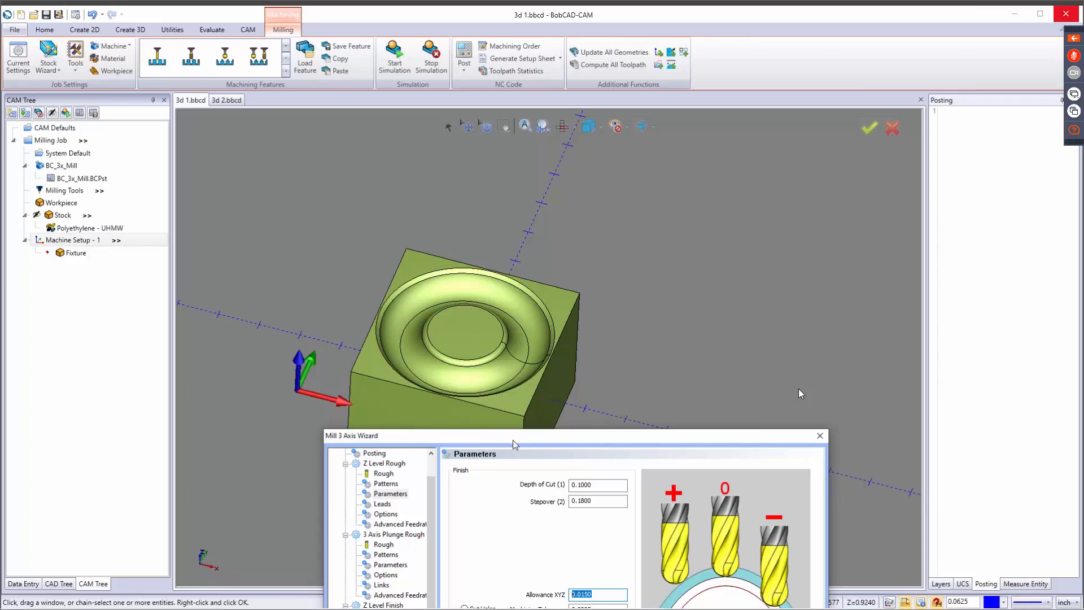
{"action": "left_click_drag", "start_coordinate": [535, 436], "coordinate": [566, 85]}
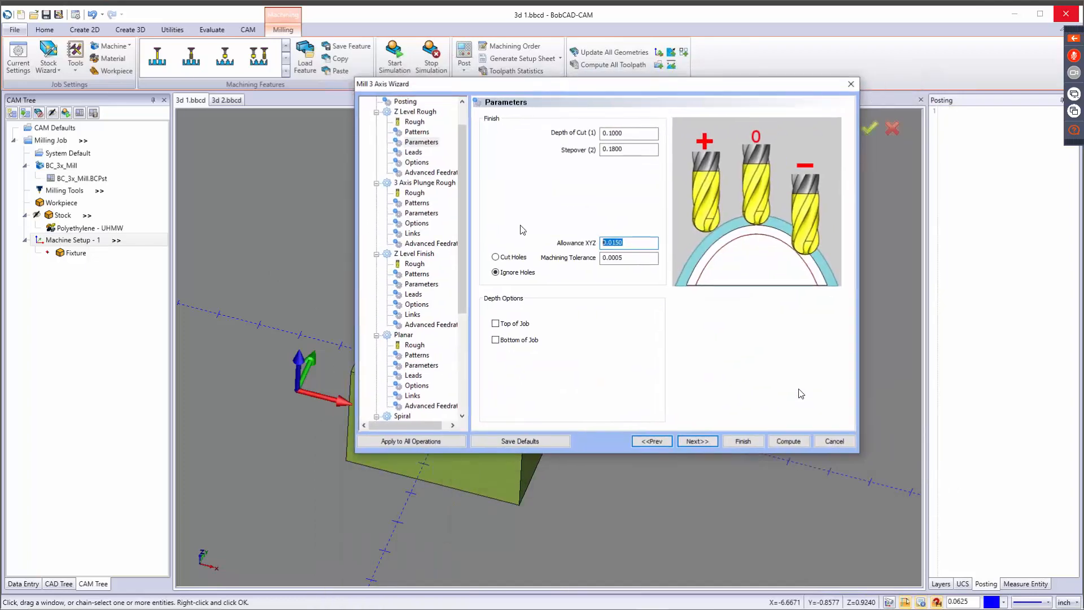
{"action": "left_click", "coordinate": [497, 324]}
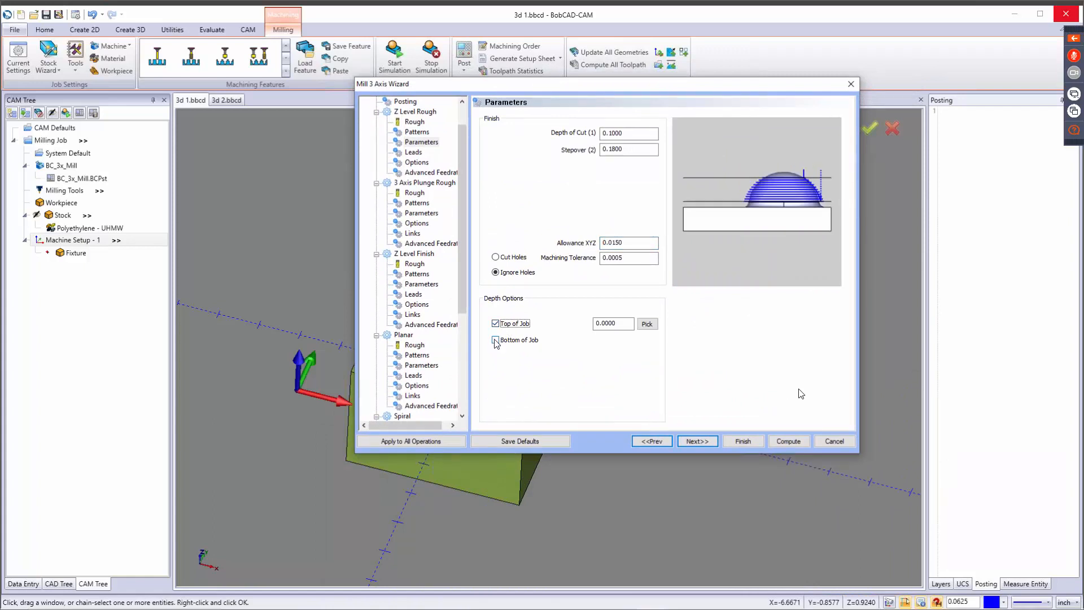
{"action": "left_click", "coordinate": [496, 340]}
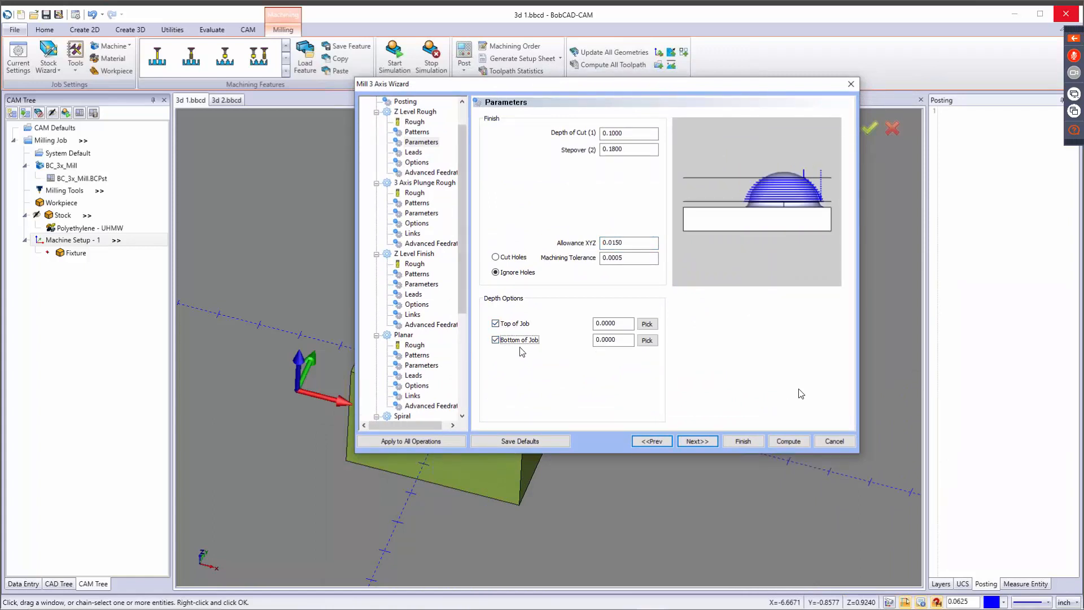
{"action": "left_click_drag", "start_coordinate": [594, 85], "coordinate": [529, 553]}
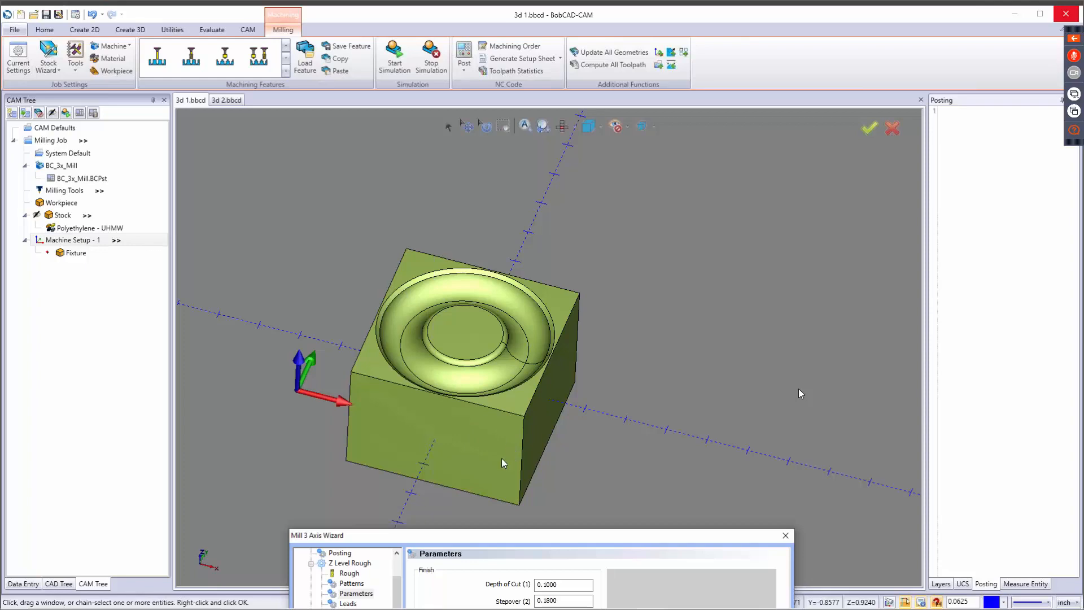
{"action": "left_click_drag", "start_coordinate": [507, 533], "coordinate": [506, 145]}
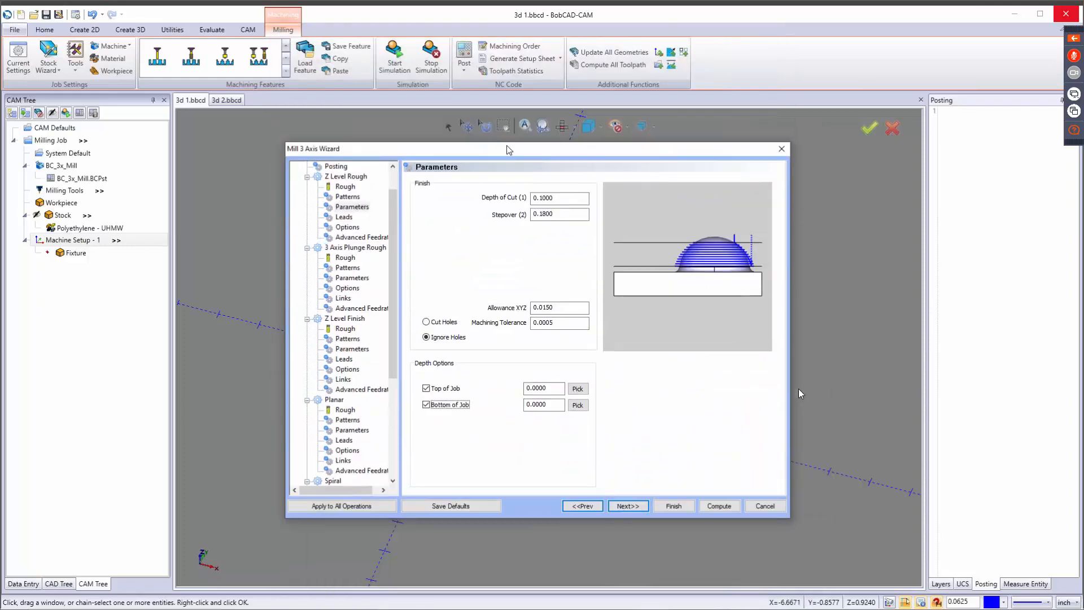
{"action": "left_click", "coordinate": [436, 390]}
{"action": "left_click", "coordinate": [430, 405]}
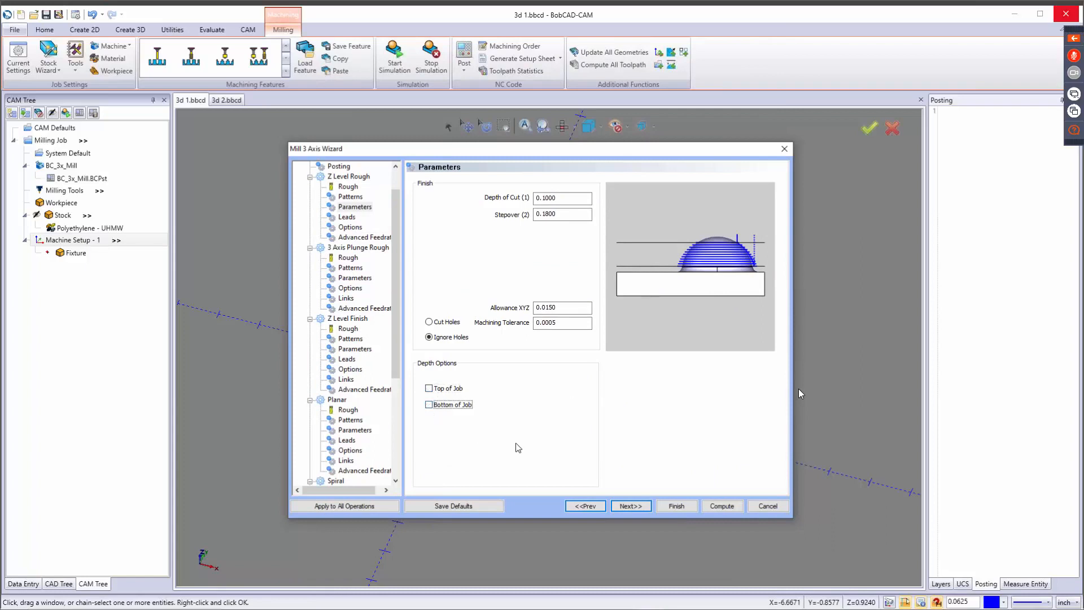
Preview the Fast Peck plunge and Spiral entries for the Z Level Rough leads, and set the entry to Ramp.
{"action": "left_click", "coordinate": [635, 508]}
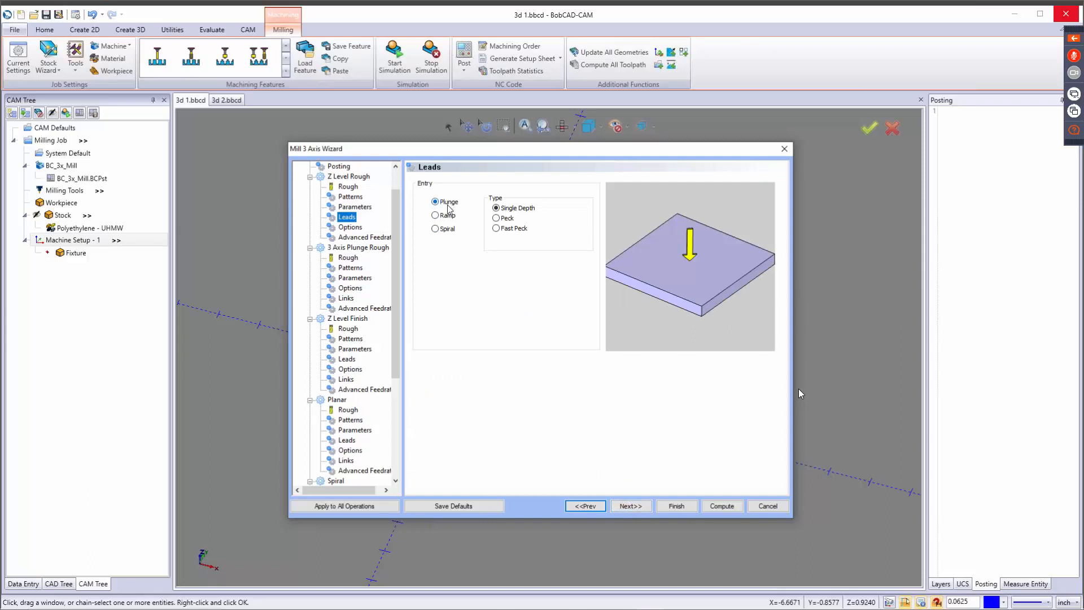
{"action": "left_click", "coordinate": [497, 229]}
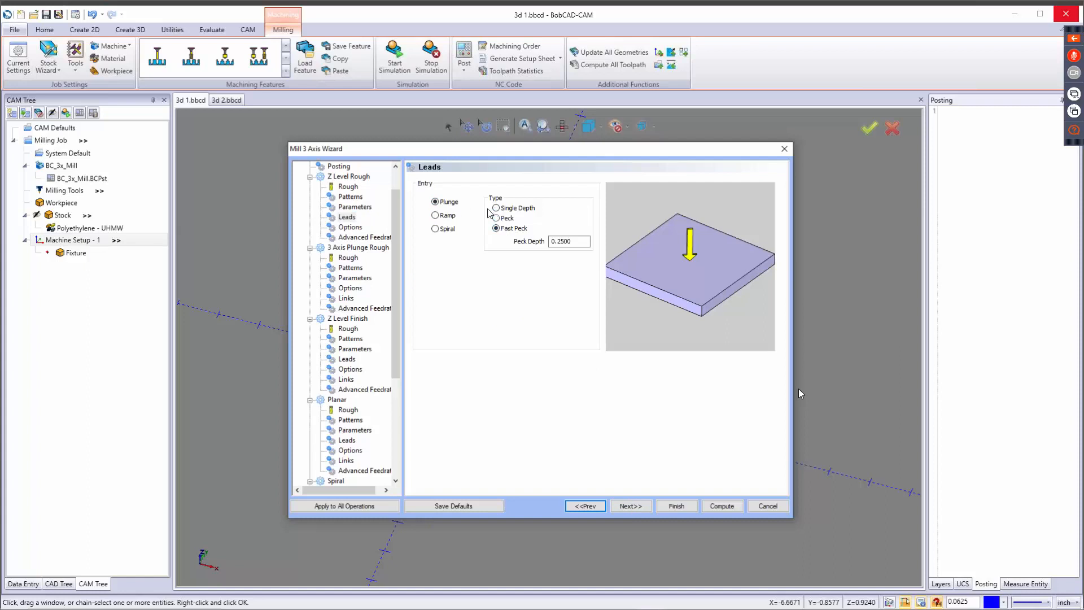
{"action": "left_click", "coordinate": [496, 208]}
{"action": "left_click", "coordinate": [446, 215]}
{"action": "left_click", "coordinate": [445, 229]}
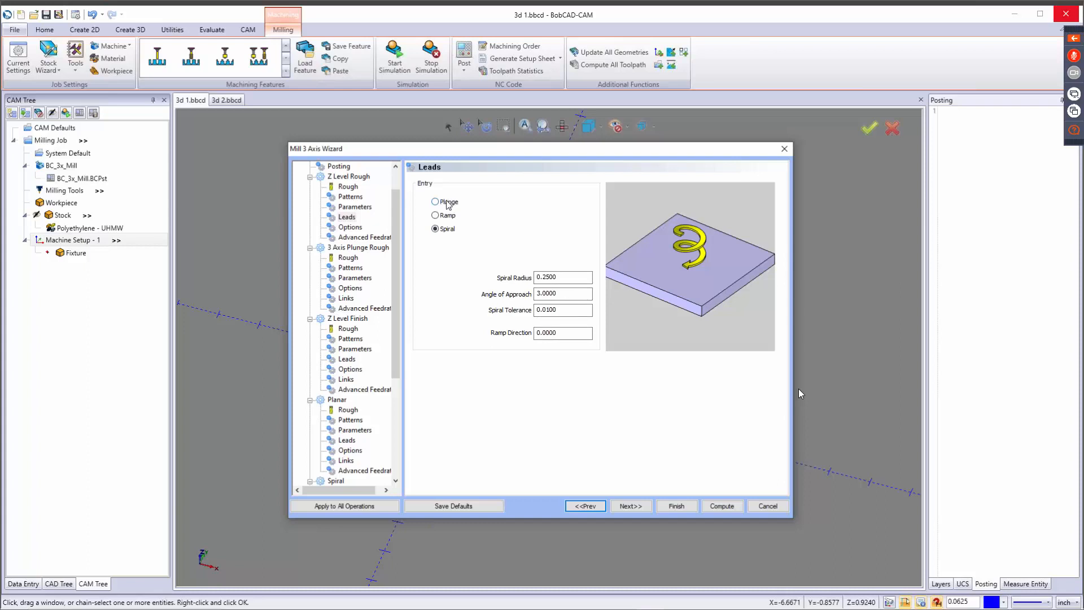
{"action": "left_click", "coordinate": [446, 218]}
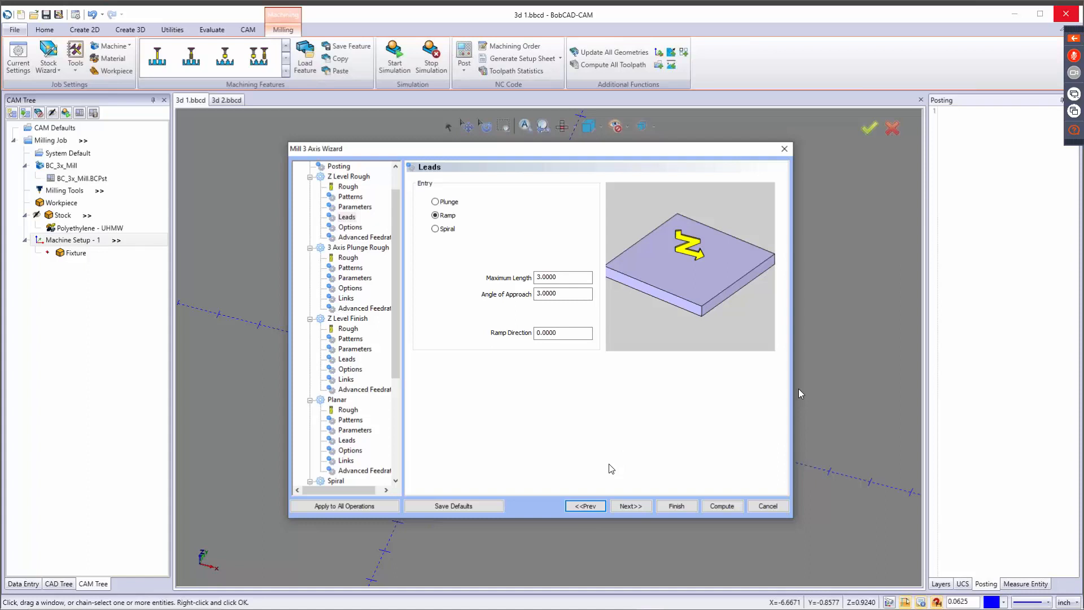
Preview the alternative cutting extents and processing modes for Z Level Rough, keeping All and By Area.
{"action": "left_click", "coordinate": [638, 505]}
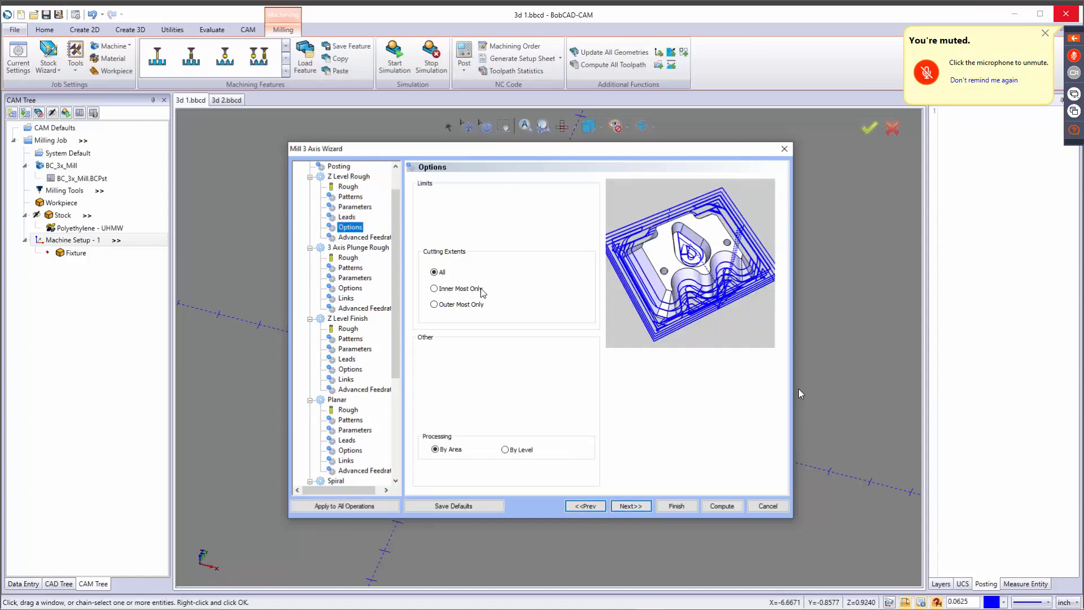
{"action": "left_click", "coordinate": [449, 288]}
{"action": "left_click", "coordinate": [451, 305]}
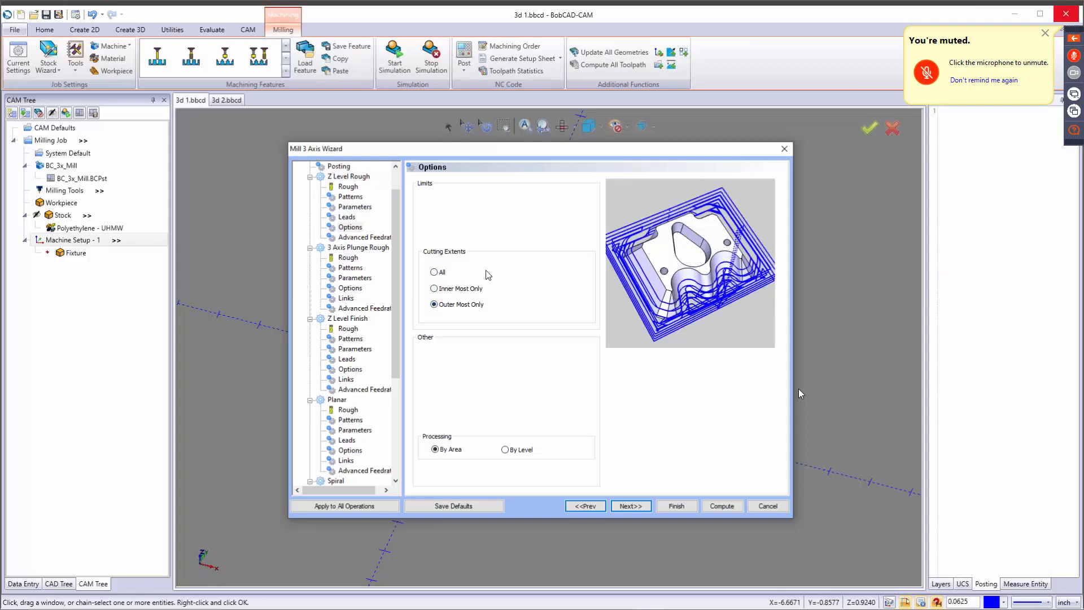
{"action": "left_click", "coordinate": [436, 273]}
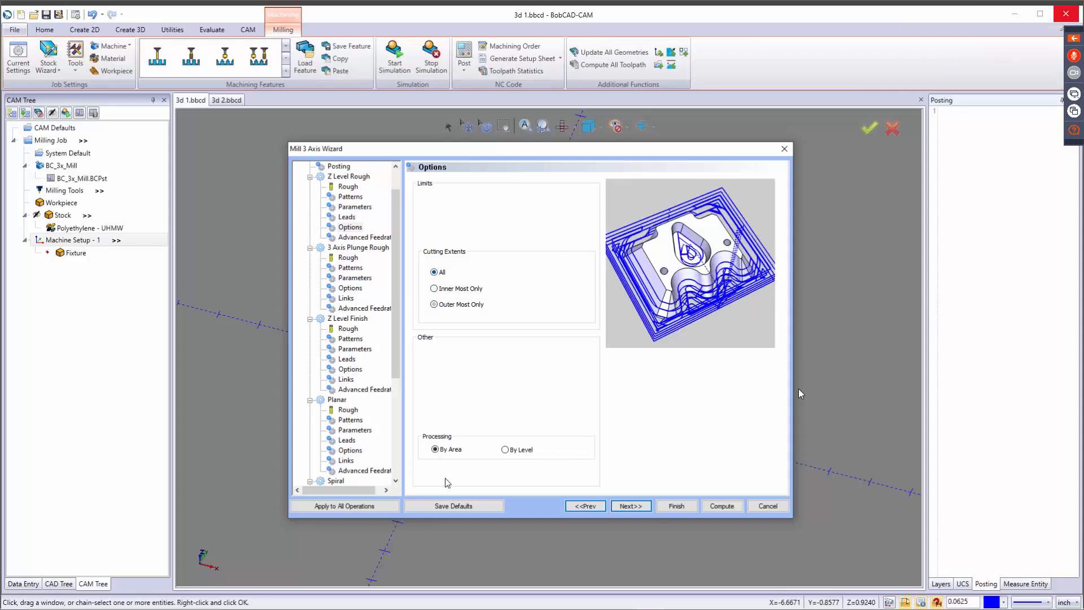
{"action": "left_click", "coordinate": [445, 451]}
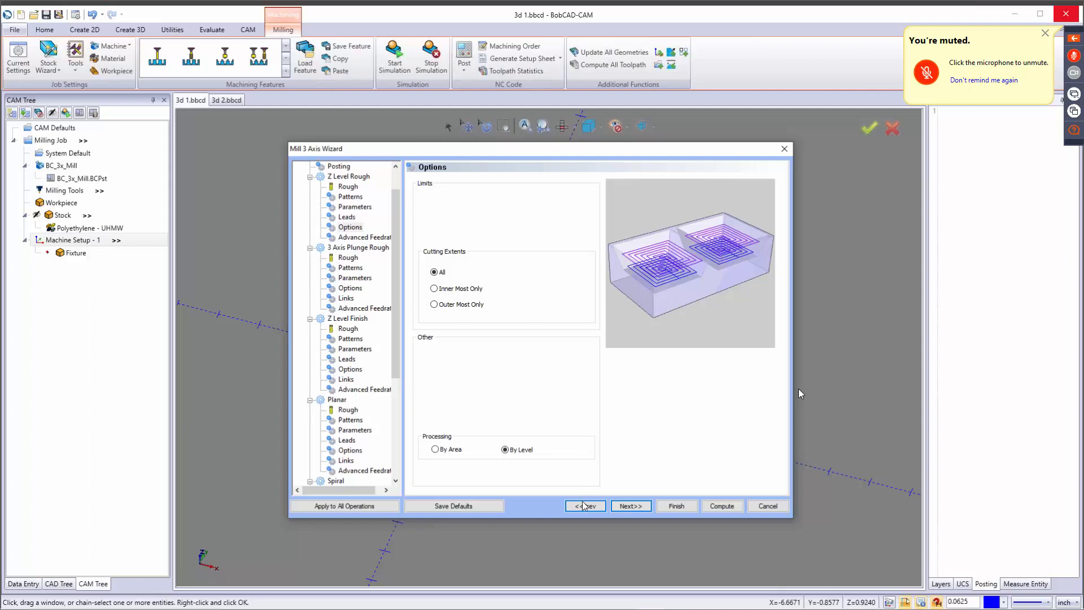
{"action": "left_click", "coordinate": [454, 451]}
{"action": "left_click", "coordinate": [631, 507]}
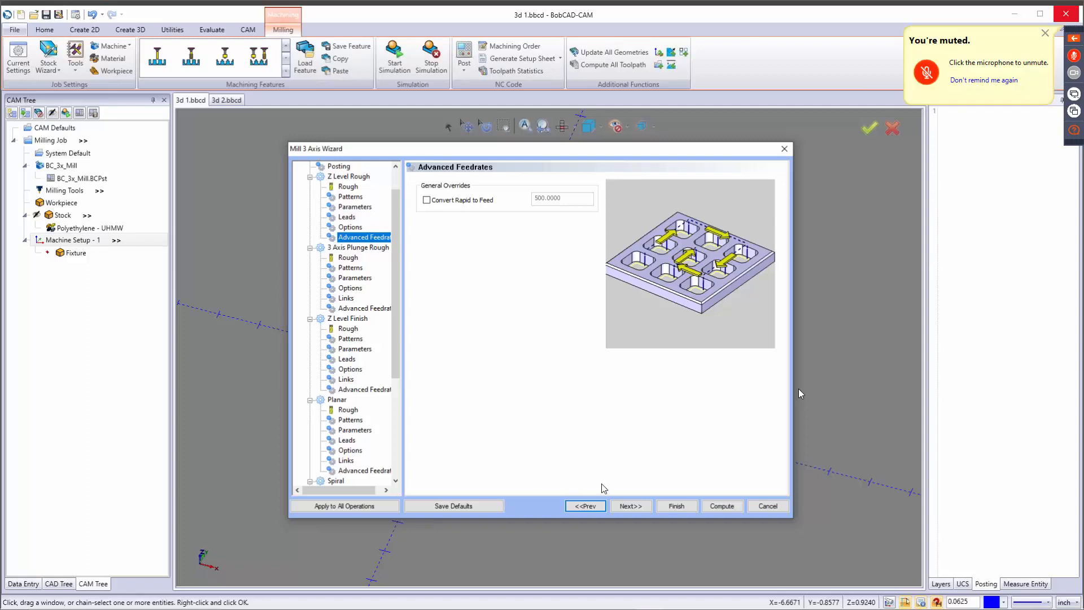
Assign the 3/8 FLAT ENDMILL - STANDARD from the tool crib to 3 Axis Plunge Rough and open its pattern settings.
{"action": "left_click", "coordinate": [632, 509]}
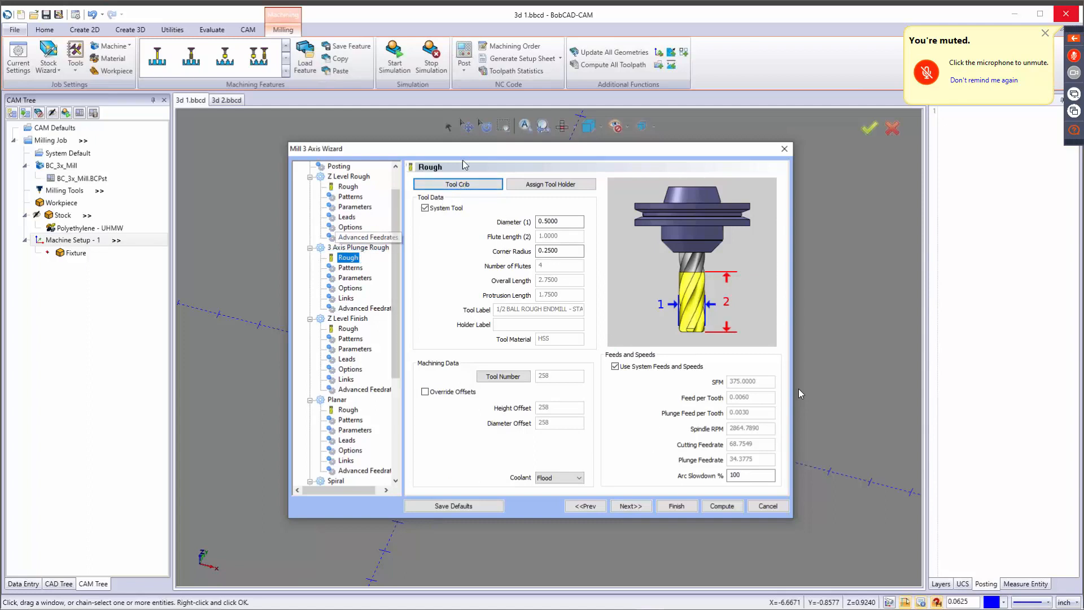
{"action": "left_click", "coordinate": [473, 185]}
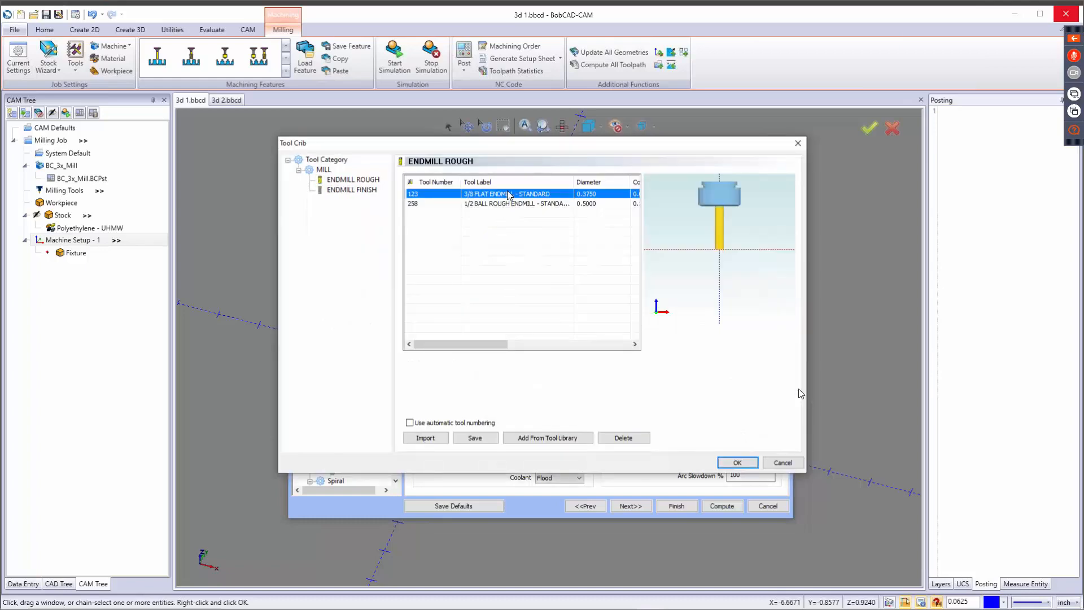
{"action": "left_click", "coordinate": [738, 463]}
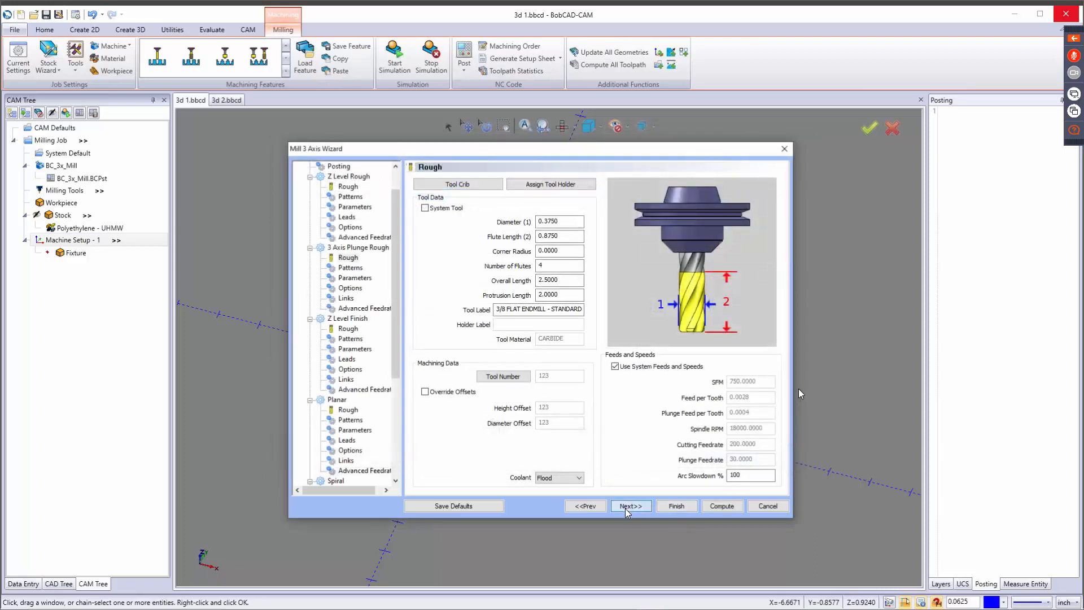
{"action": "left_click", "coordinate": [627, 508]}
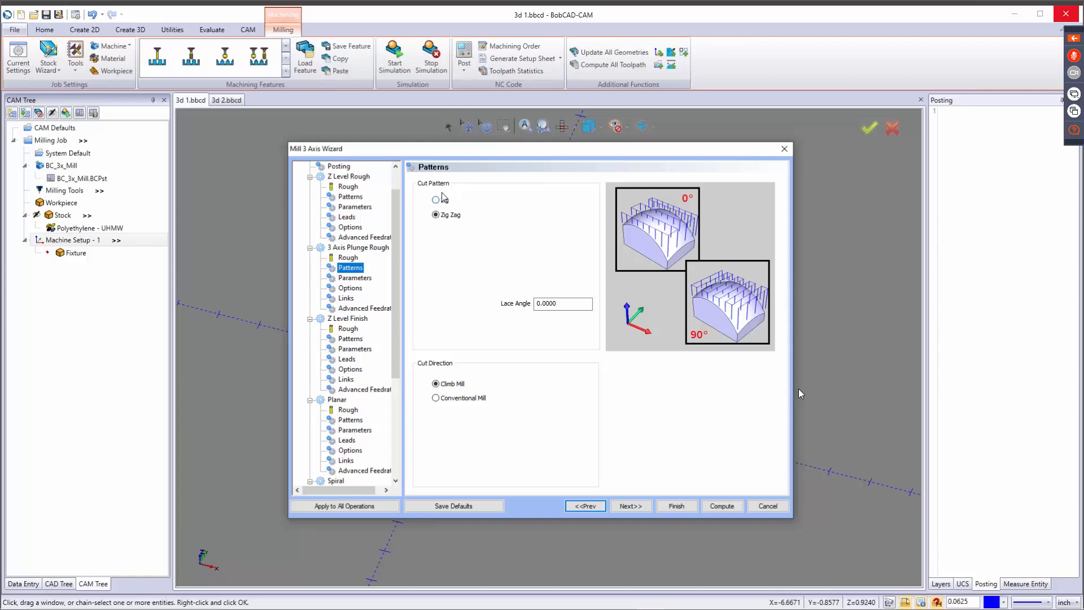
Give 3 Axis Plunge Rough a Zig Zag pattern with a 90 lace angle and Conventional Mill direction.
{"action": "left_click", "coordinate": [436, 201]}
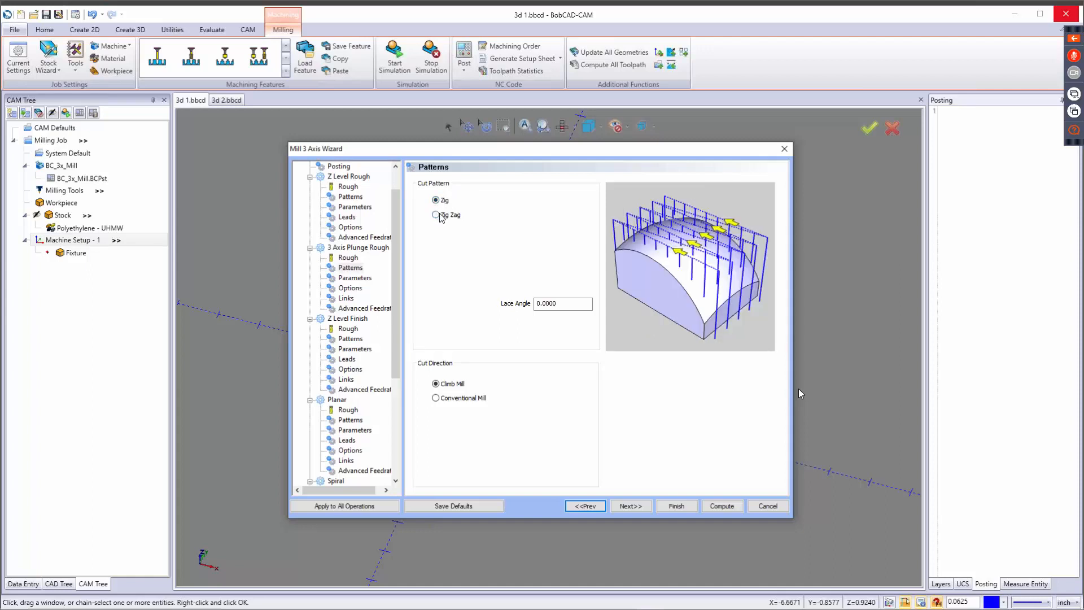
{"action": "left_click", "coordinate": [436, 215]}
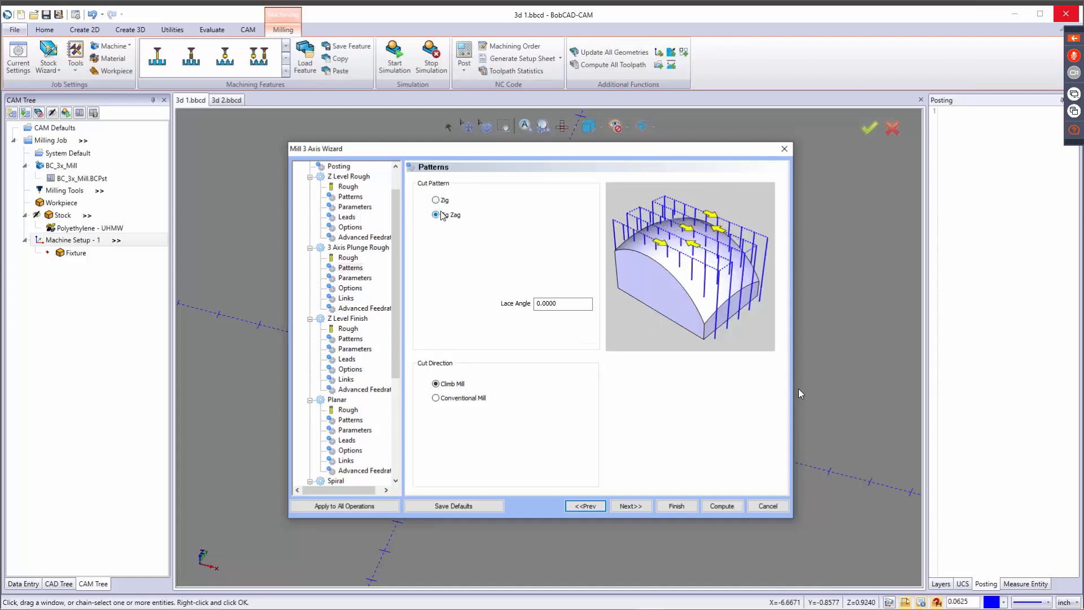
{"action": "double_click", "coordinate": [556, 306]}
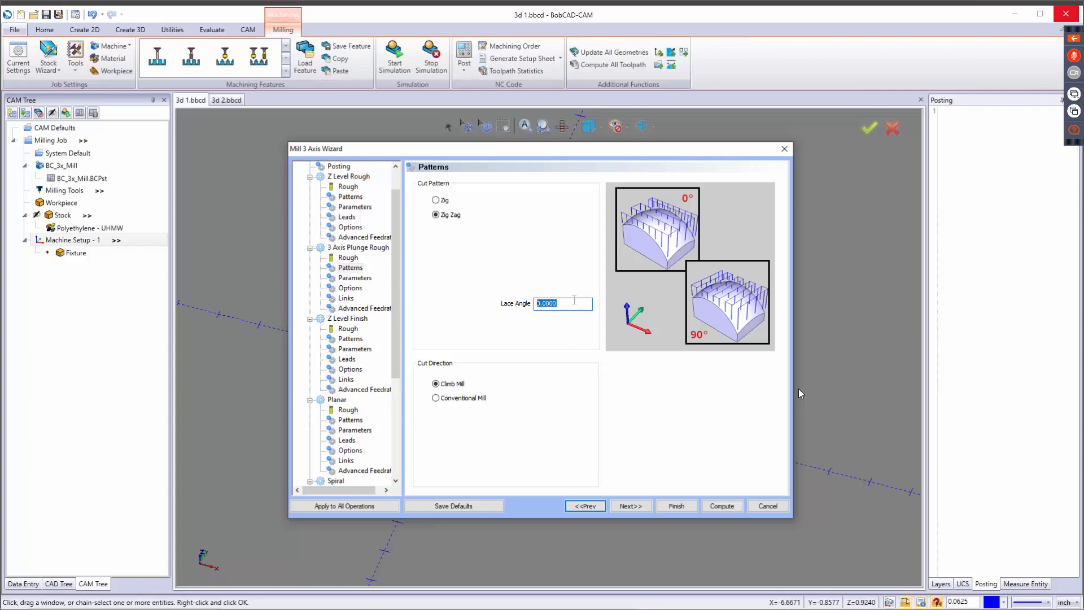
{"action": "type", "text": "90"}
{"action": "key", "text": "Tab"}
{"action": "left_click", "coordinate": [451, 383]}
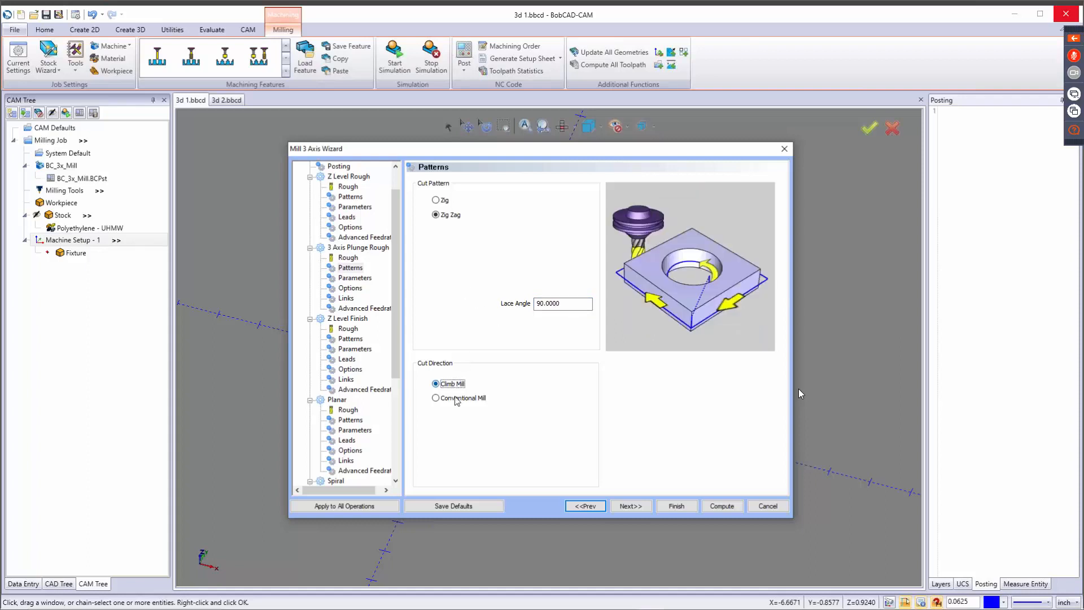
{"action": "left_click", "coordinate": [457, 398]}
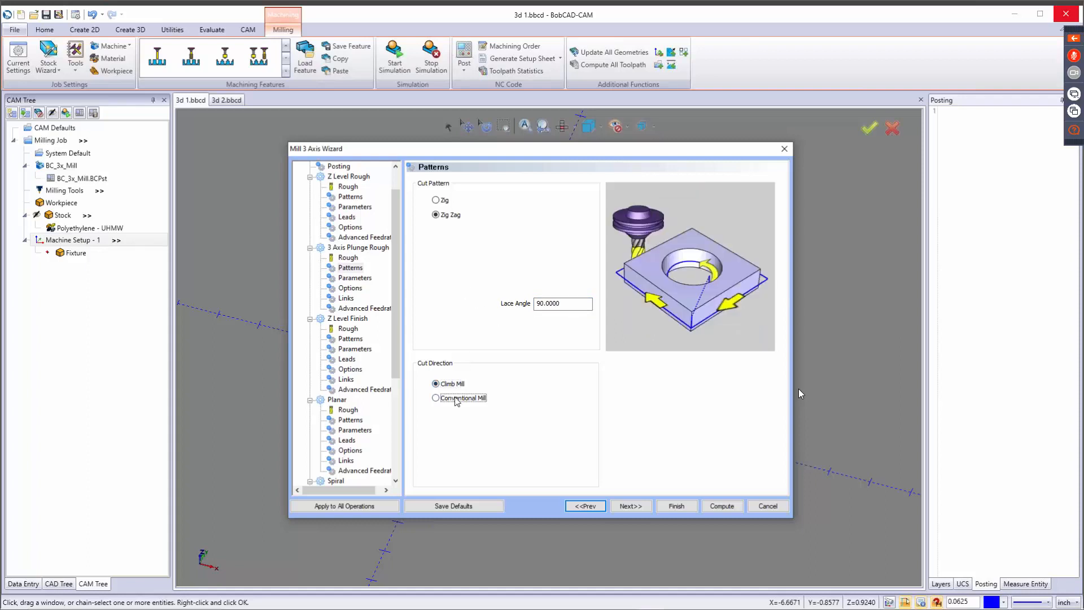
{"action": "left_click", "coordinate": [630, 506]}
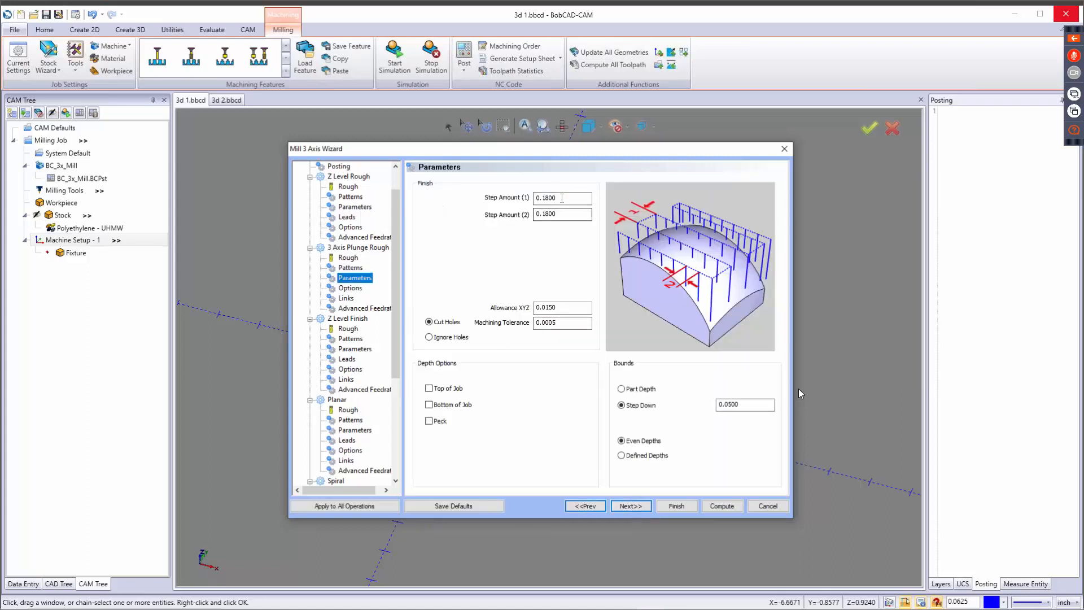
Review the step amounts, allowance and machining tolerance for 3 Axis Plunge Rough, and preview its Peck depth option.
{"action": "double_click", "coordinate": [562, 198]}
{"action": "double_click", "coordinate": [565, 214]}
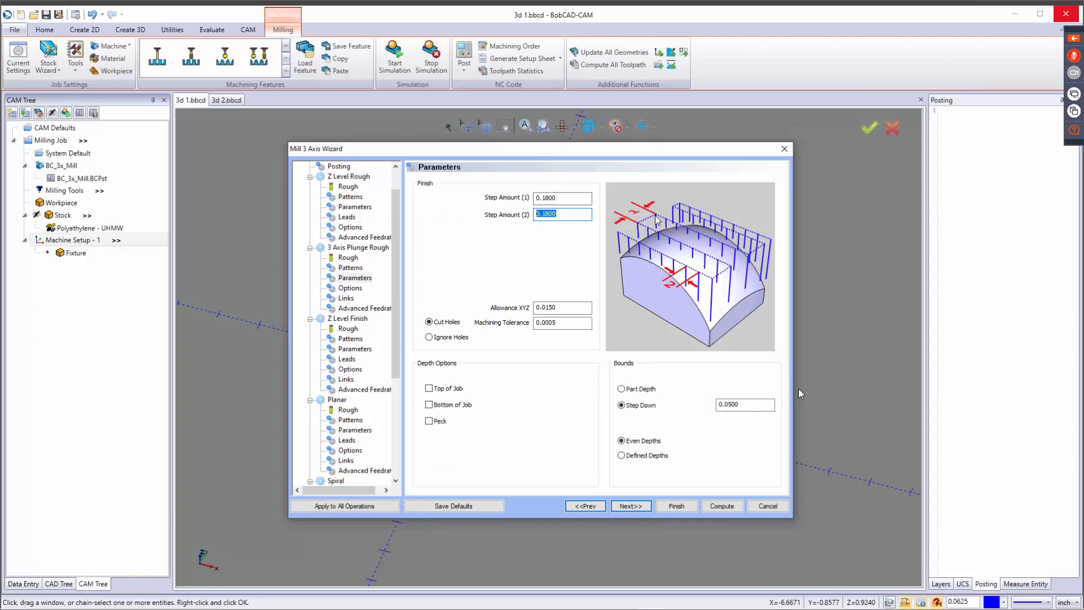
{"action": "double_click", "coordinate": [565, 307]}
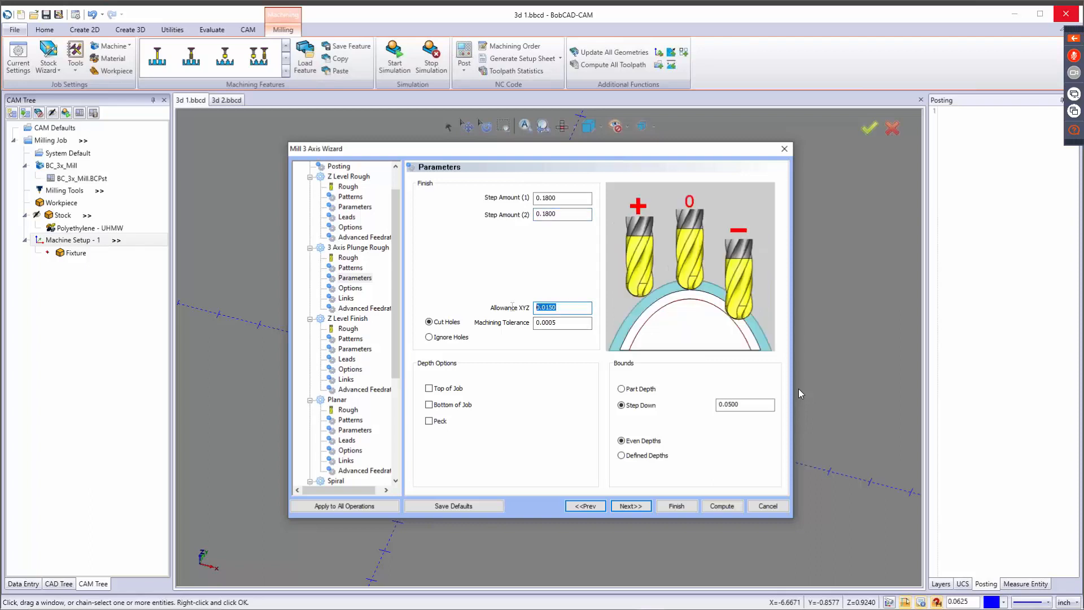
{"action": "double_click", "coordinate": [558, 322]}
{"action": "left_click", "coordinate": [439, 422]}
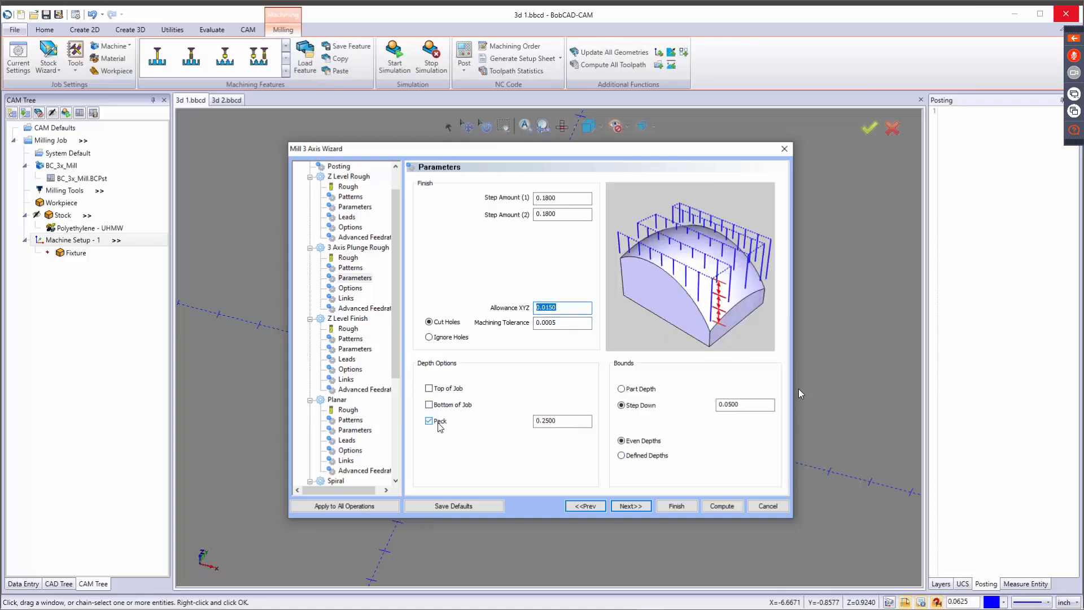
{"action": "left_click", "coordinate": [570, 421]}
Compare Part Depth with Step Down for 3 Axis Plunge Rough, set the step down to 0.1, and leave Peck off.
{"action": "left_click", "coordinate": [629, 388]}
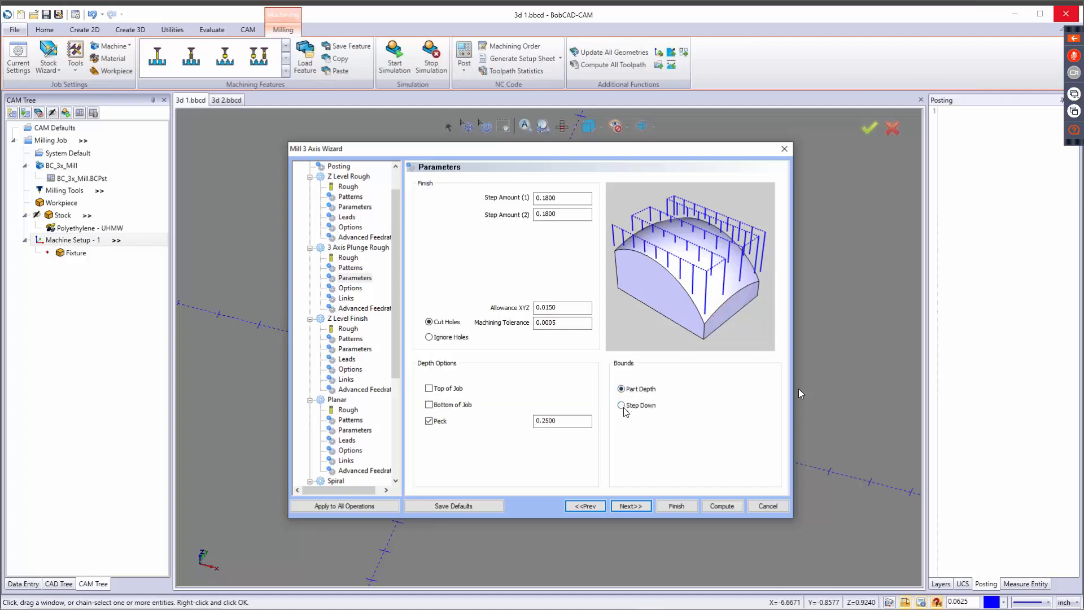
{"action": "left_click", "coordinate": [629, 407]}
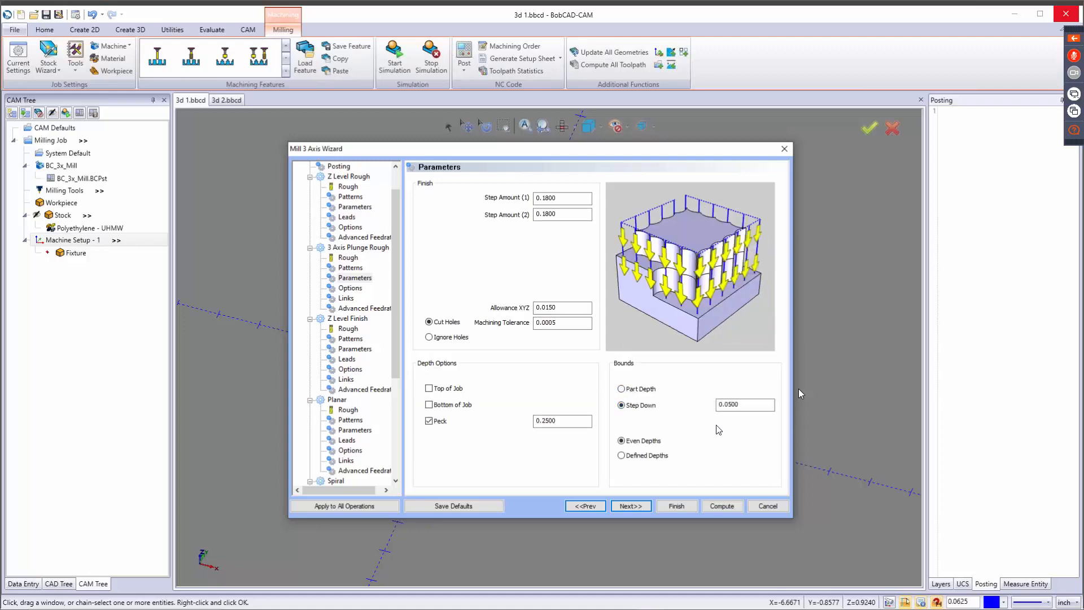
{"action": "left_click_drag", "start_coordinate": [766, 404], "coordinate": [699, 407]}
{"action": "type", "text": ".1"}
{"action": "key", "text": "Tab"}
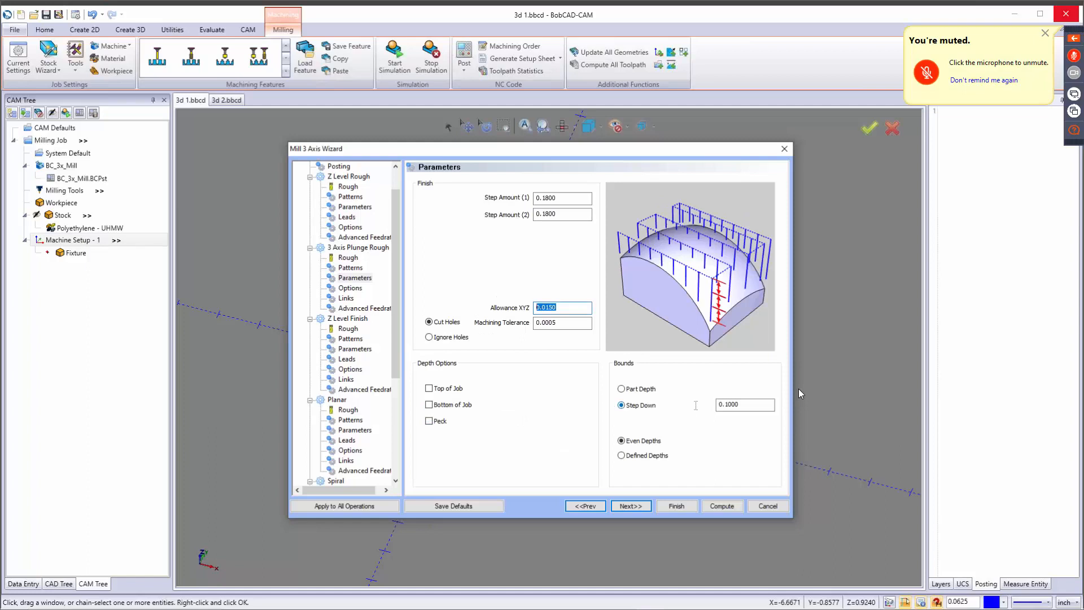
{"action": "left_click", "coordinate": [751, 404]}
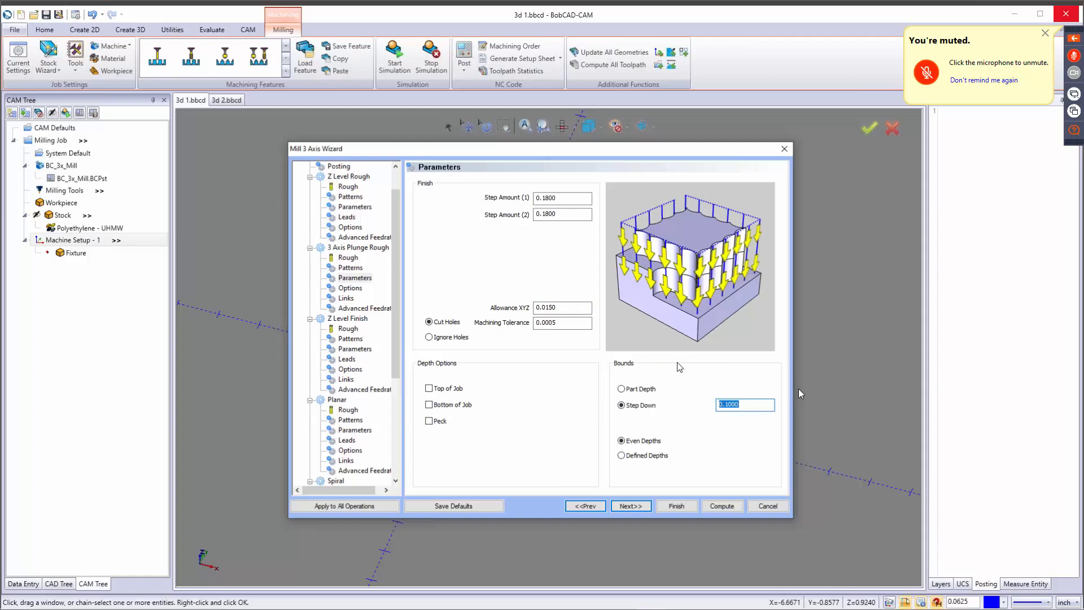
{"action": "left_click", "coordinate": [647, 510]}
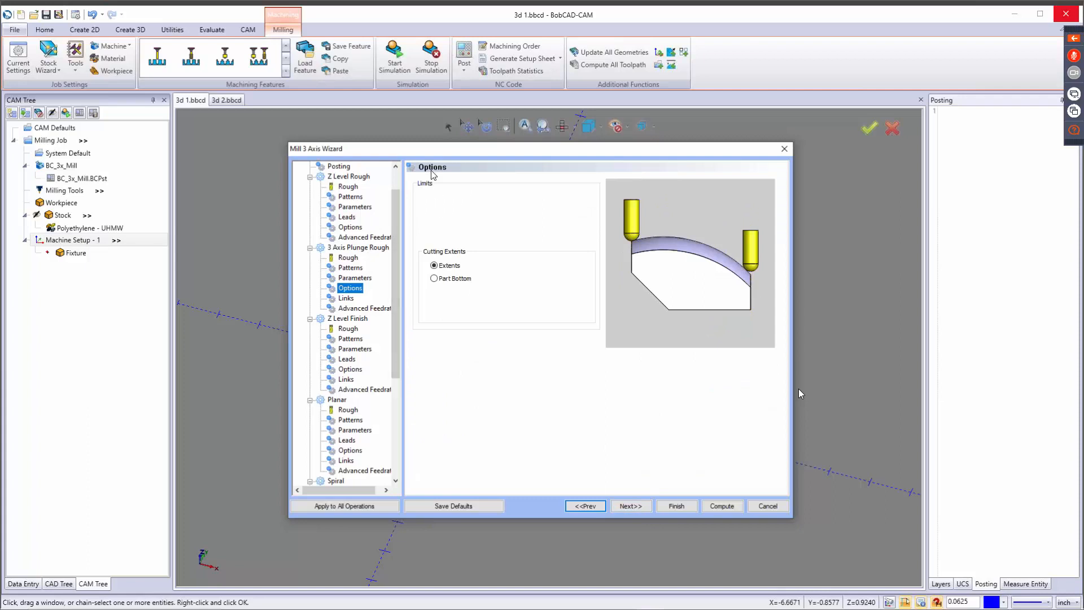
Preview the Part Bottom cutting extents for 3 Axis Plunge Rough, keep Extents, and proceed to the Z Level Finish tool settings.
{"action": "left_click", "coordinate": [439, 262]}
{"action": "left_click", "coordinate": [455, 278]}
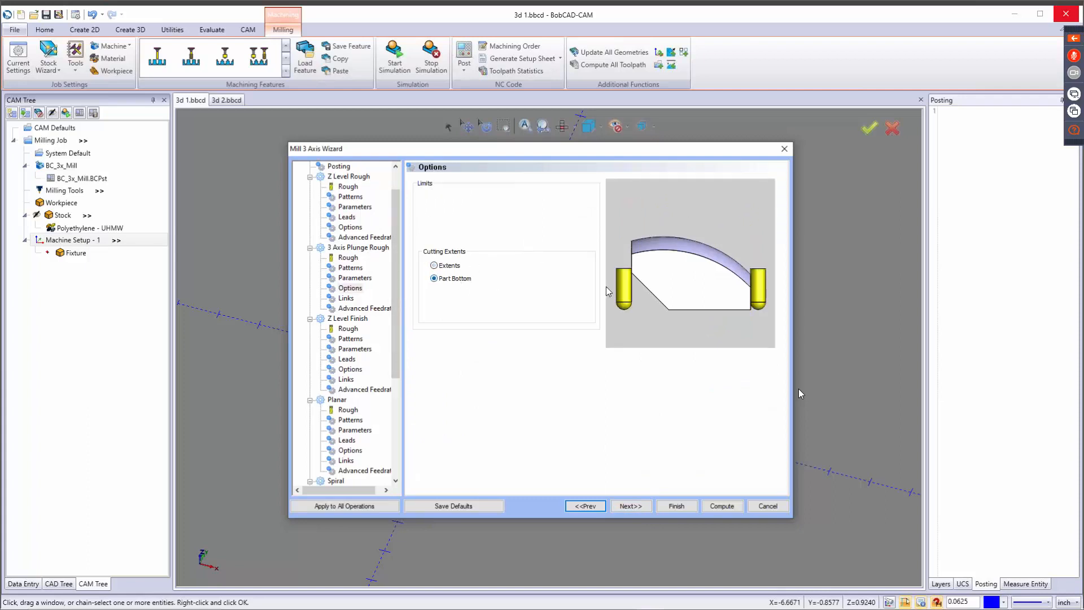
{"action": "left_click", "coordinate": [437, 266]}
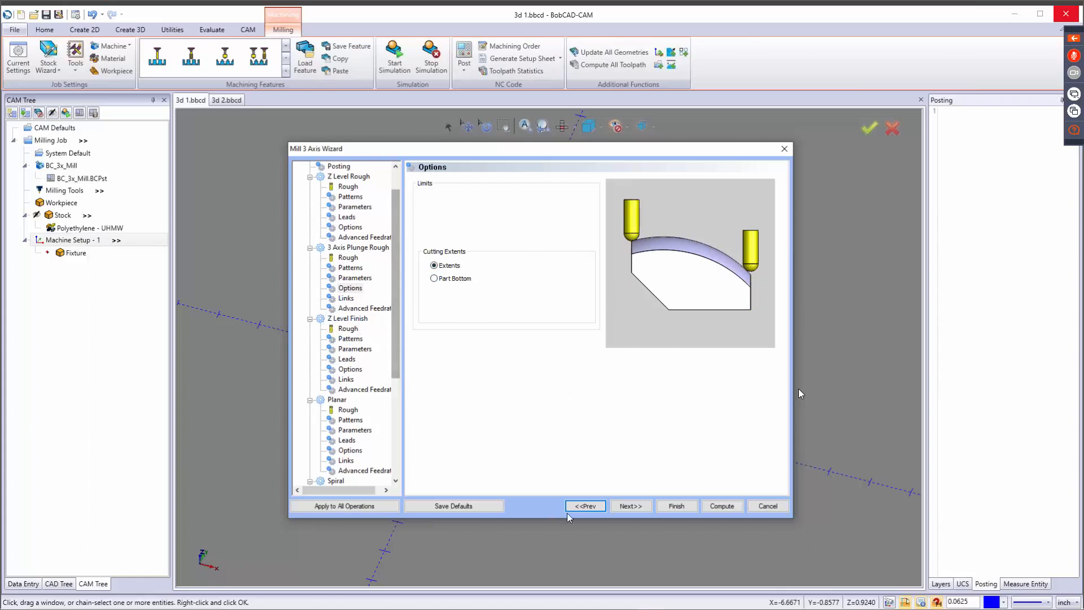
{"action": "left_click", "coordinate": [631, 506]}
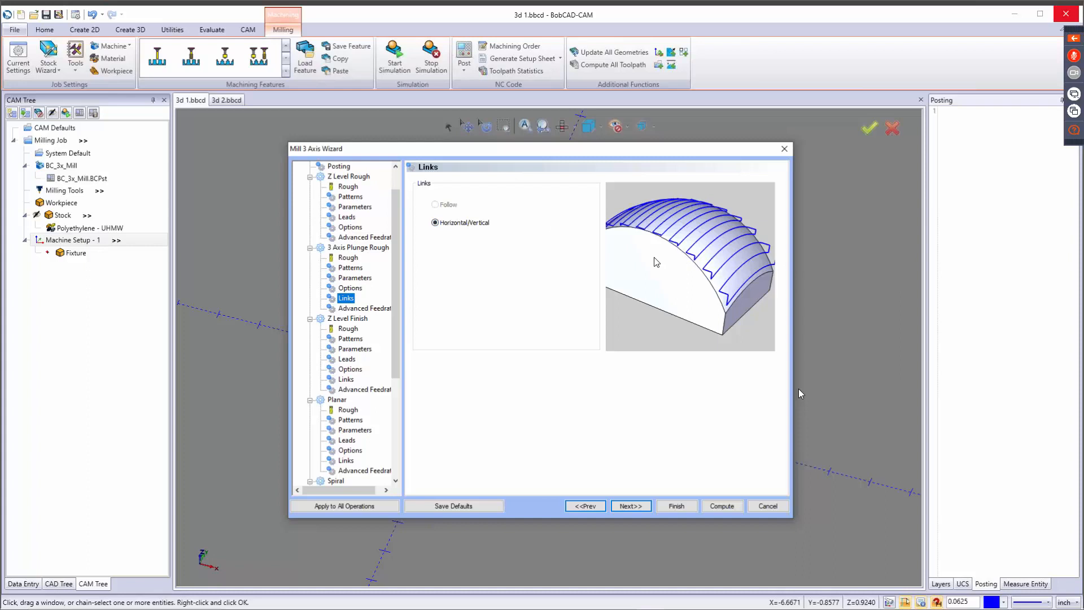
{"action": "left_click", "coordinate": [632, 506]}
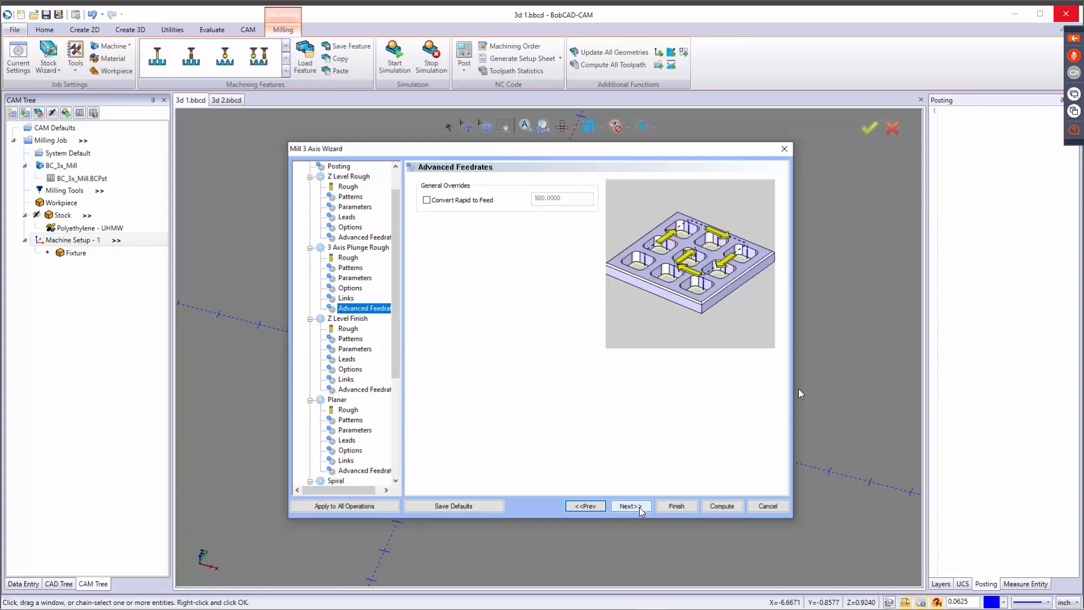
{"action": "left_click", "coordinate": [639, 508]}
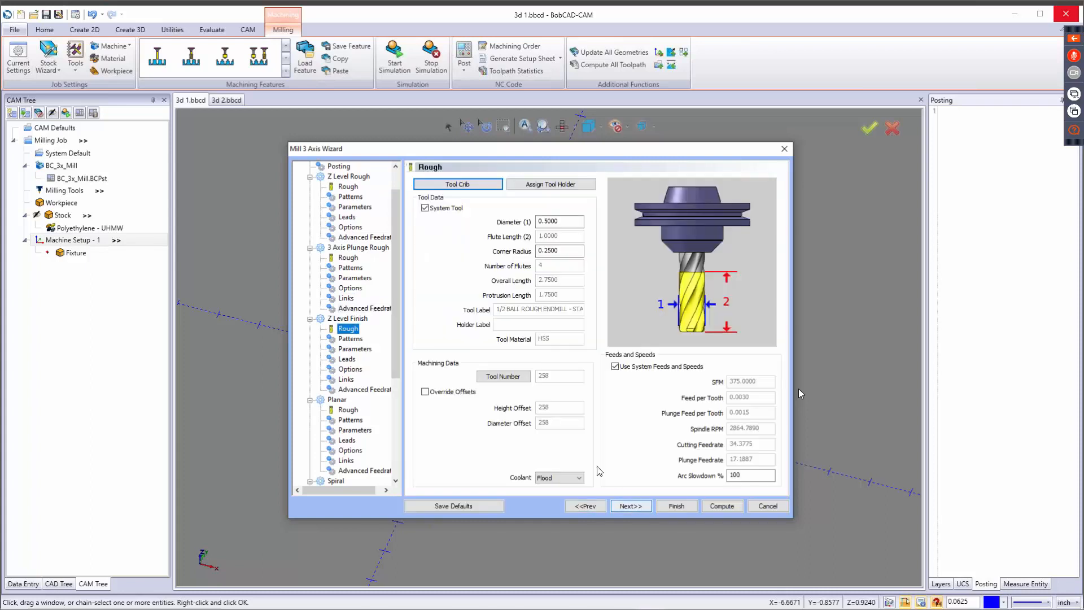
Add the 1/4 BALL ENDMILL - STANDARD from the tool library as an ENDMILL FINISH tool and assign it to Z Level Finish.
{"action": "left_click", "coordinate": [457, 185]}
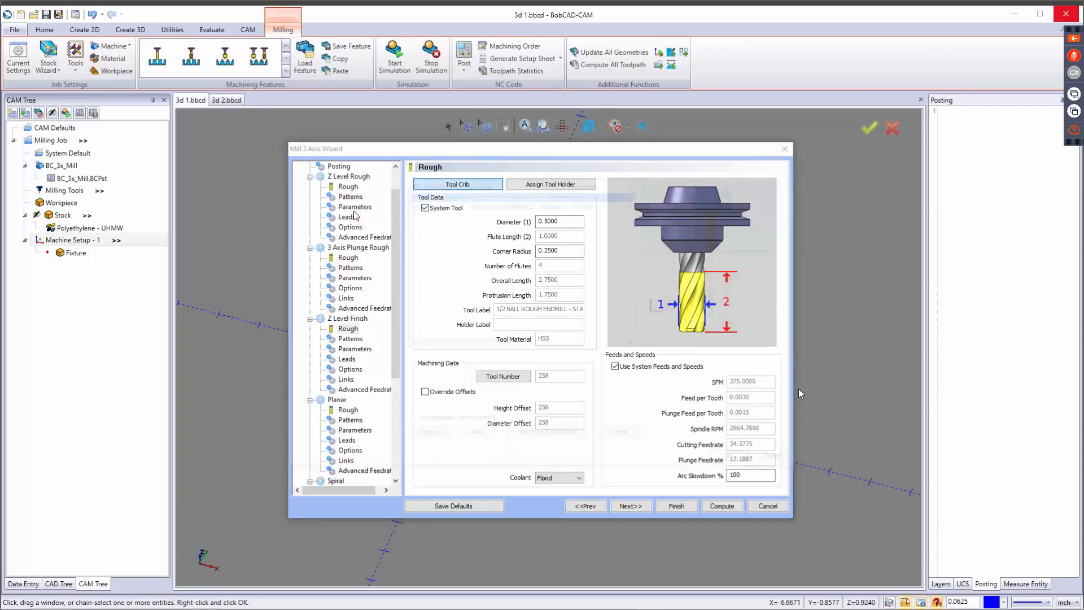
{"action": "left_click", "coordinate": [352, 191]}
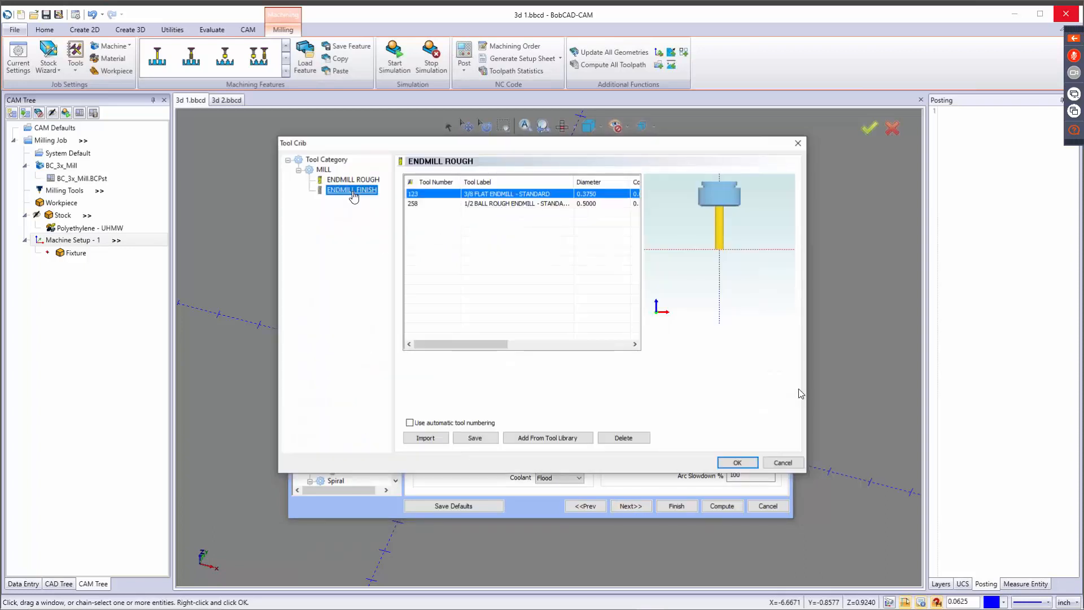
{"action": "left_click", "coordinate": [568, 439]}
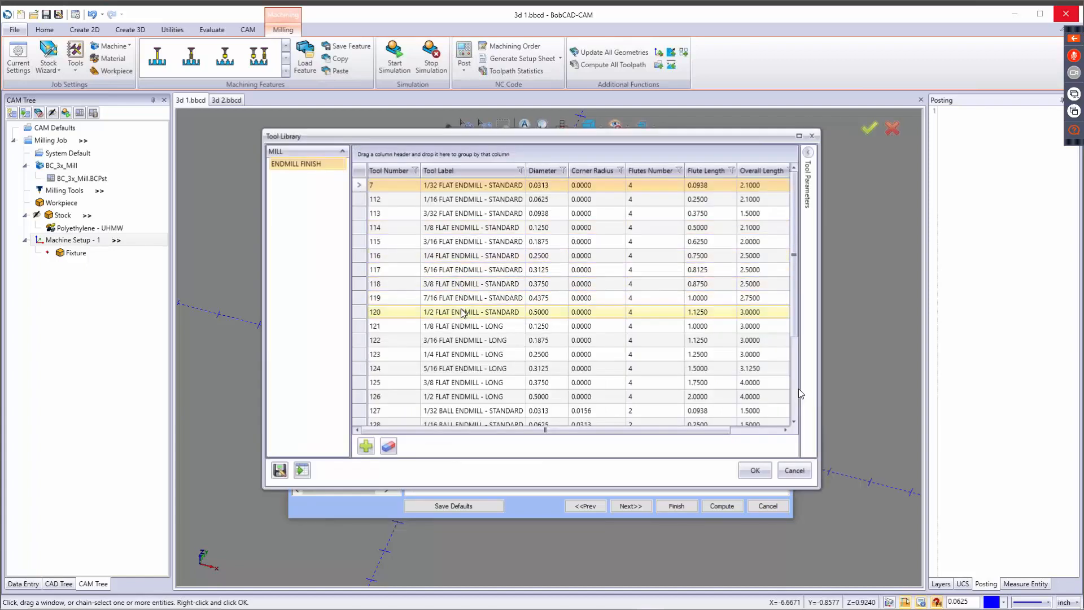
{"action": "left_click", "coordinate": [470, 170]}
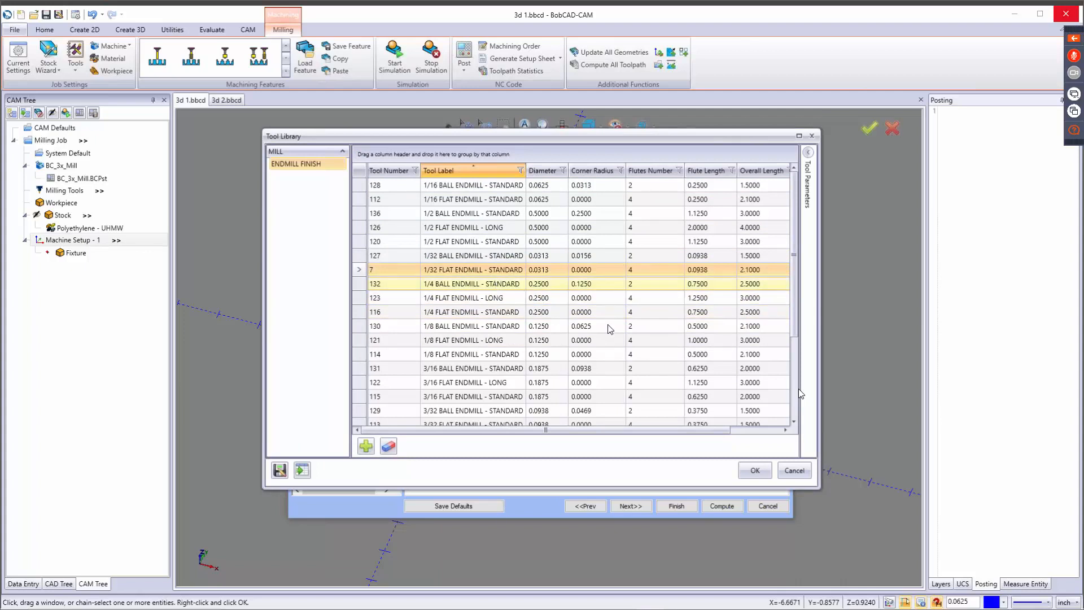
{"action": "left_click", "coordinate": [543, 284]}
{"action": "left_click", "coordinate": [749, 472]}
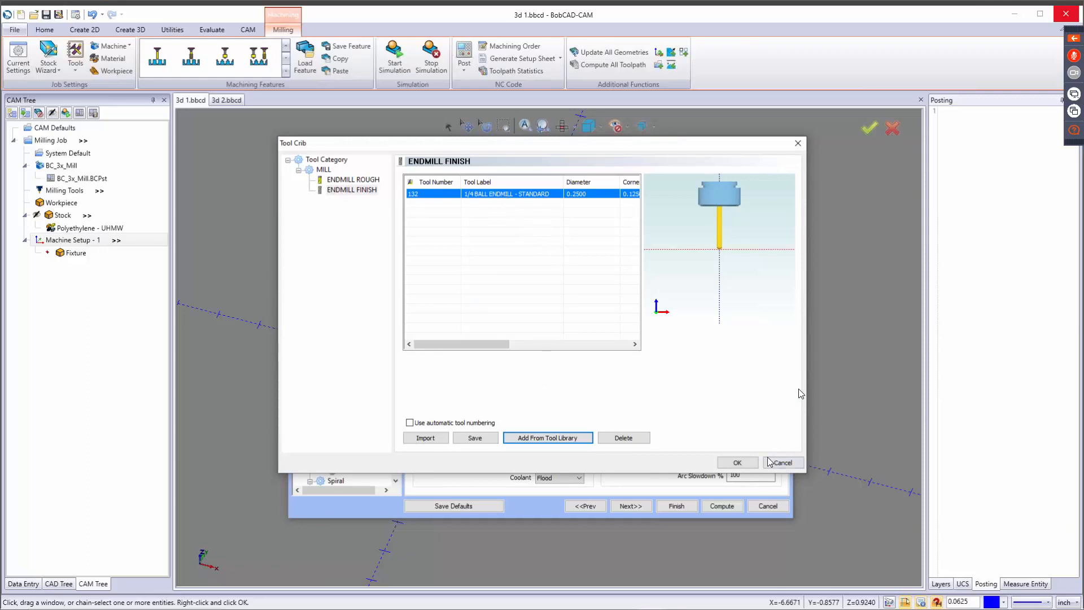
{"action": "left_click", "coordinate": [741, 463]}
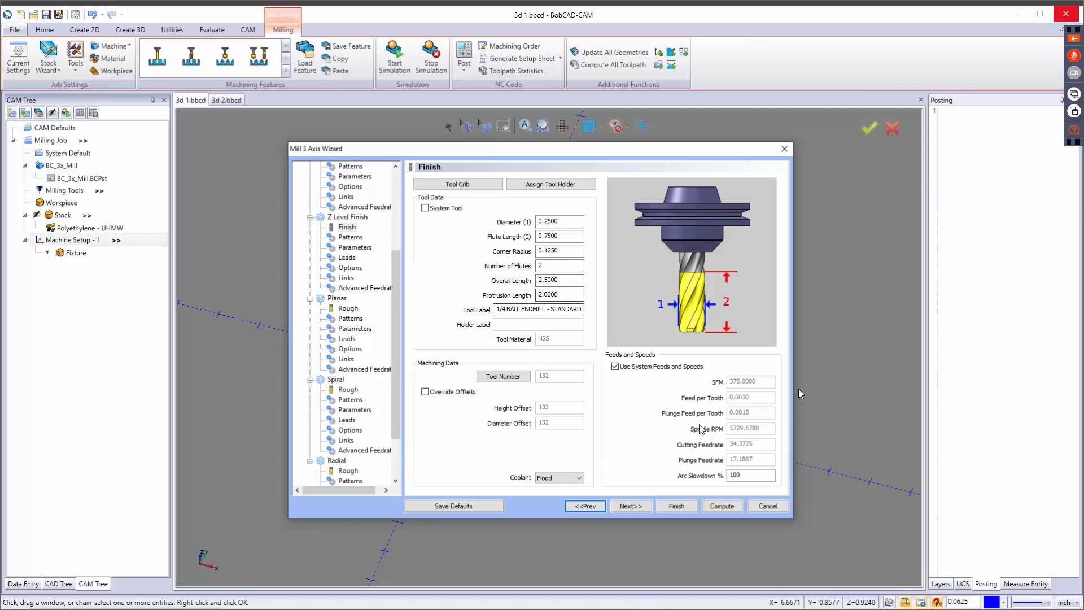
{"action": "left_click", "coordinate": [628, 507]}
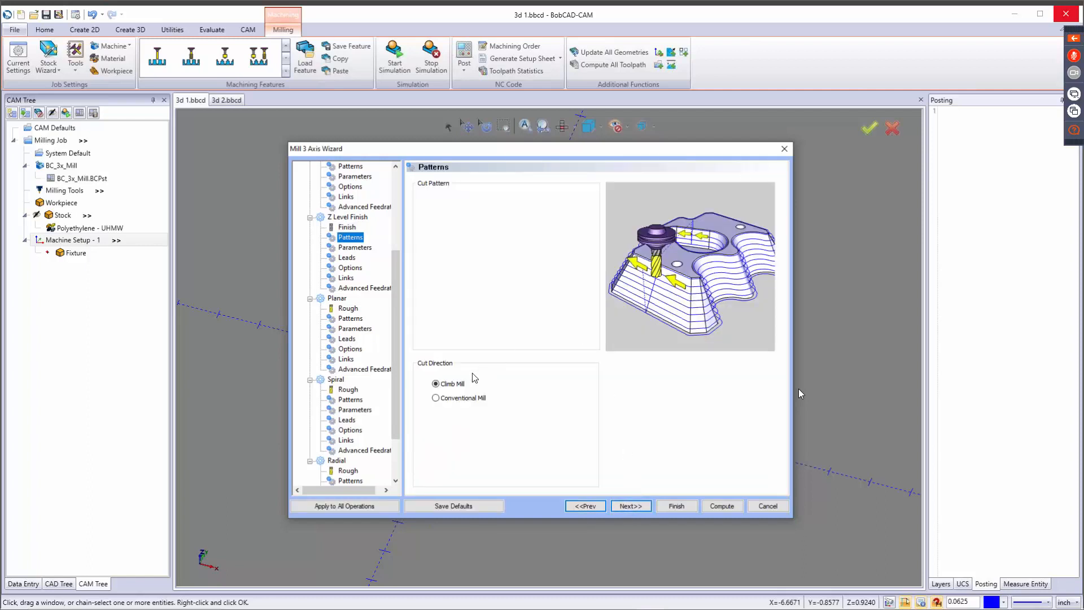
Set the Z Level Finish cut direction to Conventional Mill and review its depth parameters, leaving Skip First Cut off.
{"action": "left_click", "coordinate": [451, 384]}
{"action": "left_click", "coordinate": [460, 399]}
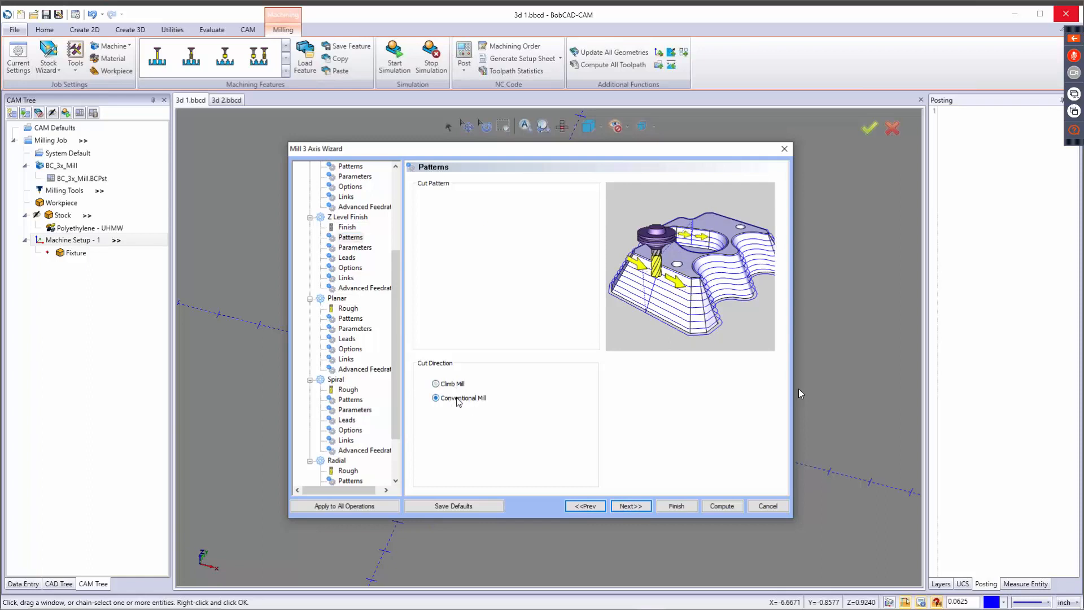
{"action": "left_click", "coordinate": [631, 507]}
{"action": "key", "text": "Tab"}
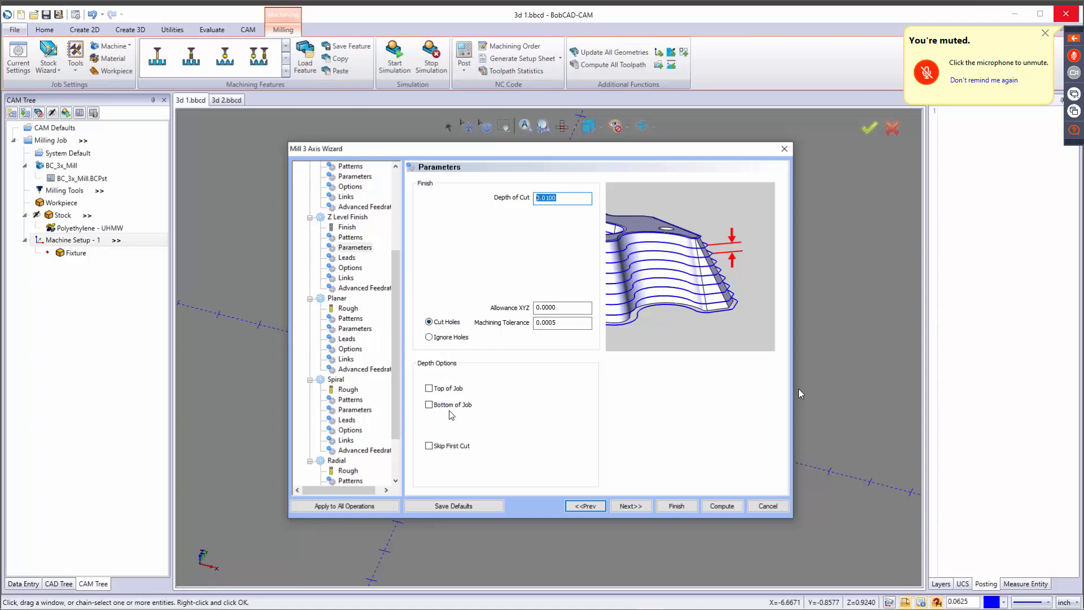
{"action": "left_click", "coordinate": [454, 446]}
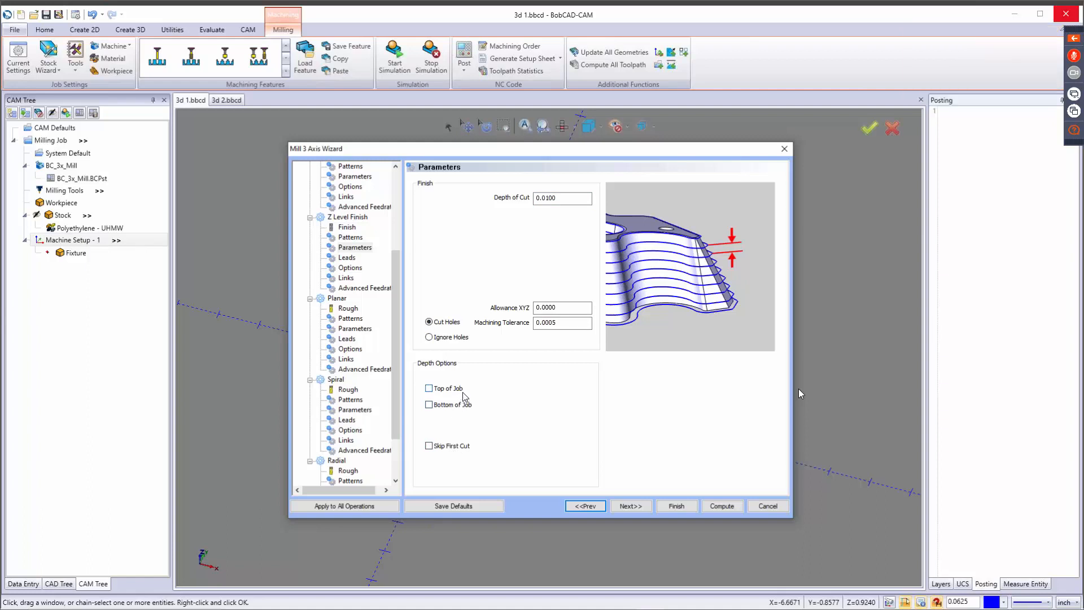
{"action": "left_click", "coordinate": [642, 506]}
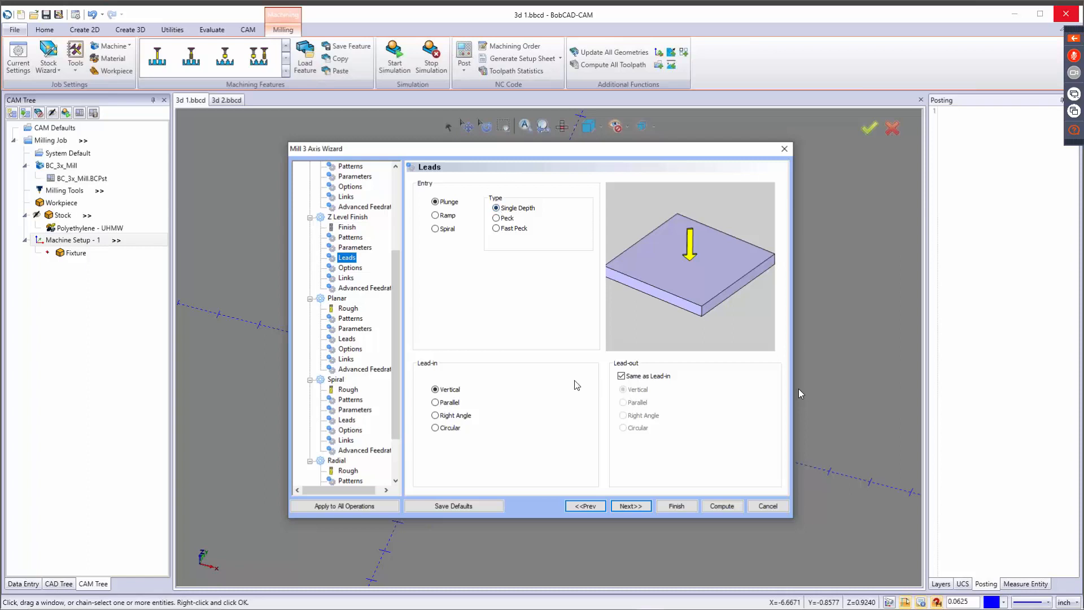
Give Z Level Finish a Circular lead-in and a separate Vertical lead-out, previewing the Right Angle lead-in first.
{"action": "left_click", "coordinate": [447, 416]}
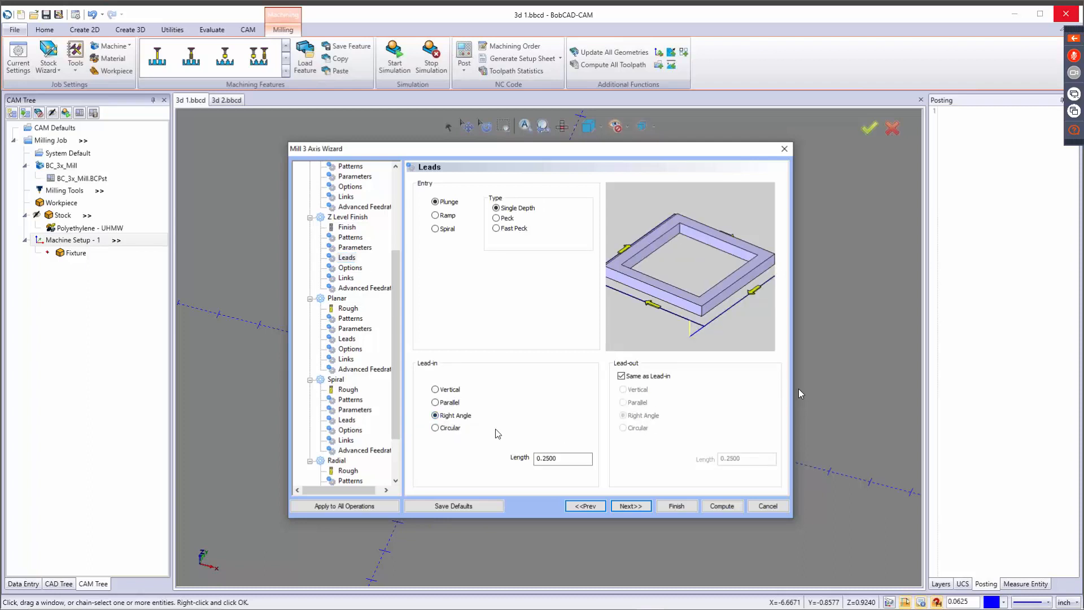
{"action": "left_click", "coordinate": [448, 429]}
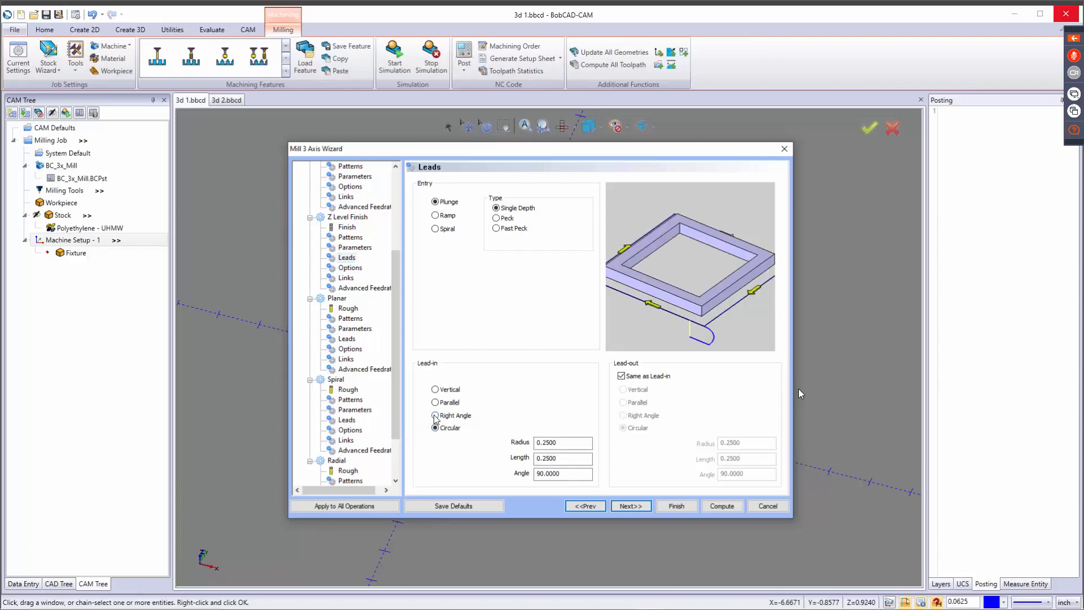
{"action": "left_click", "coordinate": [622, 376]}
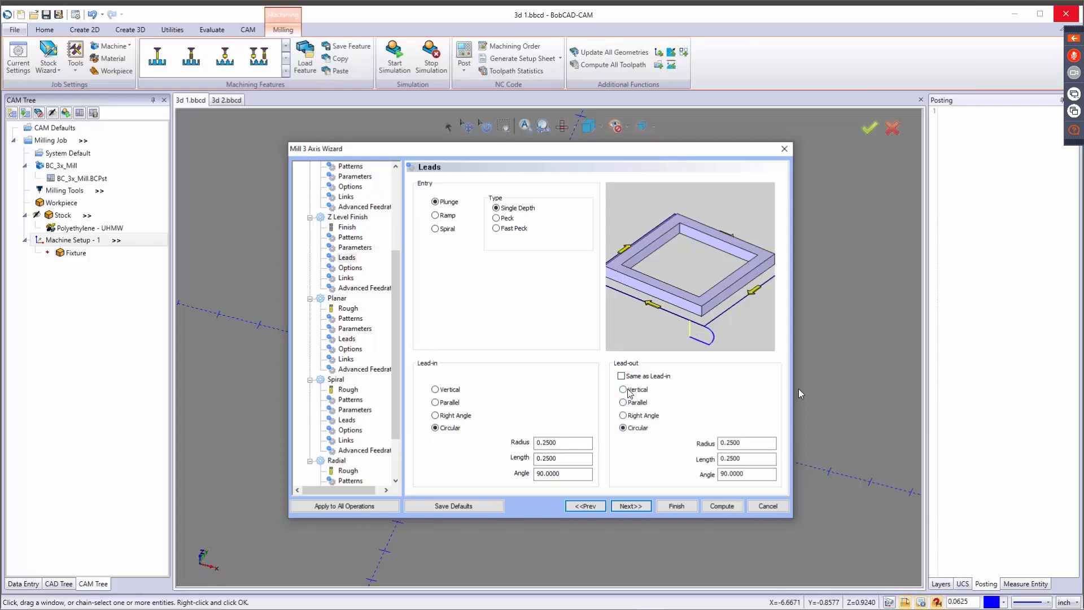
{"action": "left_click", "coordinate": [624, 390]}
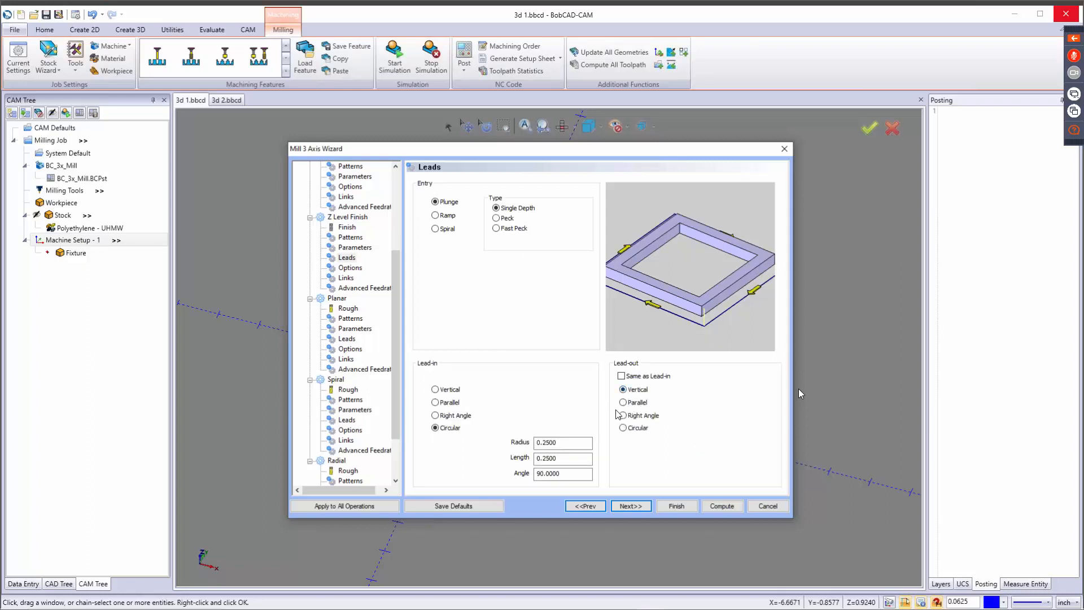
Preview the Inner Most Only and Outer Most Only cutting extents for Z Level Finish, keeping All and calculation from Tool Tip.
{"action": "left_click", "coordinate": [630, 506]}
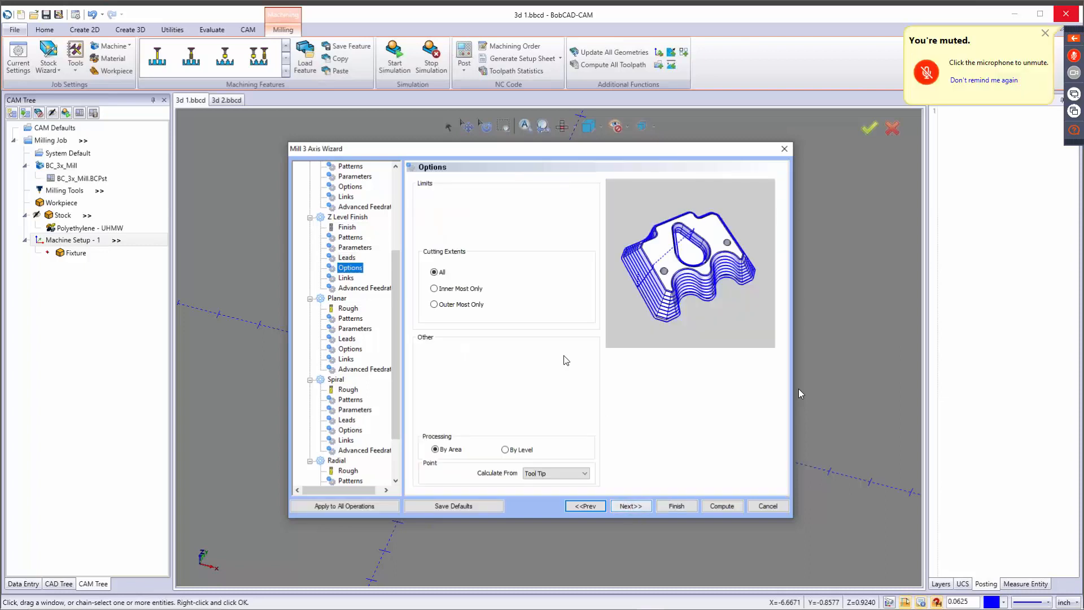
{"action": "left_click", "coordinate": [455, 291]}
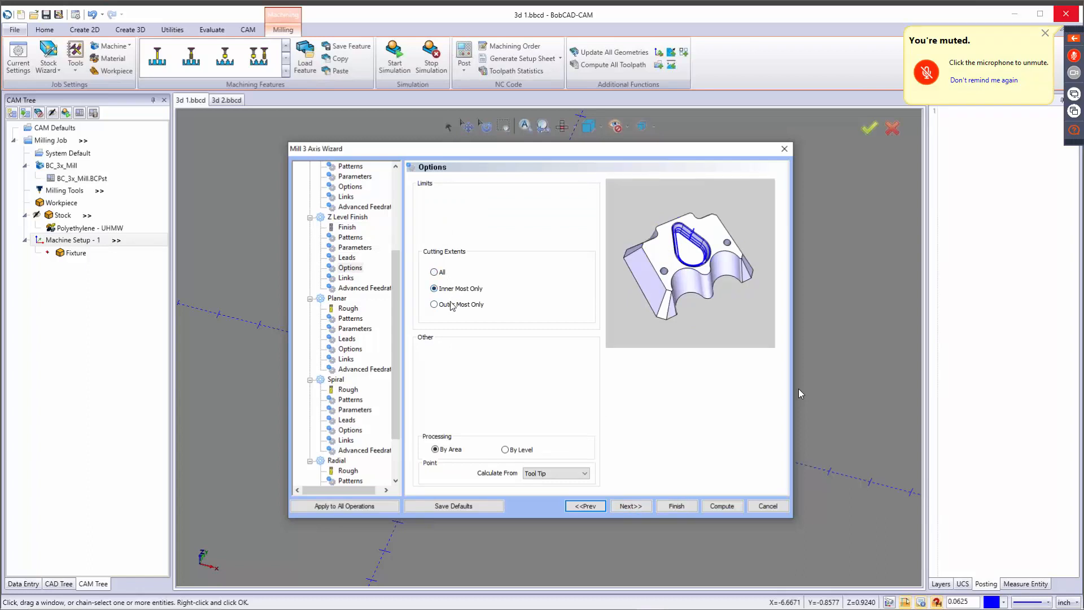
{"action": "left_click", "coordinate": [452, 305]}
{"action": "left_click", "coordinate": [443, 275]}
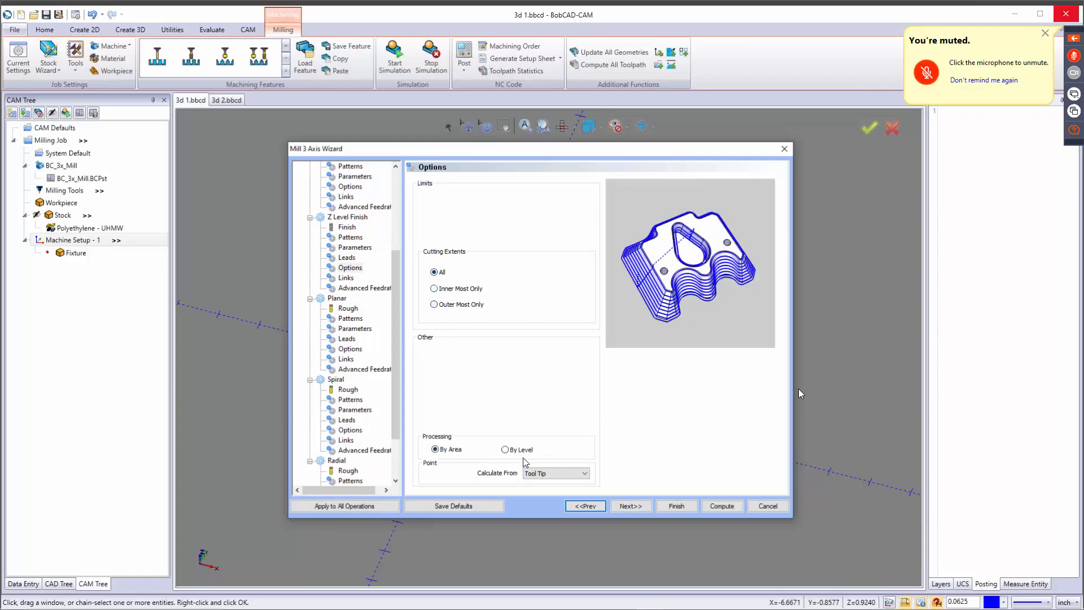
{"action": "left_click", "coordinate": [546, 477]}
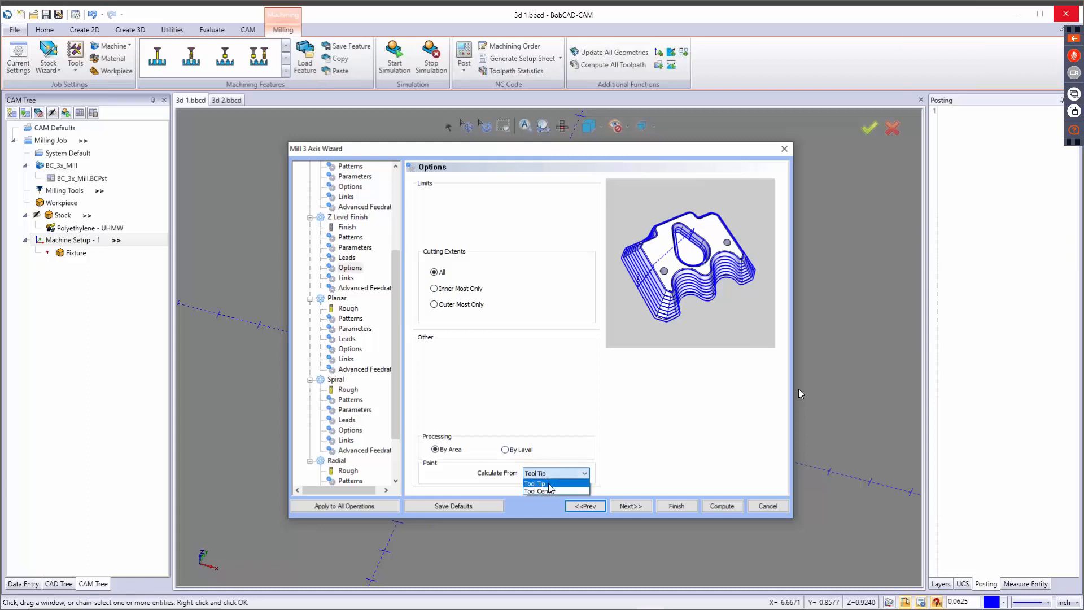
{"action": "left_click", "coordinate": [650, 458]}
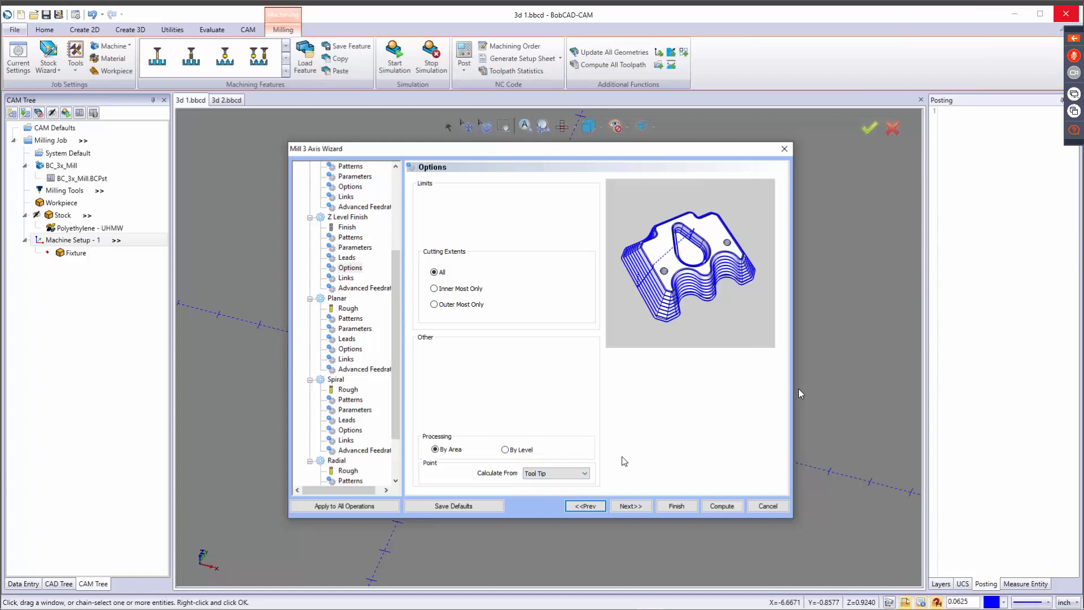
Preview the Horizontal/Vertical, Spiral, Retract and S-Link link types for Z Level Finish, then return to Follow.
{"action": "left_click", "coordinate": [631, 506]}
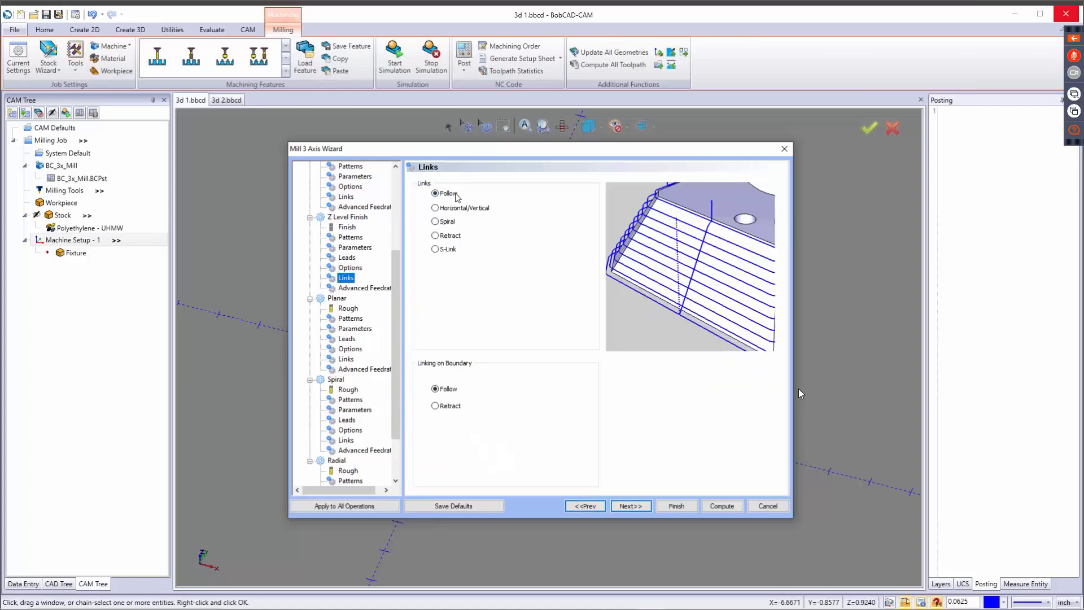
{"action": "left_click", "coordinate": [458, 195]}
{"action": "left_click", "coordinate": [454, 209]}
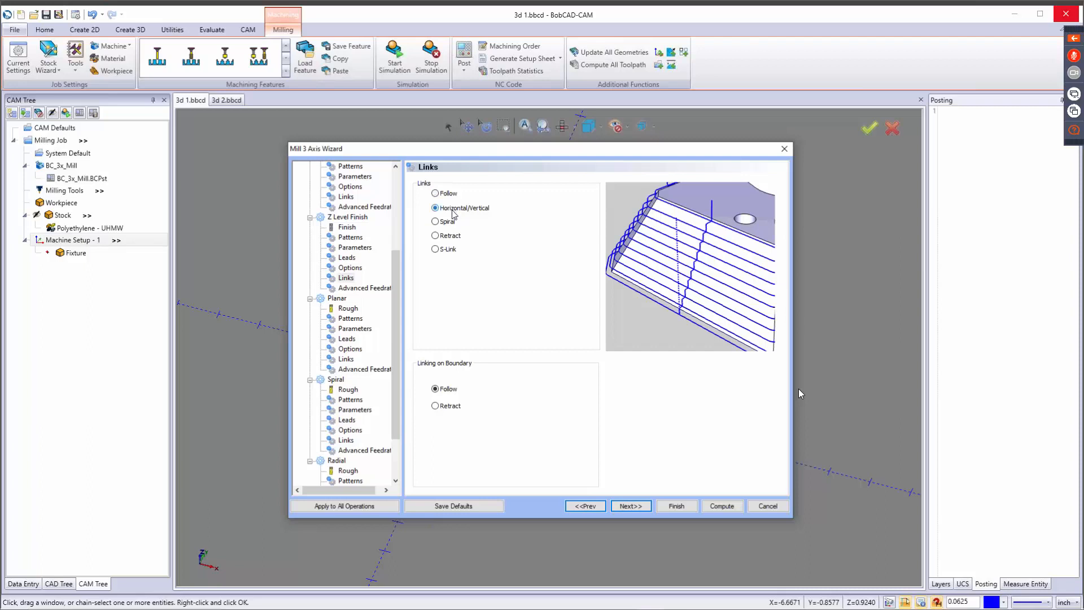
{"action": "left_click", "coordinate": [452, 223]}
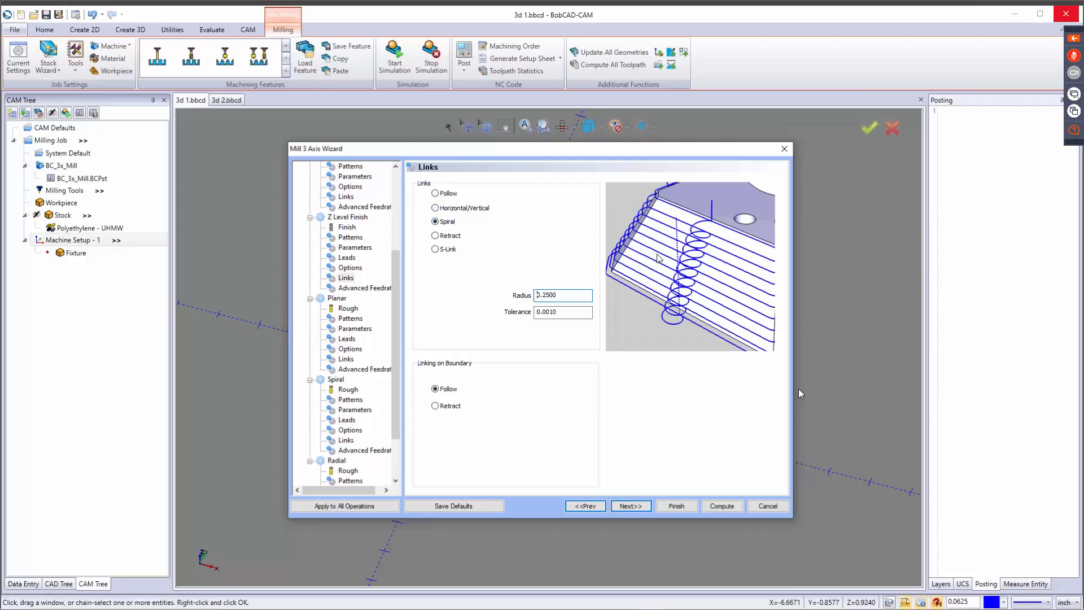
{"action": "left_click", "coordinate": [452, 235]}
{"action": "left_click", "coordinate": [445, 252]}
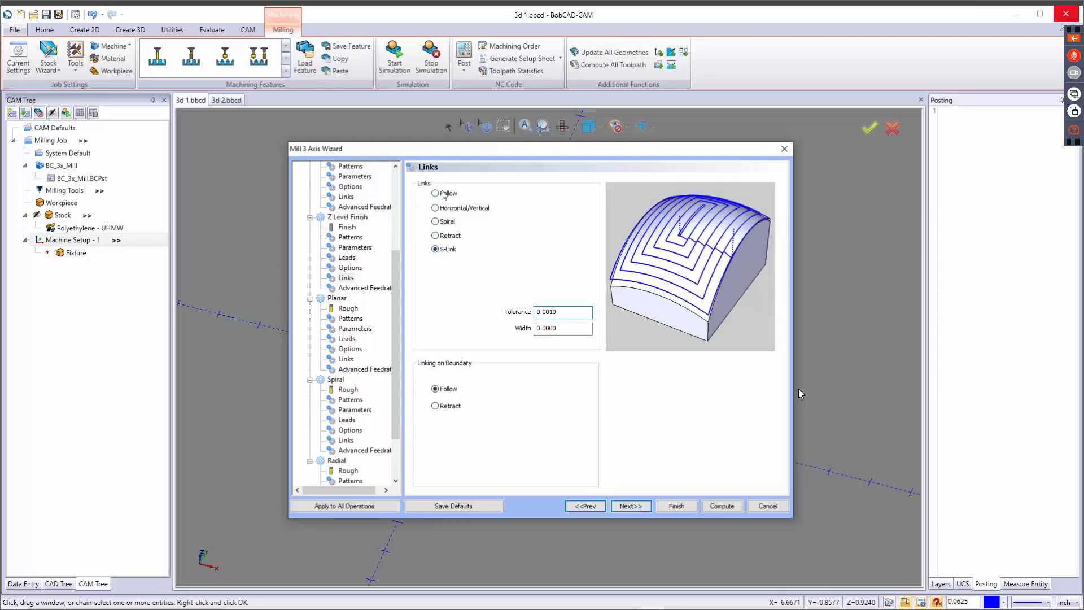
{"action": "left_click", "coordinate": [444, 194]}
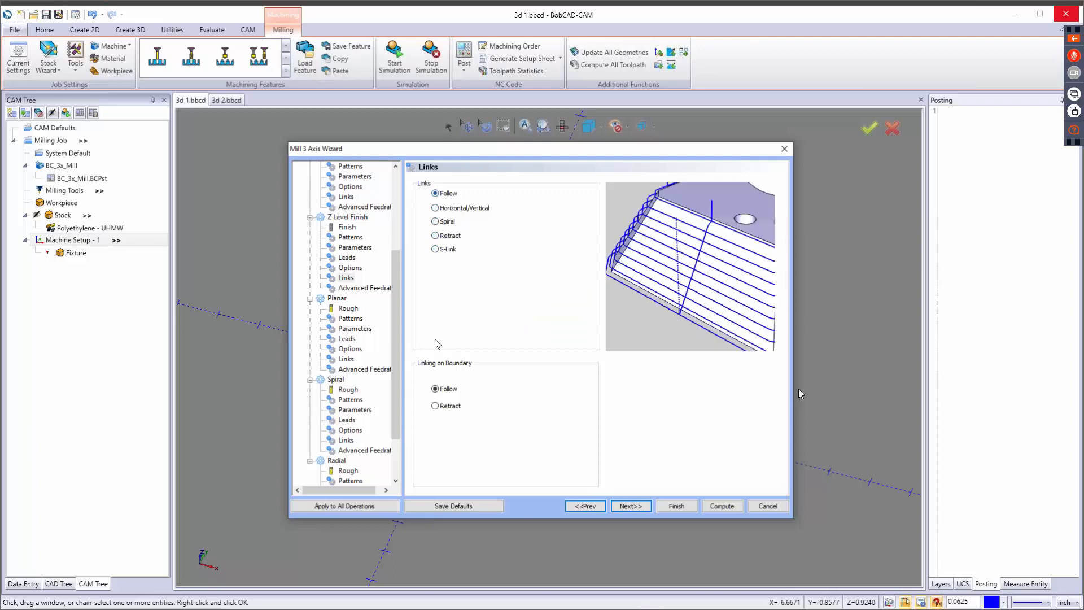
Preview Retract for Z Level Finish's linking on boundary, restore Follow, and proceed to the advanced feedrates.
{"action": "left_click", "coordinate": [440, 395]}
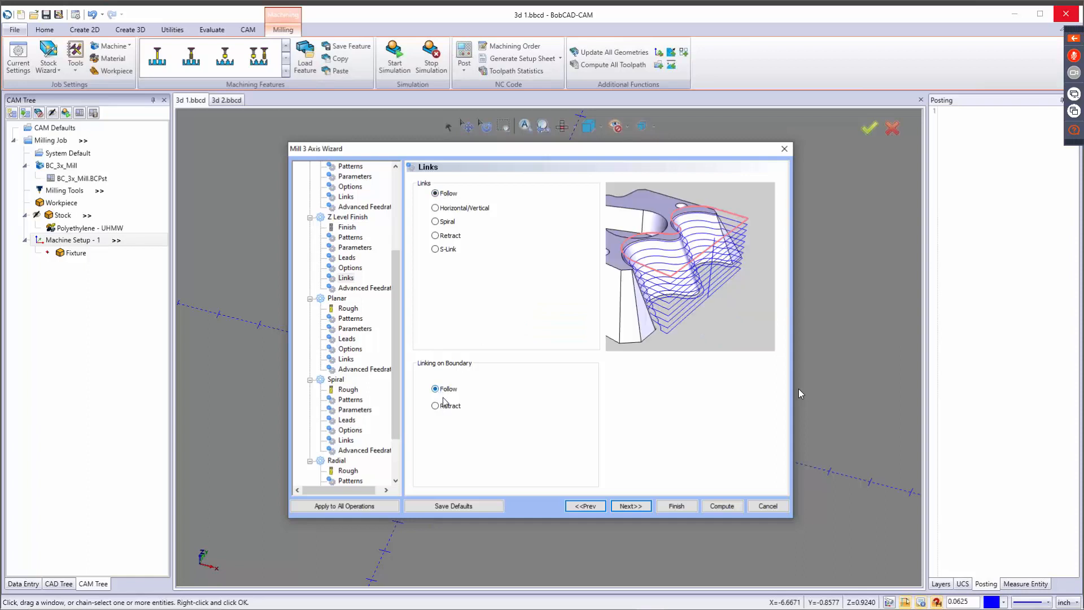
{"action": "left_click", "coordinate": [445, 407]}
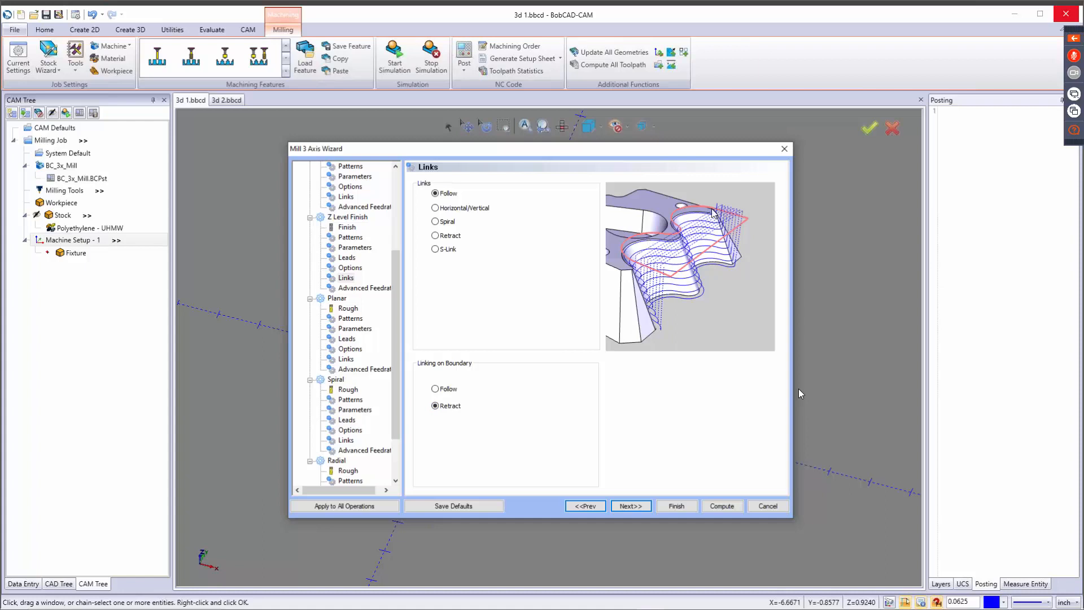
{"action": "left_click", "coordinate": [436, 389]}
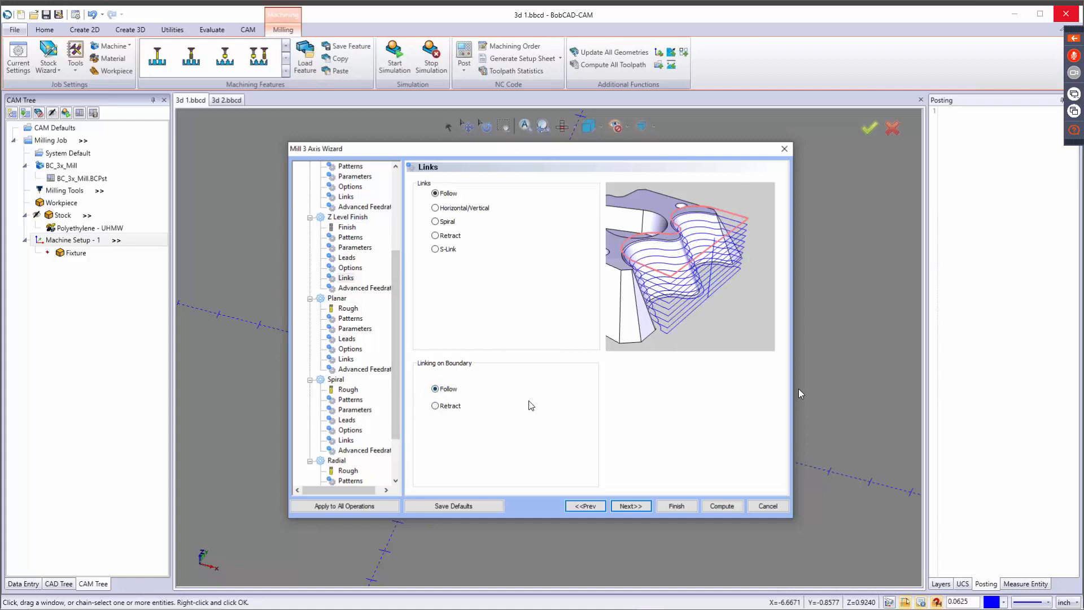
{"action": "left_click", "coordinate": [626, 507]}
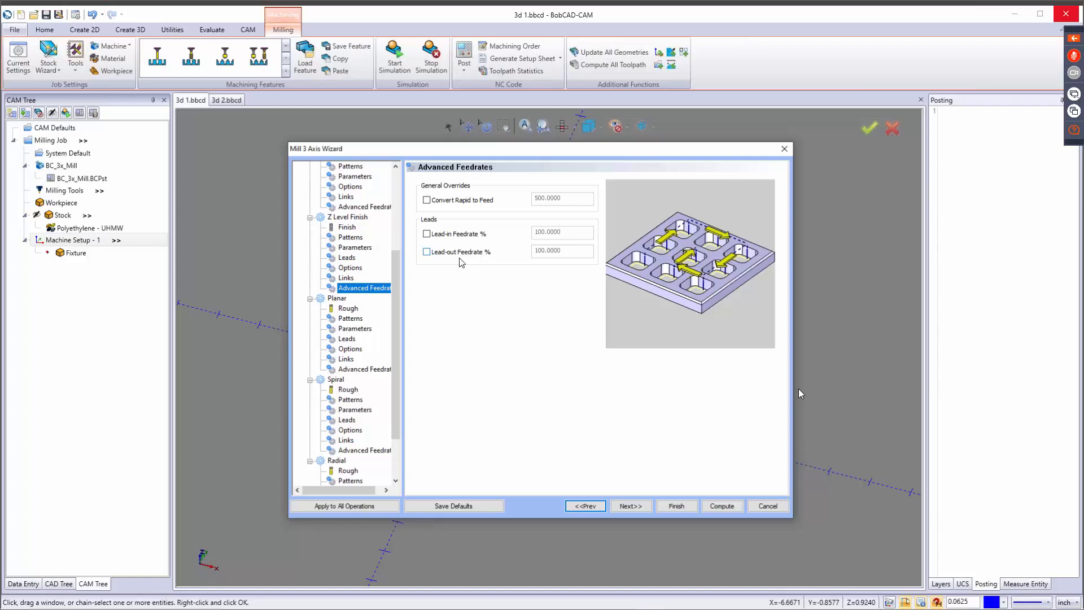
Assign the 1/4 BALL ENDMILL - STANDARD finishing tool from the tool crib to the Planar operation.
{"action": "left_click", "coordinate": [631, 507]}
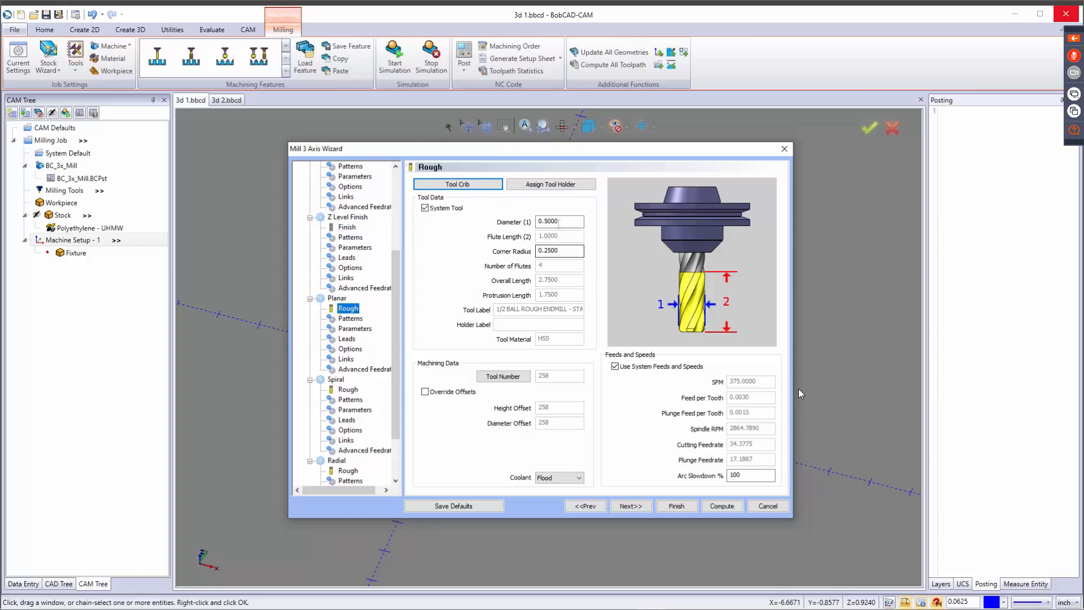
{"action": "left_click", "coordinate": [478, 185]}
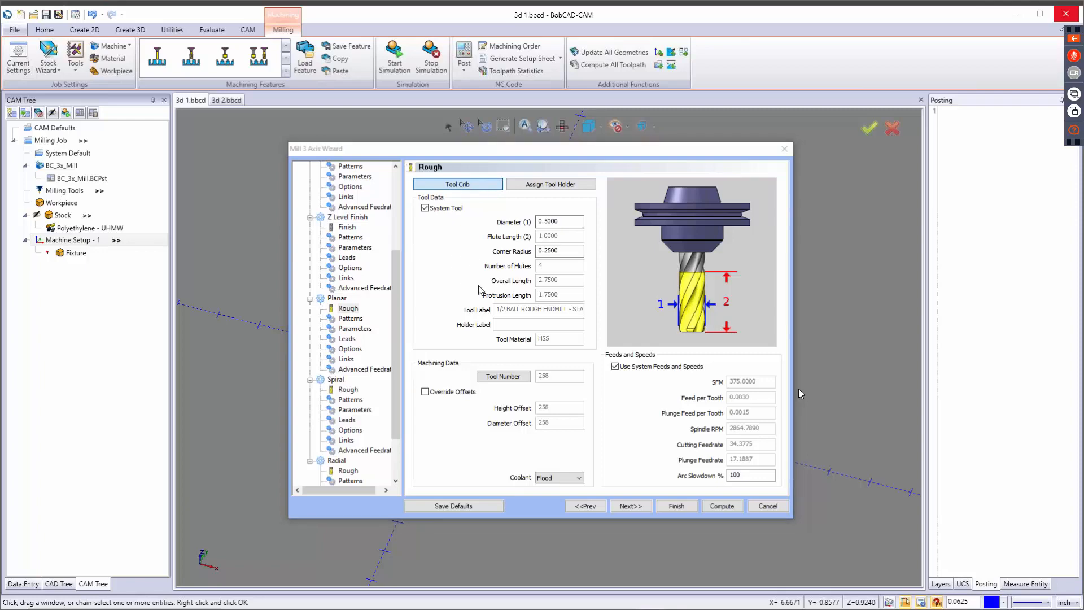
{"action": "left_click", "coordinate": [363, 196]}
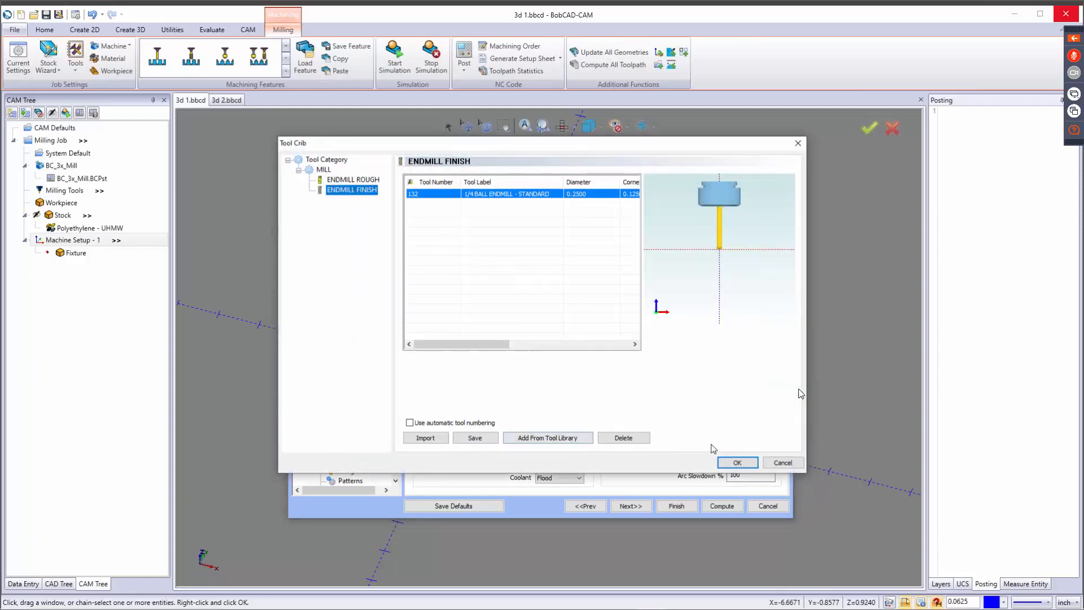
{"action": "left_click", "coordinate": [736, 461]}
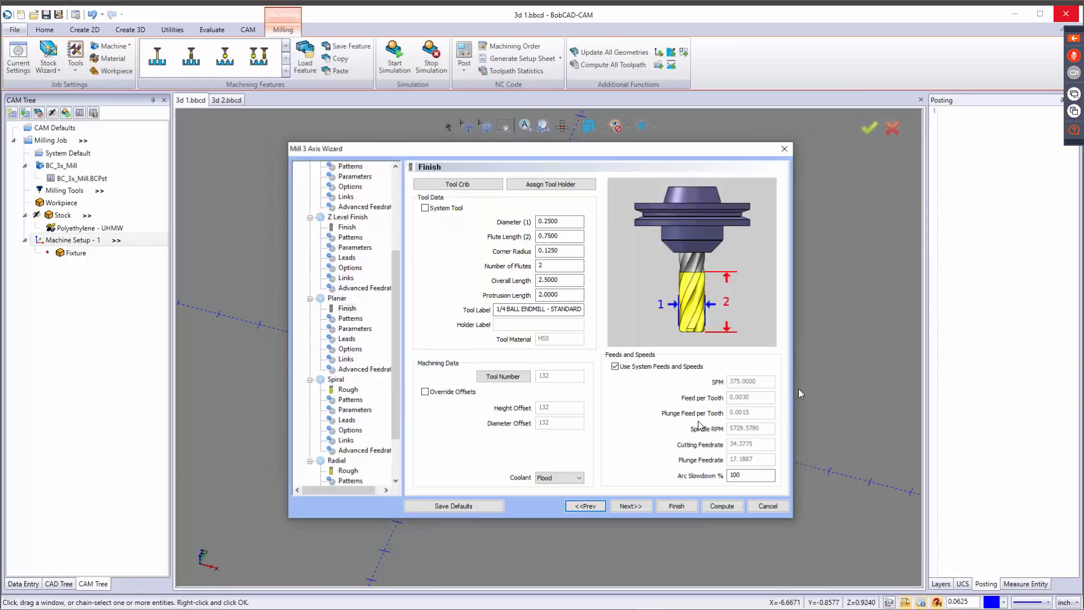
Set the Planar lace angle to 0, keeping the Zig Zag pattern and the Climb Mill cut direction.
{"action": "left_click", "coordinate": [628, 506]}
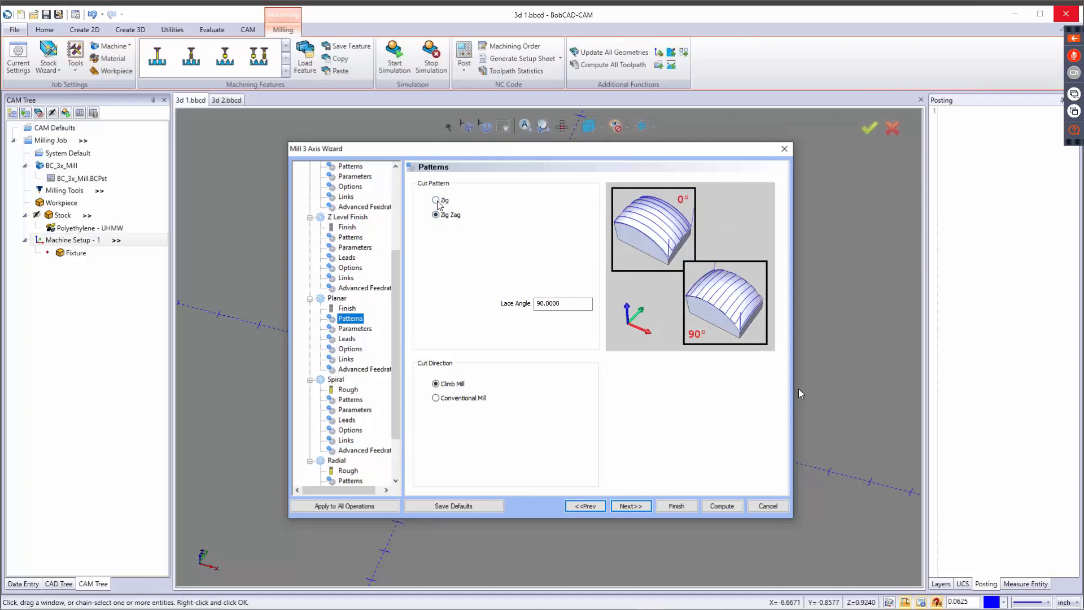
{"action": "double_click", "coordinate": [577, 305]}
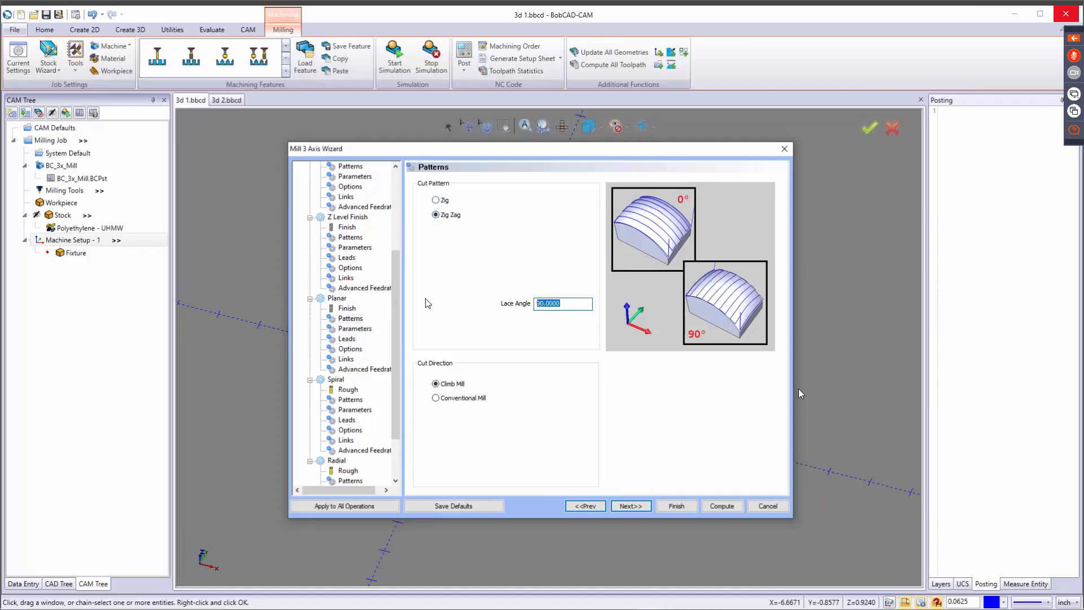
{"action": "type", "text": "0"}
{"action": "key", "text": "Tab"}
{"action": "left_click", "coordinate": [447, 398]}
{"action": "left_click", "coordinate": [450, 385]}
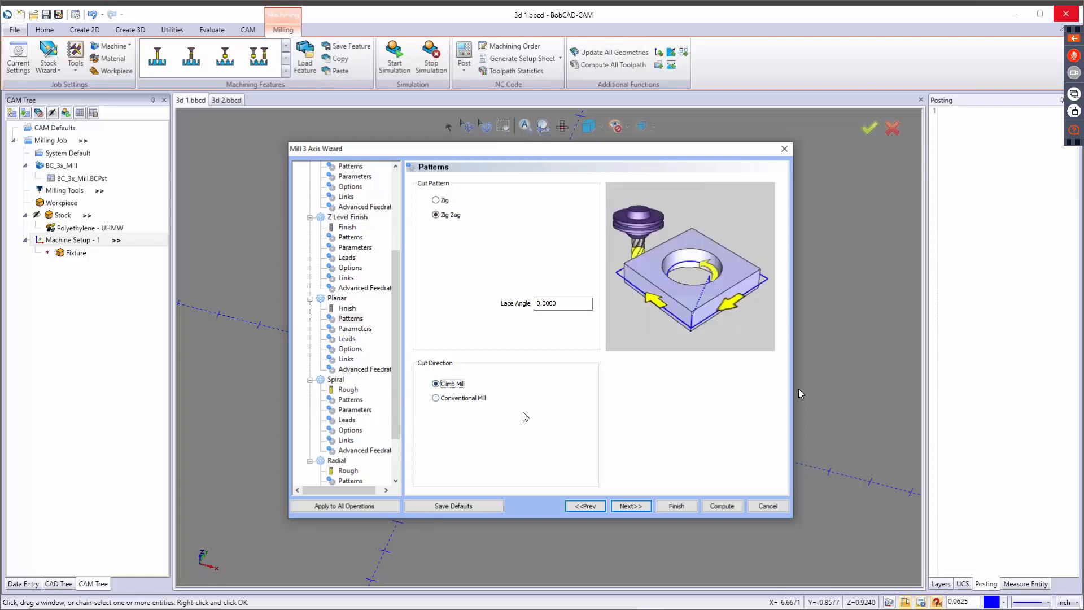
Set the Planar stepover to 0.01 and preview the Step Down bounds before returning to Part Depth.
{"action": "left_click", "coordinate": [628, 508]}
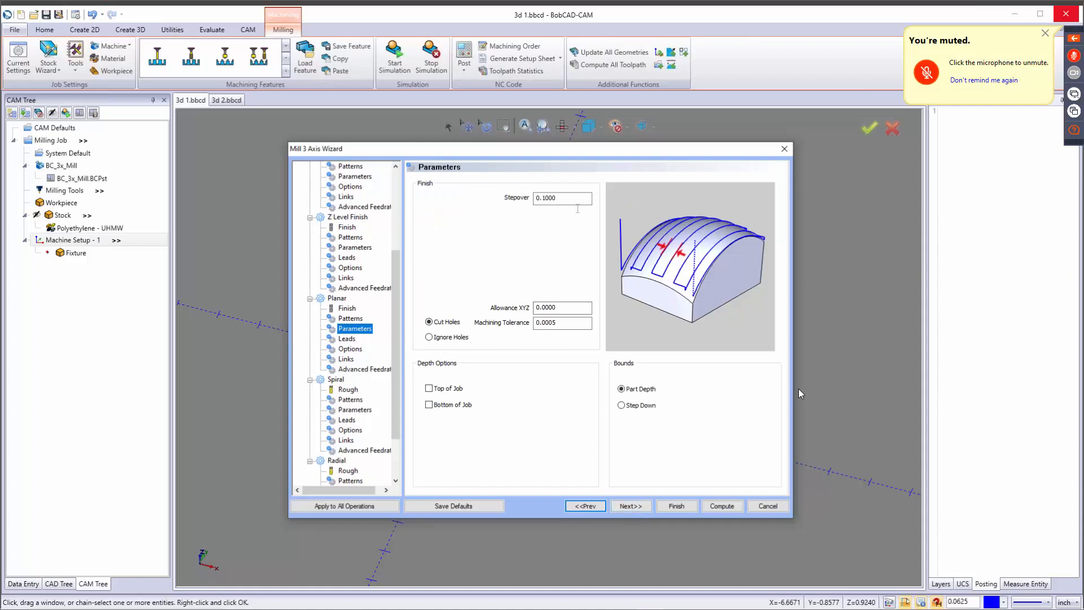
{"action": "double_click", "coordinate": [565, 198]}
{"action": "type", "text": ".01"}
{"action": "key", "text": "Tab"}
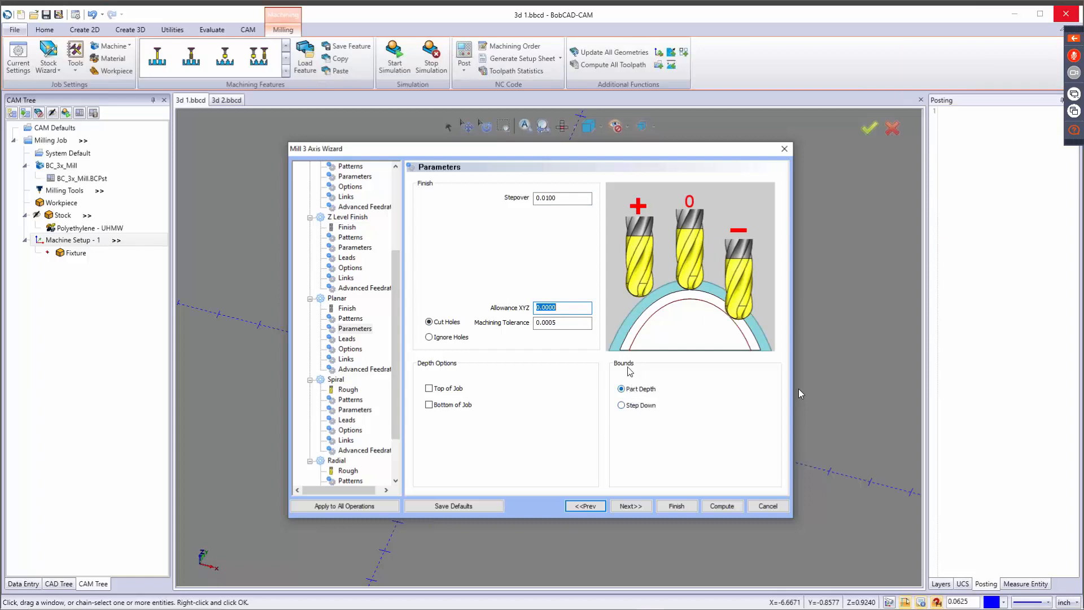
{"action": "left_click", "coordinate": [633, 390]}
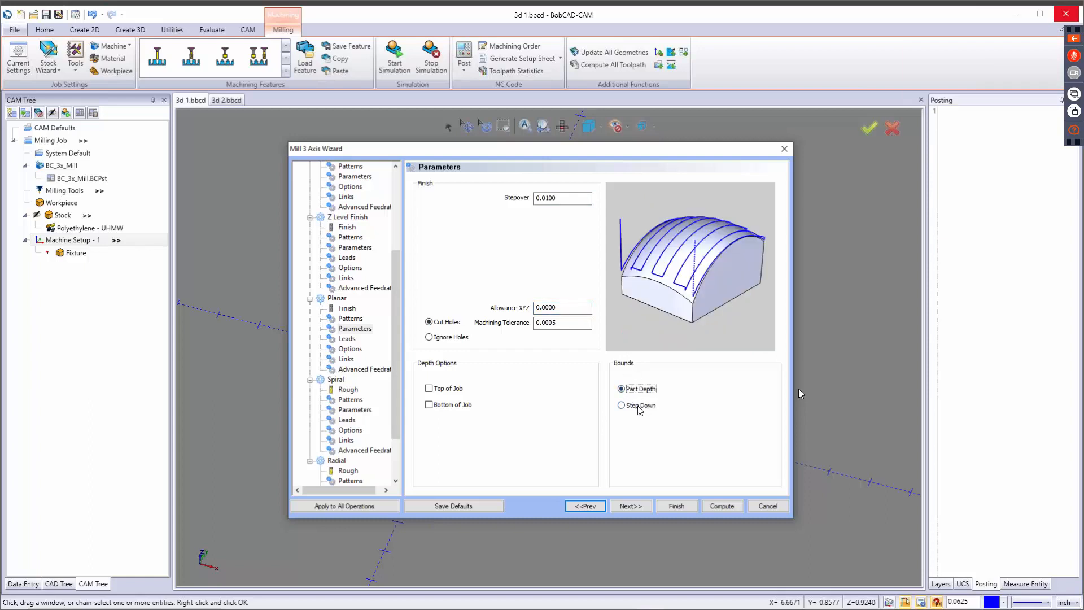
{"action": "left_click", "coordinate": [639, 406]}
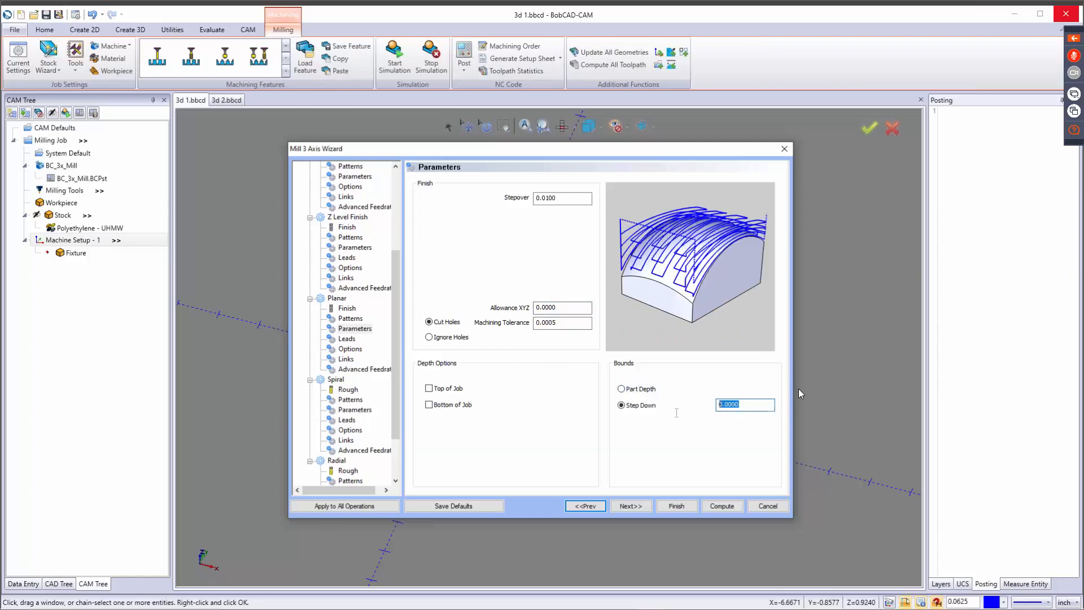
{"action": "left_click", "coordinate": [640, 389]}
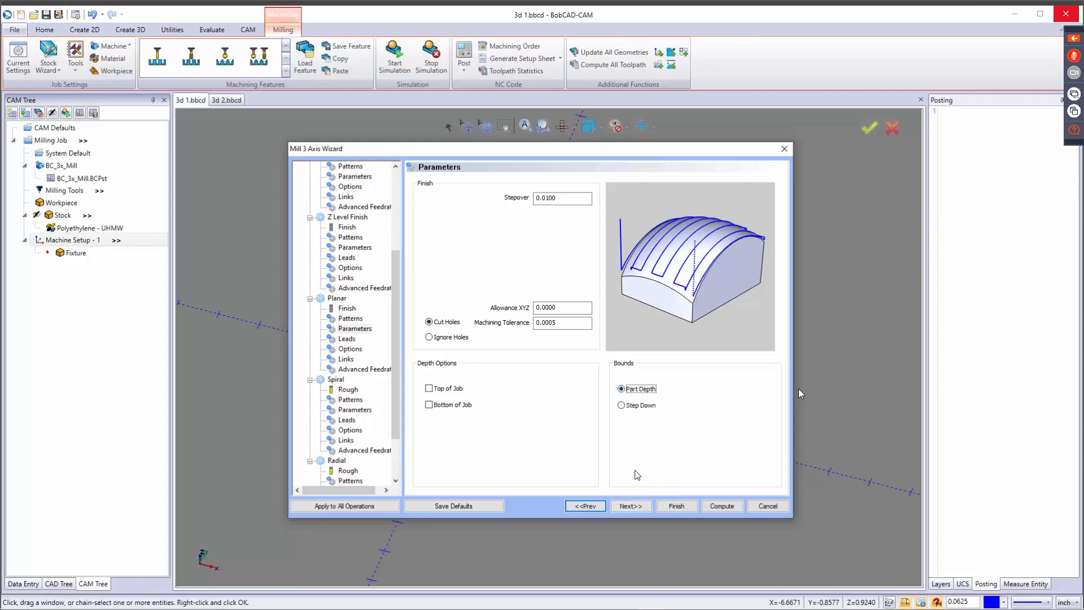
Give Planar a Tangent lead-in and a separate Vertical lead-out, previewing the Horizontal lead-in first.
{"action": "left_click", "coordinate": [630, 506]}
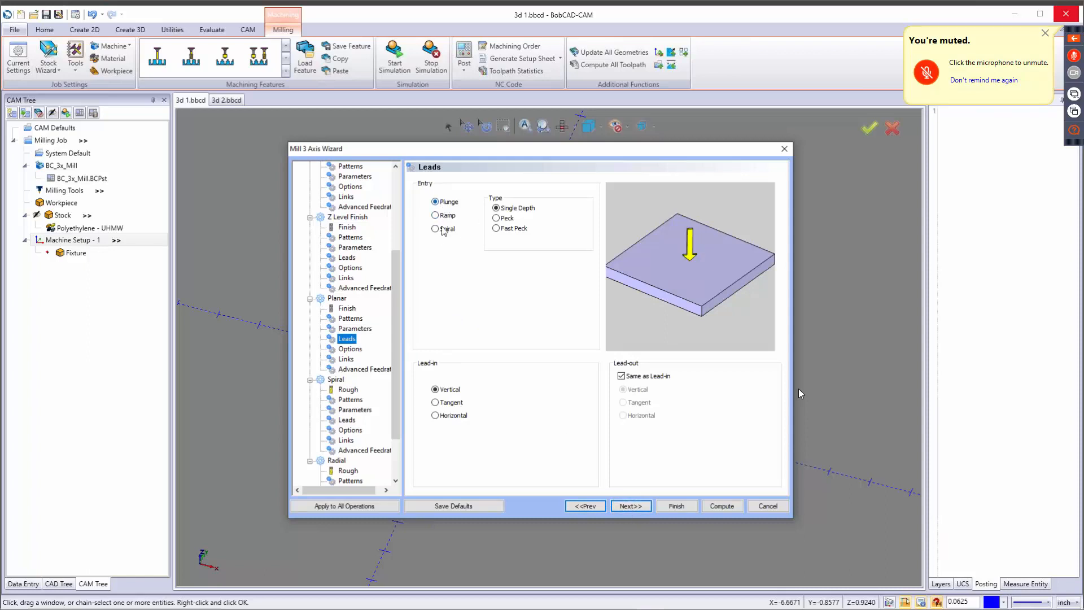
{"action": "left_click", "coordinate": [449, 403]}
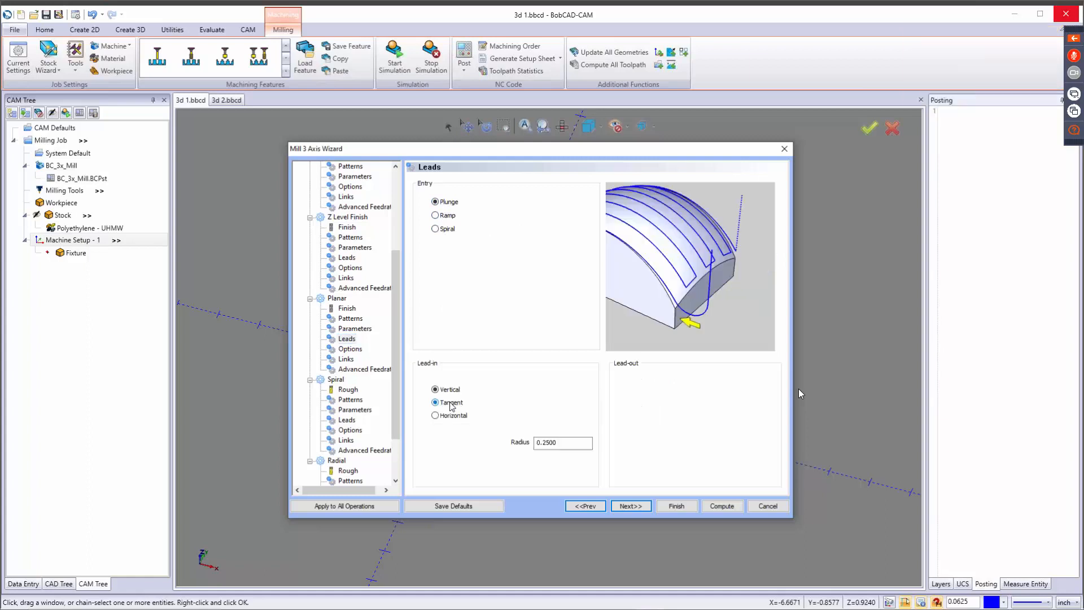
{"action": "left_click", "coordinate": [451, 416]}
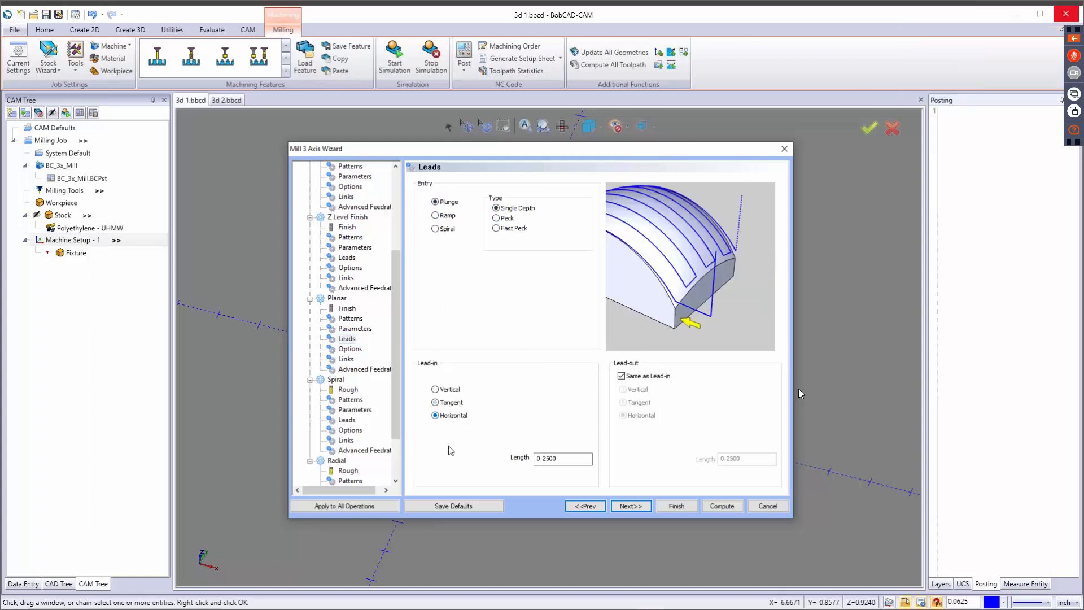
{"action": "left_click", "coordinate": [451, 402]}
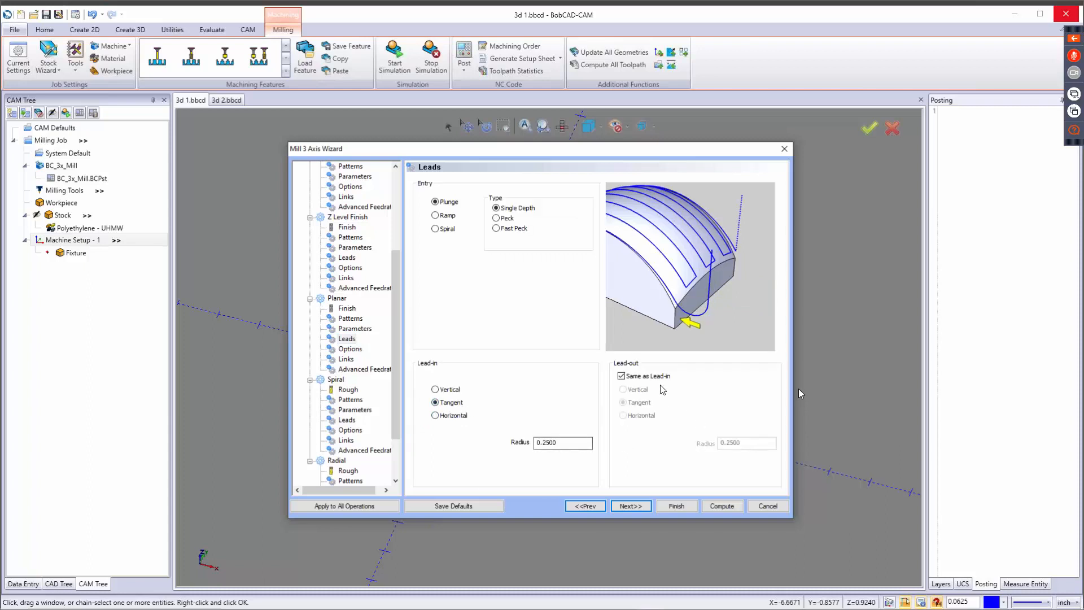
{"action": "left_click", "coordinate": [636, 377]}
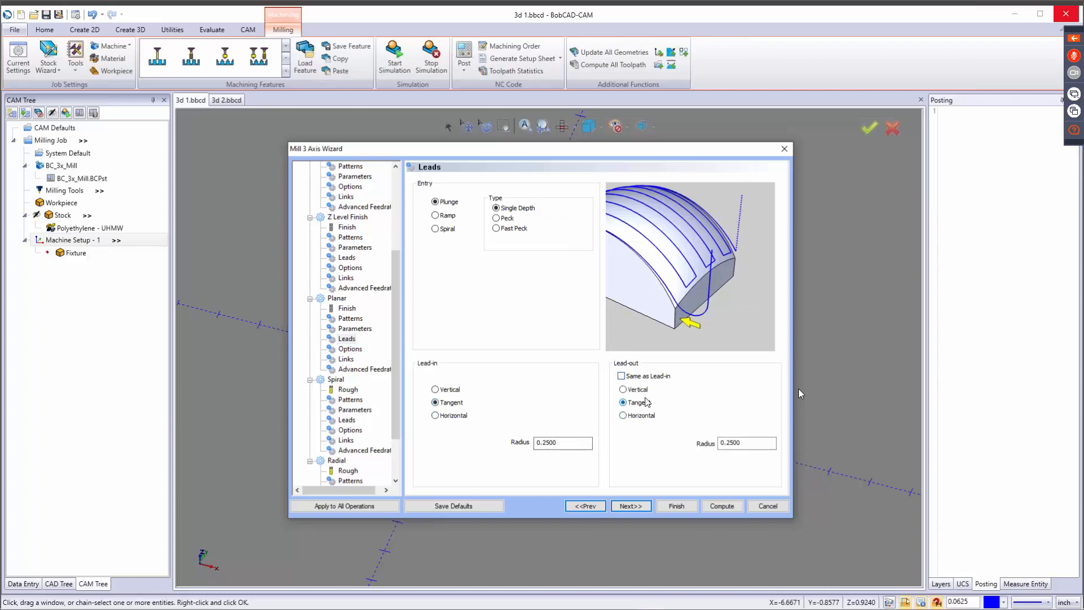
{"action": "left_click", "coordinate": [631, 389]}
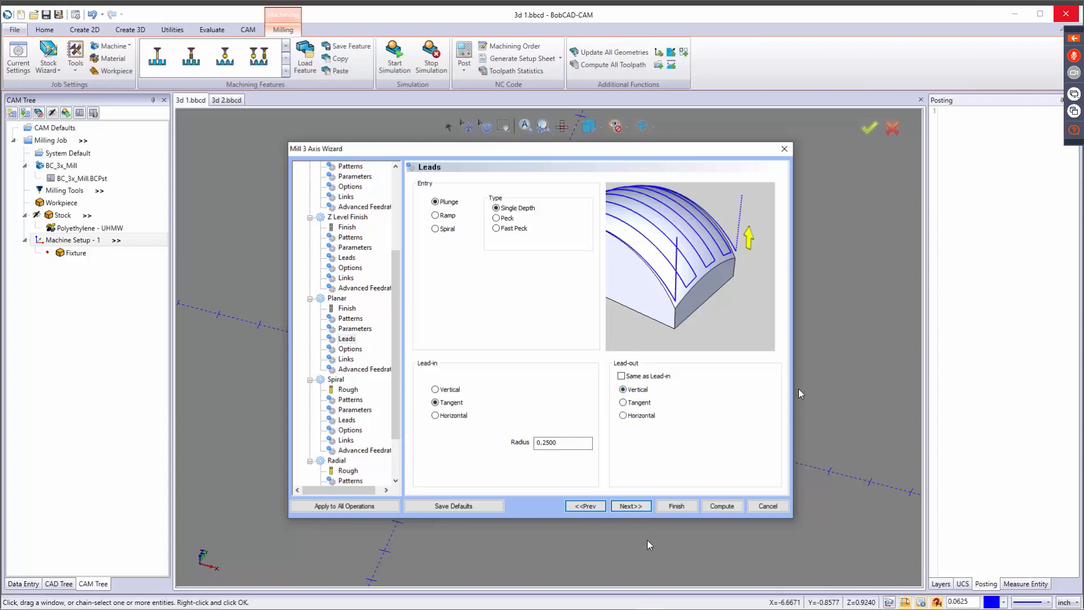
Preview the Part Bottom cutting extents for Planar and return to Extents.
{"action": "left_click", "coordinate": [639, 508]}
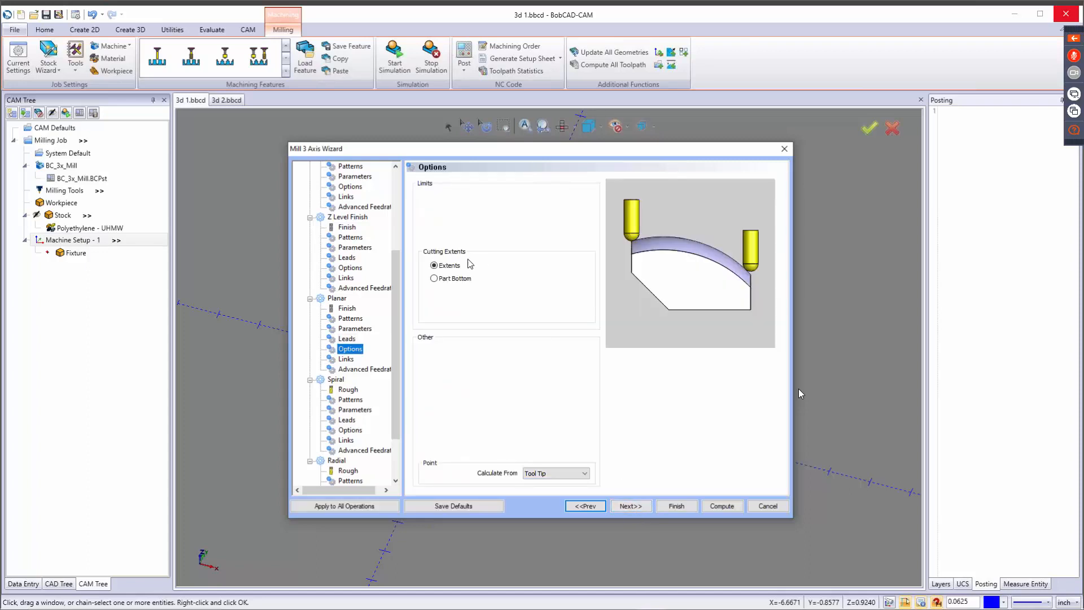
{"action": "left_click", "coordinate": [448, 266]}
{"action": "left_click", "coordinate": [435, 279]}
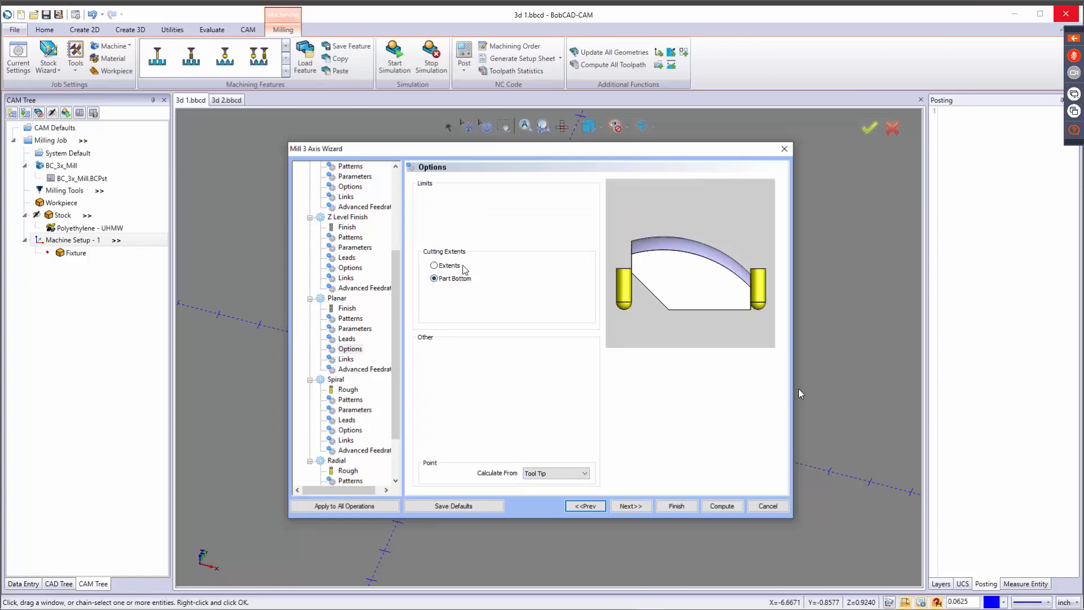
{"action": "left_click", "coordinate": [434, 266]}
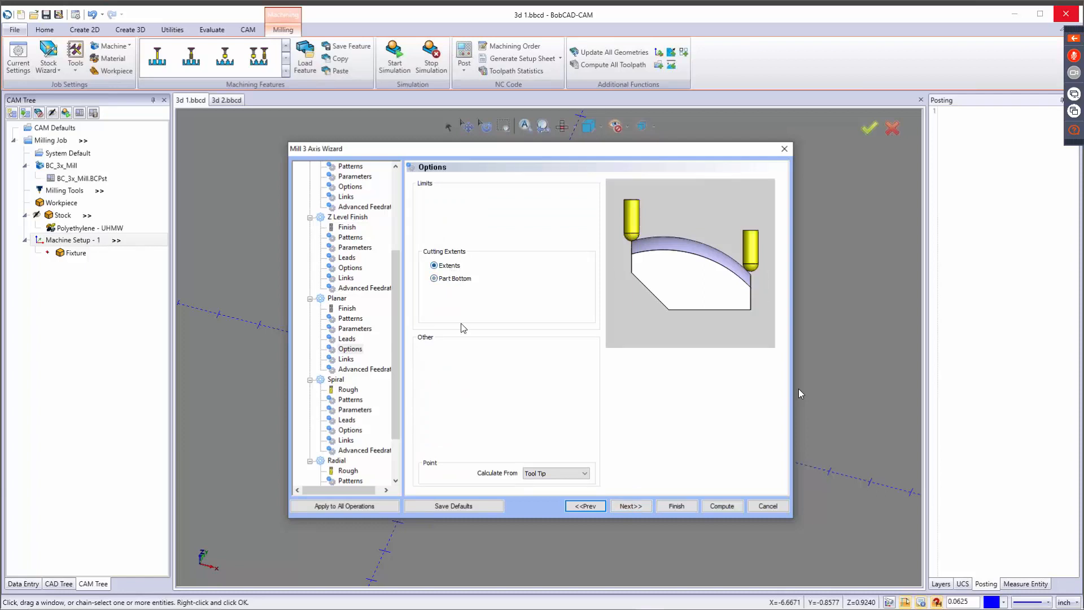
Keep Tool Tip as the Planar calculation point, set its links to Follow, and leave the advanced feedrates unchanged.
{"action": "left_click", "coordinate": [576, 477]}
{"action": "left_click", "coordinate": [575, 475]}
{"action": "left_click", "coordinate": [628, 507]}
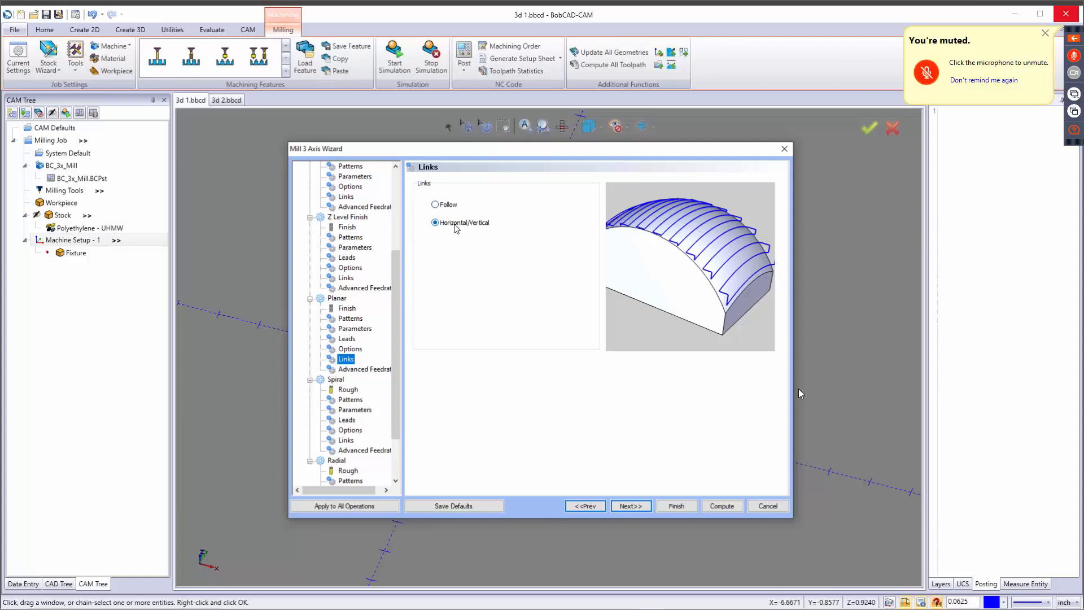
{"action": "left_click", "coordinate": [449, 206]}
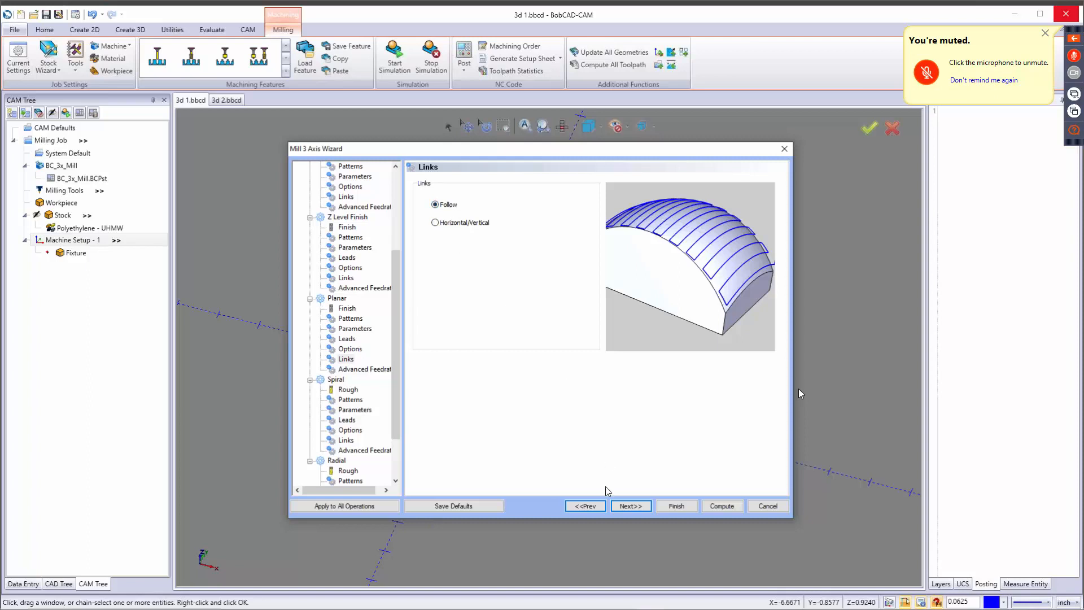
{"action": "left_click", "coordinate": [630, 506]}
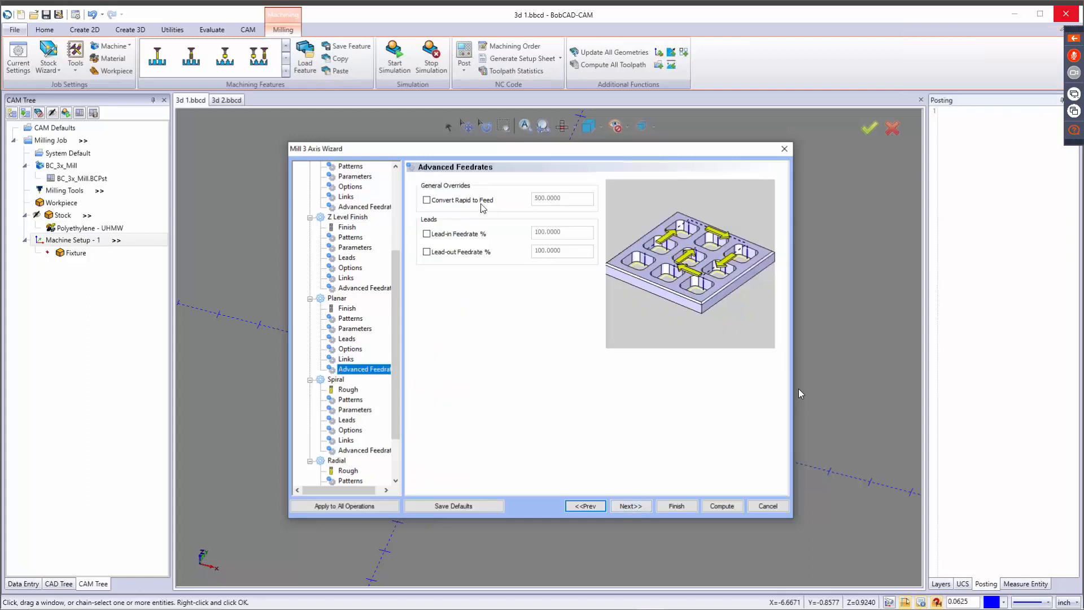
{"action": "scroll", "coordinate": [367, 331], "scroll_direction": "down", "scroll_amount": 2}
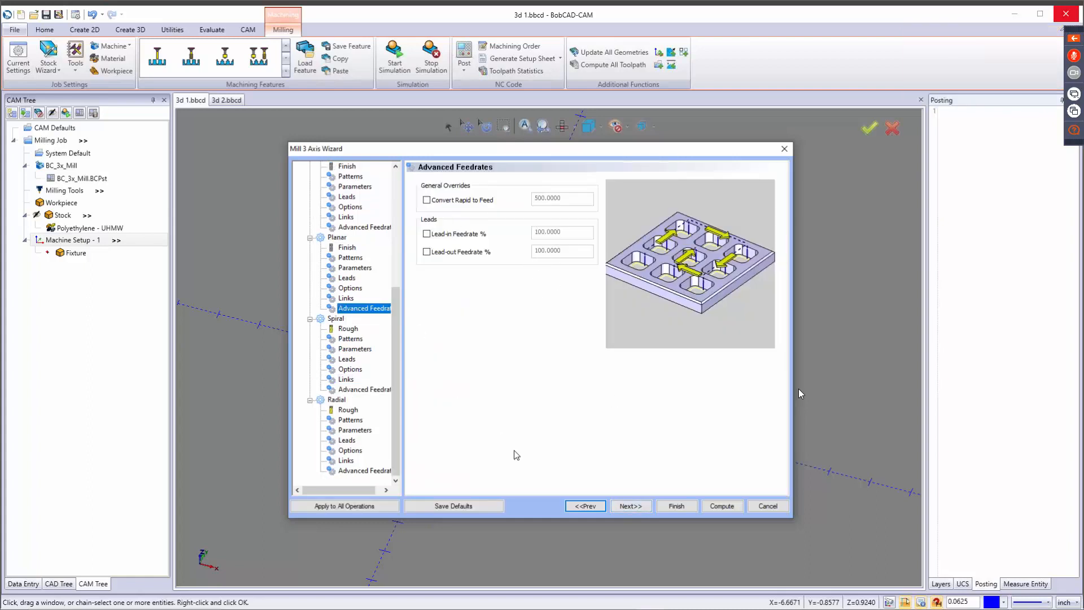
Assign the 1/4 BALL ENDMILL - STANDARD finishing tool from the tool crib to the Spiral operation.
{"action": "left_click", "coordinate": [630, 506]}
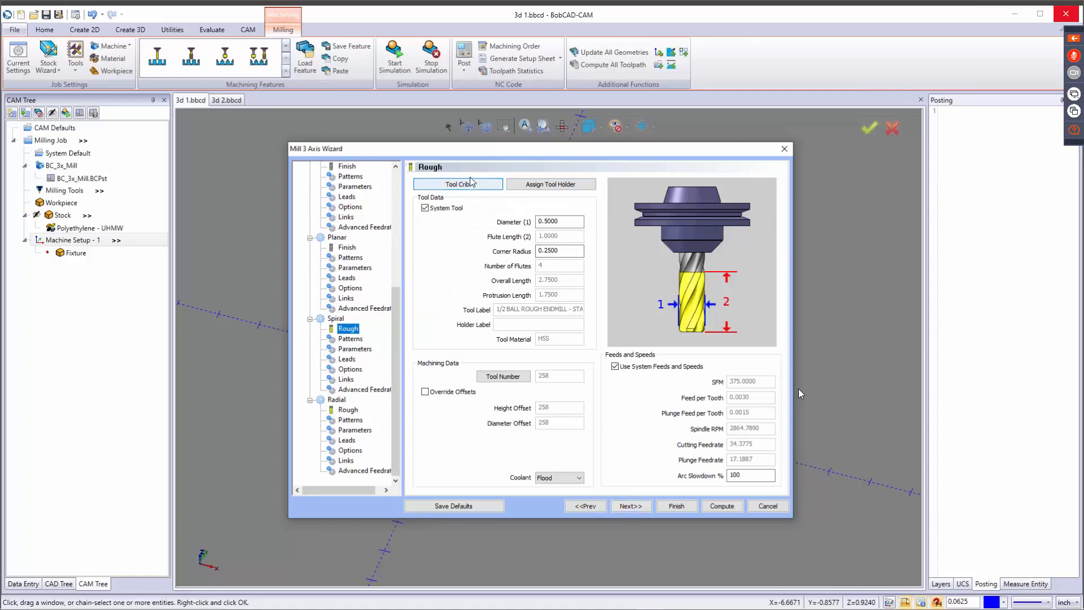
{"action": "left_click", "coordinate": [469, 182]}
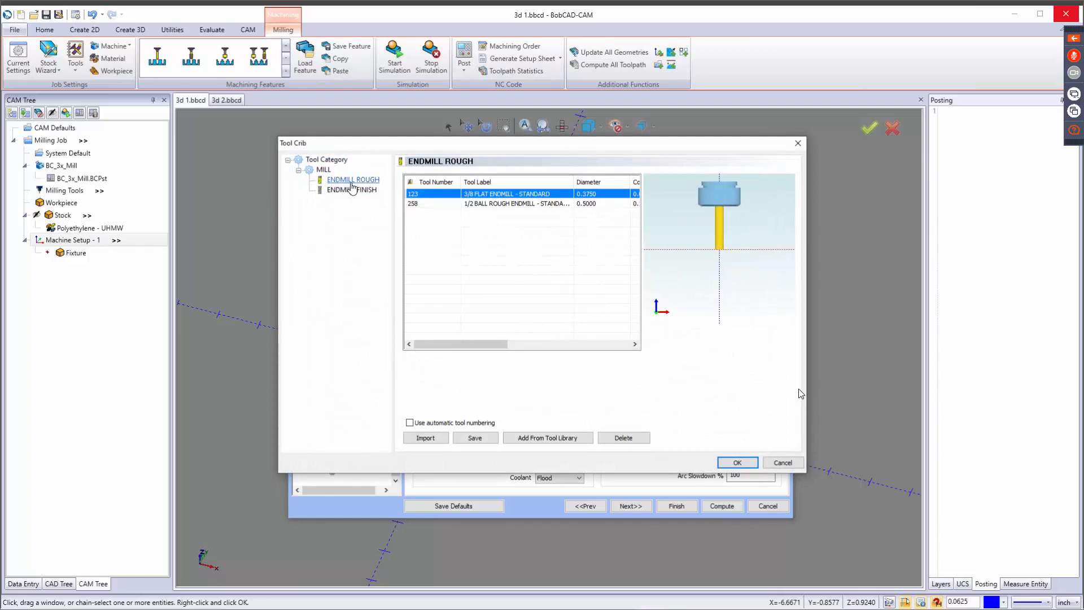
{"action": "left_click", "coordinate": [349, 192]}
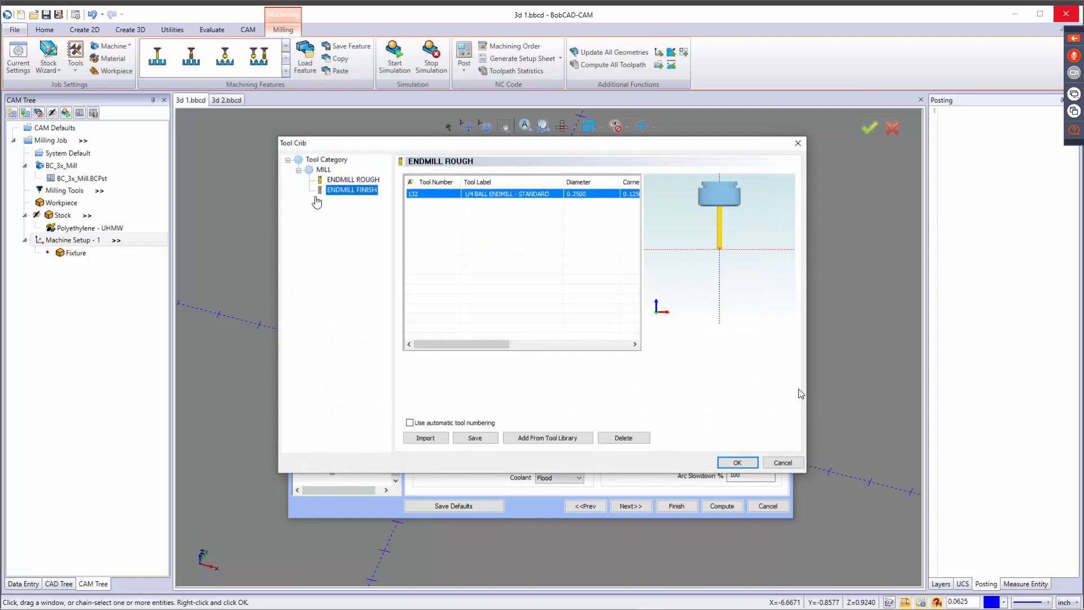
{"action": "left_click", "coordinate": [738, 462]}
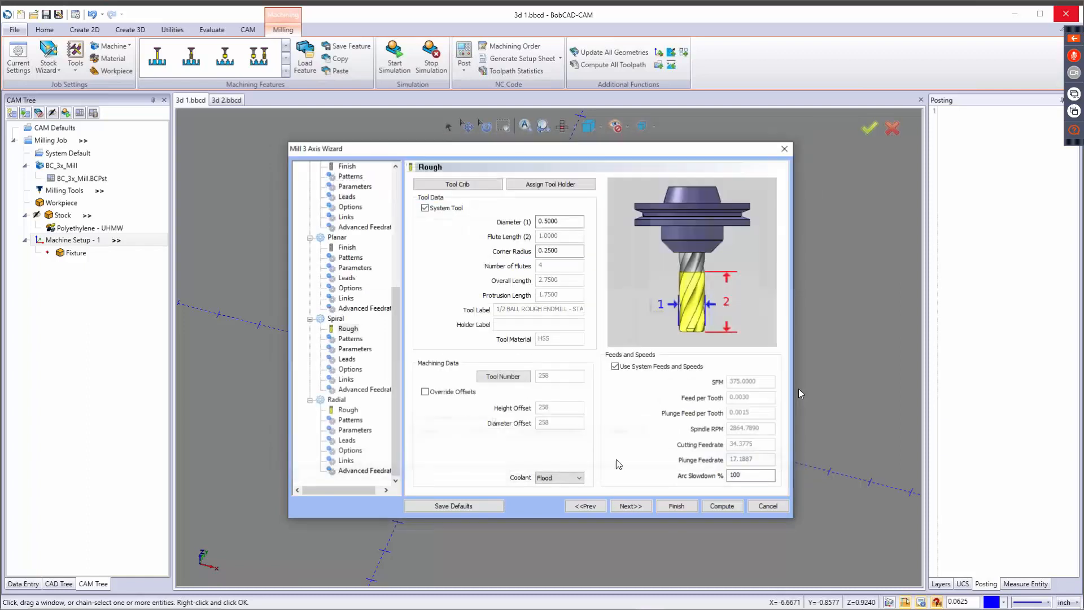
Set the Spiral cut pattern to Start Inside and its cut direction to Conventional Mill, keeping the start angle at 0.
{"action": "left_click", "coordinate": [630, 506]}
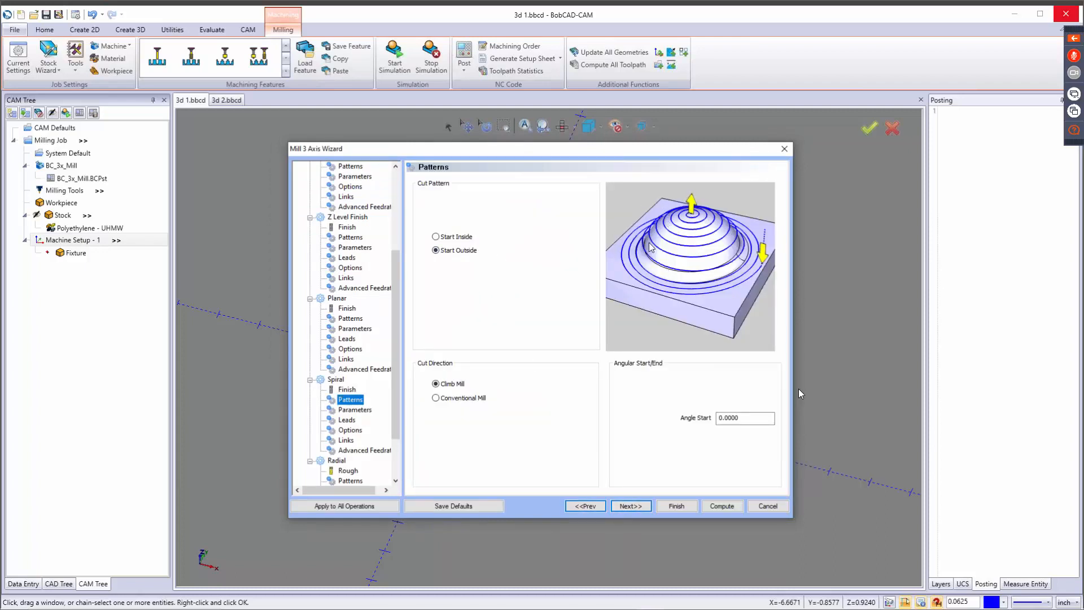
{"action": "left_click", "coordinate": [449, 237]}
{"action": "left_click", "coordinate": [457, 254]}
{"action": "double_click", "coordinate": [747, 417]}
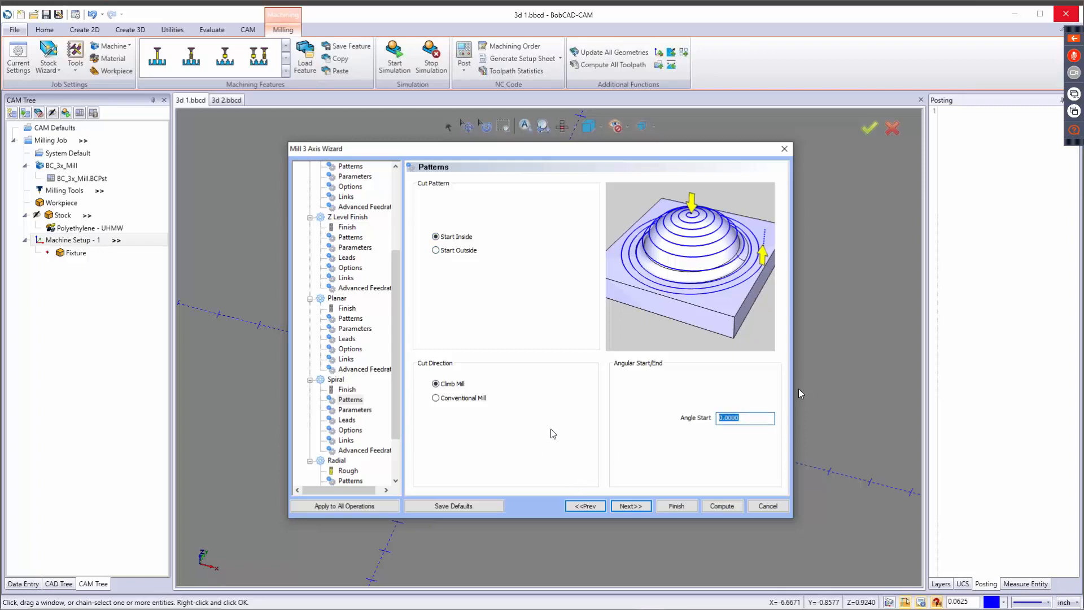
{"action": "left_click", "coordinate": [444, 384]}
{"action": "left_click", "coordinate": [449, 399]}
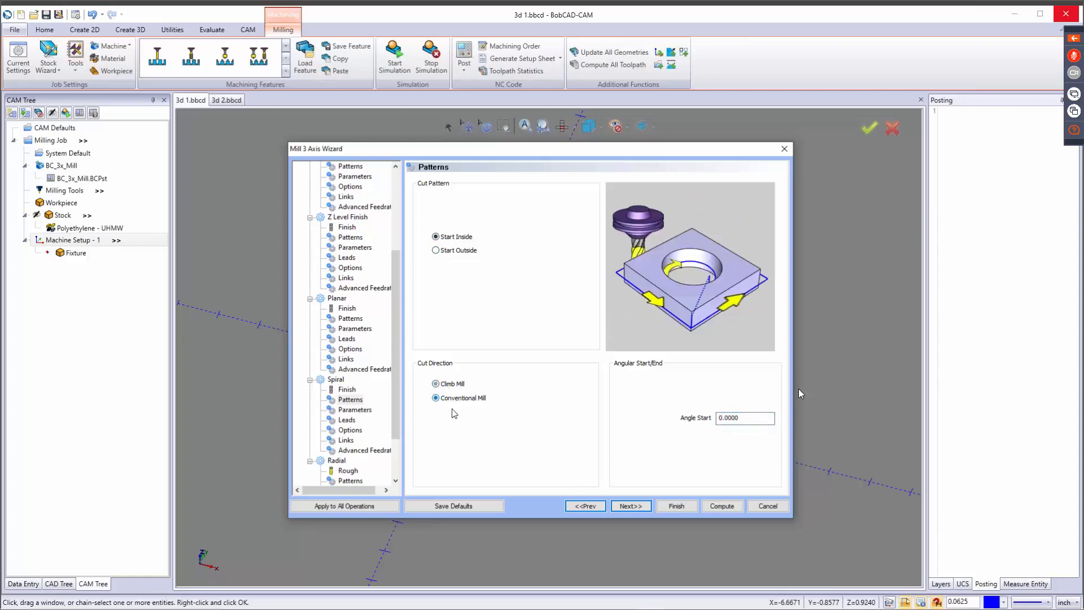
Set the Spiral stepover to 0.03 and review the Inside Height and Inside Width parameters.
{"action": "left_click", "coordinate": [627, 506]}
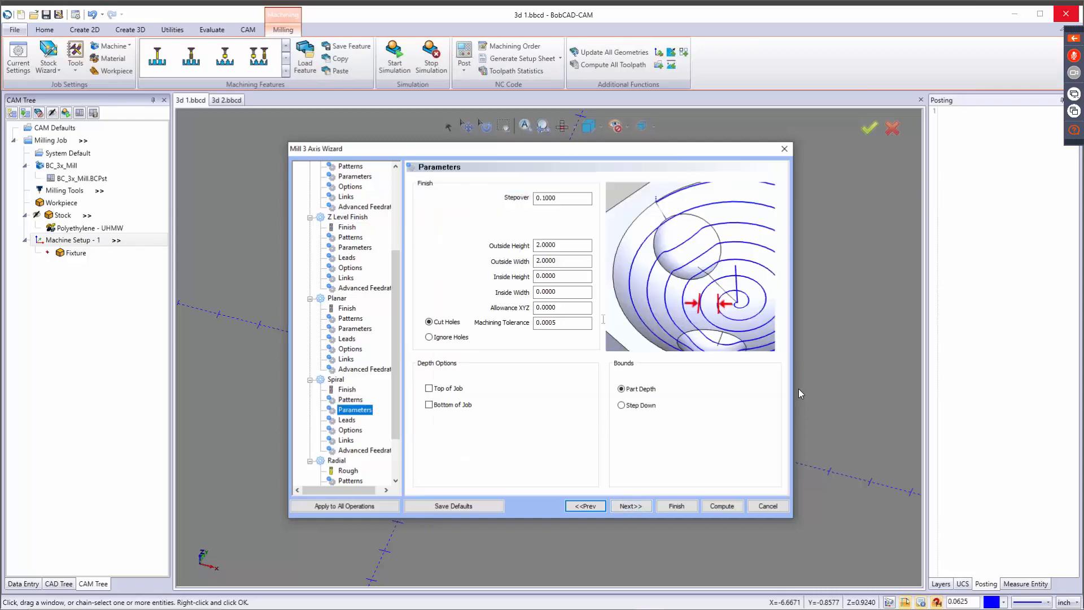
{"action": "double_click", "coordinate": [568, 199]}
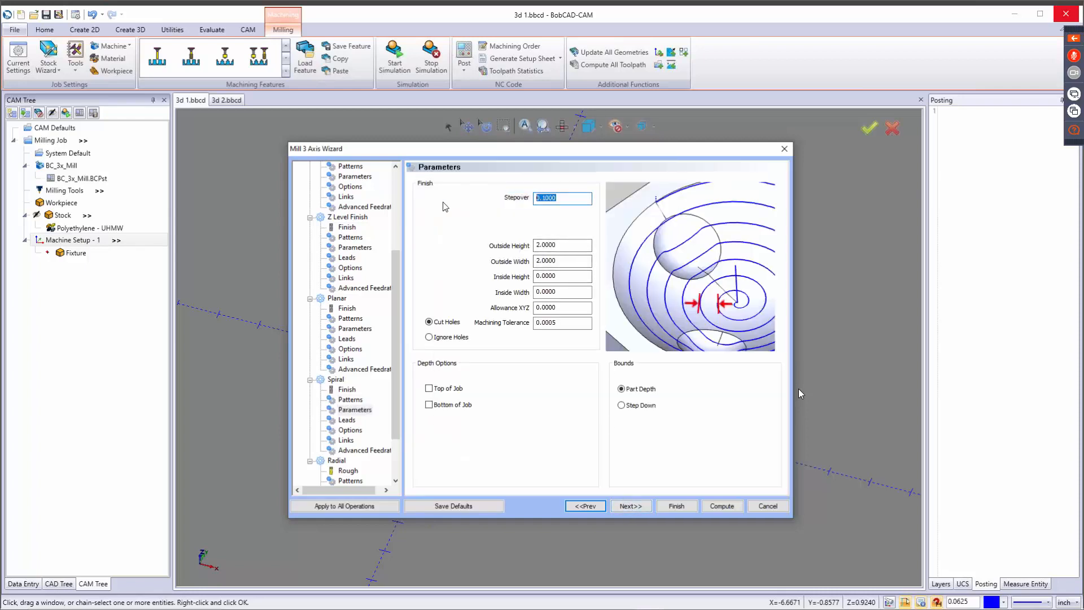
{"action": "type", "text": ".03"}
{"action": "key", "text": "Tab"}
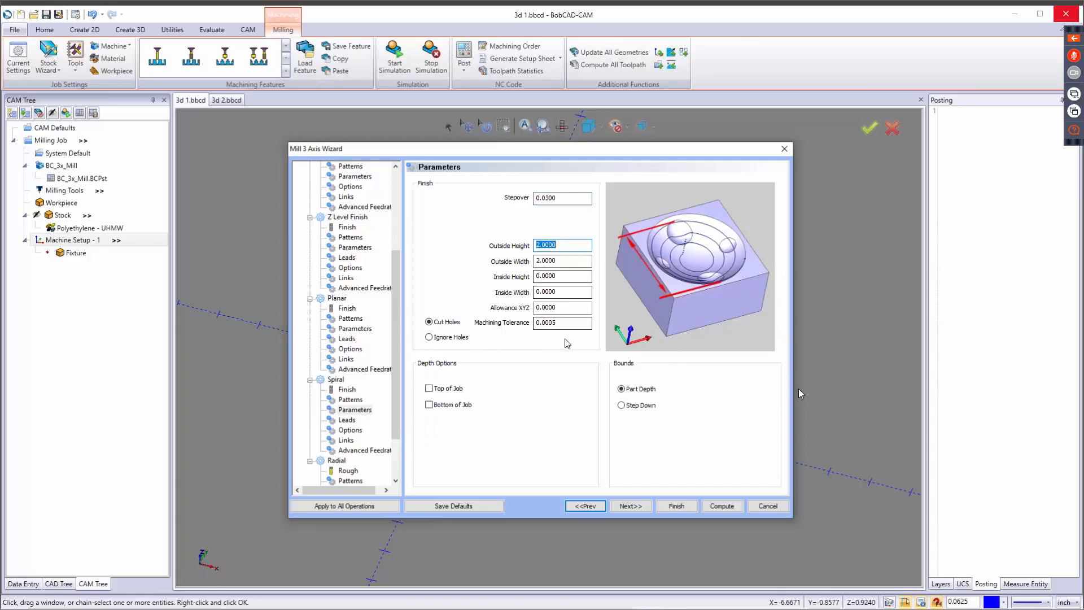
{"action": "left_click", "coordinate": [562, 276]}
{"action": "key", "text": "Tab"}
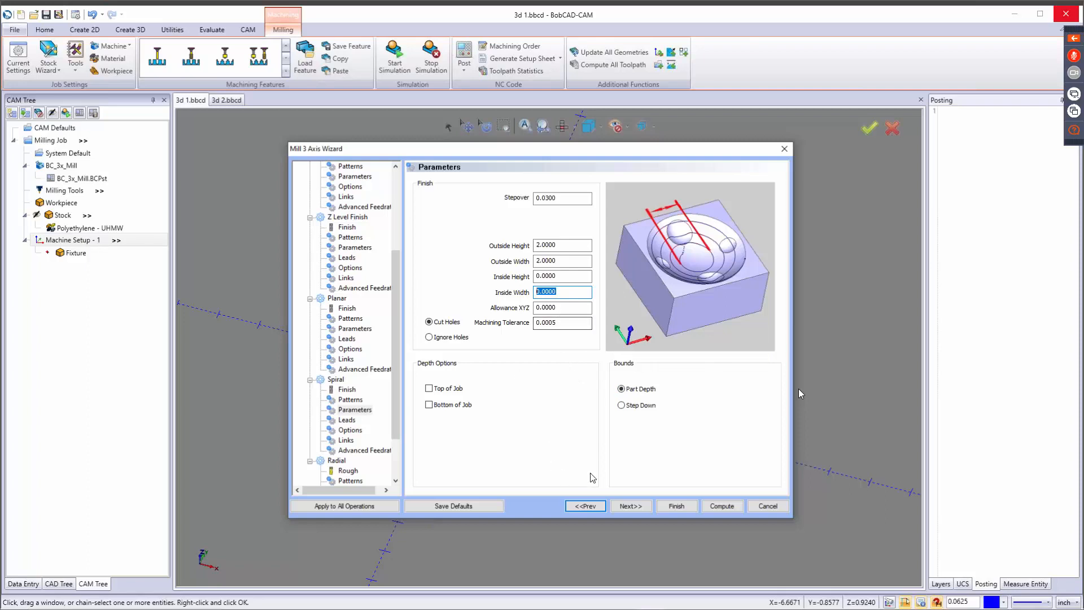
Review the Spiral leads and the Calculate From choices, keeping Tool Tip.
{"action": "left_click", "coordinate": [630, 506]}
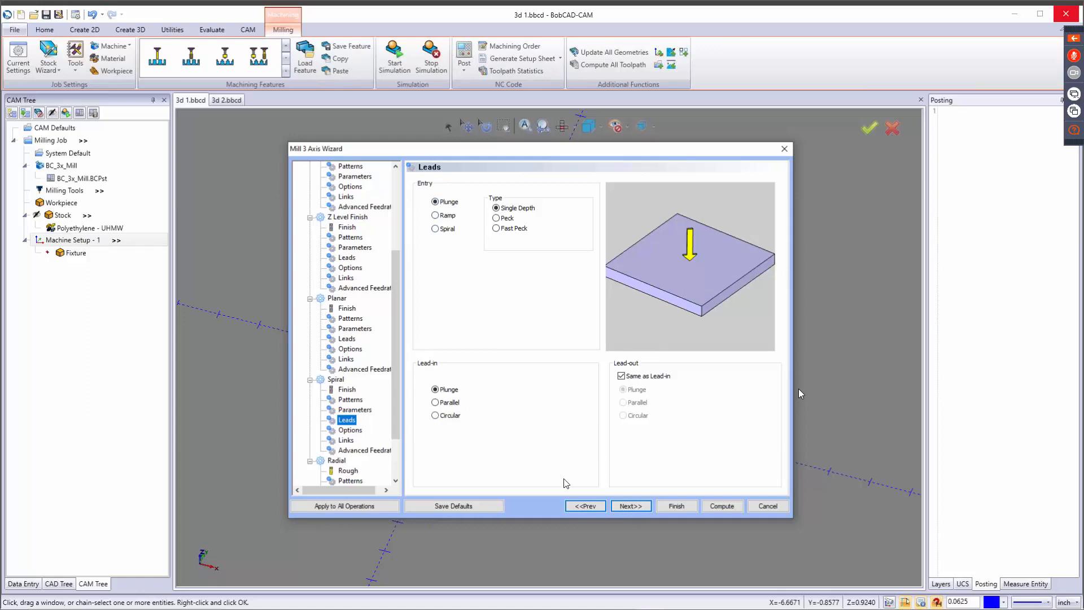
{"action": "left_click", "coordinate": [632, 507]}
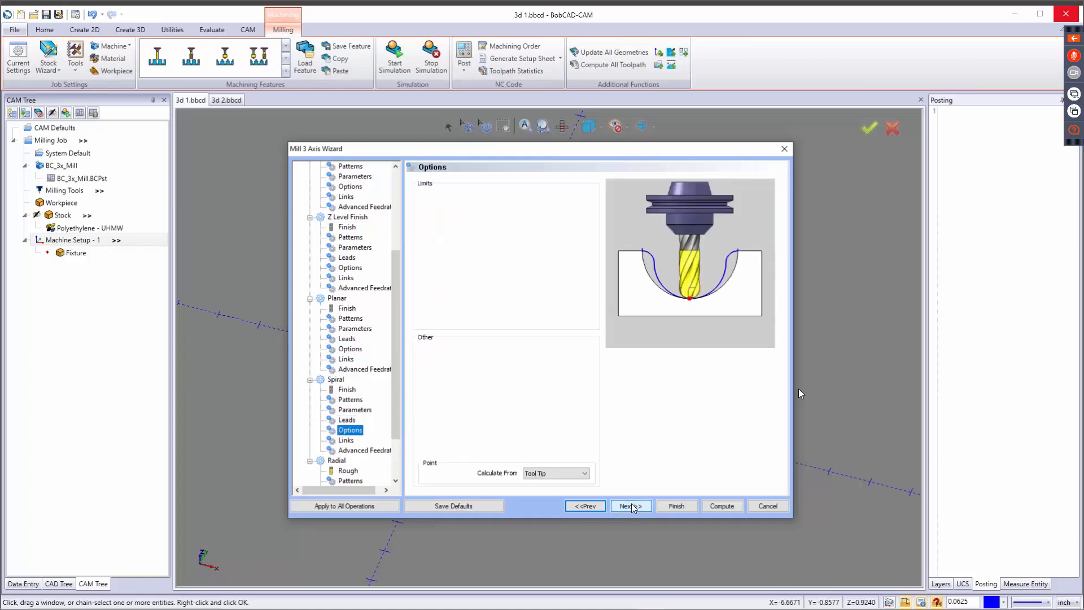
{"action": "left_click", "coordinate": [564, 476]}
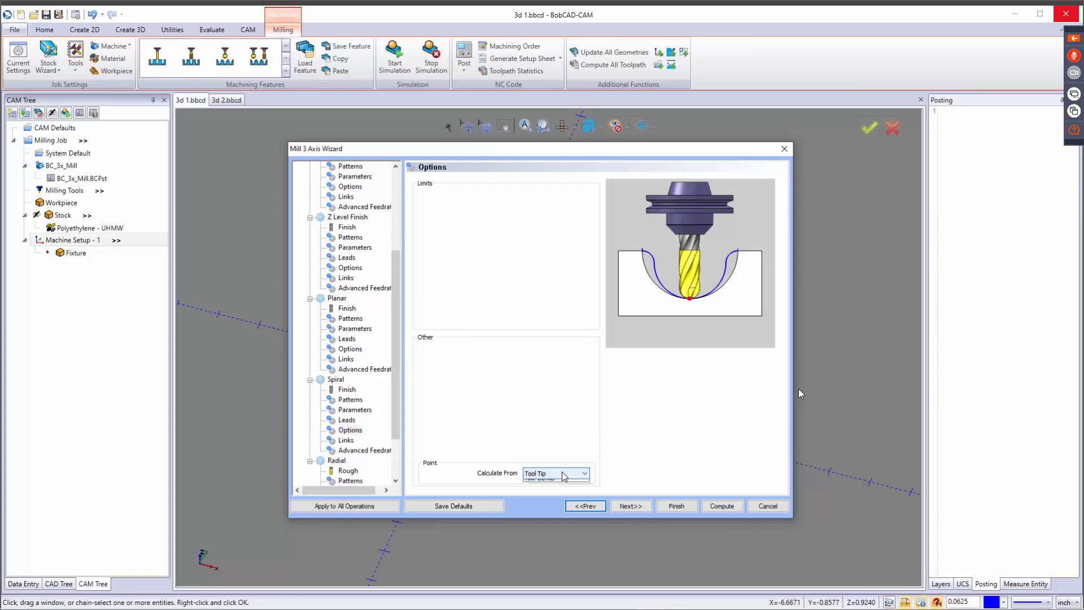
{"action": "left_click", "coordinate": [569, 474]}
Preview Retract for the Spiral linking on boundary and return to Follow.
{"action": "left_click", "coordinate": [637, 506]}
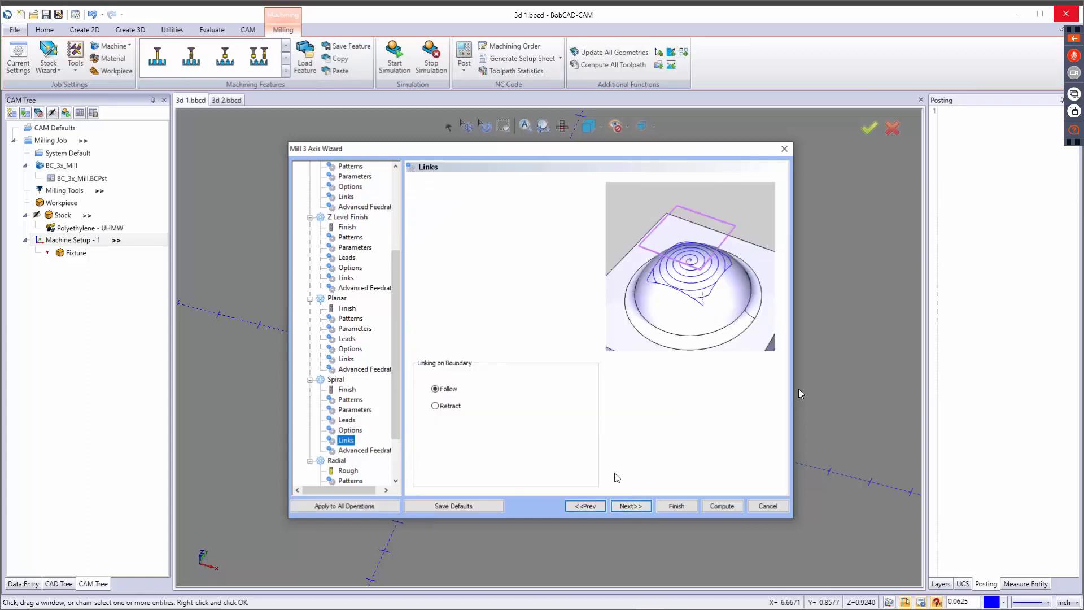
{"action": "left_click", "coordinate": [451, 409]}
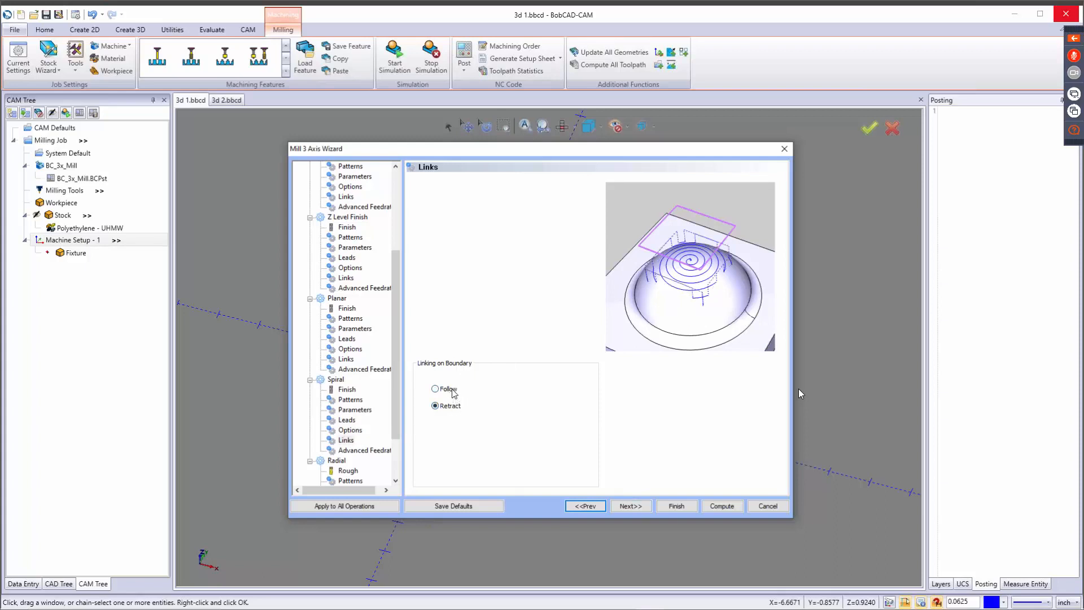
{"action": "left_click", "coordinate": [453, 391]}
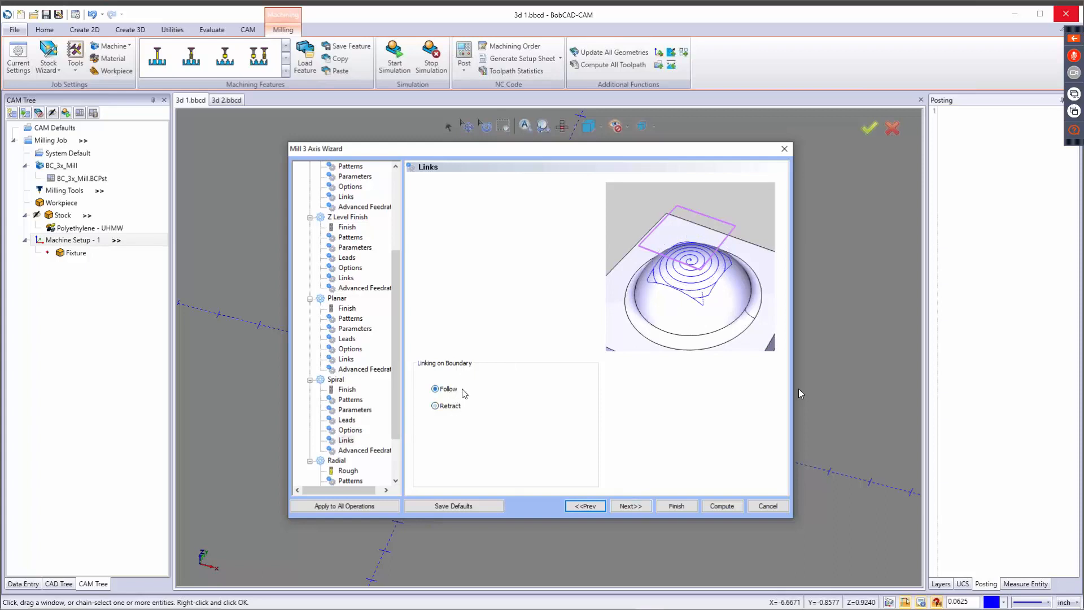
{"action": "left_click", "coordinate": [631, 506]}
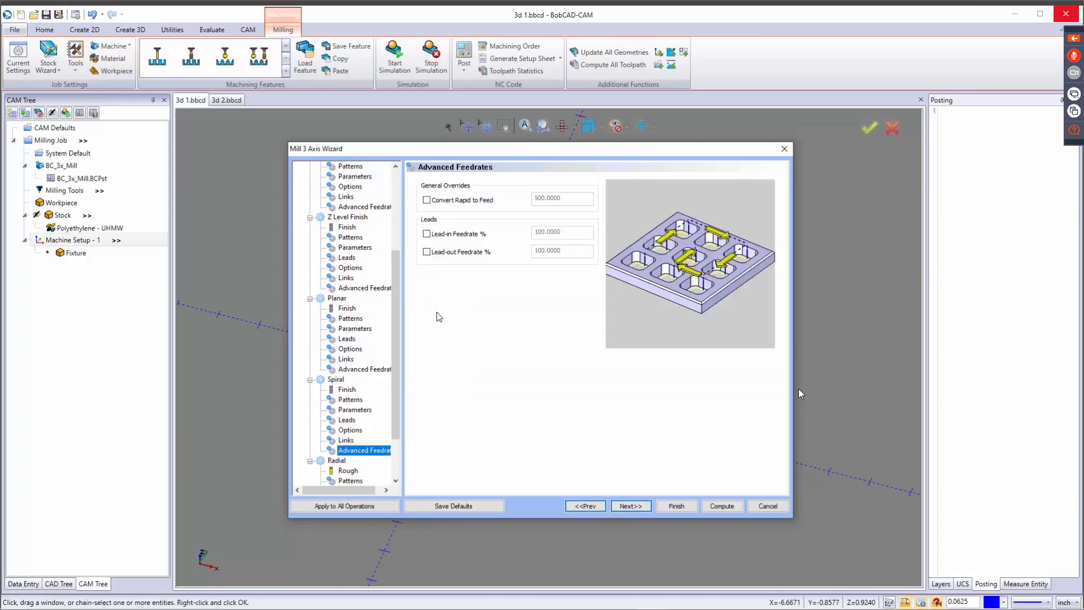
Assign the 1/4 BALL ENDMILL - STANDARD finishing tool from the tool crib to the Radial operation.
{"action": "left_click", "coordinate": [641, 506]}
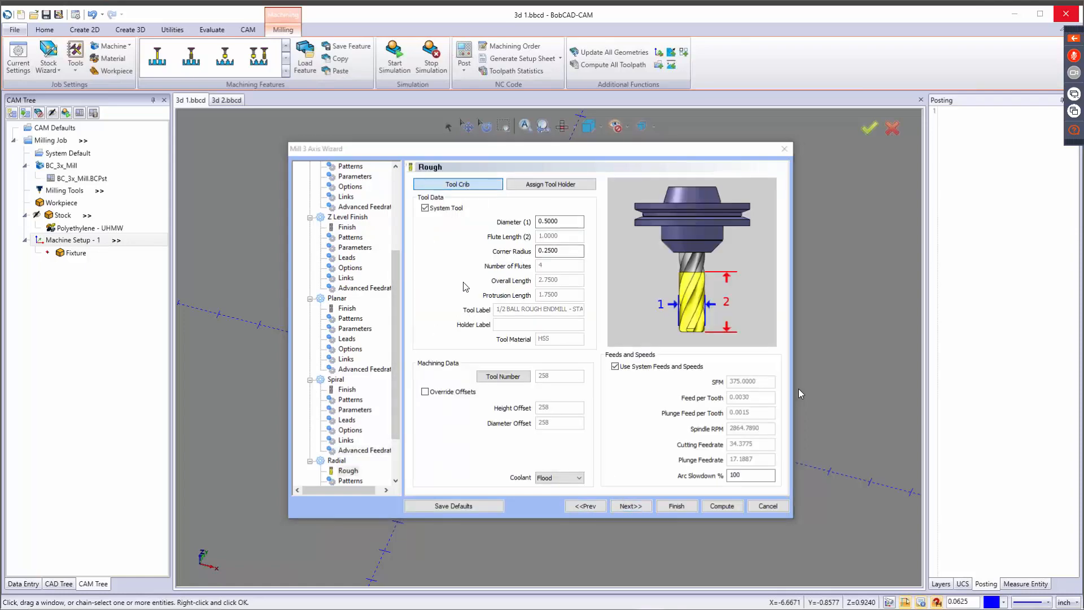
{"action": "left_click", "coordinate": [362, 191]}
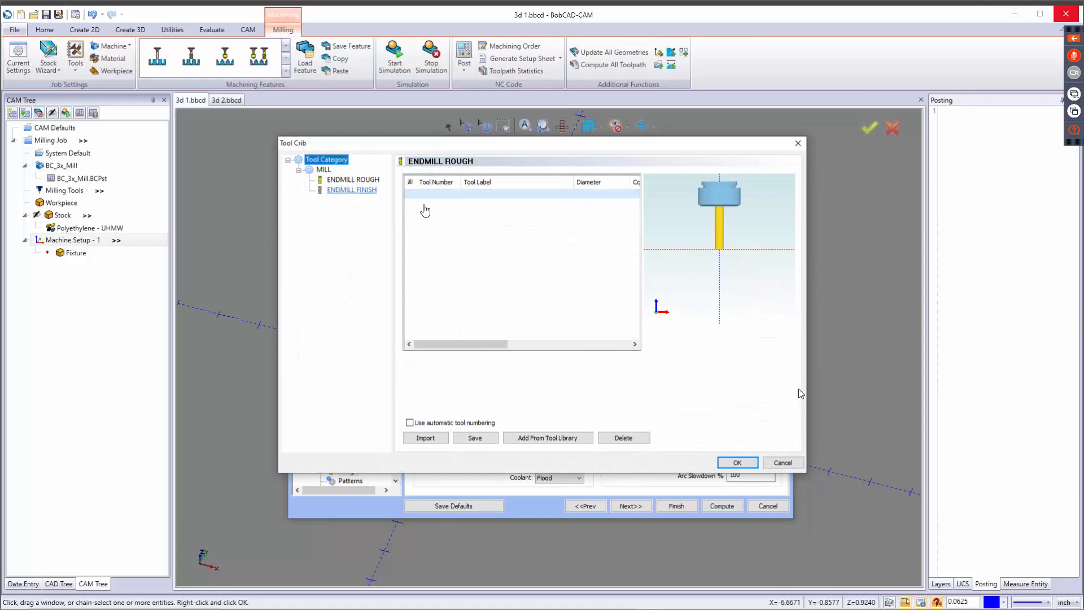
{"action": "left_click", "coordinate": [362, 191]}
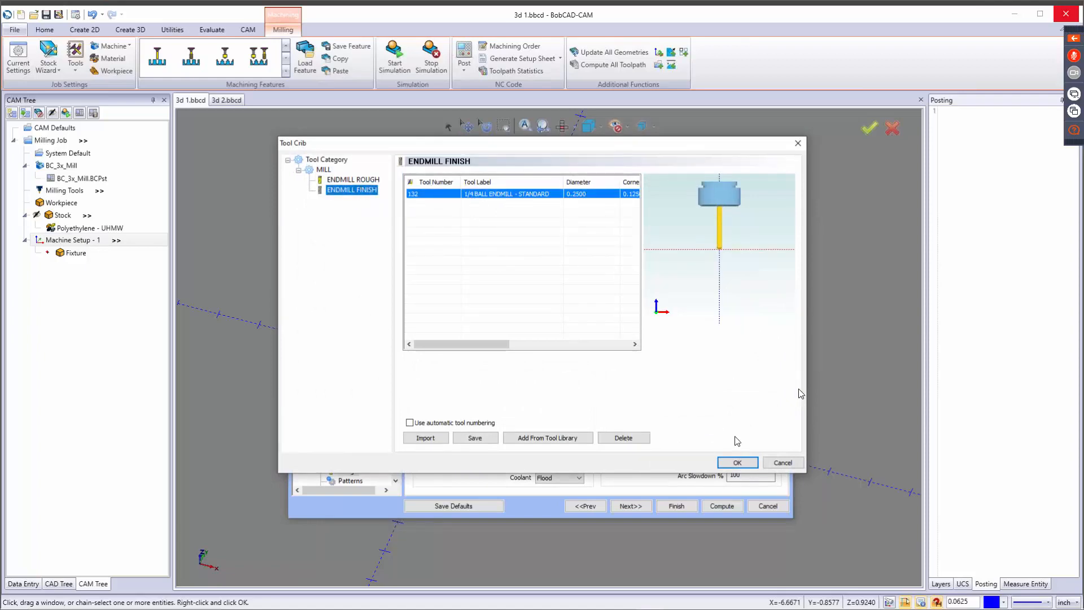
{"action": "left_click", "coordinate": [737, 463]}
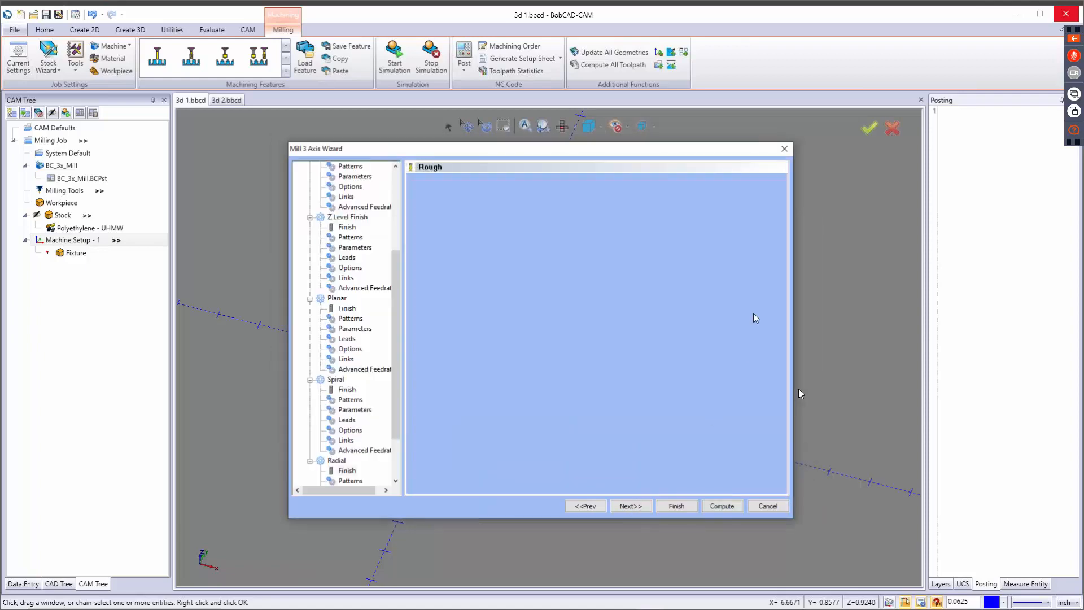
Preview the Zig and Start Outside cut patterns for Radial, returning to Zig Zag and Start Inside.
{"action": "left_click", "coordinate": [632, 505]}
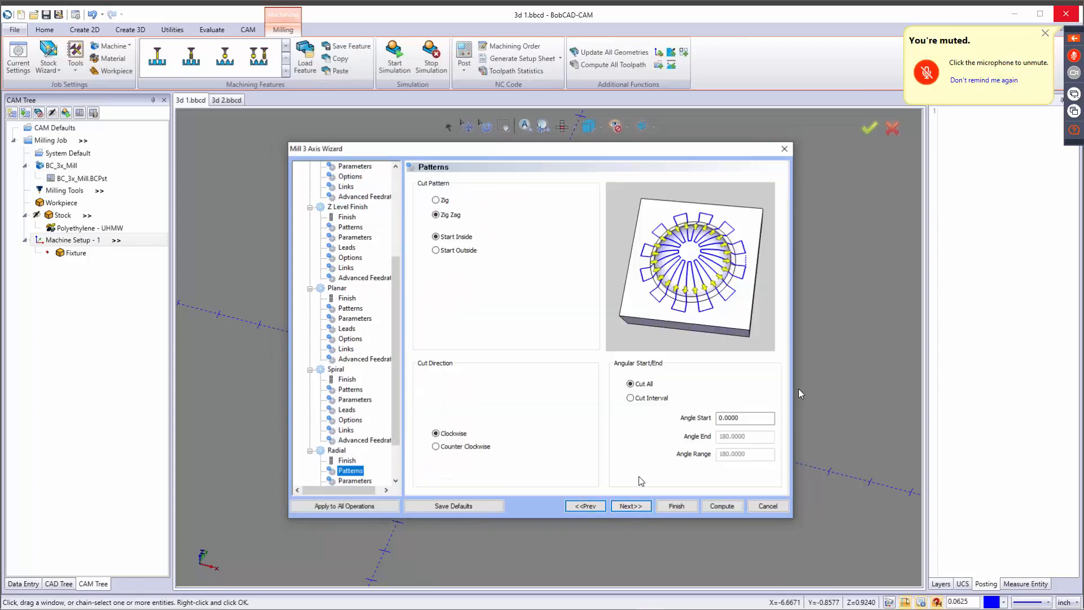
{"action": "left_click", "coordinate": [441, 201]}
{"action": "left_click", "coordinate": [443, 216]}
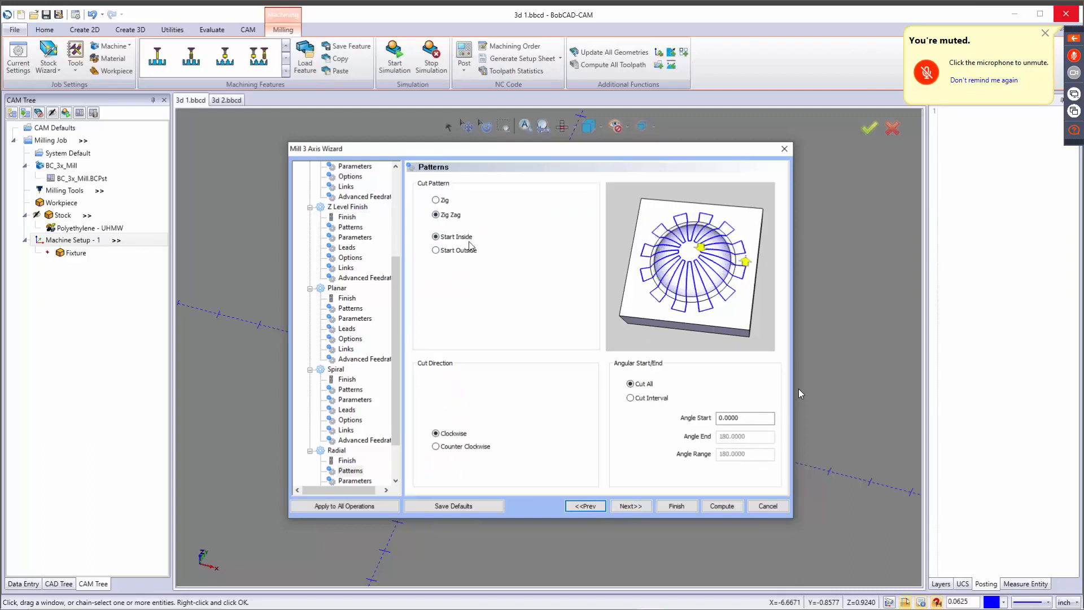
{"action": "left_click", "coordinate": [454, 249]}
{"action": "left_click", "coordinate": [454, 238]}
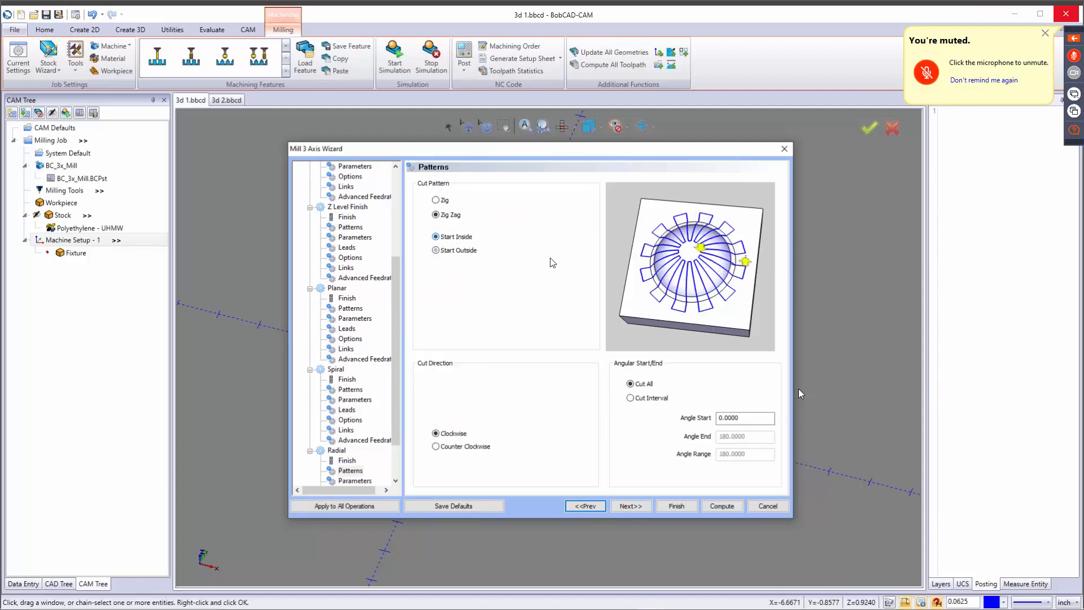
Preview the Cut Interval angle settings for Radial and return to Cut All.
{"action": "left_click", "coordinate": [644, 401]}
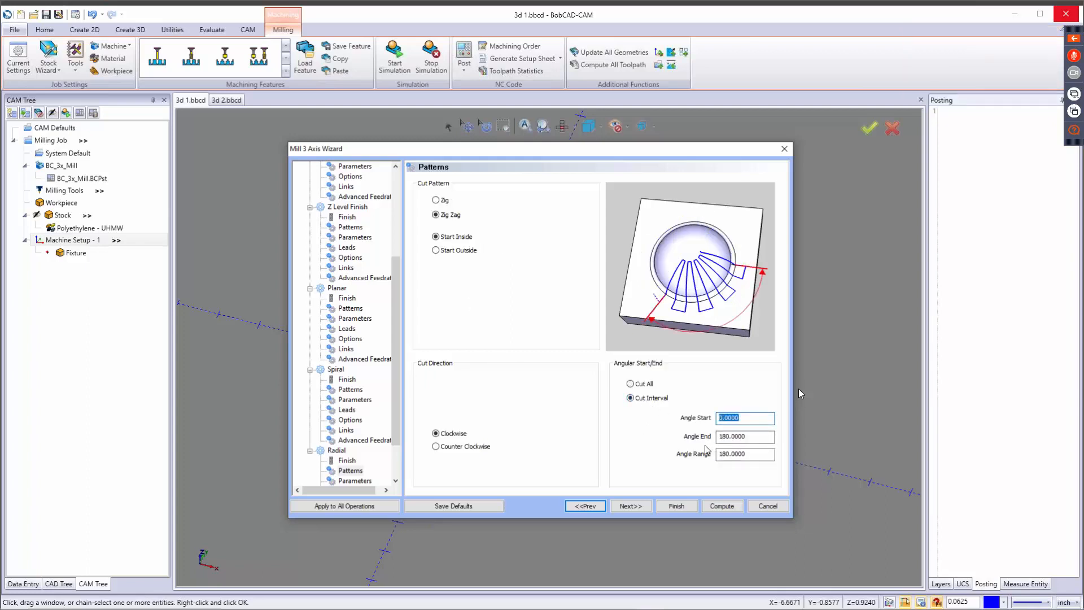
{"action": "key", "text": "Tab"}
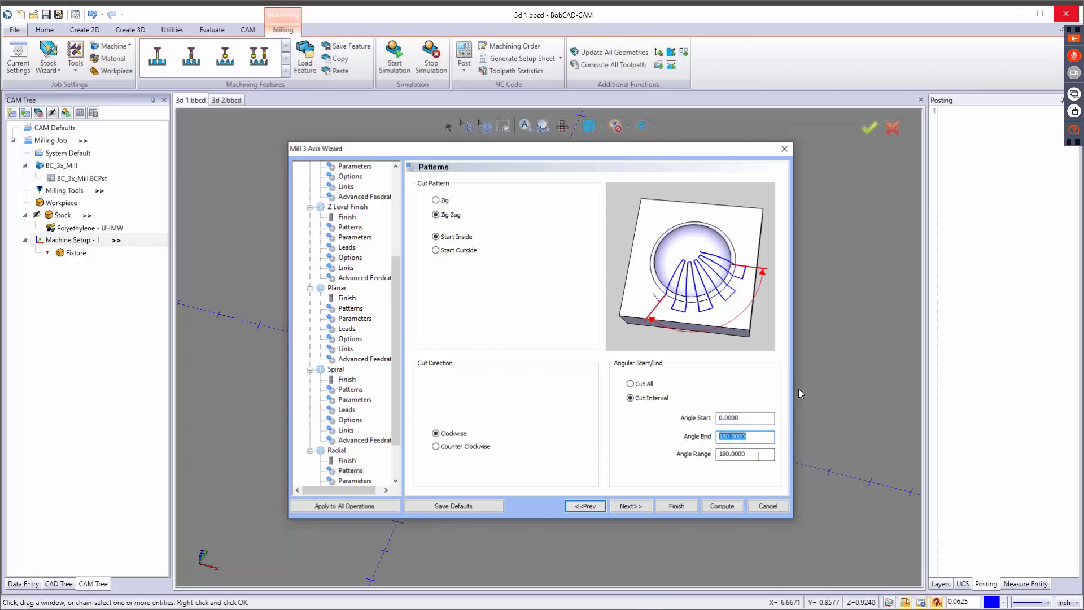
{"action": "key", "text": "Tab"}
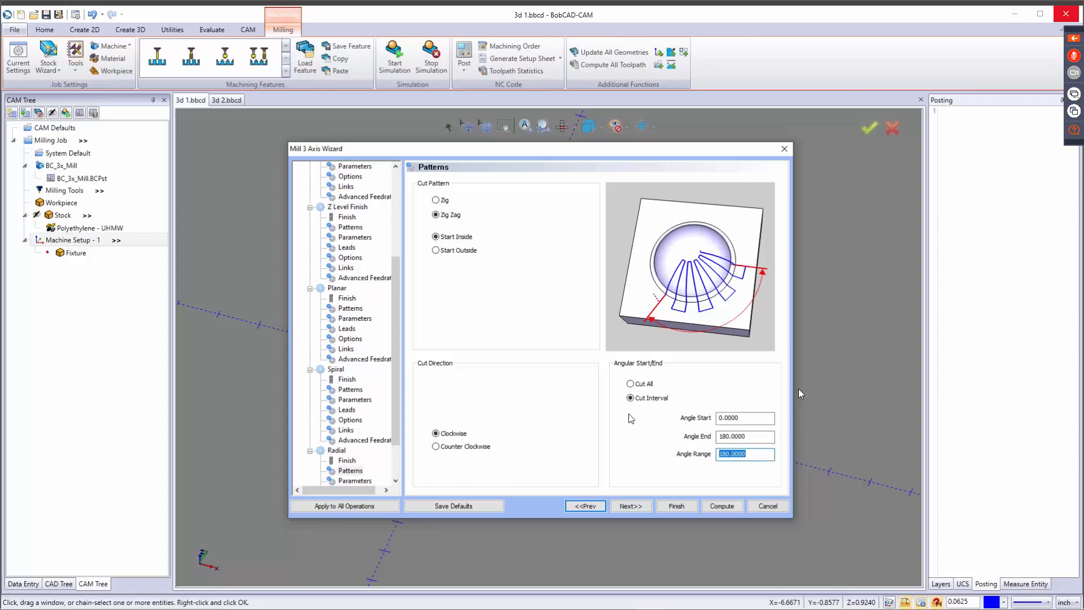
{"action": "left_click", "coordinate": [630, 384]}
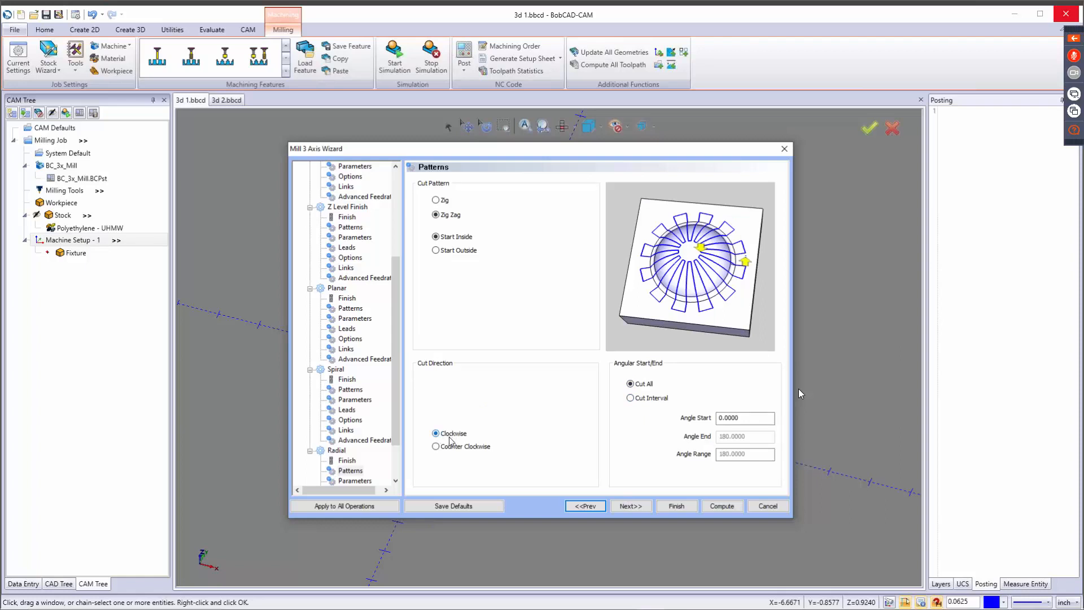
Review the Cut Angle, Start Radius and End Radius parameters of the Radial operation.
{"action": "left_click", "coordinate": [633, 506]}
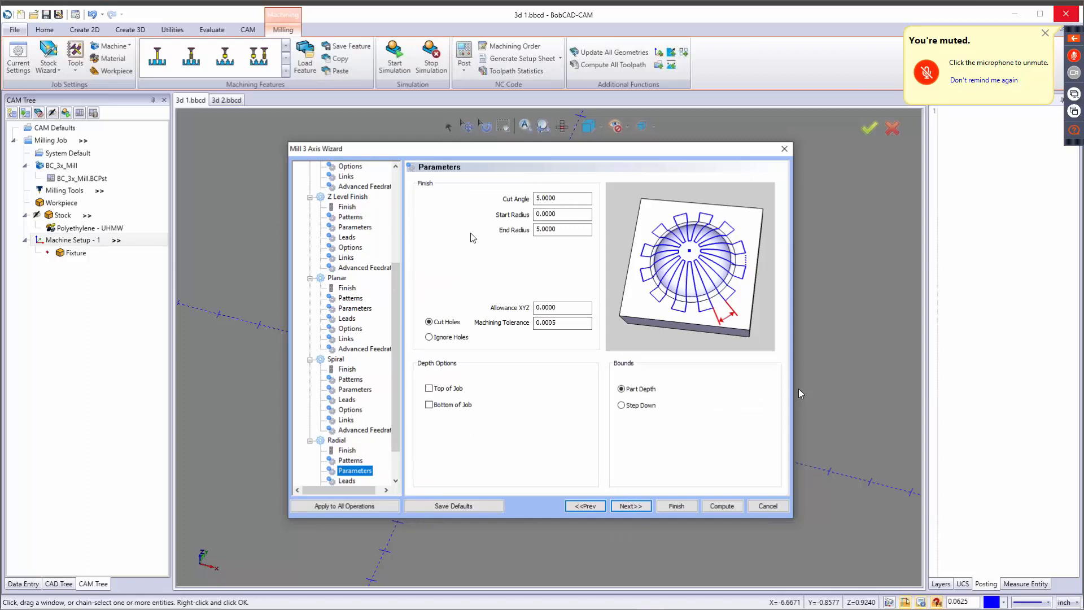
{"action": "key", "text": "Tab"}
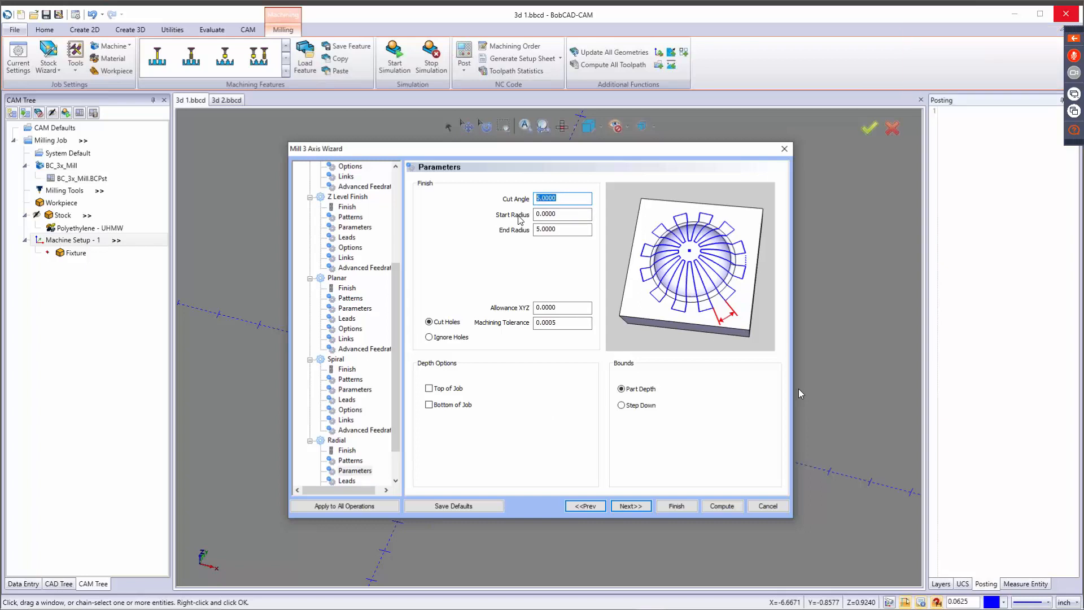
{"action": "left_click", "coordinate": [565, 214]}
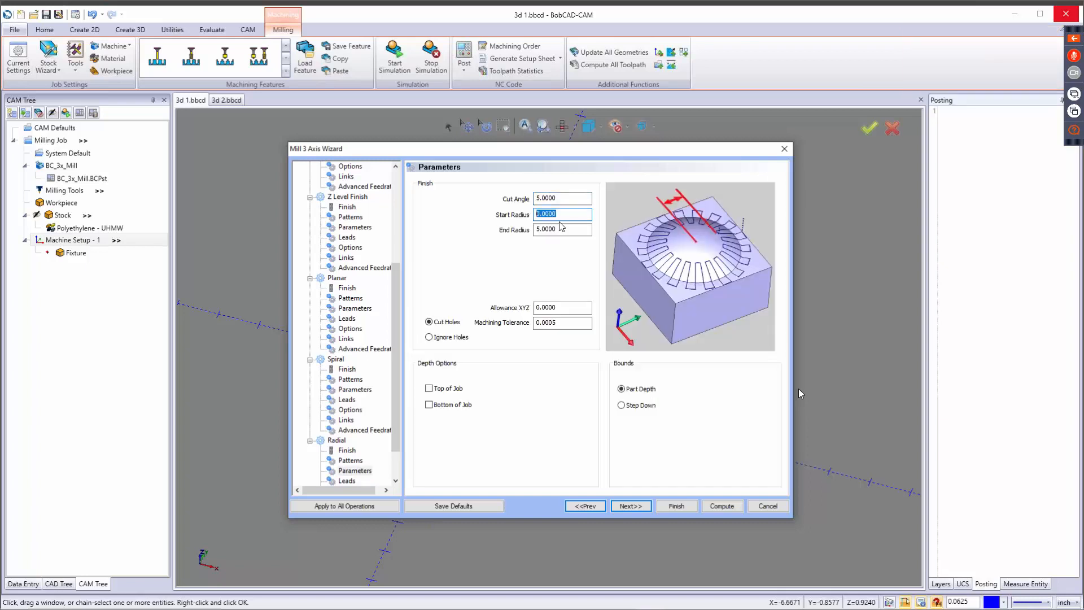
{"action": "left_click", "coordinate": [567, 228]}
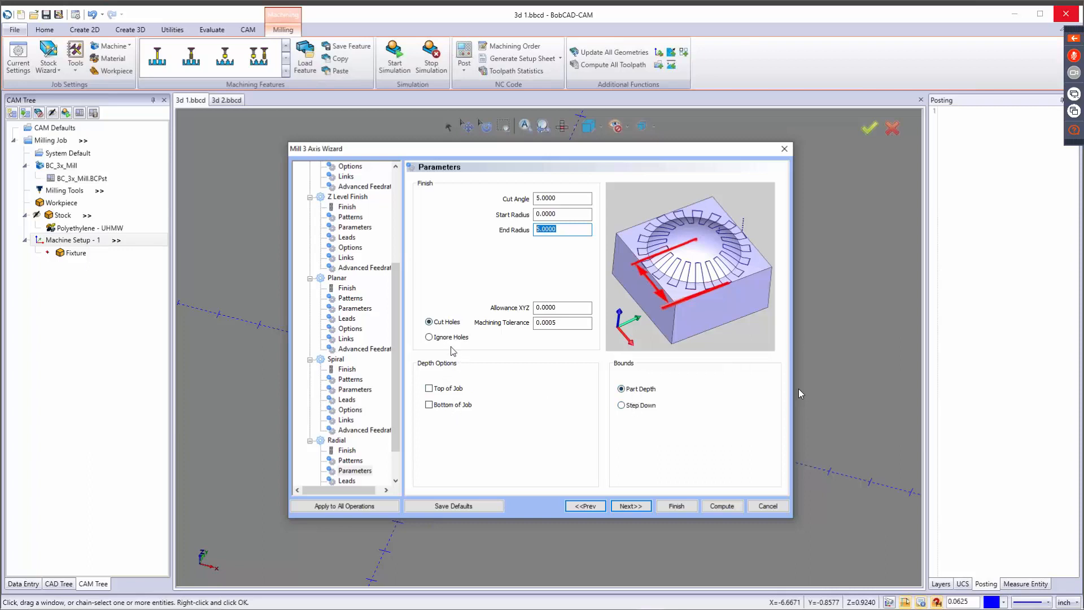
Set the Radial leads to a Tangent lead-in and a separate Vertical lead-out instead of matching the lead-in.
{"action": "left_click", "coordinate": [632, 506]}
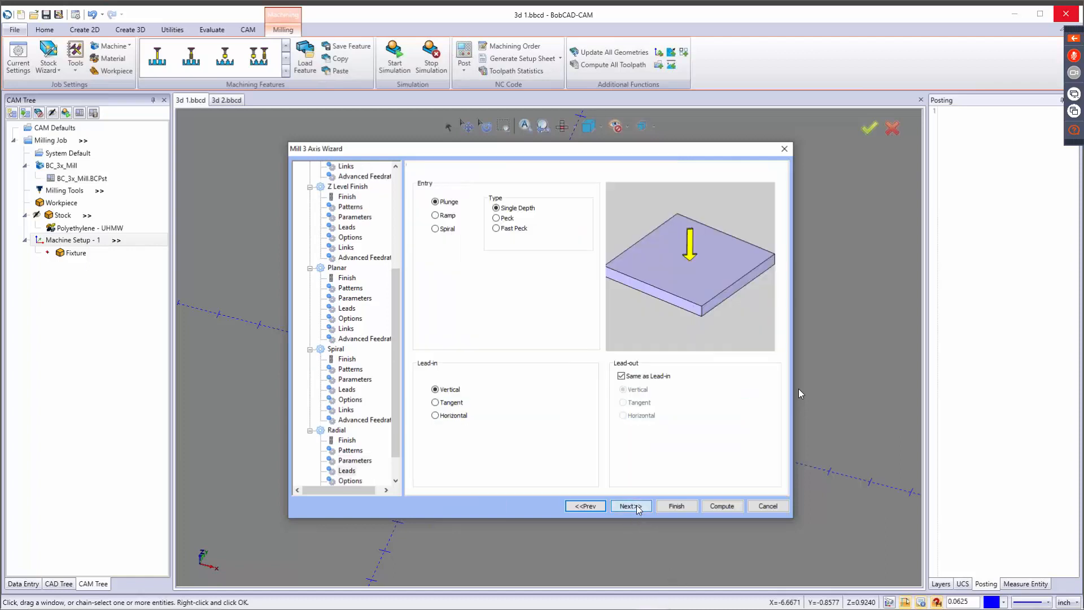
{"action": "left_click", "coordinate": [355, 460]}
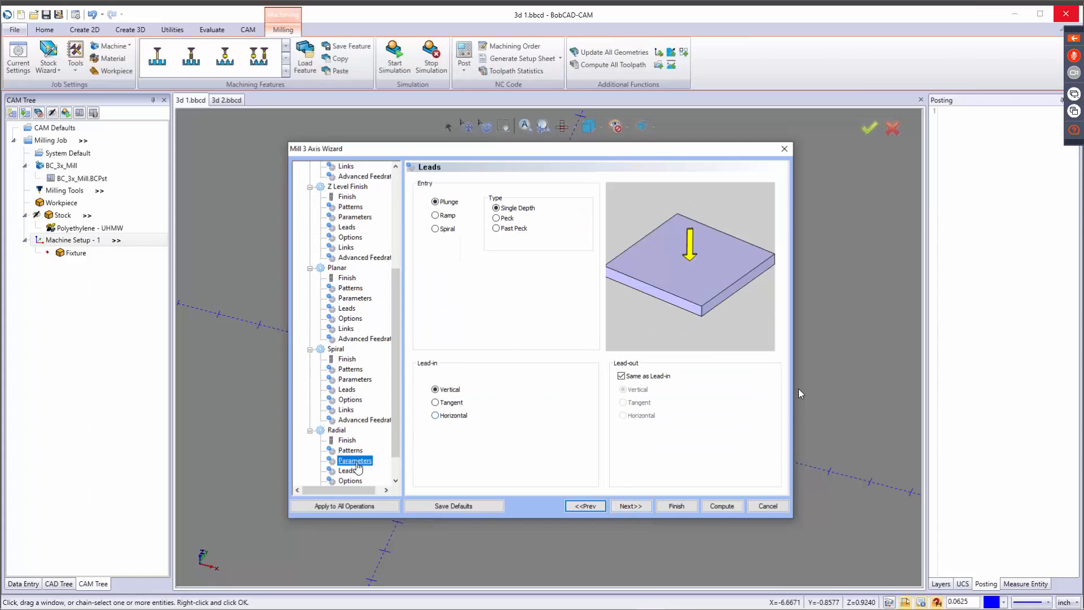
{"action": "left_click", "coordinate": [348, 472]}
{"action": "left_click", "coordinate": [460, 403]}
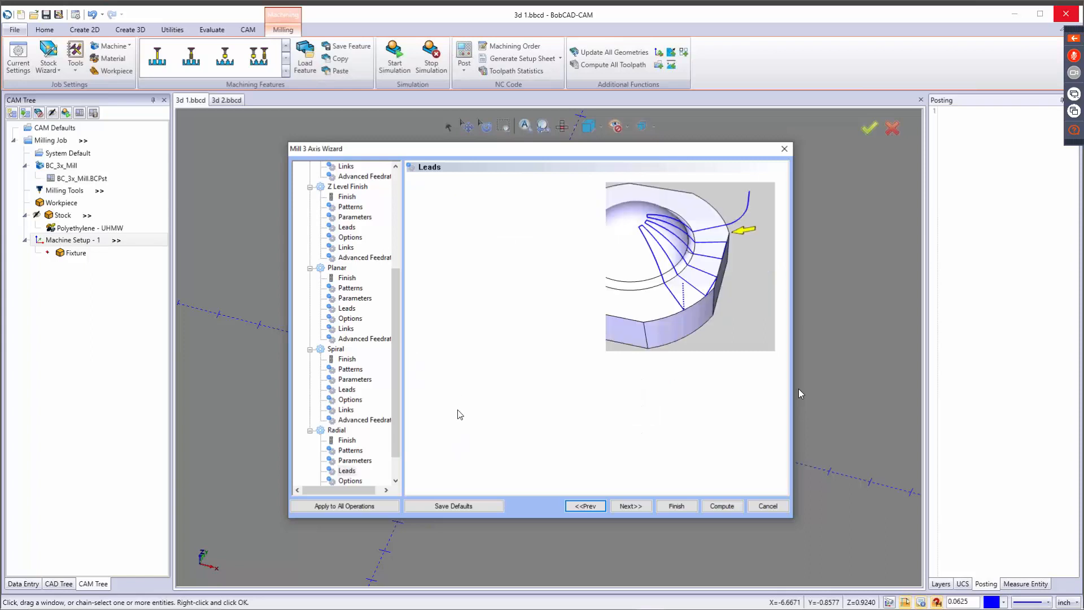
{"action": "left_click", "coordinate": [456, 416]}
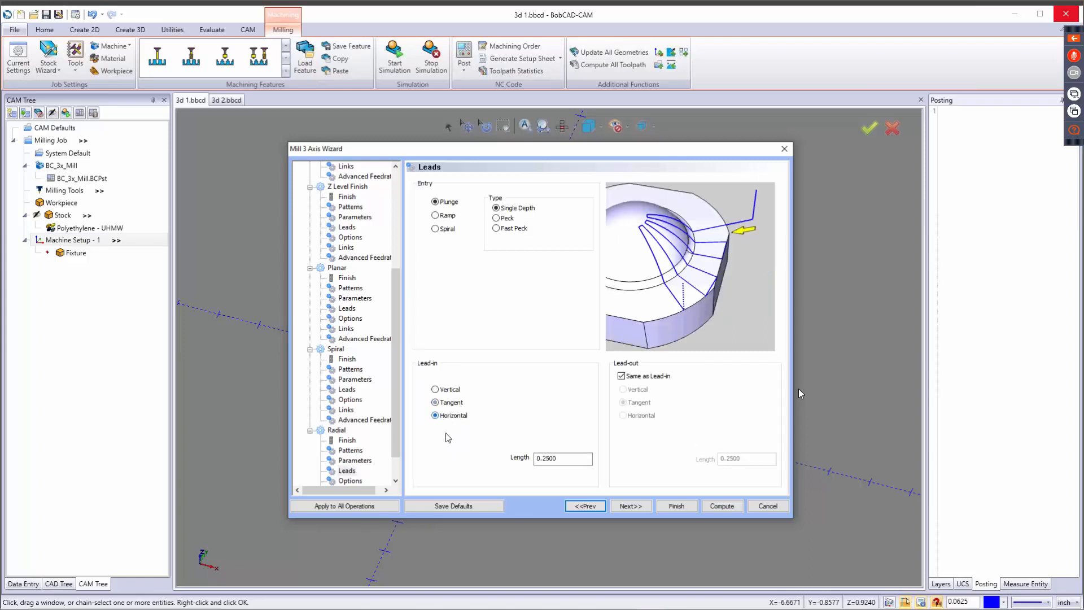
{"action": "left_click", "coordinate": [452, 405]}
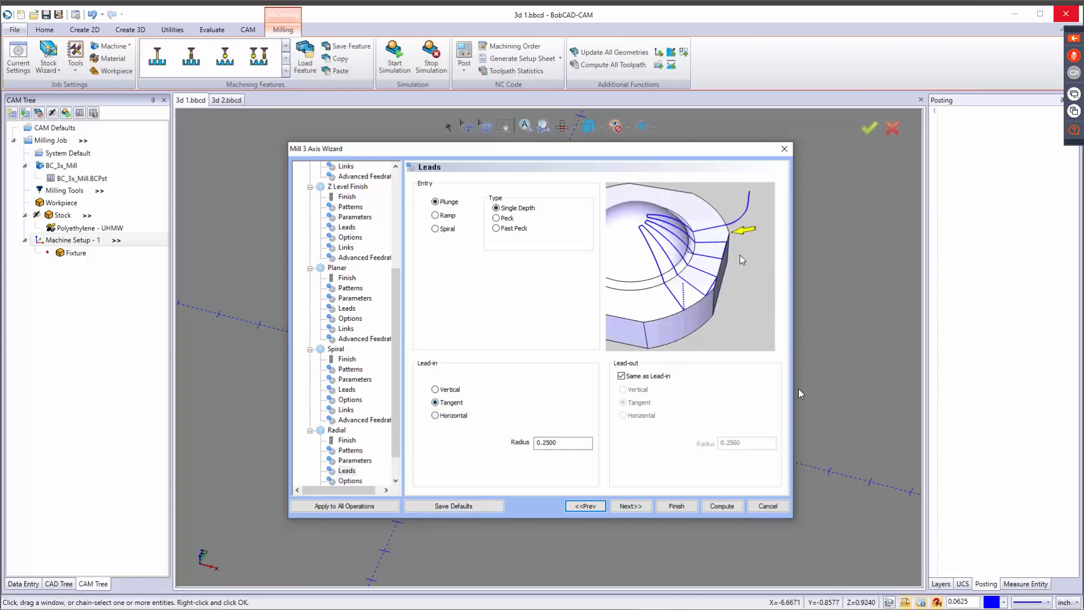
{"action": "left_click", "coordinate": [622, 377]}
{"action": "left_click", "coordinate": [623, 390]}
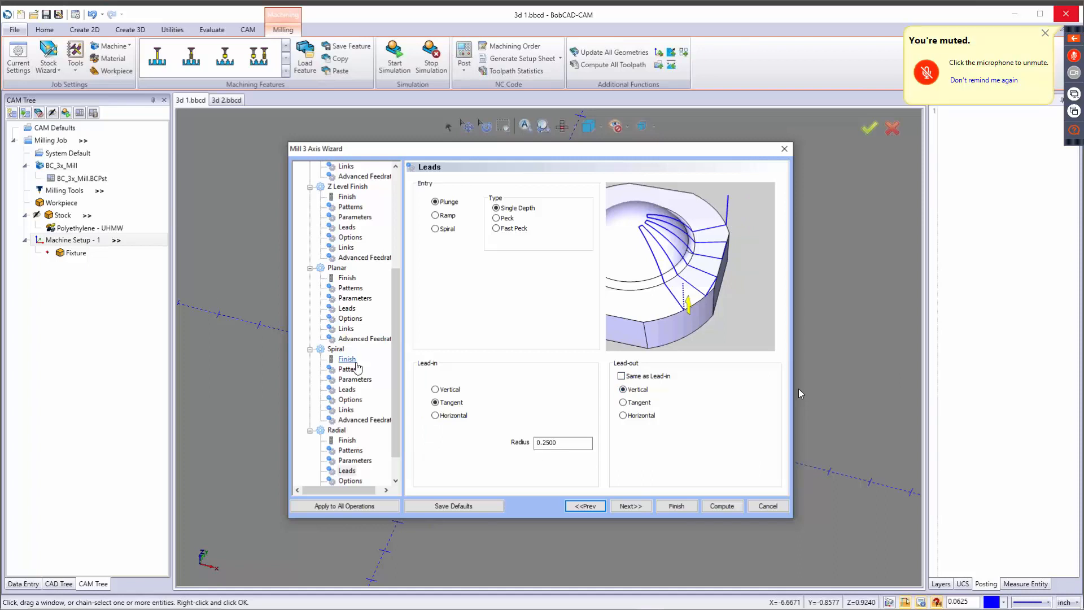
Preview Part Bottom cutting extents and the Calculate From choices for Radial, returning to Extents and keeping Tool Tip.
{"action": "left_click", "coordinate": [629, 506]}
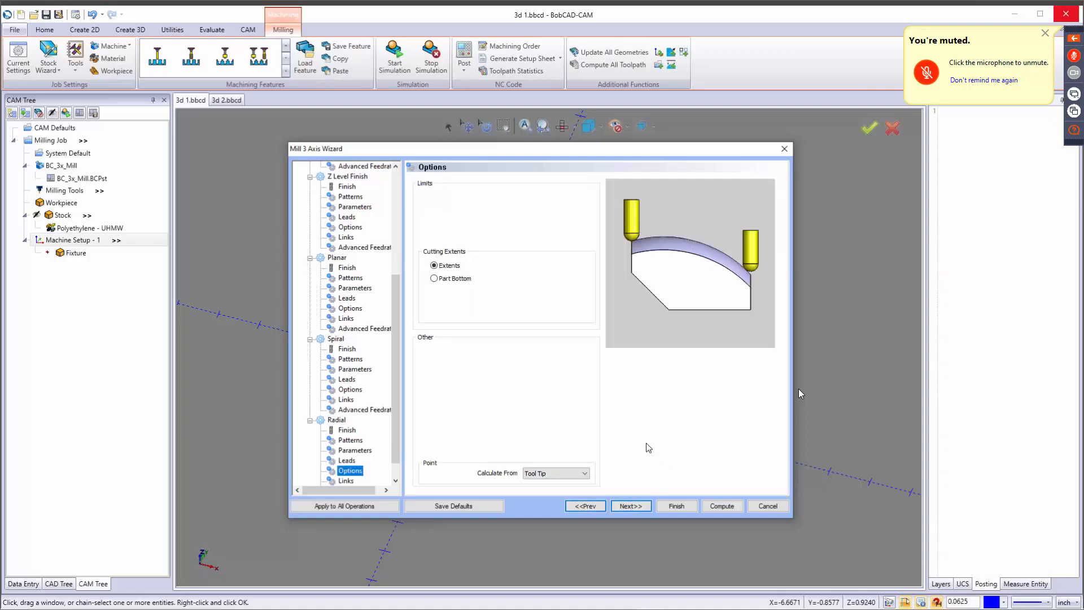
{"action": "left_click", "coordinate": [451, 267]}
{"action": "left_click", "coordinate": [452, 279]}
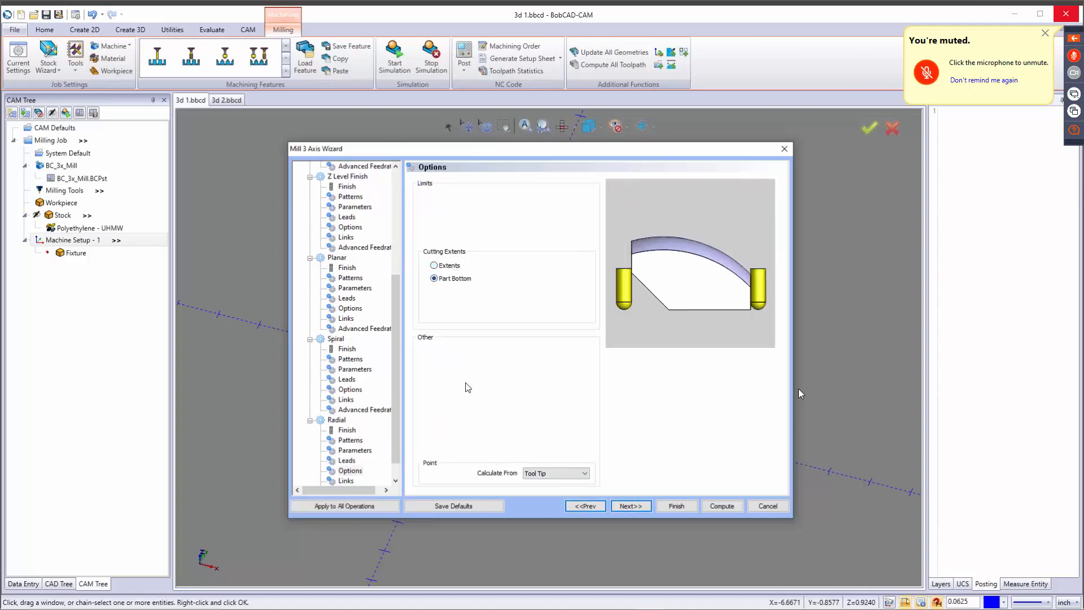
{"action": "left_click", "coordinate": [449, 266]}
{"action": "left_click", "coordinate": [574, 474]}
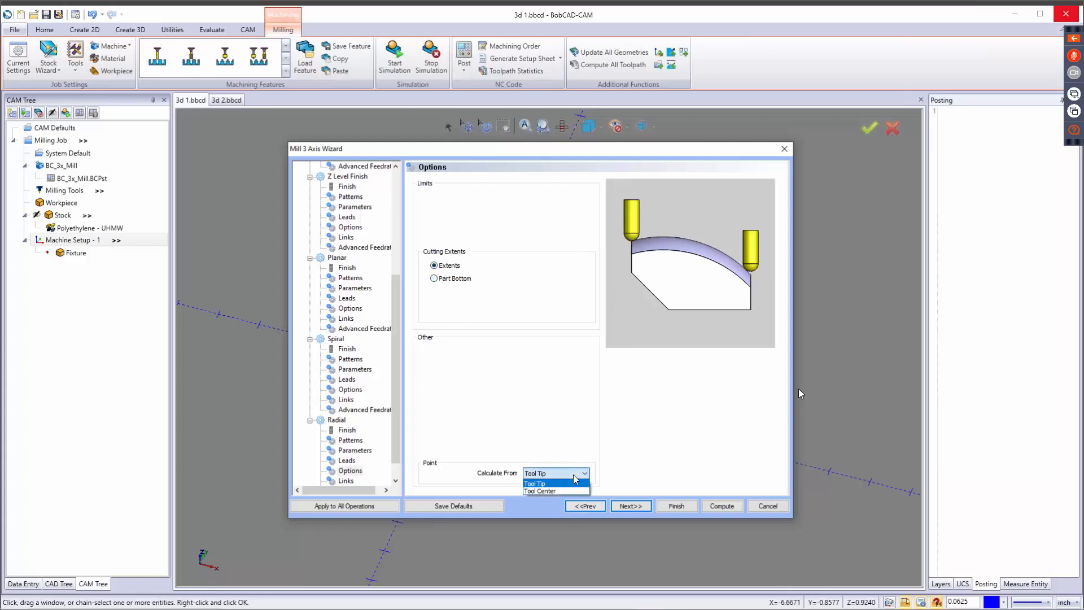
{"action": "left_click", "coordinate": [576, 474]}
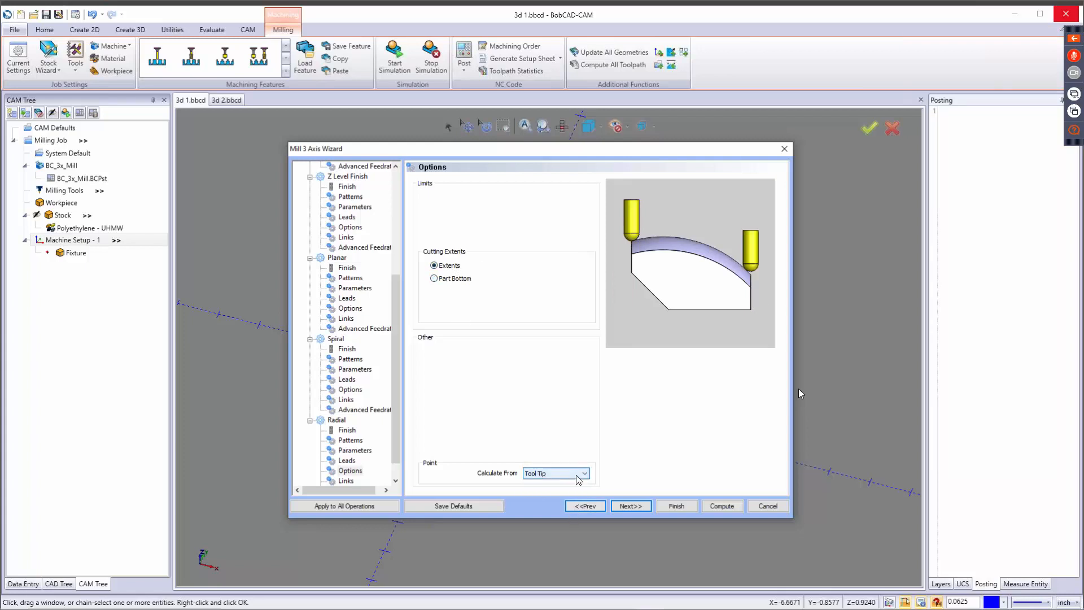
Keep Follow linking for Radial, check its advanced feedrates and finish creating the 3-axis milling feature.
{"action": "left_click", "coordinate": [639, 505]}
{"action": "left_click", "coordinate": [446, 206]}
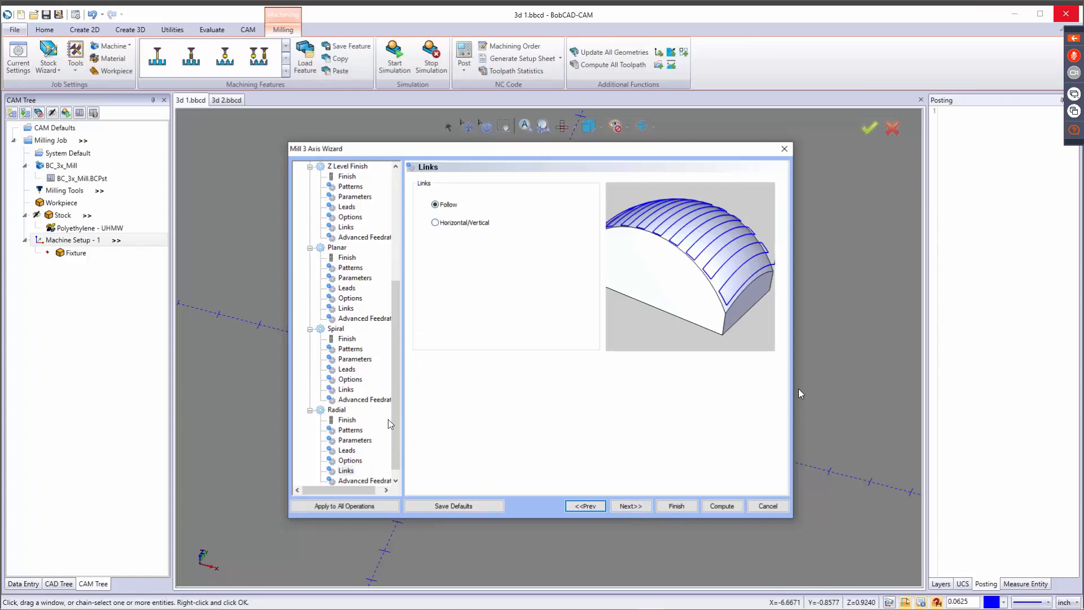
{"action": "scroll", "coordinate": [394, 421], "scroll_direction": "down", "scroll_amount": 1}
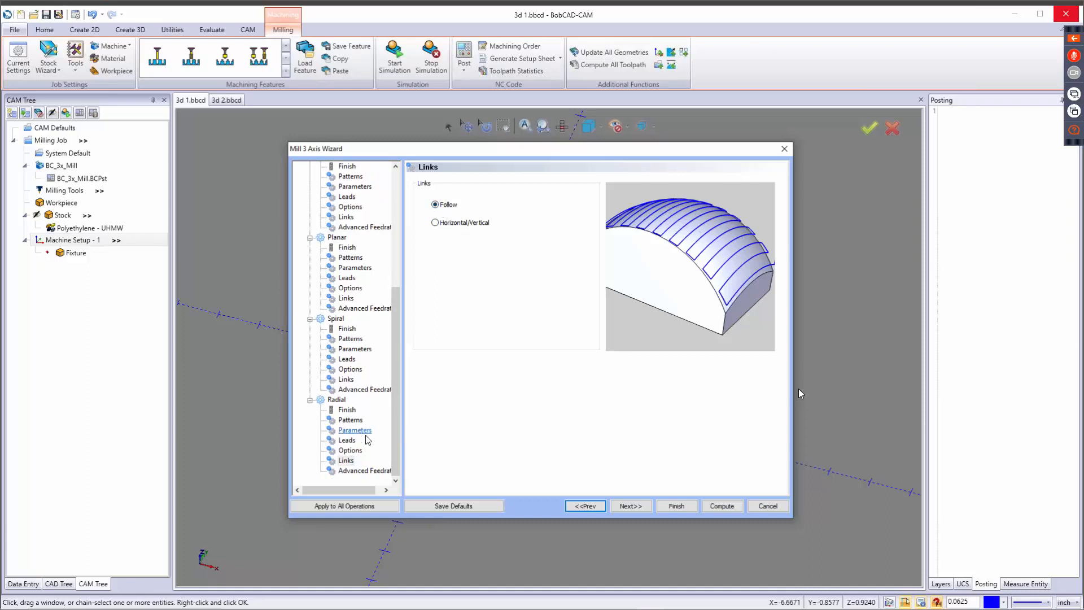
{"action": "left_click", "coordinate": [365, 470]}
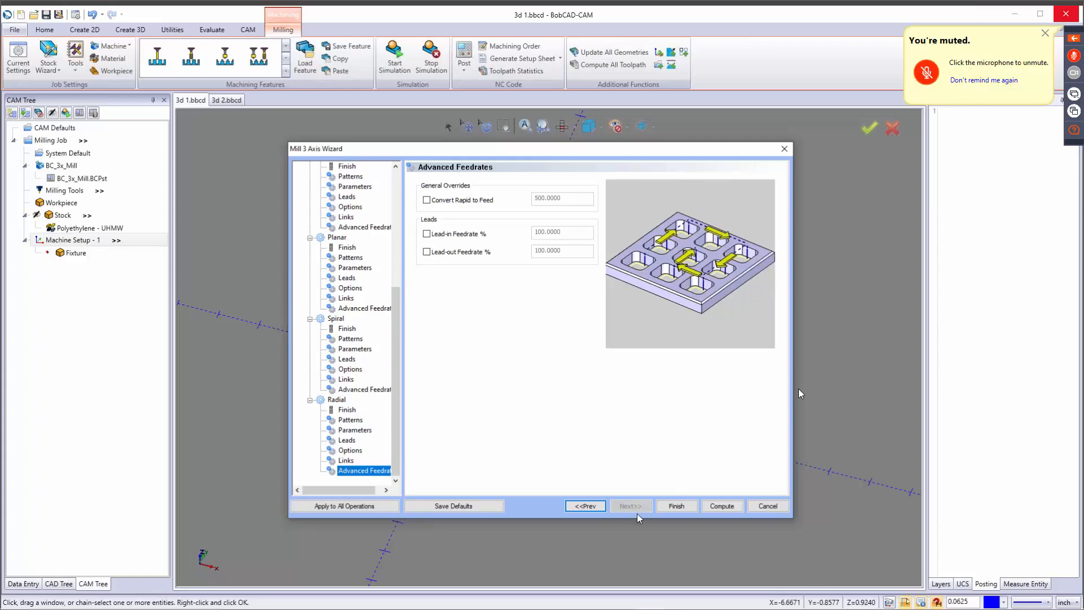
{"action": "left_click", "coordinate": [683, 506]}
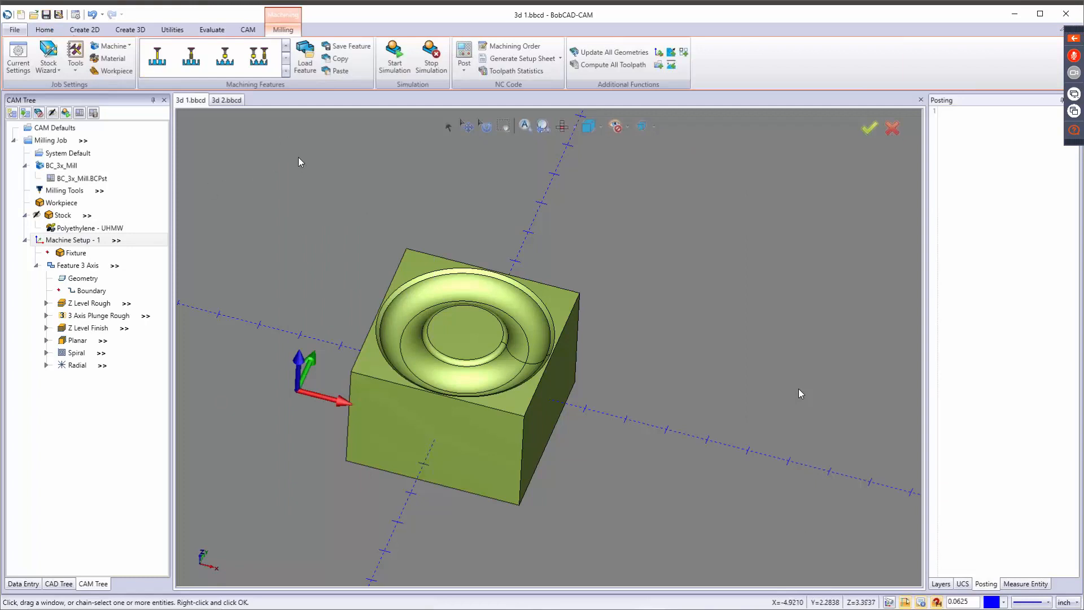
Compute the toolpaths of all operations in the milling job.
{"action": "left_click", "coordinate": [587, 67]}
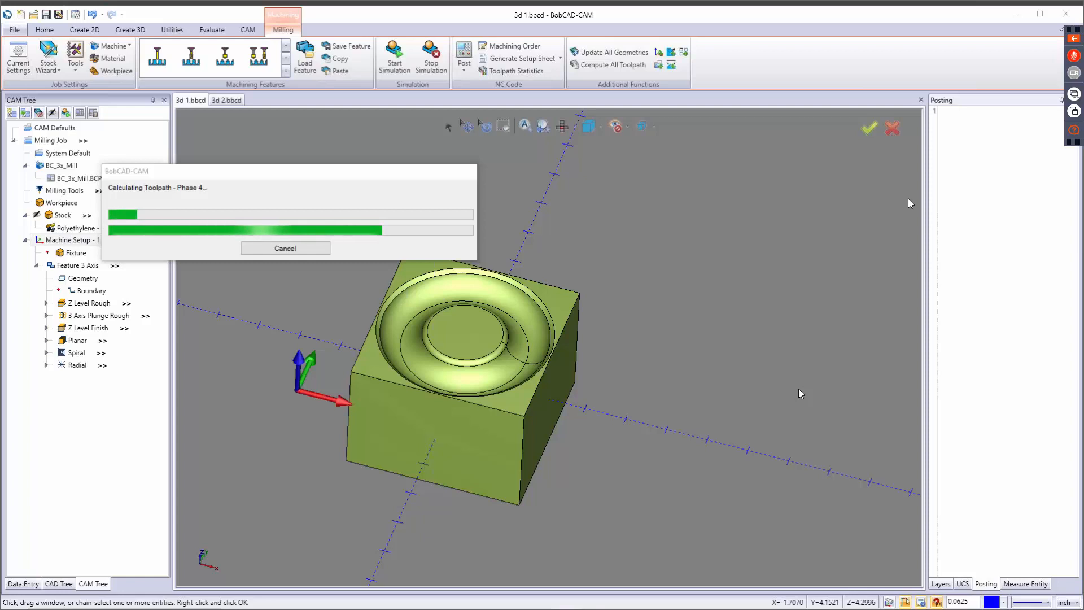
{"action": "left_click_drag", "start_coordinate": [300, 173], "coordinate": [546, 157]}
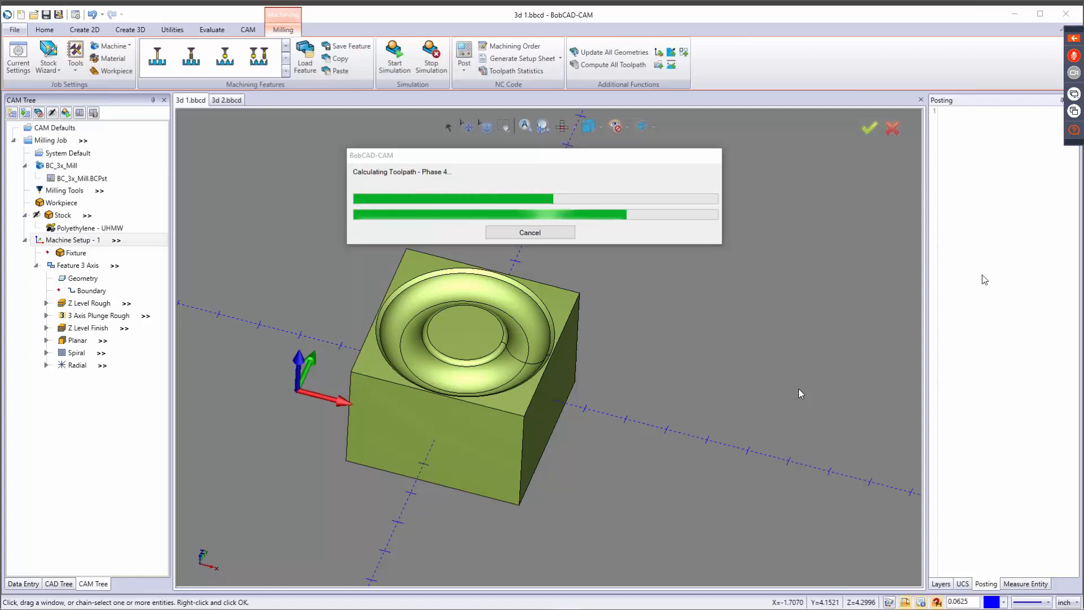
{"action": "mouse_move", "coordinate": [527, 153]}
{"action": "left_mouse_down"}
{"action": "mouse_move", "coordinate": [552, 154]}
{"action": "mouse_move", "coordinate": [534, 153]}
{"action": "left_mouse_up"}
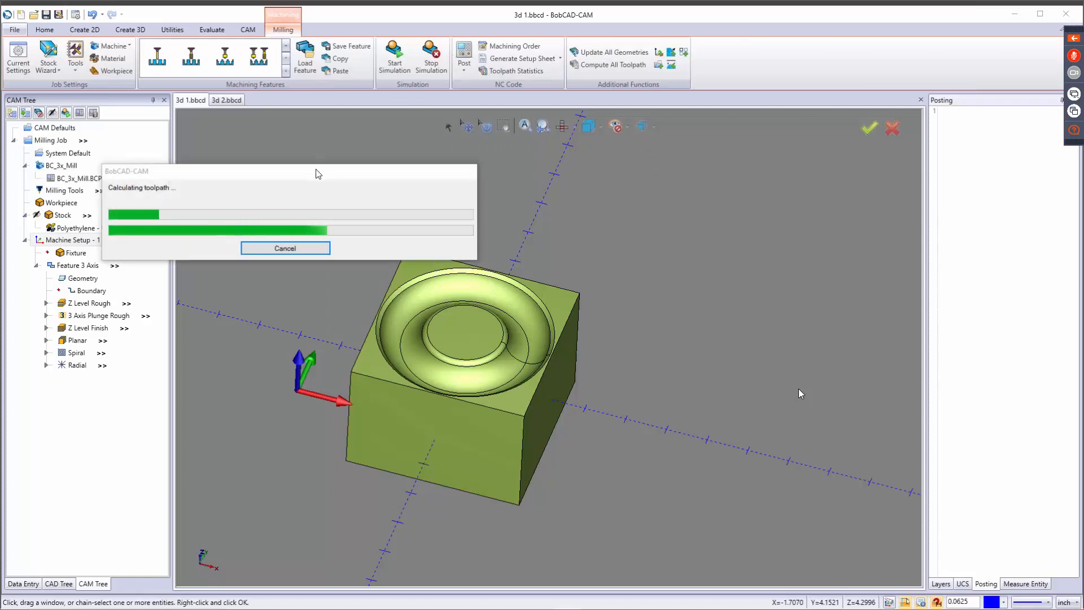
{"action": "left_click_drag", "start_coordinate": [316, 174], "coordinate": [552, 149]}
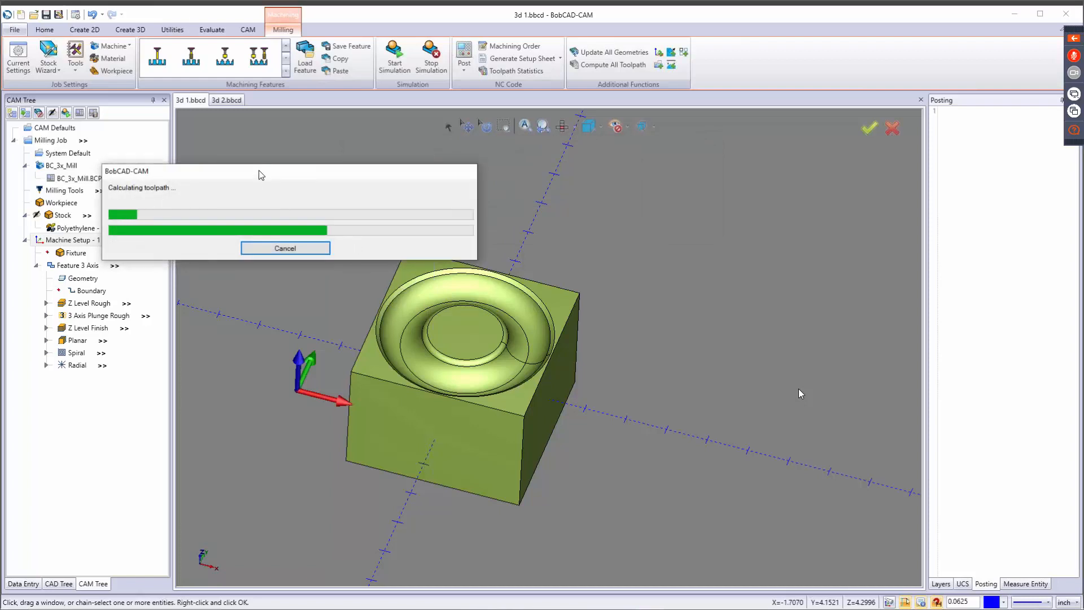
{"action": "left_click_drag", "start_coordinate": [301, 170], "coordinate": [511, 149]}
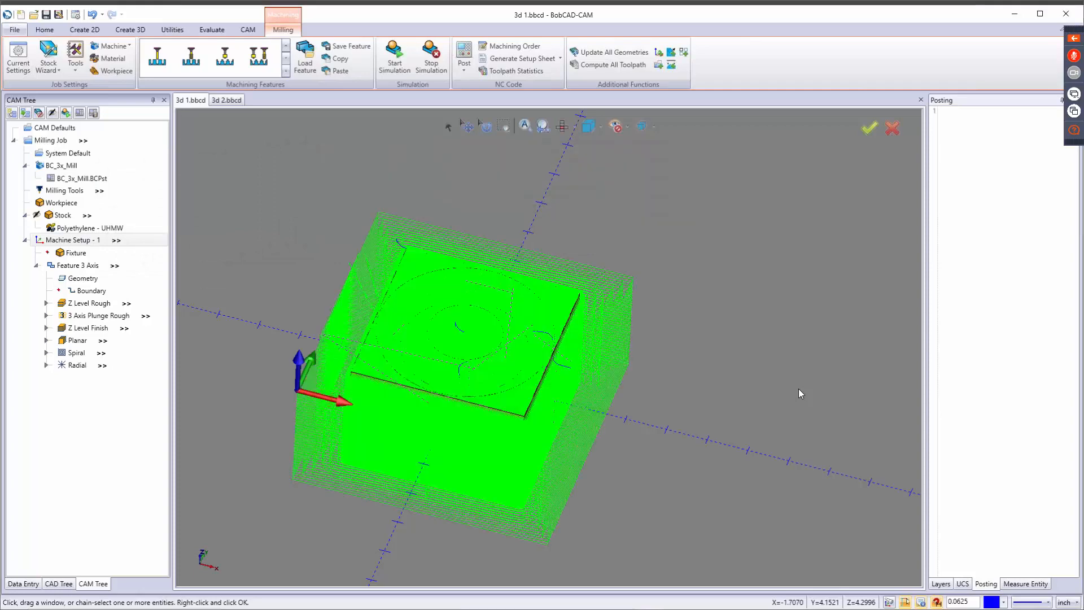
Blank all toolpaths of the 3 Axis feature and inspect the Z Level Rough and 3 Axis Plunge Rough toolpaths individually.
{"action": "right_click", "coordinate": [78, 269]}
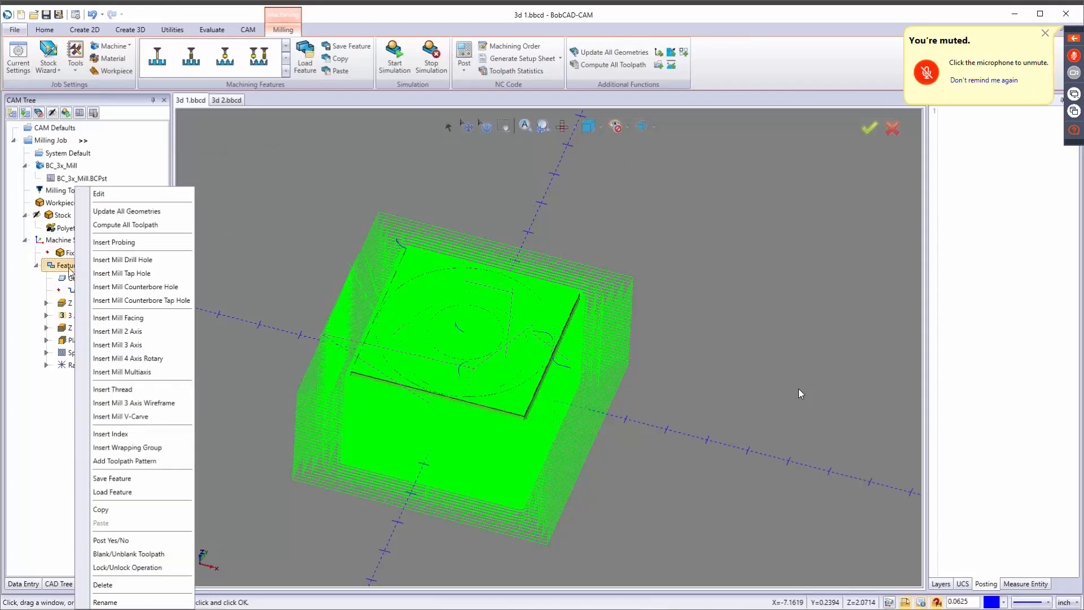
{"action": "left_click", "coordinate": [111, 556]}
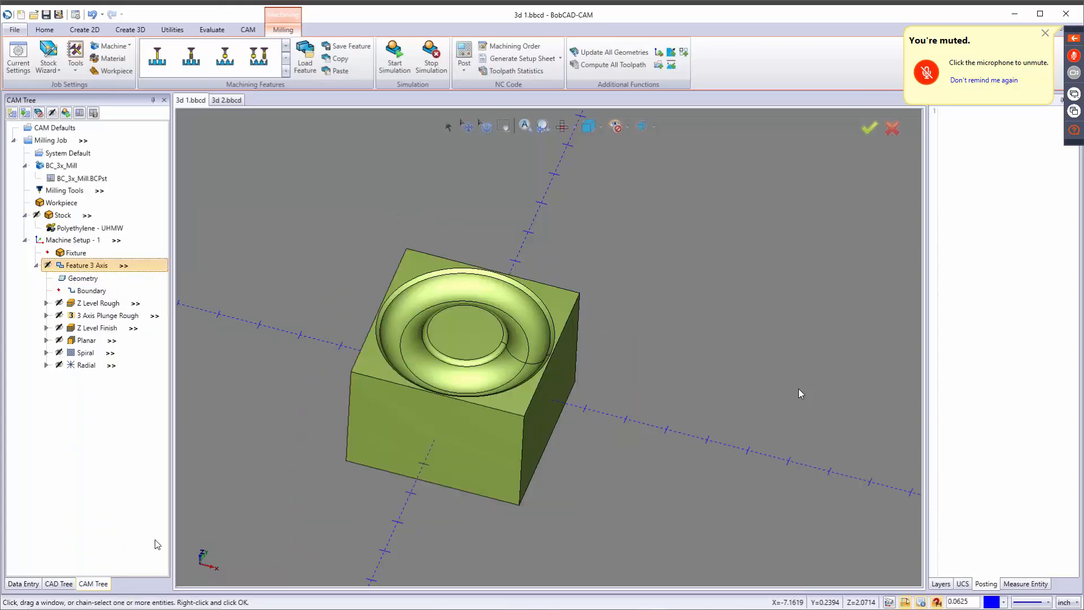
{"action": "left_click", "coordinate": [107, 305]}
{"action": "middle_click_drag", "start_coordinate": [451, 381], "coordinate": [530, 263]}
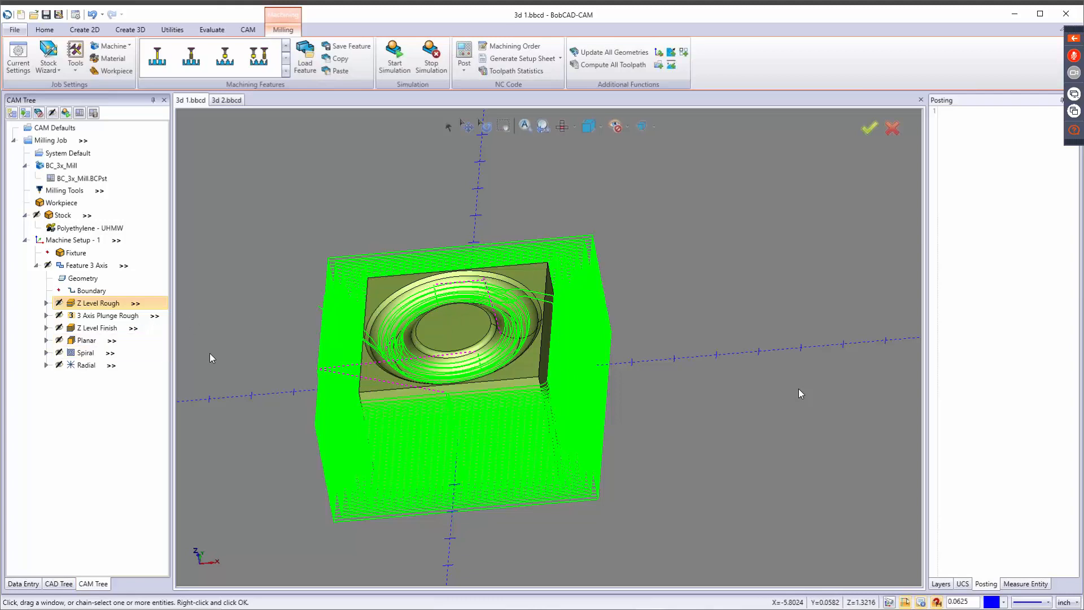
{"action": "left_click", "coordinate": [88, 317]}
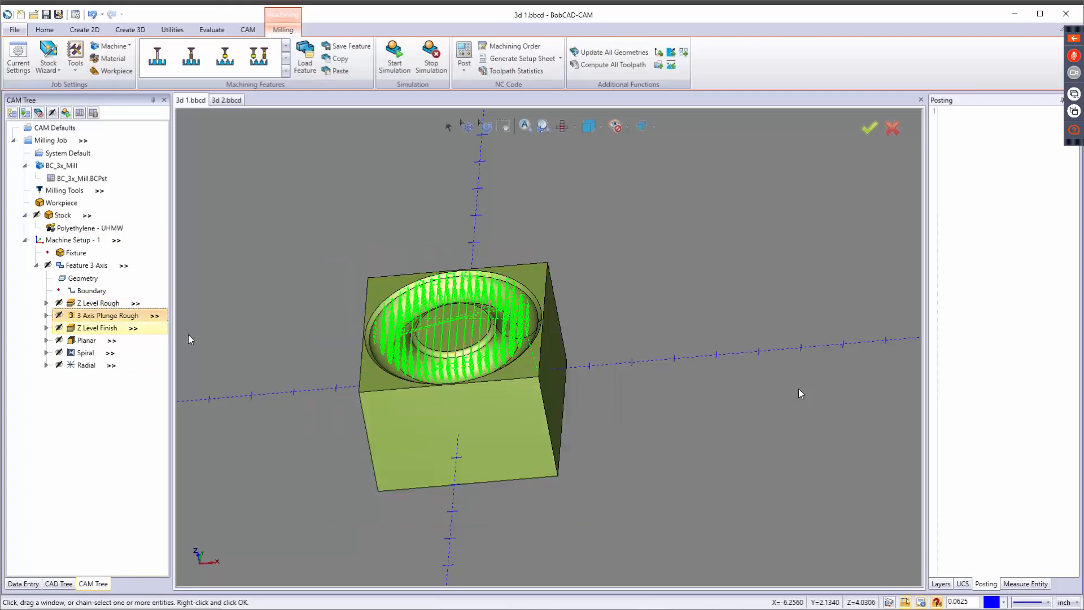
{"action": "middle_click_drag", "start_coordinate": [516, 337], "coordinate": [524, 358]}
Inspect the Z Level Finish toolpath up close, examining its pass spacing around the ring-shaped groove.
{"action": "left_click", "coordinate": [93, 332]}
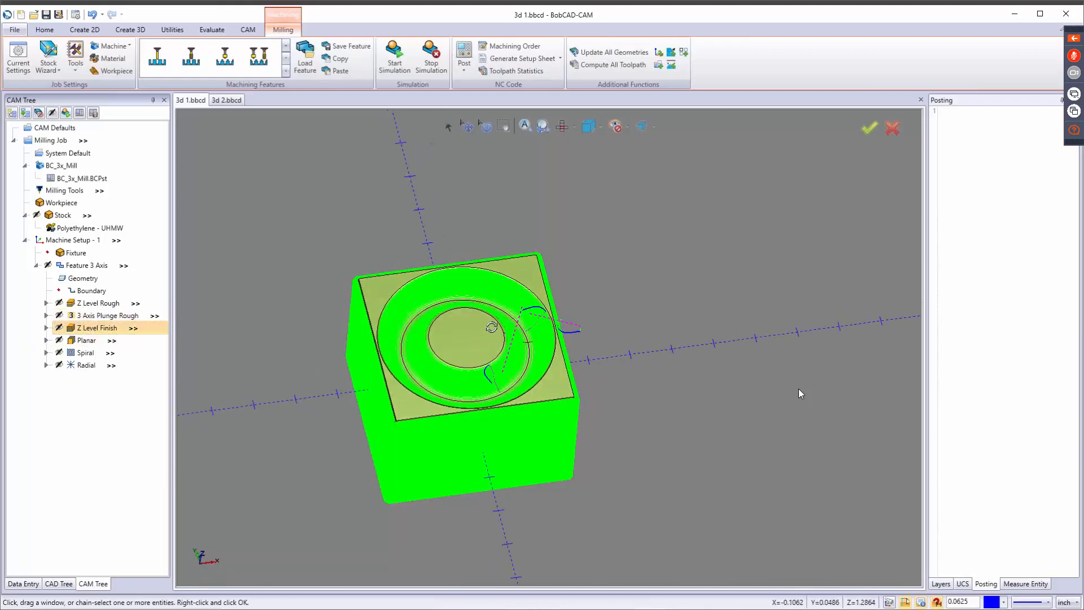
{"action": "middle_click_drag", "start_coordinate": [488, 328], "coordinate": [335, 354]}
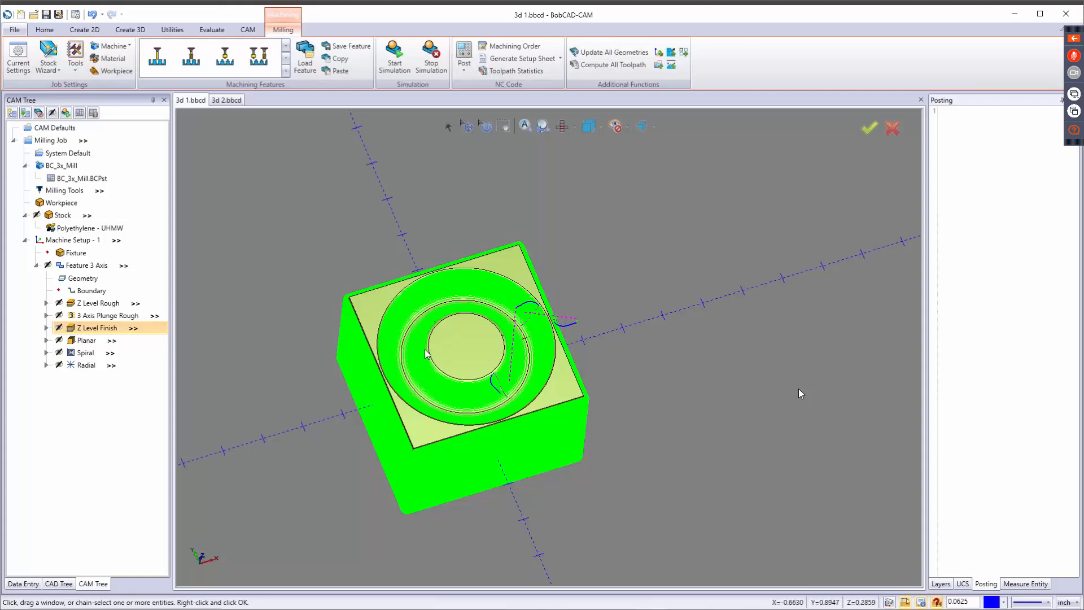
{"action": "scroll", "coordinate": [405, 353], "scroll_direction": "up", "scroll_amount": 5}
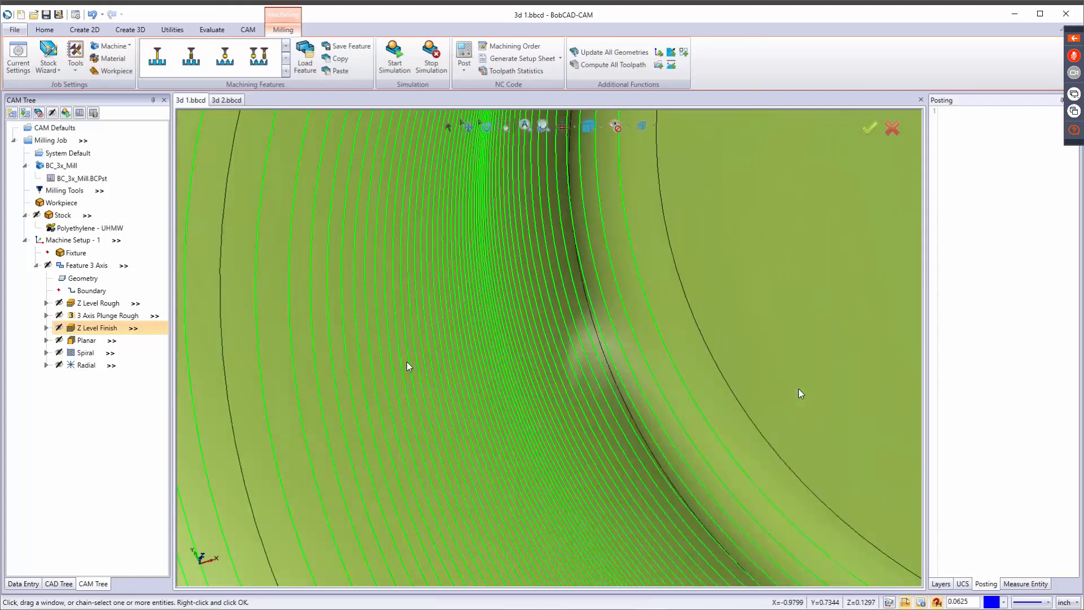
{"action": "scroll", "coordinate": [409, 366], "scroll_direction": "down", "scroll_amount": 5}
{"action": "middle_click_drag", "start_coordinate": [383, 362], "coordinate": [348, 363]}
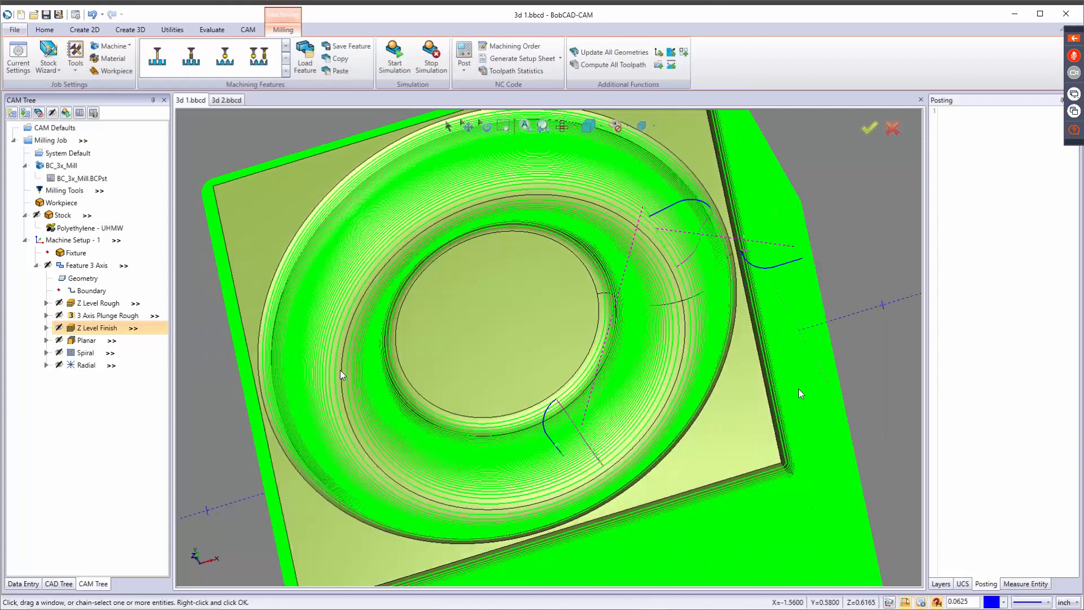
Inspect the Planar finishing toolpath over the part's top face and along the edge of the groove.
{"action": "left_click", "coordinate": [86, 342]}
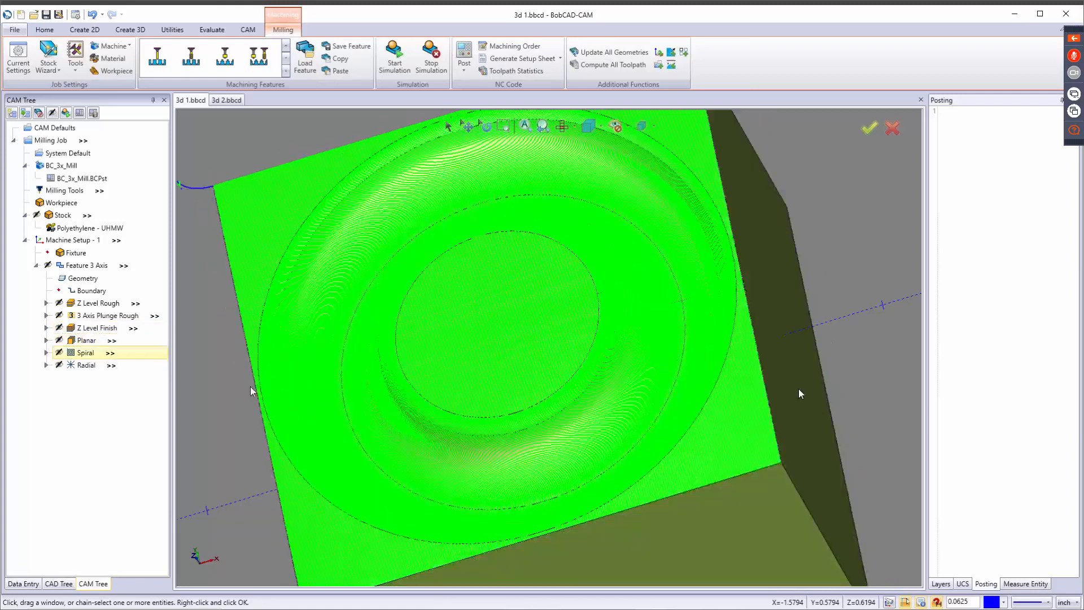
{"action": "middle_click_drag", "start_coordinate": [429, 330], "coordinate": [387, 295]}
{"action": "scroll", "coordinate": [388, 297], "scroll_direction": "down", "scroll_amount": 5}
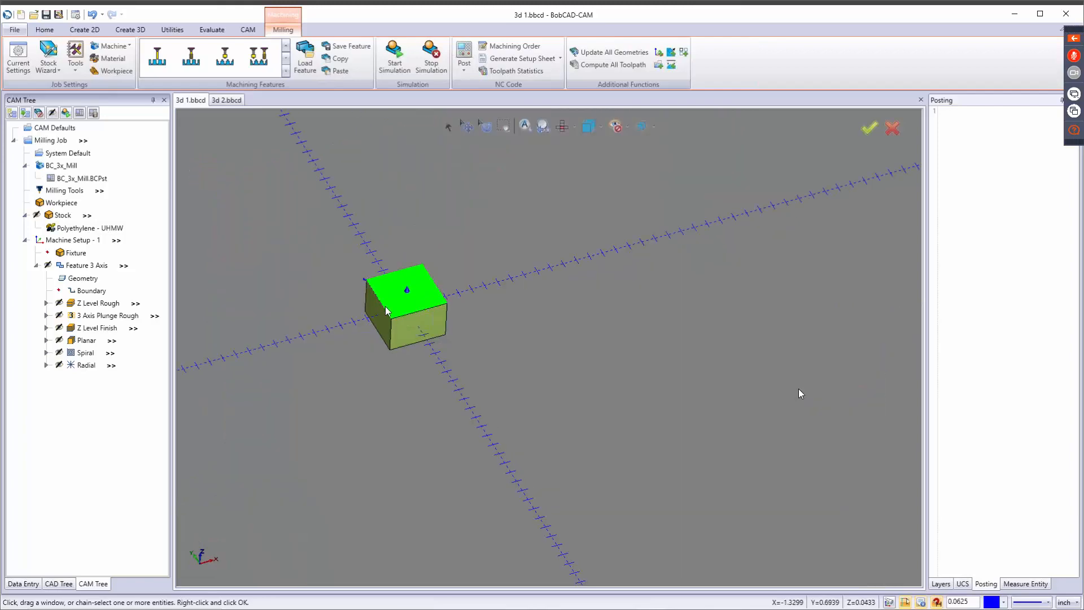
{"action": "scroll", "coordinate": [385, 306], "scroll_direction": "up", "scroll_amount": 10}
{"action": "scroll", "coordinate": [386, 309], "scroll_direction": "up", "scroll_amount": 4}
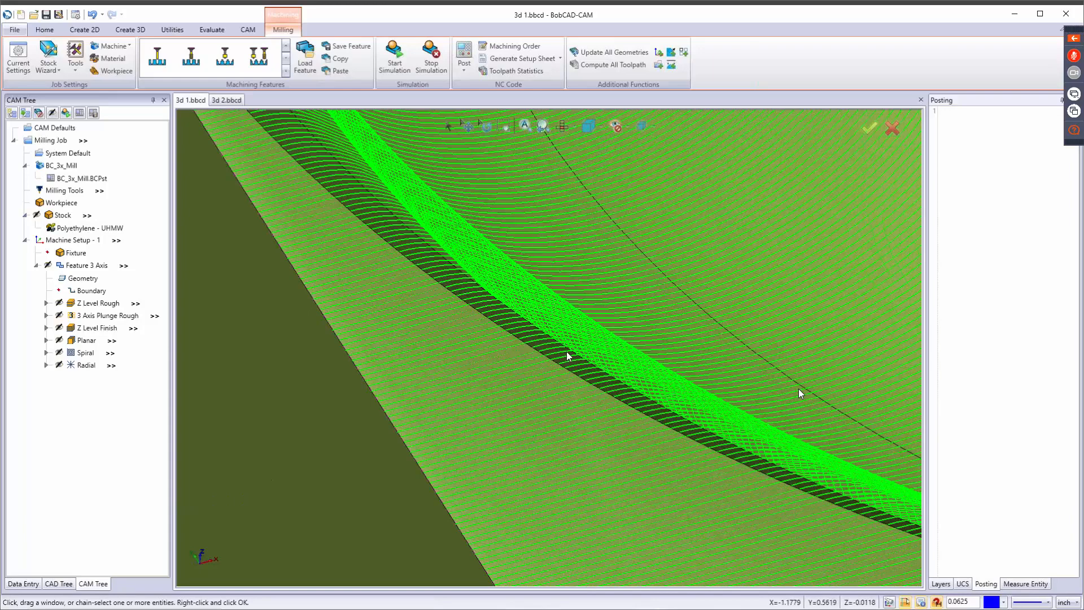
{"action": "scroll", "coordinate": [567, 351], "scroll_direction": "down", "scroll_amount": 8}
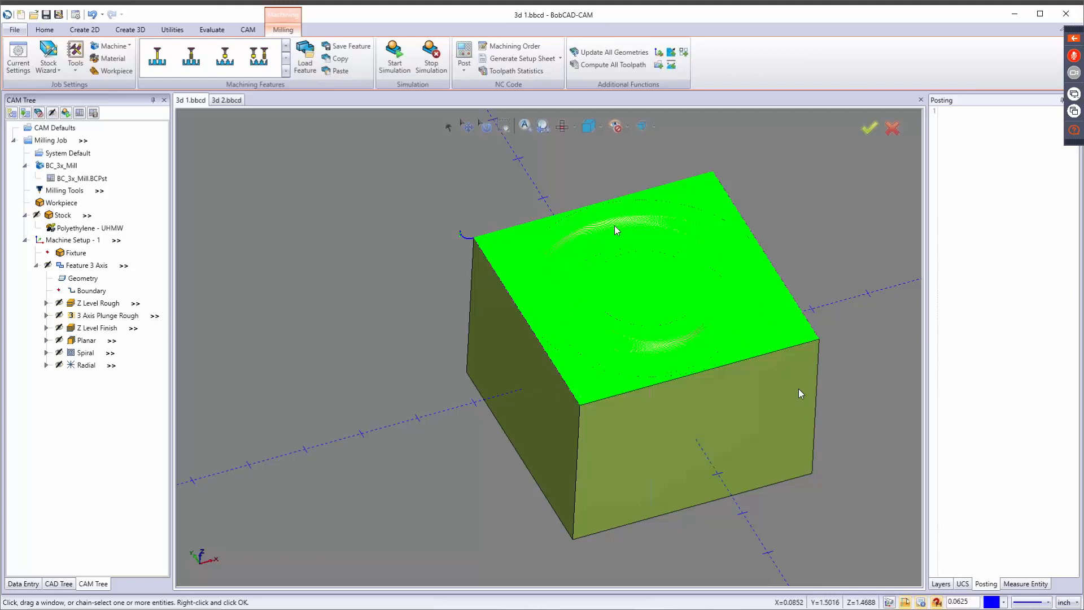
Inspect the Radial finishing toolpath over the part's top, and display the Spiral toolpath on its own for comparison.
{"action": "left_click", "coordinate": [88, 365]}
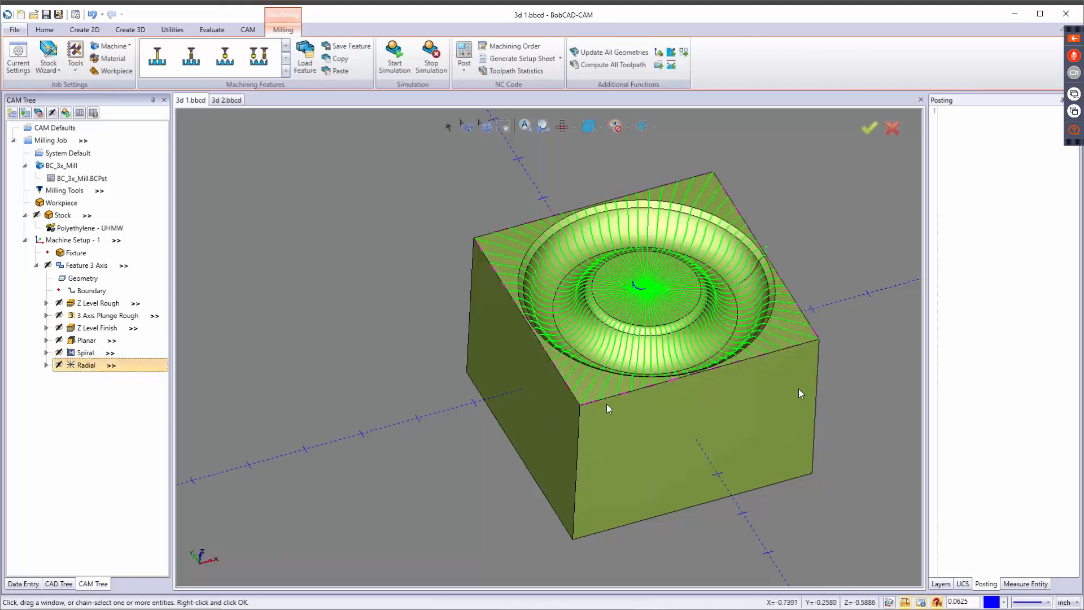
{"action": "mouse_move", "coordinate": [600, 400]}
{"action": "middle_mouse_down"}
{"action": "mouse_move", "coordinate": [595, 364]}
{"action": "mouse_move", "coordinate": [596, 415]}
{"action": "mouse_move", "coordinate": [596, 404]}
{"action": "middle_mouse_up"}
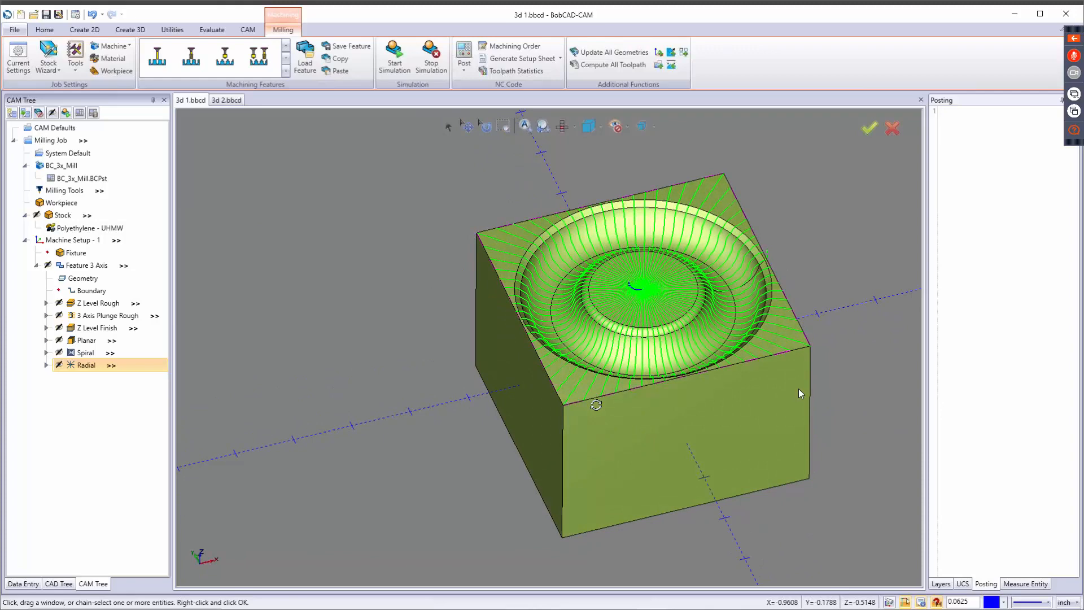
{"action": "middle_click_drag", "start_coordinate": [597, 405], "coordinate": [602, 358]}
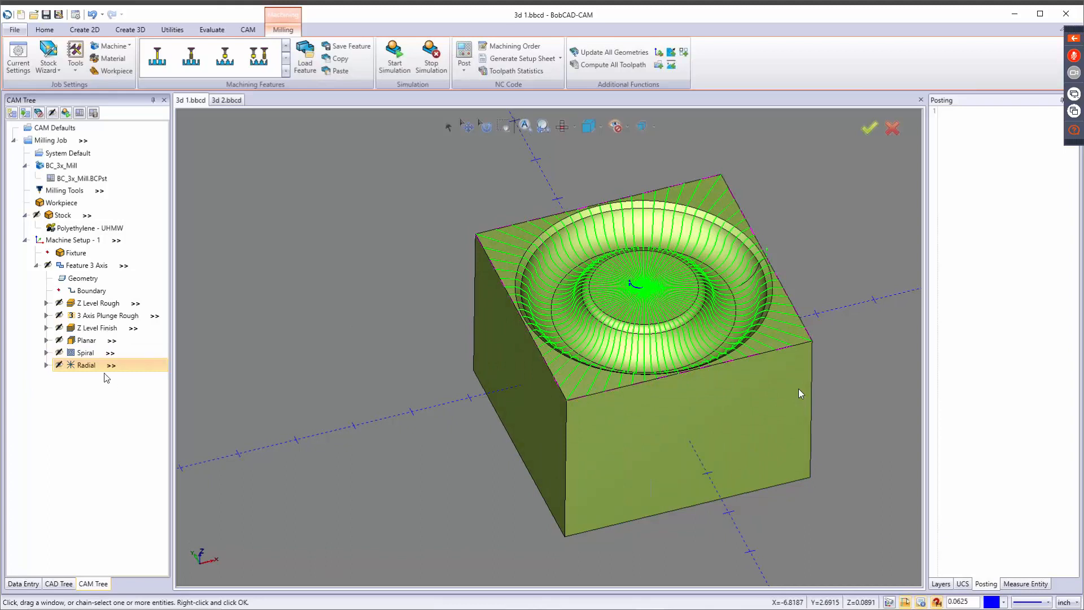
{"action": "left_click", "coordinate": [86, 354]}
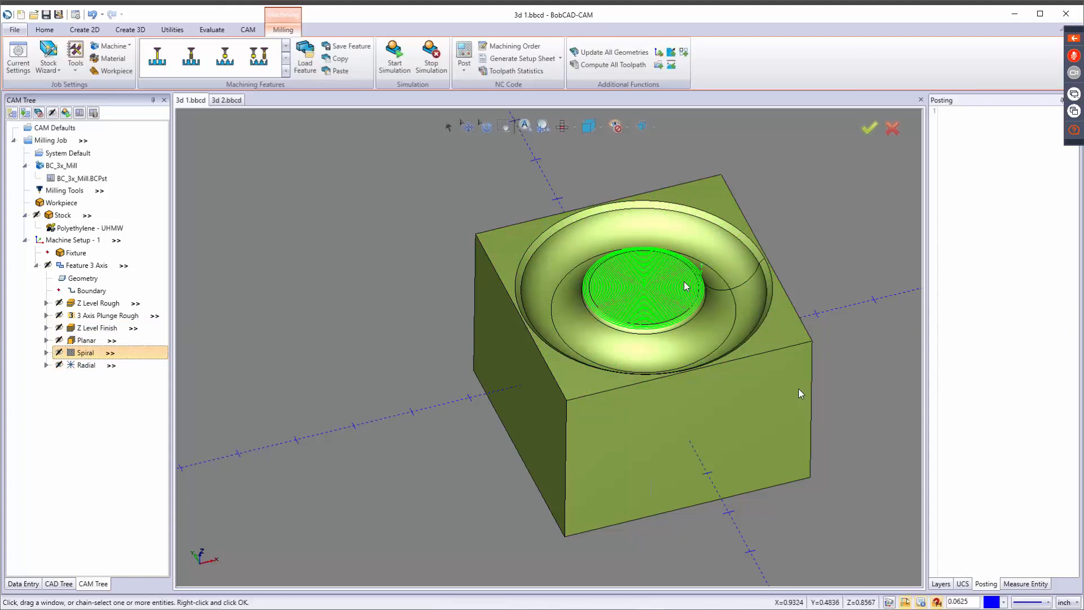
Edit the Spiral operation's parameters, setting both the outside height and the outside width to 7.
{"action": "right_click", "coordinate": [74, 353]}
{"action": "left_click", "coordinate": [93, 359]}
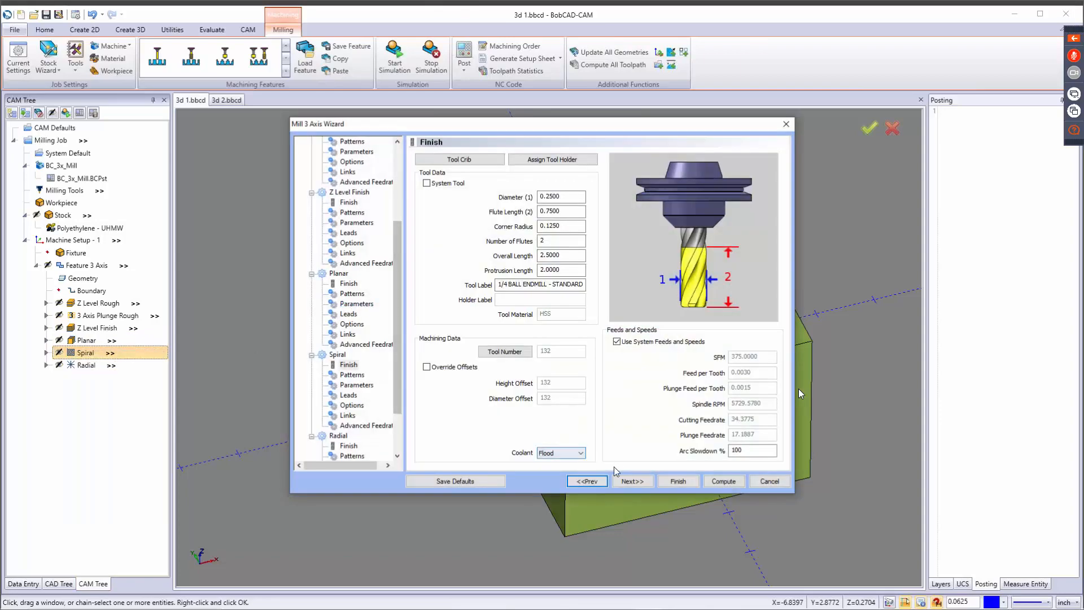
{"action": "left_click", "coordinate": [633, 480]}
{"action": "left_click", "coordinate": [633, 480]}
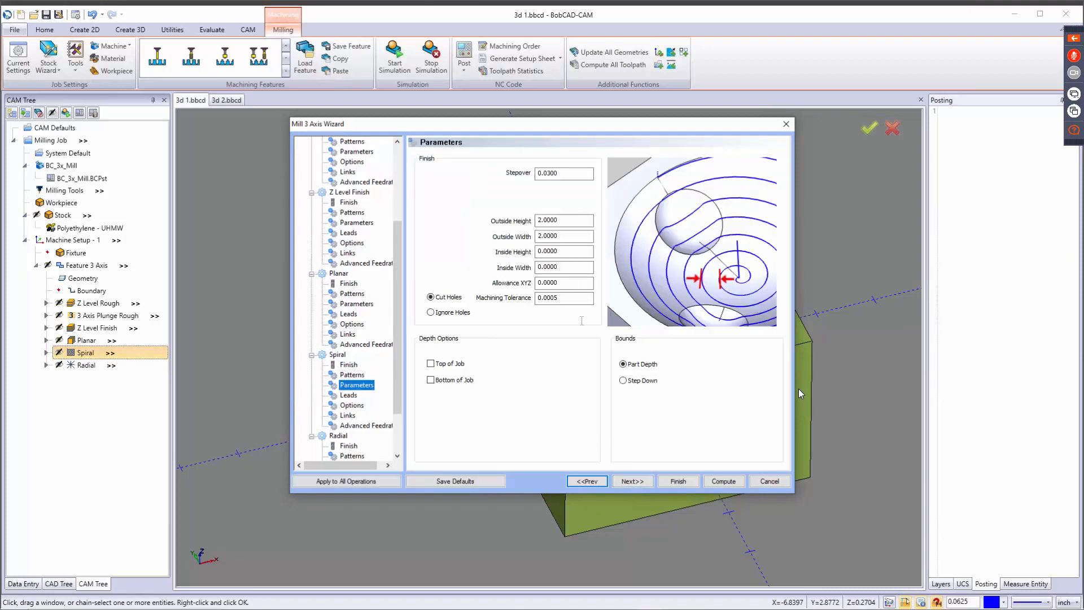
{"action": "left_click", "coordinate": [581, 222]}
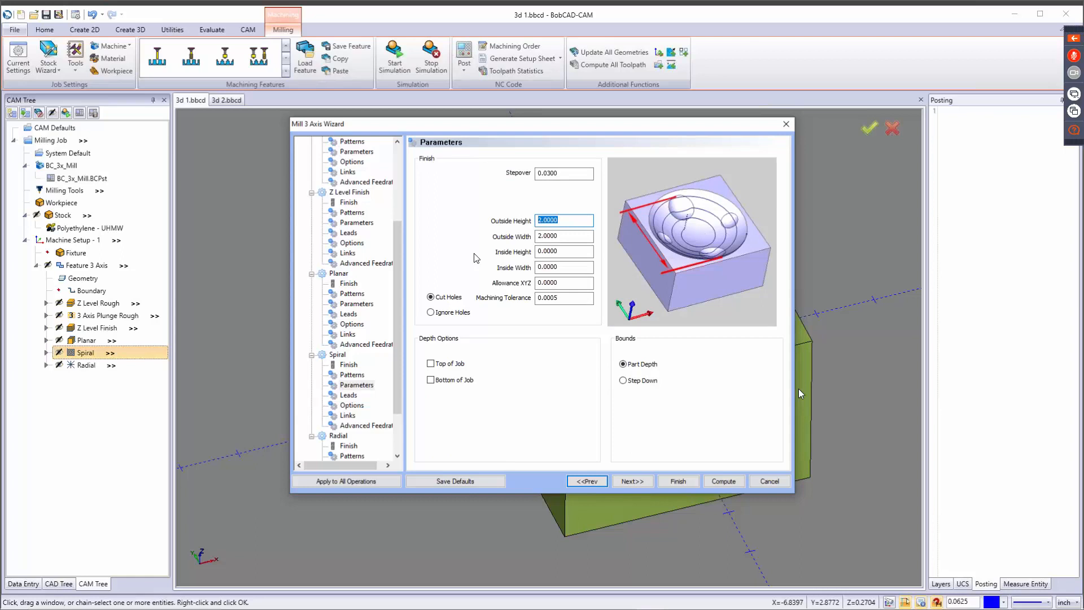
{"action": "type", "text": "7"}
{"action": "key", "text": "Tab"}
{"action": "type", "text": "7"}
{"action": "key", "text": "Tab"}
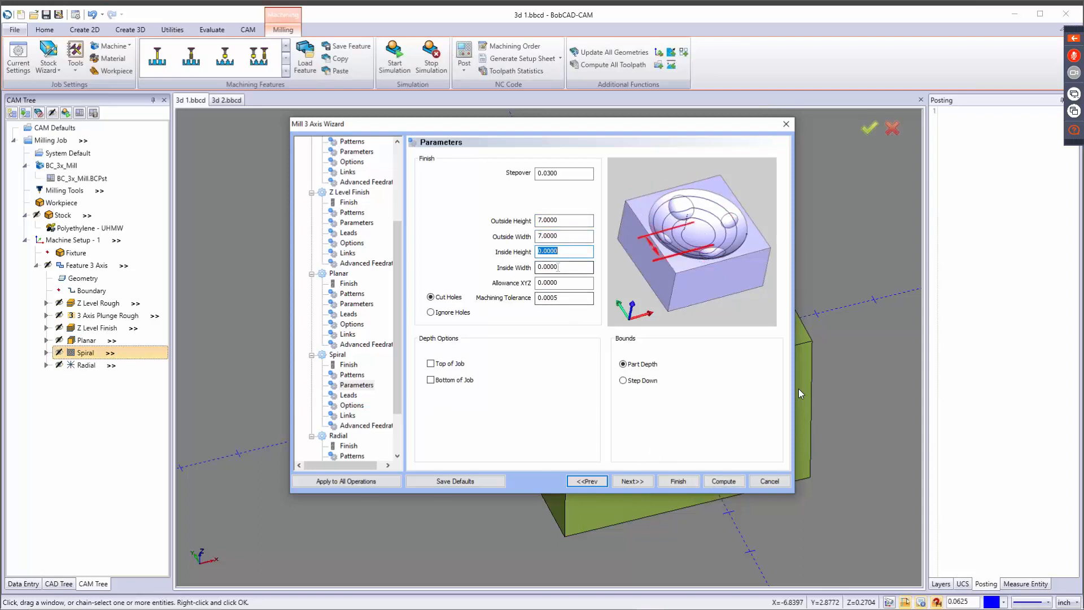
Set the Spiral operation's inside width to 2 and Allowance XYZ to 2, and accept the settings.
{"action": "key", "text": "Tab"}
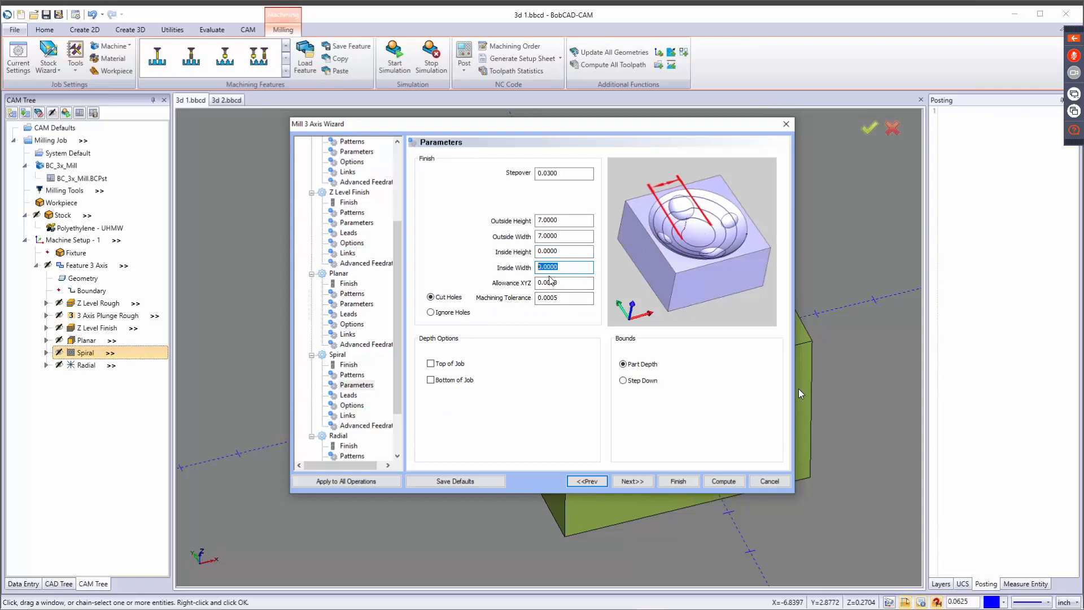
{"action": "type", "text": "2"}
{"action": "key", "text": "Tab"}
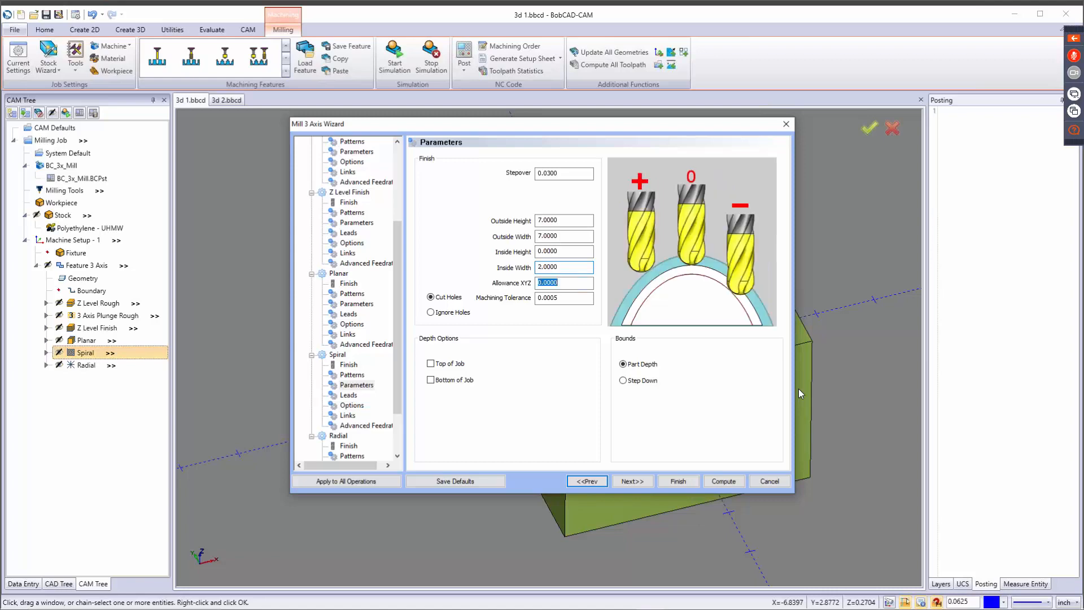
{"action": "type", "text": "2"}
{"action": "key", "text": "Tab"}
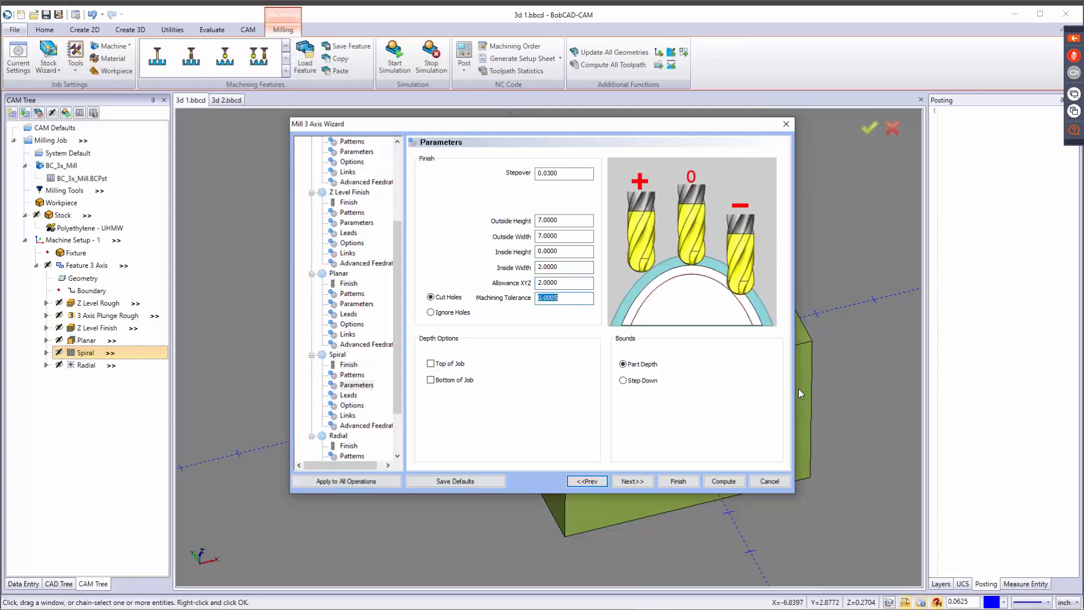
{"action": "left_click", "coordinate": [662, 479]}
Compute the Spiral operation's toolpath and inspect it from several sides of the part.
{"action": "right_click", "coordinate": [72, 355]}
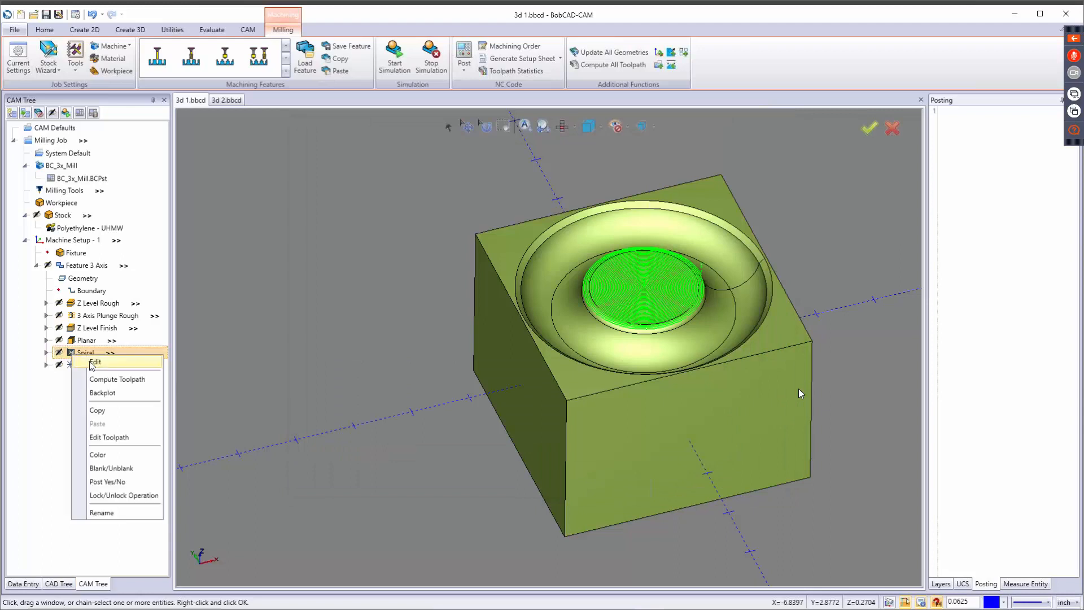
{"action": "left_click", "coordinate": [101, 377]}
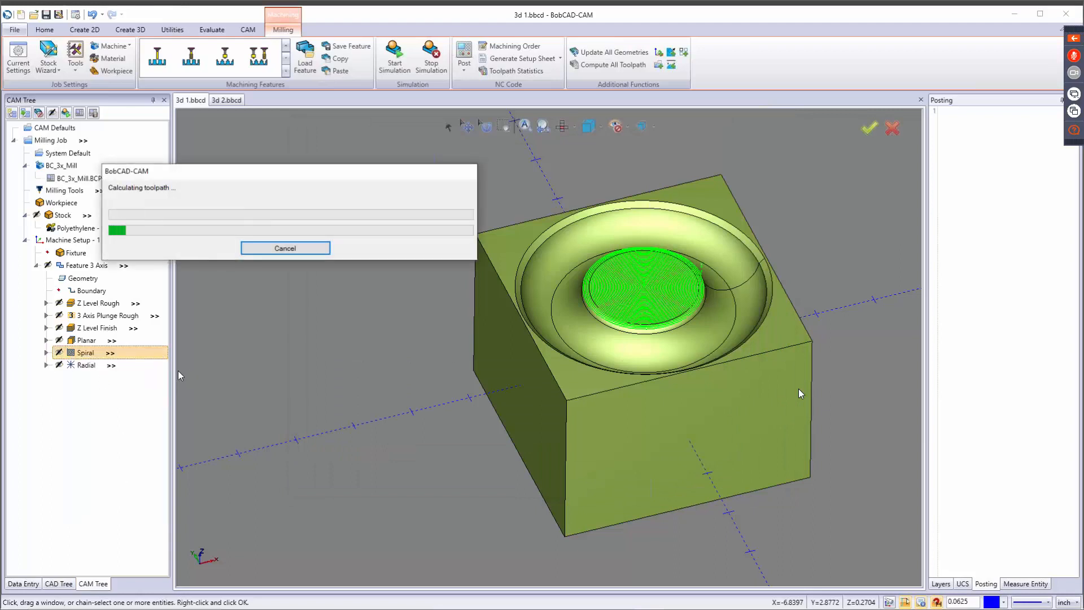
{"action": "left_click_drag", "start_coordinate": [271, 176], "coordinate": [403, 149]}
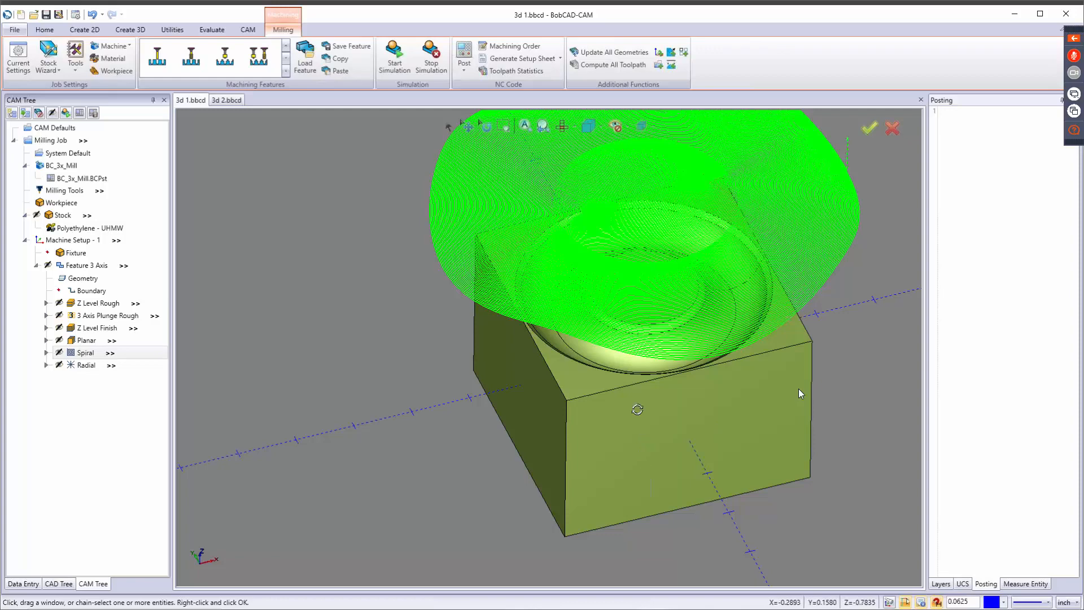
{"action": "left_click_drag", "start_coordinate": [637, 409], "coordinate": [803, 419]}
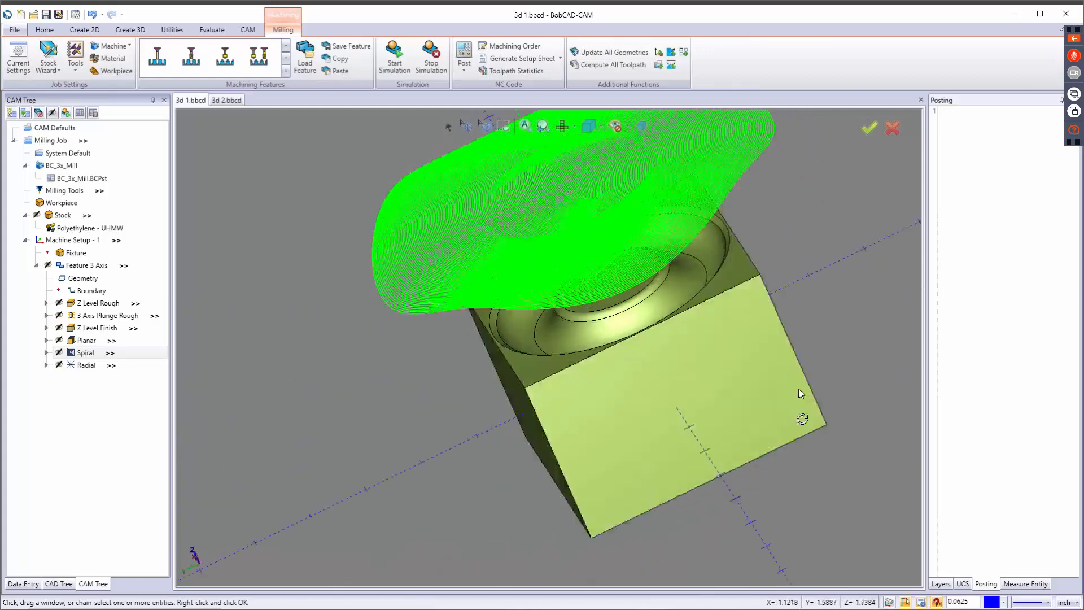
{"action": "middle_click_drag", "start_coordinate": [802, 419], "coordinate": [813, 408]}
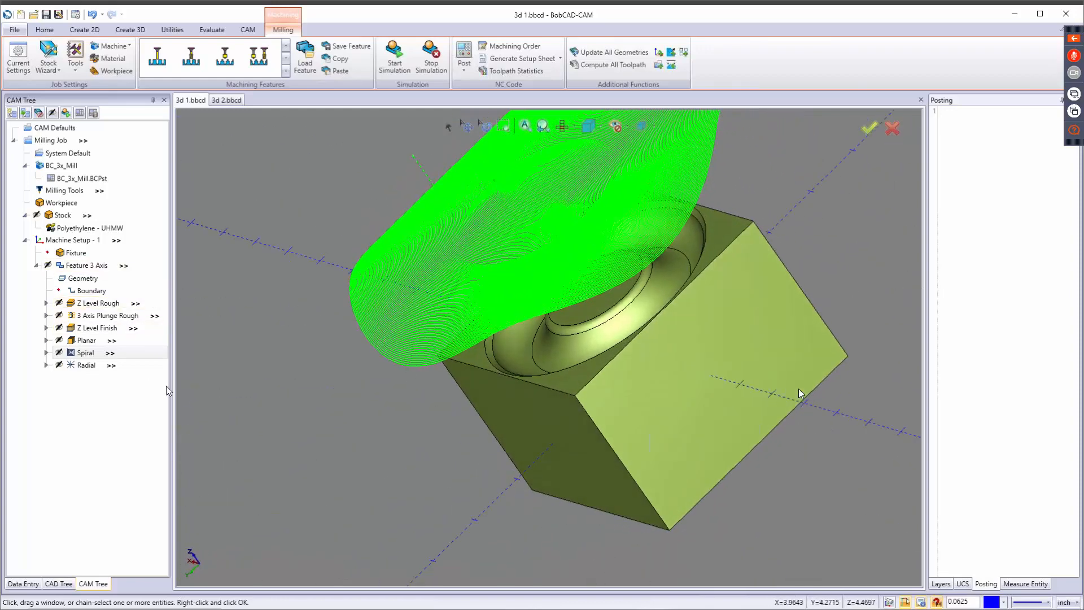
{"action": "right_click", "coordinate": [85, 352]}
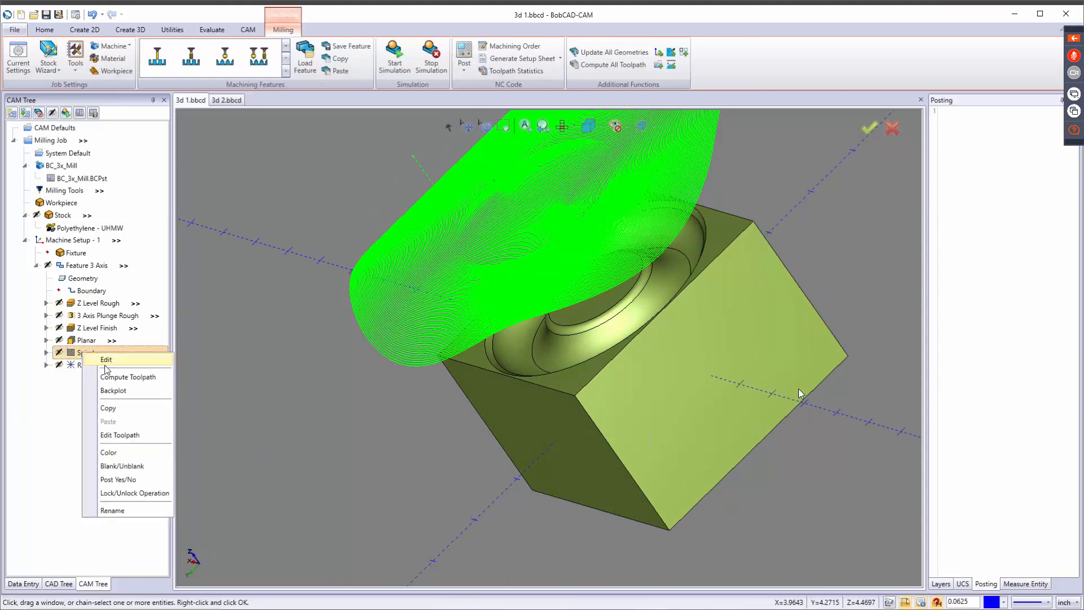
{"action": "left_click", "coordinate": [106, 360]}
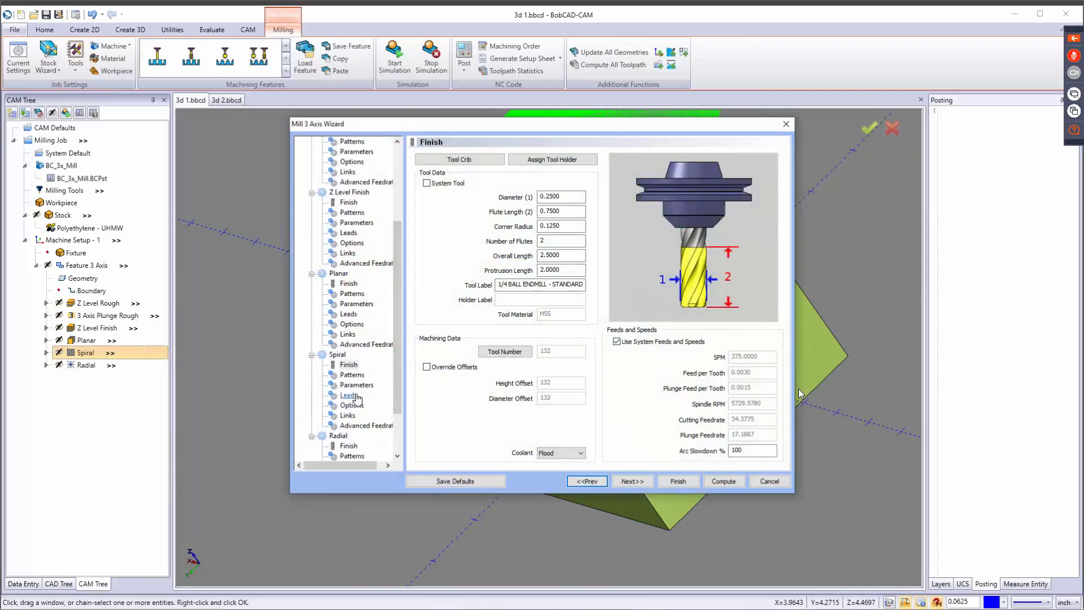
{"action": "left_click", "coordinate": [356, 384]}
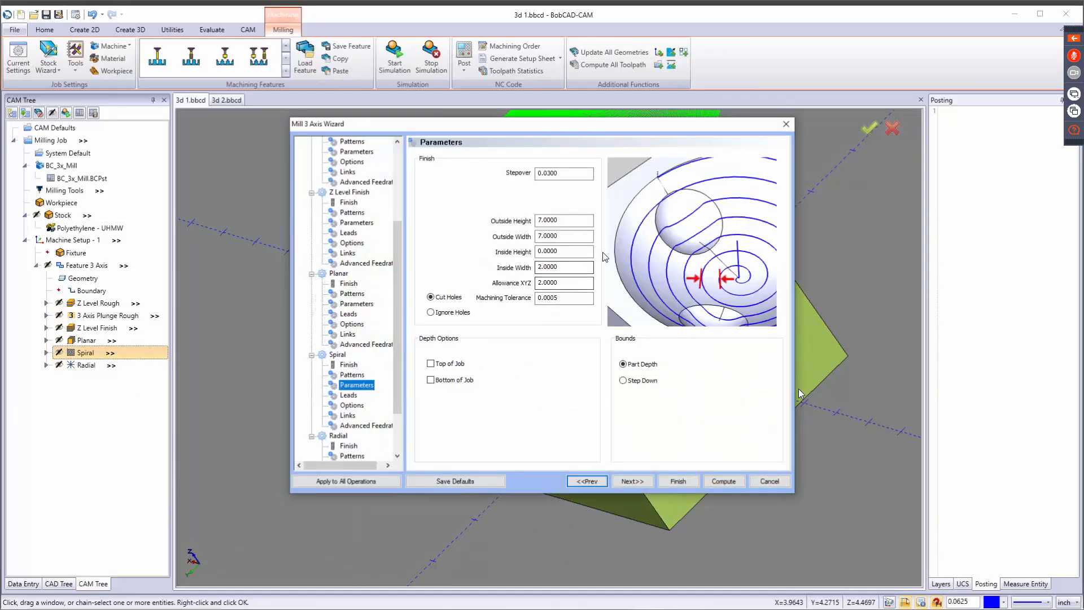
{"action": "left_click", "coordinate": [571, 267]}
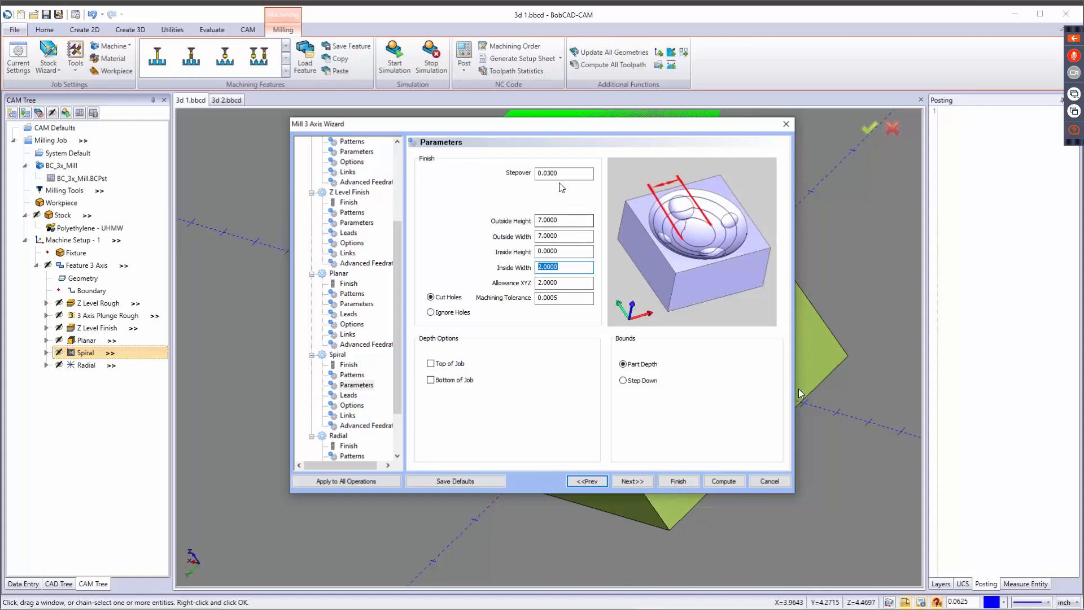
{"action": "left_click_drag", "start_coordinate": [563, 174], "coordinate": [472, 187]}
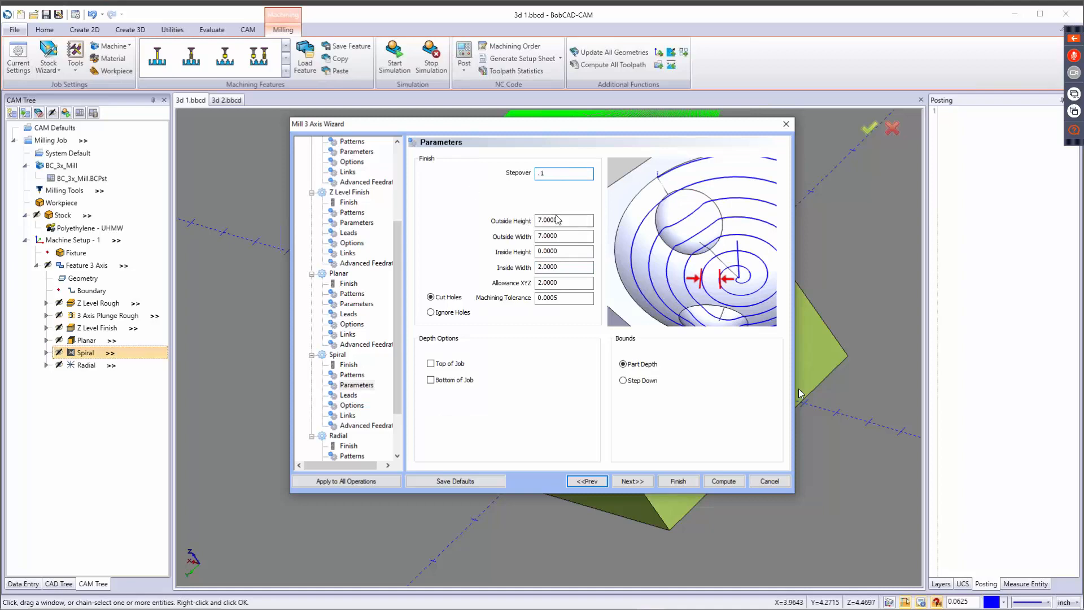
{"action": "left_click", "coordinate": [768, 481]}
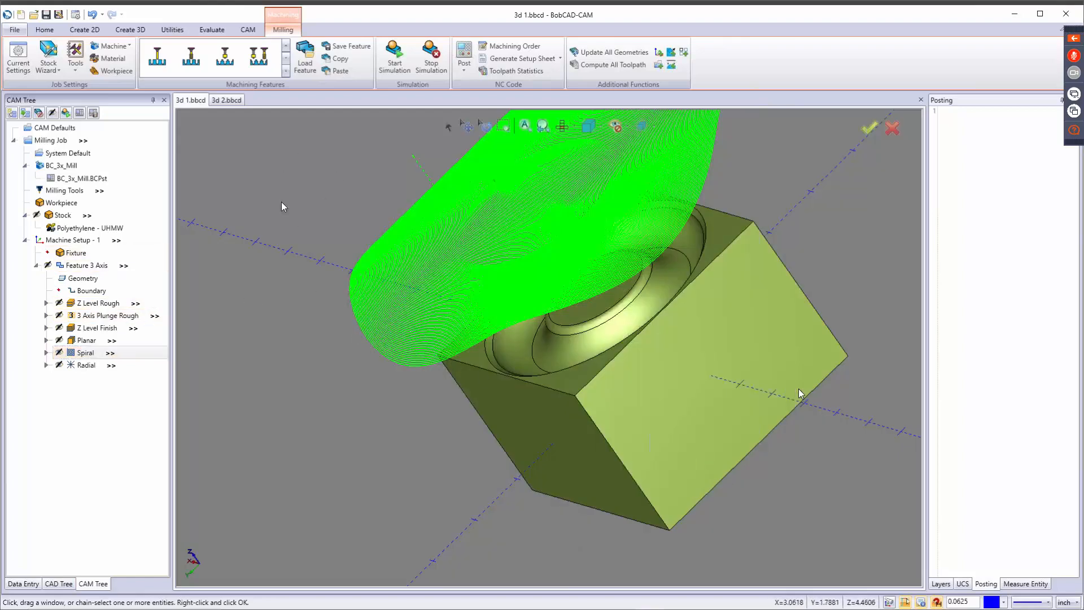
{"action": "left_click", "coordinate": [75, 254]}
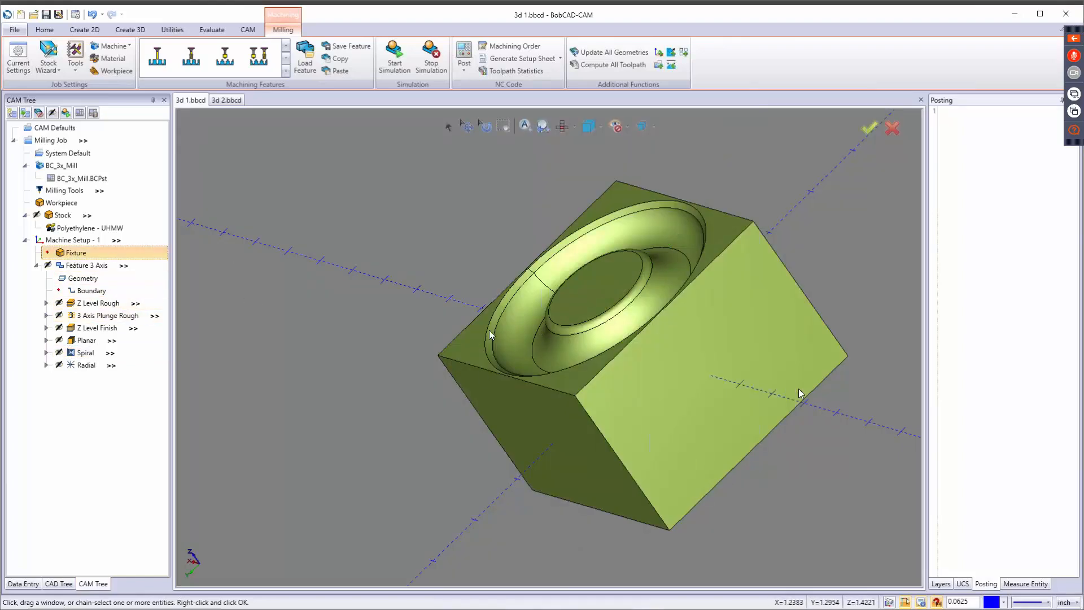
{"action": "middle_click_drag", "start_coordinate": [489, 333], "coordinate": [665, 313]}
{"action": "right_click", "coordinate": [74, 353]}
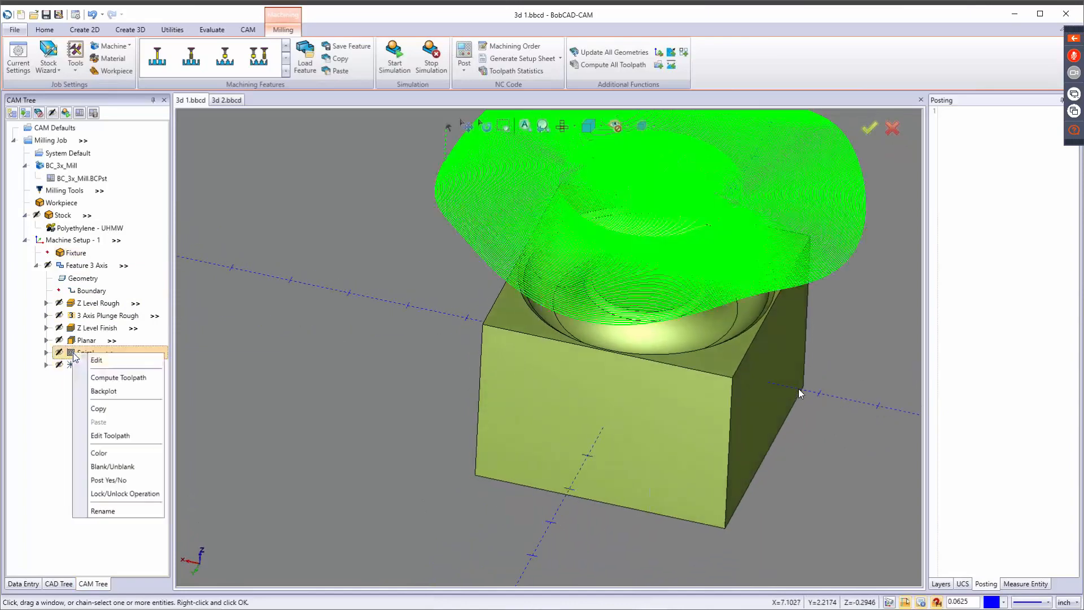
{"action": "left_click", "coordinate": [116, 360]}
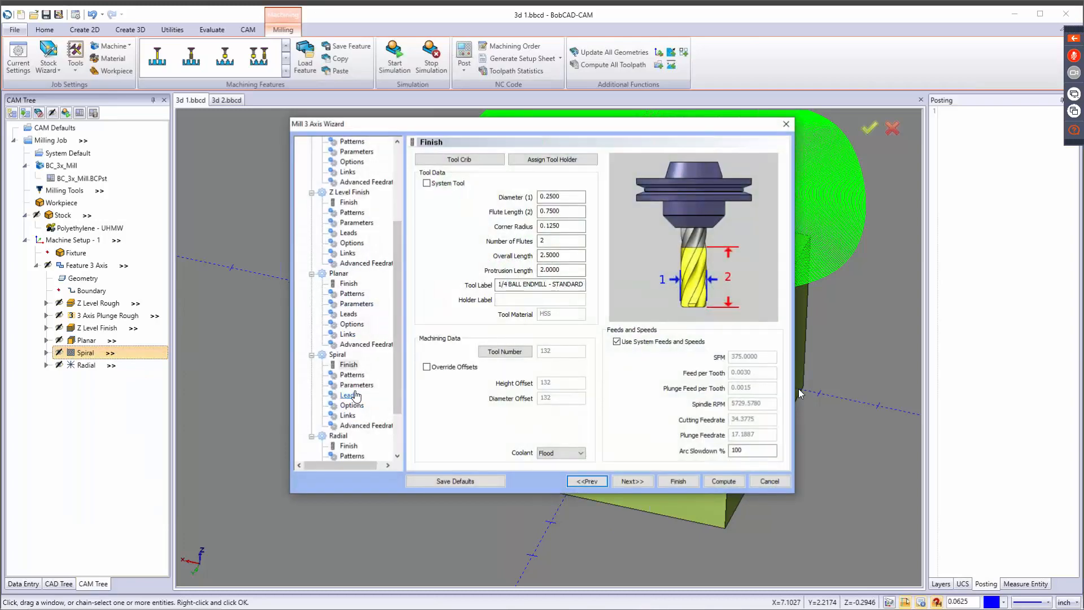
{"action": "left_click", "coordinate": [354, 386]}
{"action": "left_click", "coordinate": [569, 222]}
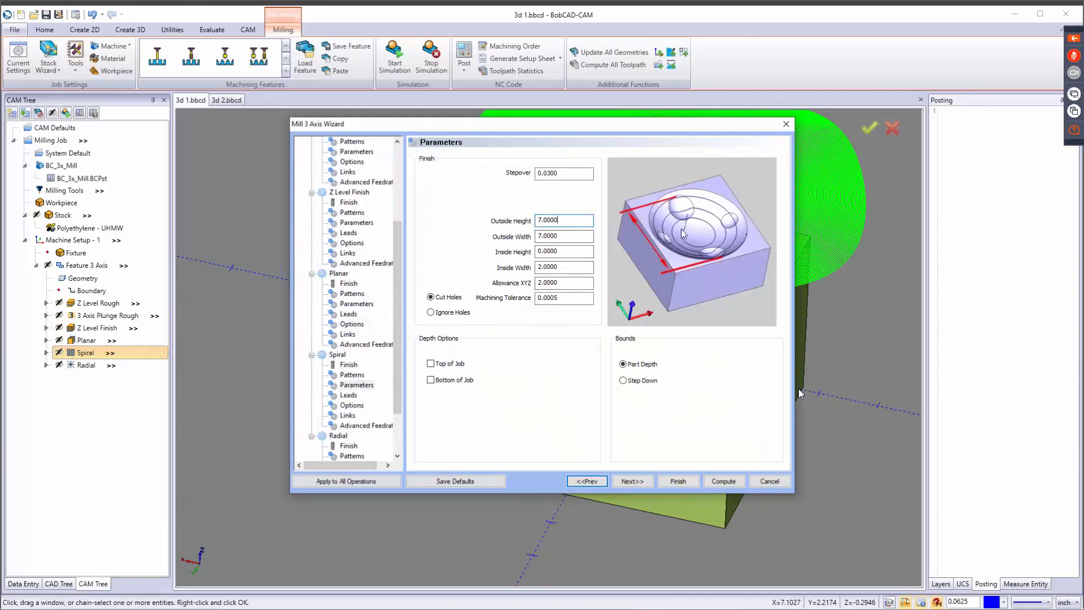
{"action": "left_click", "coordinate": [786, 125]}
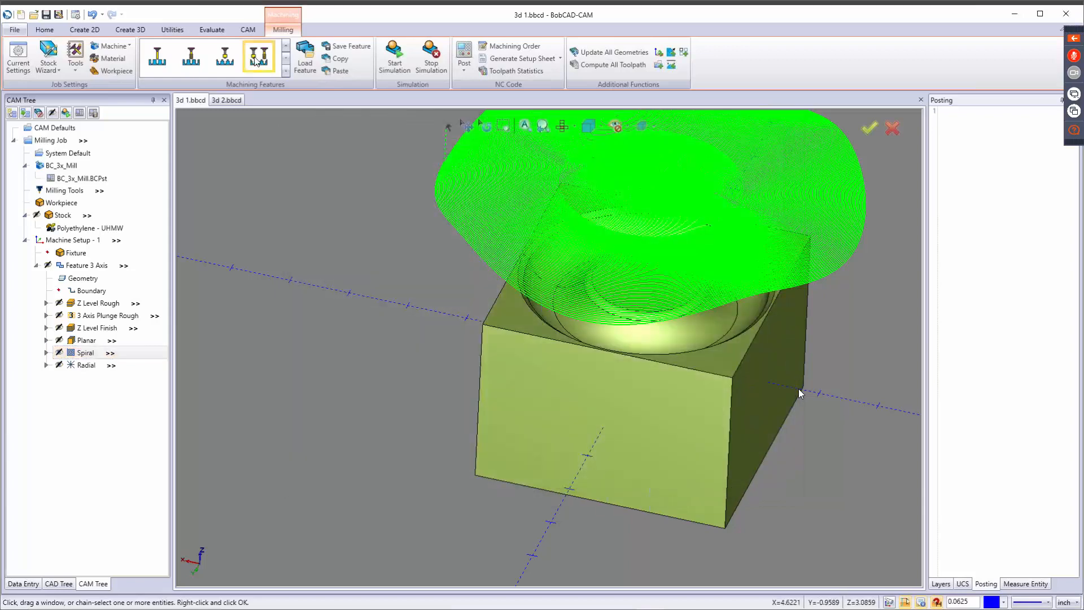
Measure the length of one top edge of the block.
{"action": "left_click", "coordinate": [212, 29]}
{"action": "left_click", "coordinate": [249, 56]}
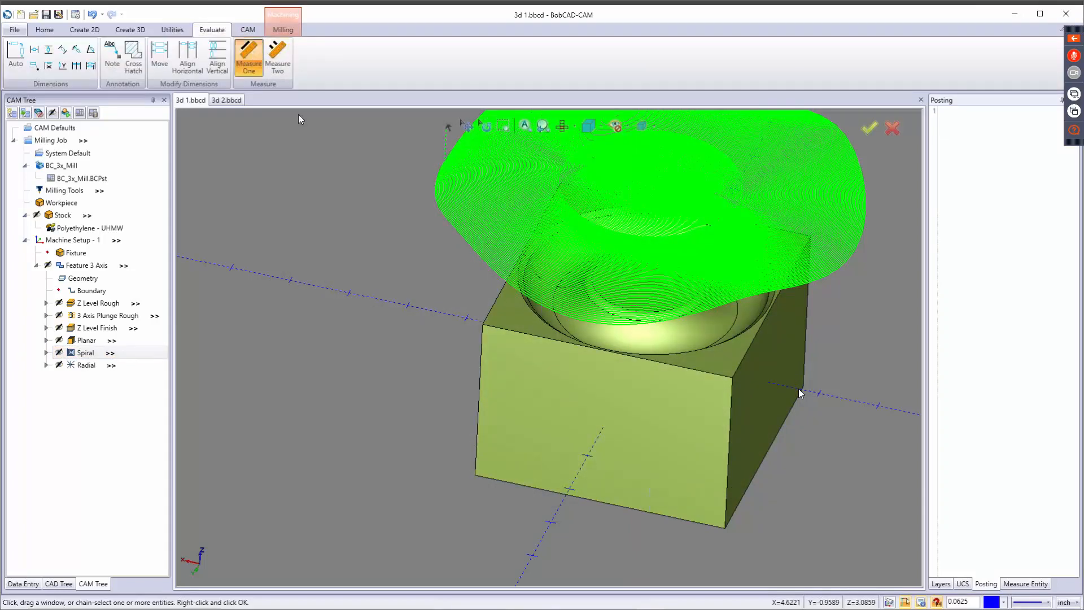
{"action": "left_click", "coordinate": [566, 344]}
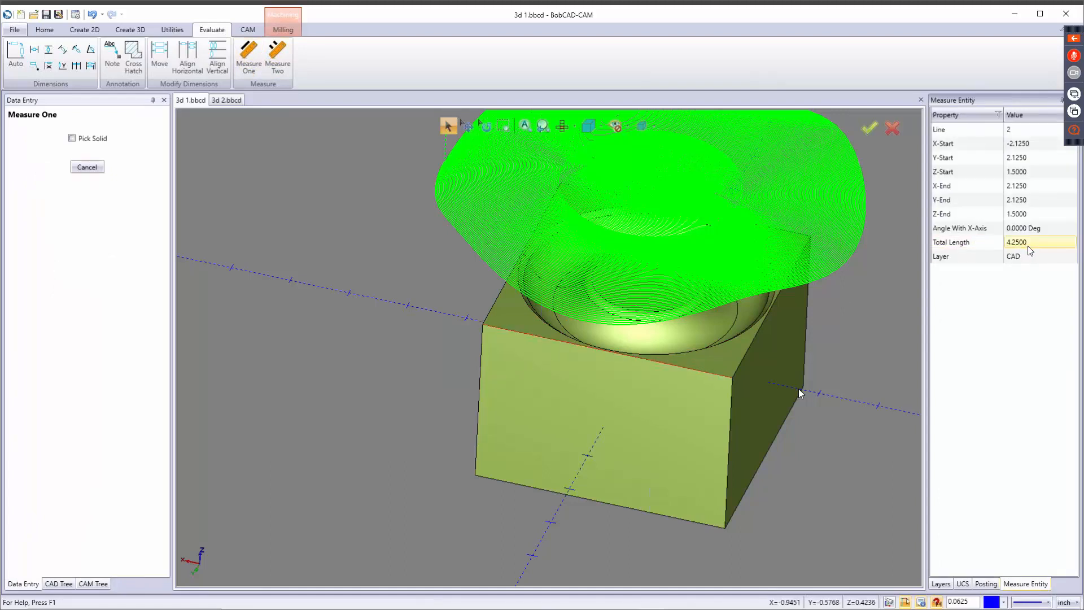
{"action": "left_click", "coordinate": [86, 168]}
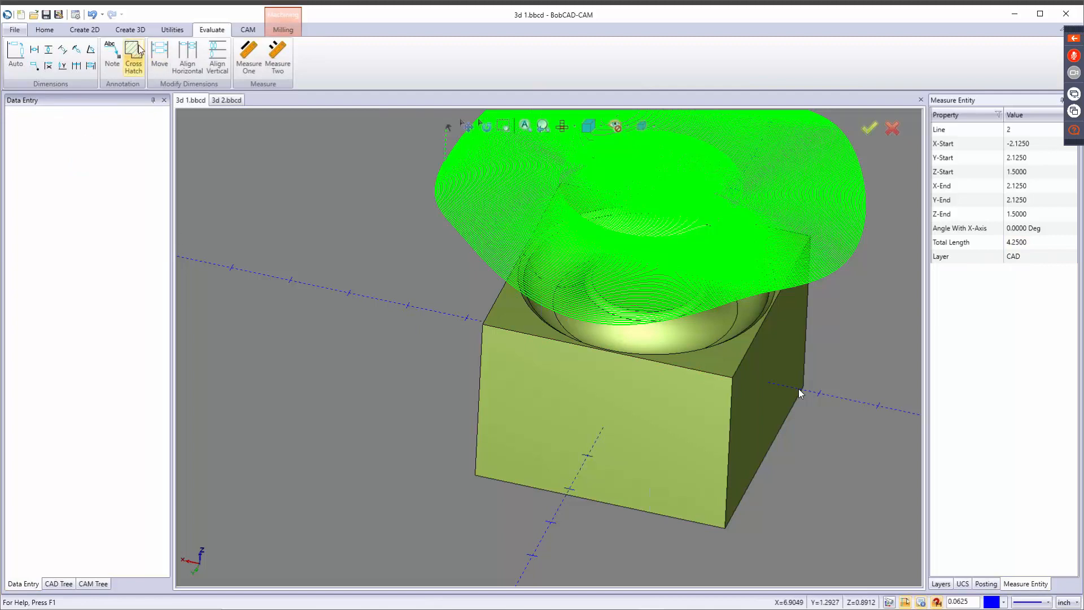
Edit the Spiral operation's parameters, setting both the outside height and the outside width to 4.25.
{"action": "left_click", "coordinate": [92, 584]}
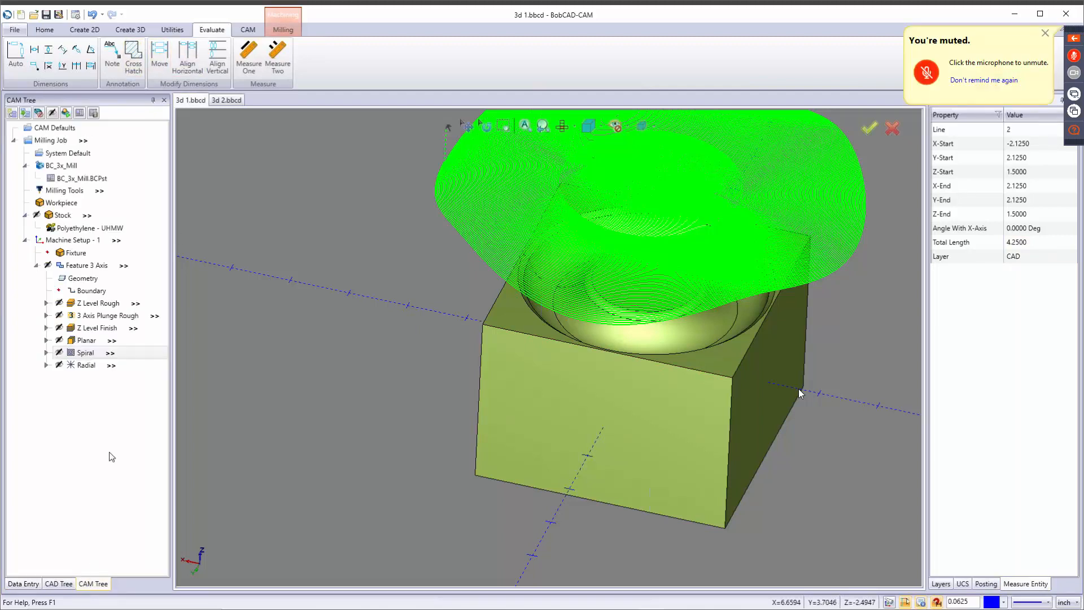
{"action": "right_click", "coordinate": [93, 355]}
{"action": "left_click", "coordinate": [124, 362]}
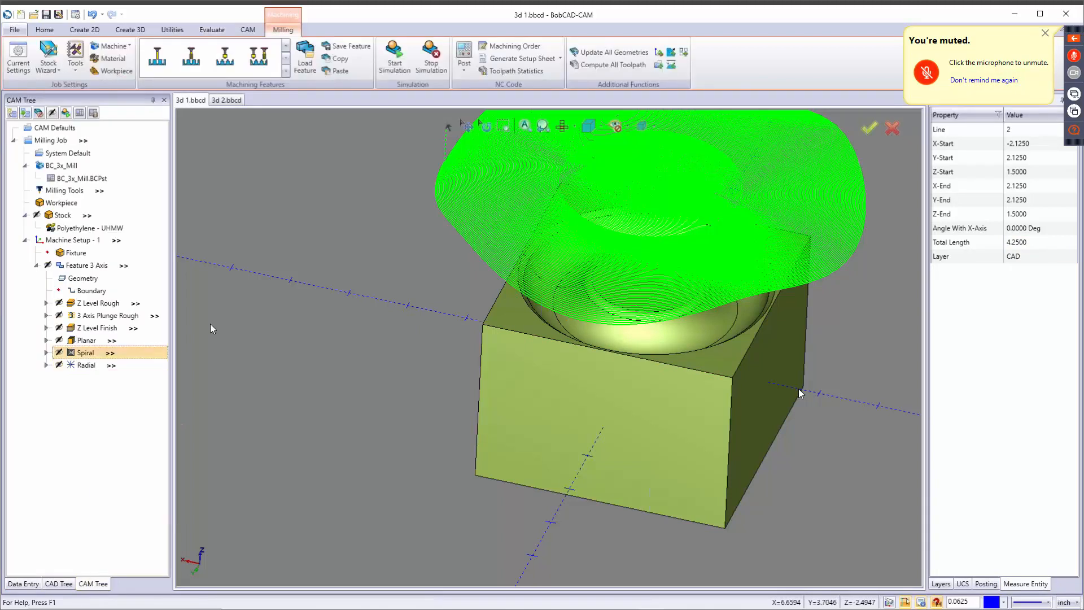
{"action": "left_click", "coordinate": [353, 386]}
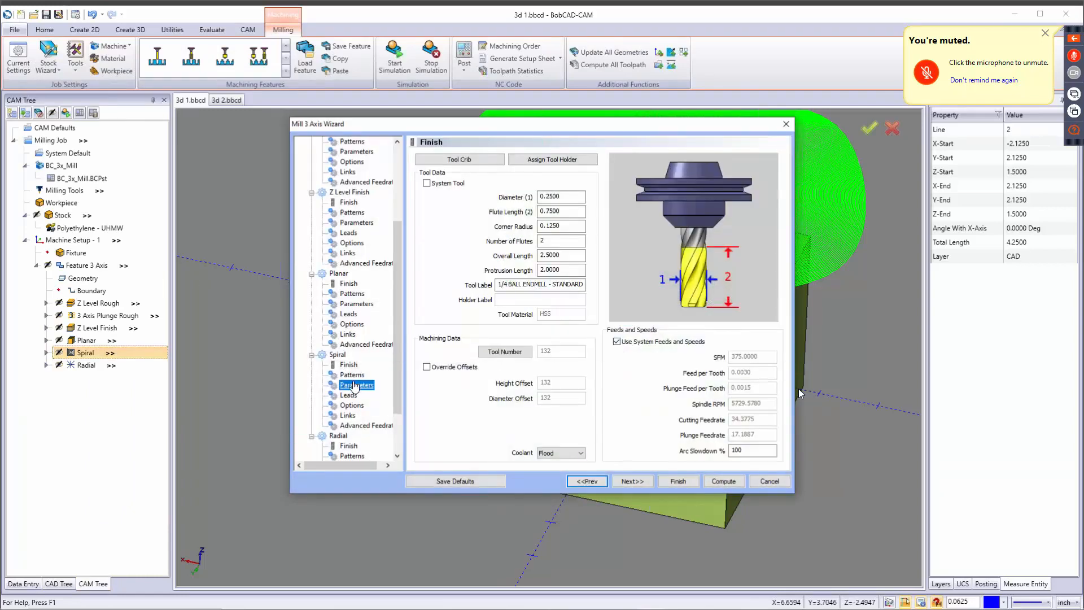
{"action": "left_click_drag", "start_coordinate": [571, 221], "coordinate": [481, 219]}
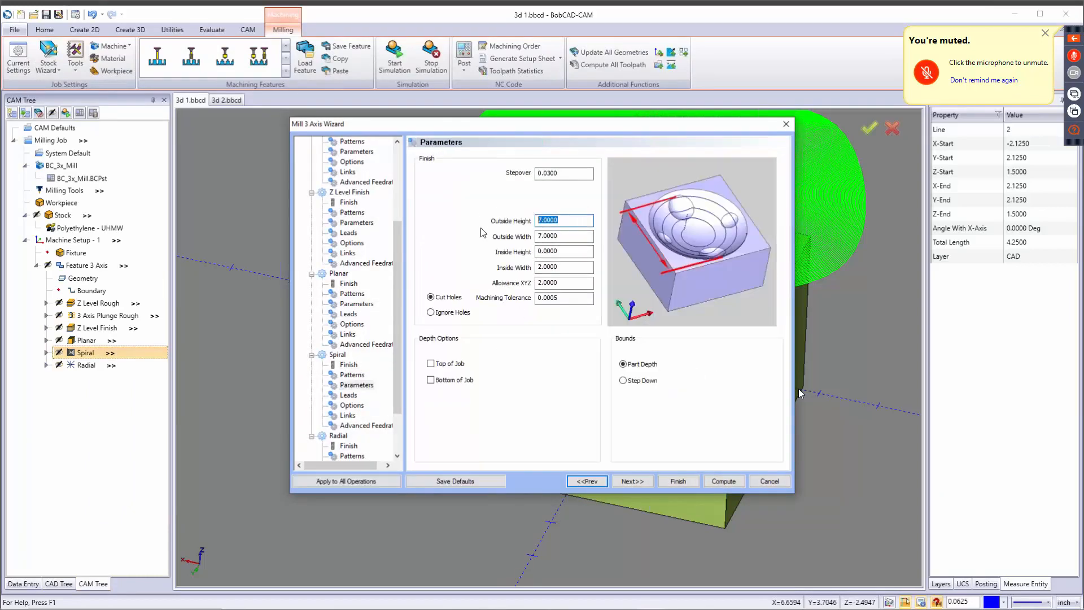
{"action": "type", "text": "4.25"}
{"action": "key", "text": "Tab"}
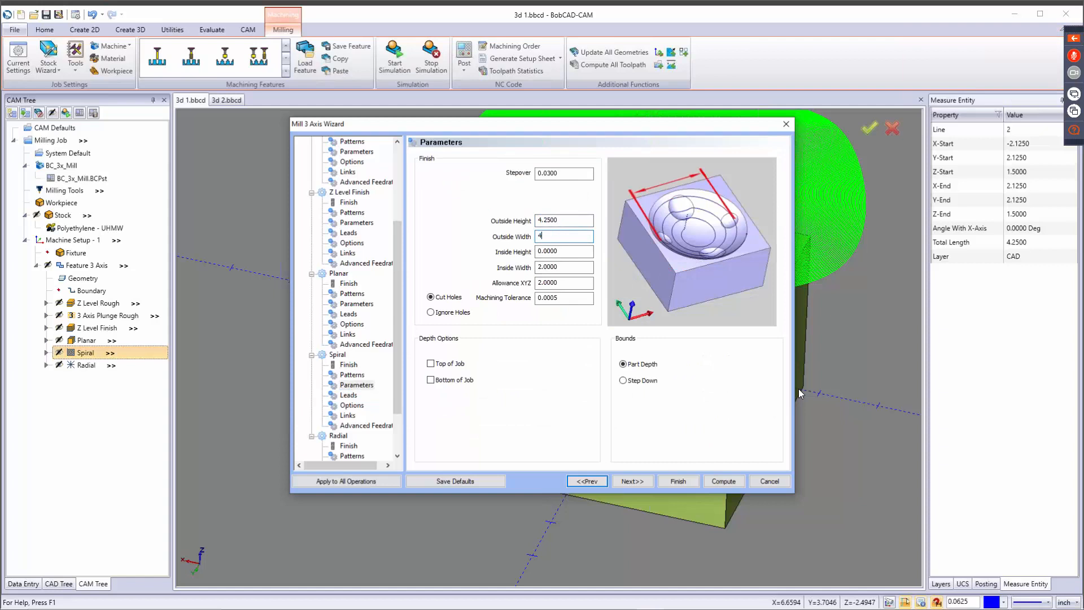
{"action": "type", "text": "4.25"}
{"action": "key", "text": "Tab"}
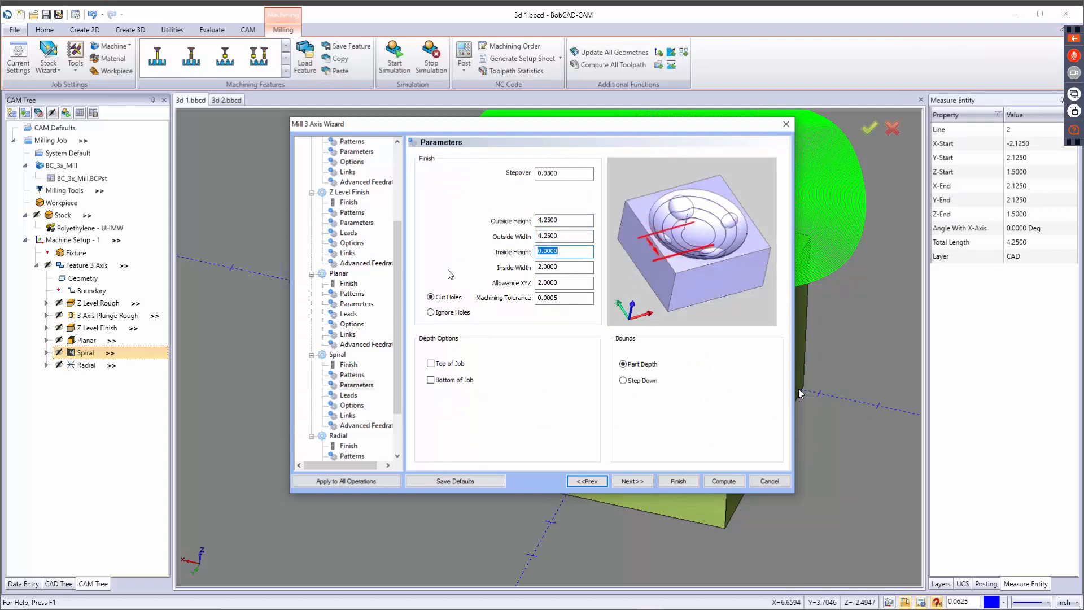
Set the Spiral operation's inside width to 0 and Allowance XYZ to 0, and accept the settings.
{"action": "left_click", "coordinate": [561, 268]}
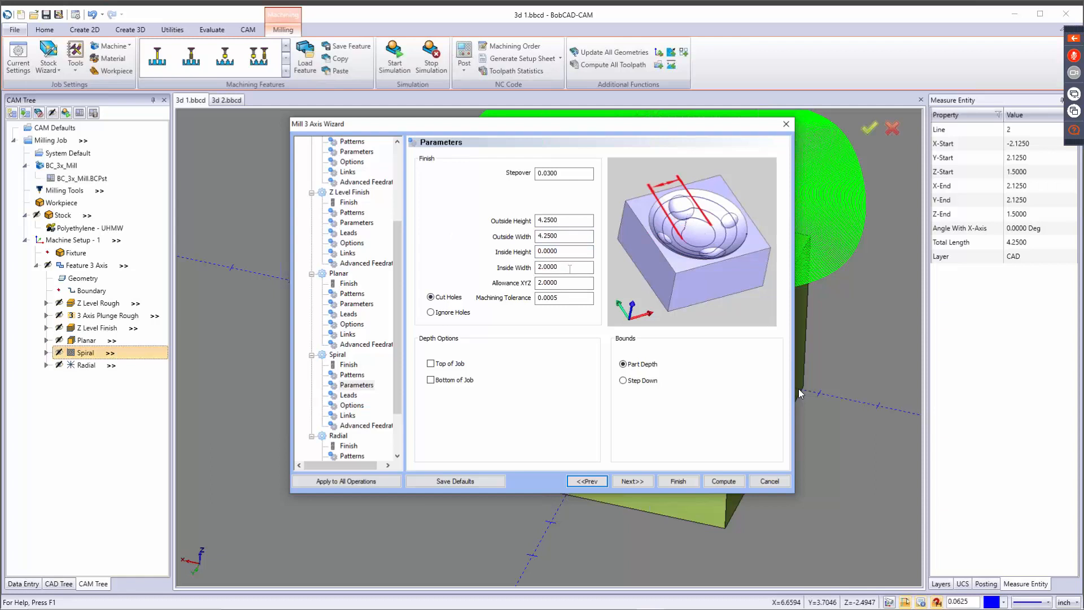
{"action": "type", "text": "0"}
{"action": "key", "text": "Tab"}
{"action": "type", "text": "0"}
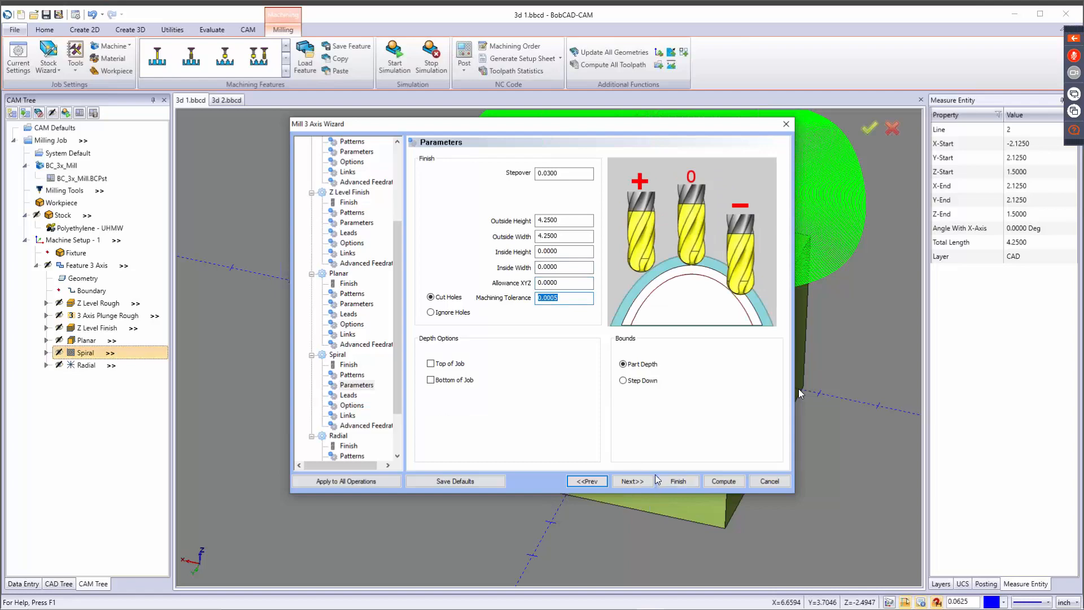
{"action": "left_click", "coordinate": [675, 481]}
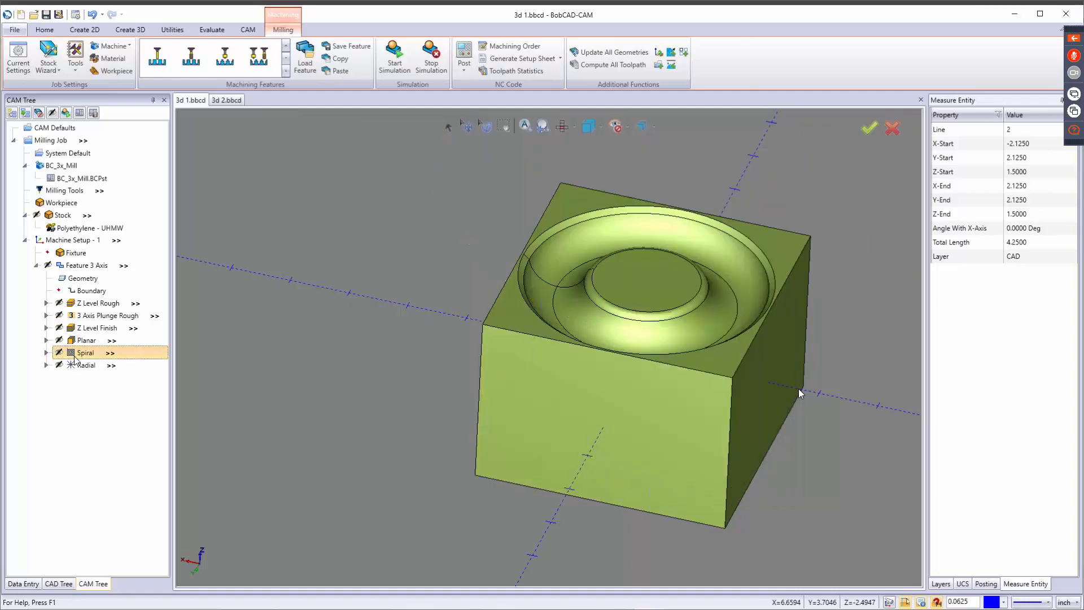
Compute the Spiral operation's toolpath, inspect it on the part, and display the Radial toolpath for comparison.
{"action": "right_click", "coordinate": [79, 354]}
{"action": "left_click", "coordinate": [108, 382]}
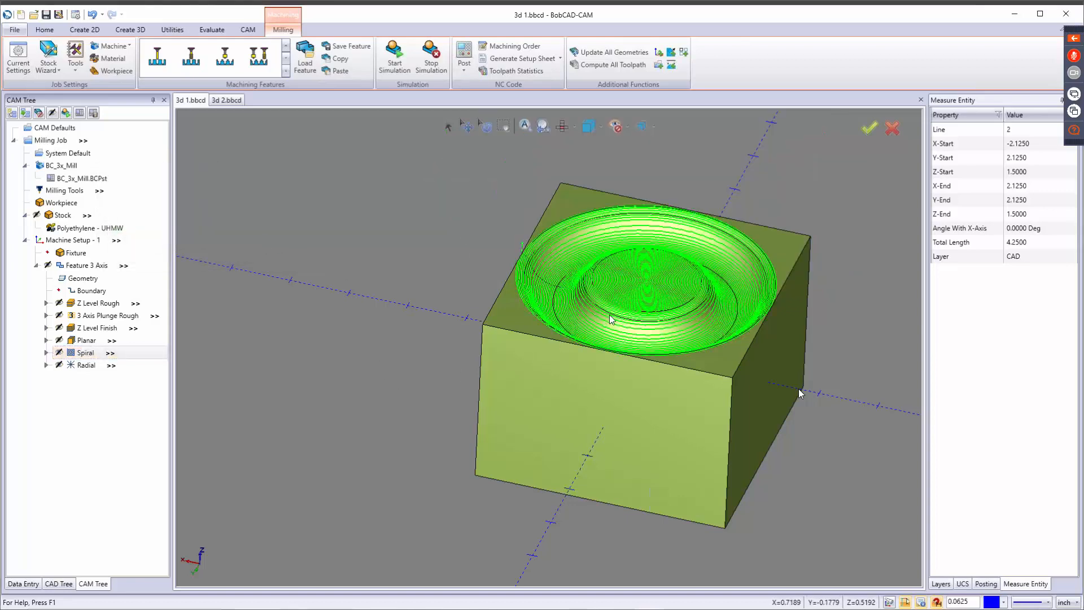
{"action": "middle_click_drag", "start_coordinate": [462, 374], "coordinate": [587, 317]}
{"action": "left_click", "coordinate": [85, 367]}
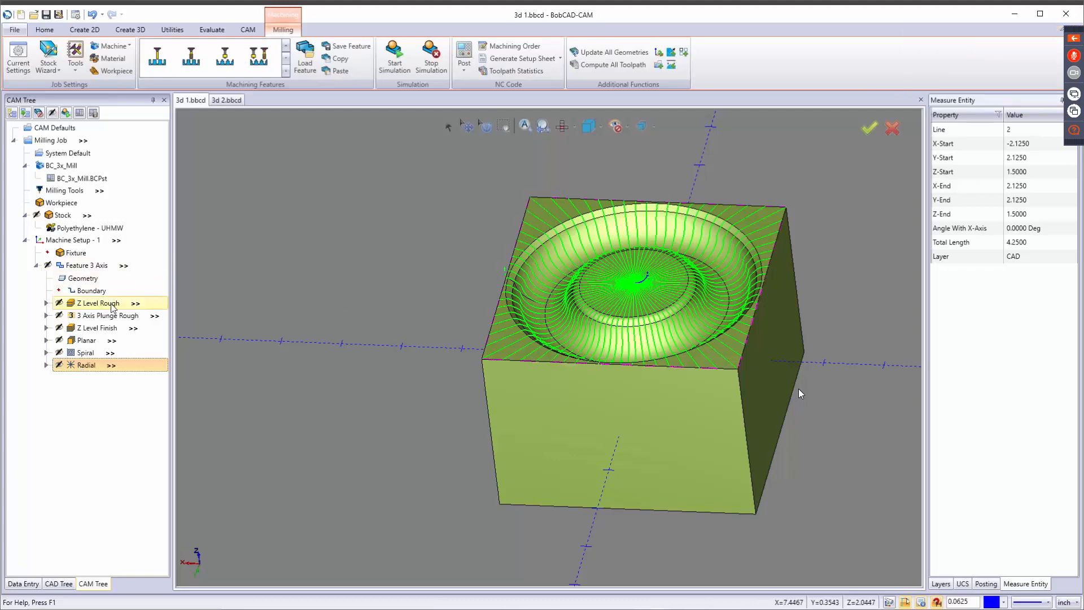
Turn off posting for the whole 3 Axis feature and display its Z Level Rough toolpath.
{"action": "right_click", "coordinate": [97, 271]}
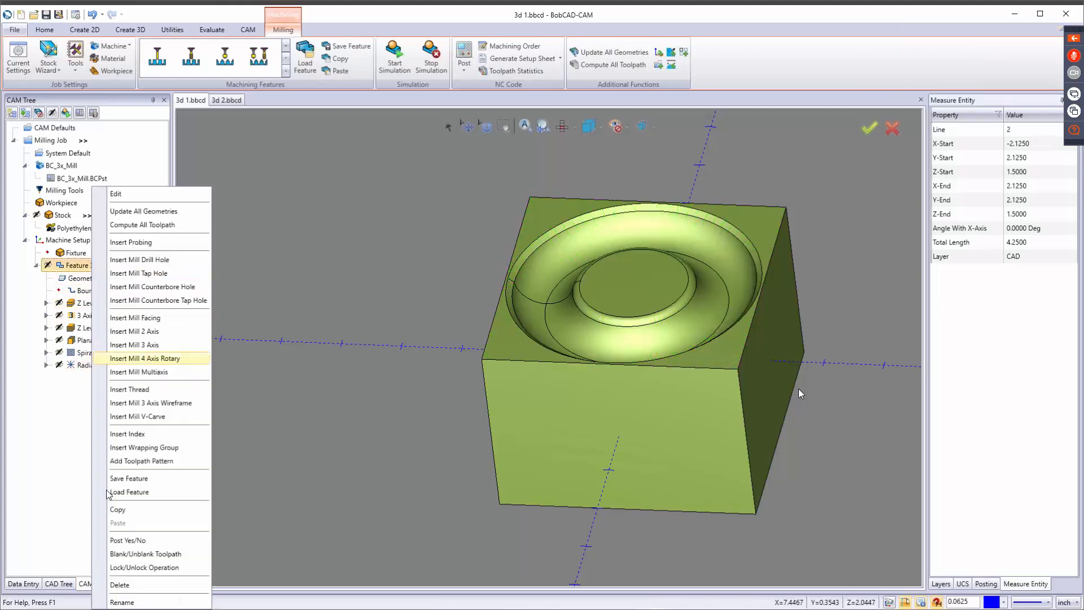
{"action": "left_click", "coordinate": [121, 540]}
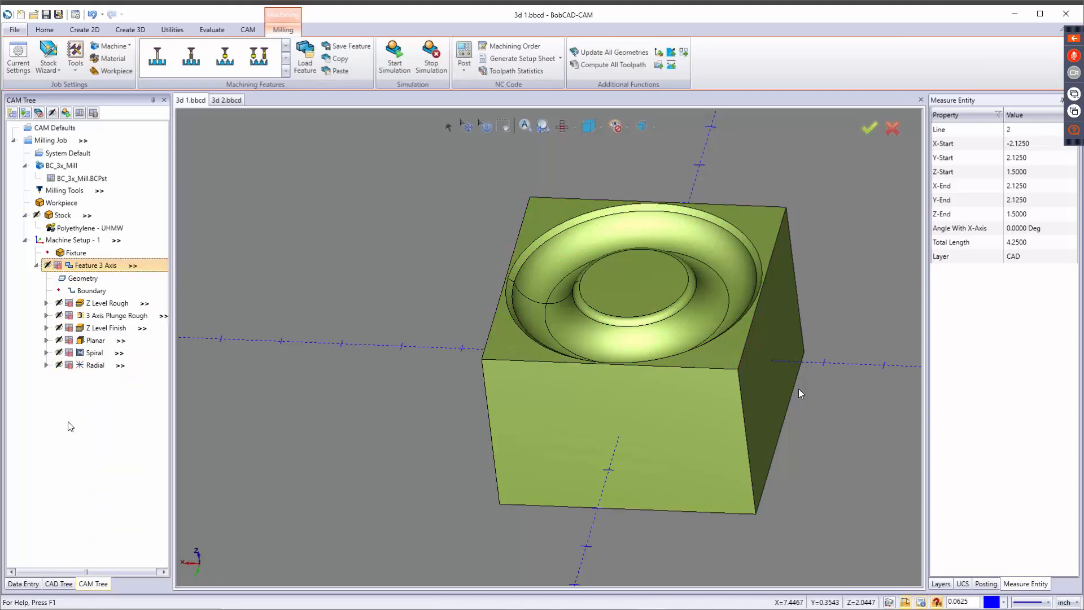
{"action": "right_click", "coordinate": [79, 303]}
{"action": "left_click", "coordinate": [258, 302]}
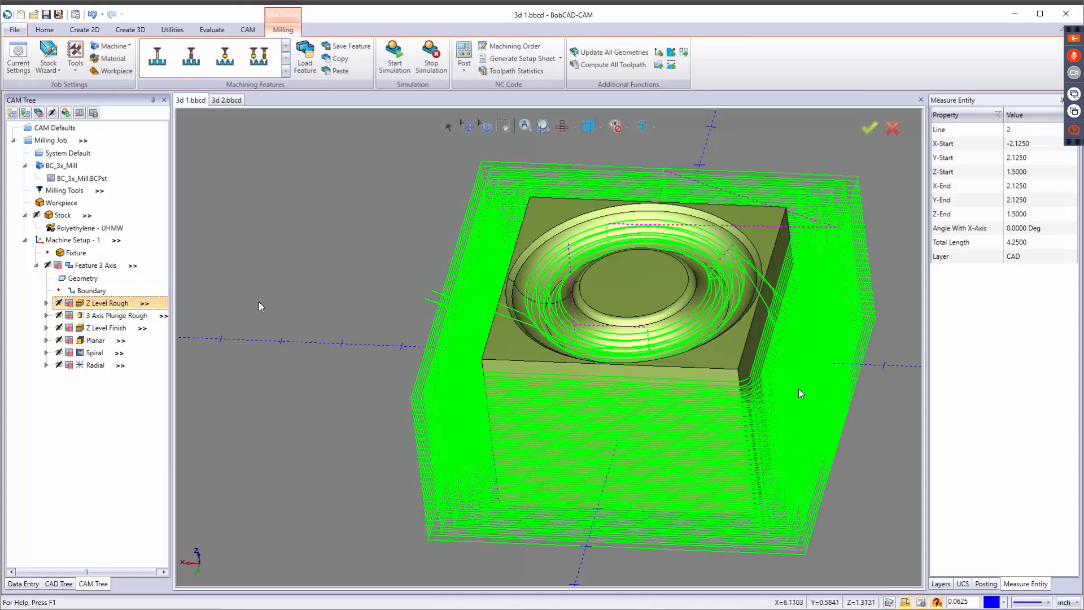
Reselect the 3 Axis feature's boundary as the Constant Z loop around the block's top edges.
{"action": "right_click", "coordinate": [92, 290]}
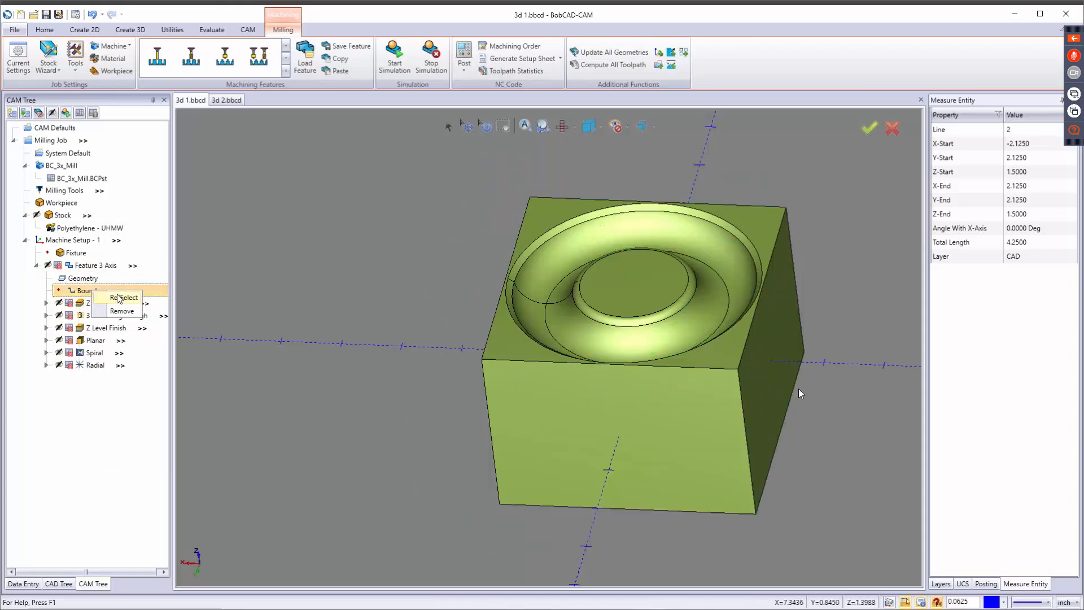
{"action": "left_click", "coordinate": [122, 298]}
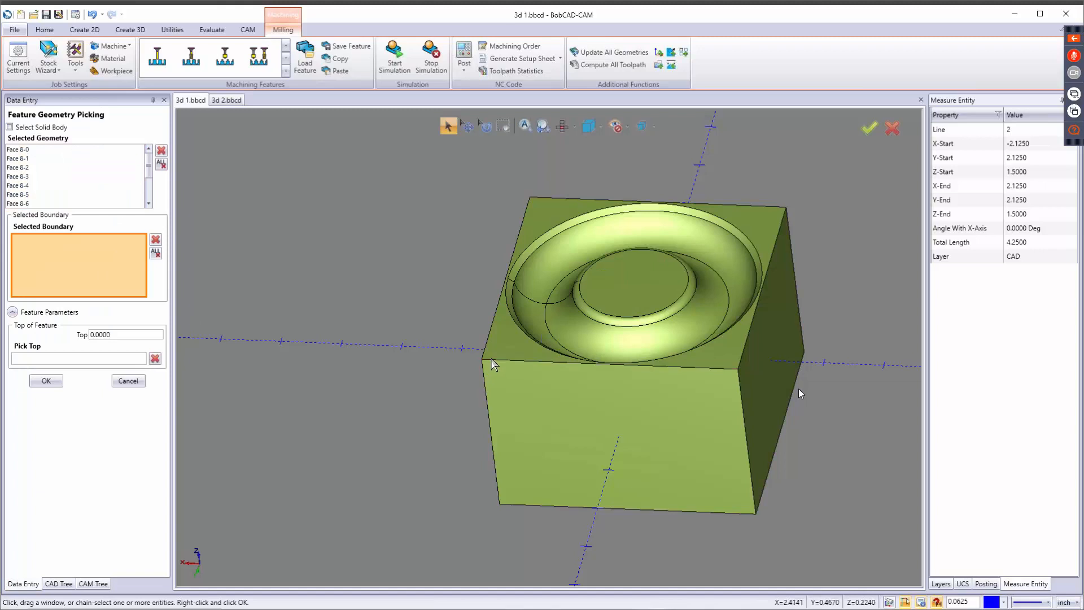
{"action": "left_click", "coordinate": [491, 358]}
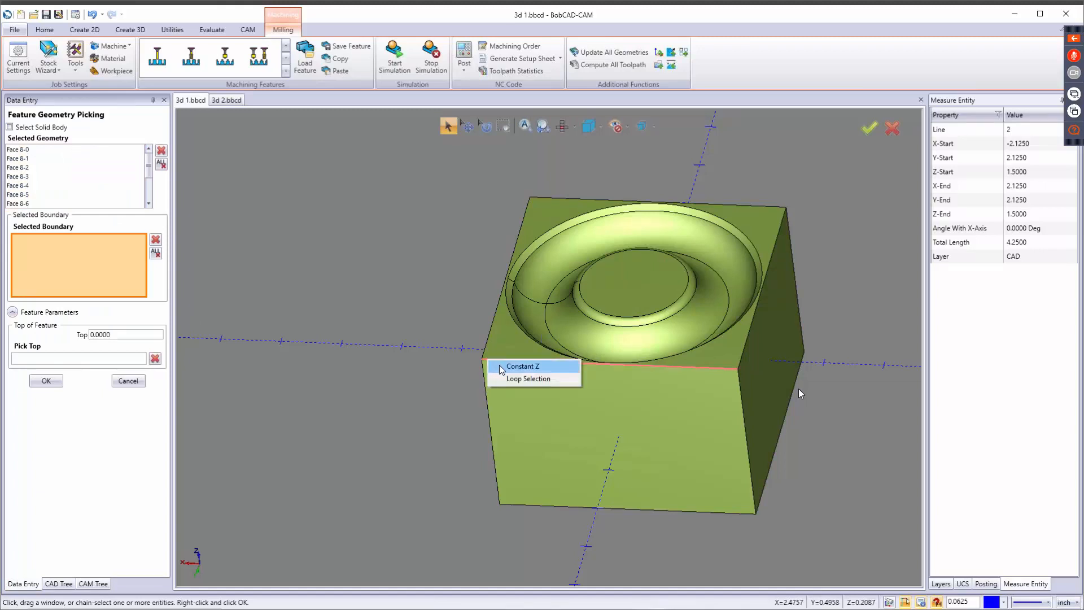
{"action": "left_click", "coordinate": [500, 366]}
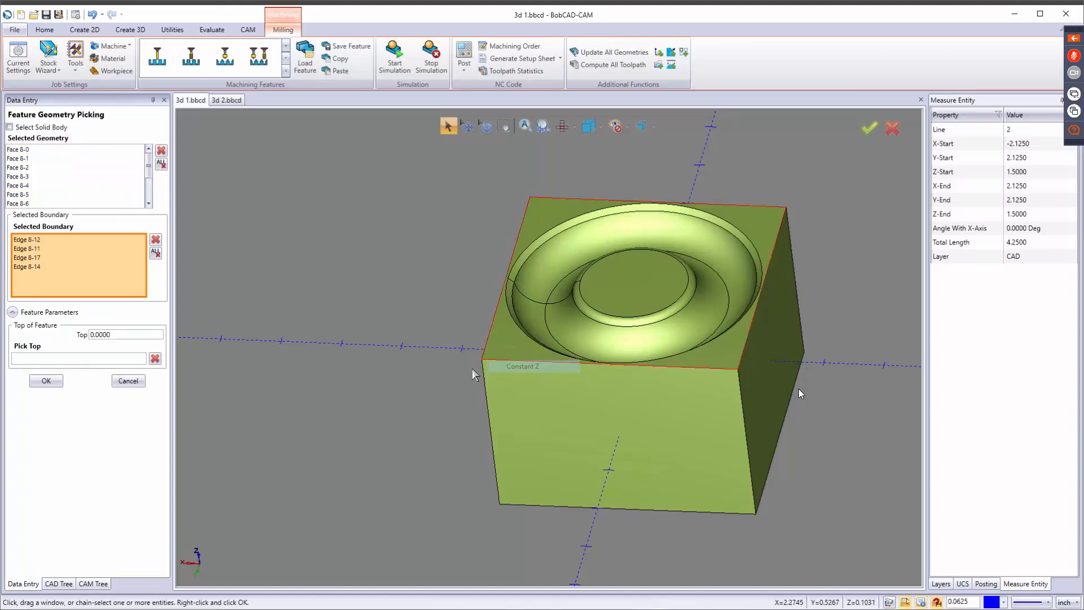
{"action": "left_click", "coordinate": [46, 381]}
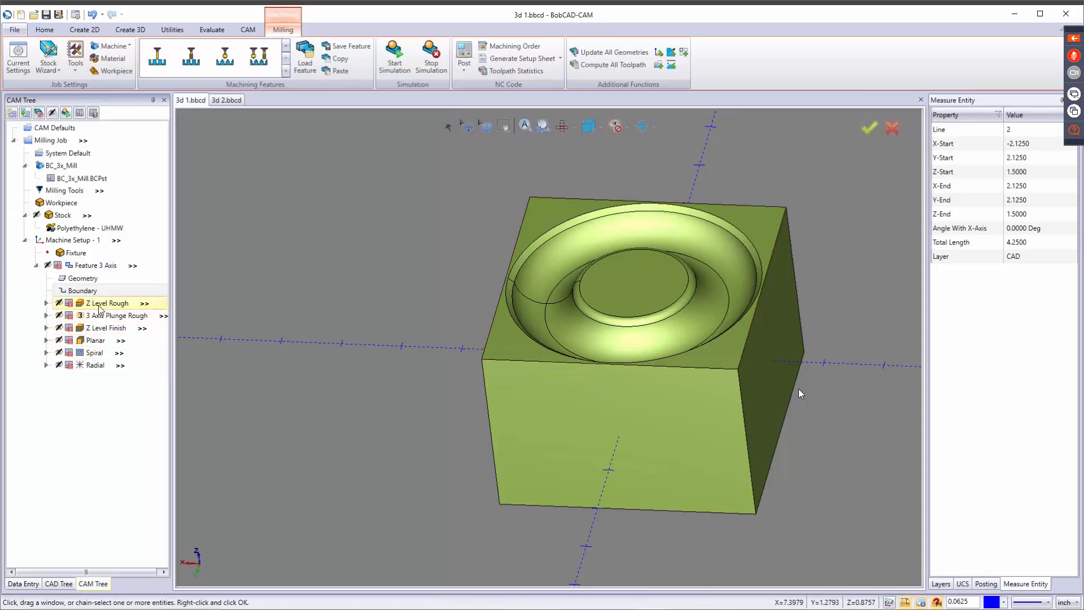
Recompute the Z Level Rough toolpath, inspect it from the side, and recompute the Z Level Finish toolpath.
{"action": "left_click", "coordinate": [99, 307]}
{"action": "right_click", "coordinate": [99, 307]}
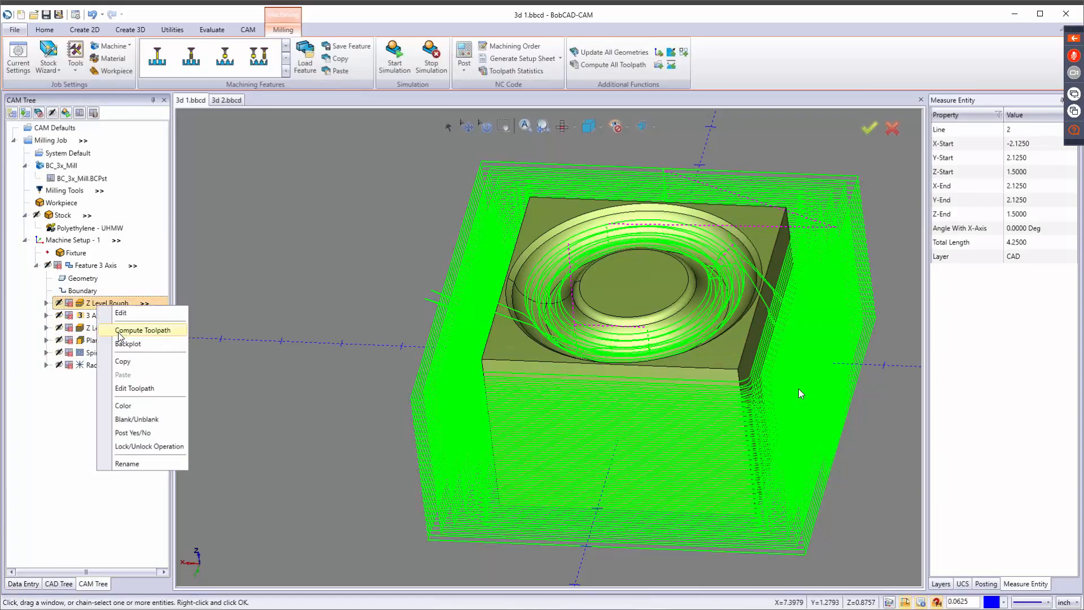
{"action": "key", "text": "Return"}
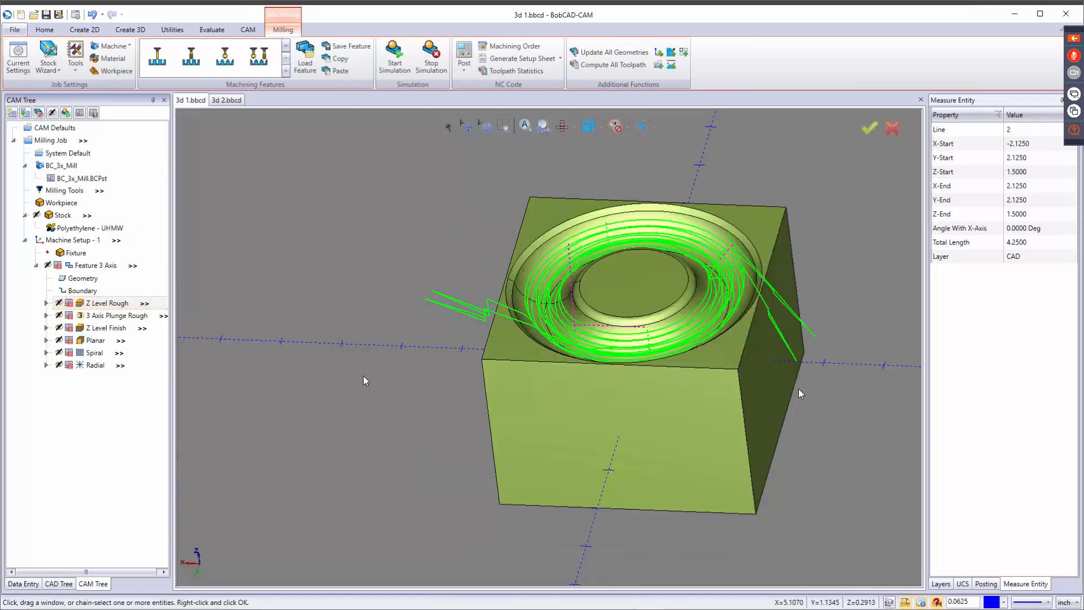
{"action": "middle_click_drag", "start_coordinate": [673, 266], "coordinate": [646, 275]}
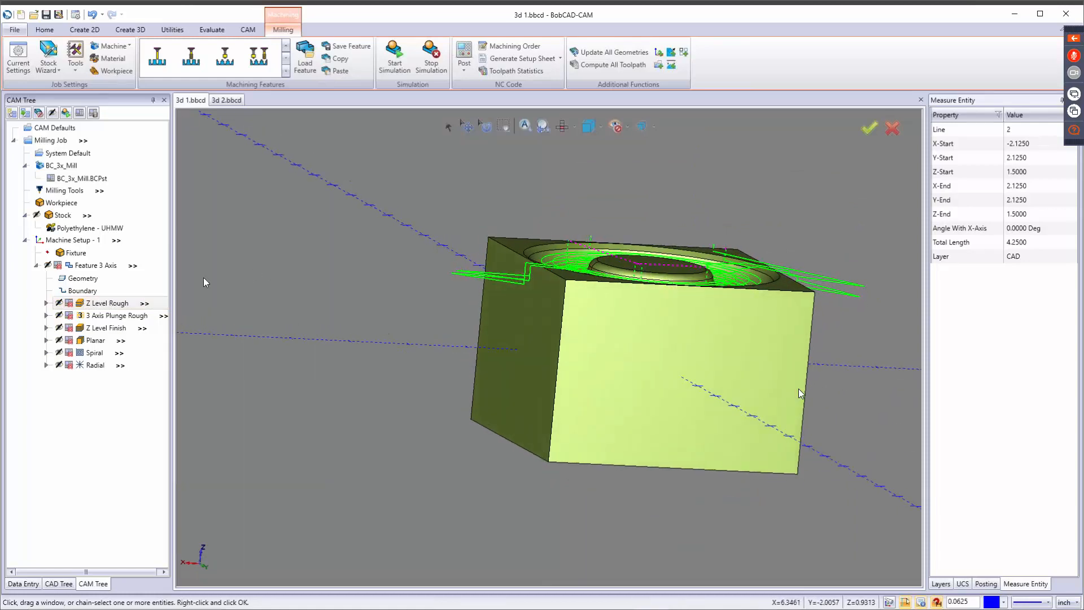
{"action": "right_click", "coordinate": [103, 328]}
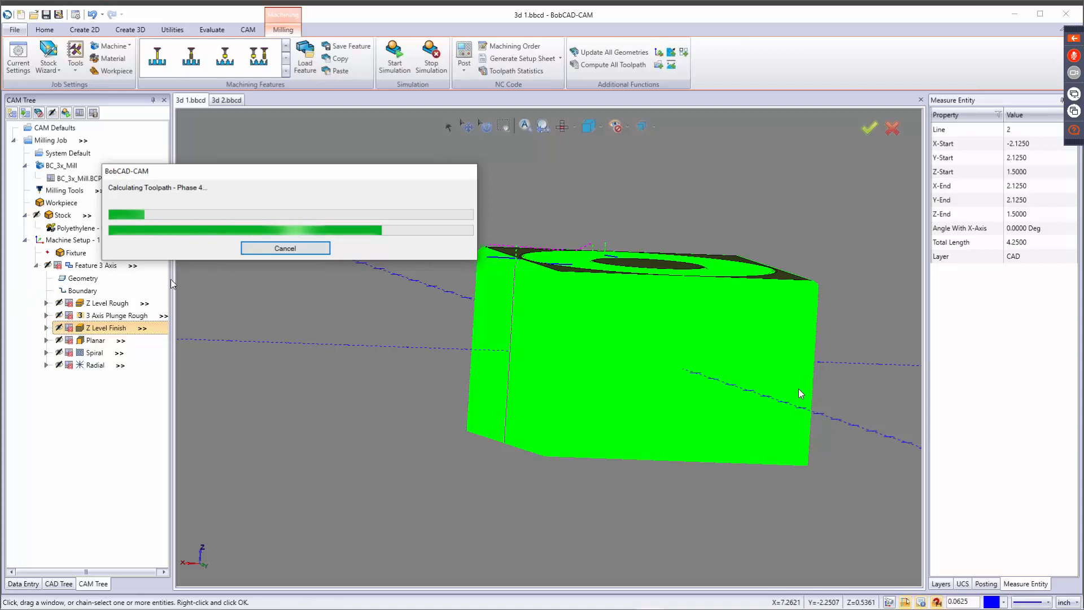
{"action": "left_click_drag", "start_coordinate": [259, 173], "coordinate": [365, 152]}
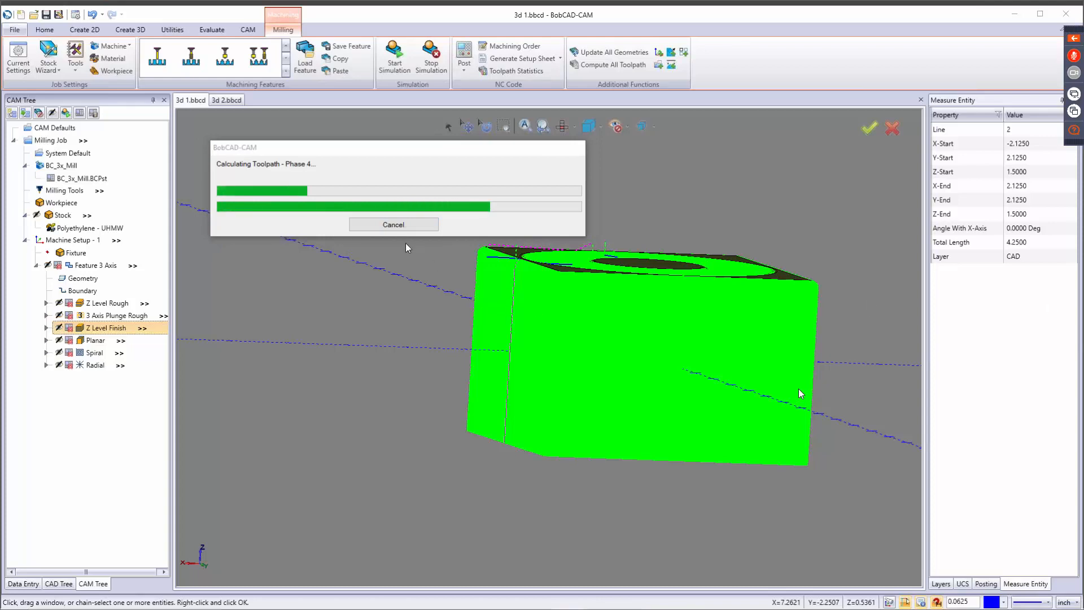
Remove the 3 Axis feature's boundary and assign the block's four top edges as the Z Level Rough operation's own boundary.
{"action": "left_click", "coordinate": [85, 292]}
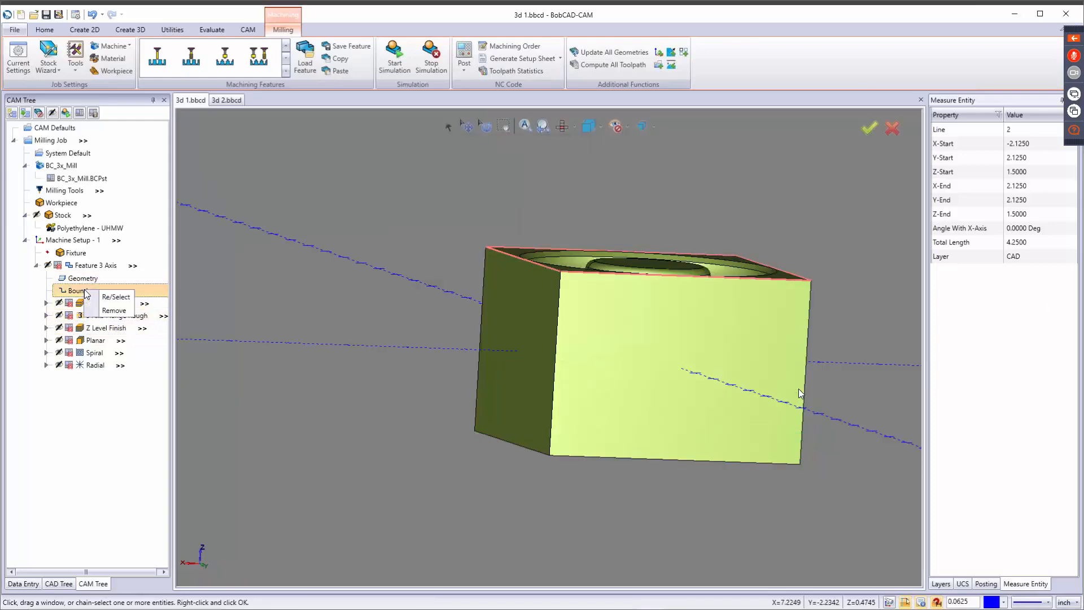
{"action": "left_click", "coordinate": [47, 303]}
{"action": "right_click", "coordinate": [97, 315]}
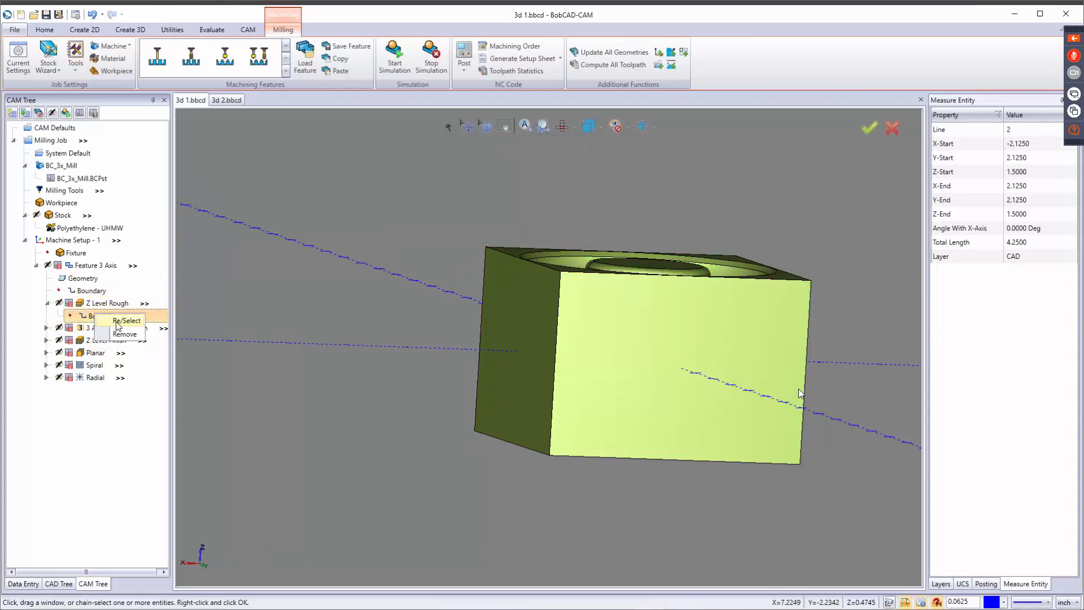
{"action": "left_click", "coordinate": [119, 320]}
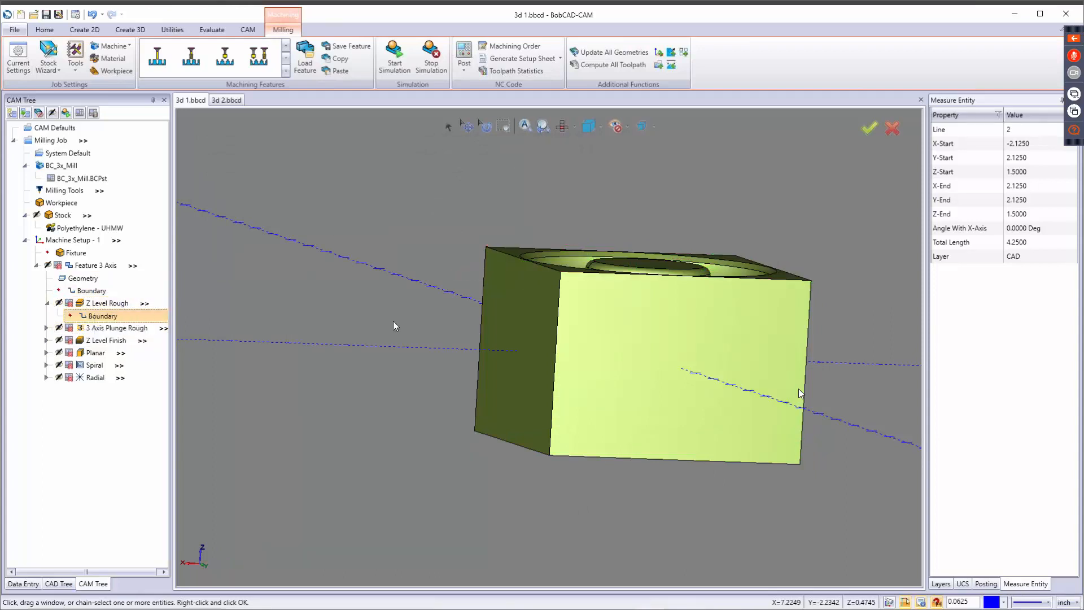
{"action": "right_click", "coordinate": [574, 273]}
{"action": "left_click", "coordinate": [582, 280]}
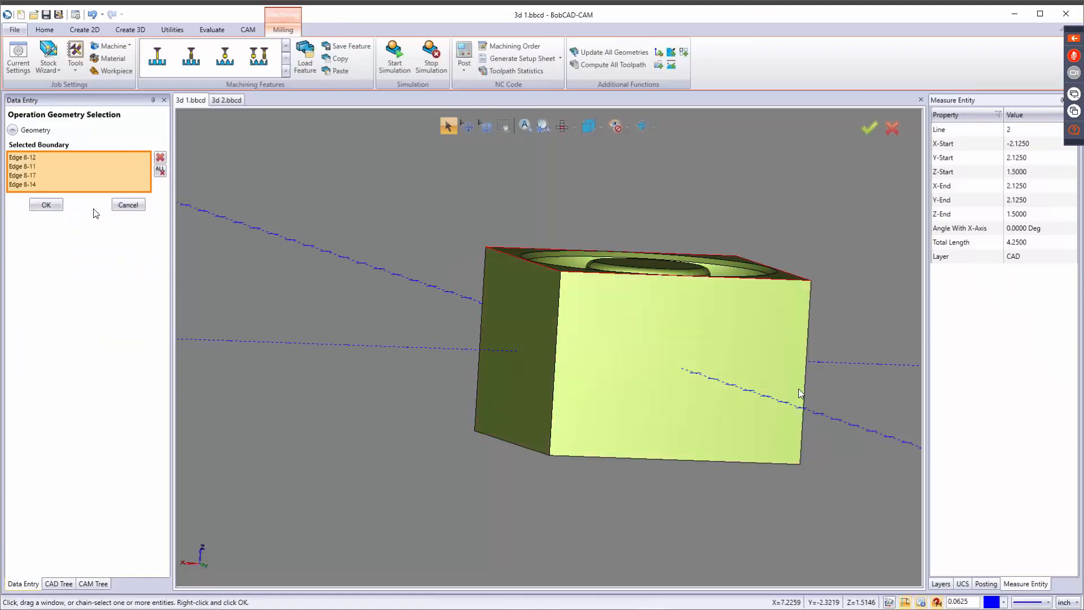
{"action": "left_click", "coordinate": [46, 205]}
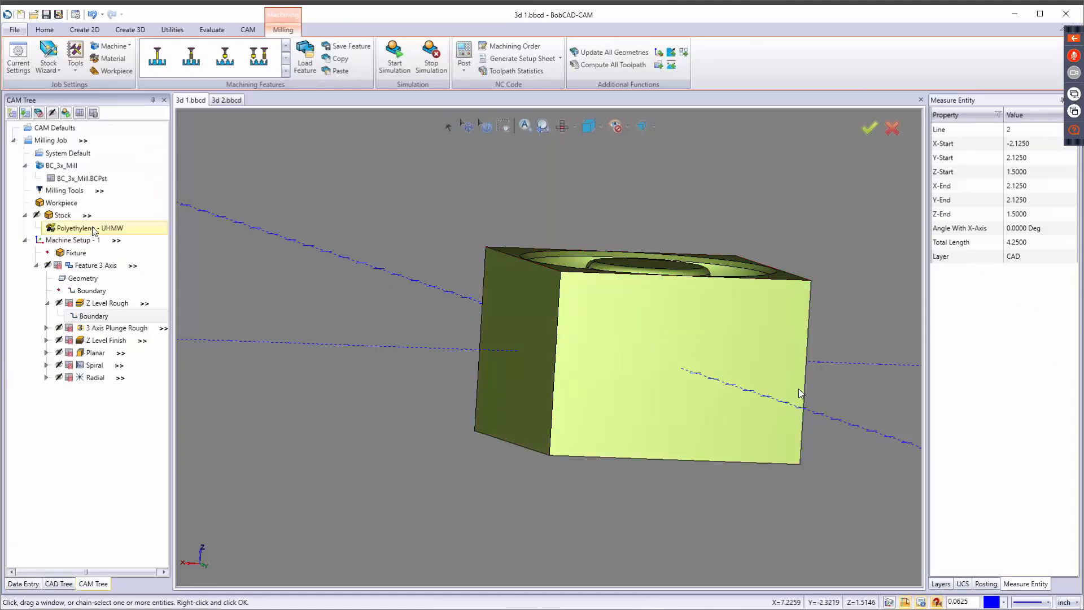
Assign the block's four top edges as the Z Level Finish operation's own boundary.
{"action": "left_click", "coordinate": [47, 340]}
{"action": "right_click", "coordinate": [89, 352]}
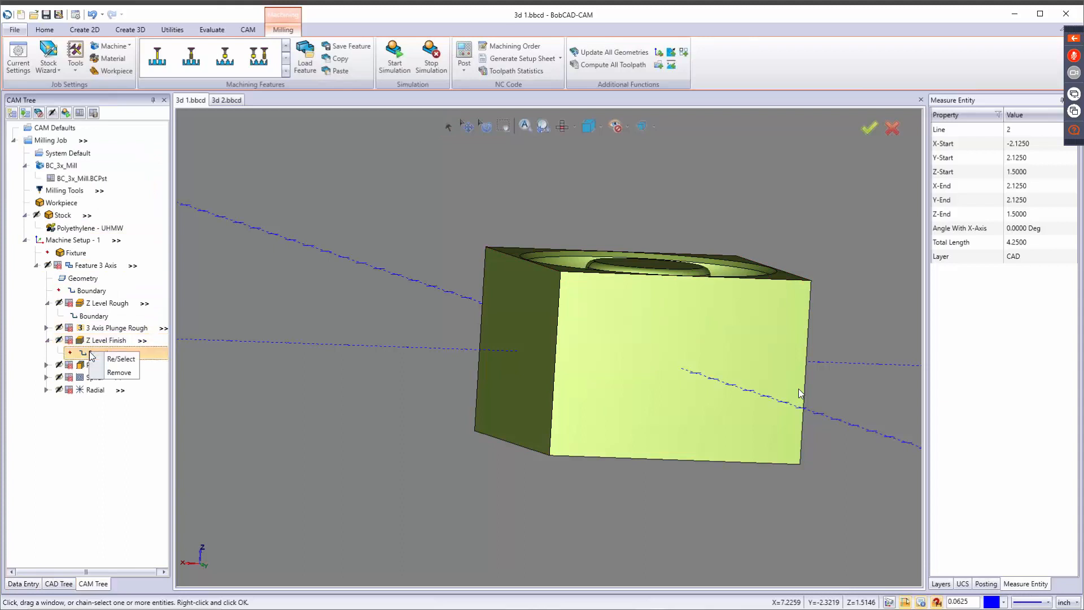
{"action": "left_click", "coordinate": [120, 359]}
{"action": "left_click", "coordinate": [587, 276]}
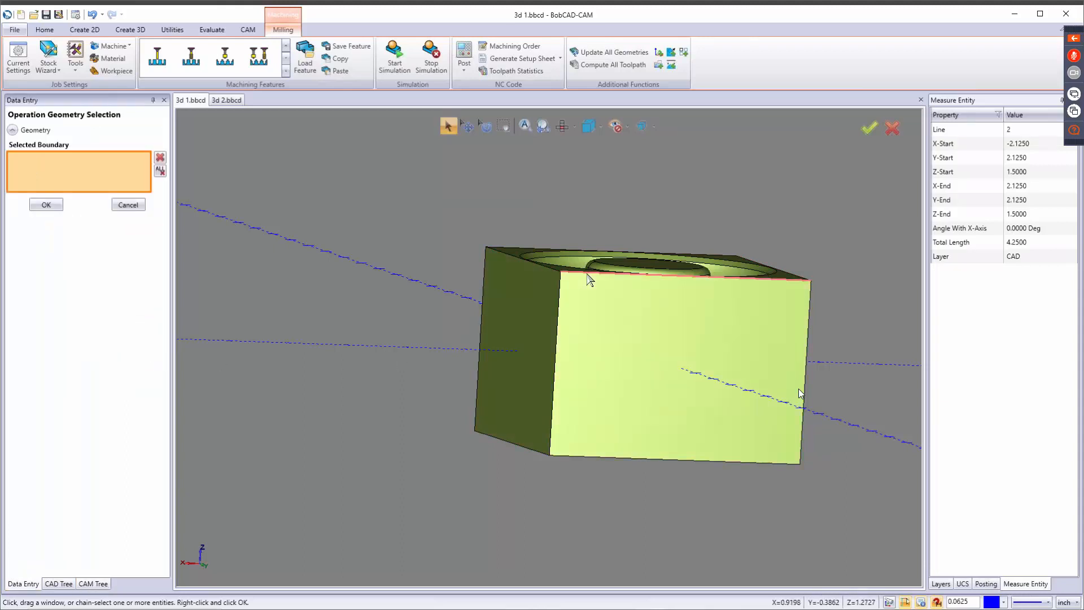
{"action": "right_click", "coordinate": [589, 279]}
{"action": "left_click", "coordinate": [595, 283]}
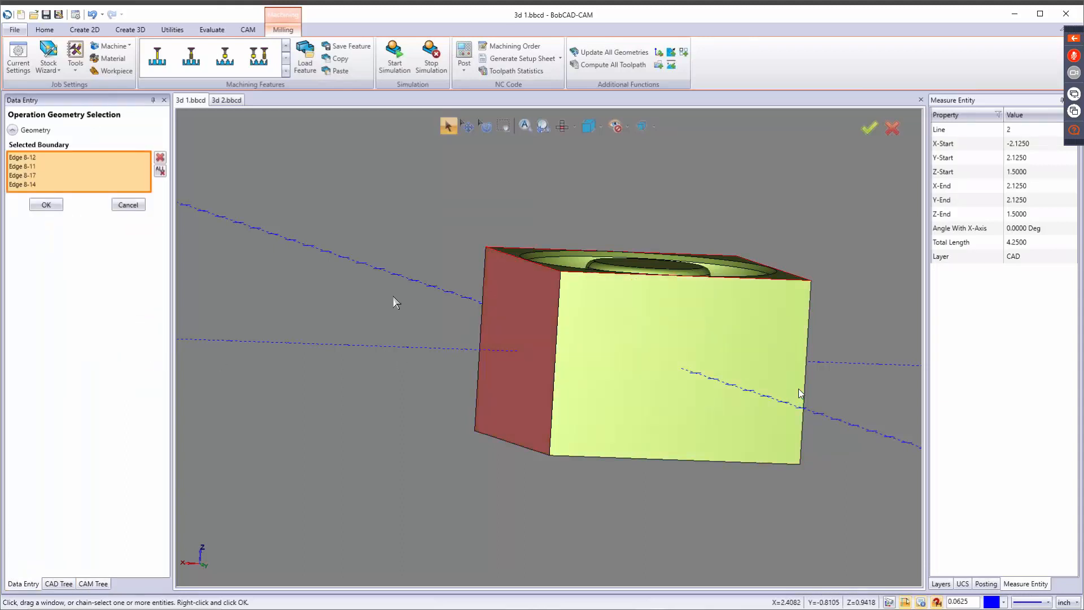
{"action": "left_click", "coordinate": [46, 205]}
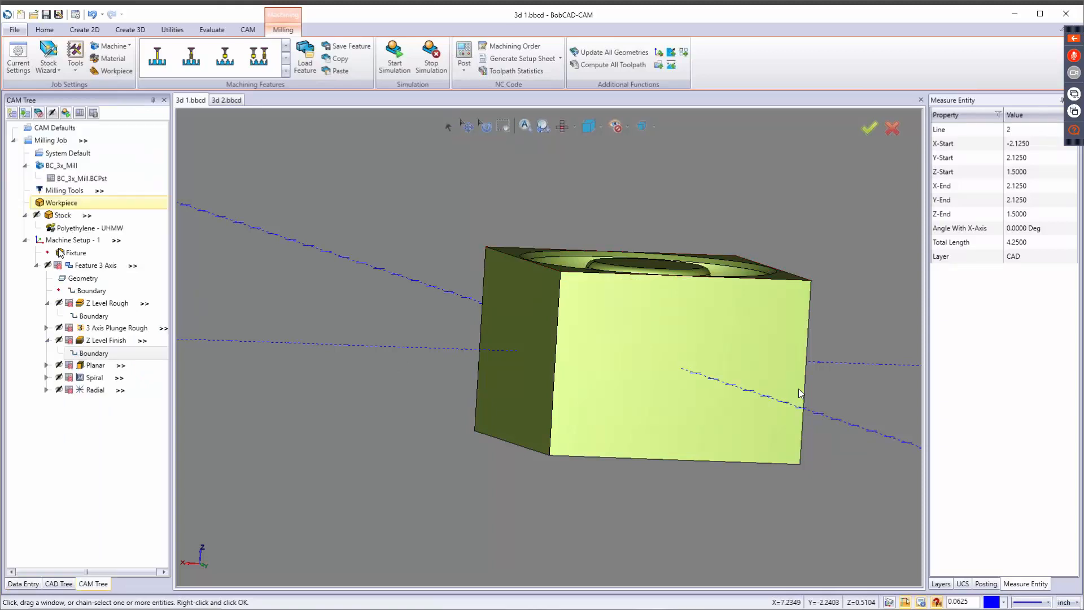
Recompute the Z Level Rough toolpath using the operation's own boundary.
{"action": "right_click", "coordinate": [102, 306]}
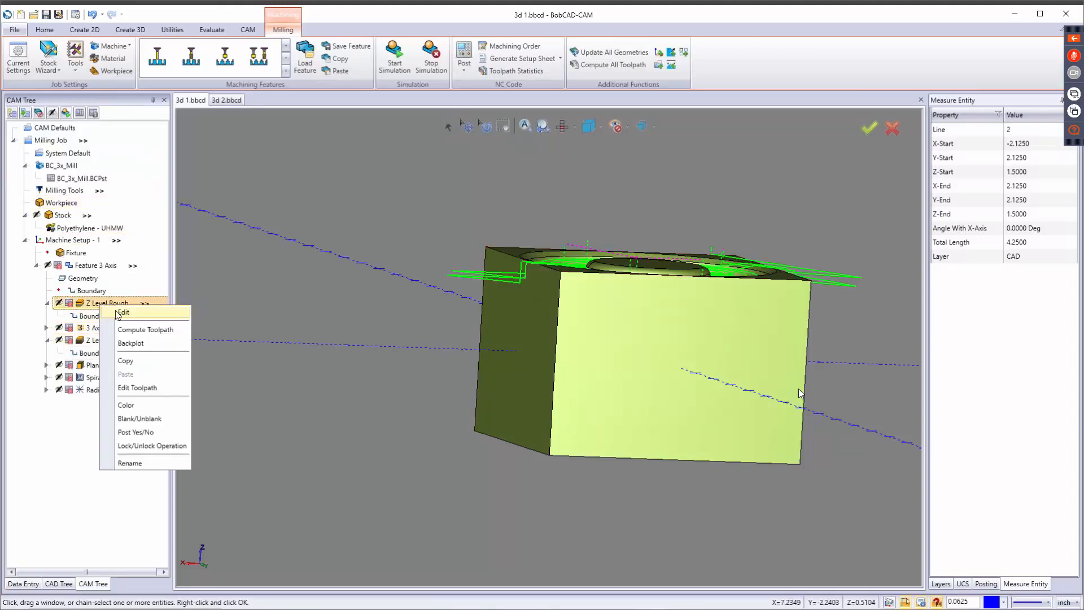
{"action": "left_click", "coordinate": [153, 332]}
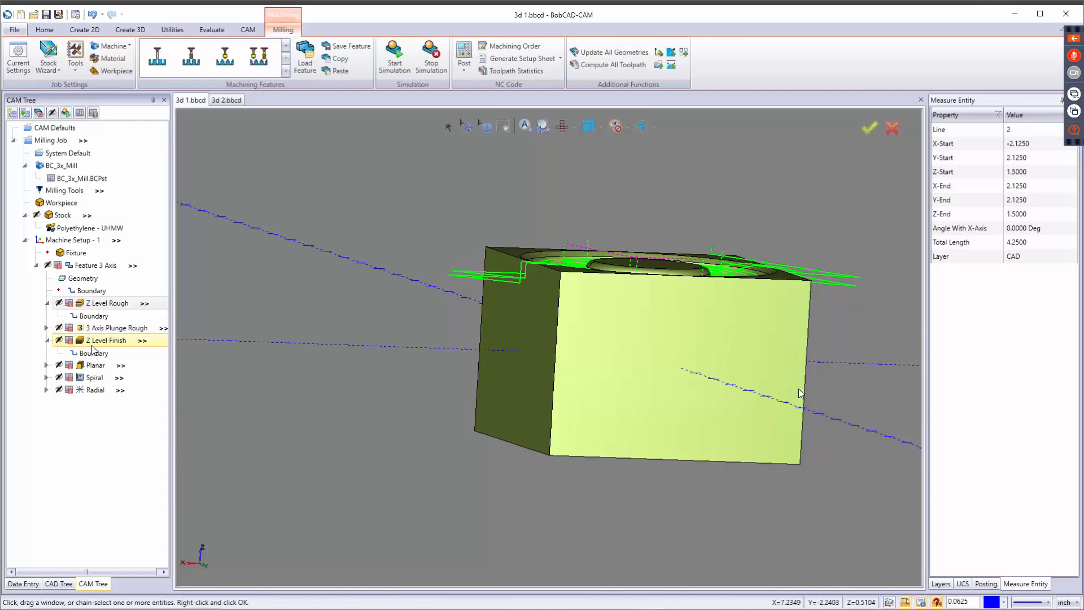
Adjust the depth of cut in the Z Level Finish operation's parameters.
{"action": "right_click", "coordinate": [92, 342]}
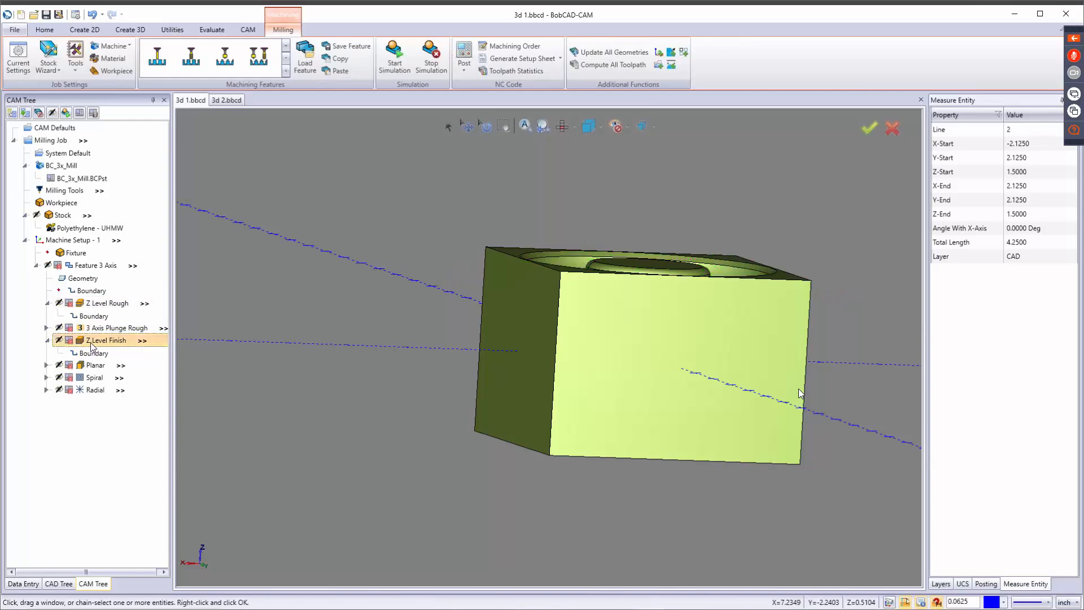
{"action": "left_click", "coordinate": [114, 350]}
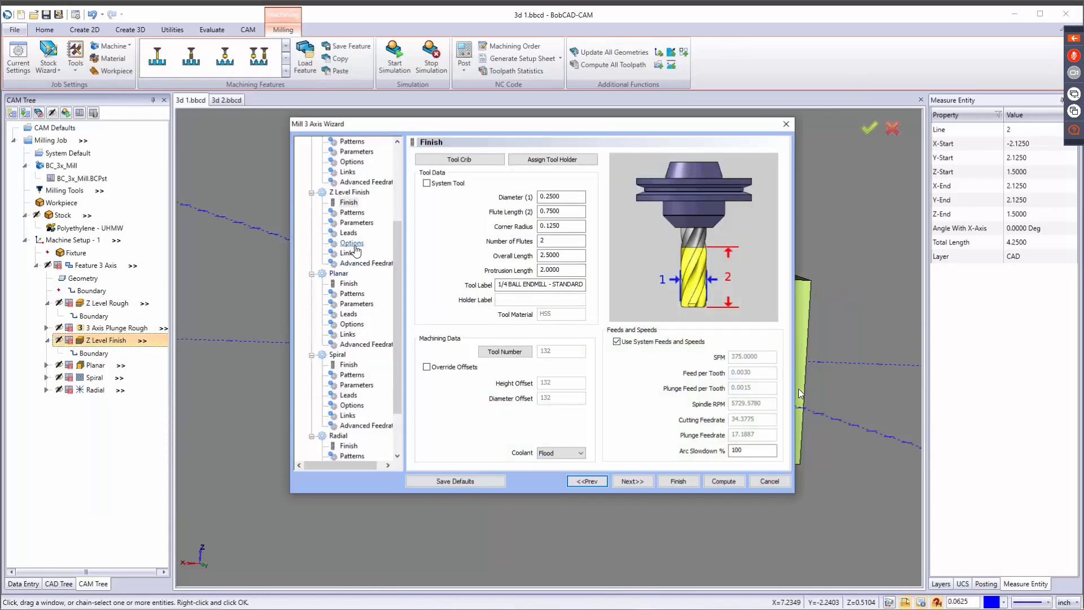
{"action": "left_click", "coordinate": [354, 224]}
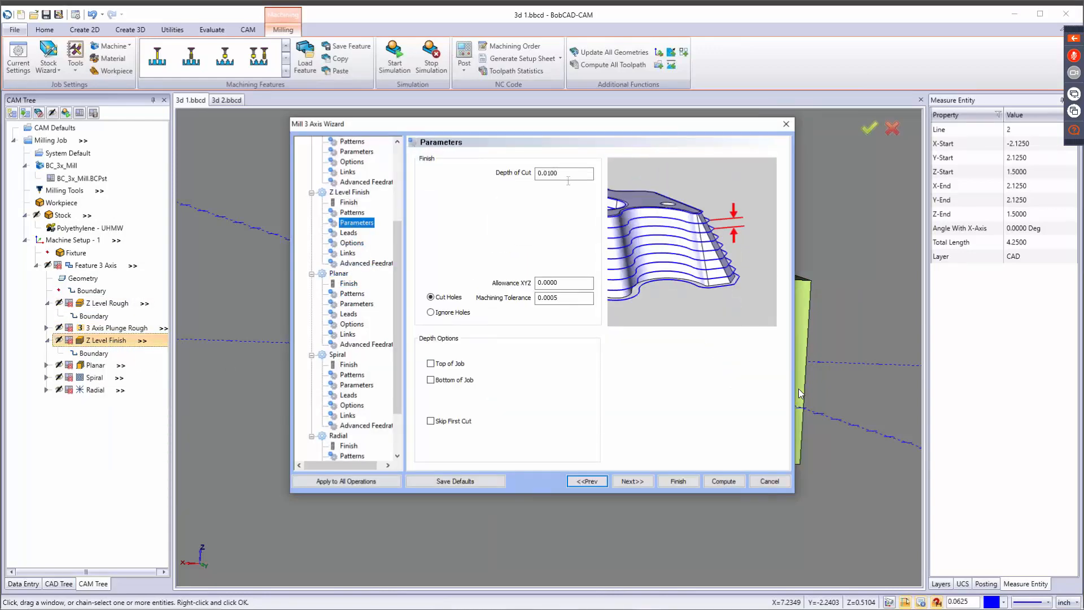
{"action": "key", "text": "Tab"}
{"action": "left_click", "coordinate": [686, 480]}
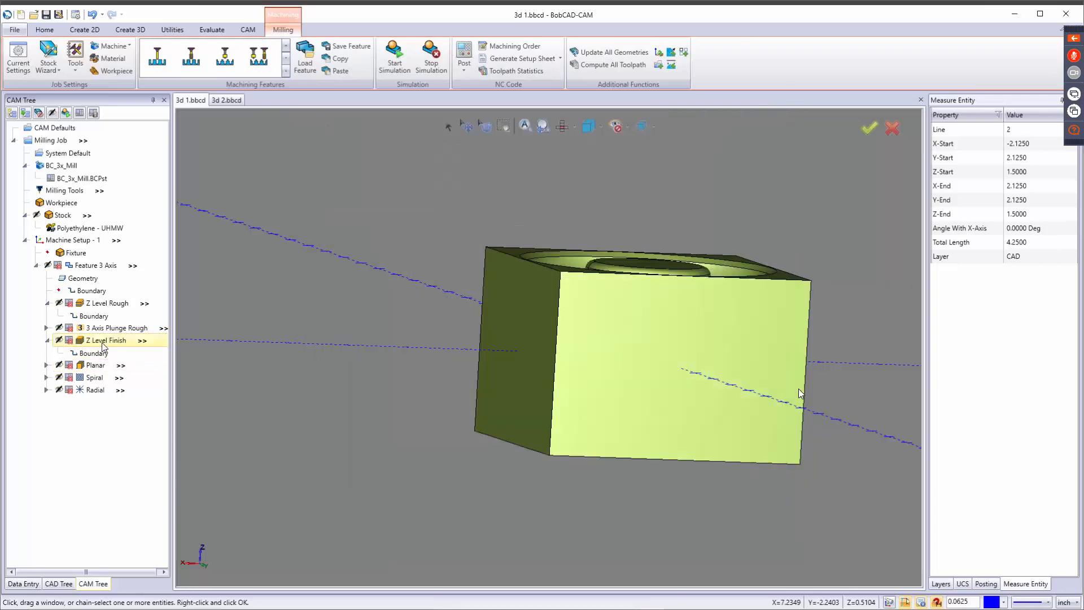
Recompute the Z Level Finish toolpath and inspect its passes in the ring-shaped pocket from above.
{"action": "right_click", "coordinate": [102, 342]}
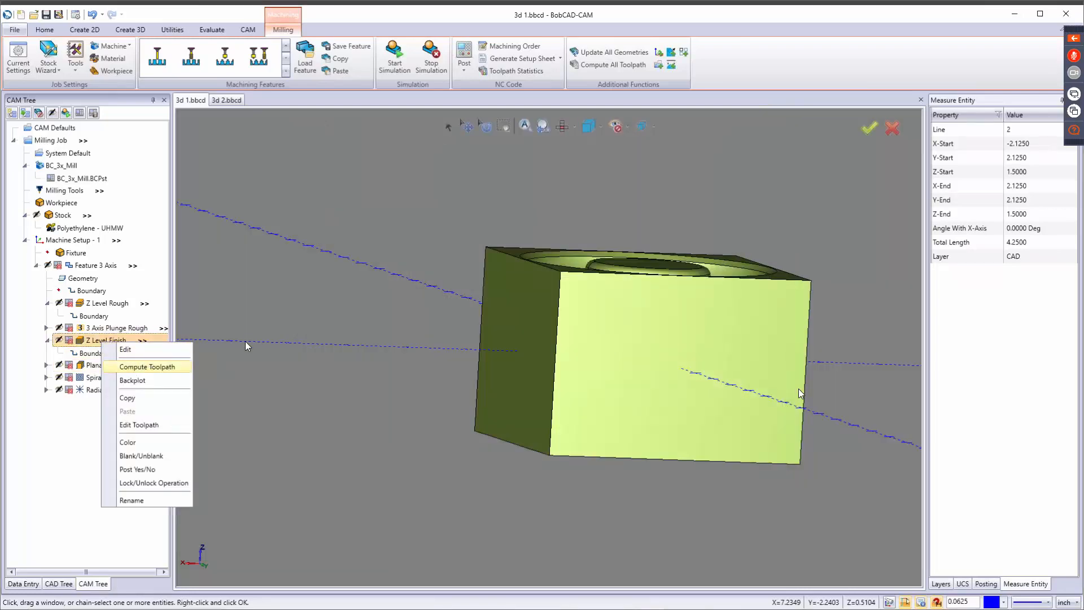
{"action": "key", "text": "Return"}
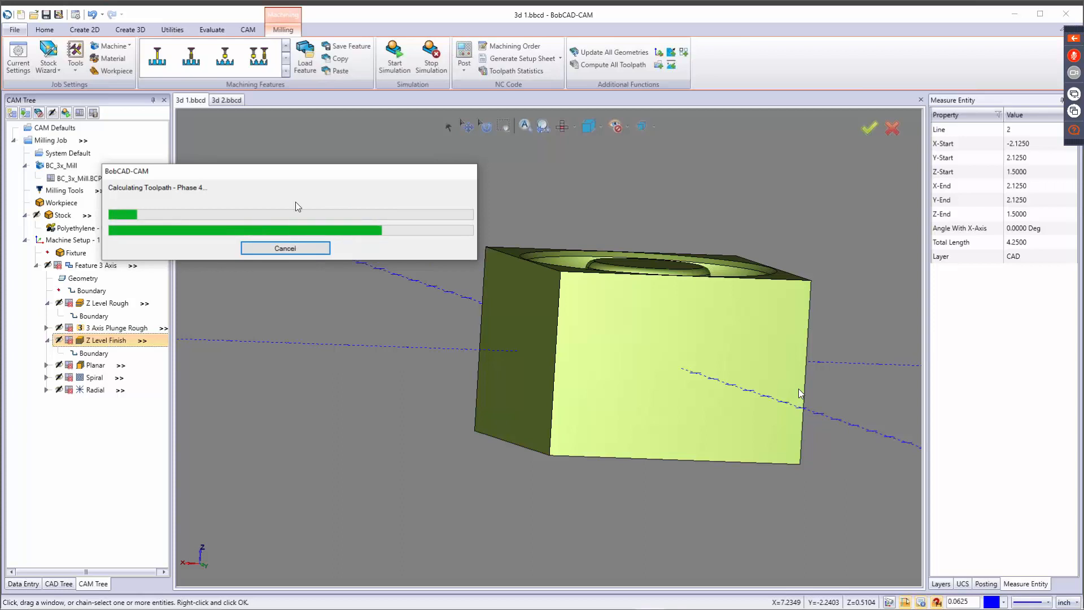
{"action": "left_click_drag", "start_coordinate": [297, 172], "coordinate": [528, 146]}
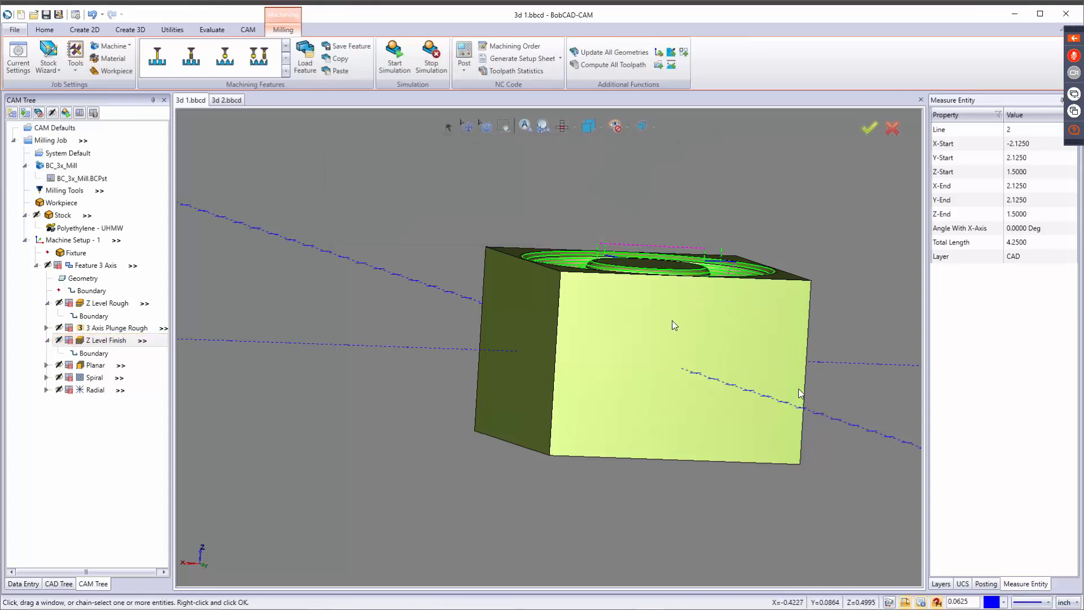
{"action": "middle_click_drag", "start_coordinate": [666, 343], "coordinate": [633, 355]}
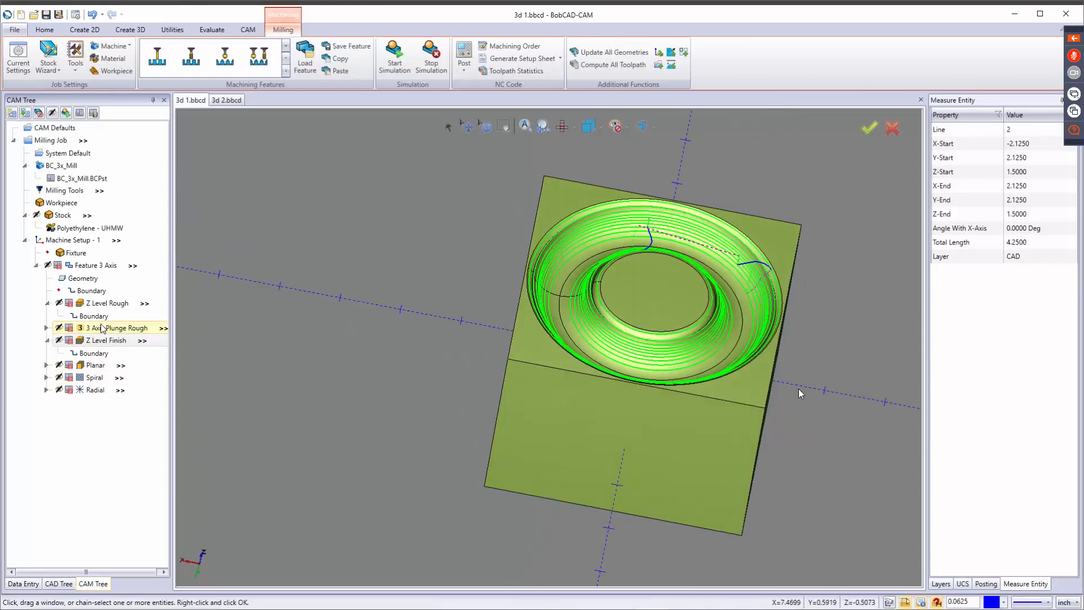
Enable posting for the Z Level Rough and Z Level Finish operations and collapse both in the tree.
{"action": "right_click", "coordinate": [88, 305]}
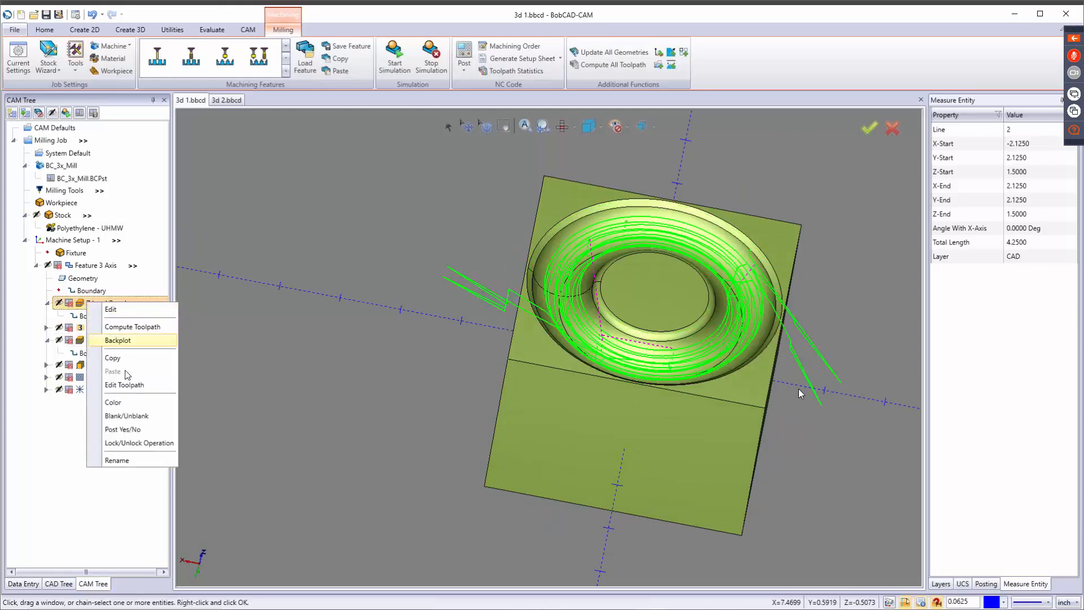
{"action": "left_click", "coordinate": [123, 429]}
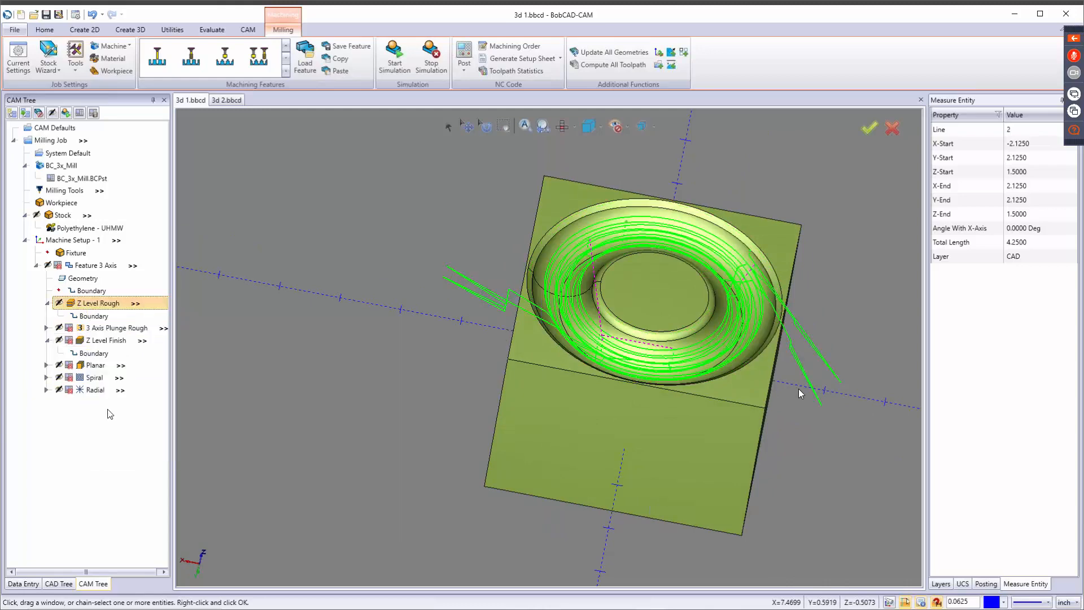
{"action": "right_click", "coordinate": [93, 344]}
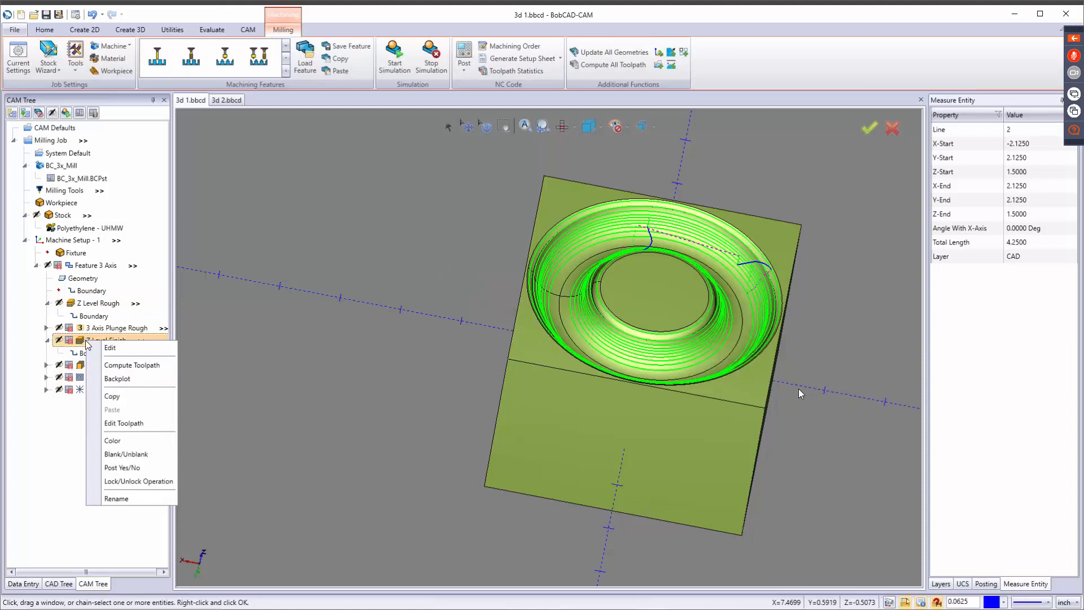
{"action": "left_click", "coordinate": [106, 471]}
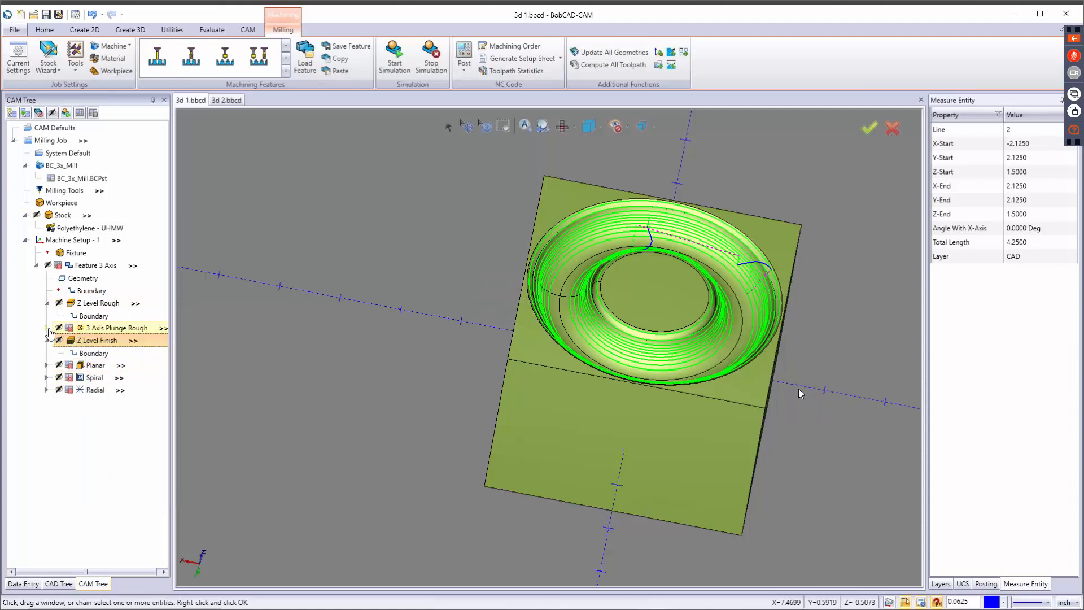
{"action": "left_click", "coordinate": [49, 341]}
{"action": "left_click", "coordinate": [48, 304]}
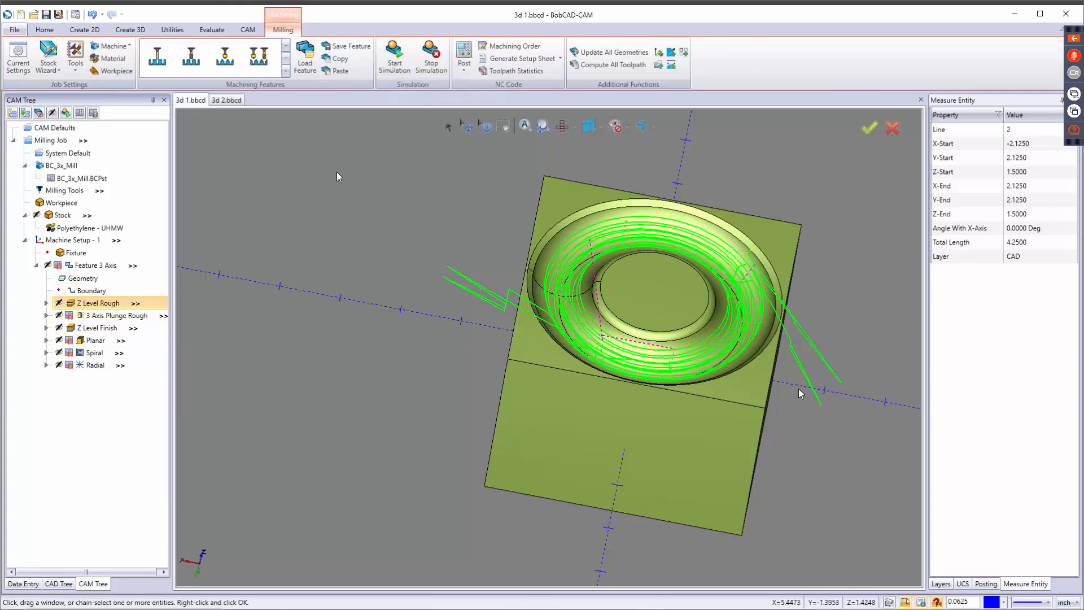
Simulate the Z Level Rough and Z Level Finish operations, adjusting the run speed and watching the cuts into the stock.
{"action": "left_click", "coordinate": [404, 54]}
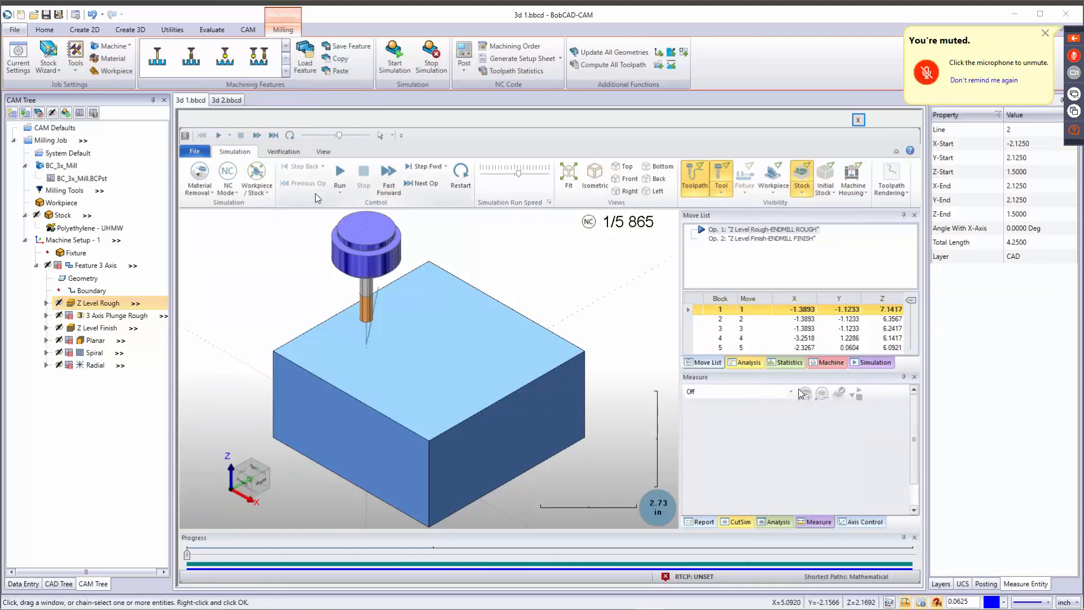
{"action": "left_click", "coordinate": [511, 174]}
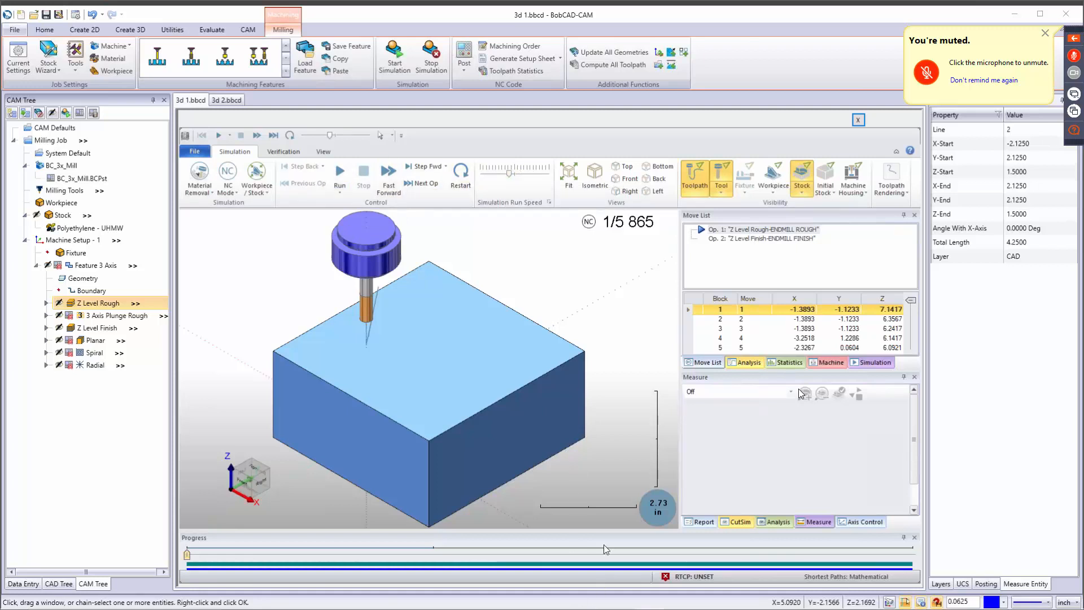
{"action": "left_click", "coordinate": [340, 172]}
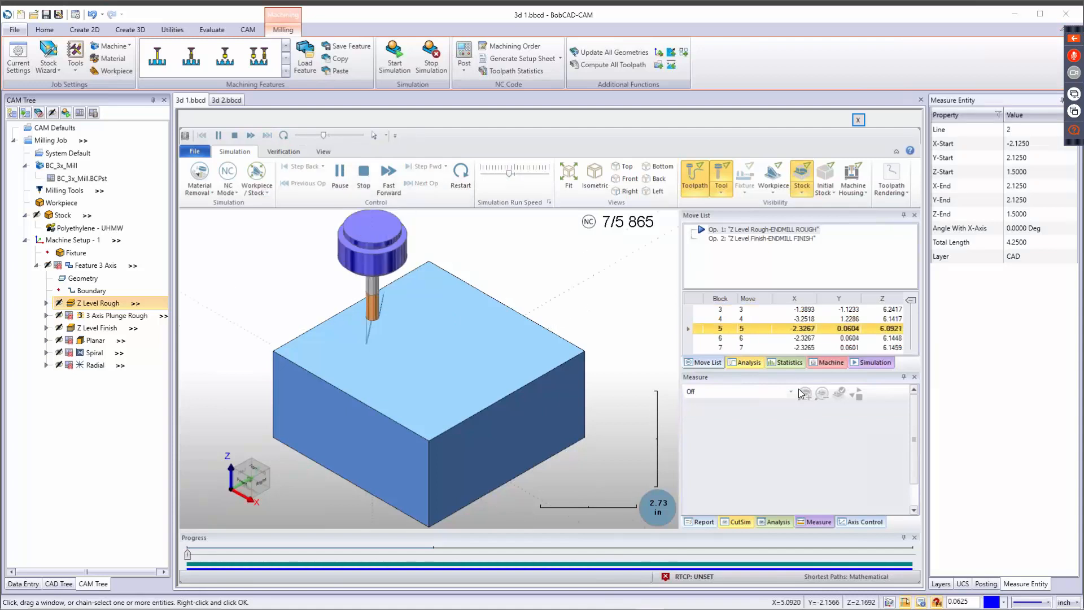
{"action": "left_click", "coordinate": [520, 174]}
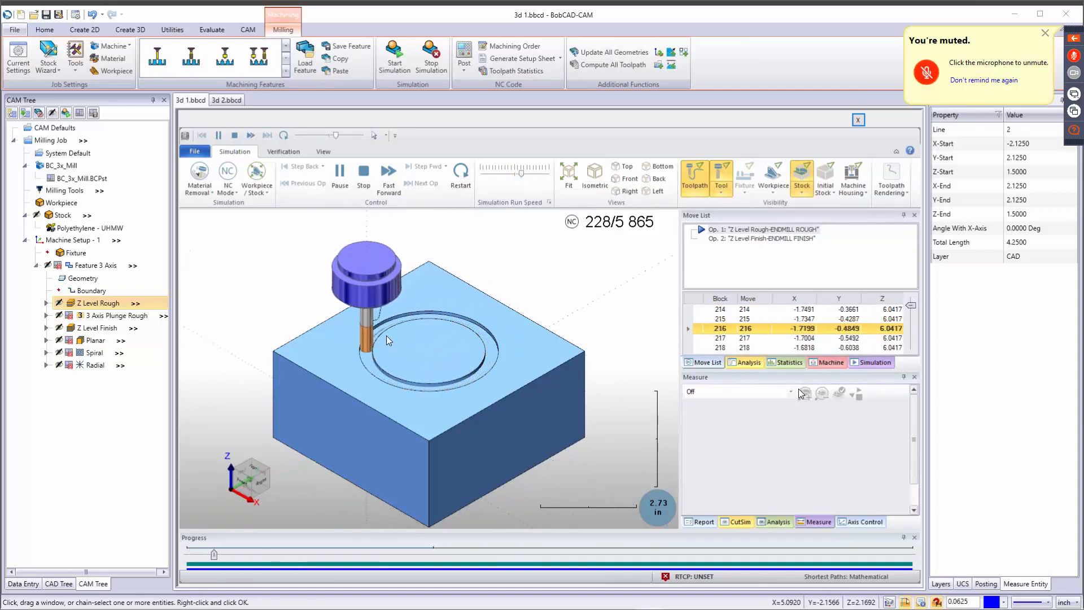
{"action": "middle_click_drag", "start_coordinate": [371, 340], "coordinate": [417, 314]}
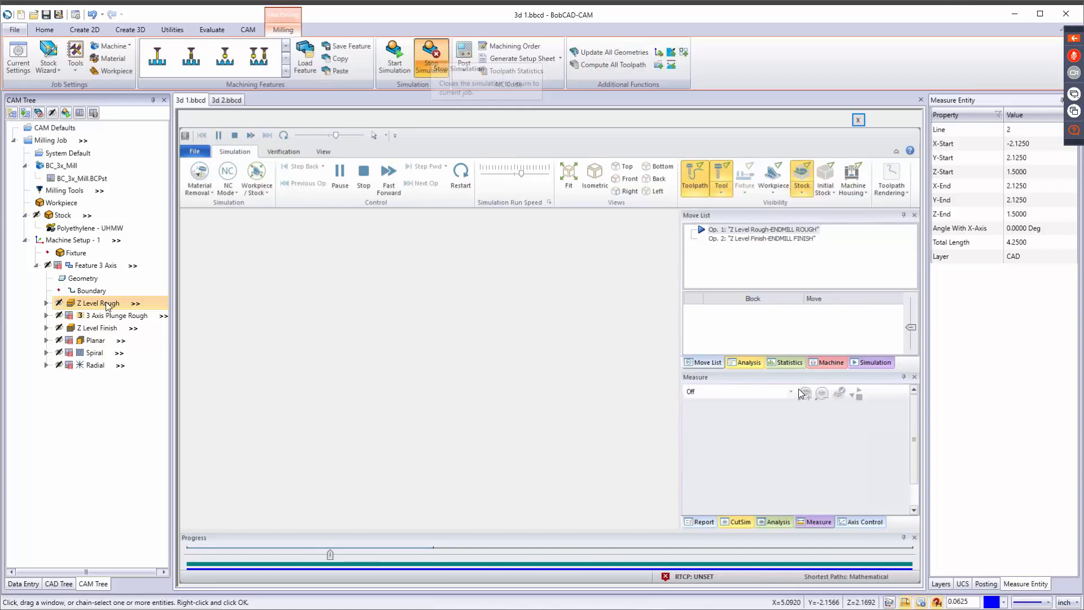
{"action": "right_click", "coordinate": [105, 304]}
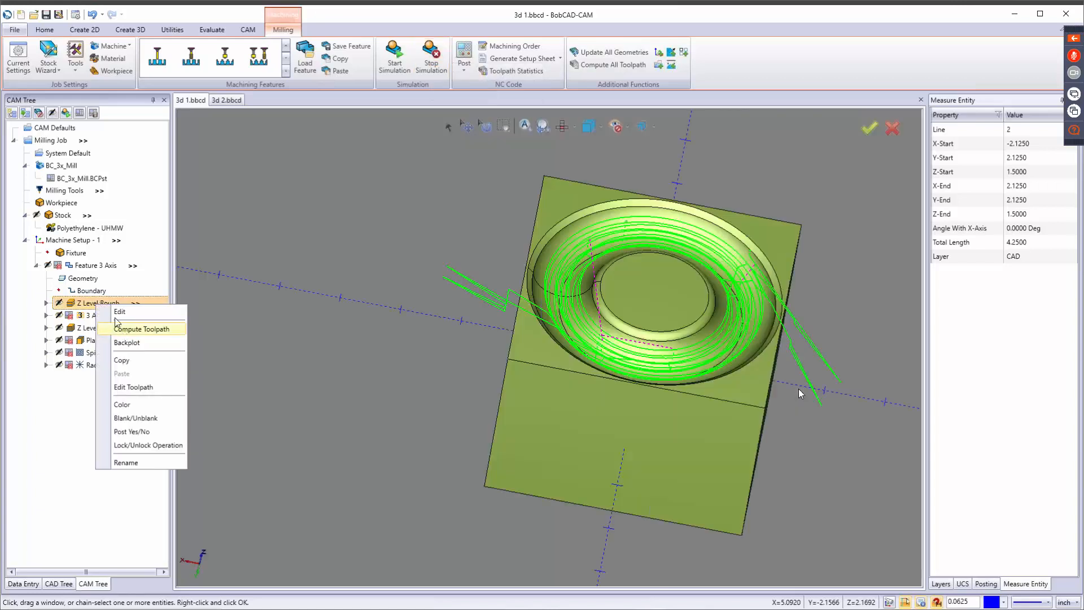
{"action": "left_click", "coordinate": [120, 328]}
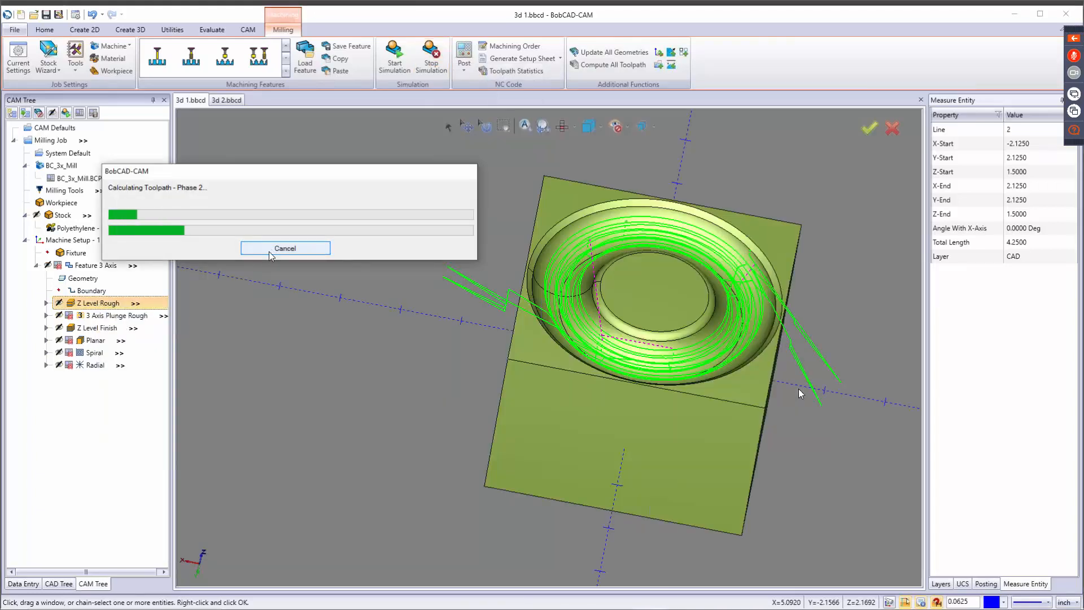
{"action": "left_click", "coordinate": [270, 253]}
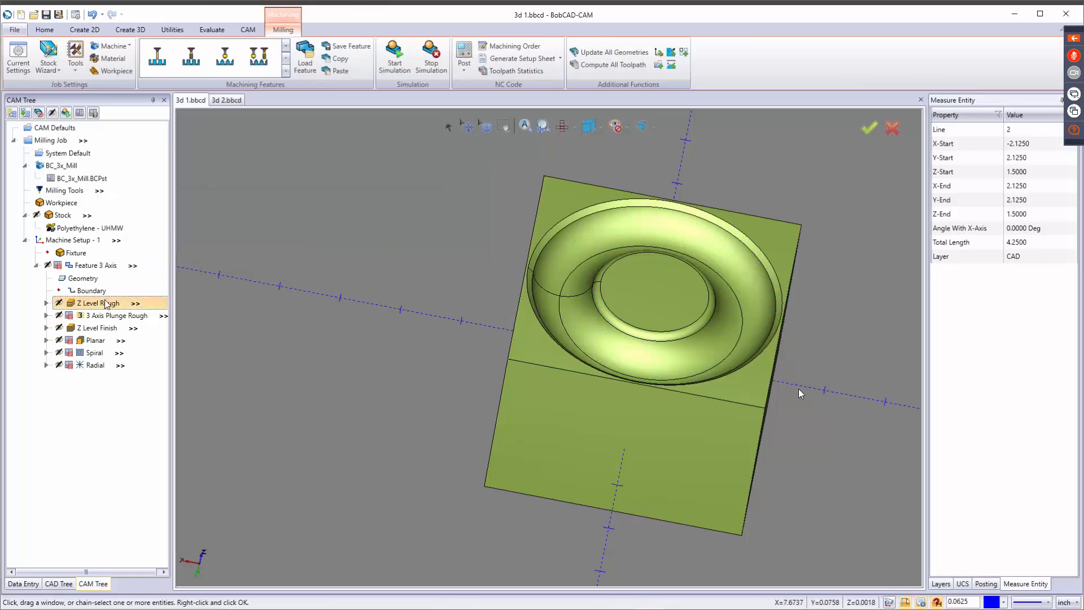
Set the Z Level Rough lead entry to Plunge with the Single Depth type.
{"action": "right_click", "coordinate": [105, 302]}
{"action": "left_click", "coordinate": [125, 308]}
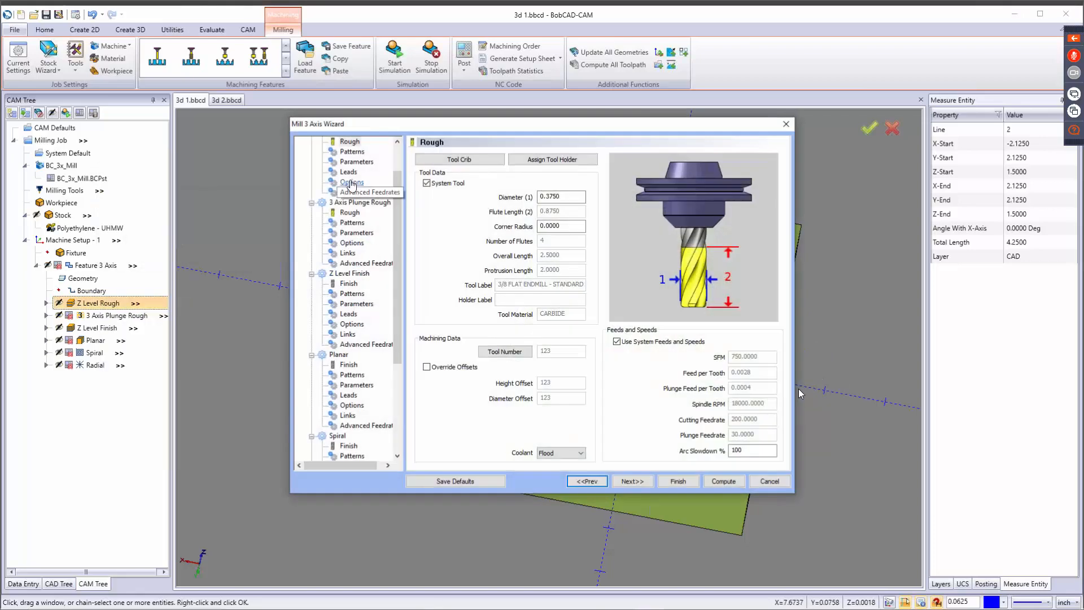
{"action": "left_click", "coordinate": [349, 172]}
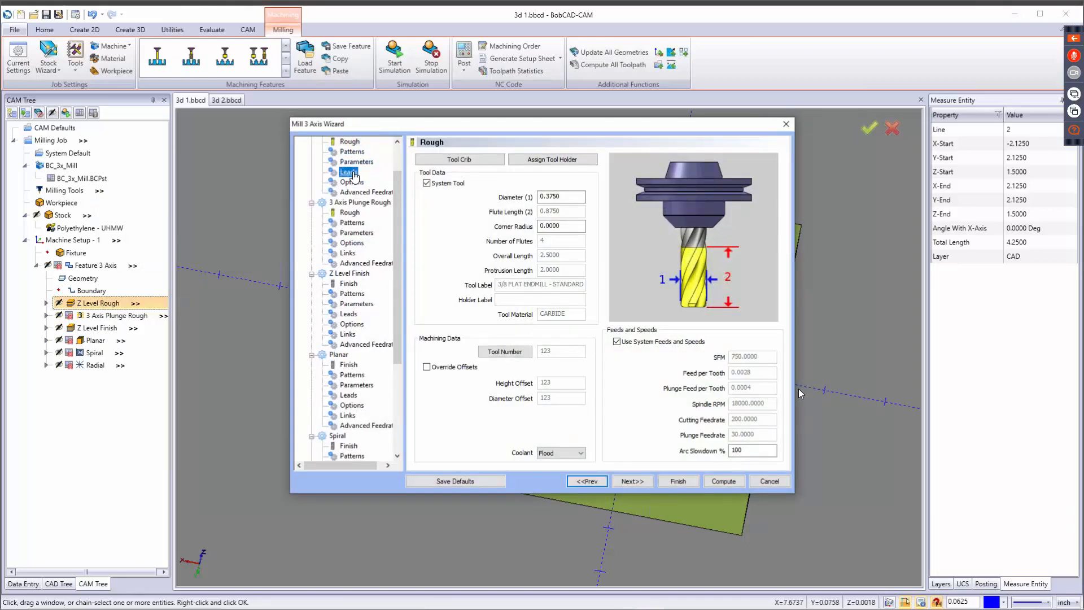
{"action": "left_click", "coordinate": [443, 177]}
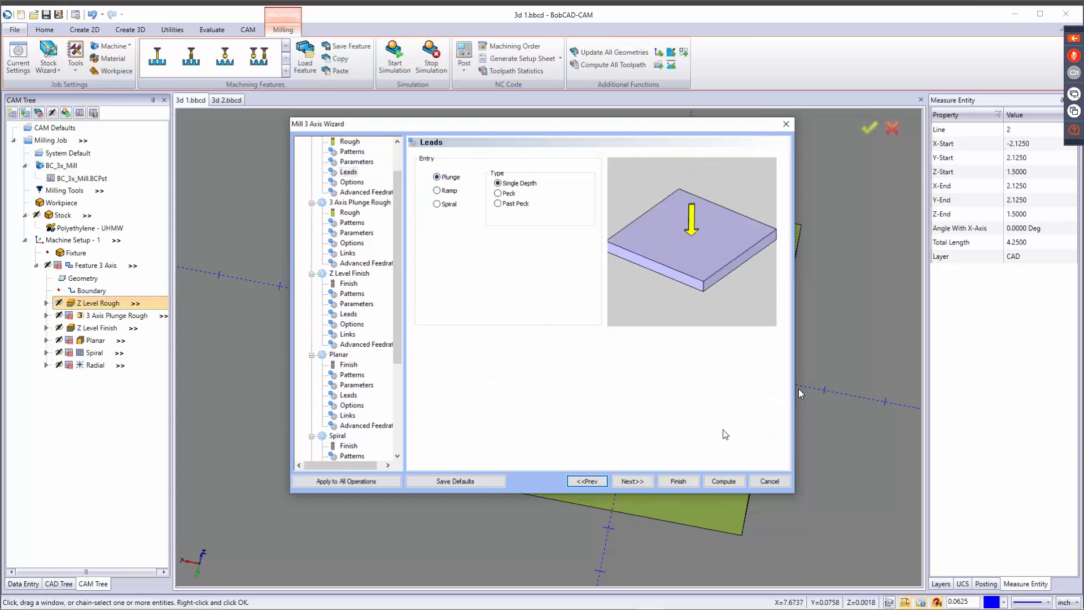
{"action": "left_click", "coordinate": [681, 483]}
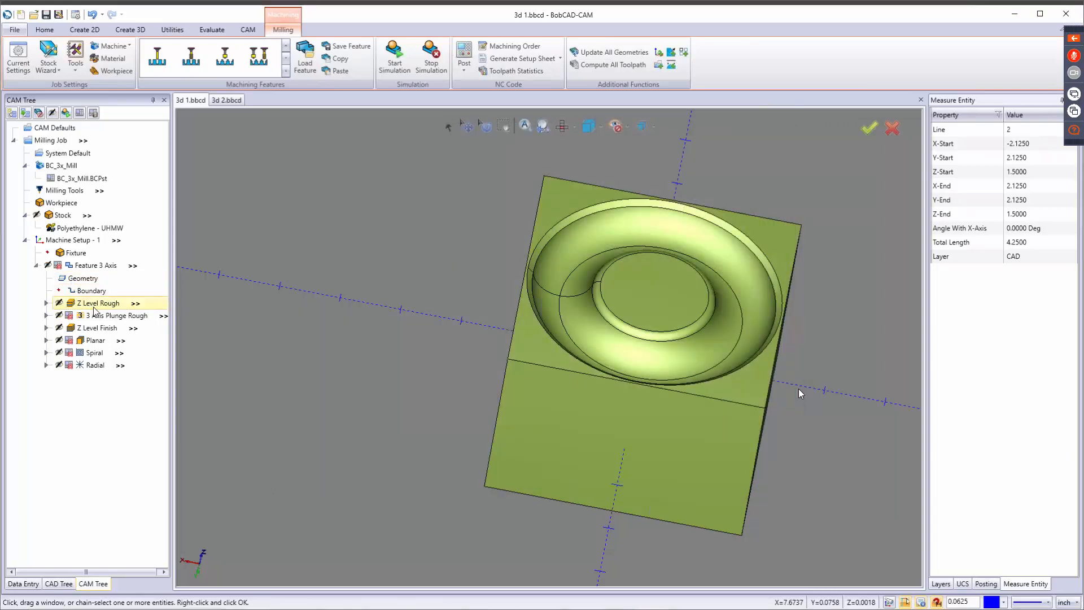
Recompute the Z Level Rough toolpath with the plunge entry and save the file.
{"action": "right_click", "coordinate": [95, 308]}
{"action": "left_click", "coordinate": [124, 330]}
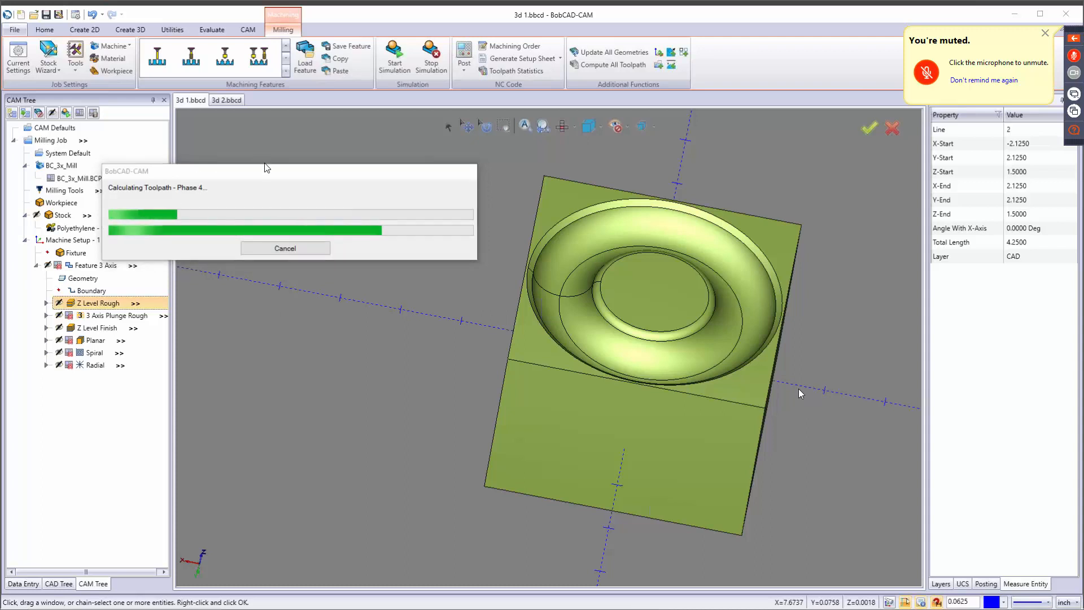
{"action": "left_click", "coordinate": [335, 160]}
{"action": "left_click_drag", "start_coordinate": [336, 163], "coordinate": [431, 158]}
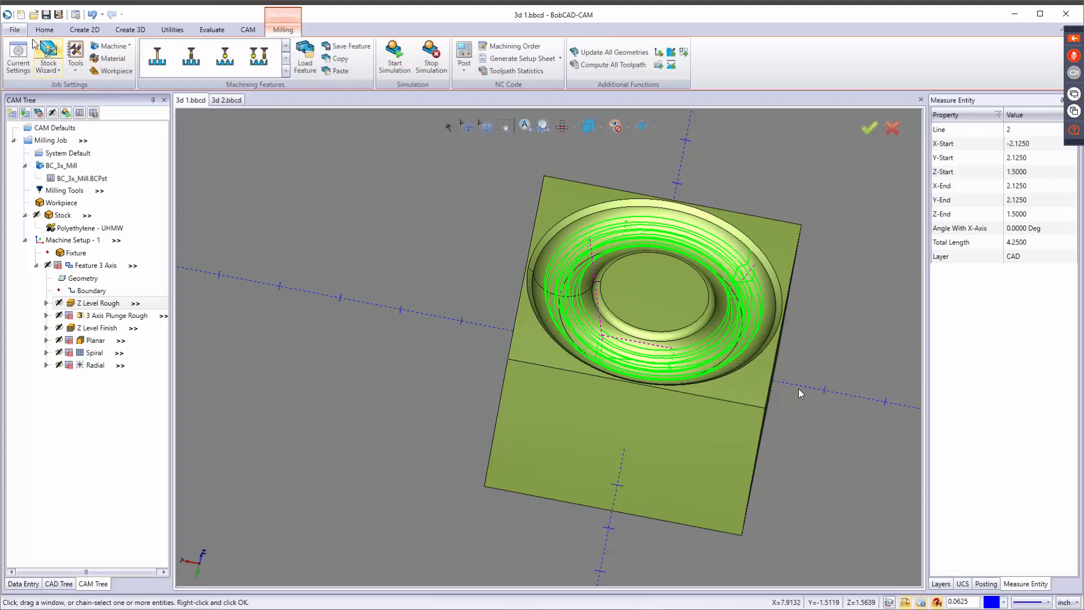
{"action": "left_click", "coordinate": [46, 14]}
Start the simulation again, split the graphics area into four views, and orbit each view to a different angle.
{"action": "left_click", "coordinate": [389, 60]}
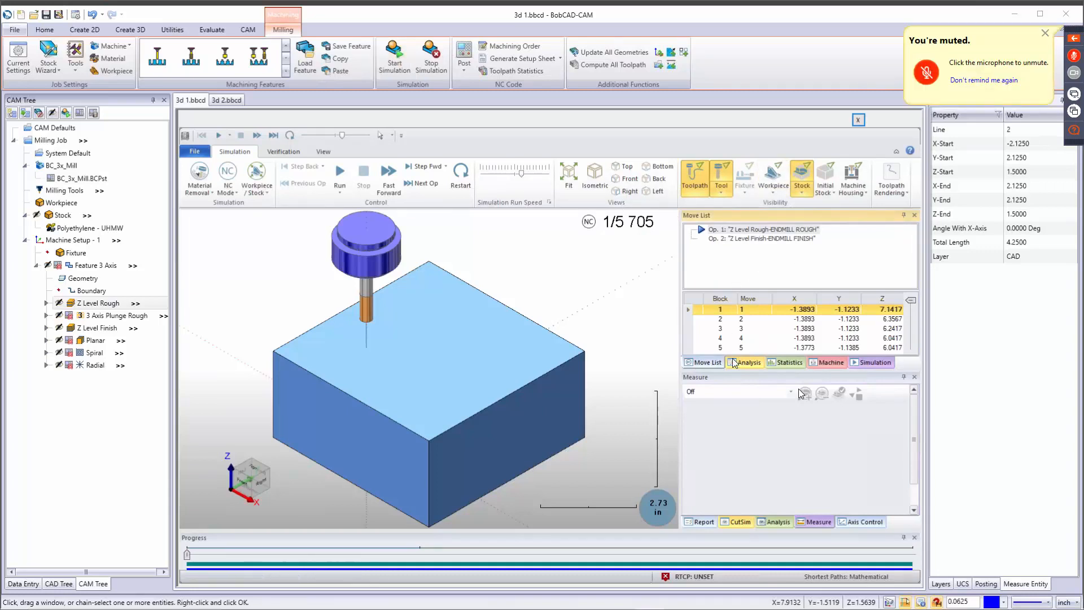
{"action": "left_click", "coordinate": [324, 151]}
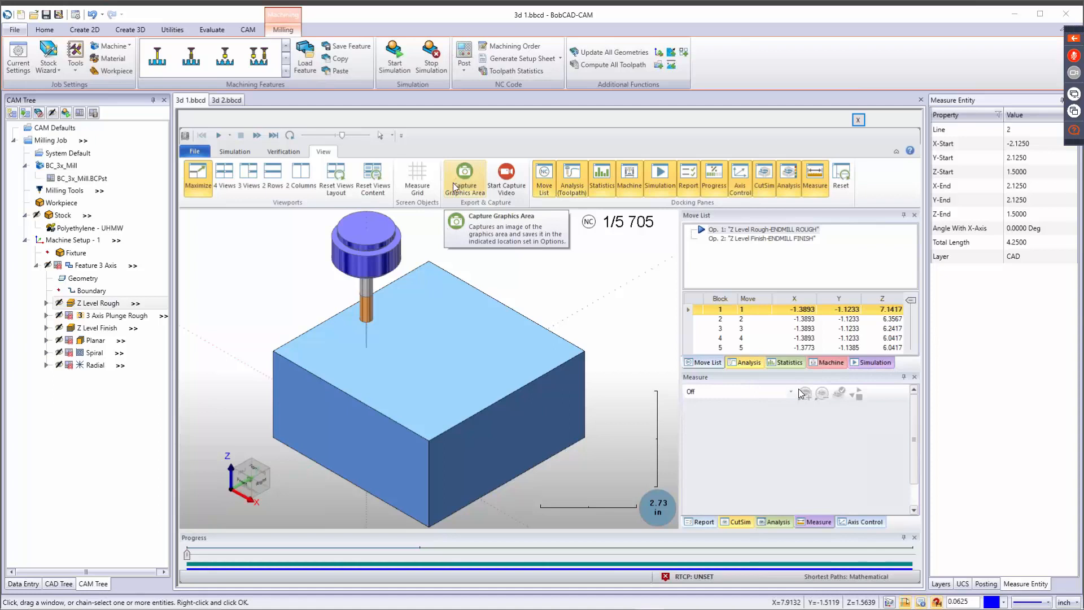
{"action": "left_click", "coordinate": [229, 175]}
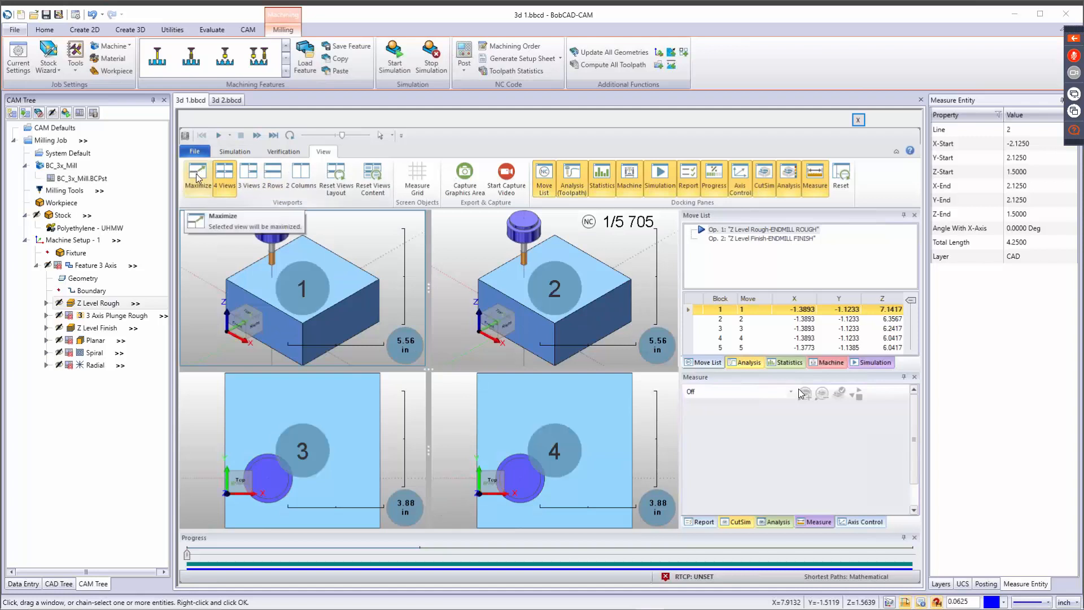
{"action": "middle_click_drag", "start_coordinate": [340, 307], "coordinate": [379, 293]}
{"action": "middle_click_drag", "start_coordinate": [537, 276], "coordinate": [574, 283]}
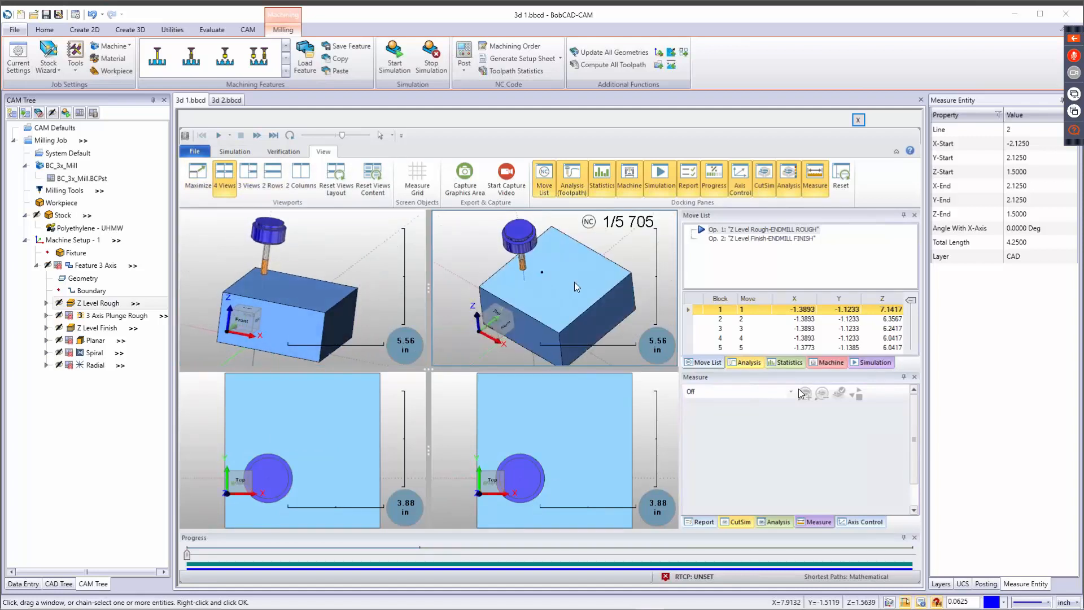
{"action": "middle_click_drag", "start_coordinate": [564, 384], "coordinate": [500, 452]}
{"action": "middle_click_drag", "start_coordinate": [314, 452], "coordinate": [314, 238]}
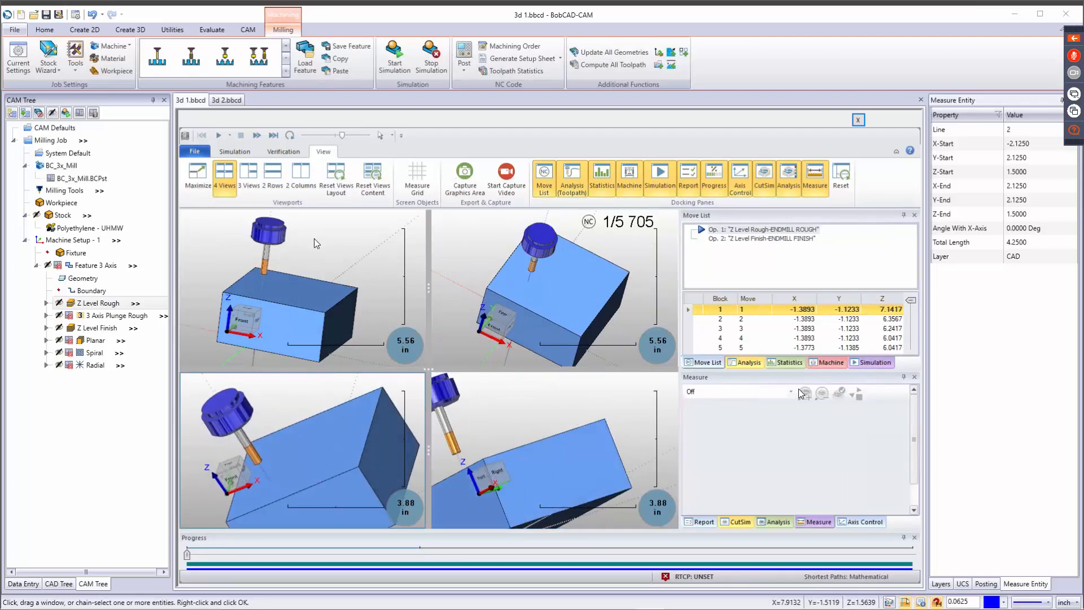
Try the two-column and two-row viewport layouts, restore the single maximized view, and show the material removal verification tools.
{"action": "left_click", "coordinate": [294, 176]}
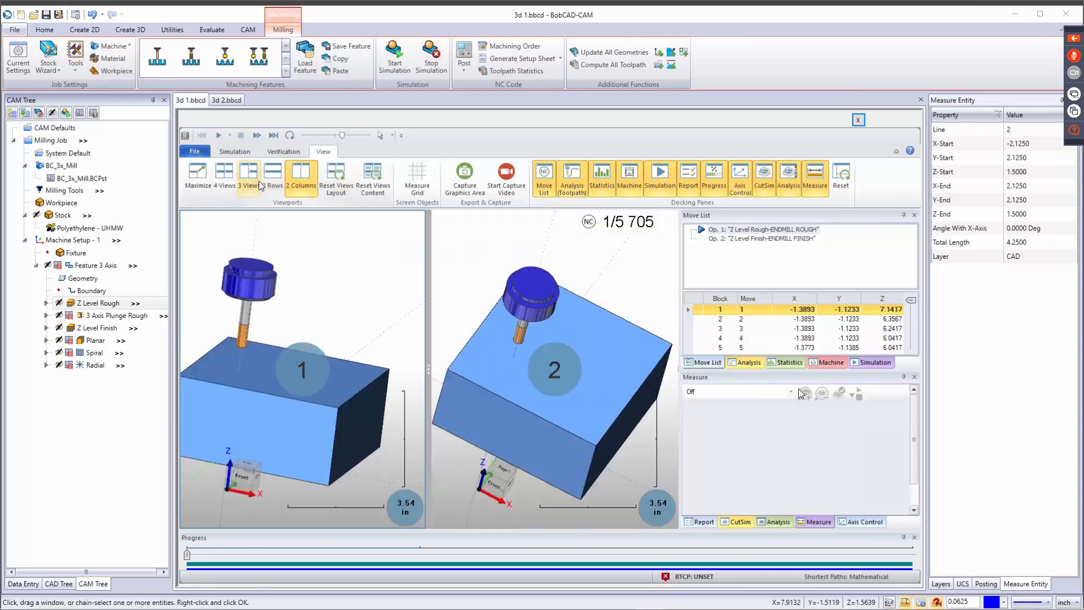
{"action": "left_click", "coordinate": [271, 178]}
{"action": "left_click", "coordinate": [204, 177]}
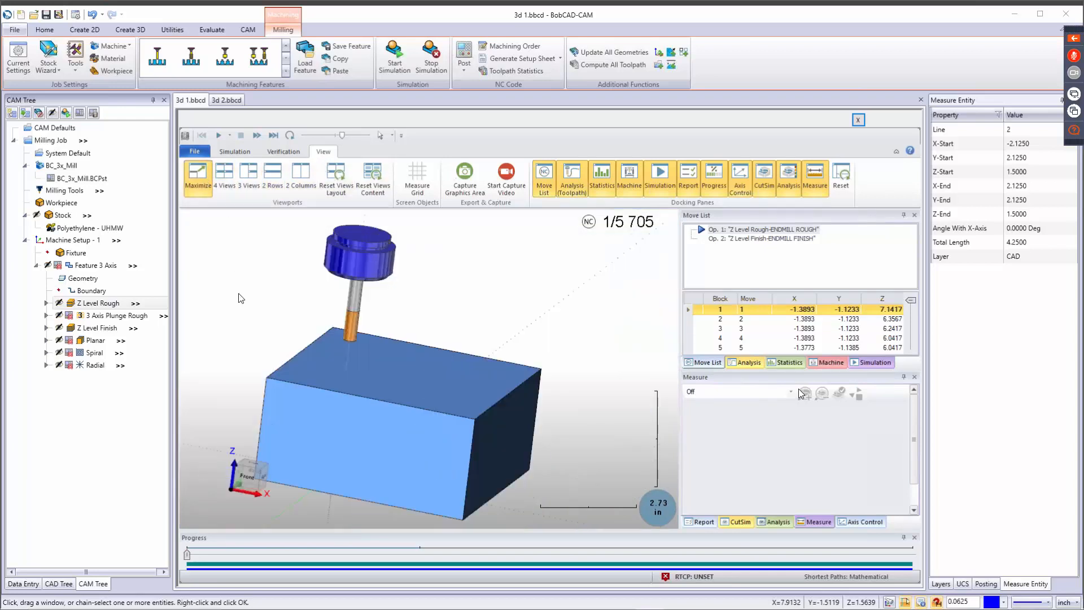
{"action": "left_click", "coordinate": [286, 151]}
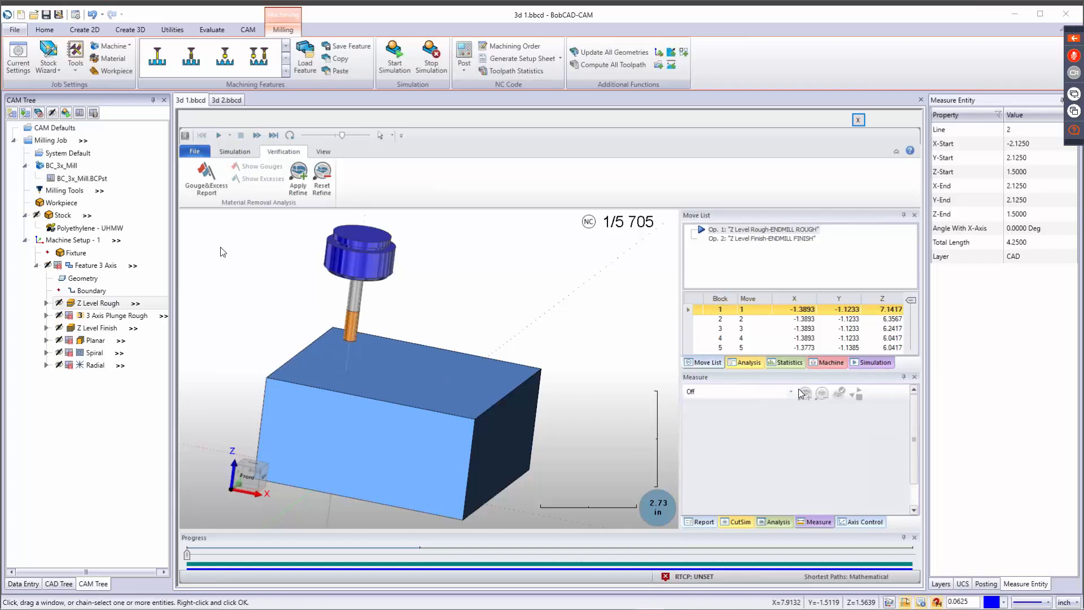
Set the simulation view to Machine and examine the spindle, table and stock from several close-up angles.
{"action": "left_click", "coordinate": [236, 152]}
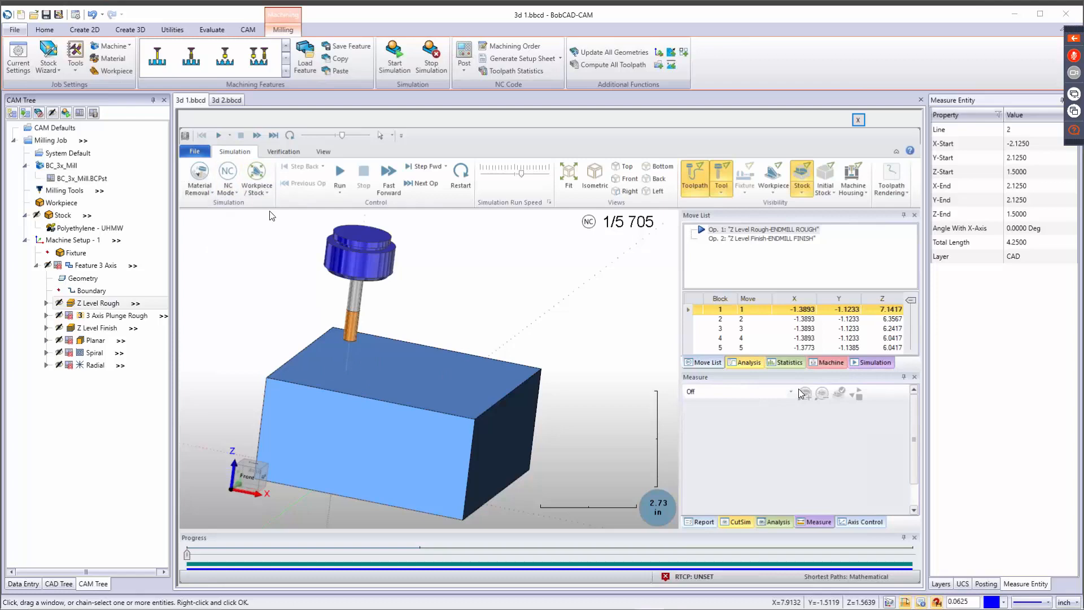
{"action": "left_click", "coordinate": [256, 191]}
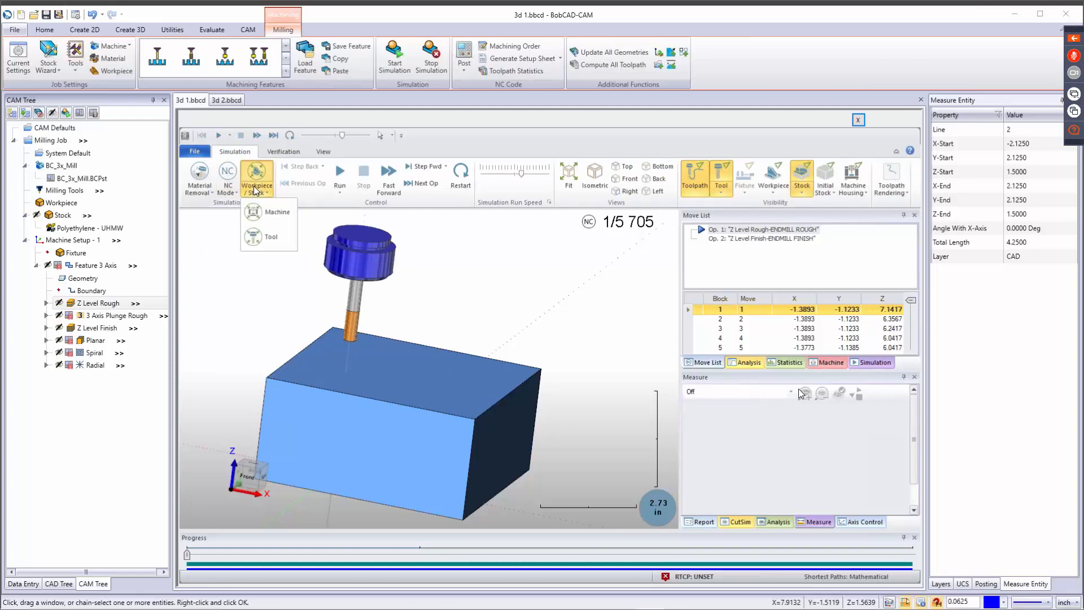
{"action": "left_click", "coordinate": [260, 213]}
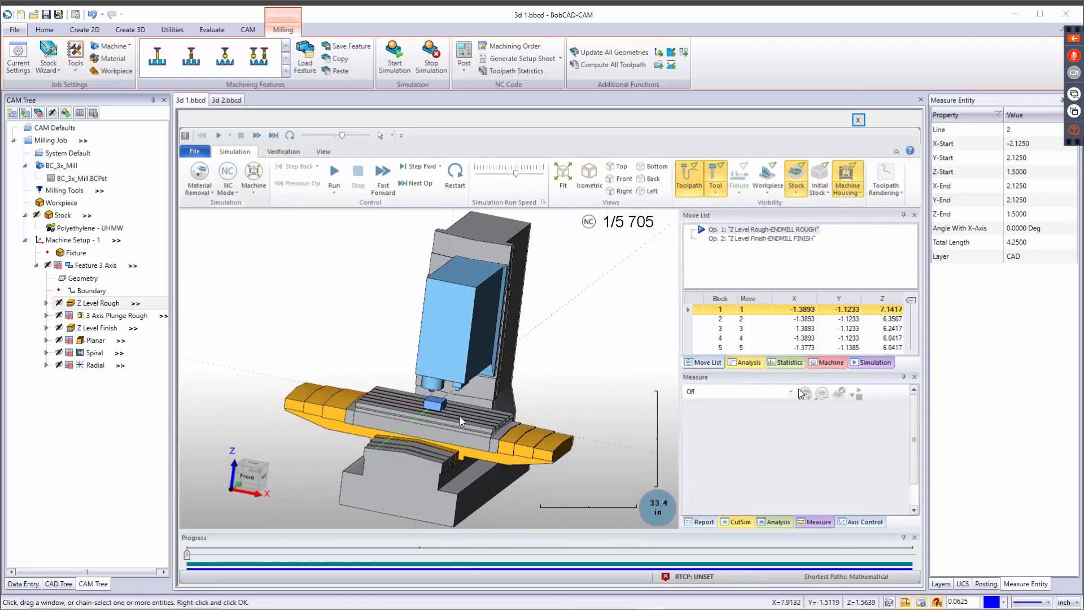
{"action": "middle_click_drag", "start_coordinate": [465, 413], "coordinate": [443, 421]}
{"action": "scroll", "coordinate": [442, 421], "scroll_direction": "up", "scroll_amount": 3}
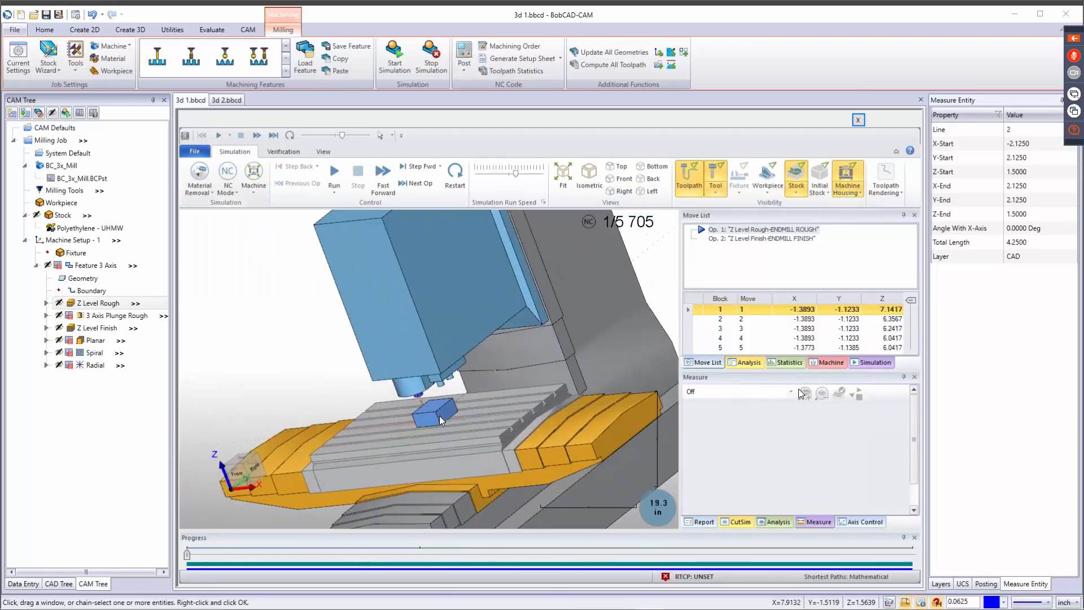
{"action": "scroll", "coordinate": [442, 420], "scroll_direction": "up", "scroll_amount": 4}
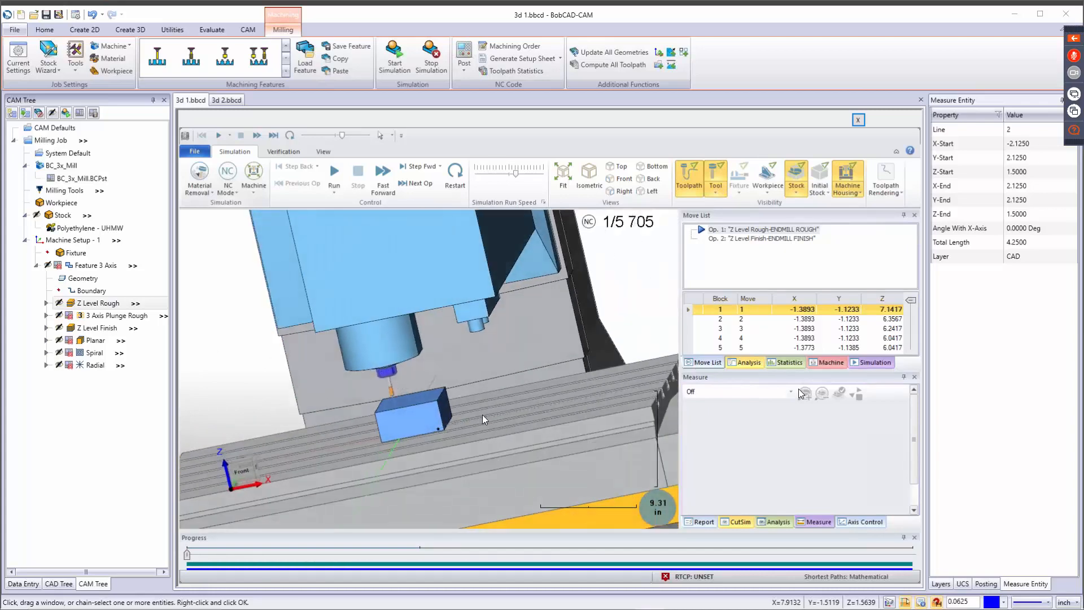
{"action": "middle_click_drag", "start_coordinate": [485, 420], "coordinate": [507, 406]}
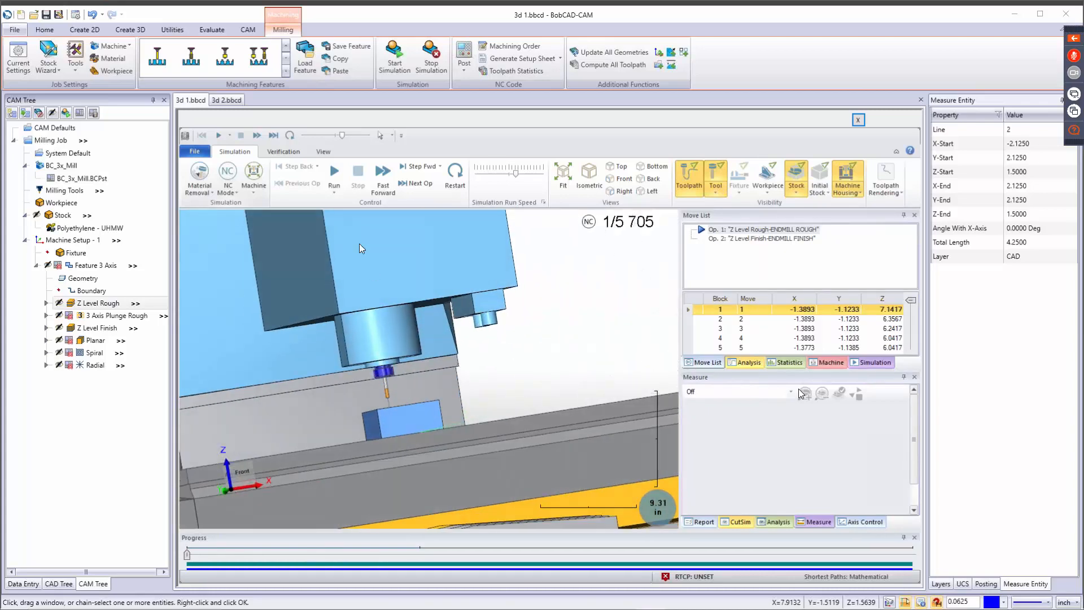
Try the Tool simulation view, then return to the Workpiece / Stock view.
{"action": "left_click", "coordinate": [254, 181]}
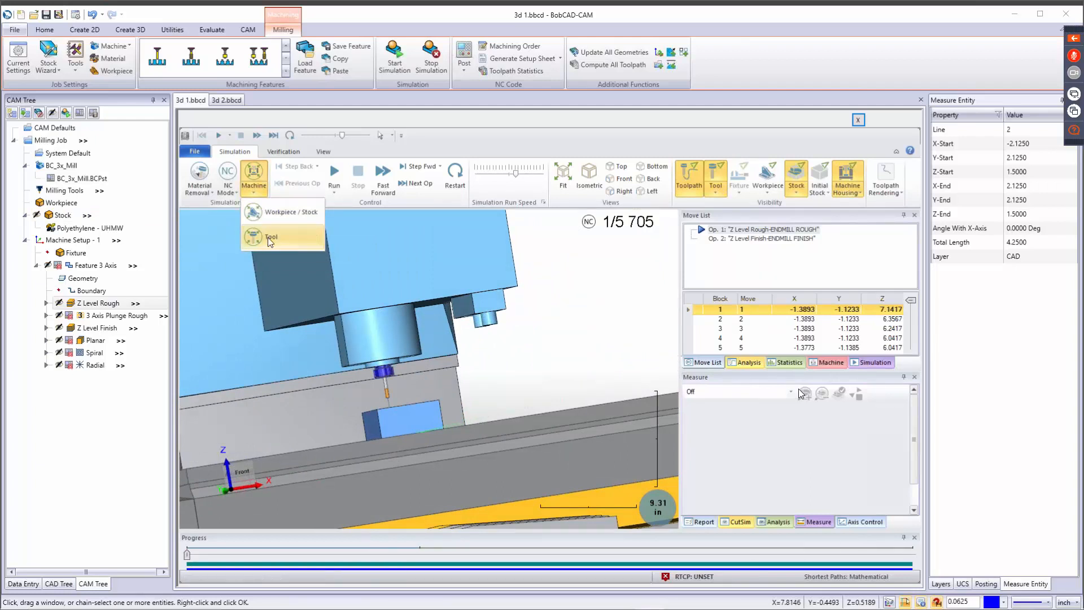
{"action": "left_click", "coordinate": [270, 239]}
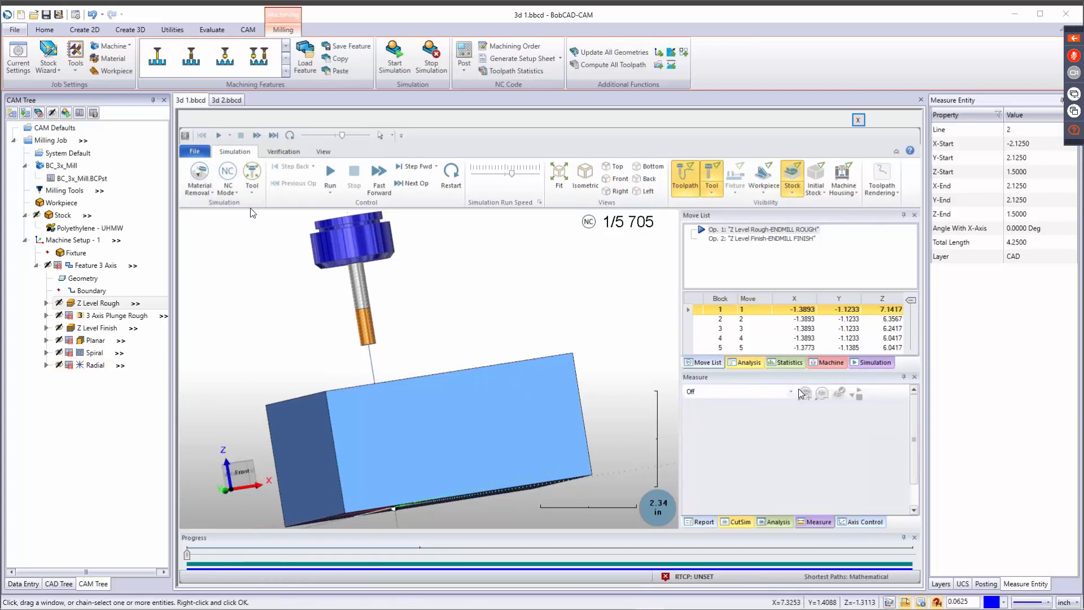
{"action": "left_click", "coordinate": [252, 189]}
{"action": "left_click", "coordinate": [262, 234]}
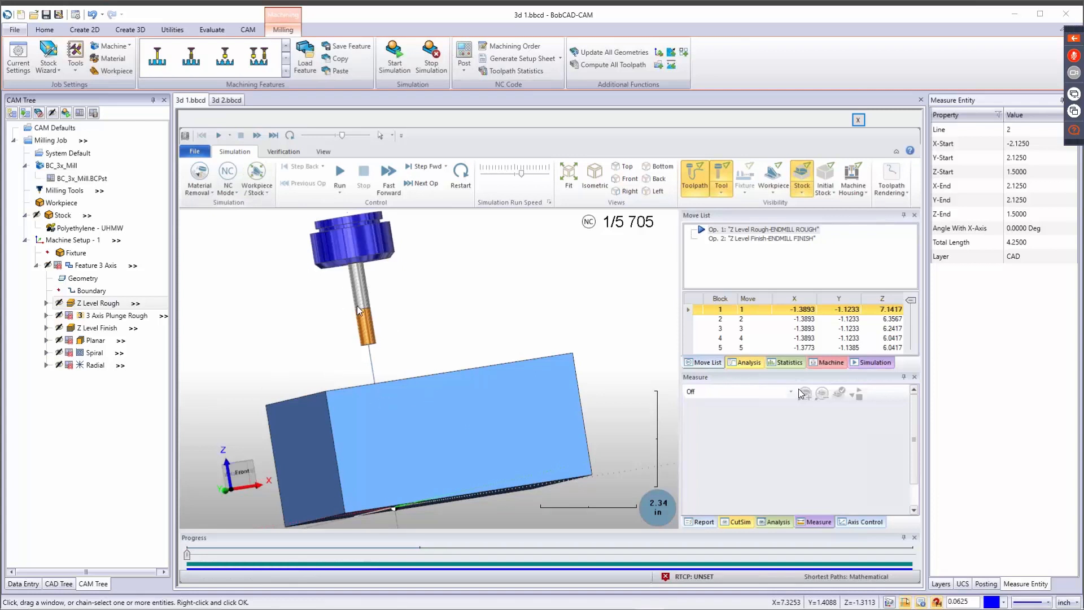
Check the NC Mode options, view the part in Backplot mode from above, and return to Material Removal mode.
{"action": "left_click", "coordinate": [229, 195]}
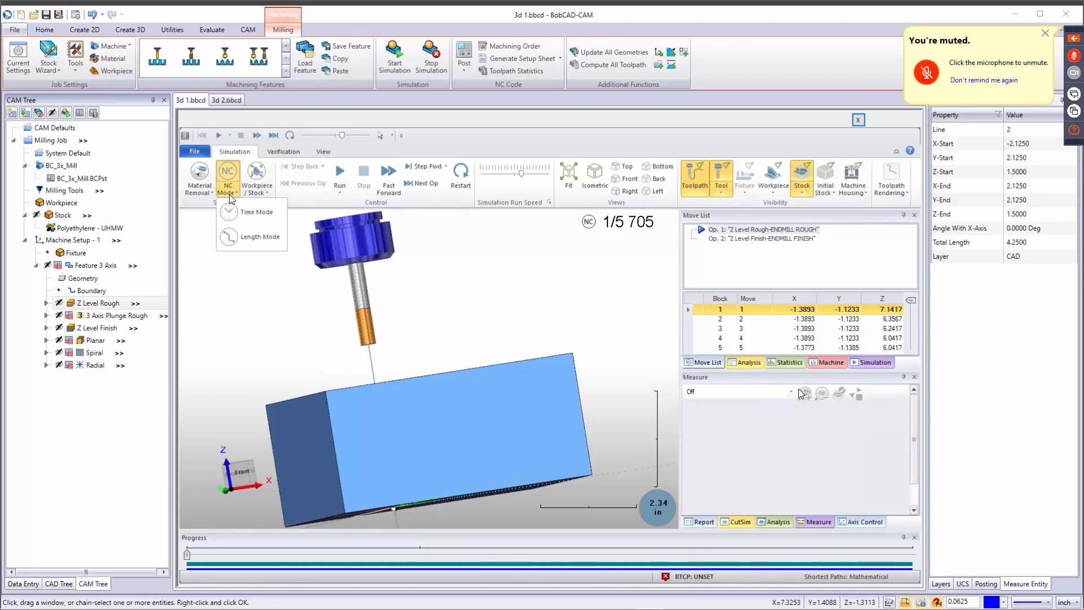
{"action": "left_click", "coordinate": [200, 194]}
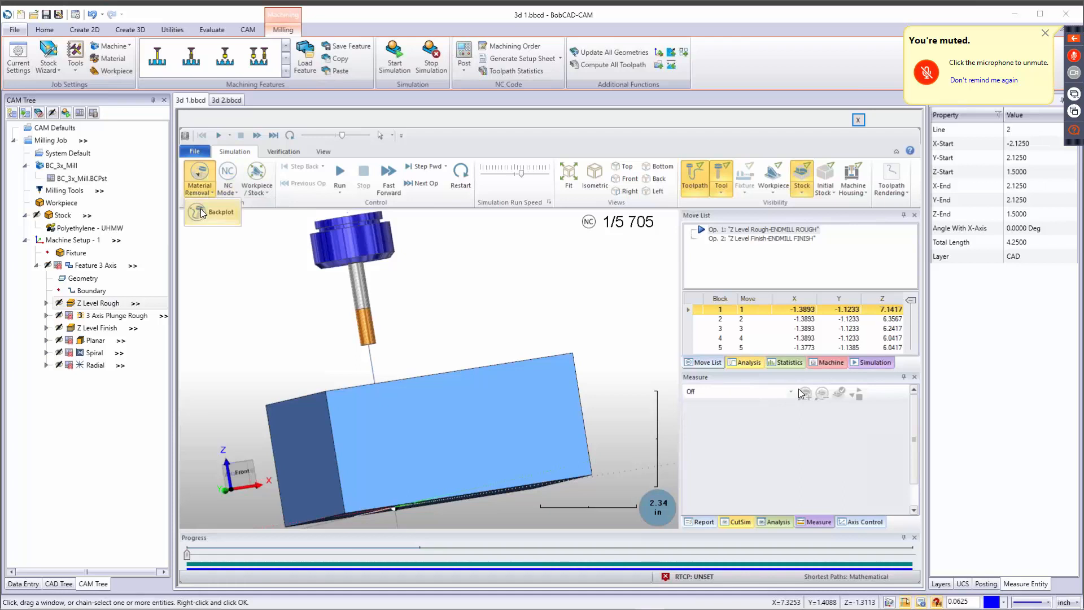
{"action": "left_click", "coordinate": [201, 209]}
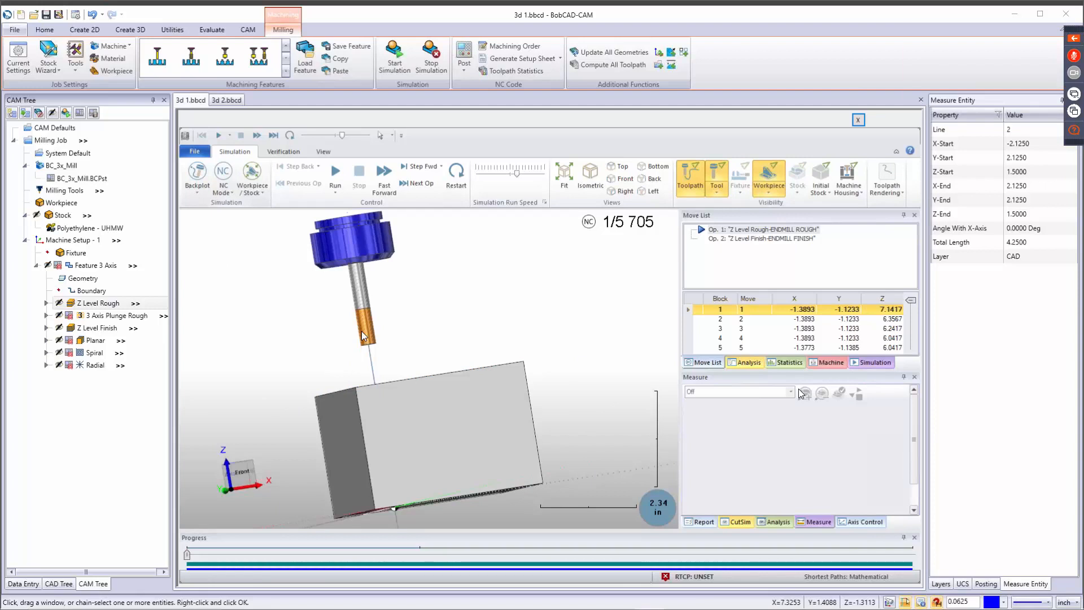
{"action": "middle_click_drag", "start_coordinate": [397, 362], "coordinate": [398, 402]}
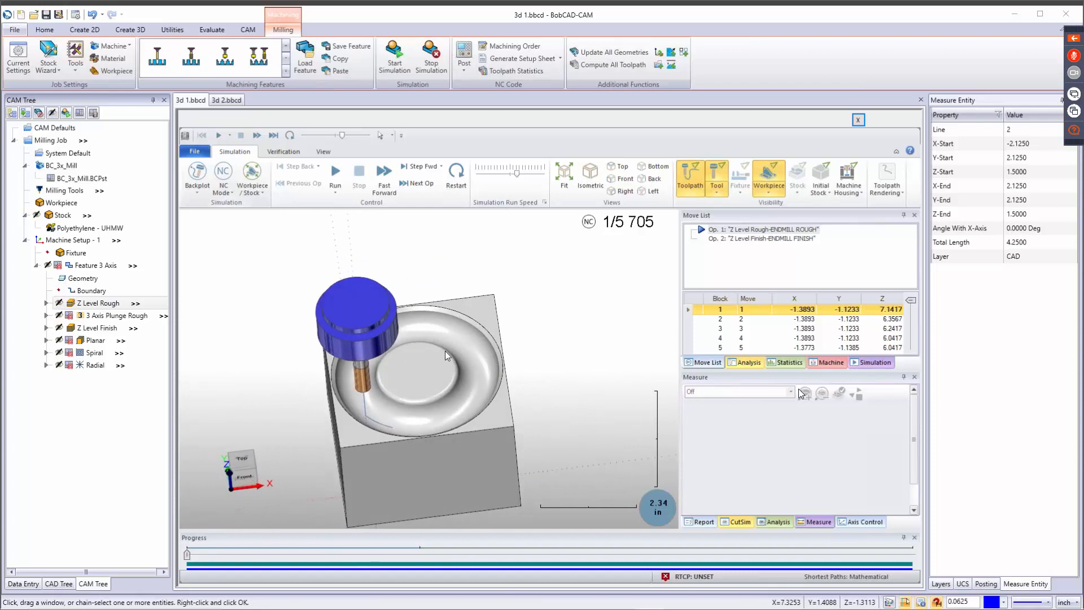
{"action": "left_click", "coordinate": [198, 195]}
{"action": "left_click", "coordinate": [205, 213]}
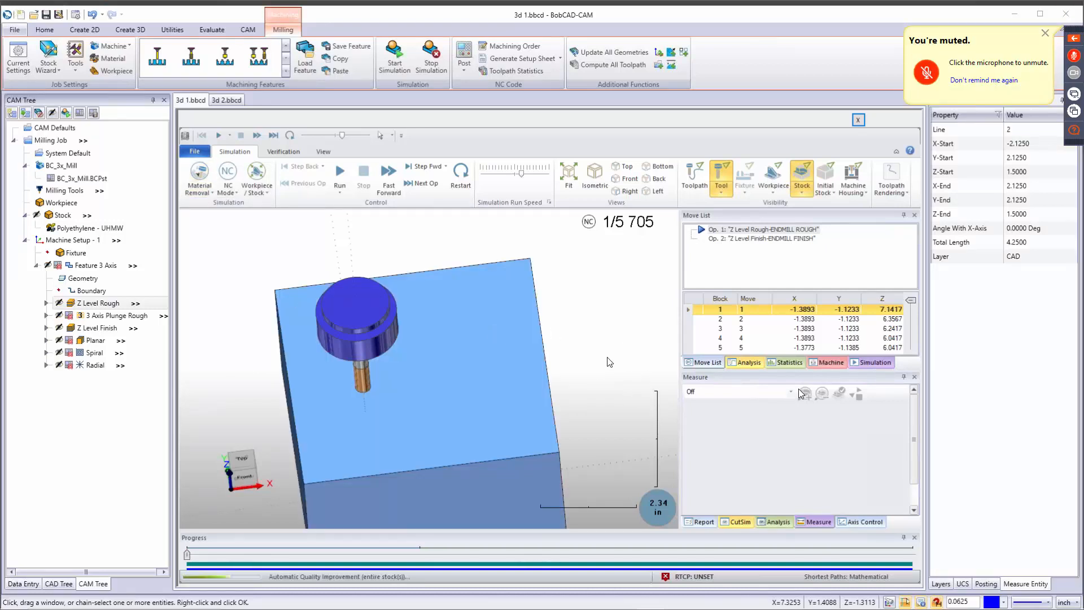
Run the material removal simulation with the toolpath hidden at a slightly faster speed and examine the finished groove up close.
{"action": "left_click", "coordinate": [340, 174]}
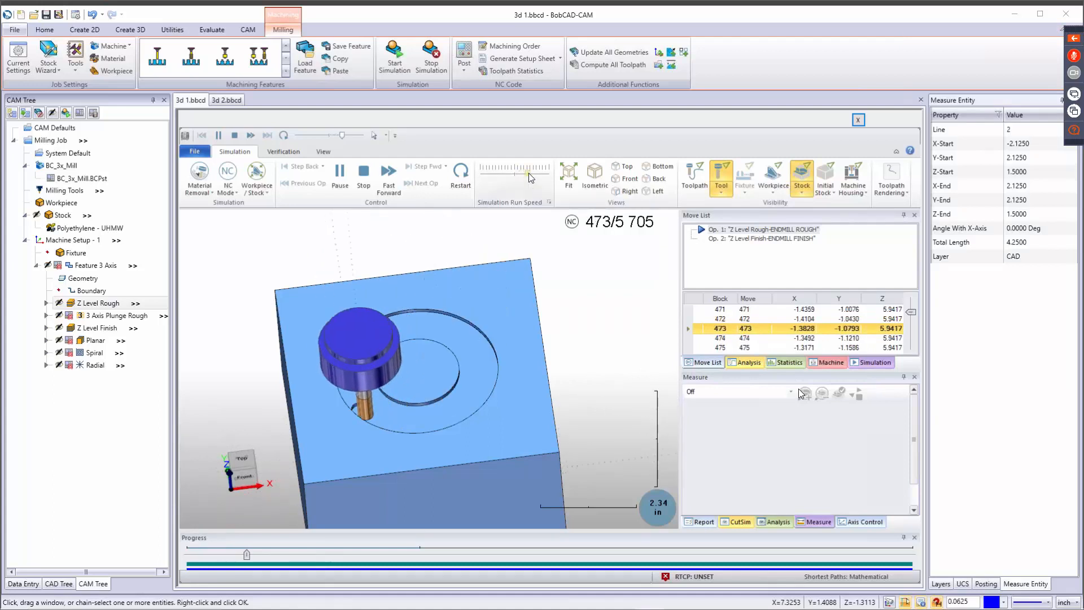
{"action": "left_click_drag", "start_coordinate": [520, 174], "coordinate": [523, 173]}
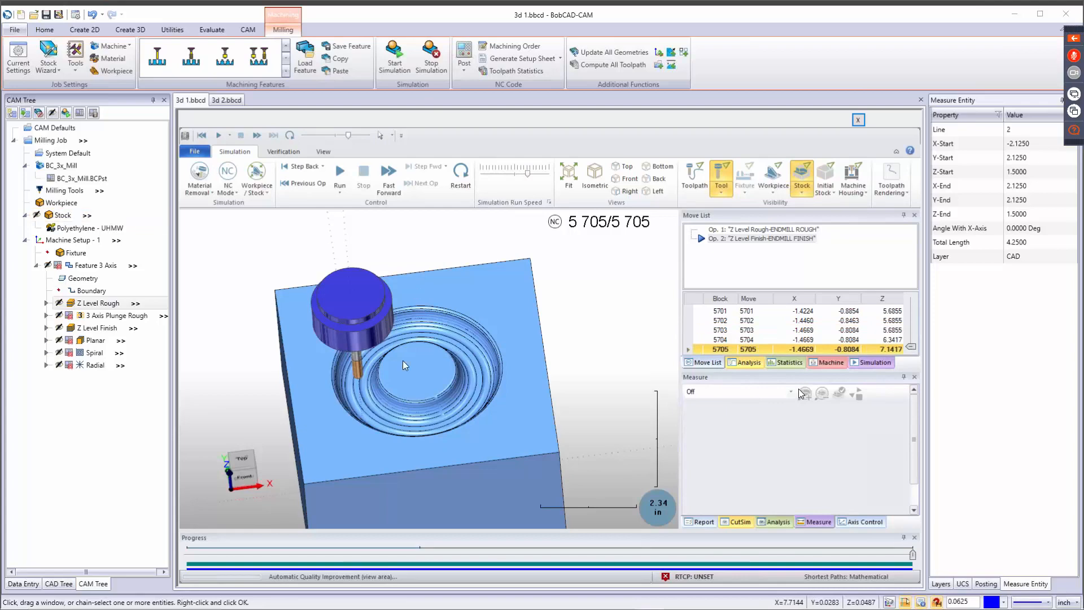
{"action": "scroll", "coordinate": [382, 363], "scroll_direction": "up", "scroll_amount": 5}
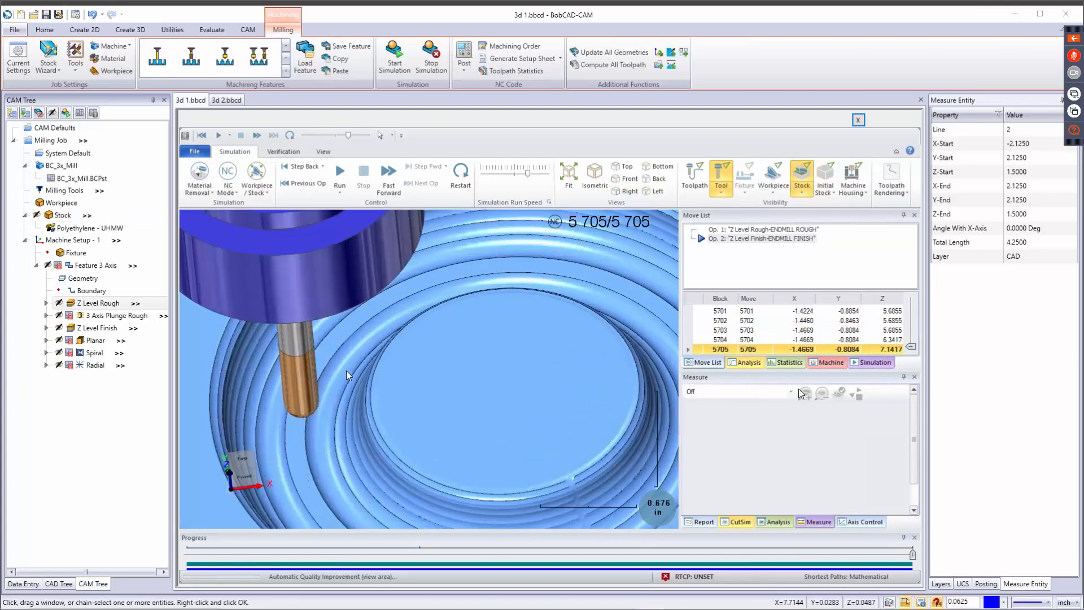
{"action": "middle_click_drag", "start_coordinate": [346, 370], "coordinate": [323, 347]}
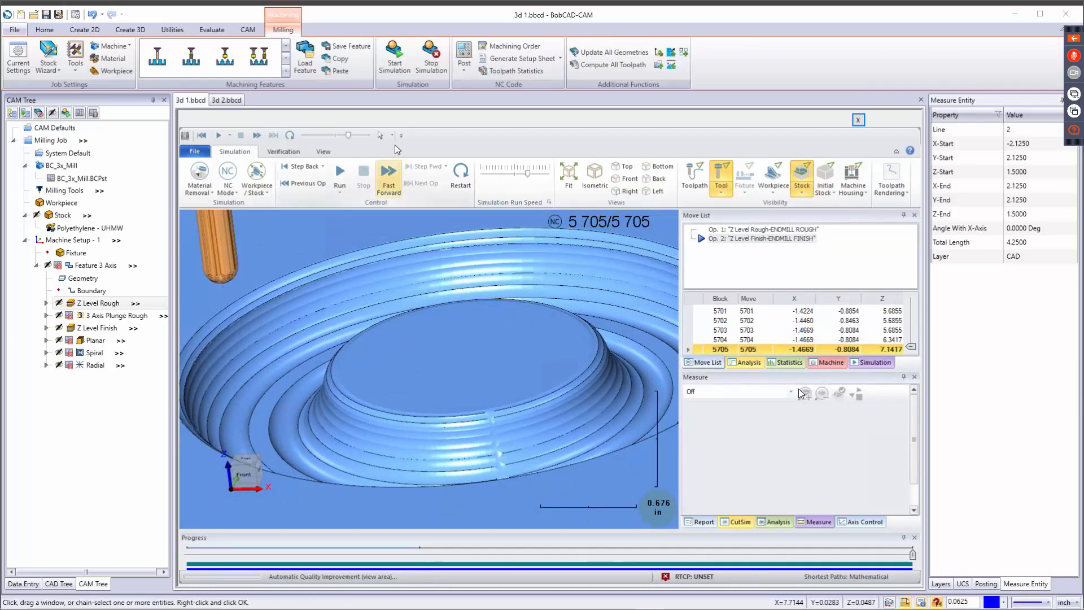
Stop the simulation, disable posting for Z Level Rough, and enable it for 3 Axis Plunge Rough.
{"action": "left_click", "coordinate": [430, 57]}
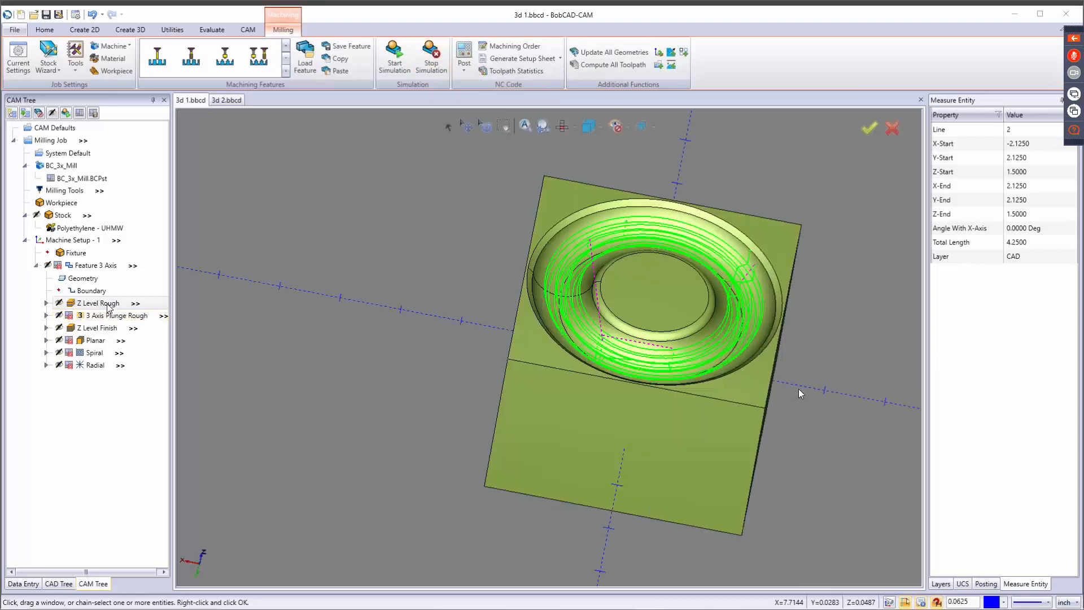
{"action": "right_click", "coordinate": [109, 307]}
{"action": "left_click", "coordinate": [130, 427]}
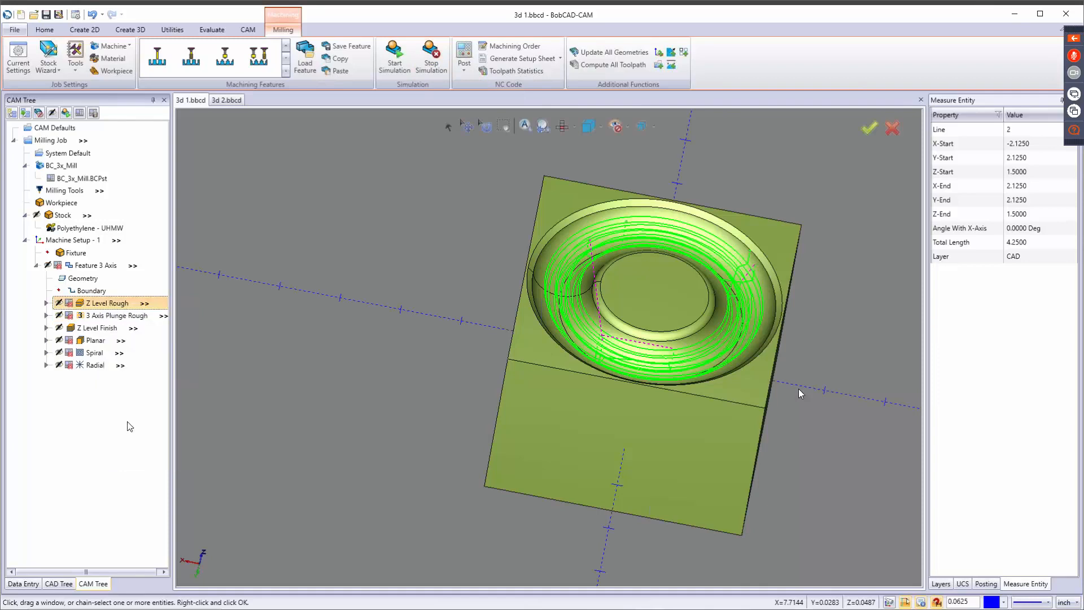
{"action": "right_click", "coordinate": [117, 315]}
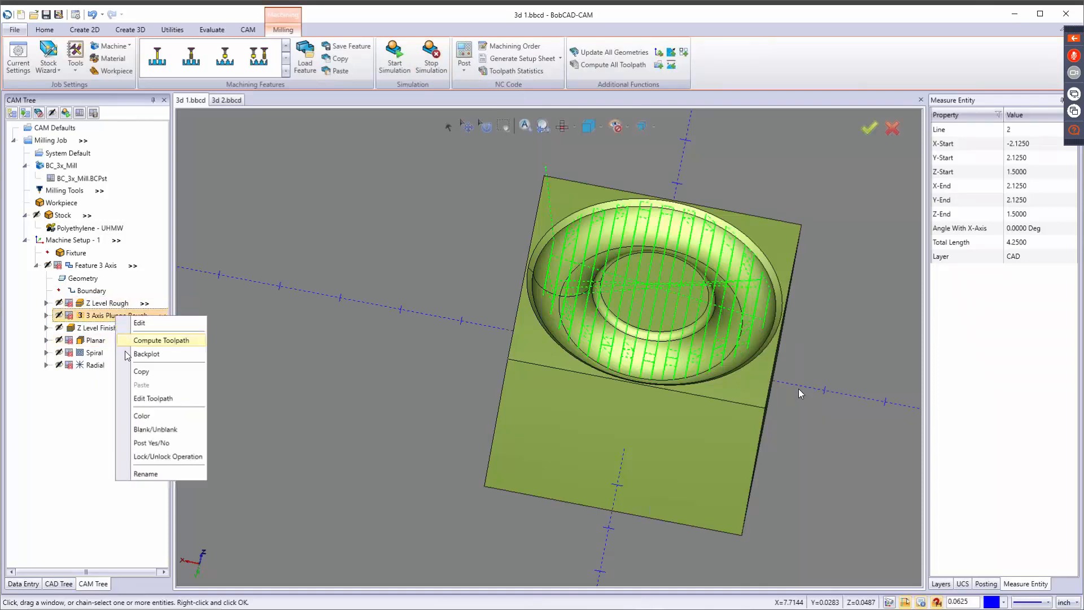
{"action": "left_click", "coordinate": [141, 445]}
Disable posting for Z Level Finish, enable it for Planar, and start the simulation again.
{"action": "right_click", "coordinate": [97, 328]}
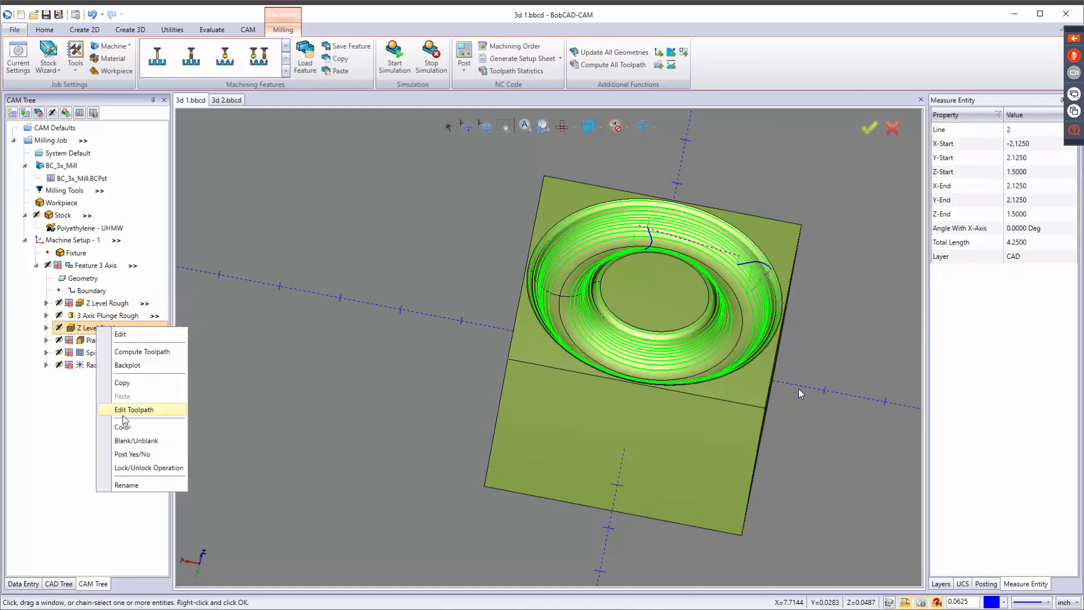
{"action": "left_click", "coordinate": [120, 455]}
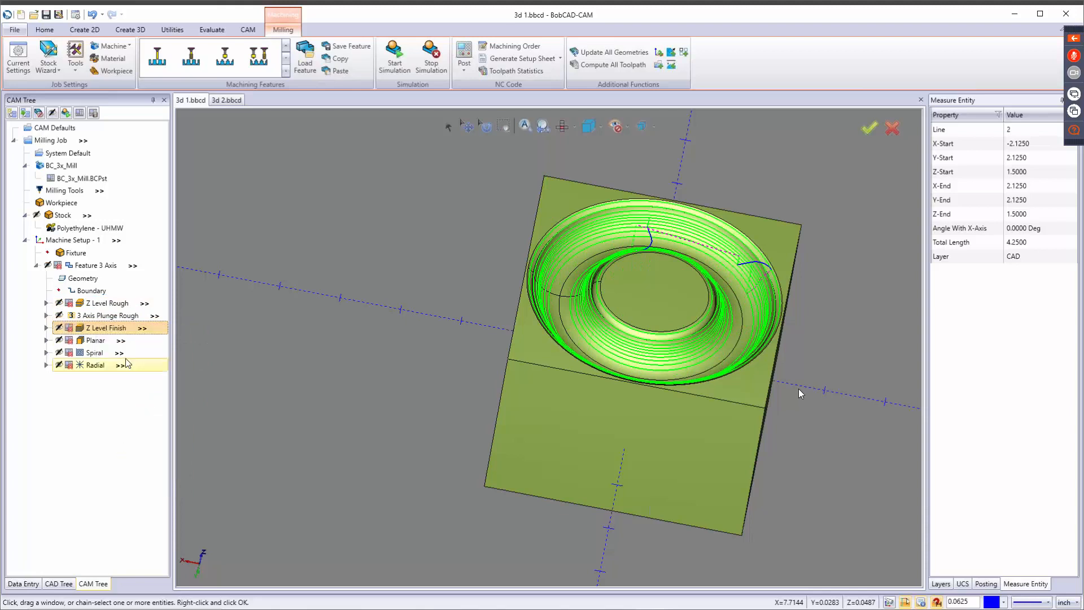
{"action": "right_click", "coordinate": [96, 340]}
{"action": "left_click", "coordinate": [122, 465]}
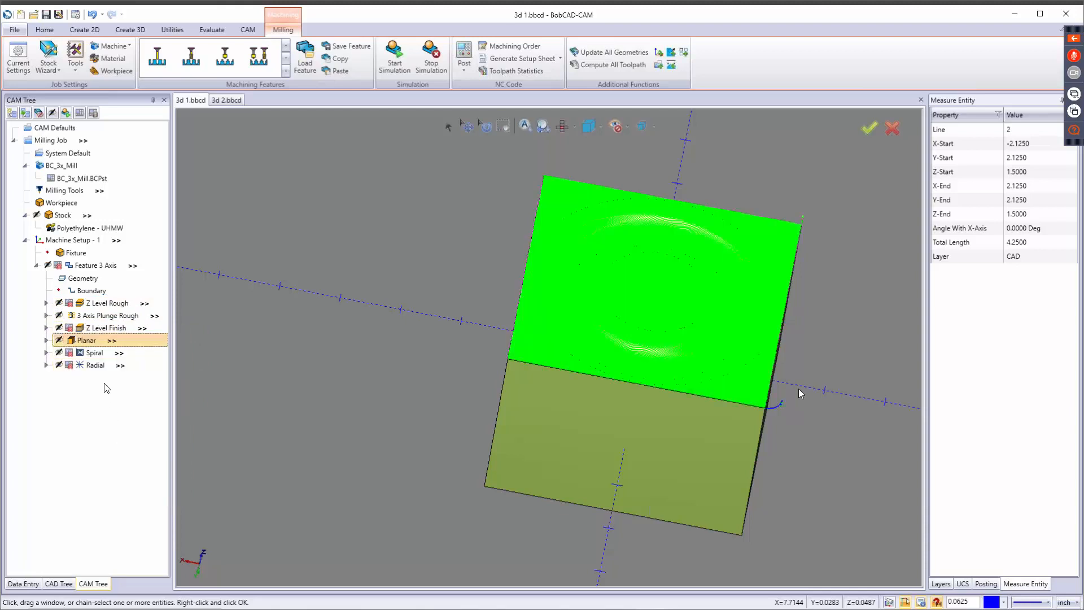
{"action": "left_click", "coordinate": [394, 57]}
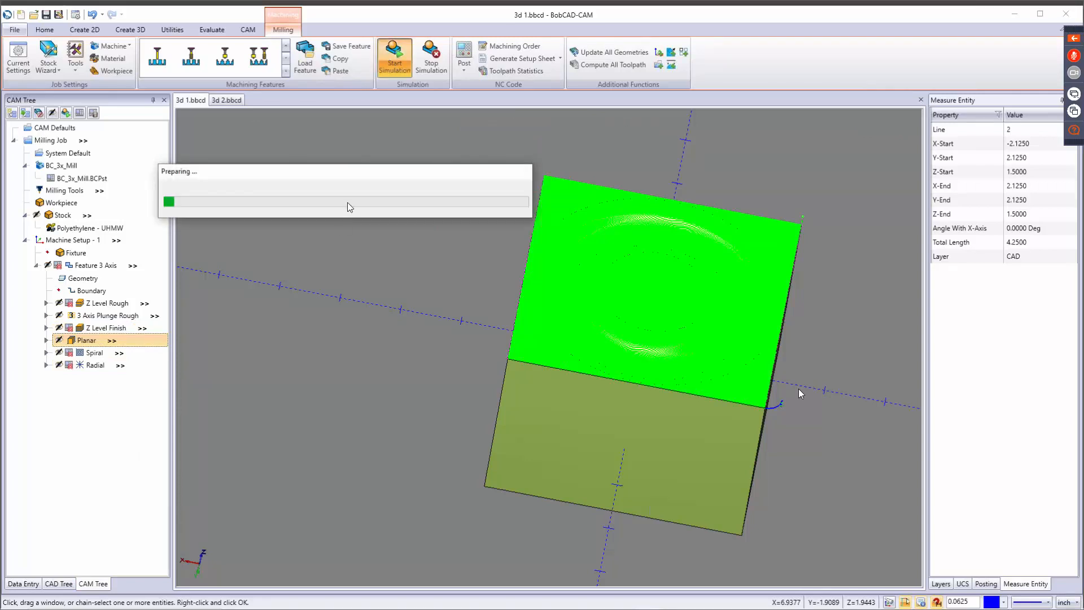
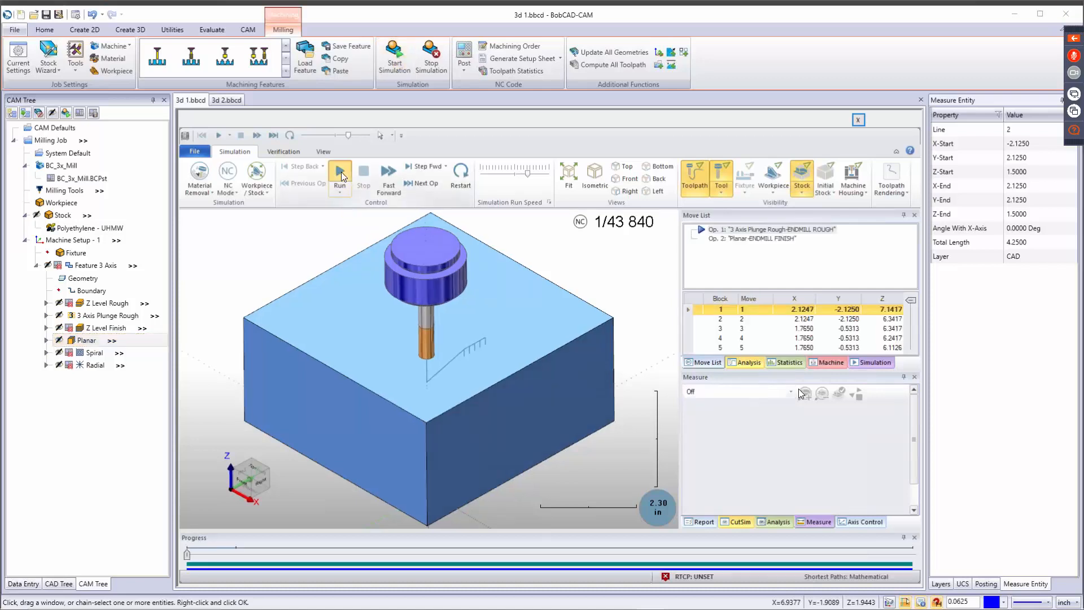
Run the 3 Axis Plunge Rough and Planar simulation, raise the run speed slightly, and follow the cut from several angles.
{"action": "left_click", "coordinate": [341, 172]}
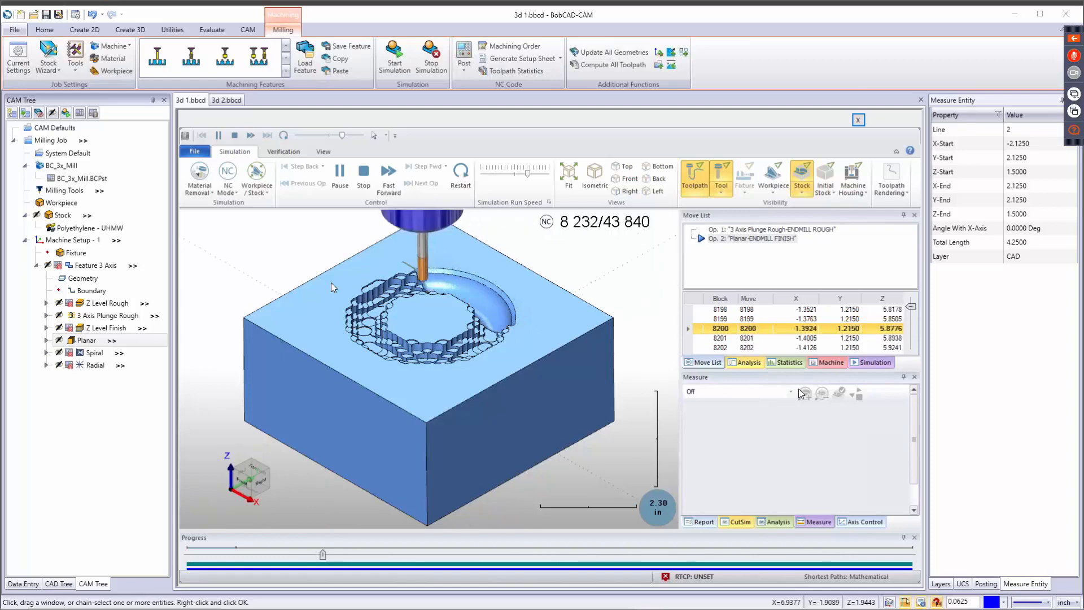
{"action": "middle_click_drag", "start_coordinate": [524, 395], "coordinate": [438, 365]}
{"action": "scroll", "coordinate": [378, 384], "scroll_direction": "up", "scroll_amount": 3}
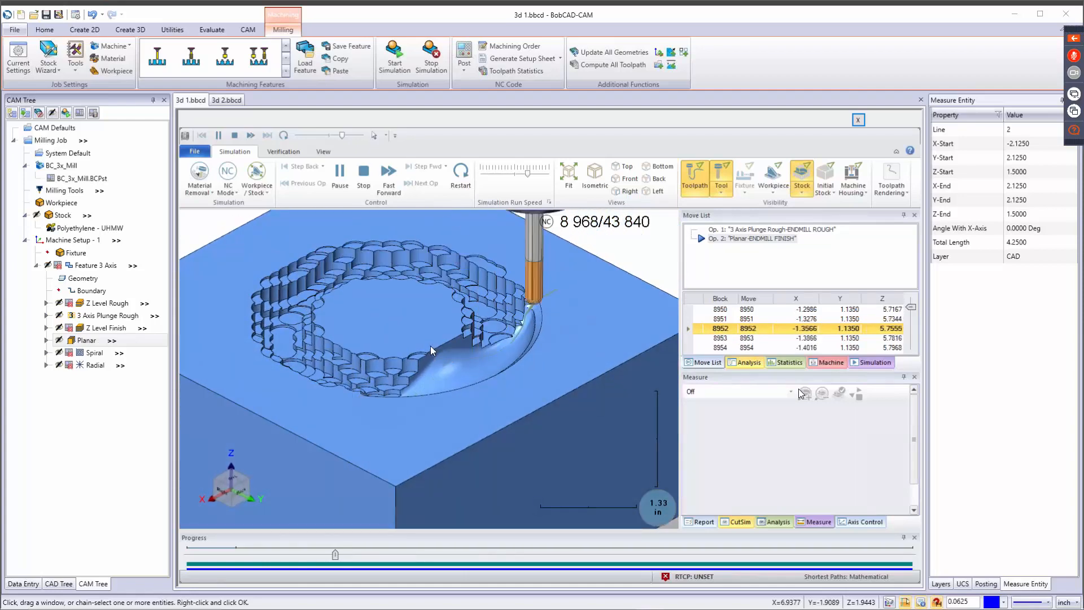
{"action": "middle_click_drag", "start_coordinate": [438, 364], "coordinate": [401, 375]}
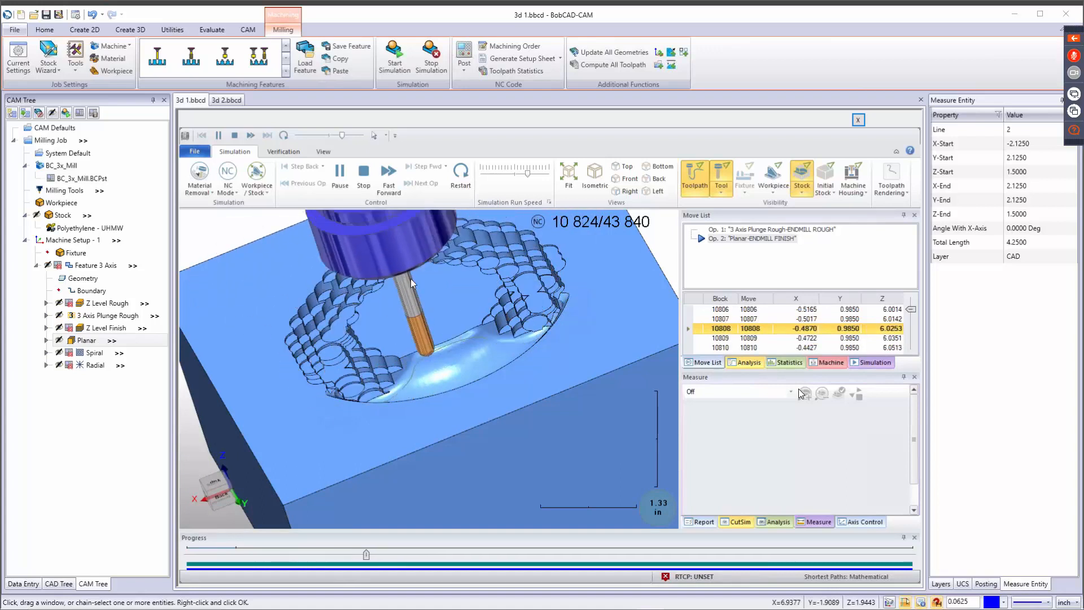
{"action": "left_click_drag", "start_coordinate": [528, 174], "coordinate": [537, 172]}
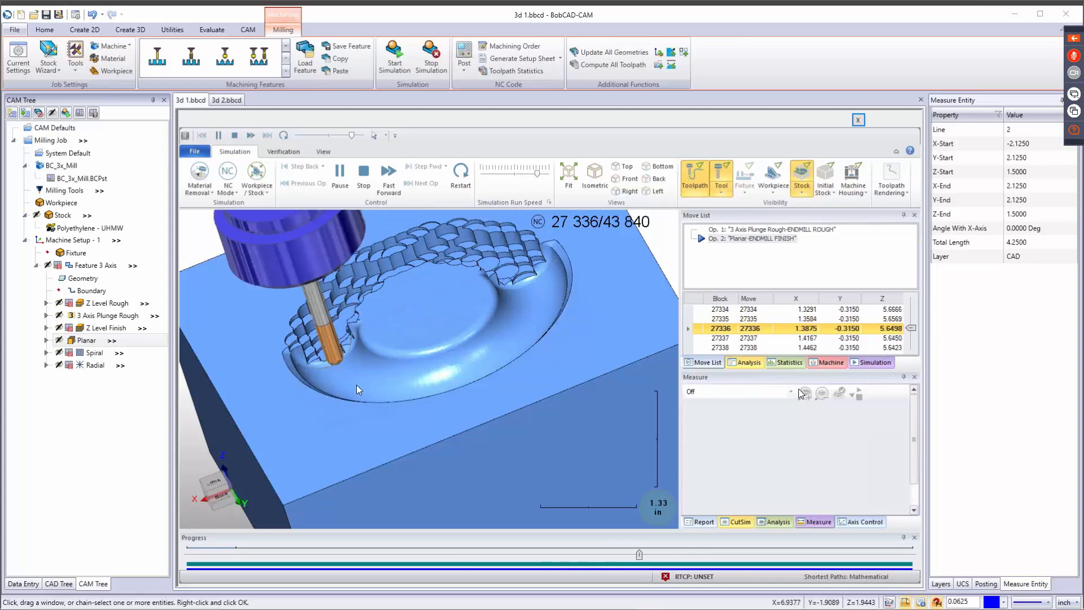
{"action": "middle_click_drag", "start_coordinate": [395, 383], "coordinate": [451, 414]}
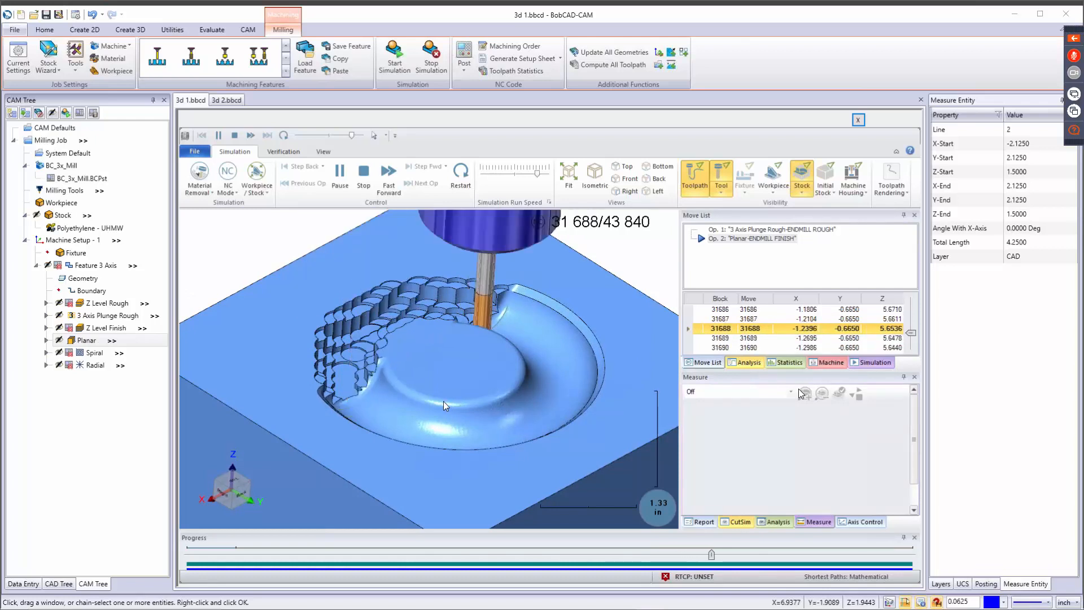
{"action": "middle_click_drag", "start_coordinate": [435, 403], "coordinate": [415, 412]}
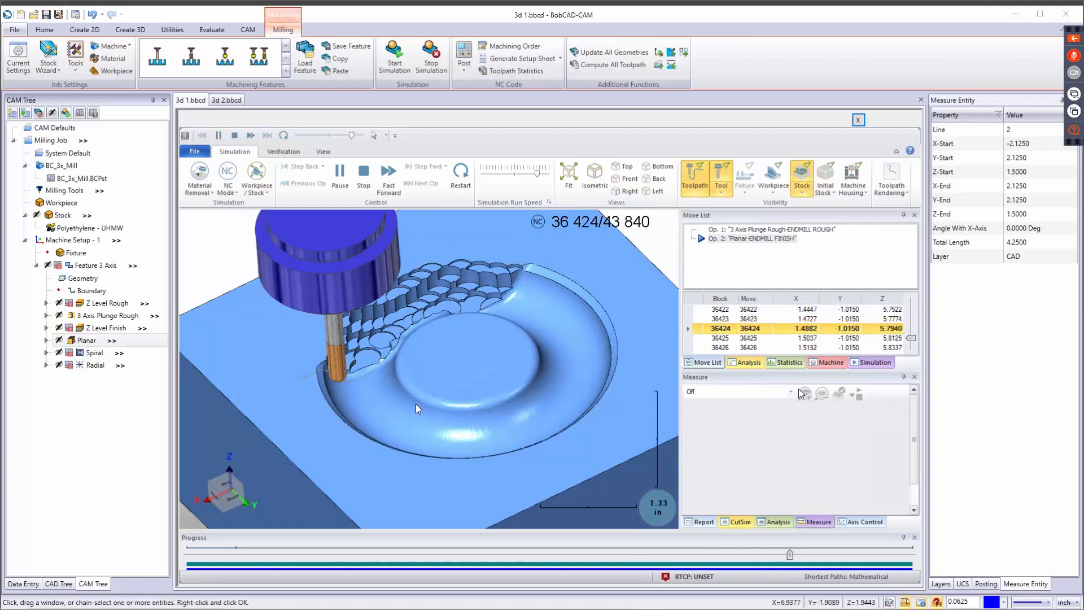
{"action": "middle_click_drag", "start_coordinate": [473, 425], "coordinate": [451, 404]}
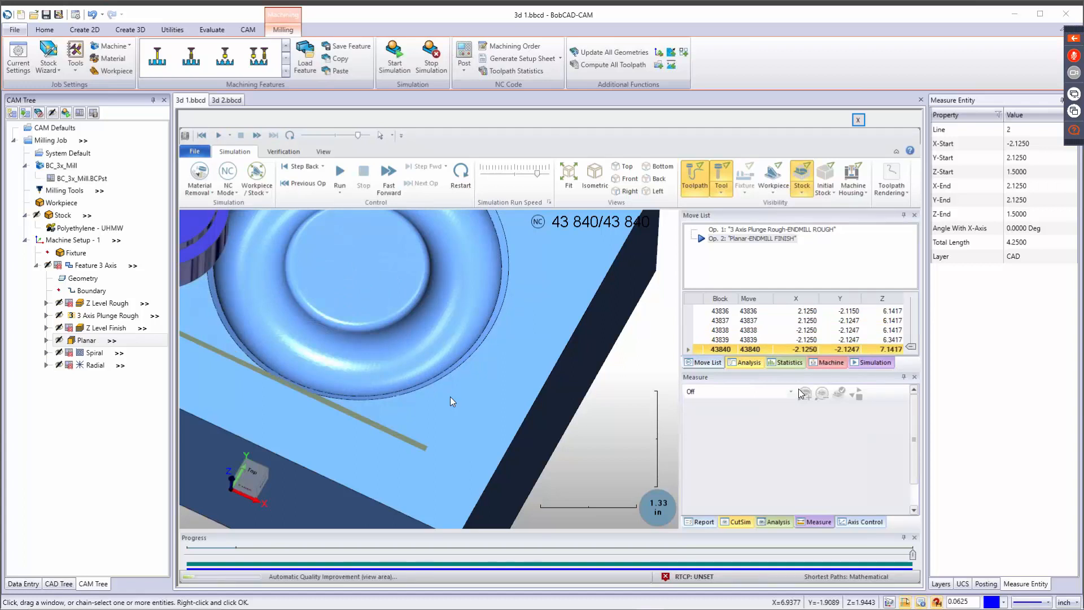
Examine the surface finish of the Planar-machined groove up close from different sides.
{"action": "middle_click_drag", "start_coordinate": [396, 409], "coordinate": [422, 327]}
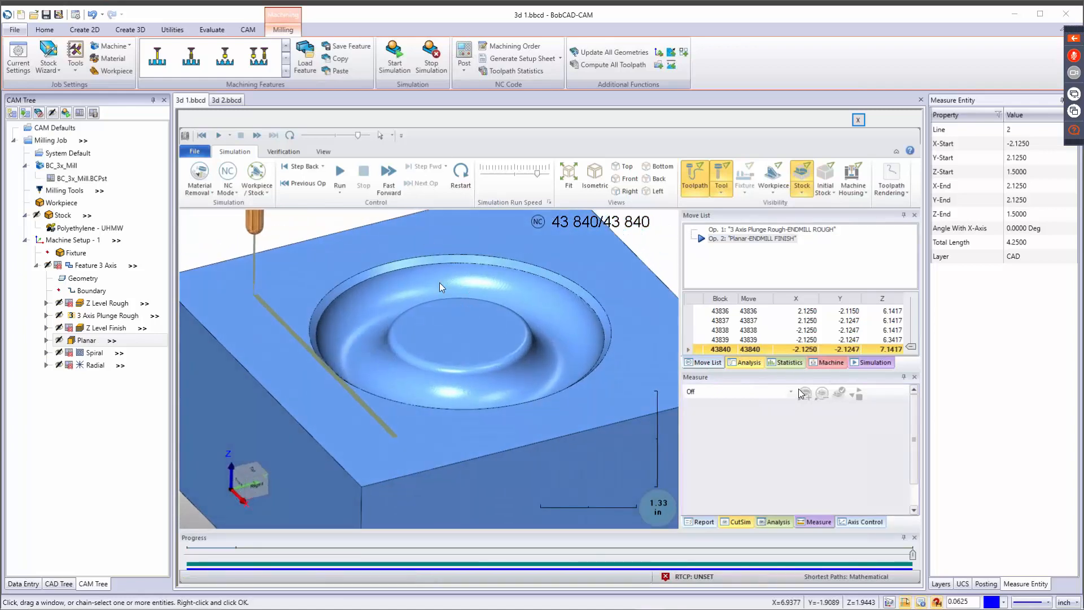
{"action": "scroll", "coordinate": [431, 286], "scroll_direction": "up", "scroll_amount": 5}
{"action": "scroll", "coordinate": [425, 290], "scroll_direction": "down", "scroll_amount": 3}
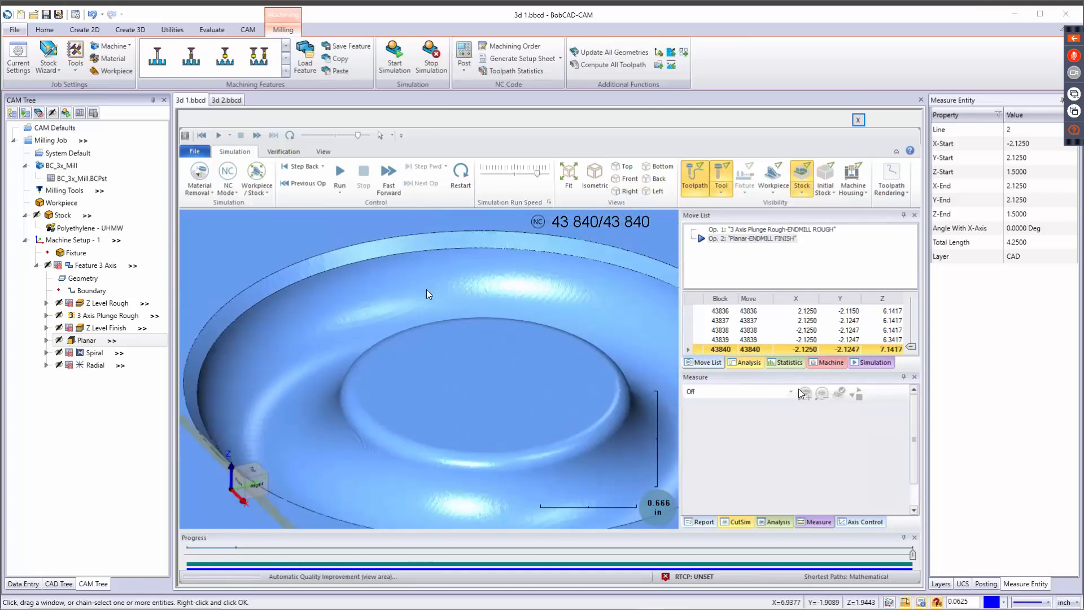
{"action": "middle_click_drag", "start_coordinate": [424, 334], "coordinate": [357, 390]}
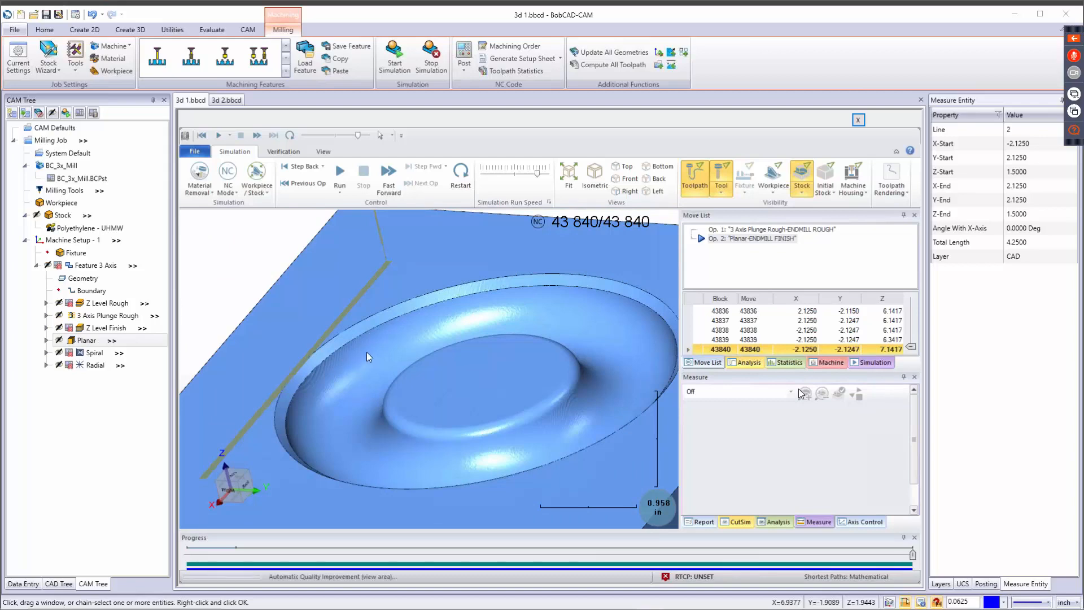
{"action": "middle_click_drag", "start_coordinate": [366, 353], "coordinate": [404, 367]}
Stop the simulation, disable posting for Planar, and enable it for Spiral.
{"action": "left_click", "coordinate": [433, 64]}
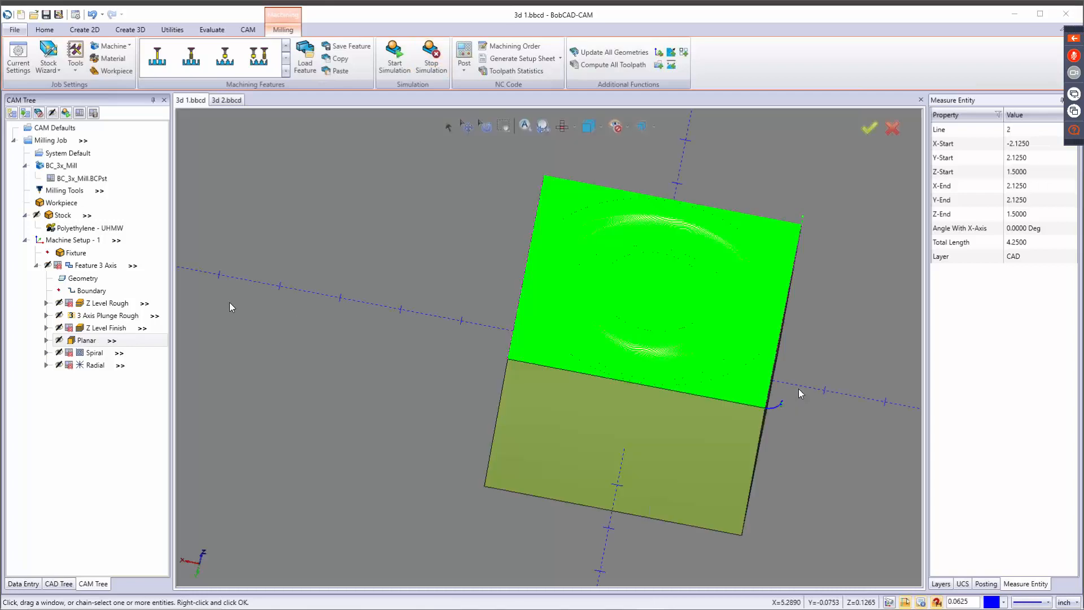
{"action": "right_click", "coordinate": [88, 342]}
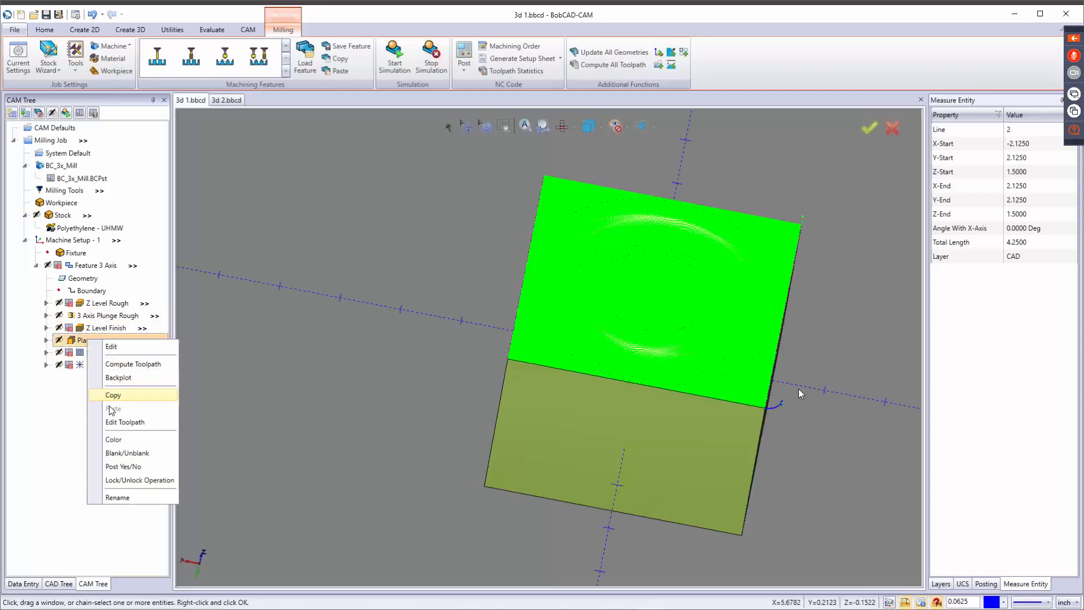
{"action": "left_click", "coordinate": [124, 453]}
{"action": "left_click", "coordinate": [89, 354]}
{"action": "right_click", "coordinate": [88, 356]}
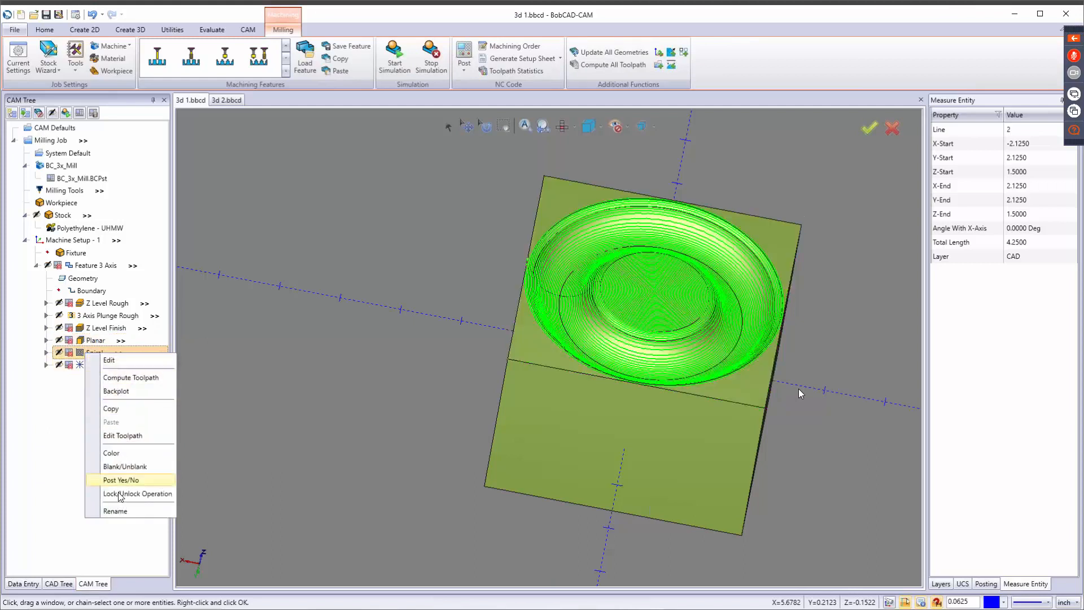
{"action": "left_click", "coordinate": [121, 480]}
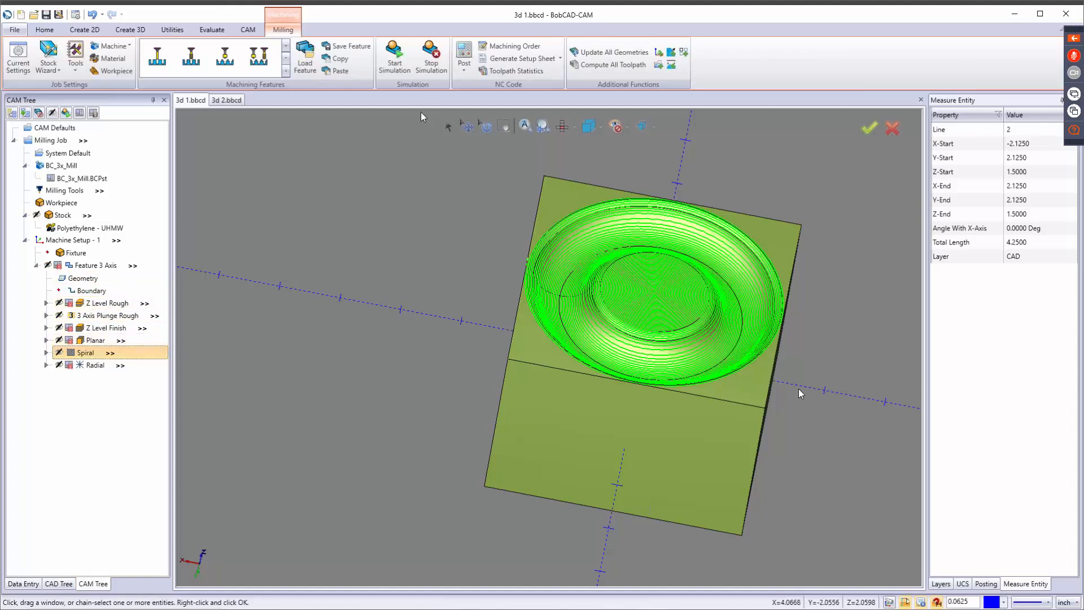
Start the simulation again and run the Spiral finishing operation at a slightly slower speed, watching the groove up close.
{"action": "left_click", "coordinate": [393, 70]}
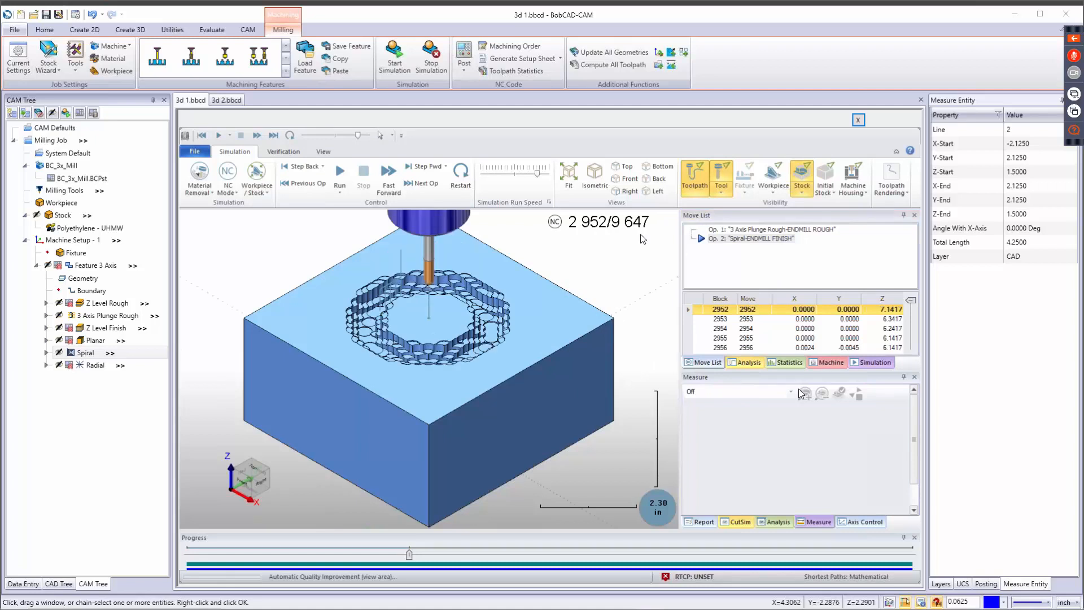
{"action": "left_click", "coordinate": [530, 175]}
{"action": "left_click", "coordinate": [339, 170]}
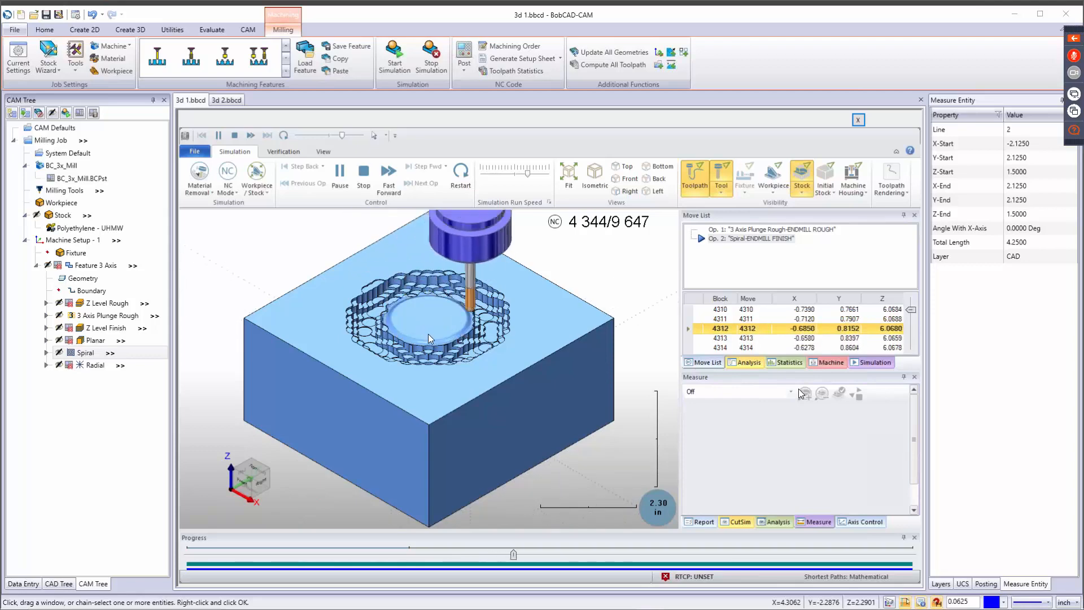
{"action": "scroll", "coordinate": [428, 333], "scroll_direction": "up", "scroll_amount": 2}
{"action": "middle_click_drag", "start_coordinate": [423, 350], "coordinate": [425, 365]}
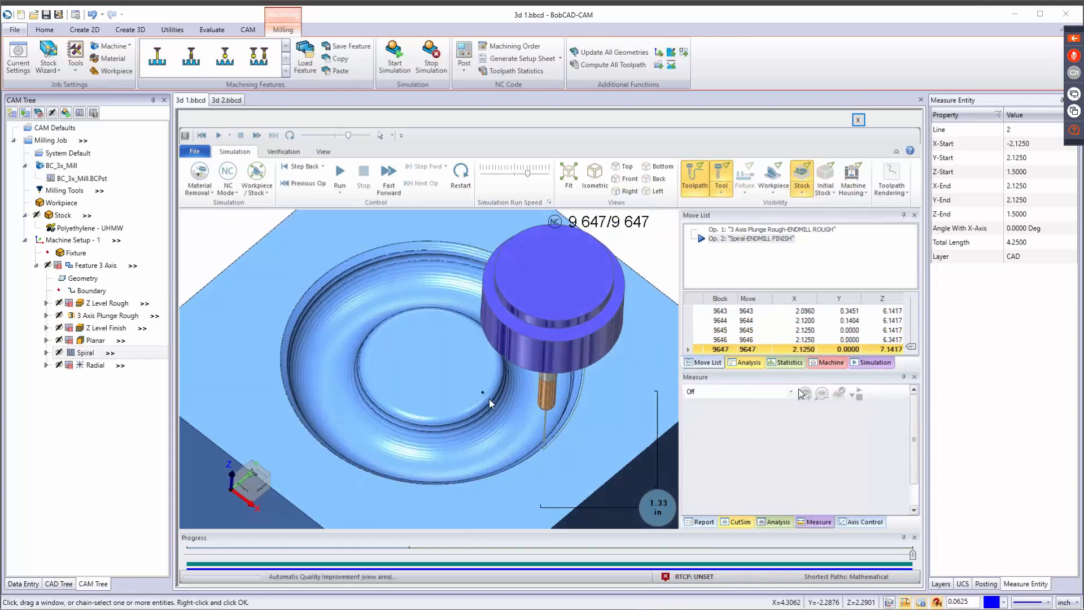
Examine the stepover ridges on the finished Spiral surface, from the center boss to the outer wall.
{"action": "middle_click_drag", "start_coordinate": [490, 384], "coordinate": [505, 364]}
{"action": "scroll", "coordinate": [475, 390], "scroll_direction": "up", "scroll_amount": 5}
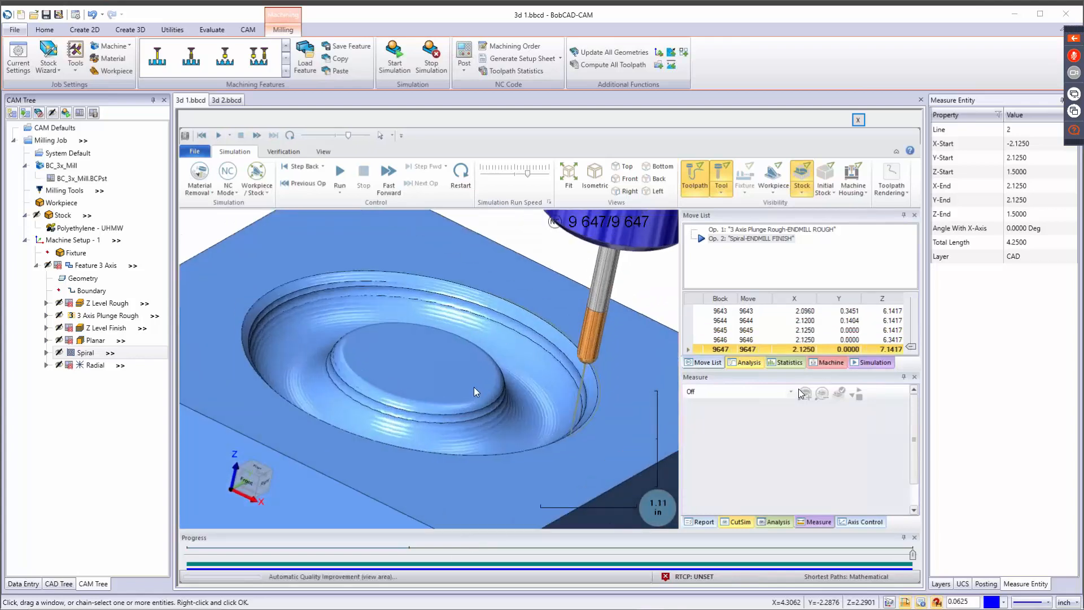
{"action": "middle_click_drag", "start_coordinate": [432, 409], "coordinate": [503, 420]}
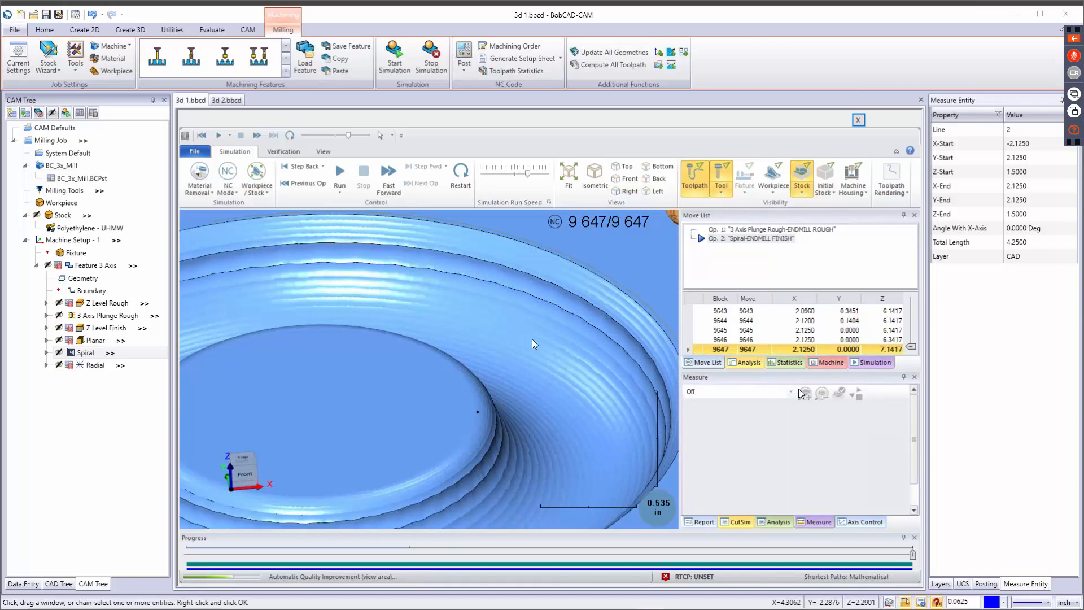
{"action": "middle_click_drag", "start_coordinate": [492, 388], "coordinate": [425, 456]}
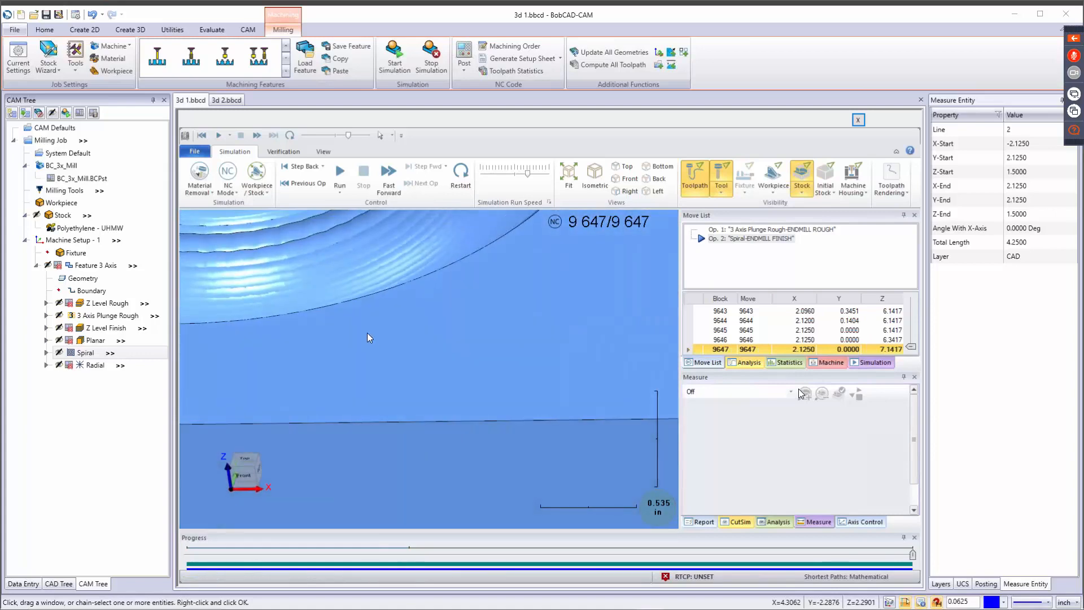
{"action": "middle_click_drag", "start_coordinate": [367, 333], "coordinate": [423, 438]}
{"action": "scroll", "coordinate": [344, 357], "scroll_direction": "up", "scroll_amount": 4}
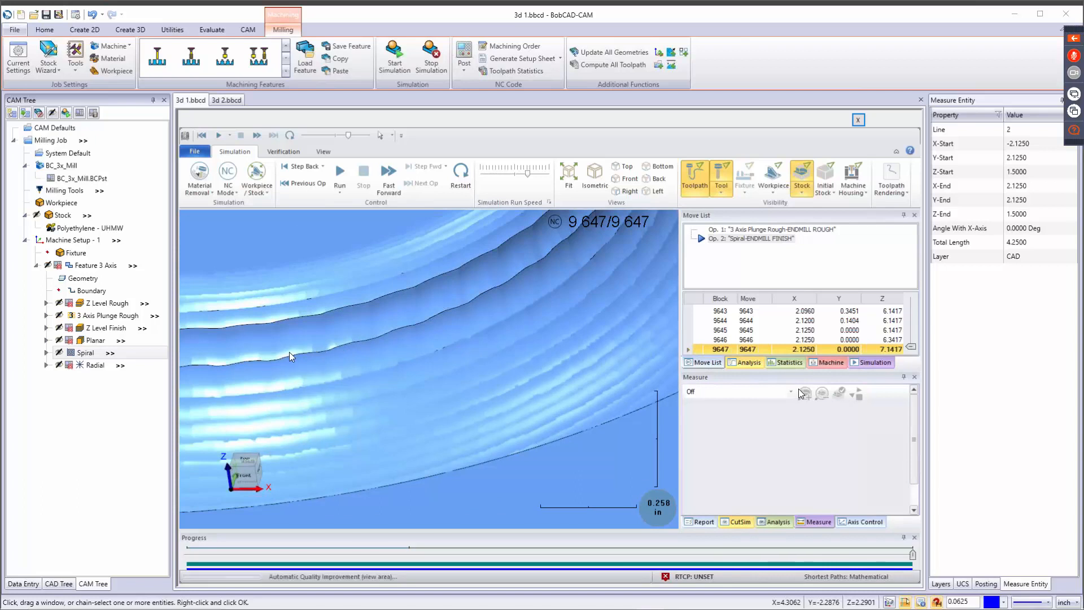
Stop the simulation, disable posting for Spiral, and enable it for Radial.
{"action": "left_click", "coordinate": [432, 55]}
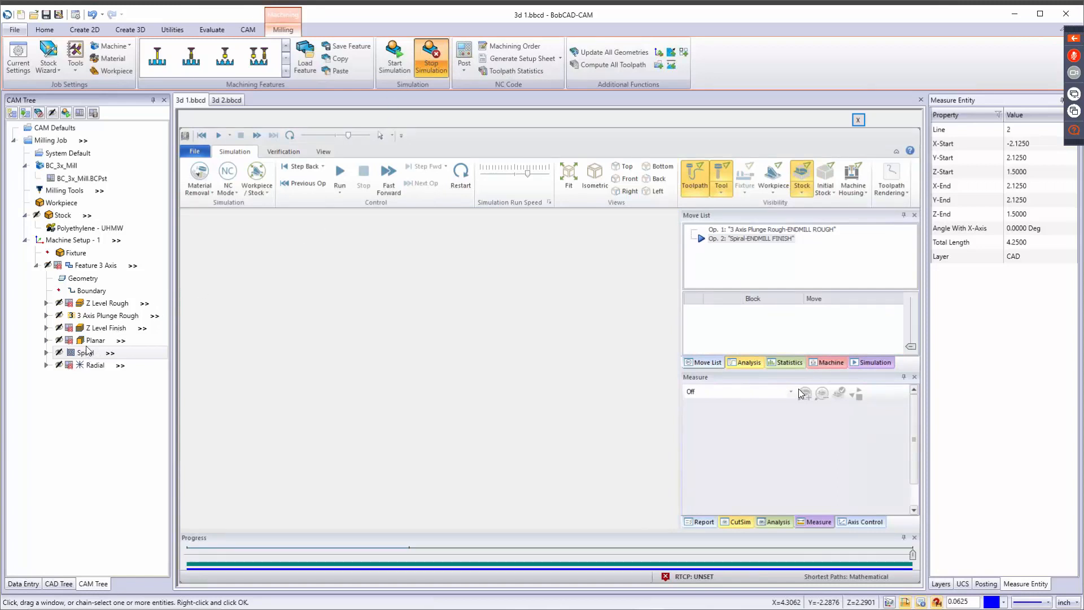
{"action": "left_click", "coordinate": [103, 329]}
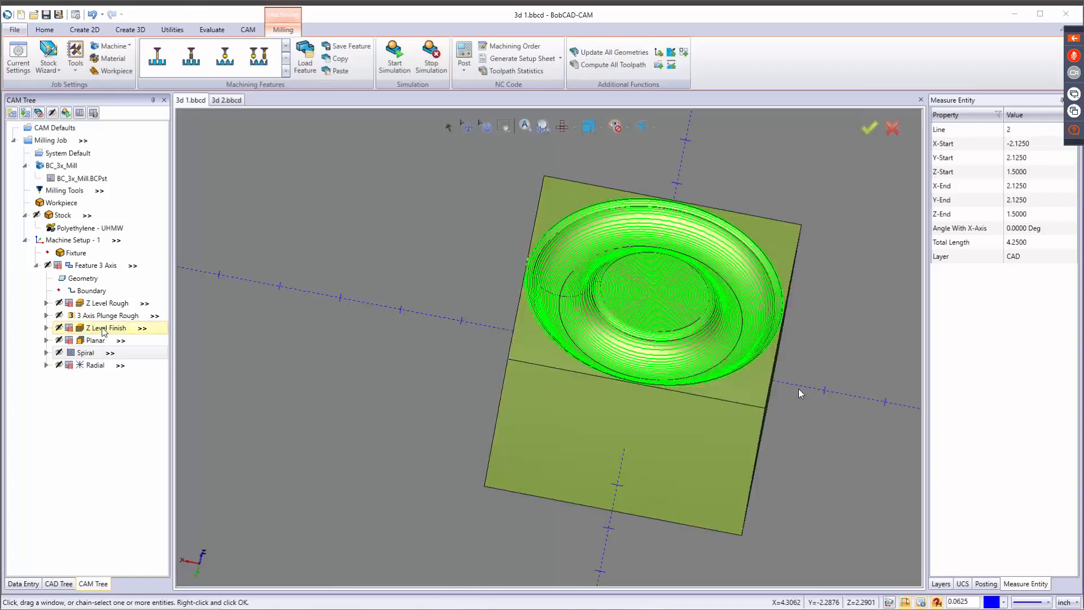
{"action": "right_click", "coordinate": [83, 354]}
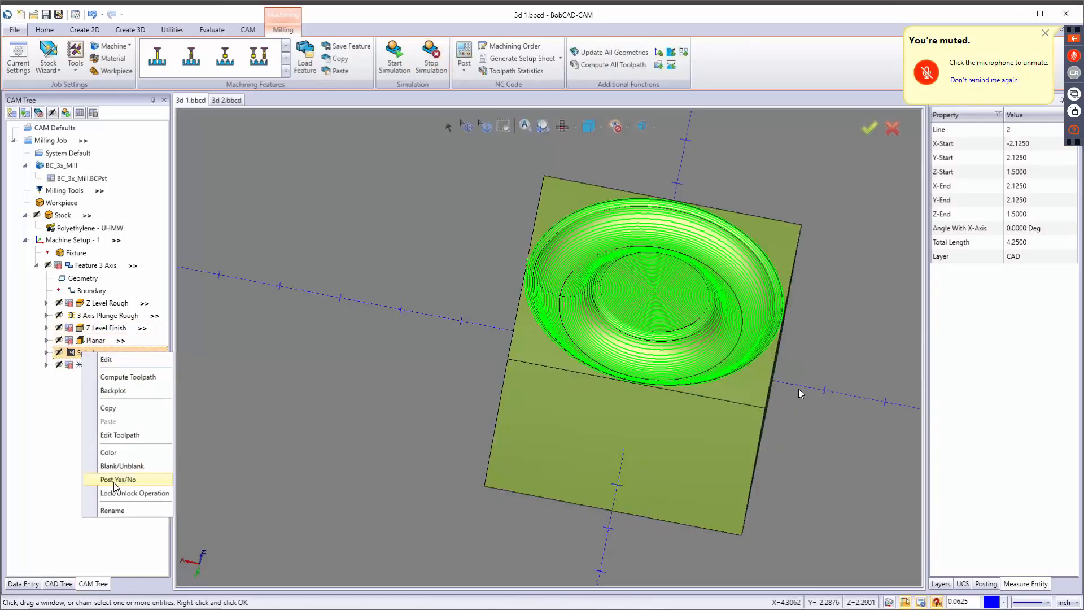
{"action": "left_click", "coordinate": [115, 480]}
{"action": "right_click", "coordinate": [95, 366]}
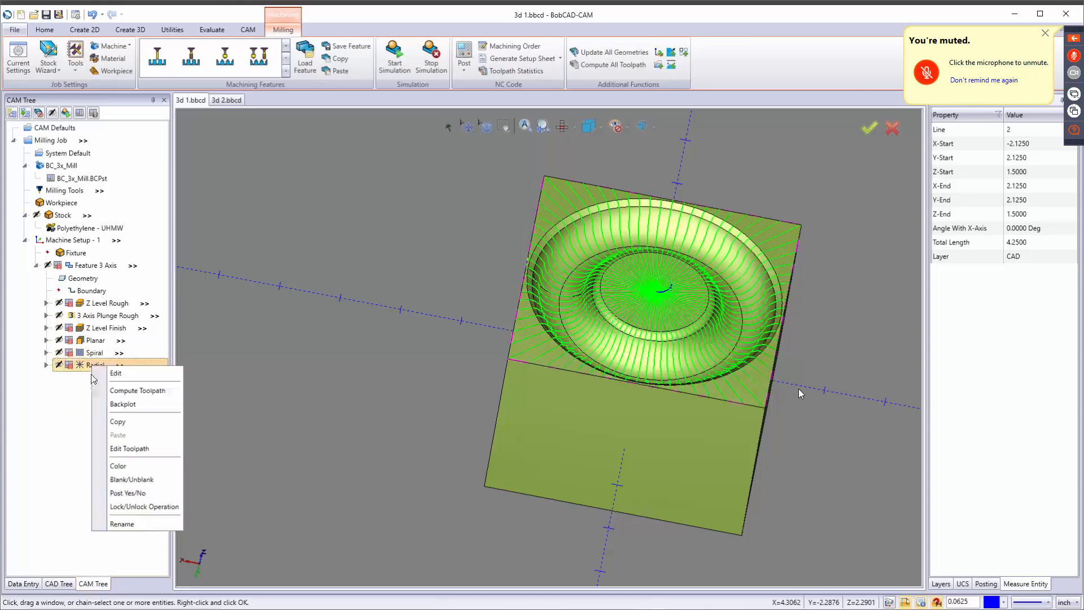
{"action": "left_click", "coordinate": [126, 492]}
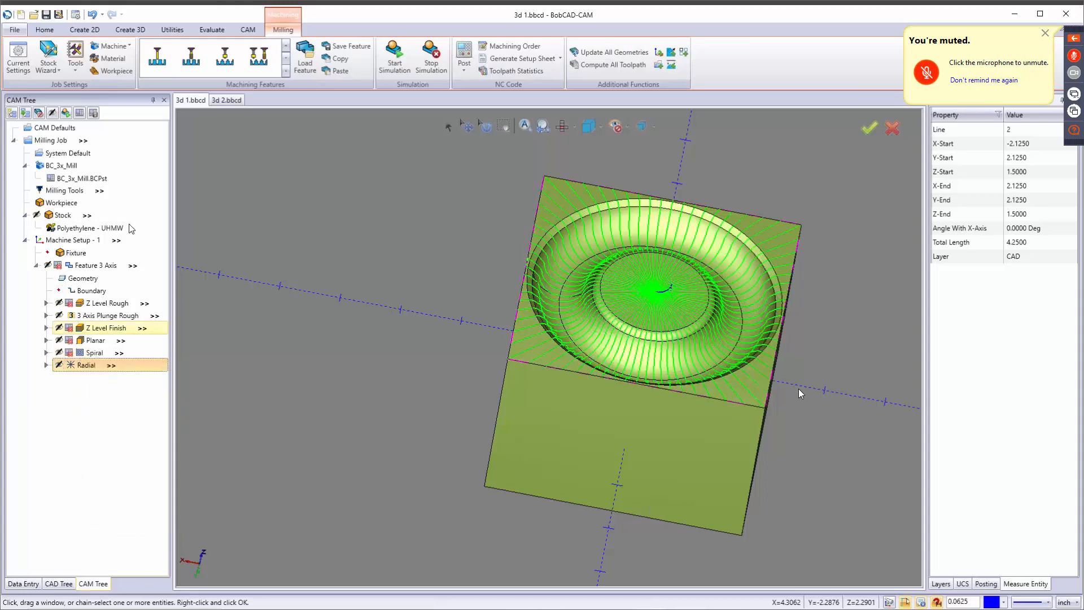
Start the simulation, skip ahead to the Radial operation, and run it at an adjusted speed while viewing the cut.
{"action": "left_click", "coordinate": [394, 61]}
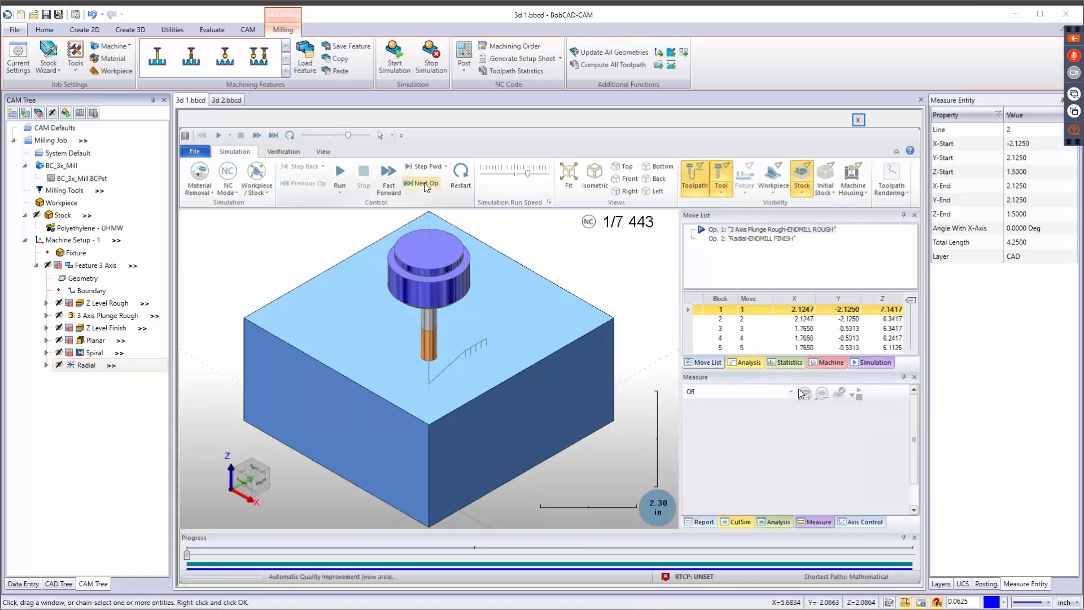
{"action": "left_click", "coordinate": [425, 183]}
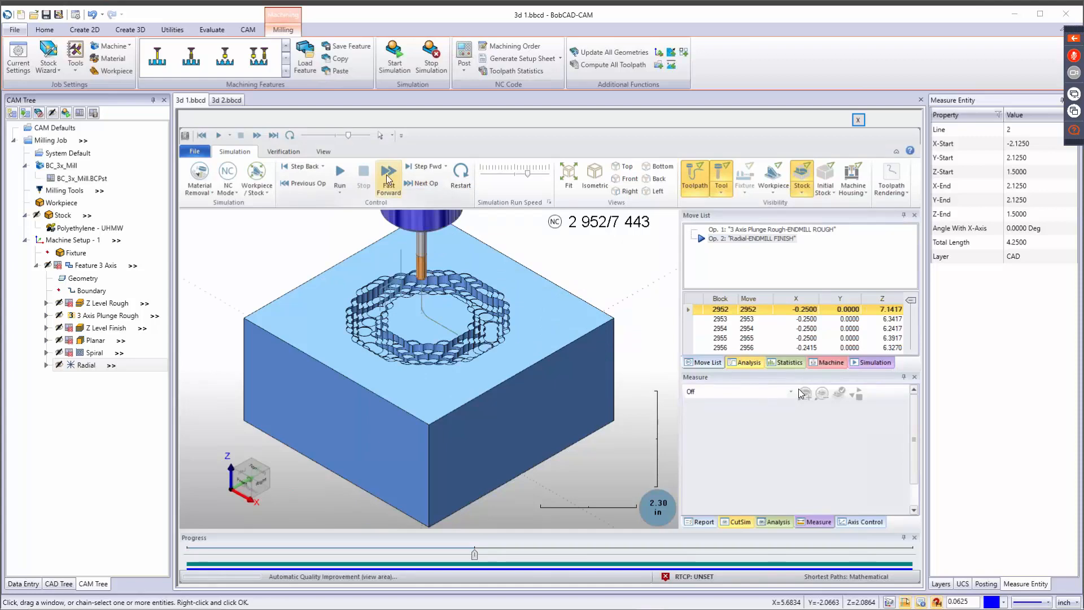
{"action": "left_click", "coordinate": [339, 175]}
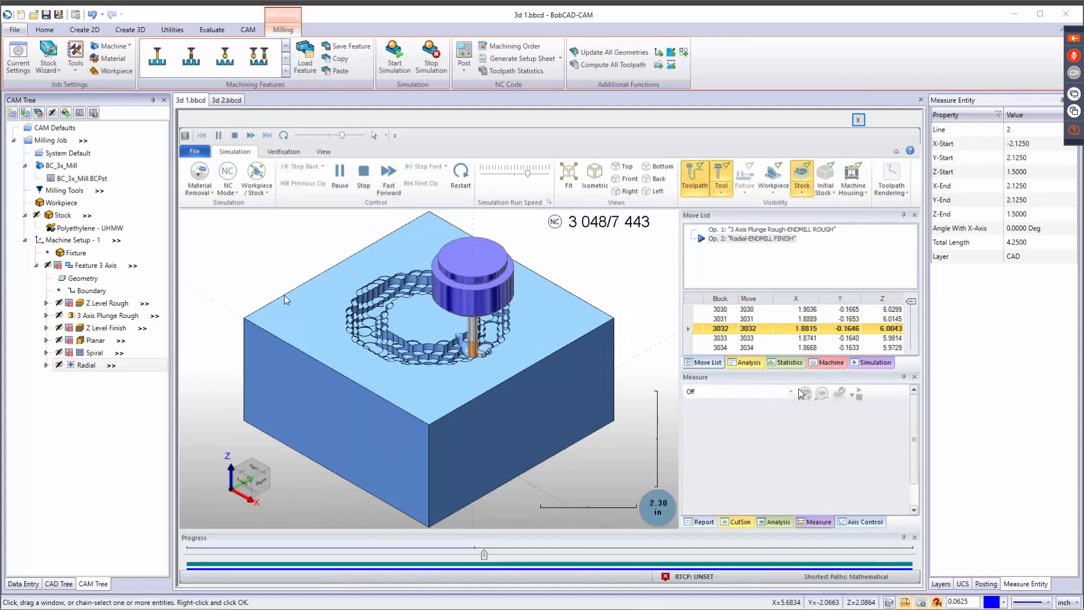
{"action": "middle_click_drag", "start_coordinate": [458, 363], "coordinate": [436, 367]}
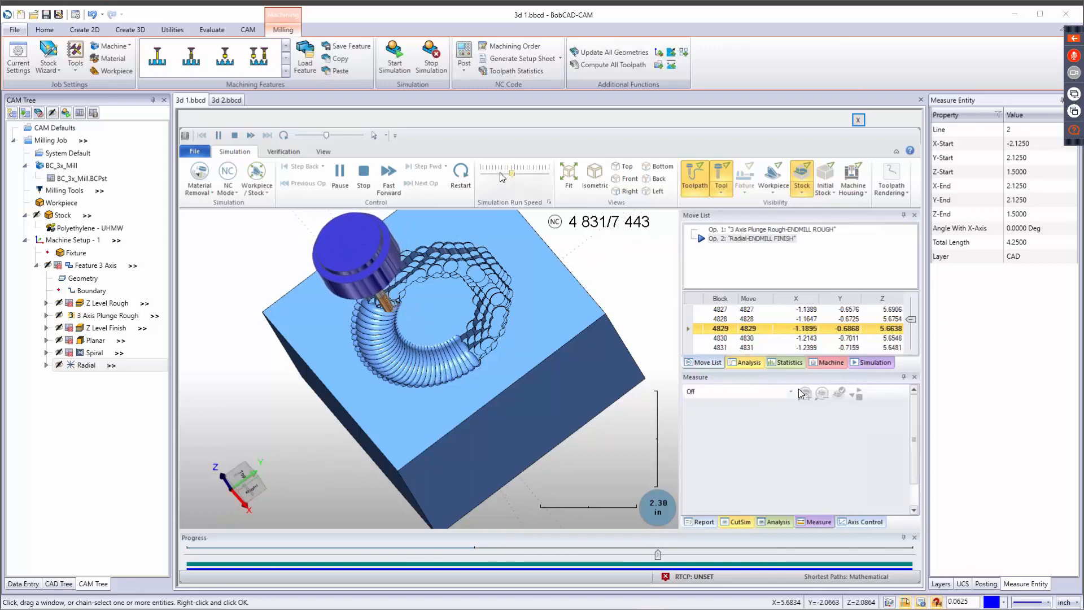
{"action": "left_click", "coordinate": [531, 174]}
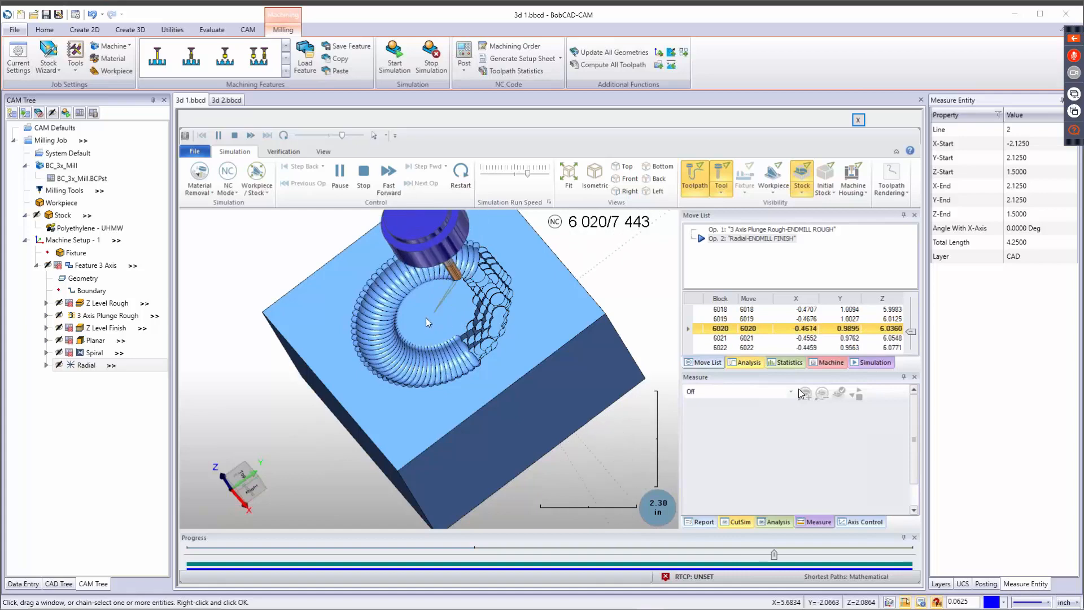
{"action": "middle_click_drag", "start_coordinate": [426, 317], "coordinate": [471, 310]}
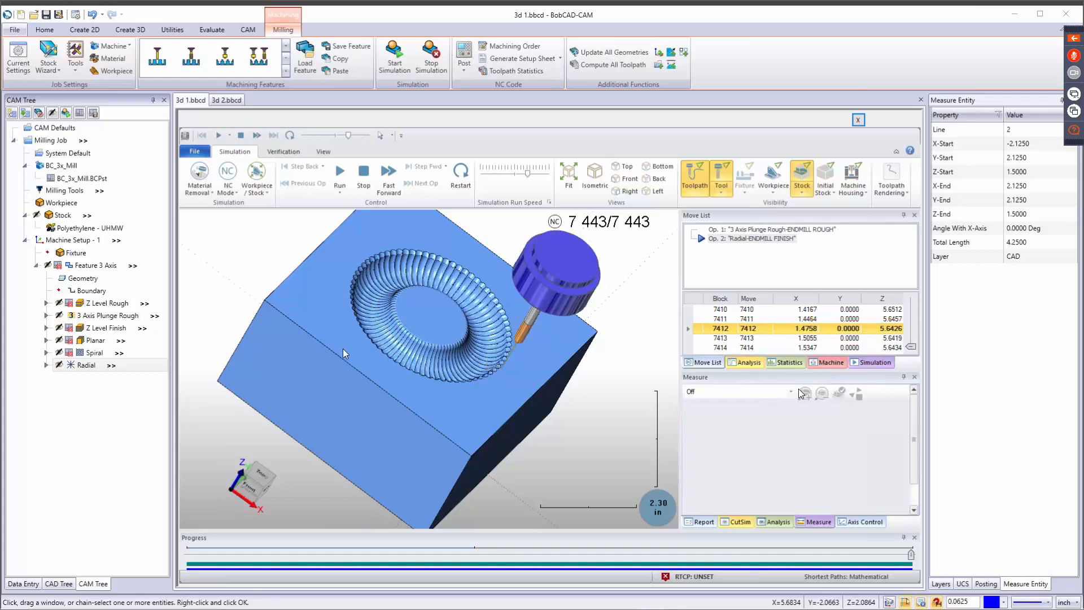
Examine the finished Radial groove up close and close the simulation.
{"action": "middle_click_drag", "start_coordinate": [381, 343], "coordinate": [395, 269]}
{"action": "scroll", "coordinate": [427, 337], "scroll_direction": "up", "scroll_amount": 5}
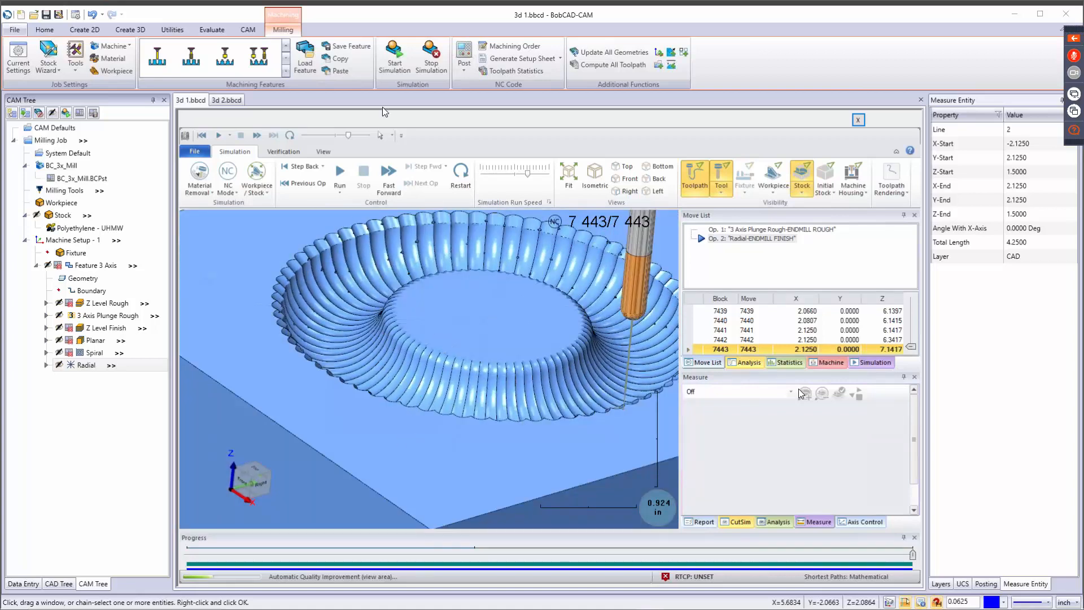
{"action": "left_click", "coordinate": [432, 59]}
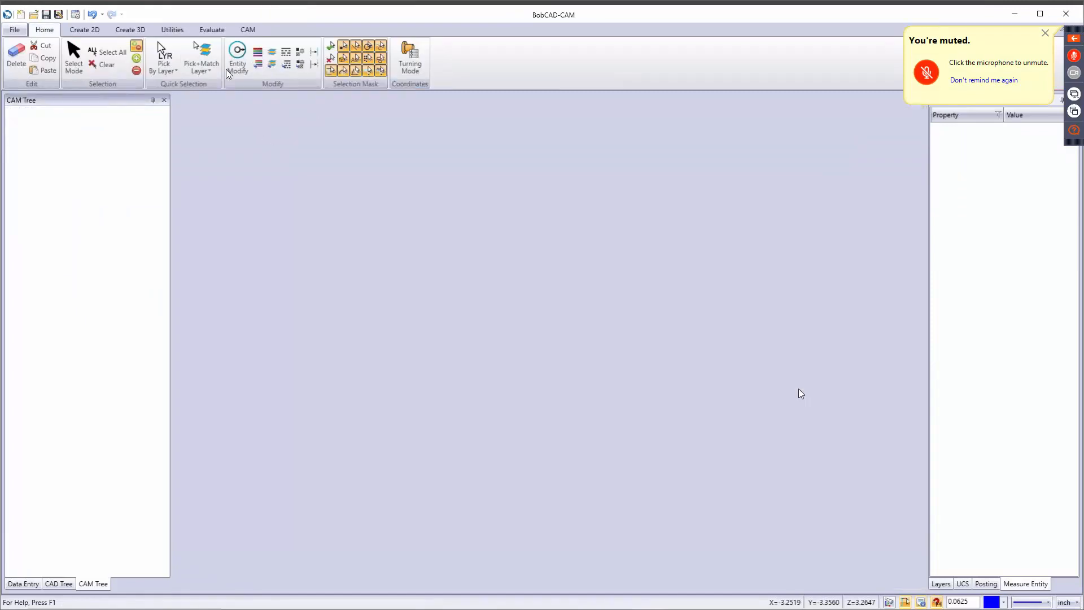
Open Mill 3 Axis Pro CAD.bbcd from the Demo Files folder of the BobCAD-CAM V33 Examples.
{"action": "left_click", "coordinate": [34, 14]}
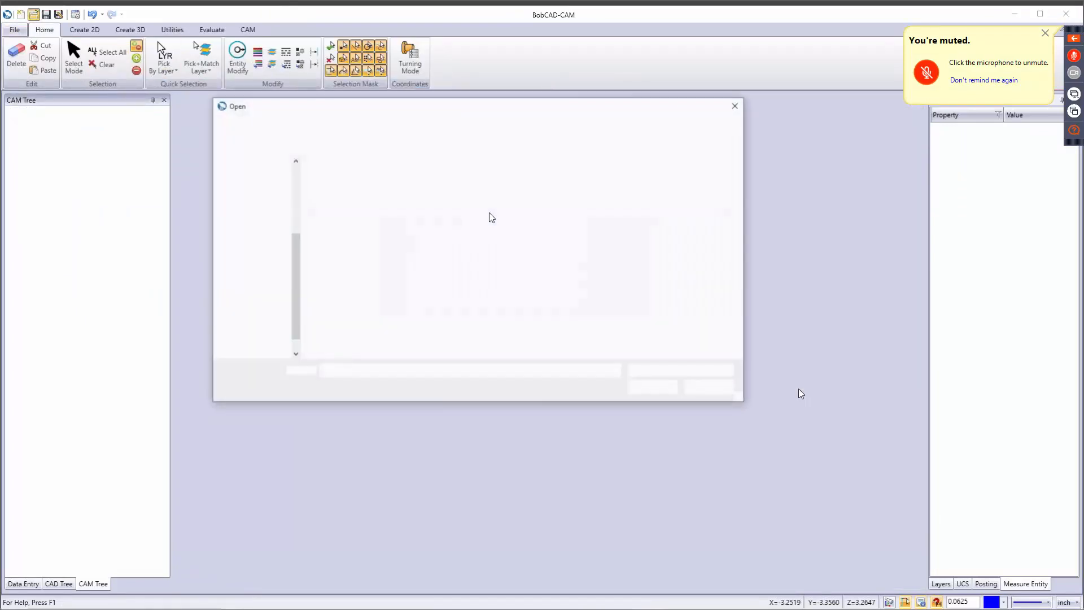
{"action": "left_click", "coordinate": [313, 129]}
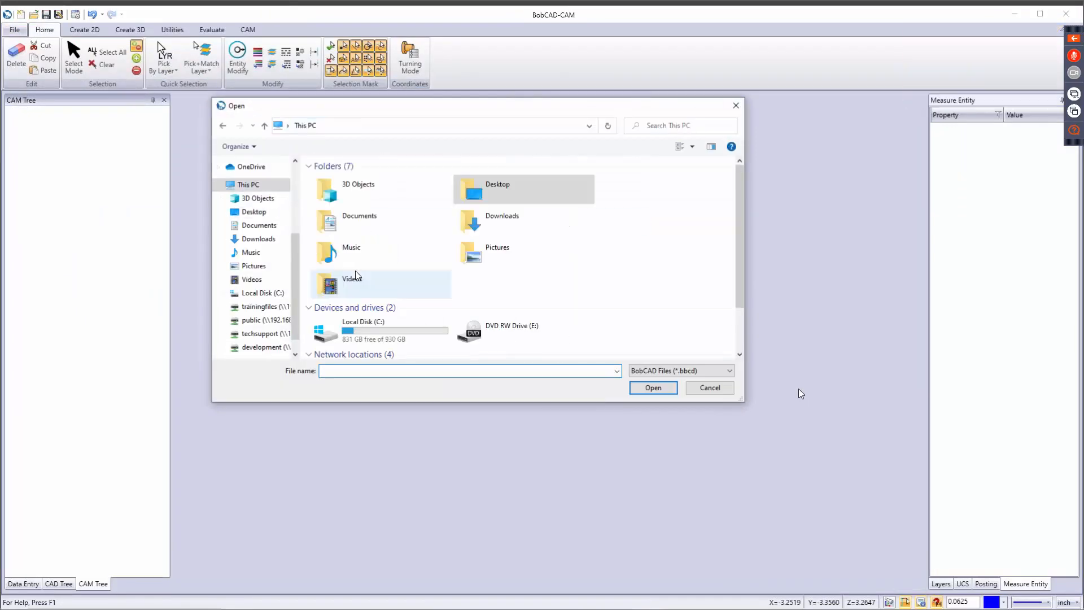
{"action": "double_click", "coordinate": [367, 331]}
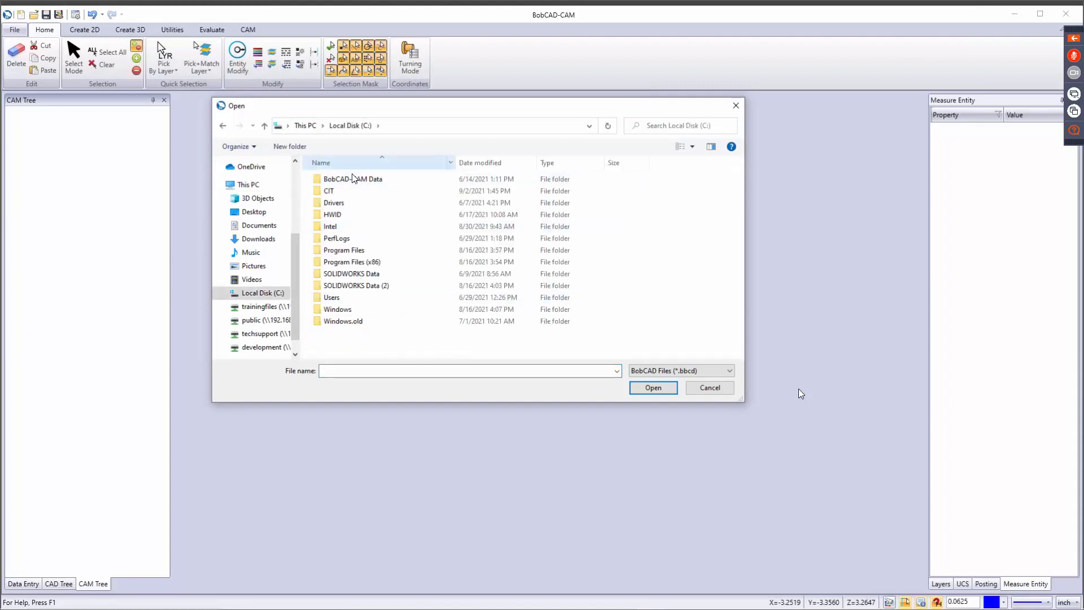
{"action": "double_click", "coordinate": [354, 178]}
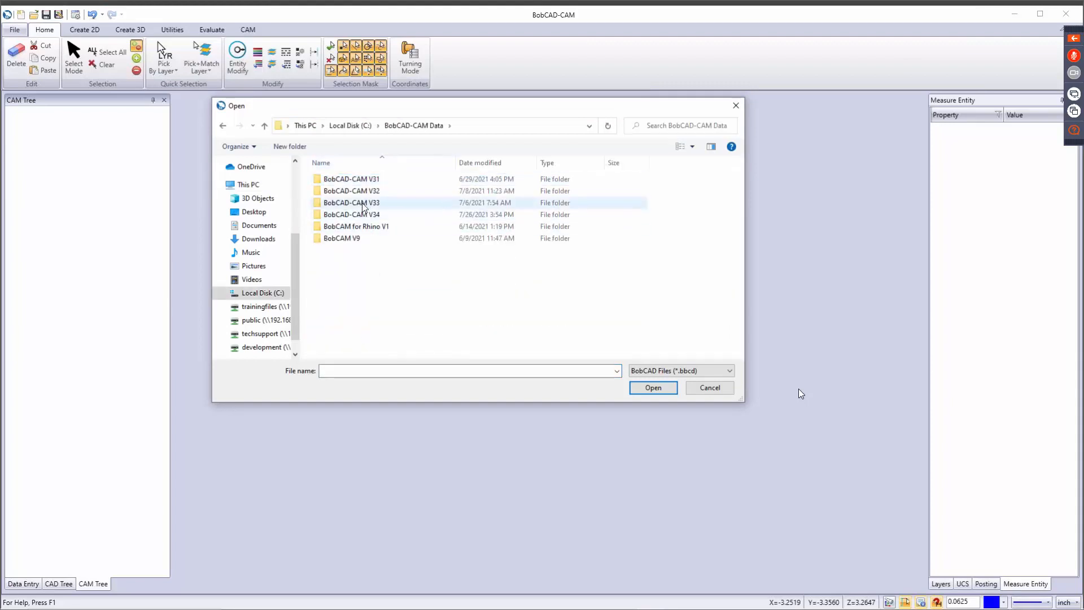
{"action": "double_click", "coordinate": [363, 204]}
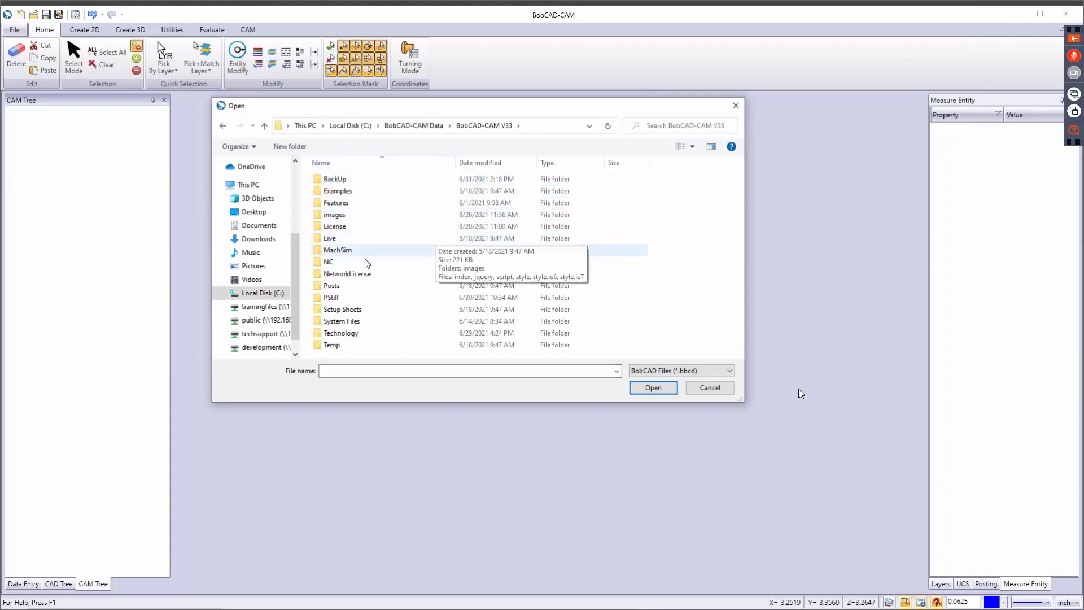
{"action": "double_click", "coordinate": [359, 193]}
{"action": "double_click", "coordinate": [367, 191]}
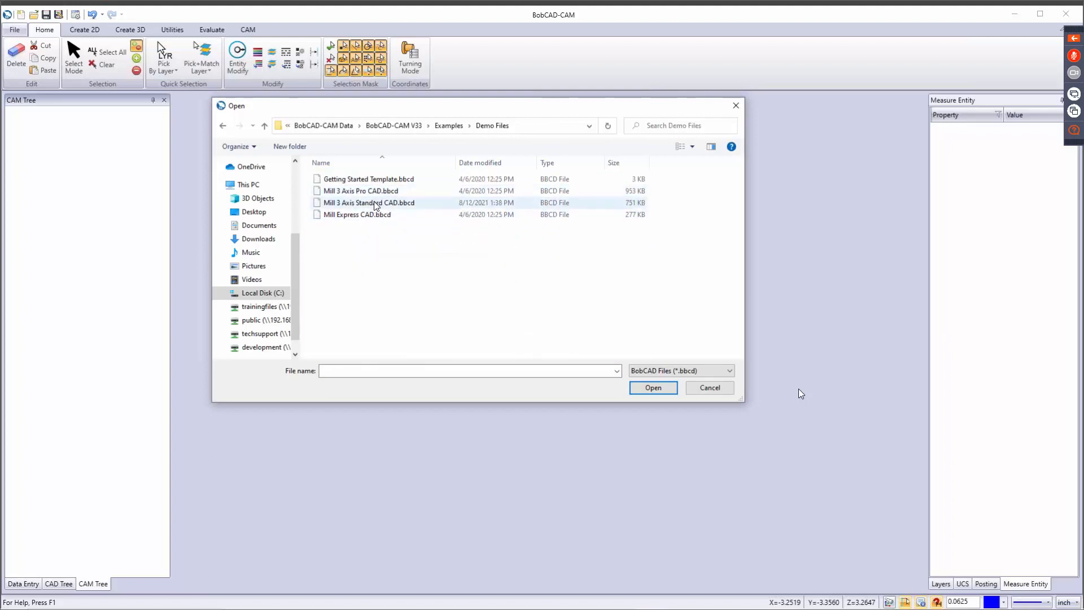
{"action": "double_click", "coordinate": [372, 192]}
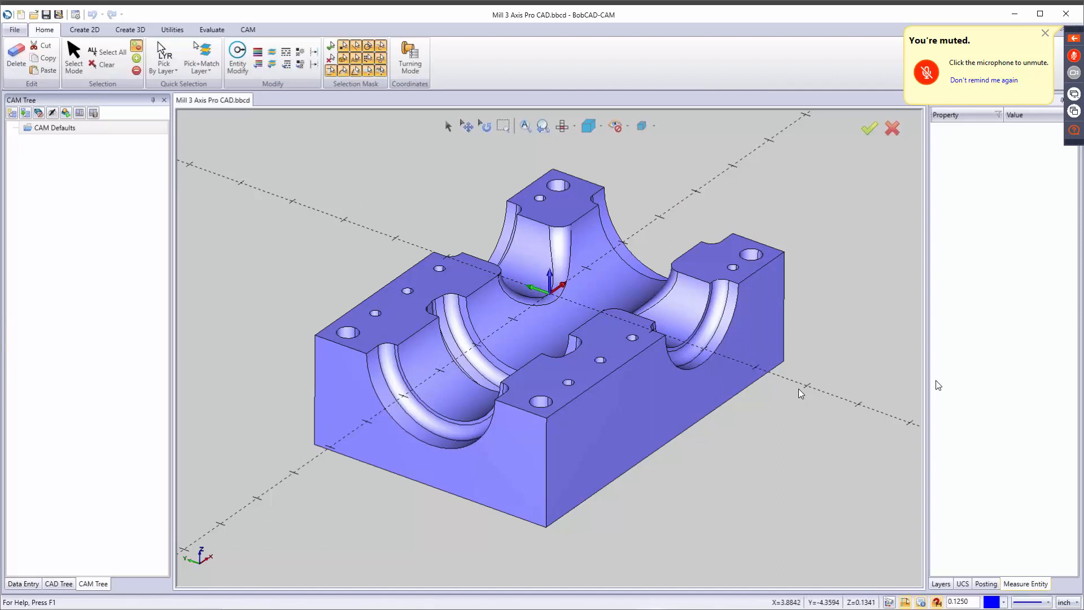
Add a new layer named boundary to the part file.
{"action": "left_click", "coordinate": [941, 584]}
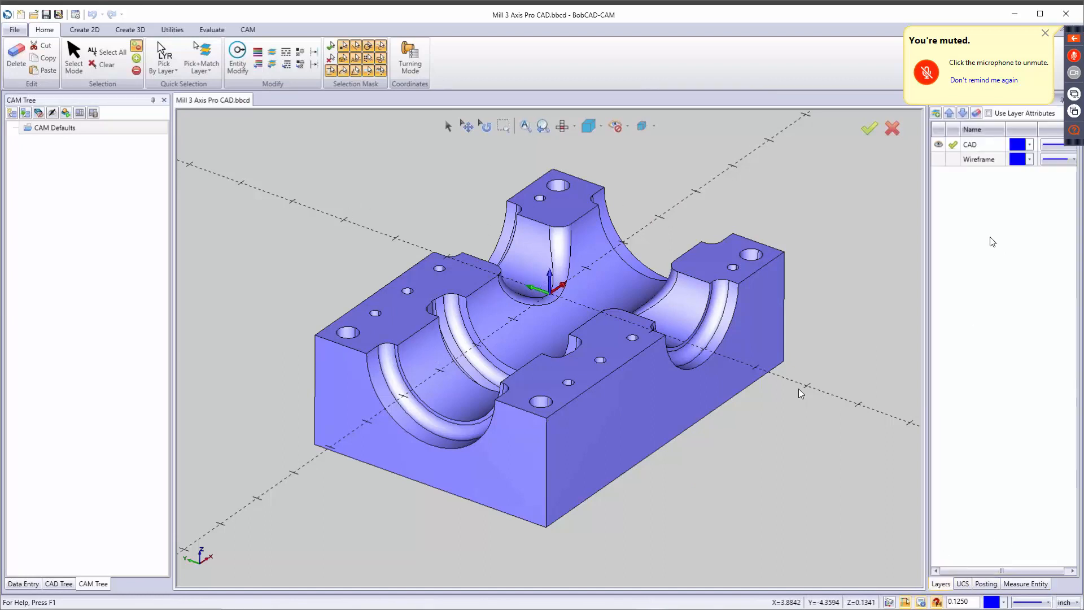
{"action": "right_click", "coordinate": [976, 195]}
{"action": "left_click", "coordinate": [988, 201]}
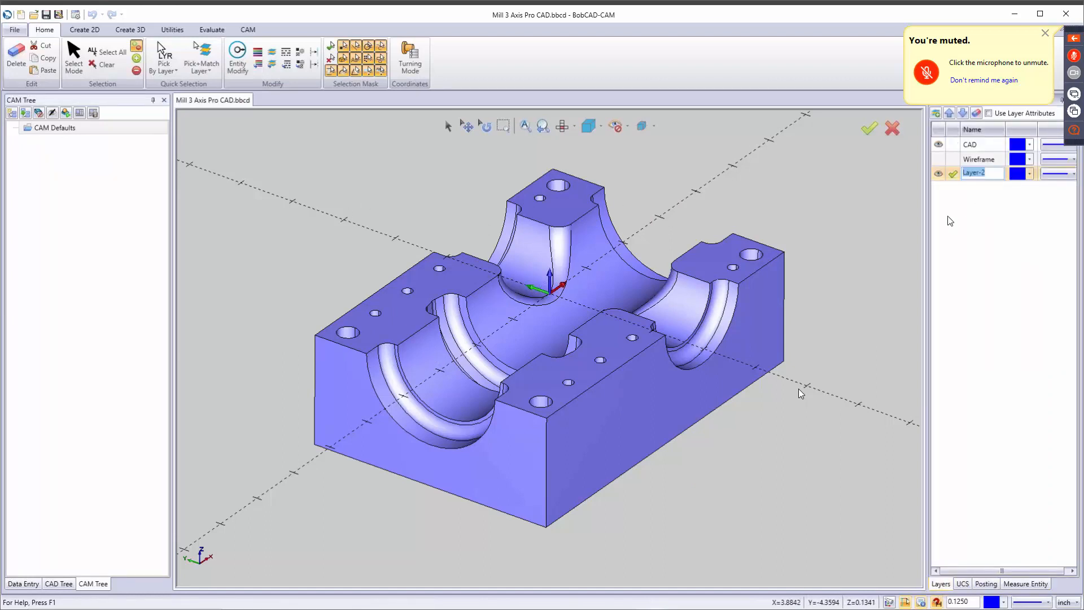
{"action": "type", "text": "bou"}
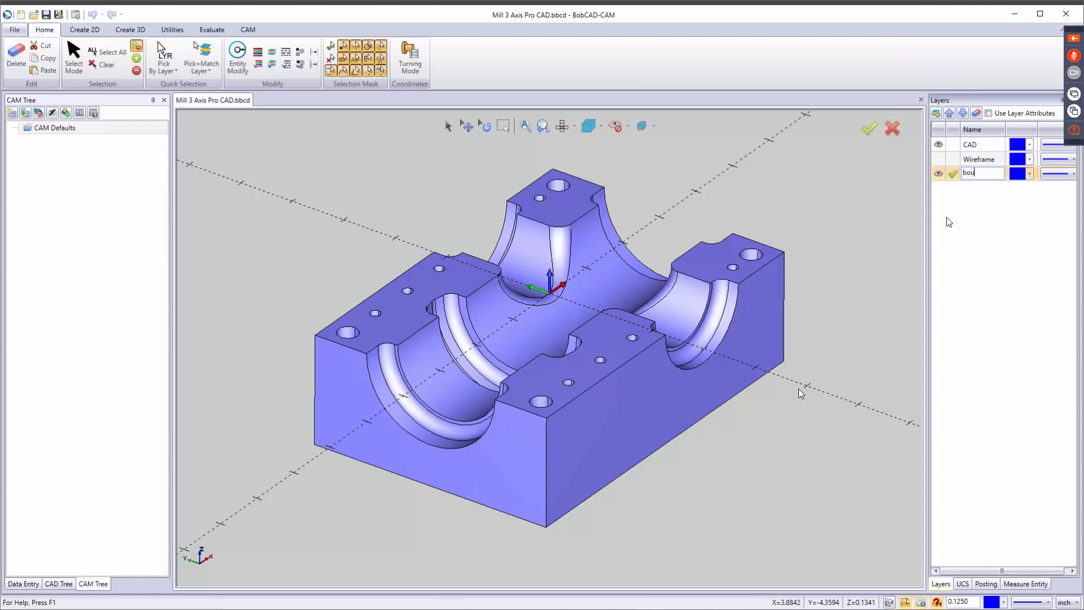
{"action": "type", "text": "ndary"}
{"action": "key", "text": "Return"}
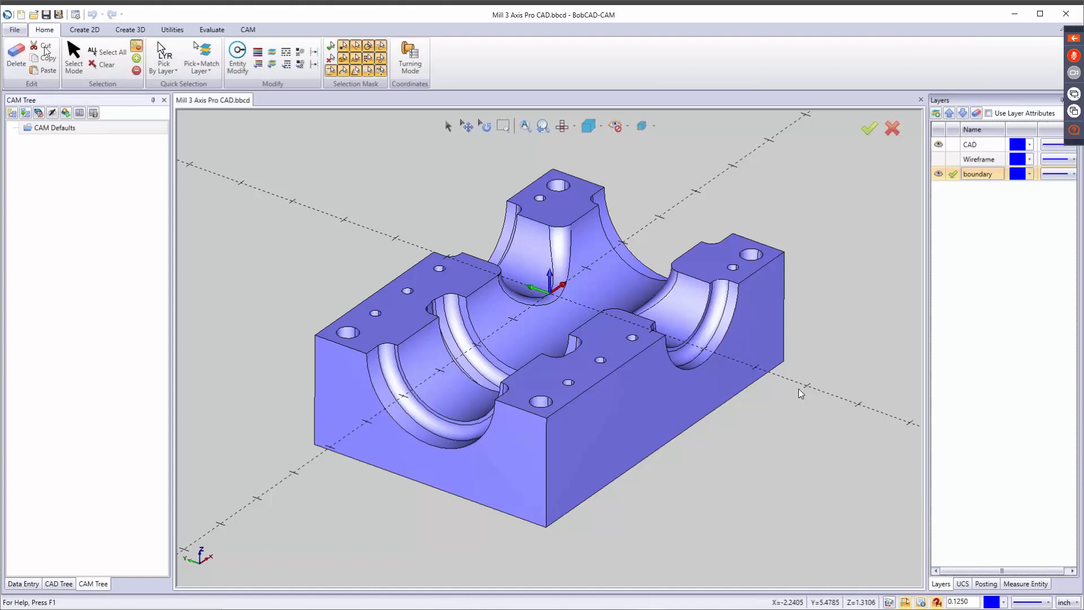
Extract the edges of three of the part's four flat top faces, projected to the Z plane at 3.
{"action": "left_click", "coordinate": [79, 30]}
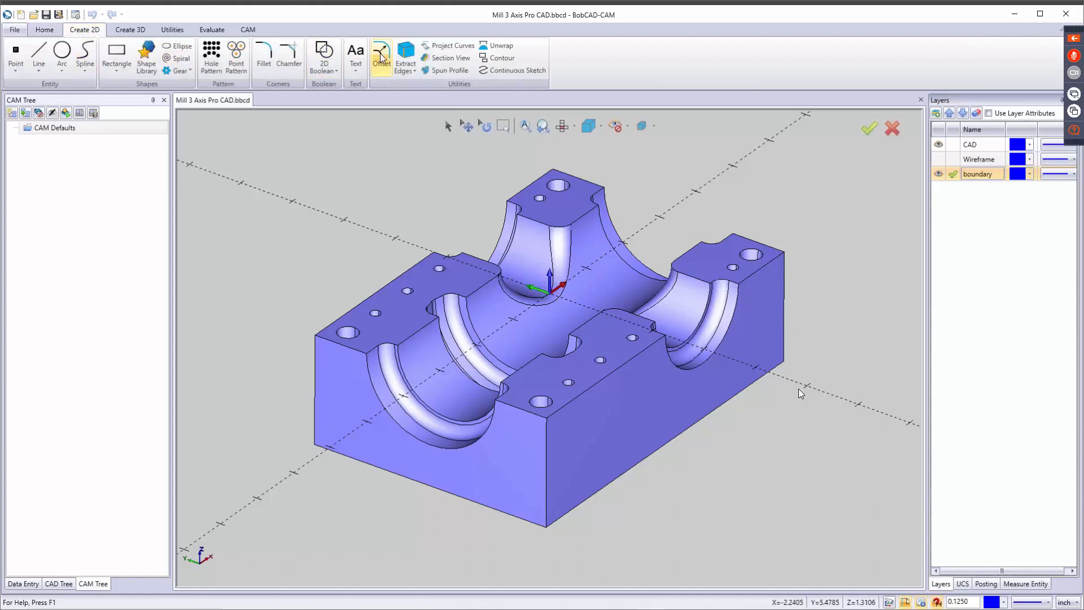
{"action": "left_click", "coordinate": [406, 56]}
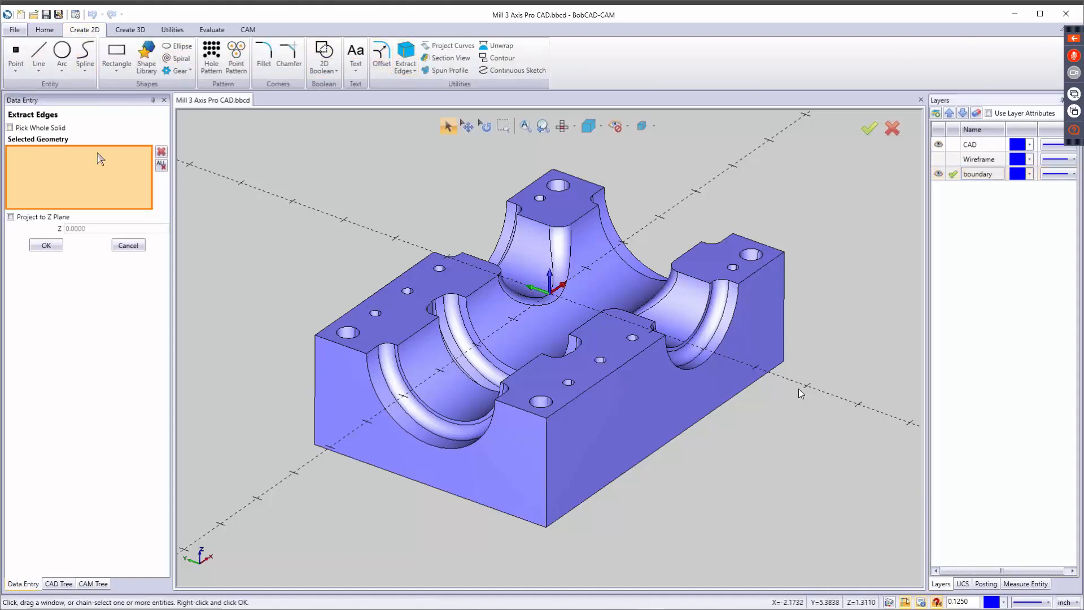
{"action": "left_click", "coordinate": [416, 308]}
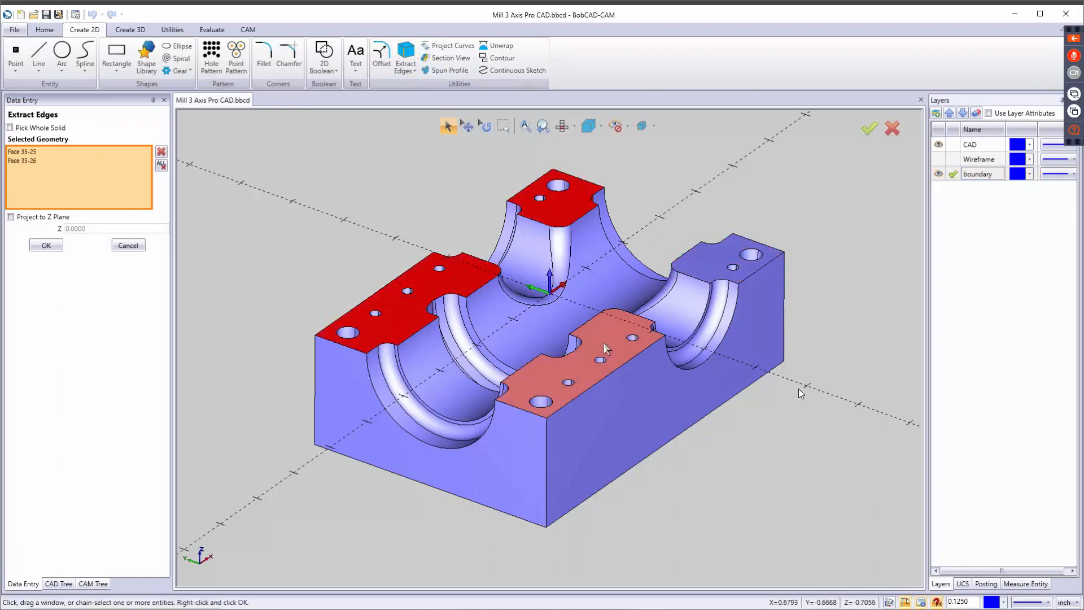
{"action": "left_click", "coordinate": [582, 373]}
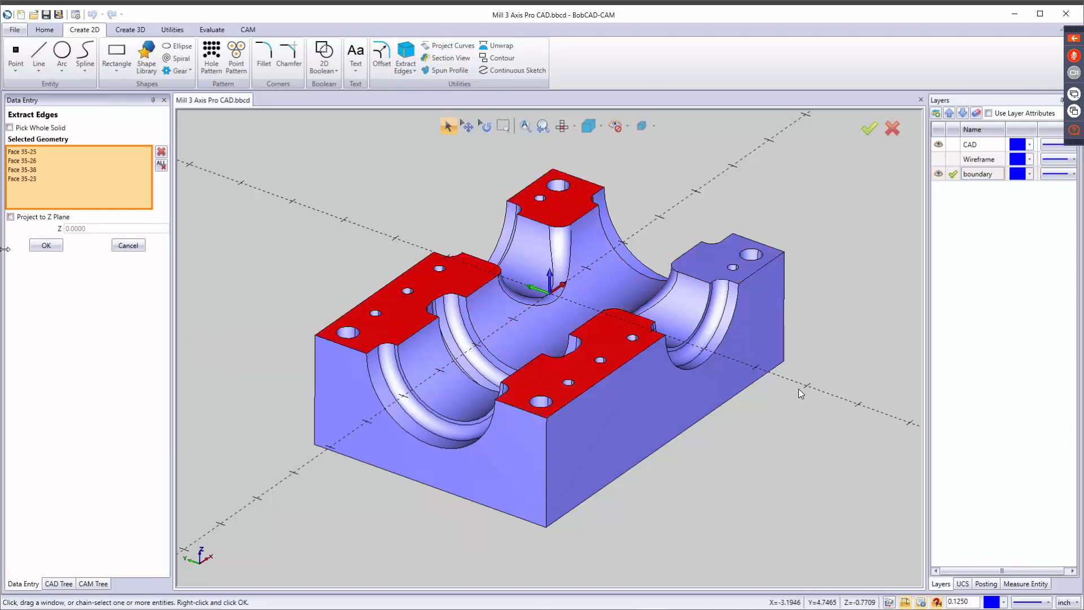
{"action": "left_click", "coordinate": [10, 217]}
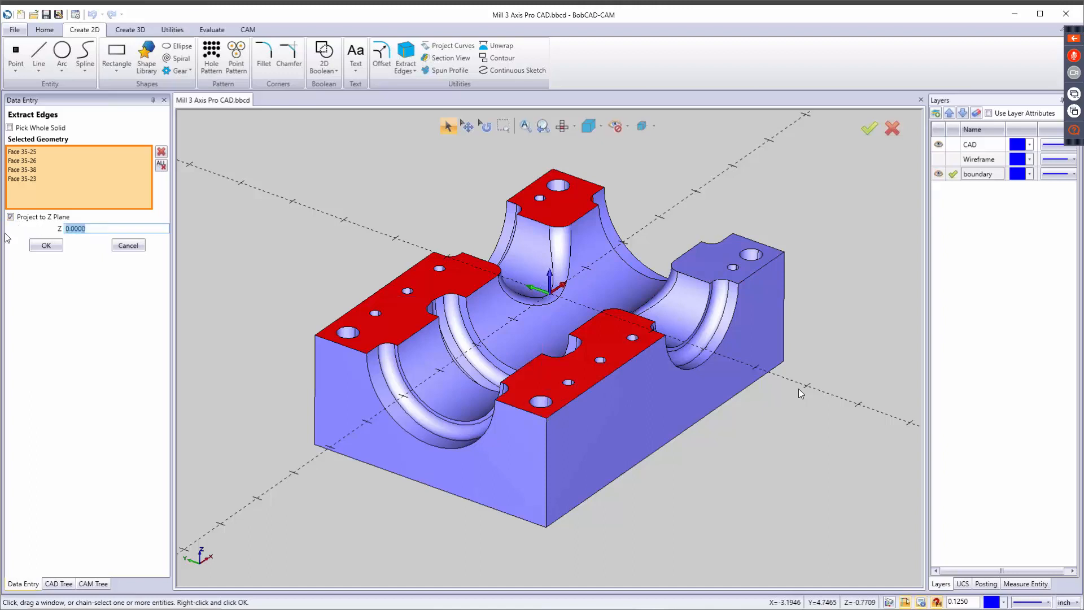
{"action": "type", "text": "3"}
{"action": "key", "text": "Tab"}
{"action": "left_click", "coordinate": [46, 246]}
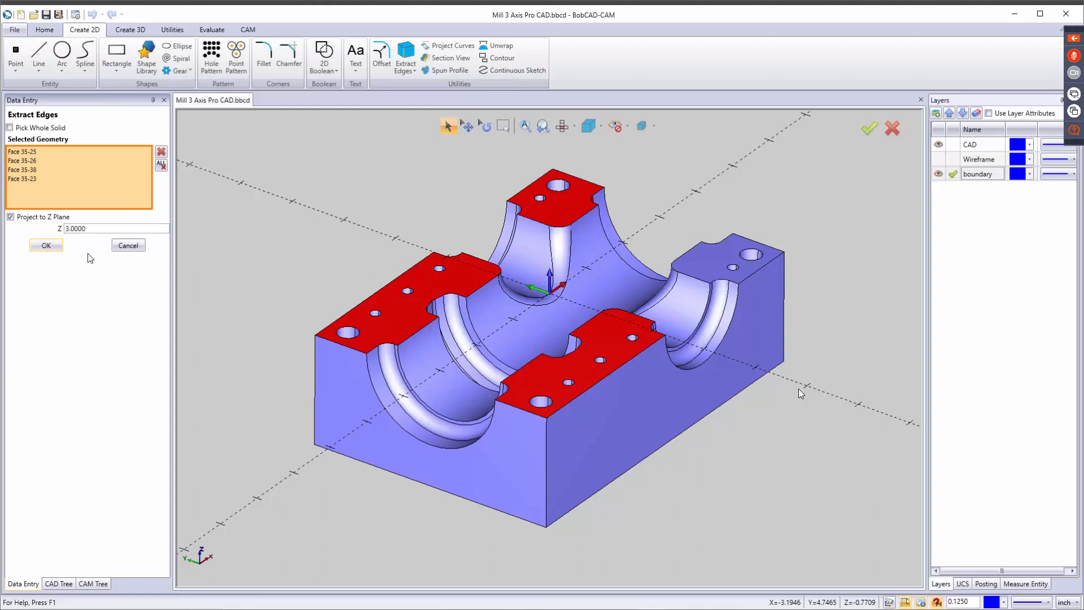
{"action": "left_click", "coordinate": [144, 246]}
{"action": "scroll", "coordinate": [524, 479], "scroll_direction": "down", "scroll_amount": 4}
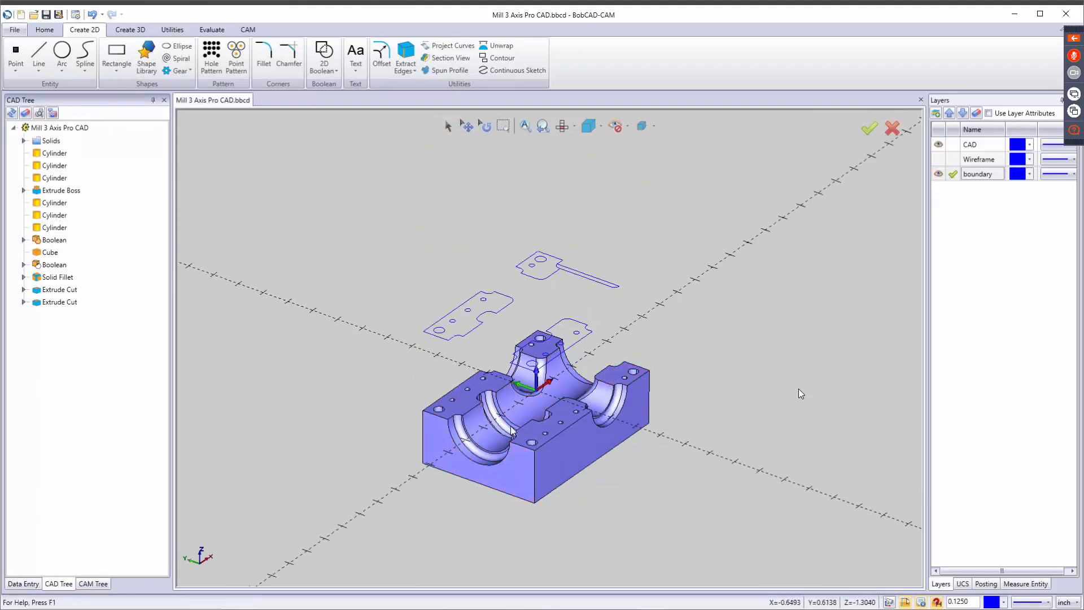
Extract the edges of the remaining flat top face, projected to the Z plane at 3.
{"action": "left_click", "coordinate": [628, 395]}
{"action": "key", "text": "t"}
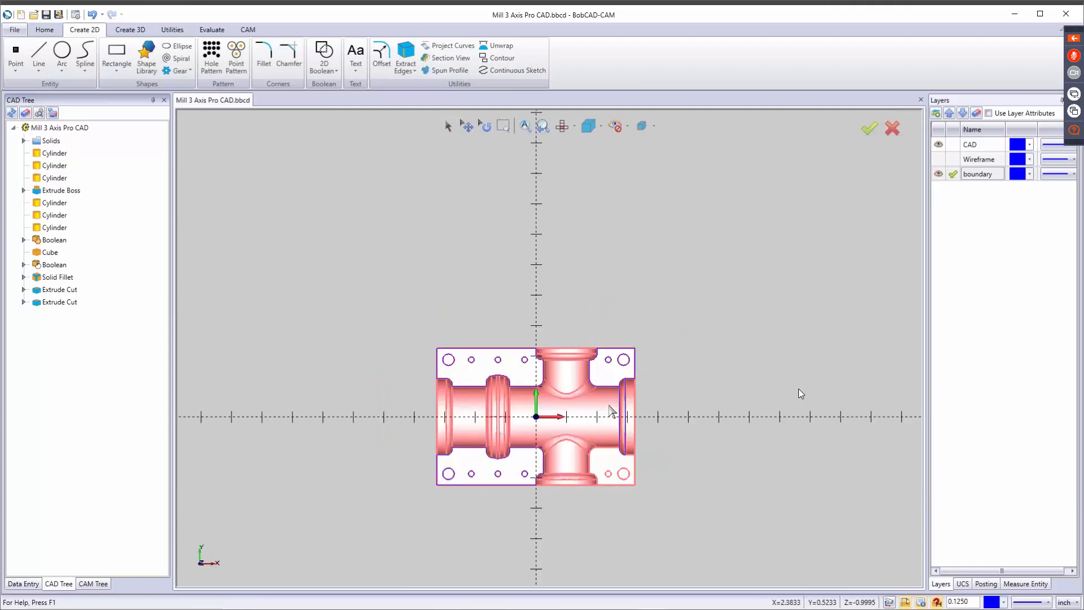
{"action": "key", "text": "i"}
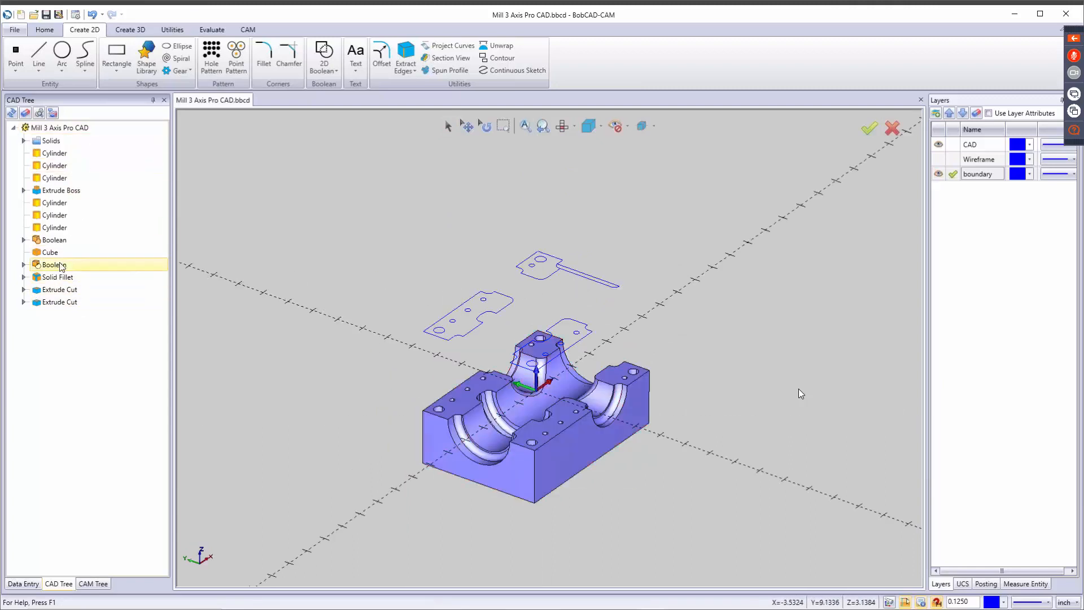
{"action": "left_click", "coordinate": [410, 49]}
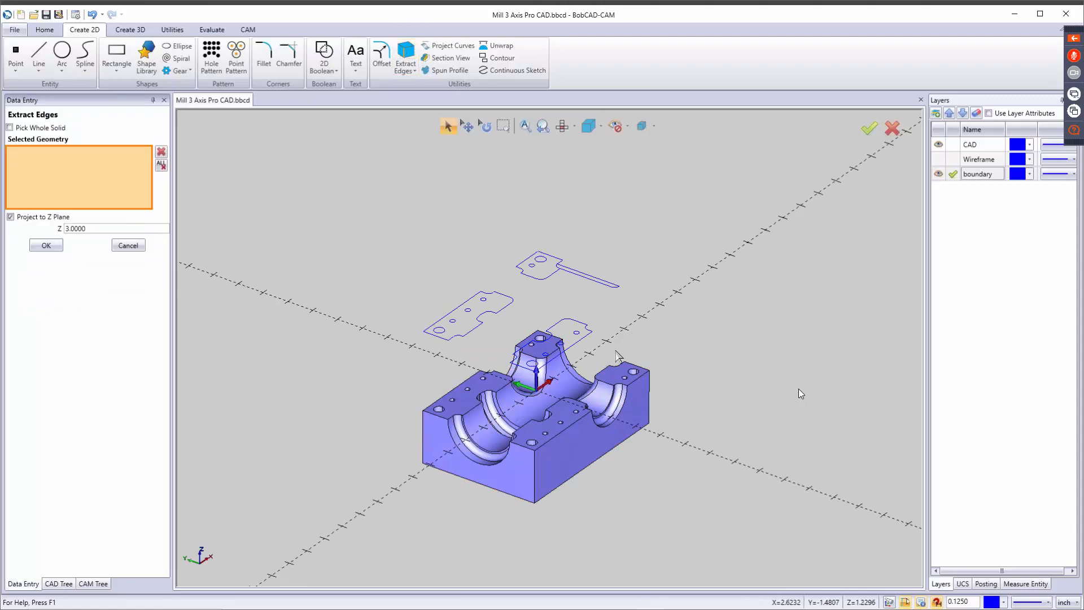
{"action": "left_click", "coordinate": [625, 380]}
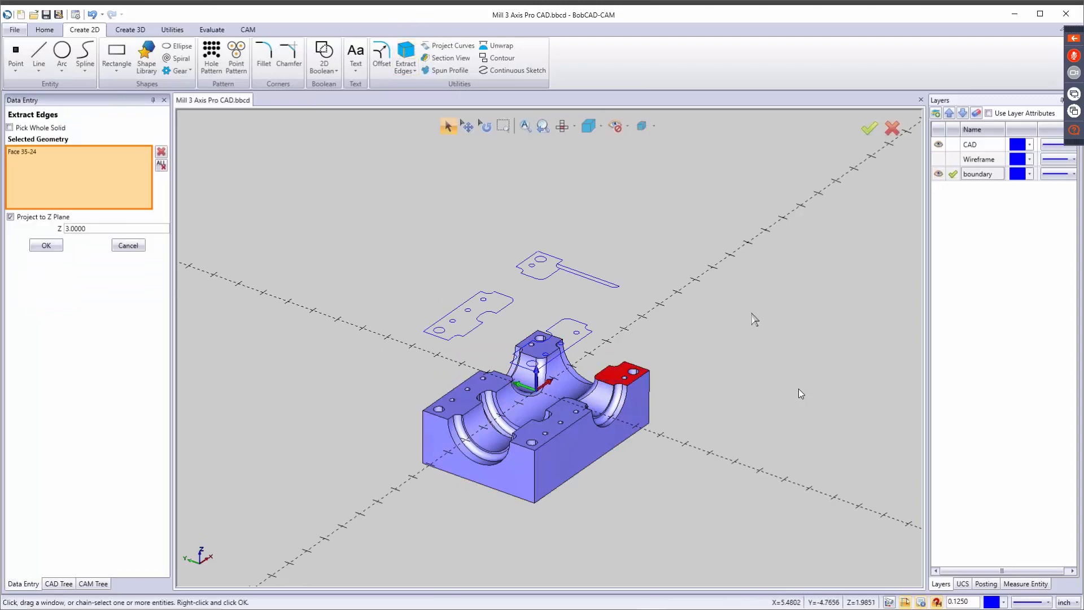
{"action": "left_click", "coordinate": [46, 245]}
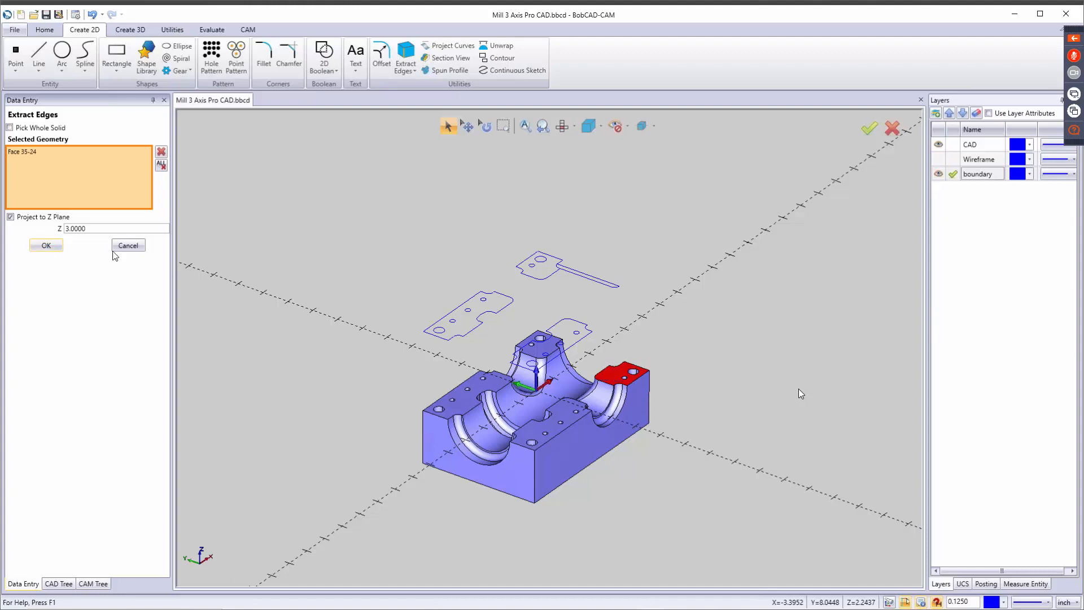
{"action": "left_click", "coordinate": [128, 245]}
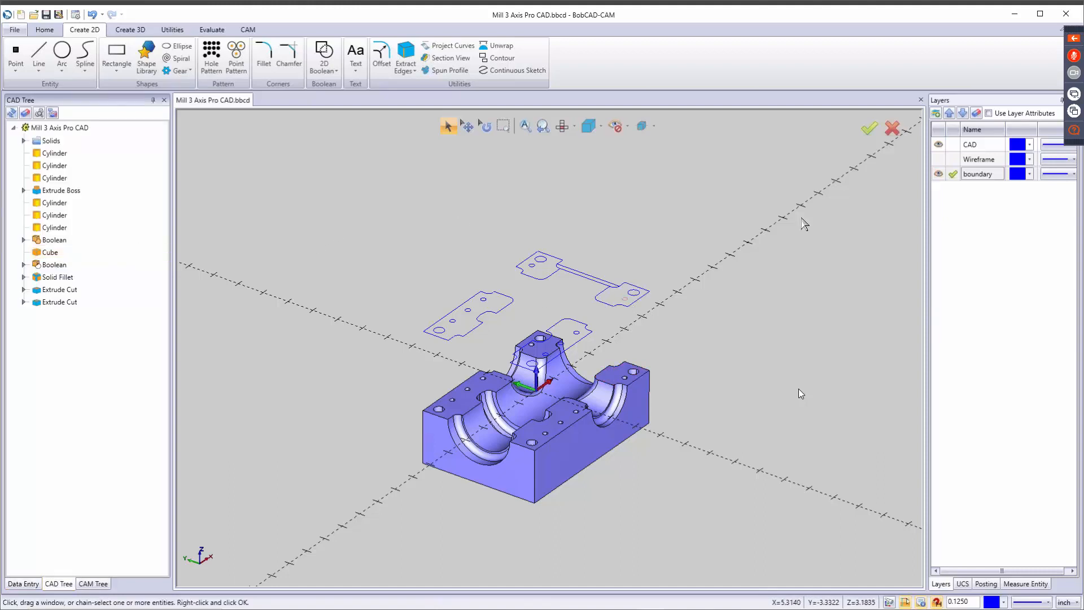
Hide the CAD layer and show the extracted edges in top view.
{"action": "left_click", "coordinate": [938, 144]}
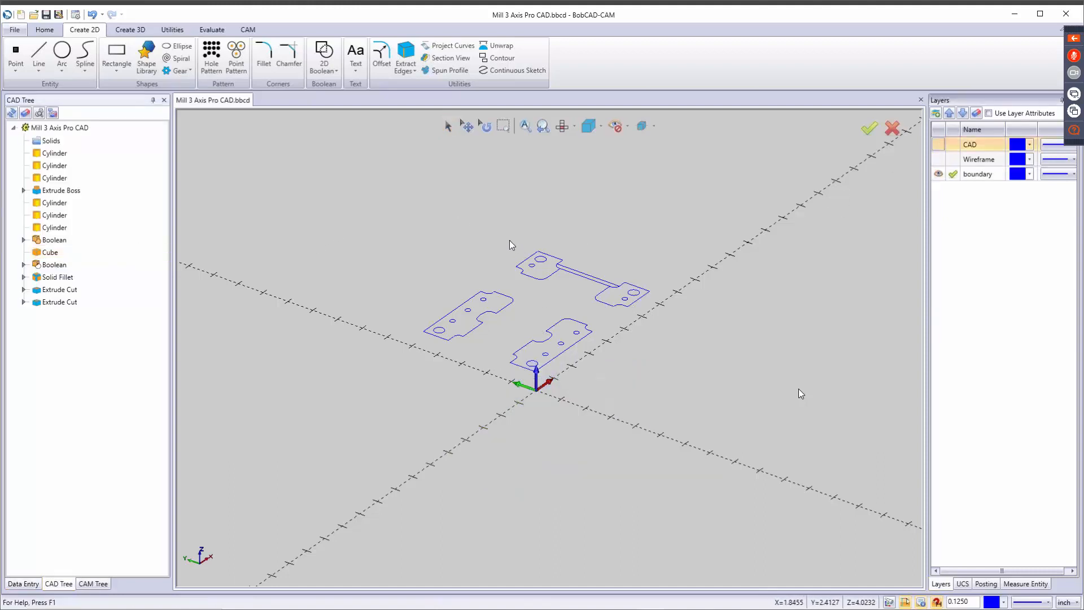
{"action": "key", "text": "t"}
{"action": "scroll", "coordinate": [550, 483], "scroll_direction": "up", "scroll_amount": 6}
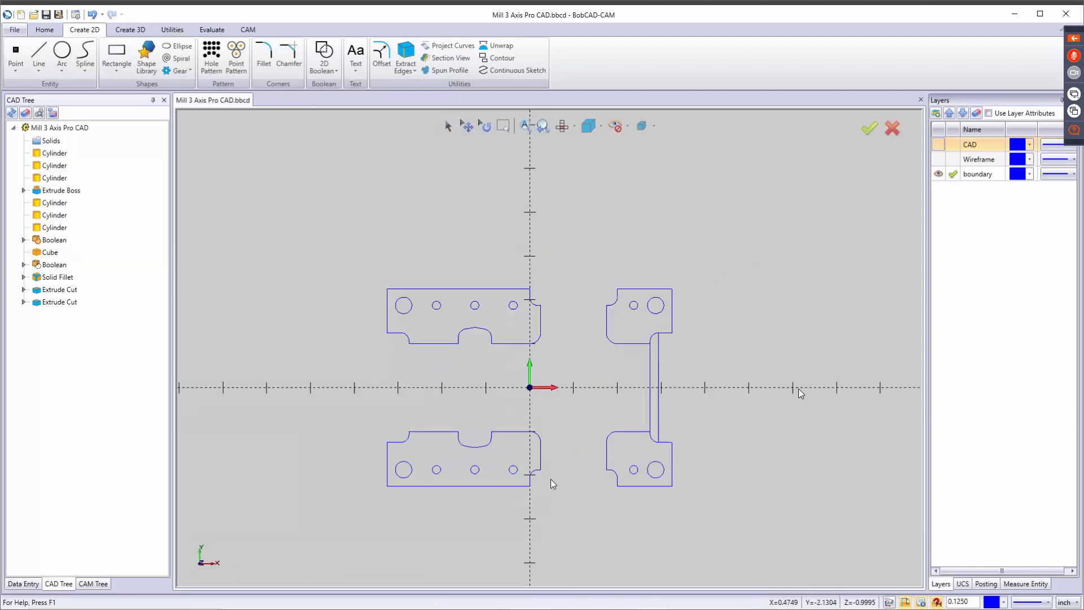
{"action": "scroll", "coordinate": [524, 440], "scroll_direction": "down", "scroll_amount": 4}
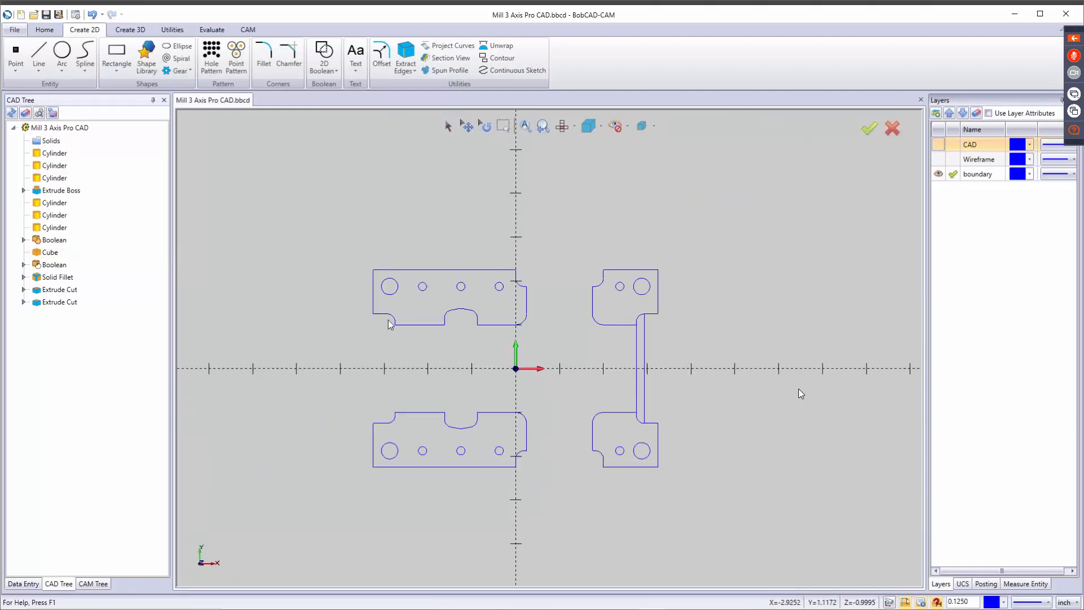
{"action": "left_click", "coordinate": [448, 126]}
{"action": "left_click_drag", "start_coordinate": [435, 310], "coordinate": [507, 351]}
{"action": "key", "text": "Escape"}
Delete the hole circles and outer outline edges on the +Y side, keeping the inner cavity profile.
{"action": "left_click", "coordinate": [448, 125]}
{"action": "left_click_drag", "start_coordinate": [384, 260], "coordinate": [649, 310]}
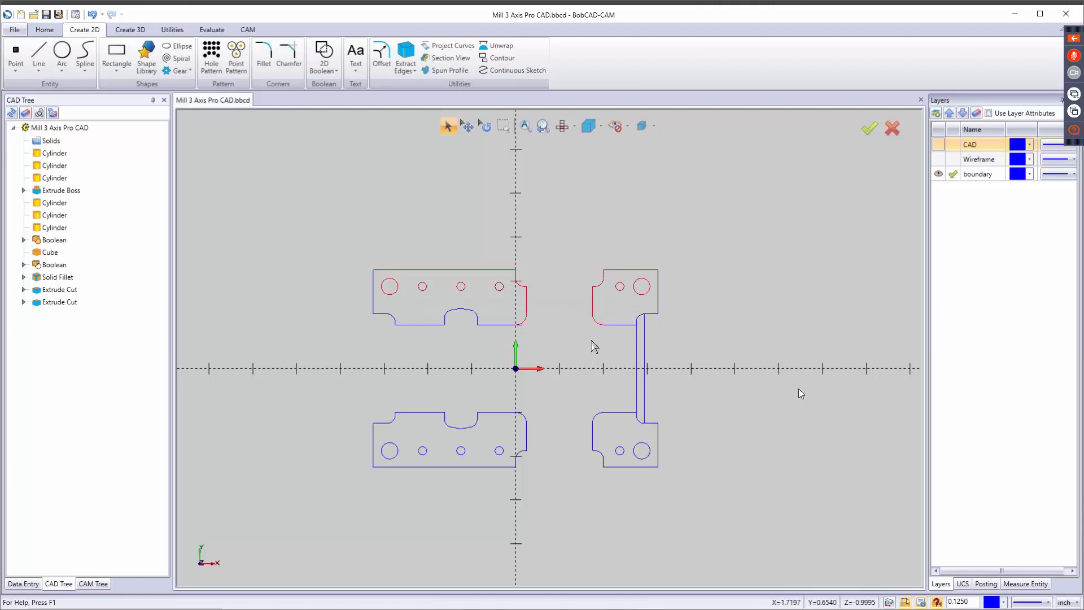
{"action": "key", "text": "Delete"}
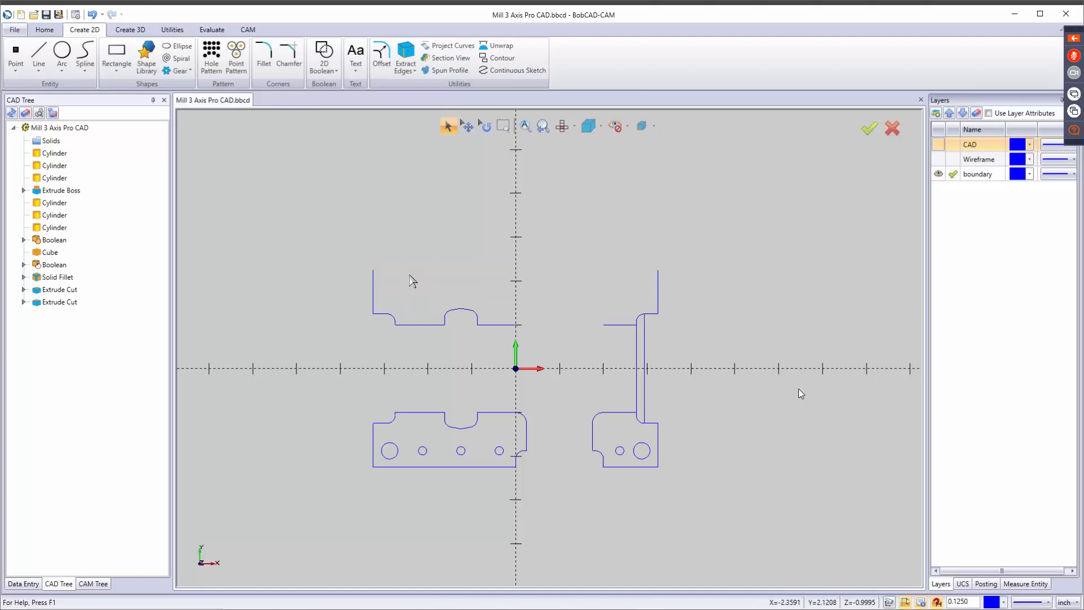
{"action": "left_click_drag", "start_coordinate": [367, 285], "coordinate": [669, 303]}
{"action": "key", "text": "Delete"}
Delete the hole circles and outer edges on the -Y side, plus the narrow strip's lines at the +X end.
{"action": "left_click_drag", "start_coordinate": [417, 450], "coordinate": [686, 510]}
{"action": "key", "text": "Delete"}
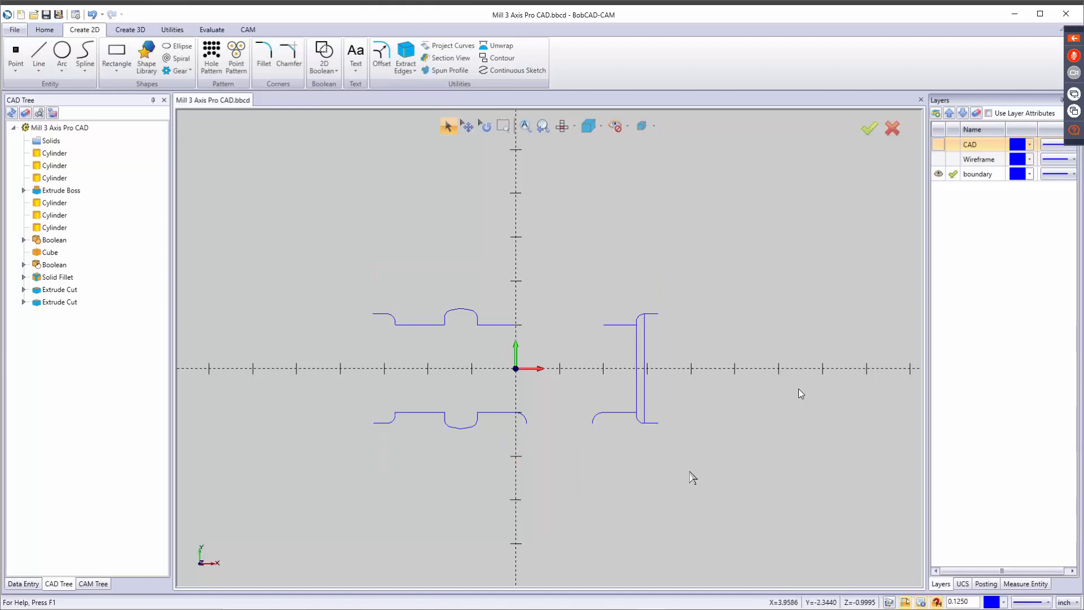
{"action": "left_click_drag", "start_coordinate": [619, 364], "coordinate": [666, 415]}
{"action": "key", "text": "Delete"}
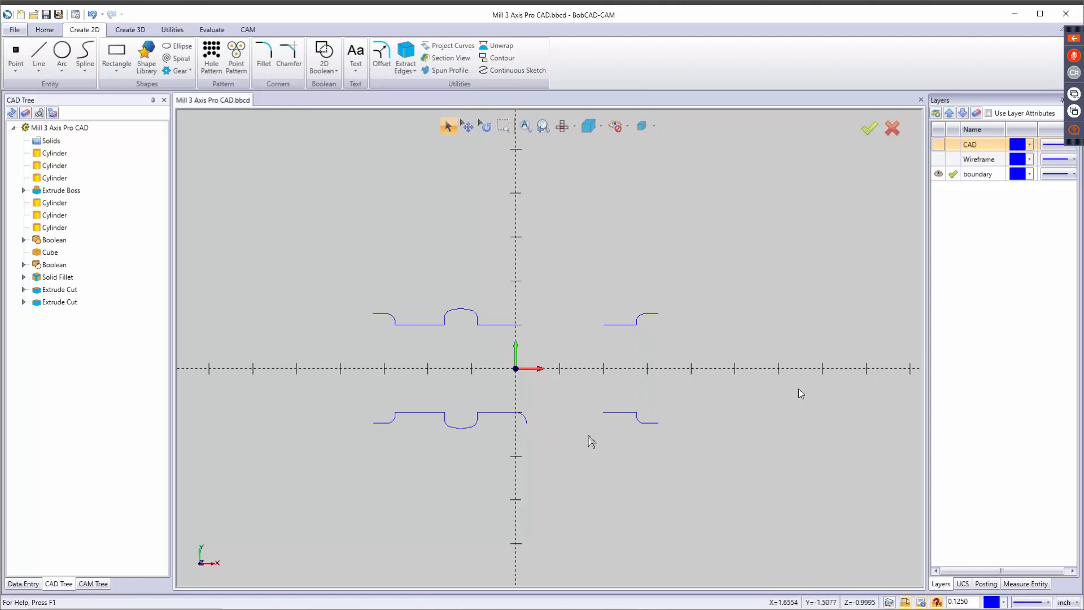
Draw a line closing the profile's -X end from X -3.25, Y 1.25 to X -3.25, Y -1.25 at Z 3.
{"action": "left_click", "coordinate": [38, 54]}
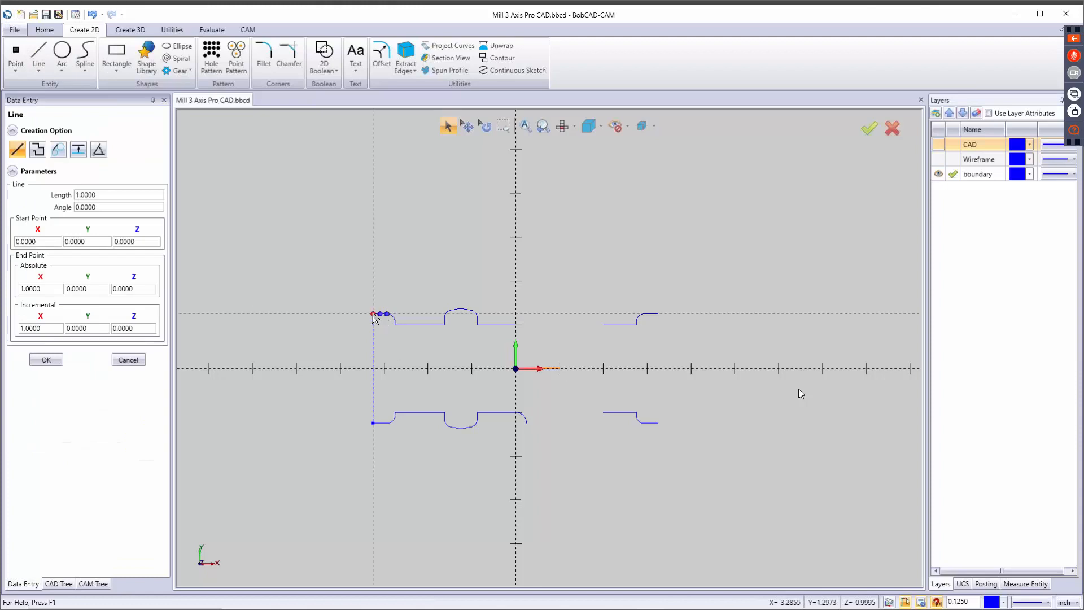
{"action": "left_click", "coordinate": [373, 313]}
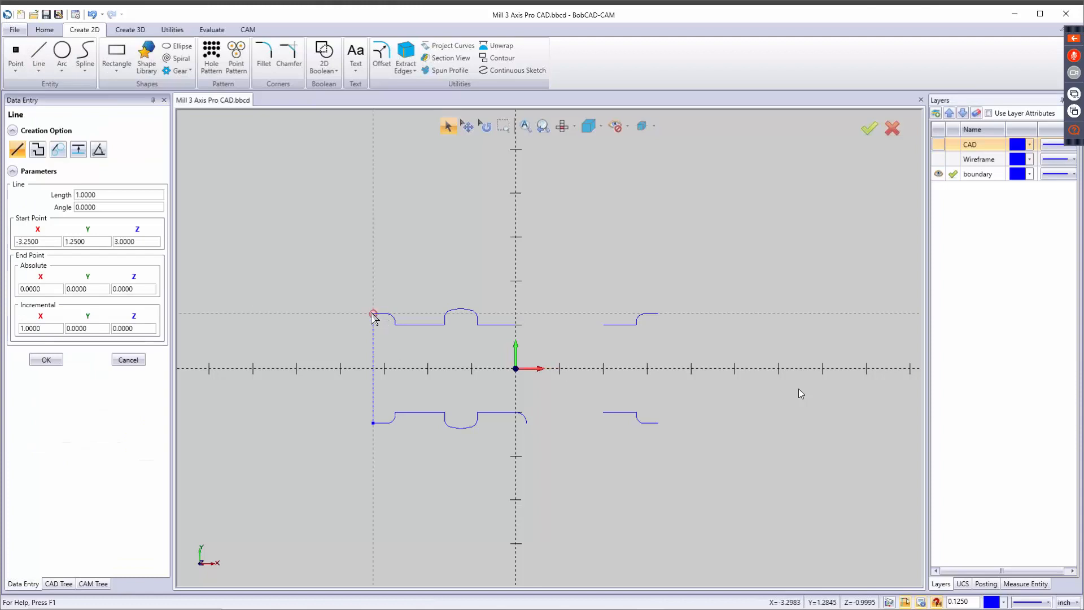
{"action": "left_click", "coordinate": [377, 425]}
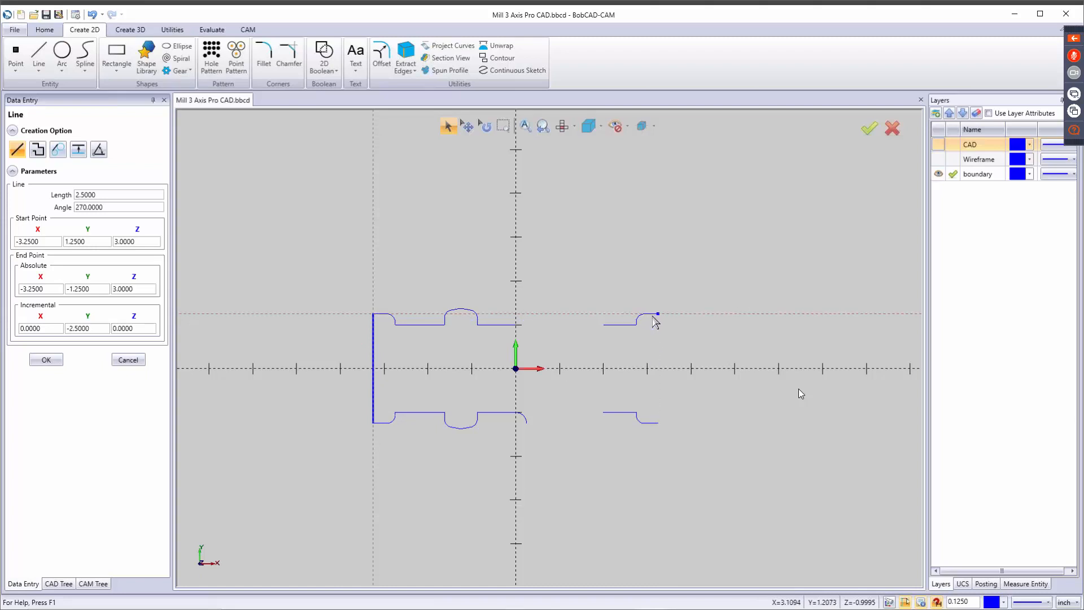
{"action": "left_click", "coordinate": [44, 362]}
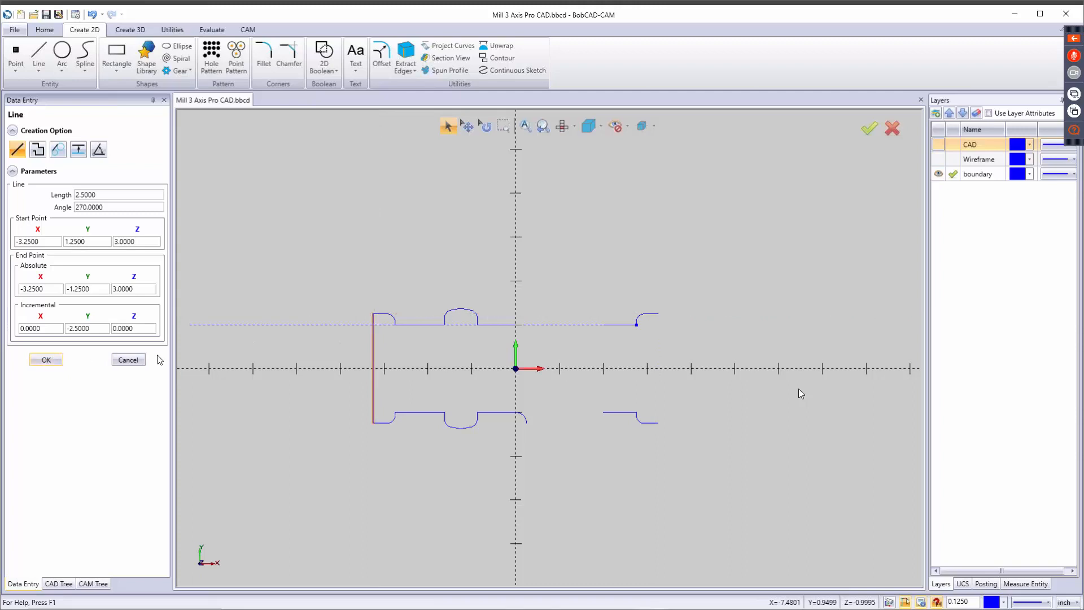
Draw a line closing the profile's +X end from X 3.25, Y 1.25 to X 3.25, Y -1.25, and delete the stray arc near the origin's -Y side.
{"action": "left_click", "coordinate": [657, 314]}
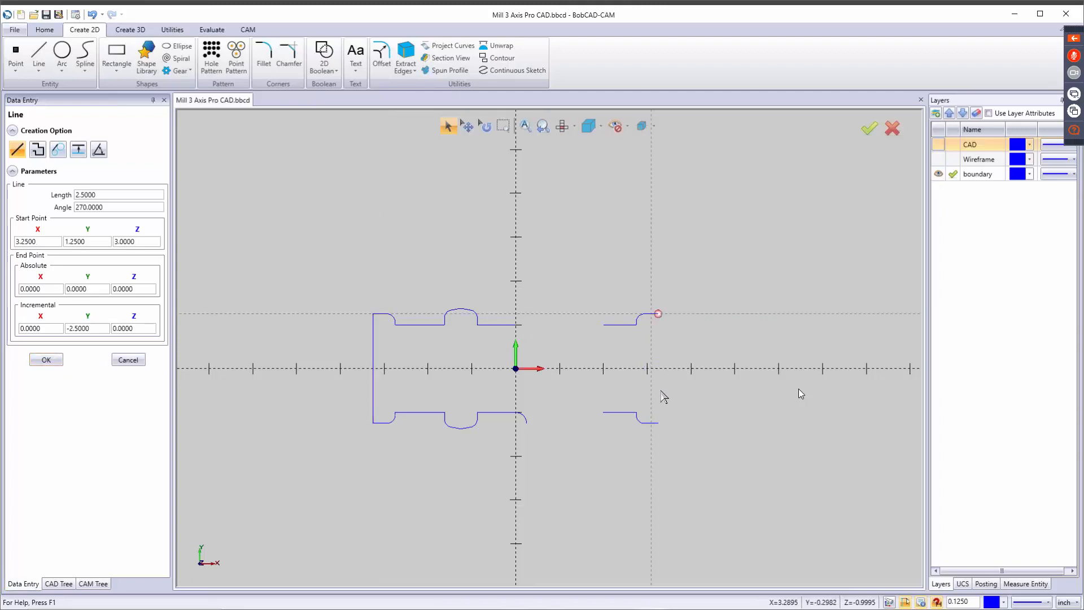
{"action": "left_click", "coordinate": [660, 425]}
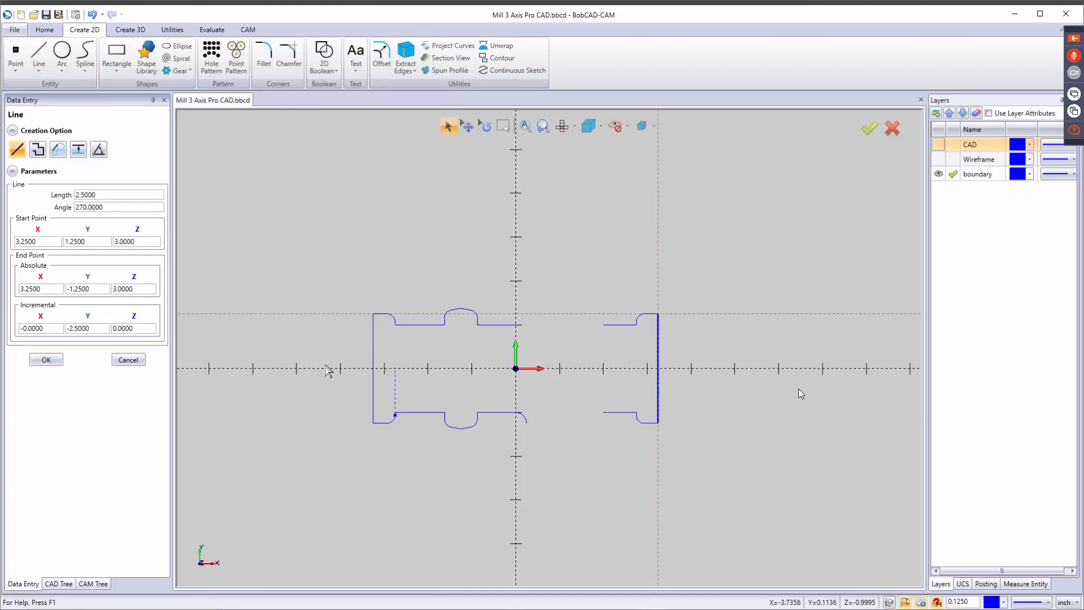
{"action": "left_click", "coordinate": [139, 365]}
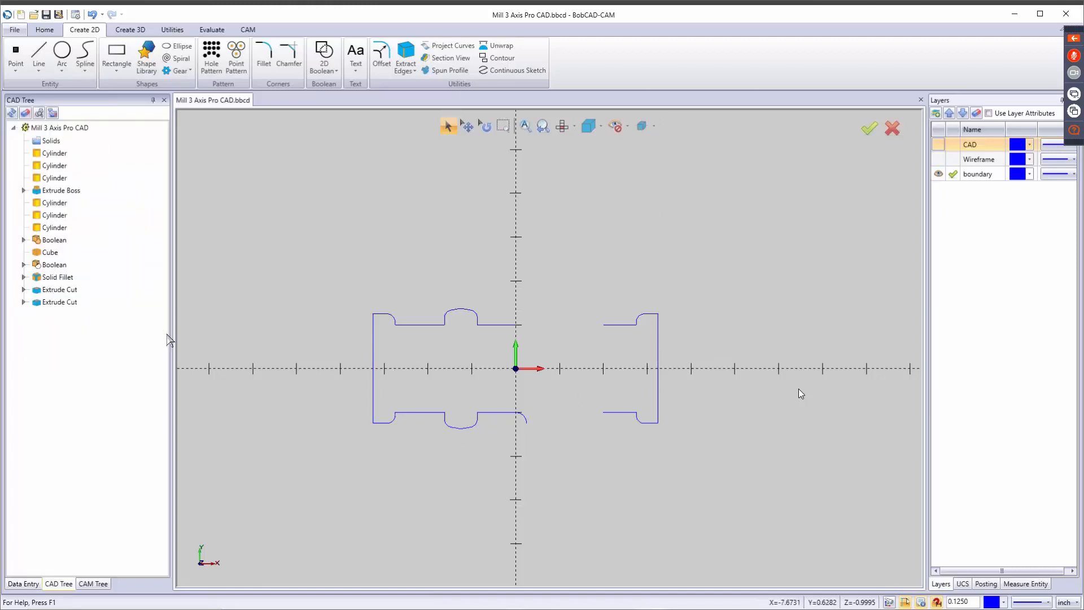
{"action": "left_click", "coordinate": [524, 419]}
Extend the straight profile lines across the middle gap on the +Y and -Y sides with Trim One Entity.
{"action": "left_click", "coordinate": [182, 32]}
{"action": "left_click", "coordinate": [165, 54]}
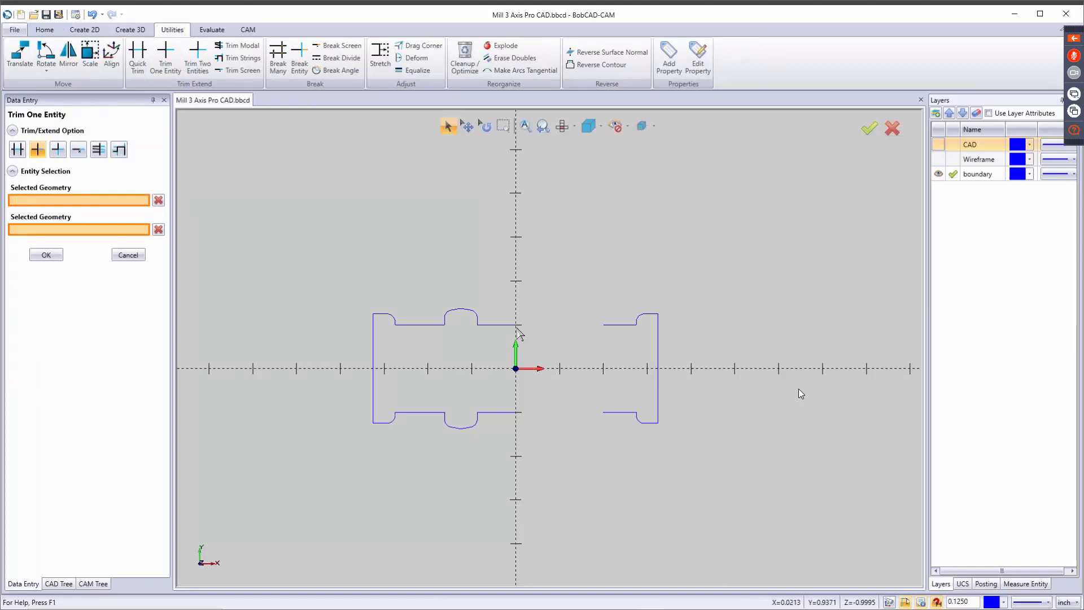
{"action": "scroll", "coordinate": [520, 327], "scroll_direction": "up", "scroll_amount": 3}
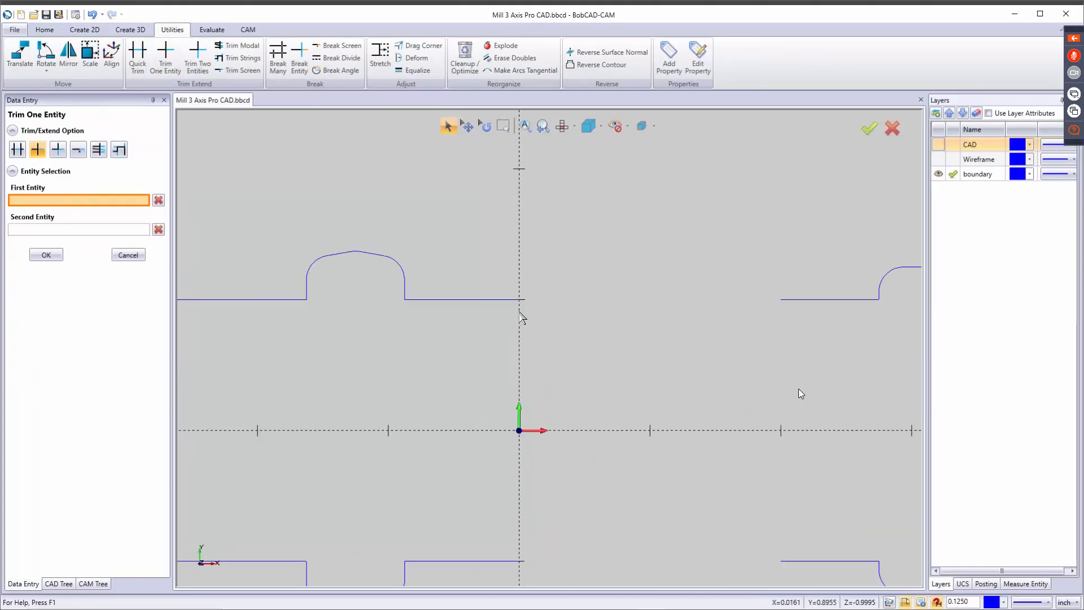
{"action": "left_click", "coordinate": [521, 308]}
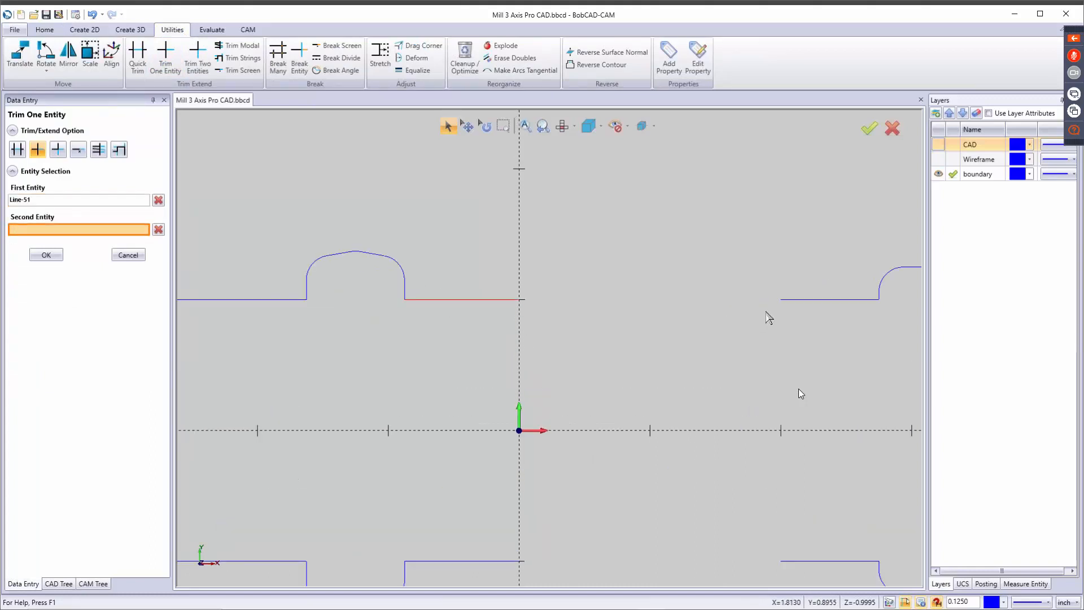
{"action": "left_click", "coordinate": [798, 302]}
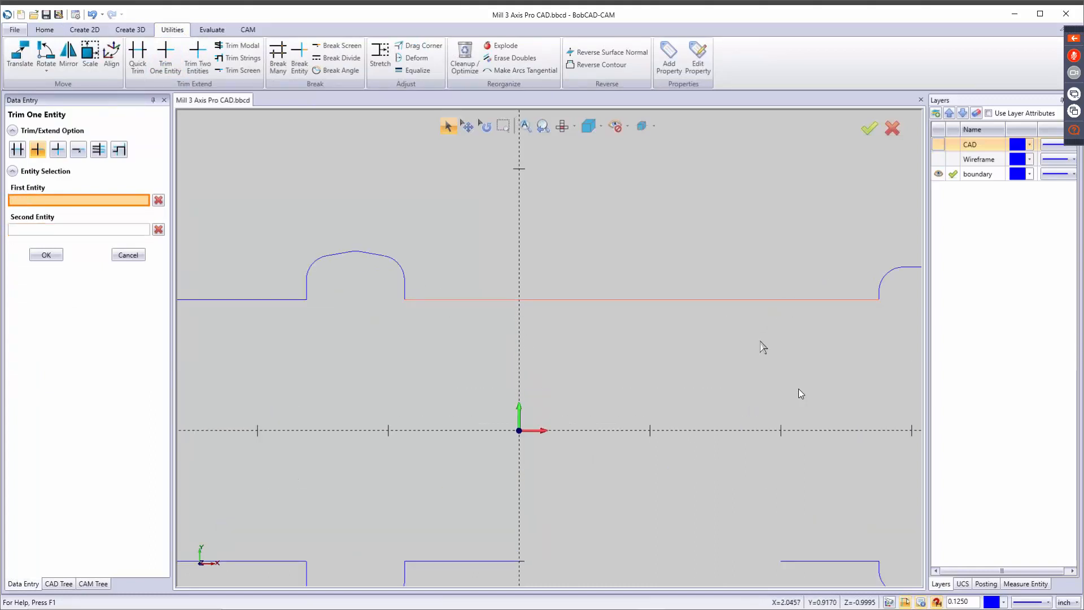
{"action": "left_click", "coordinate": [509, 562]}
{"action": "left_click", "coordinate": [806, 562]}
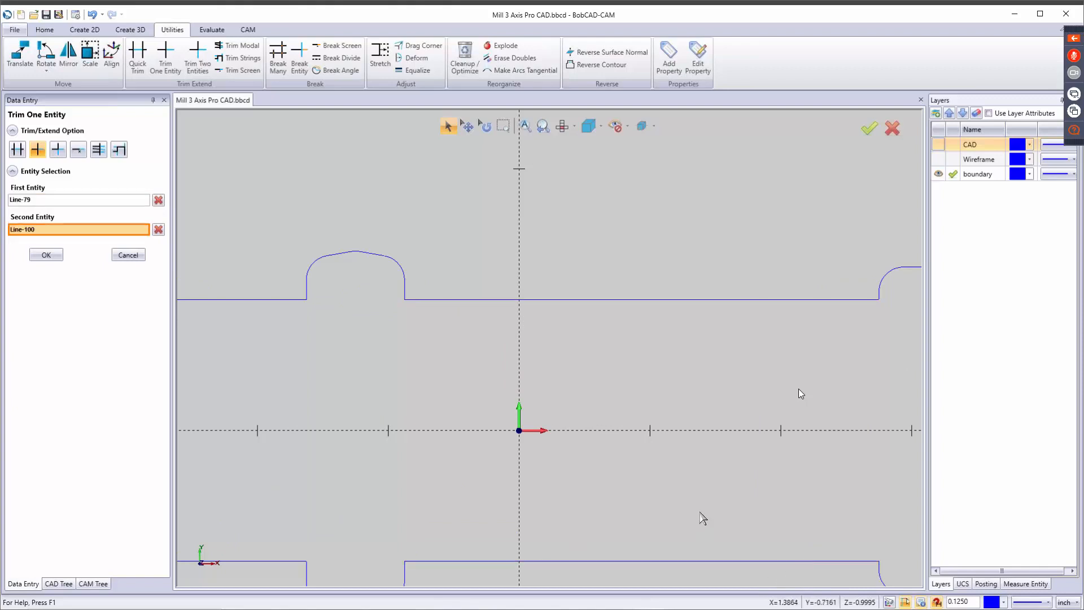
{"action": "scroll", "coordinate": [697, 499], "scroll_direction": "down", "scroll_amount": 3}
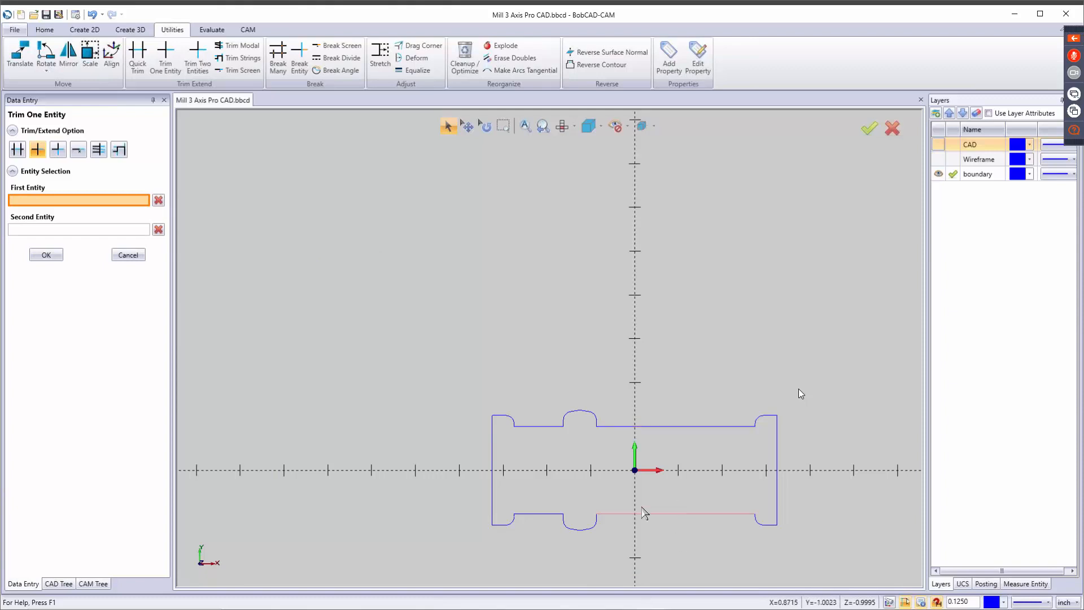
{"action": "left_click", "coordinate": [120, 250]}
Run Cleanup / Optimize on the entire closed boundary profile, and repeat it on the same geometry.
{"action": "left_click", "coordinate": [457, 63]}
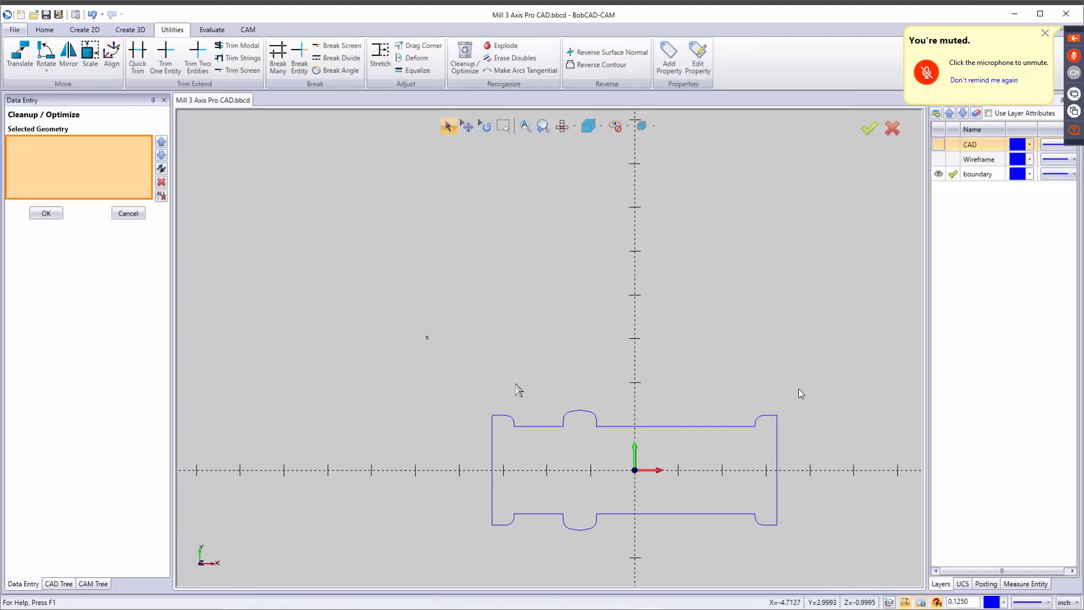
{"action": "left_click_drag", "start_coordinate": [518, 390], "coordinate": [830, 576]}
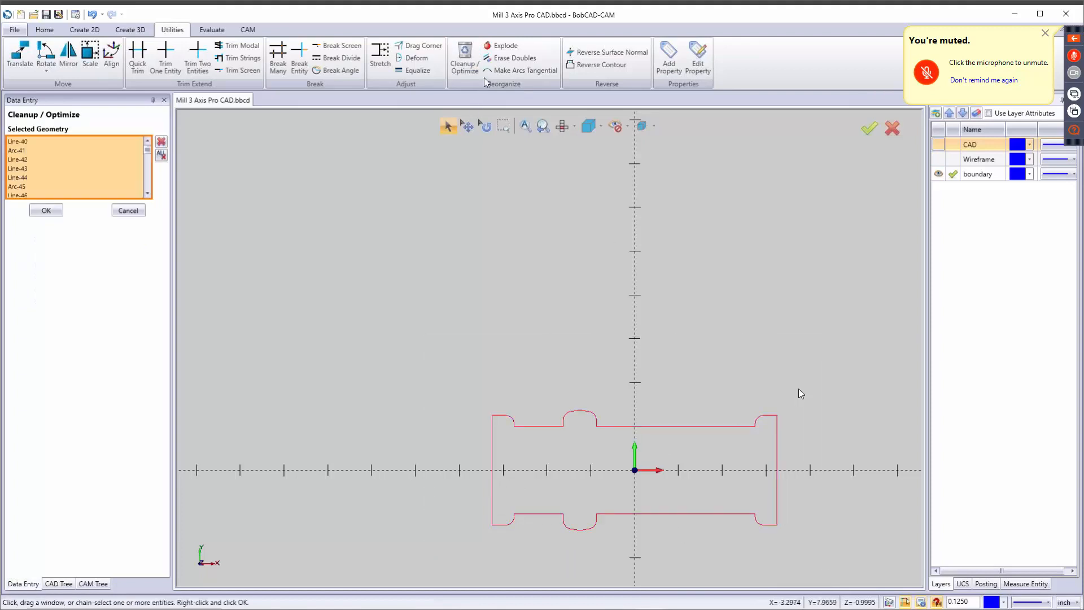
{"action": "right_click", "coordinate": [511, 277]}
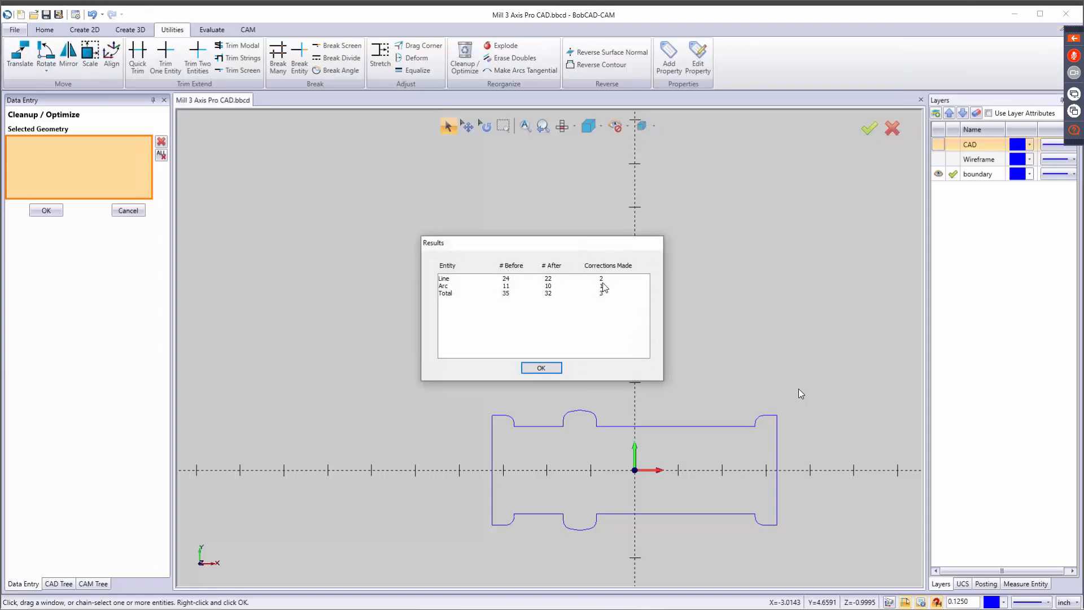
{"action": "left_click", "coordinate": [541, 368]}
{"action": "left_click_drag", "start_coordinate": [430, 362], "coordinate": [841, 520]}
{"action": "left_click", "coordinate": [870, 128]}
{"action": "left_click", "coordinate": [555, 369]}
Show the CAD layer and fit the part and boundary in an isometric view.
{"action": "left_click", "coordinate": [938, 145]}
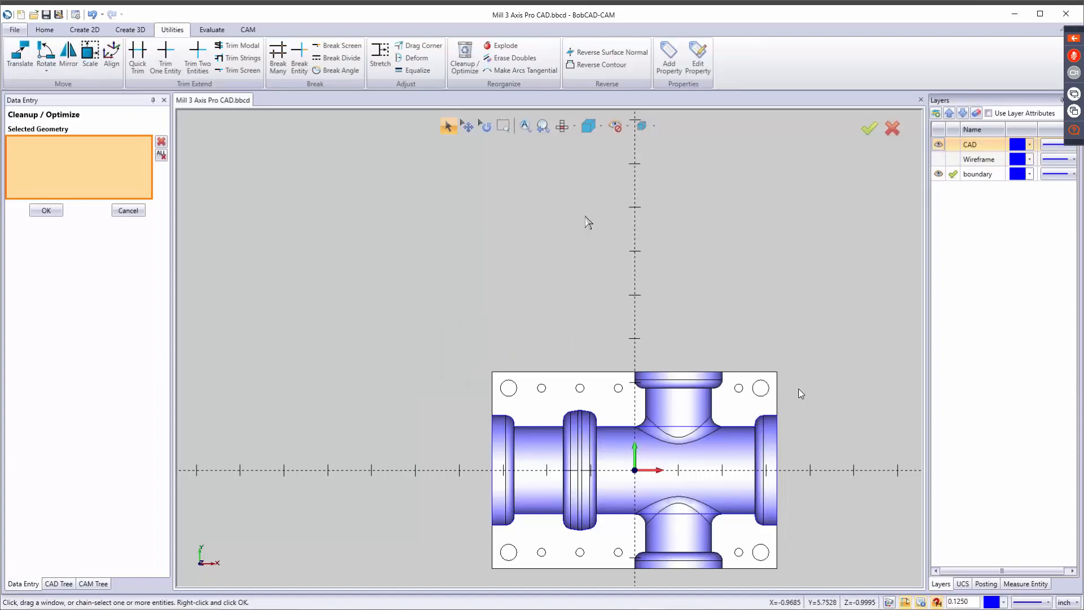
{"action": "key", "text": "Home"}
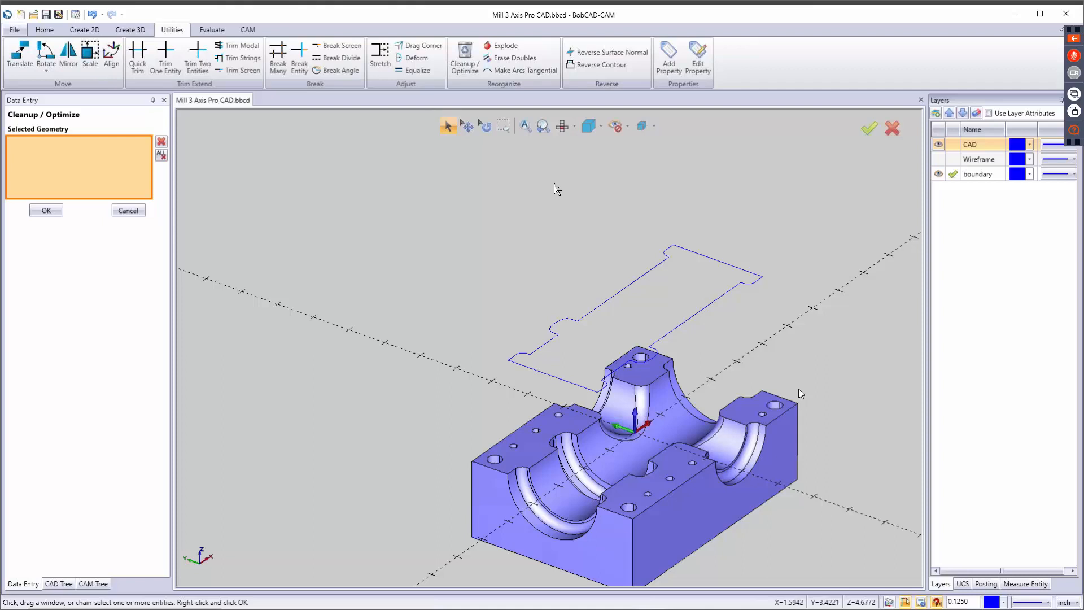
{"action": "key", "text": "ctrl+f"}
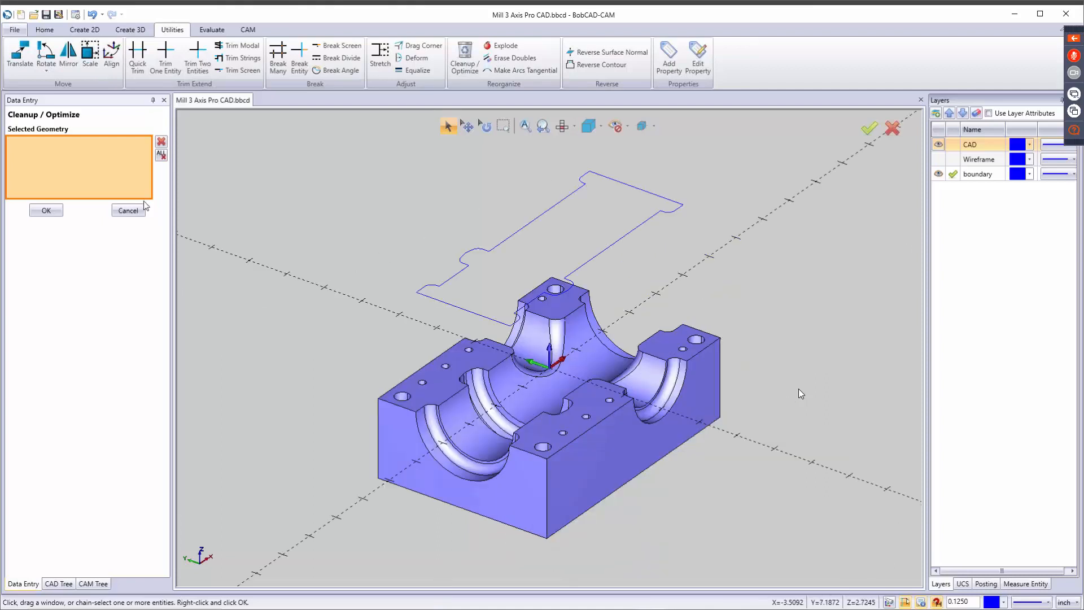
{"action": "left_click", "coordinate": [118, 212]}
Start a new milling job on the BC_3x_Mill machine with the System Default template, continuing to stock definition without selecting workpiece geometry.
{"action": "left_click", "coordinate": [93, 583]}
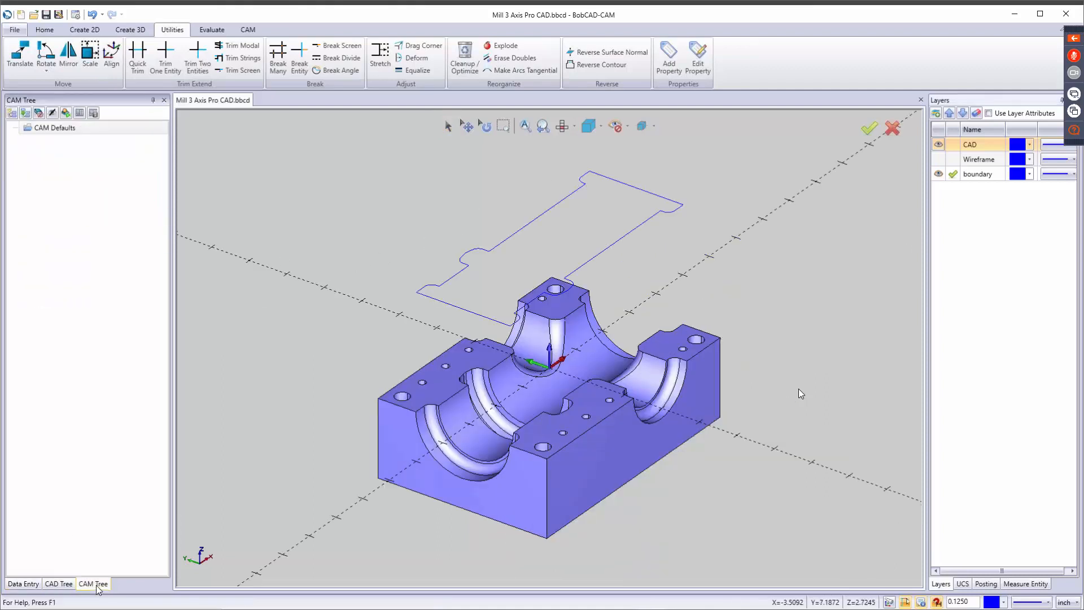
{"action": "left_click", "coordinate": [248, 30]}
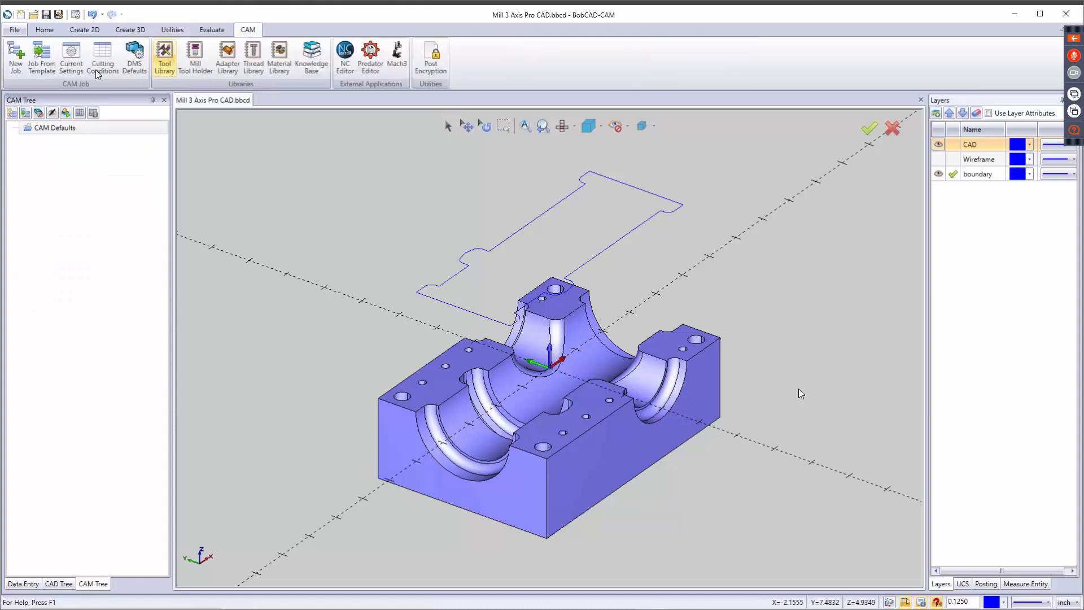
{"action": "left_click", "coordinate": [16, 64]}
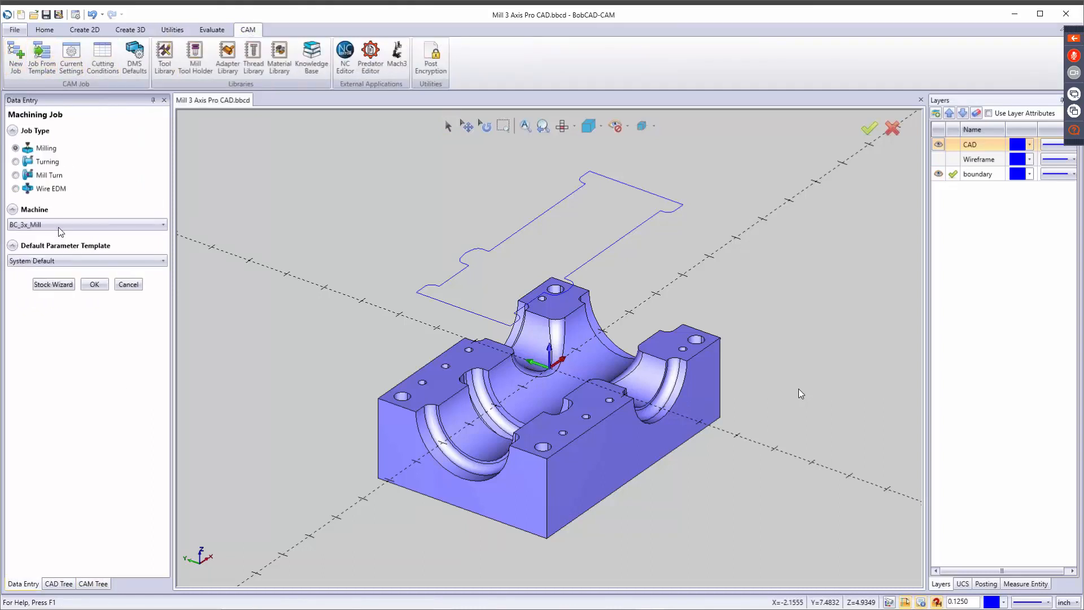
{"action": "left_click", "coordinate": [55, 284]}
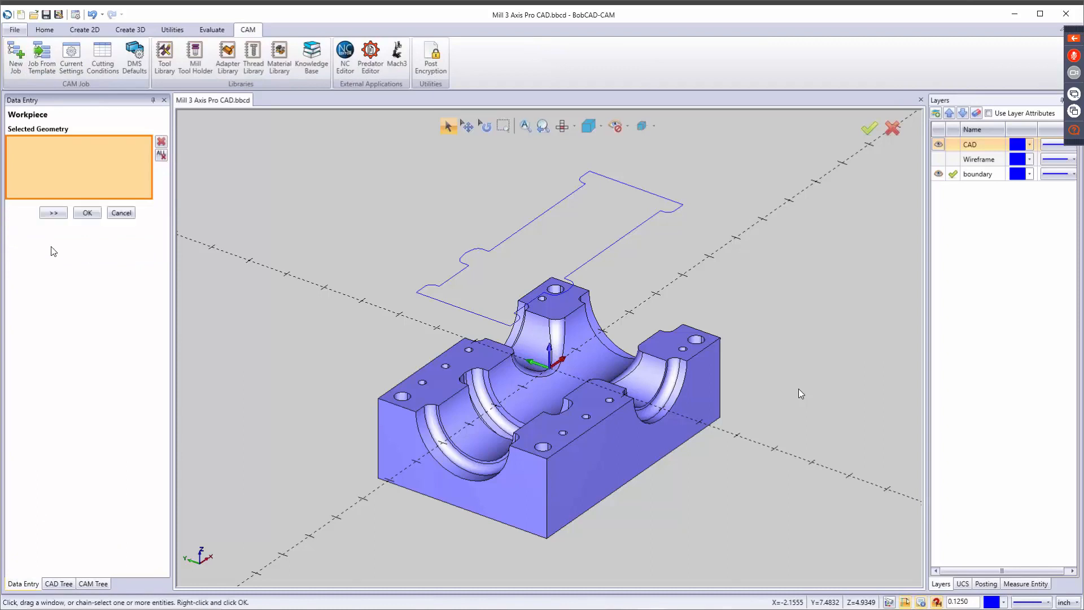
{"action": "left_click", "coordinate": [54, 213]}
{"action": "left_click", "coordinate": [54, 212]}
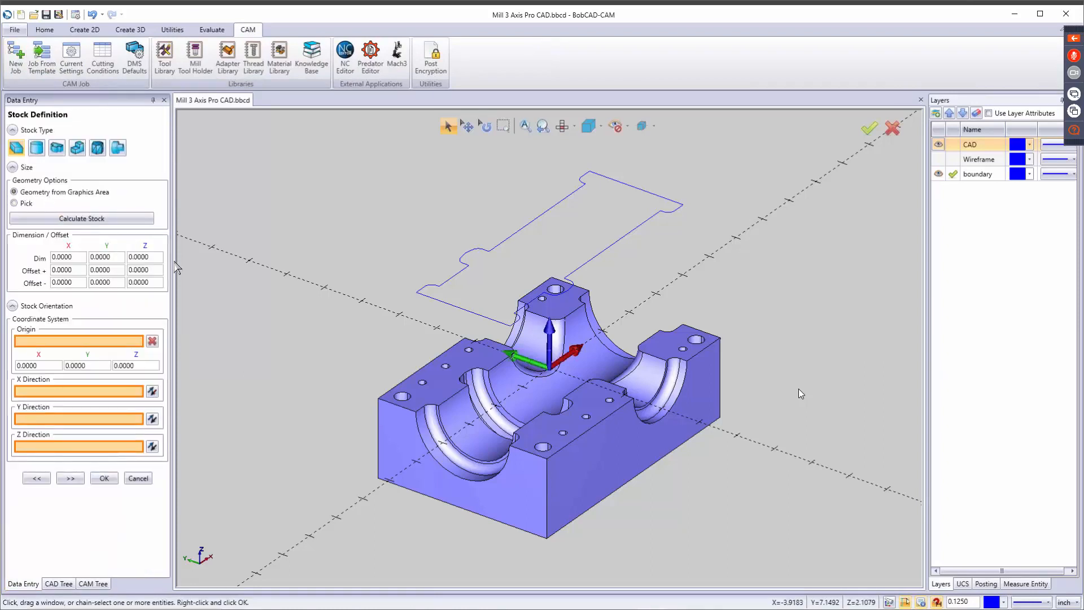
Calculate block stock from the graphics area geometry with zero offsets, and accept the default machine setup.
{"action": "left_click", "coordinate": [63, 220]}
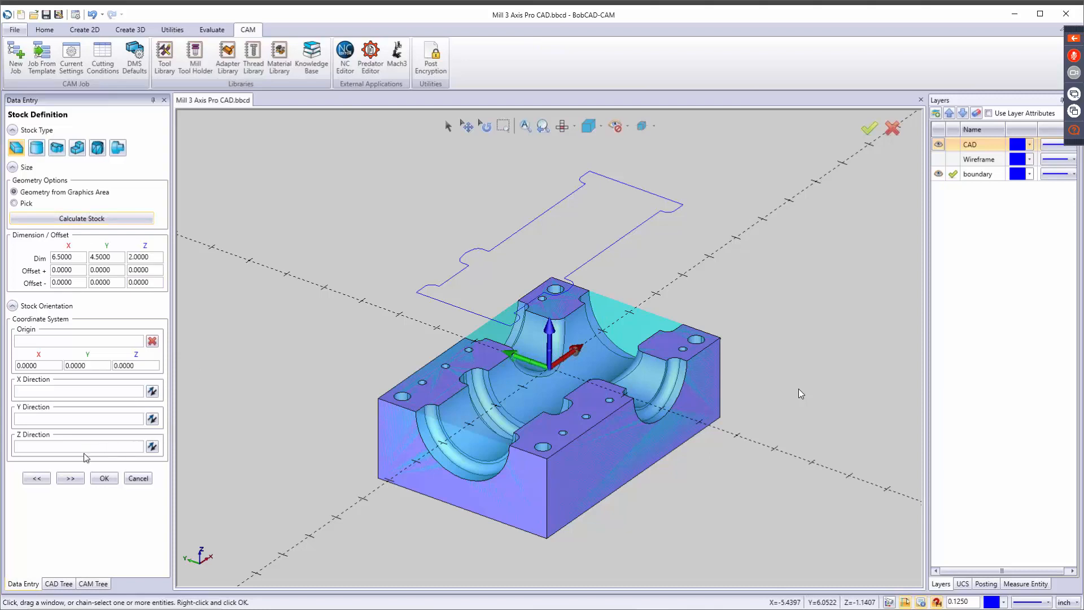
{"action": "left_click", "coordinate": [70, 479]}
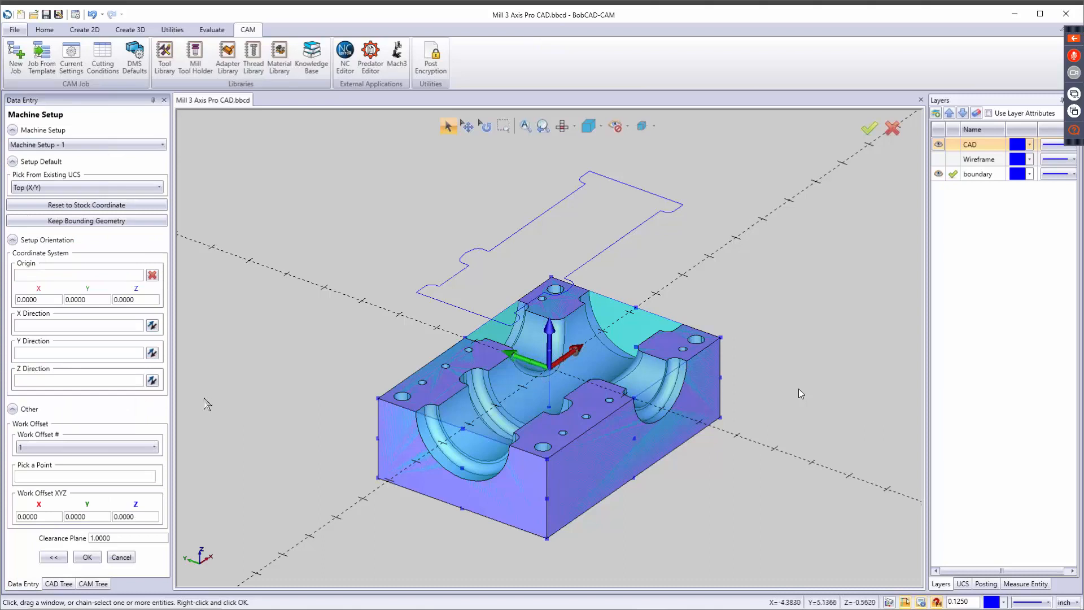
{"action": "left_click", "coordinate": [85, 558]}
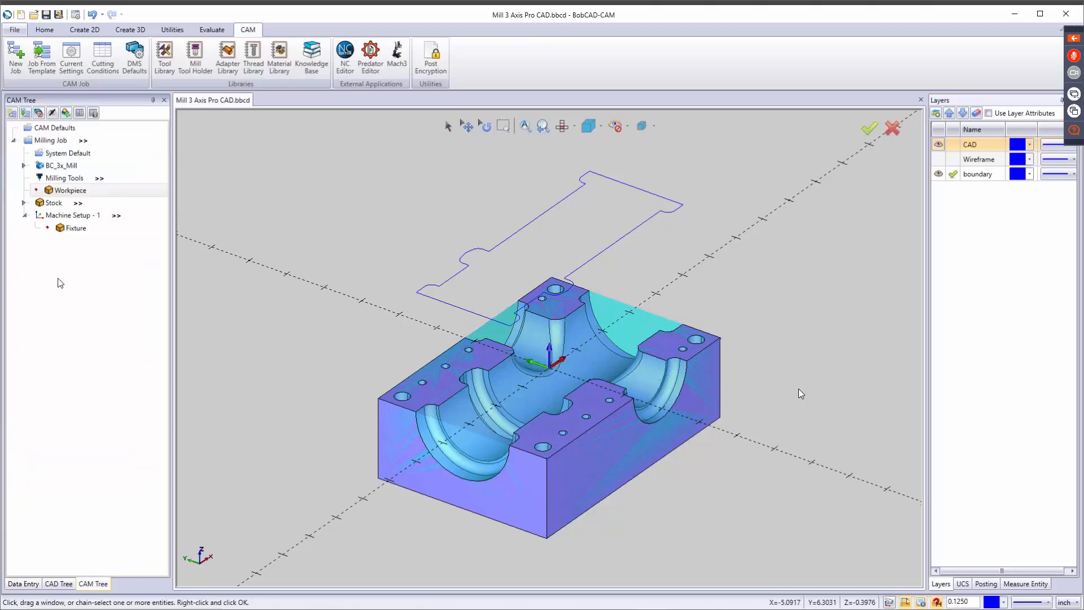
Add a Mill 3 Axis feature to Machine Setup - 1 and select all the part's faces as its geometry.
{"action": "left_click", "coordinate": [85, 215]}
{"action": "right_click", "coordinate": [85, 217]}
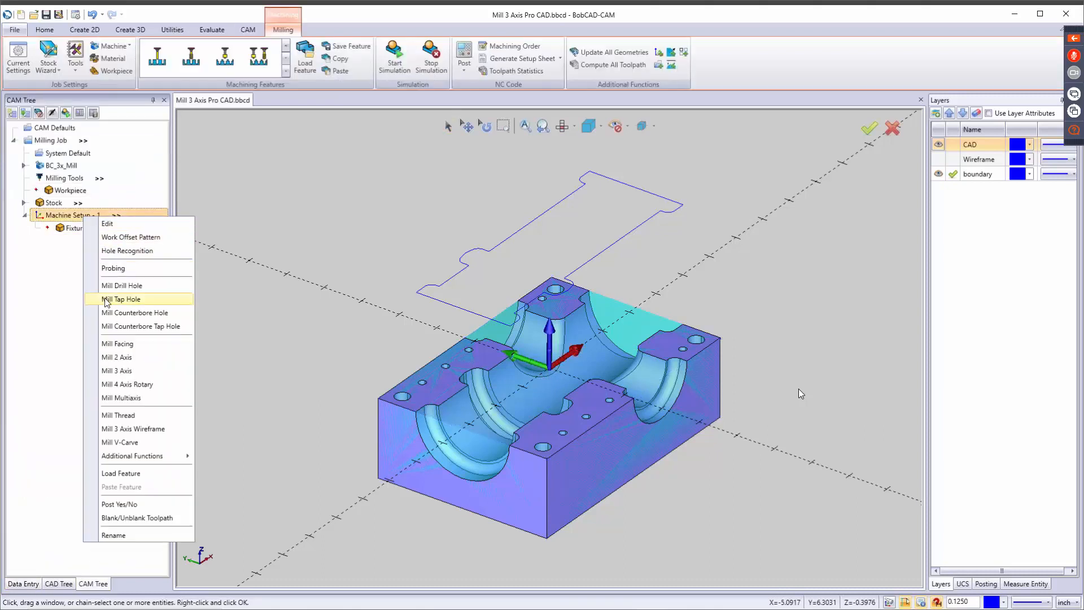
{"action": "left_click", "coordinate": [111, 371]}
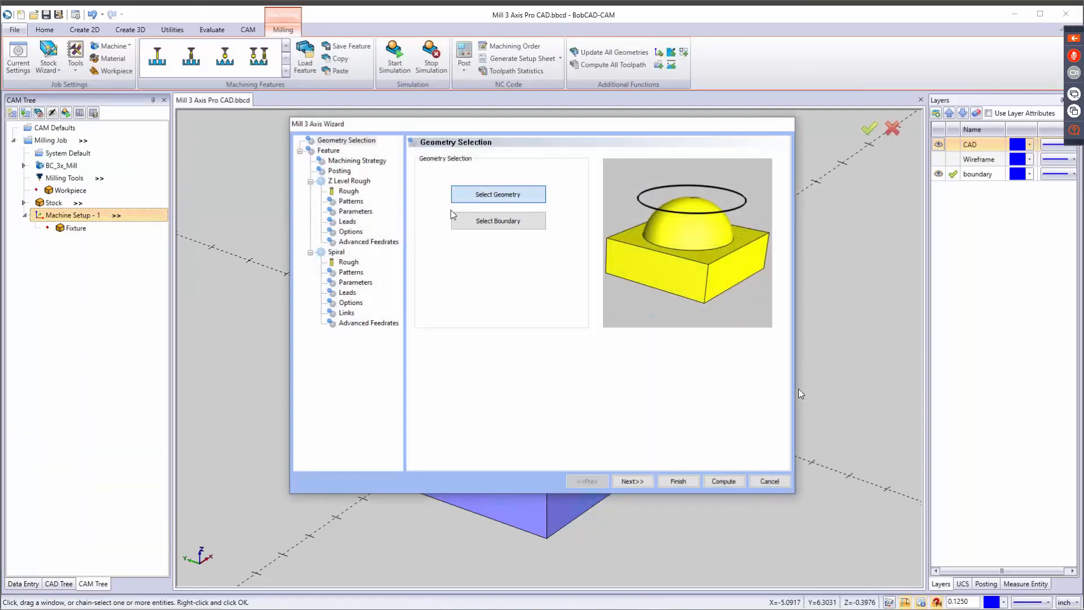
{"action": "left_click", "coordinate": [478, 192]}
{"action": "left_click_drag", "start_coordinate": [520, 162], "coordinate": [880, 573]}
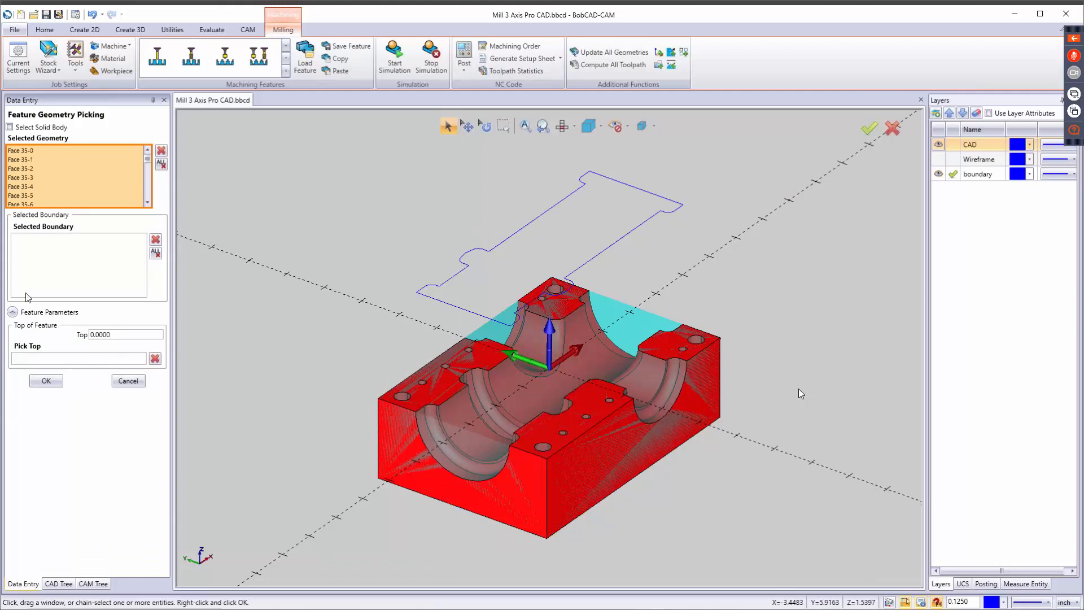
Assign the closed profile above the part as the Mill 3 Axis feature's boundary and confirm the geometry selection.
{"action": "left_click", "coordinate": [66, 271]}
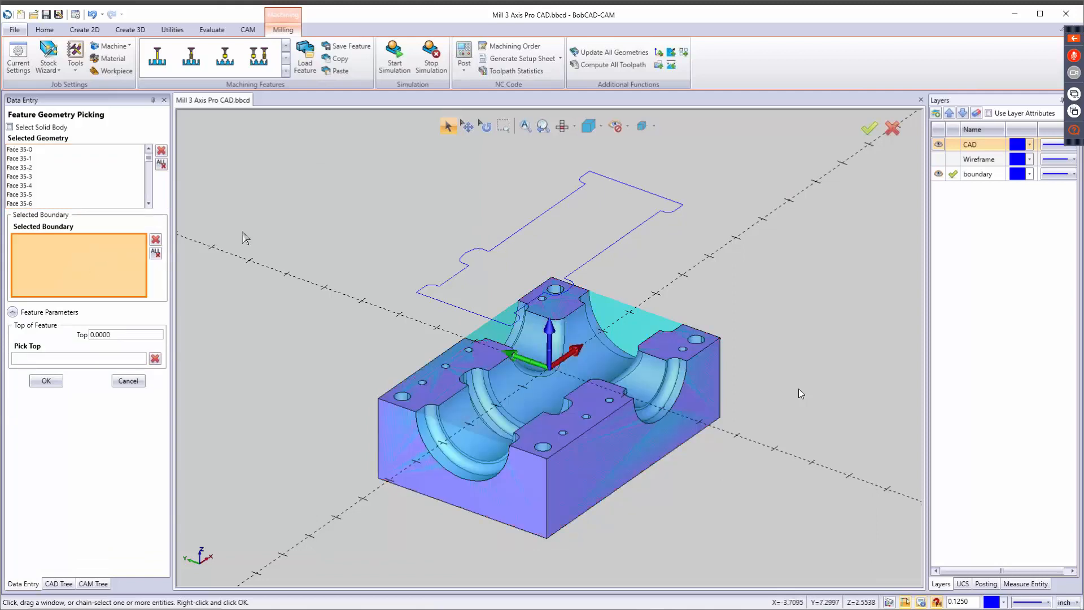
{"action": "left_click", "coordinate": [516, 240]}
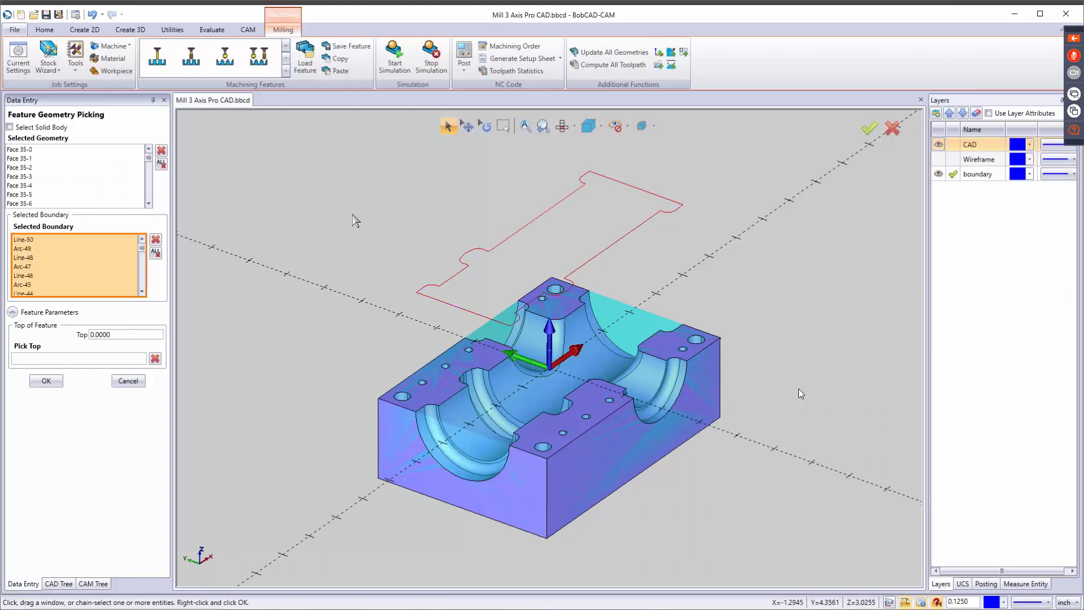
{"action": "left_click", "coordinate": [46, 381]}
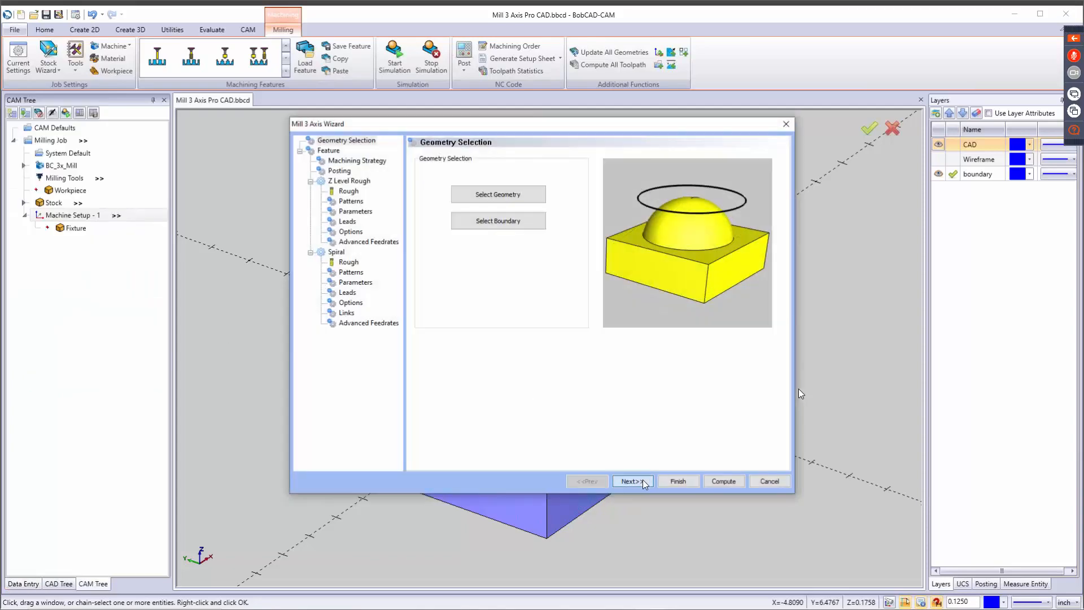
Set the feature's machining strategy to Advanced Rough in the Mill 3 Axis Wizard.
{"action": "left_click", "coordinate": [642, 480]}
{"action": "left_click", "coordinate": [635, 480]}
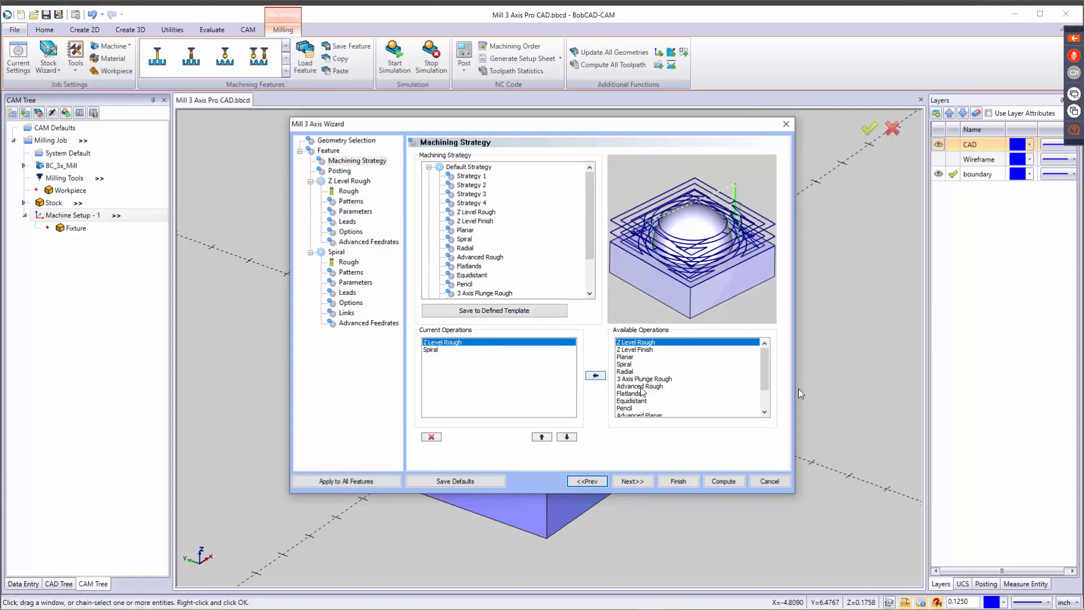
{"action": "left_click", "coordinate": [641, 387]}
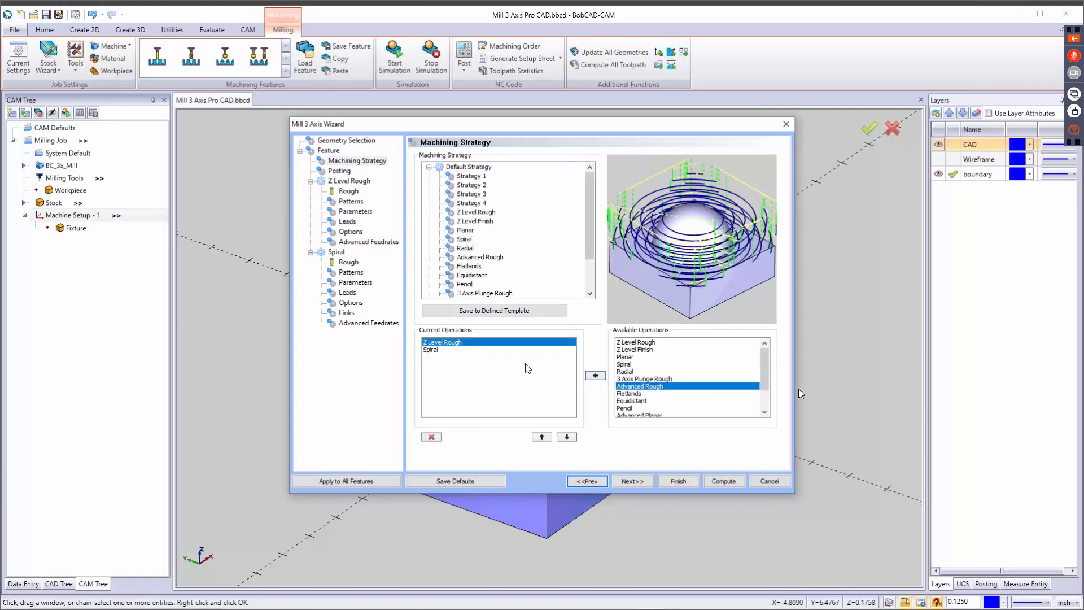
{"action": "left_click", "coordinate": [466, 258]}
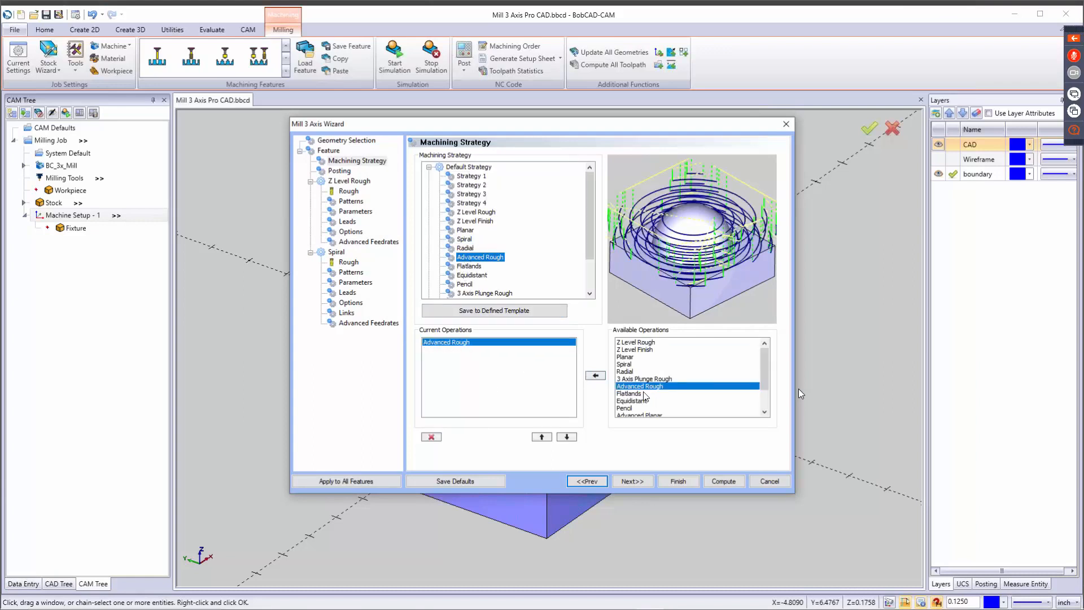
Add the Advanced Planar and Advanced Z Level Finish operations after Advanced Rough and proceed to the posting settings.
{"action": "scroll", "coordinate": [642, 383], "scroll_direction": "down", "scroll_amount": 2}
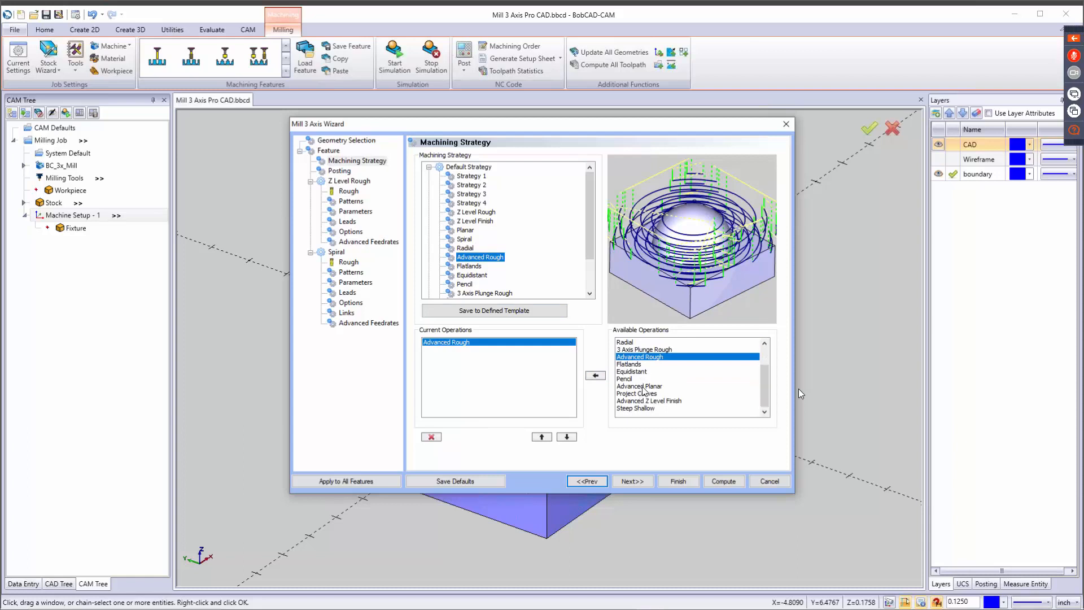
{"action": "left_click", "coordinate": [642, 386]}
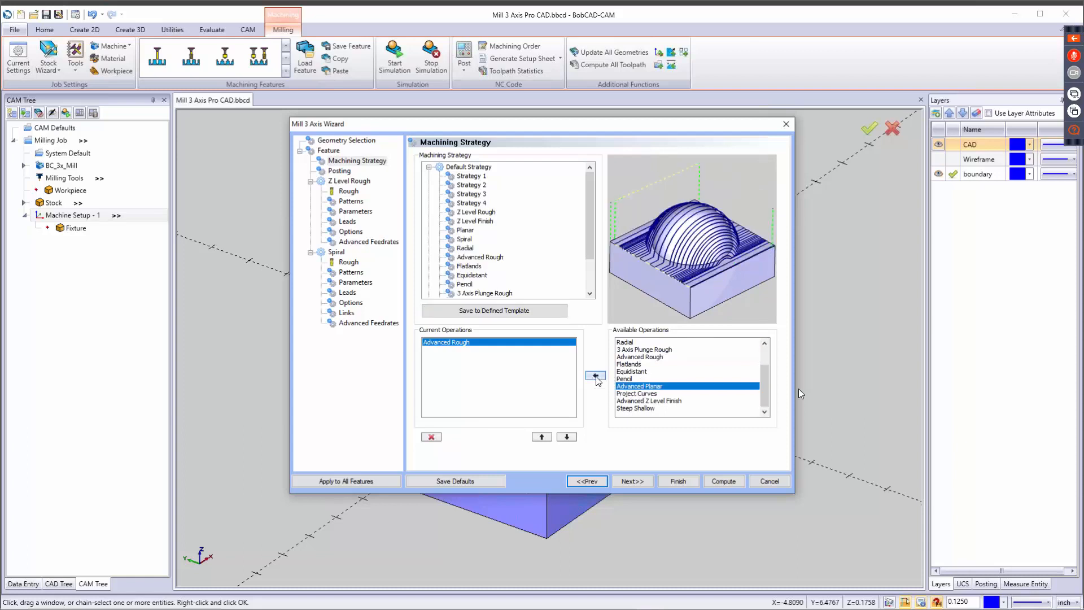
{"action": "left_click", "coordinate": [595, 377]}
{"action": "left_click", "coordinate": [638, 401]}
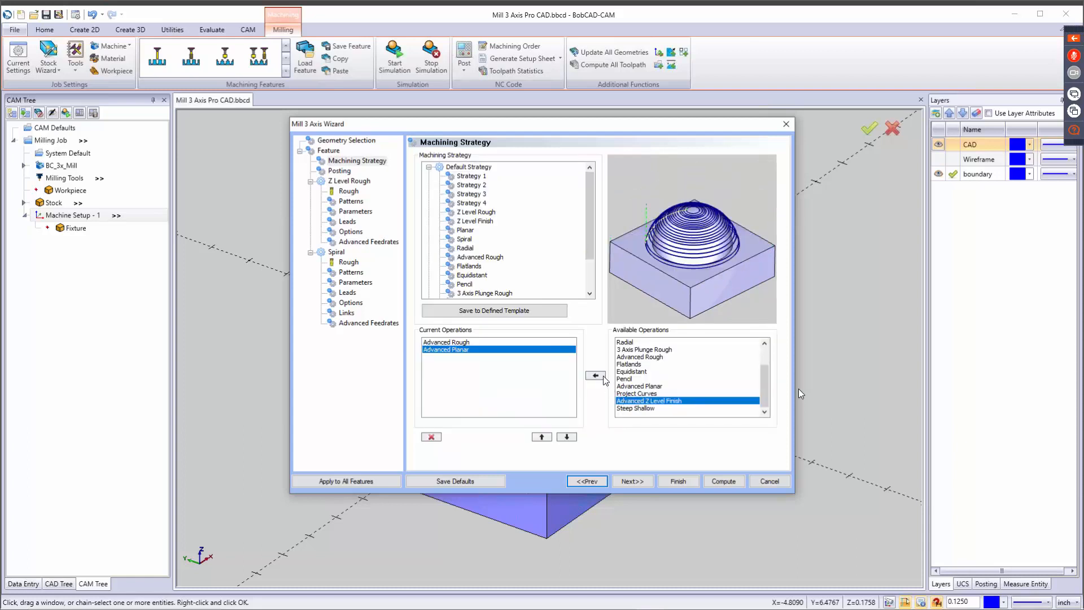
{"action": "left_click", "coordinate": [597, 376]}
{"action": "left_click", "coordinate": [633, 480]}
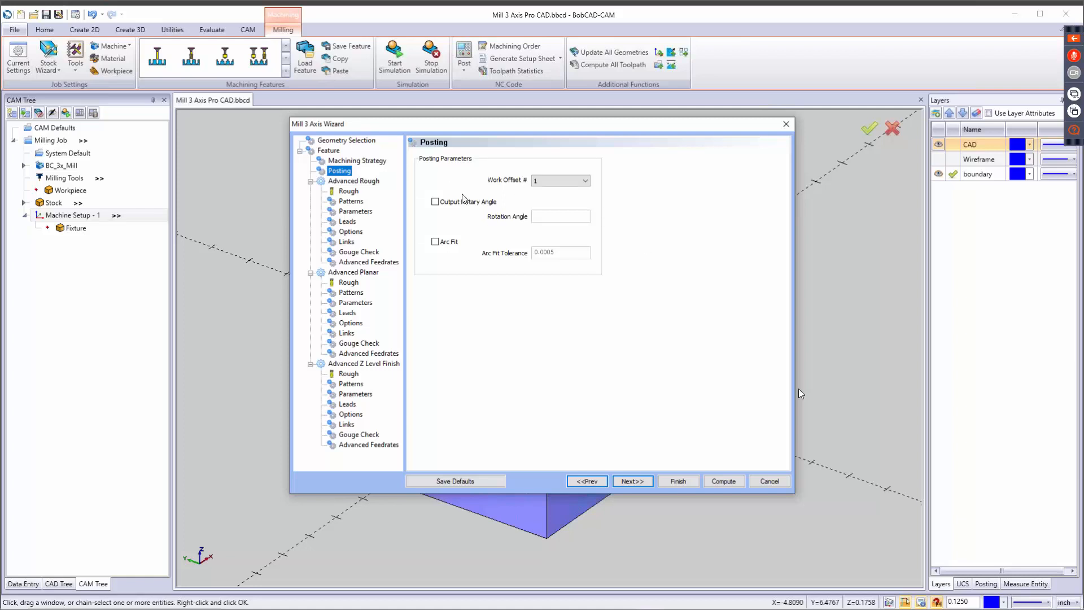
Assign the 3/8 FLAT ENDMILL - STANDARD from the tool library to the Advanced Rough operation and continue to its cut patterns.
{"action": "left_click", "coordinate": [632, 481]}
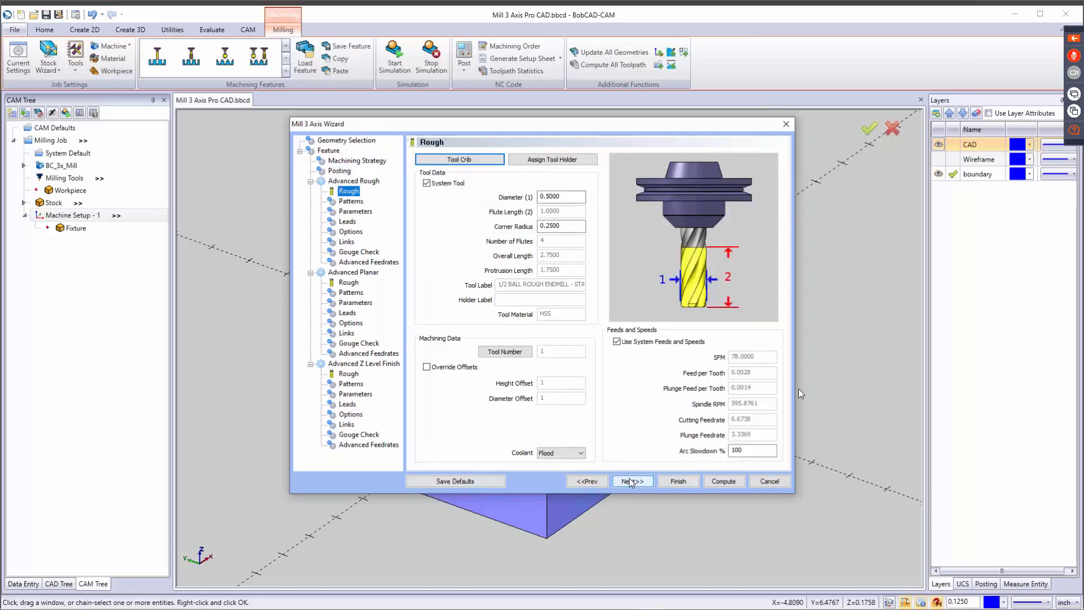
{"action": "left_click", "coordinate": [481, 160]}
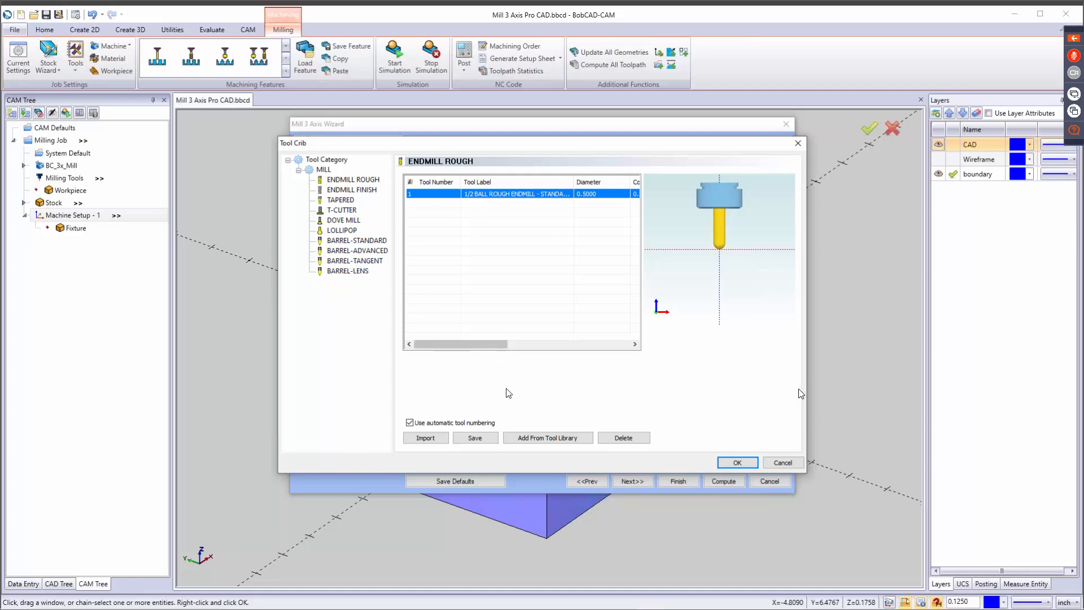
{"action": "left_click", "coordinate": [540, 442]}
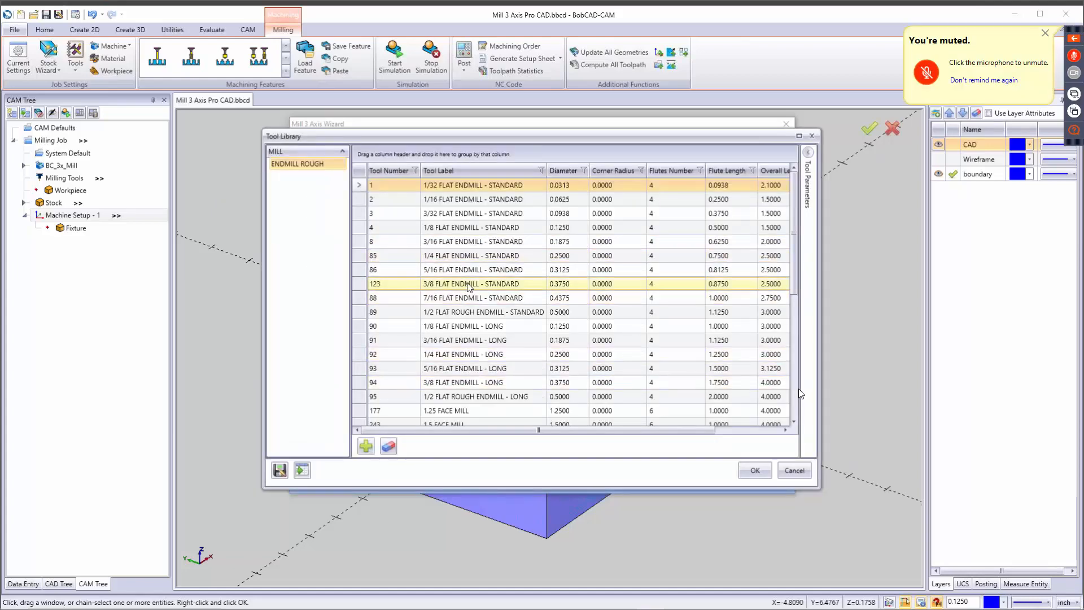
{"action": "left_click", "coordinate": [536, 284]}
{"action": "left_click", "coordinate": [753, 471]}
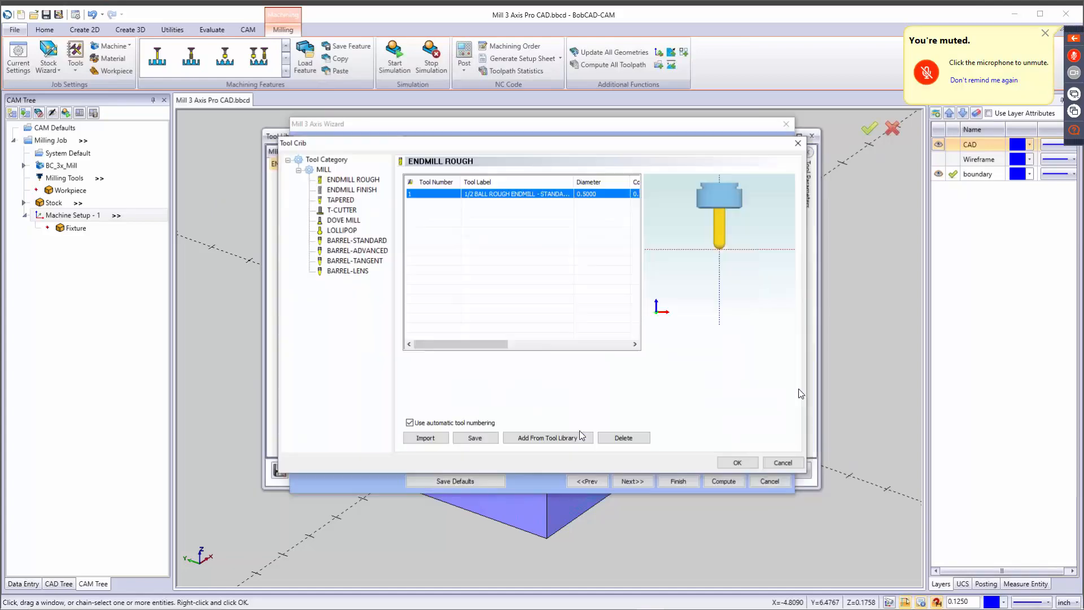
{"action": "left_click", "coordinate": [736, 460]}
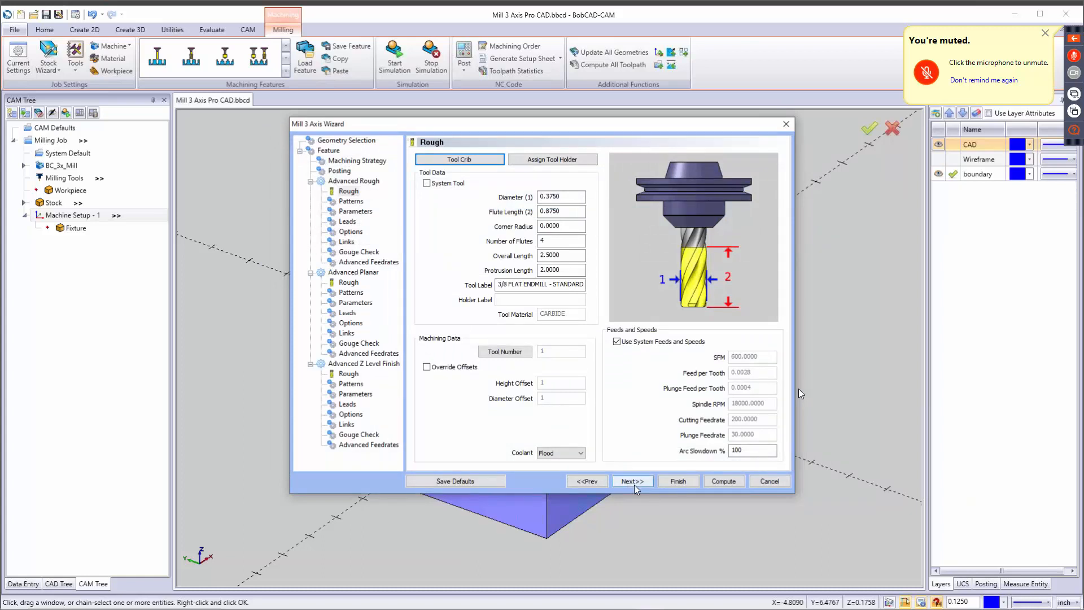
{"action": "left_click", "coordinate": [633, 482]}
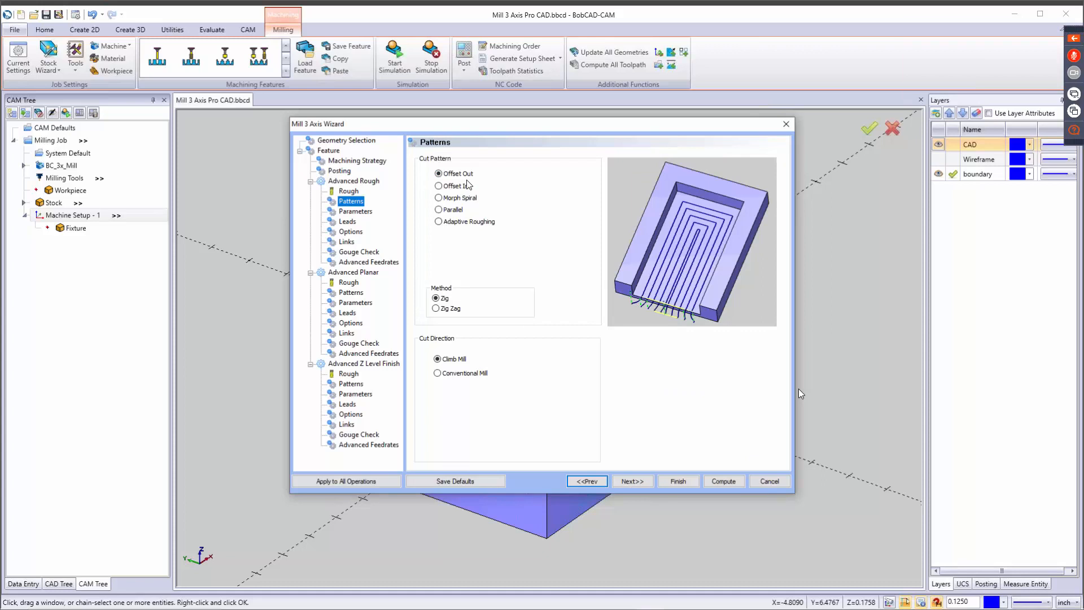
Try the Offset In, Morph Spiral, Parallel and Adaptive Roughing cut patterns for Advanced Rough.
{"action": "left_click", "coordinate": [455, 176]}
{"action": "left_click", "coordinate": [453, 188]}
{"action": "left_click", "coordinate": [455, 198]}
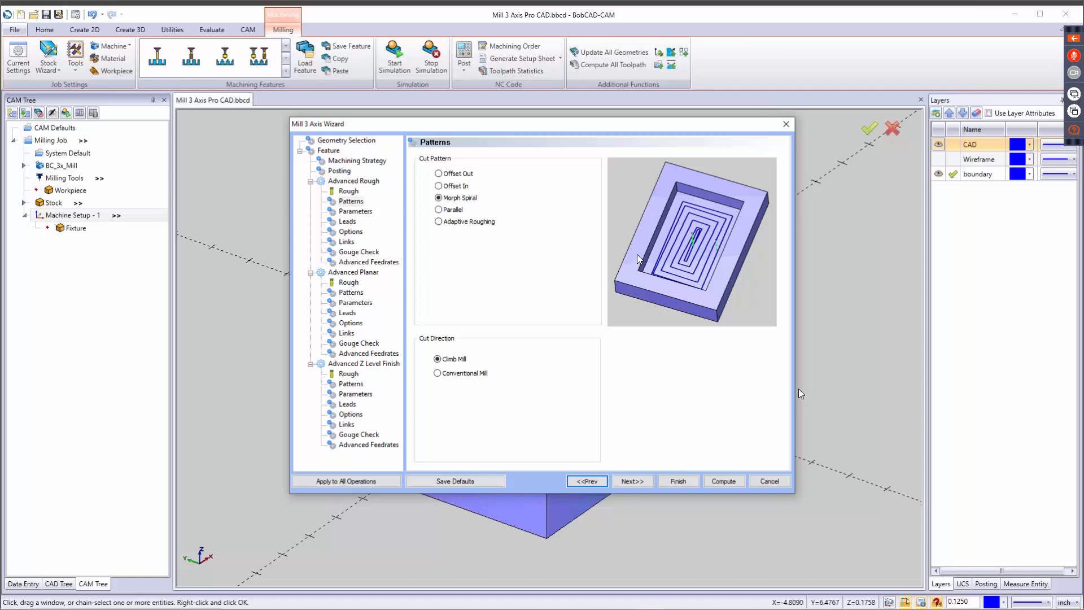
{"action": "left_click", "coordinate": [443, 210]}
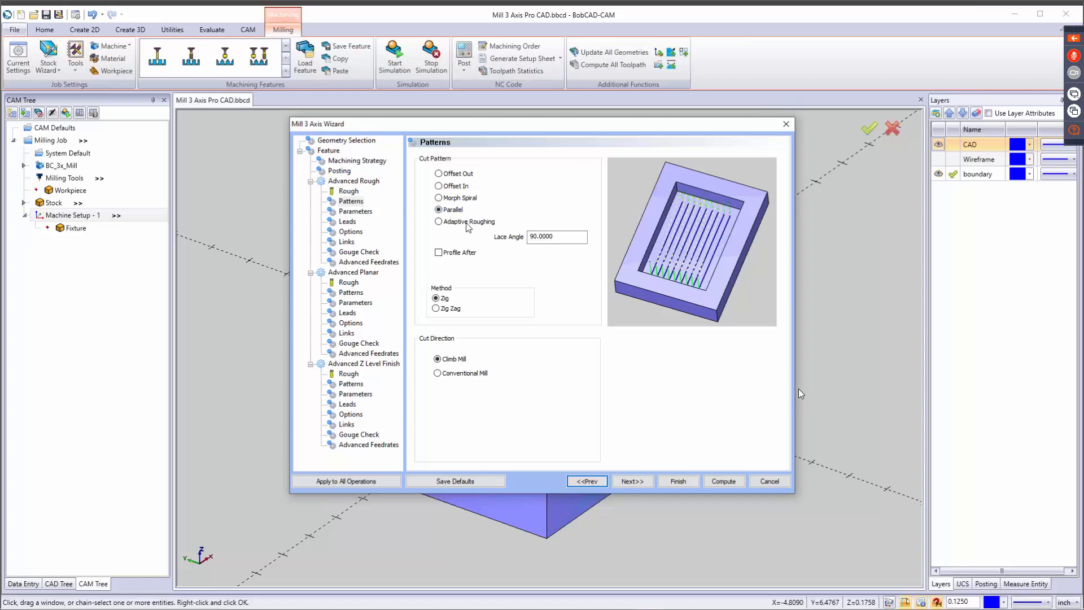
{"action": "left_click", "coordinate": [452, 223]}
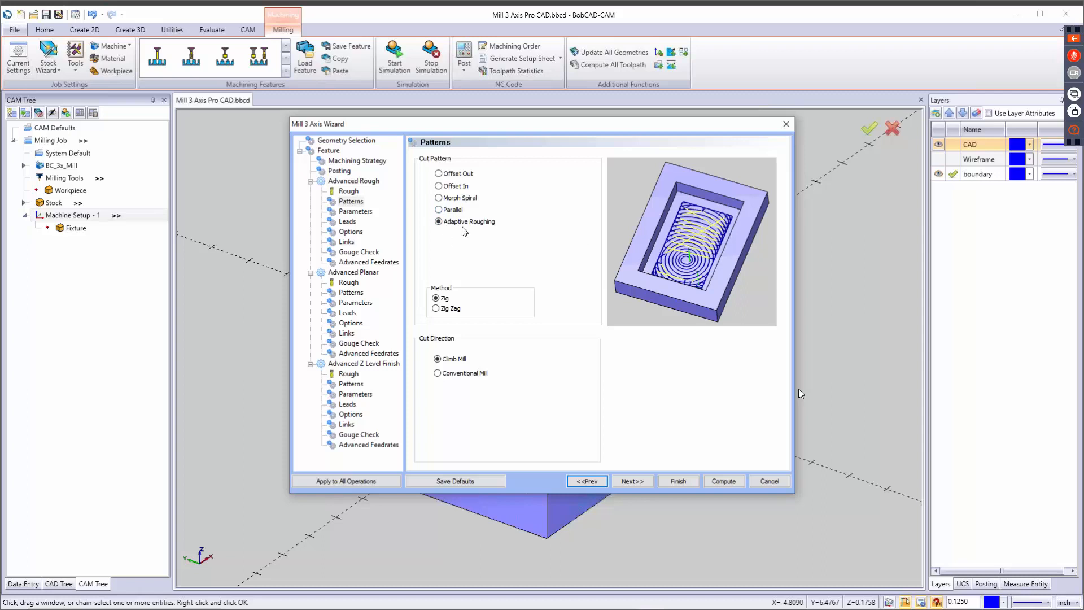
Set the Advanced Rough cut pattern to Parallel with a lace angle of 0 and the Zig Zag method, and continue to the parameters.
{"action": "left_click", "coordinate": [440, 210]}
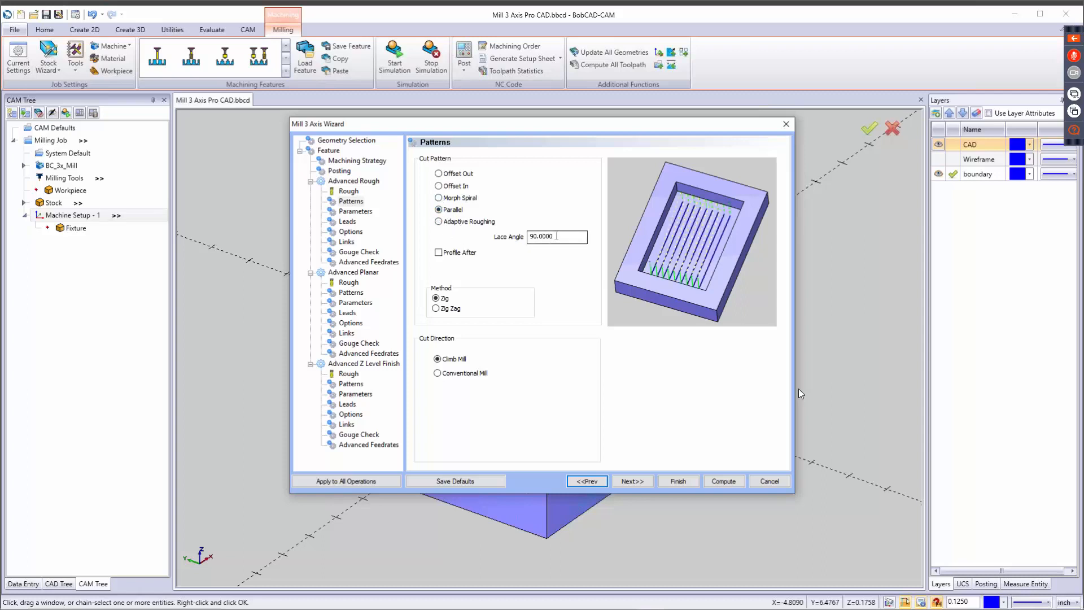
{"action": "type", "text": "0"}
{"action": "key", "text": "Tab"}
{"action": "left_click", "coordinate": [438, 308]}
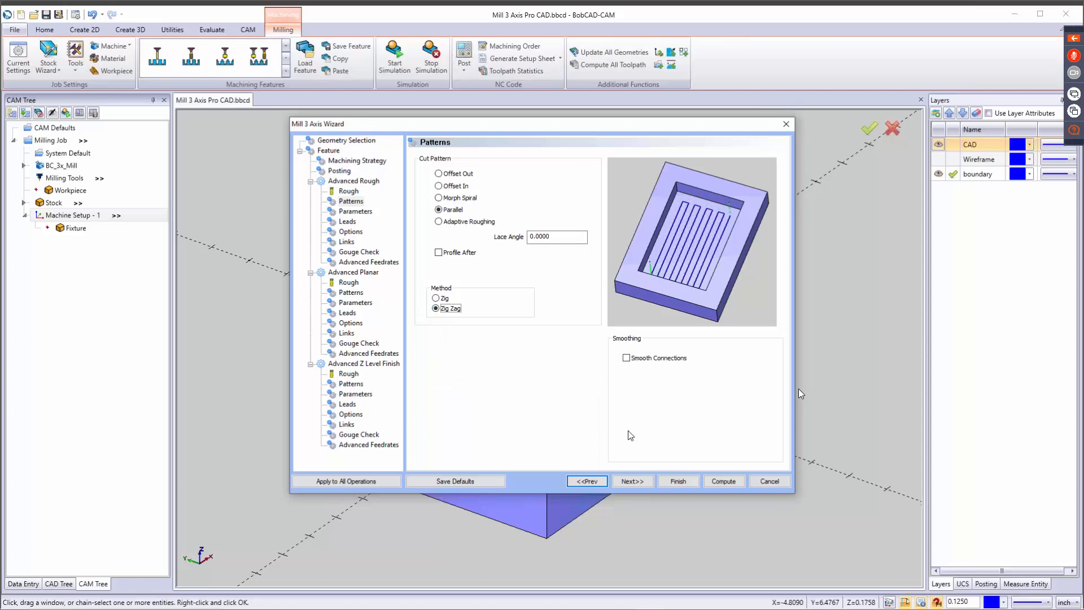
{"action": "left_click", "coordinate": [641, 482]}
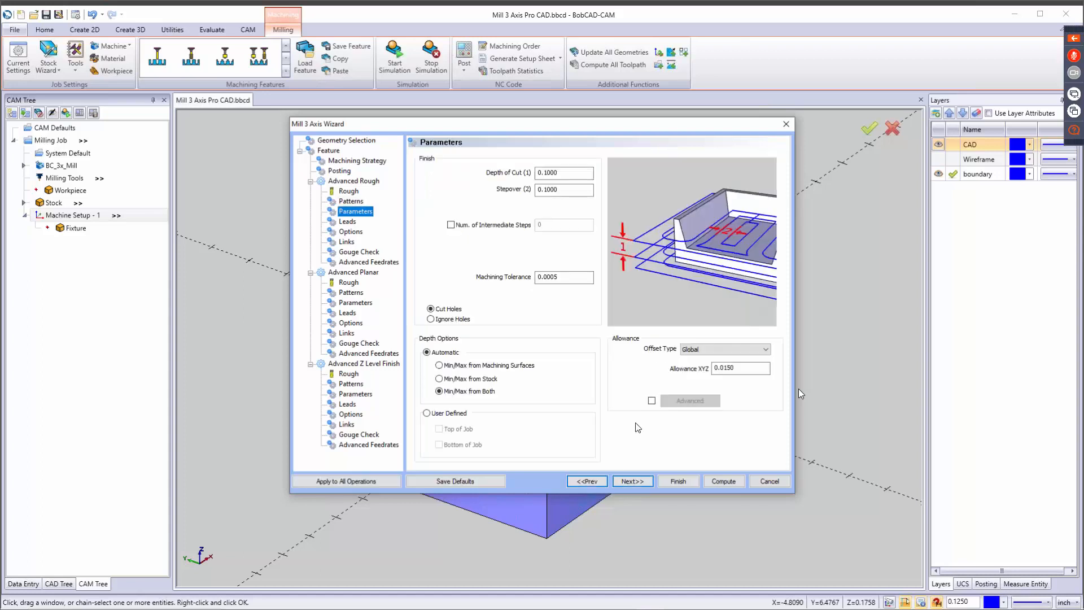
Try the intermediate steps option in the Advanced Rough parameters and turn it off again.
{"action": "left_click", "coordinate": [573, 175]}
{"action": "left_click", "coordinate": [568, 189]}
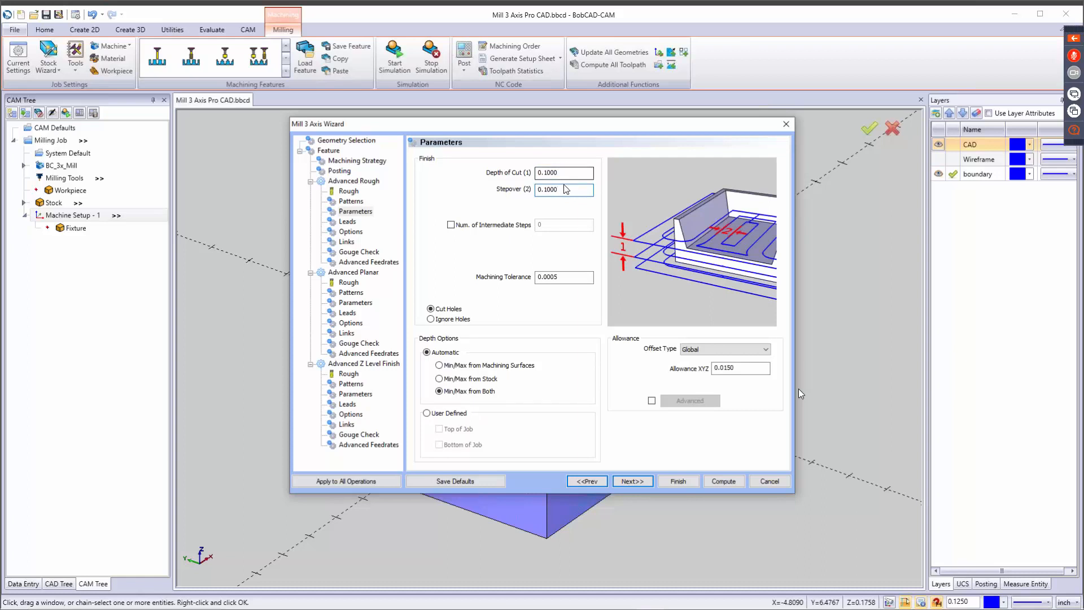
{"action": "left_click", "coordinate": [451, 225]}
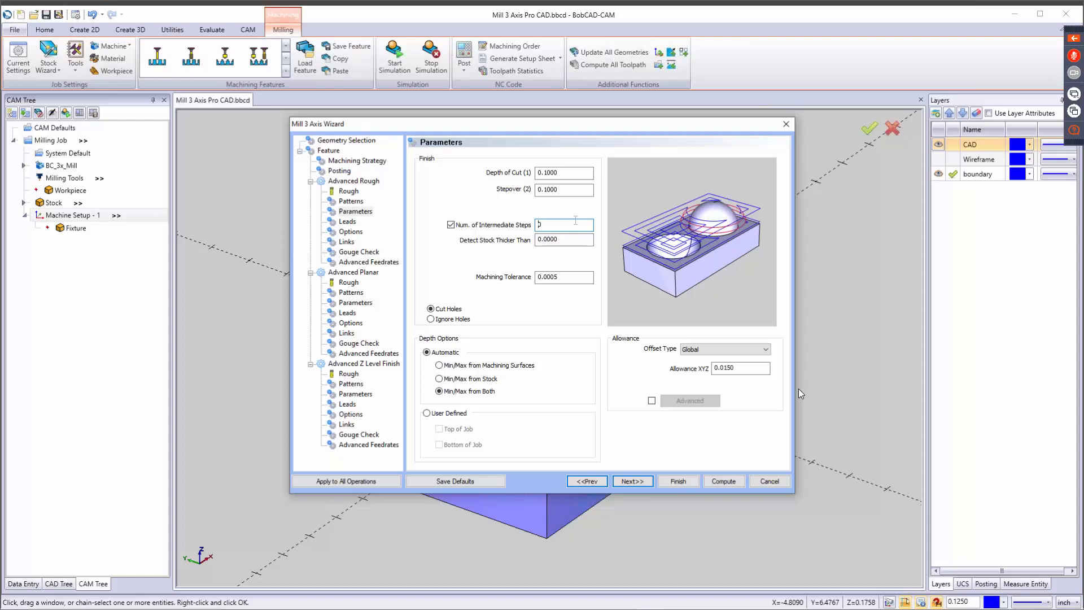
{"action": "left_click", "coordinate": [451, 225]}
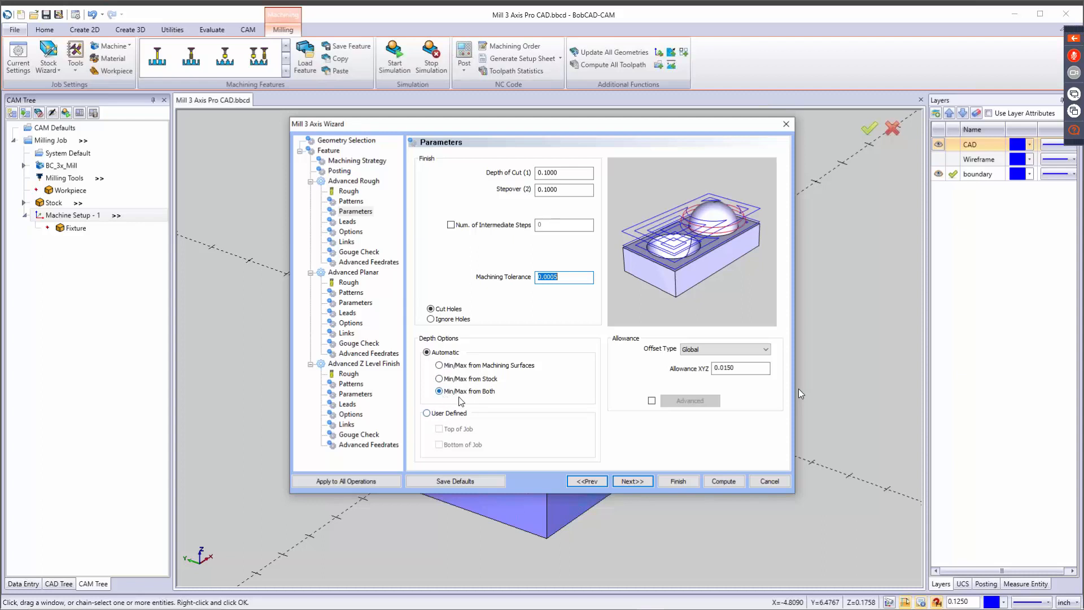
Try the Side and Bottom allowance offset type for Advanced Rough and restore the Global type.
{"action": "left_click", "coordinate": [728, 356]}
{"action": "left_click", "coordinate": [720, 361]}
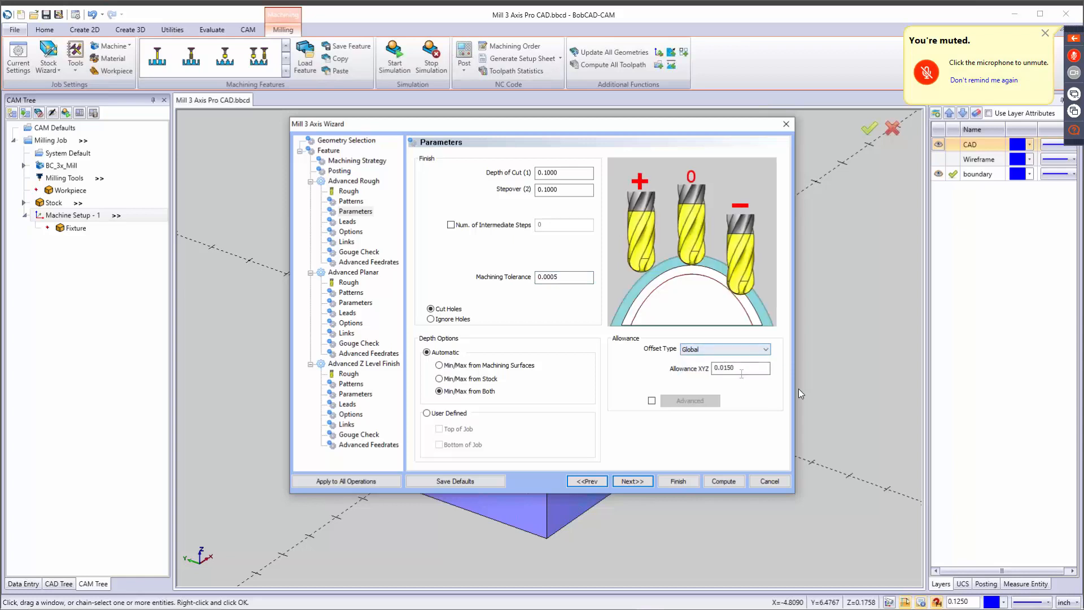
{"action": "left_click", "coordinate": [712, 351]}
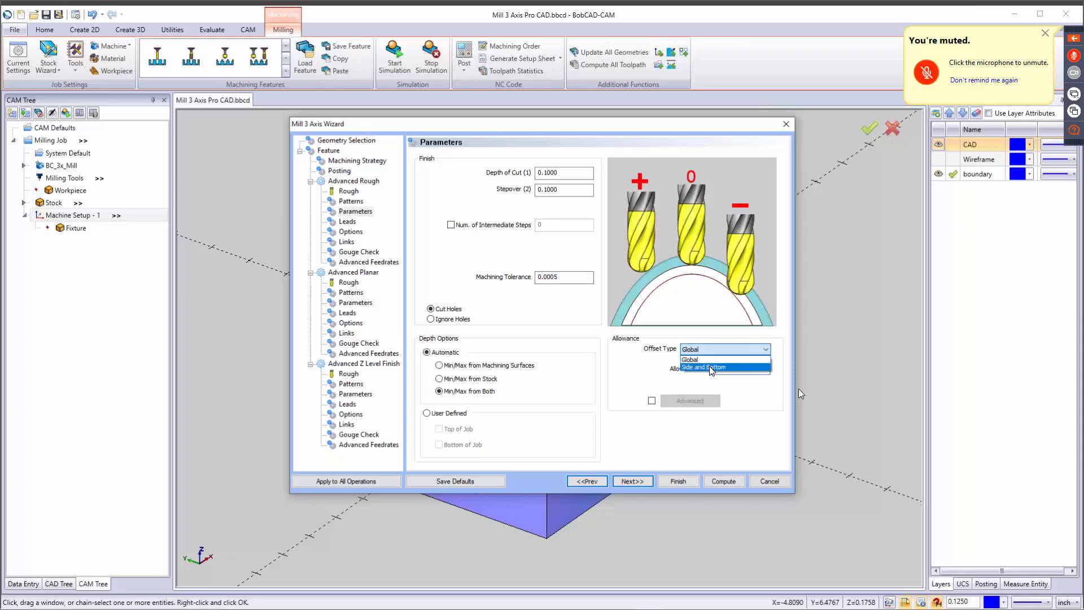
{"action": "left_click", "coordinate": [710, 367]}
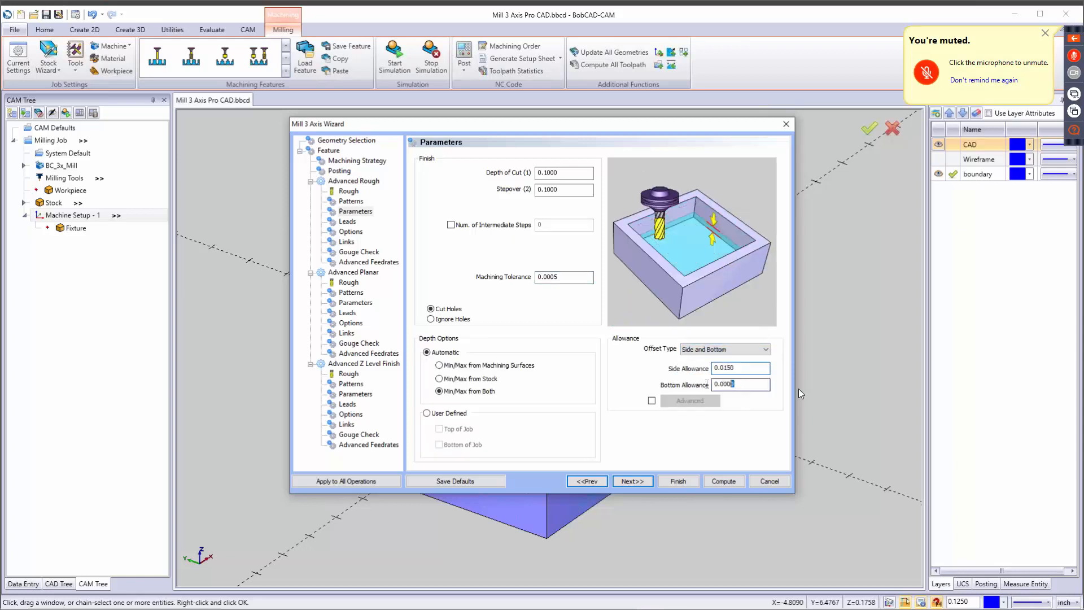
{"action": "left_click_drag", "start_coordinate": [707, 384], "coordinate": [696, 386]}
{"action": "left_click", "coordinate": [722, 350]}
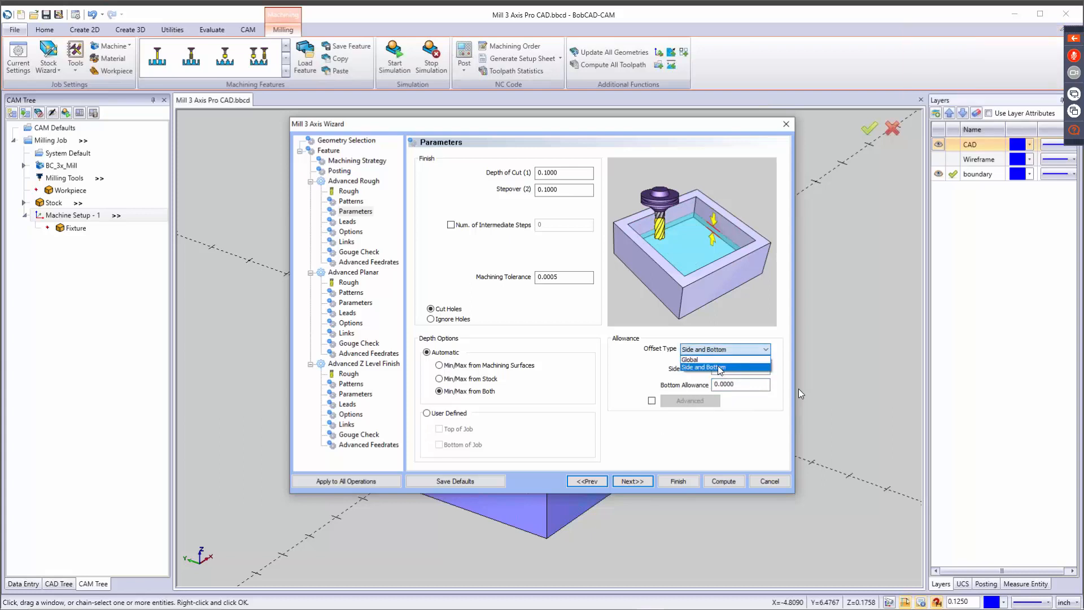
{"action": "left_click", "coordinate": [700, 360]}
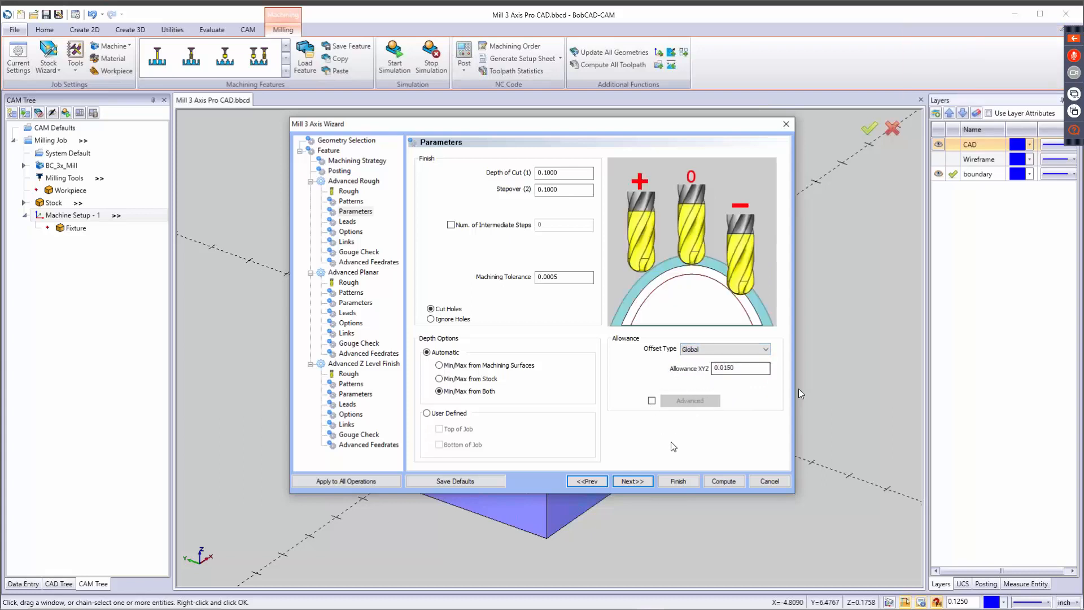
Try the center cutting tool toggle and the Ramp entry in the Advanced Rough leads, and restore the Plunge entry.
{"action": "left_click", "coordinate": [632, 481]}
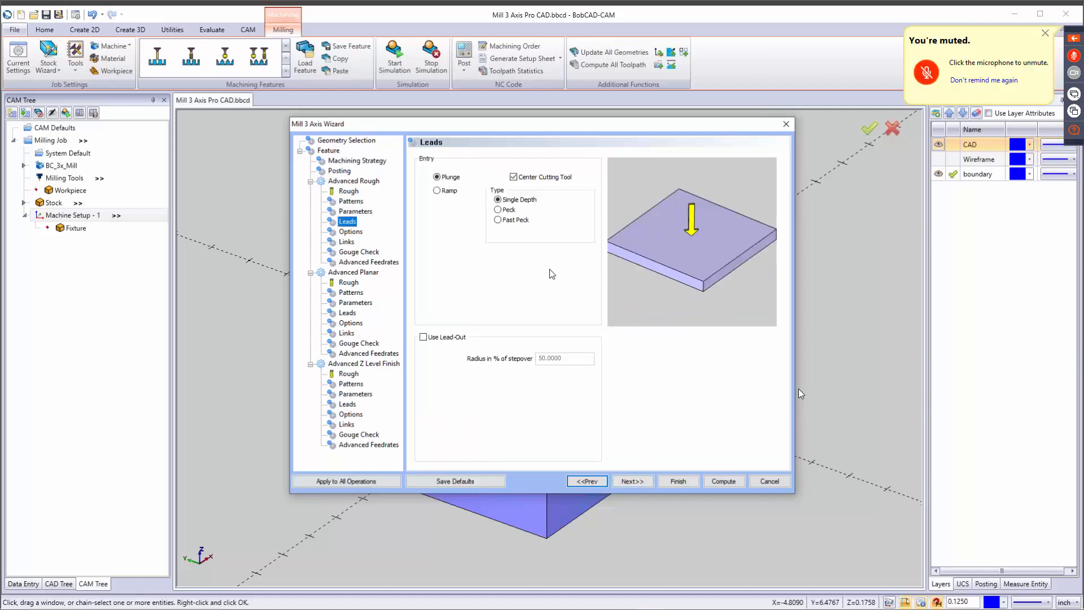
{"action": "left_click", "coordinate": [513, 178]}
{"action": "left_click", "coordinate": [513, 178]}
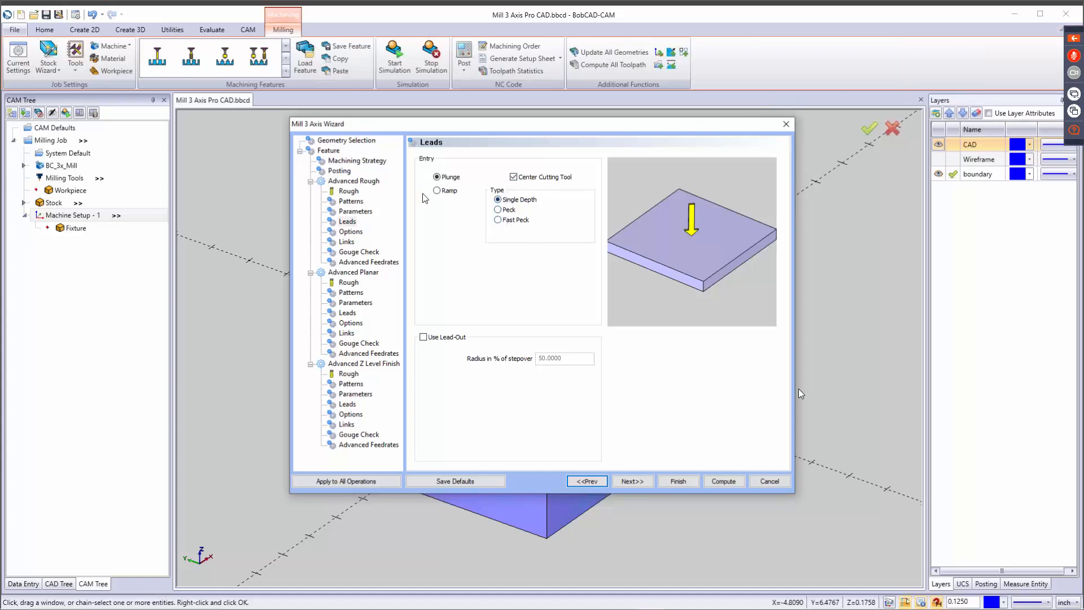
{"action": "left_click", "coordinate": [447, 192]}
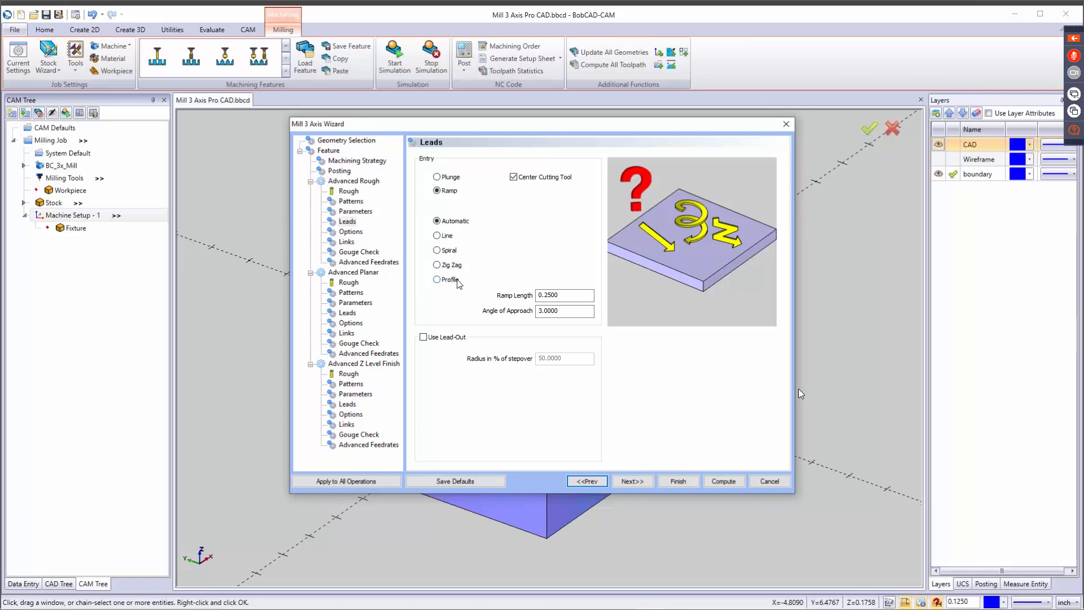
{"action": "left_click", "coordinate": [437, 176]}
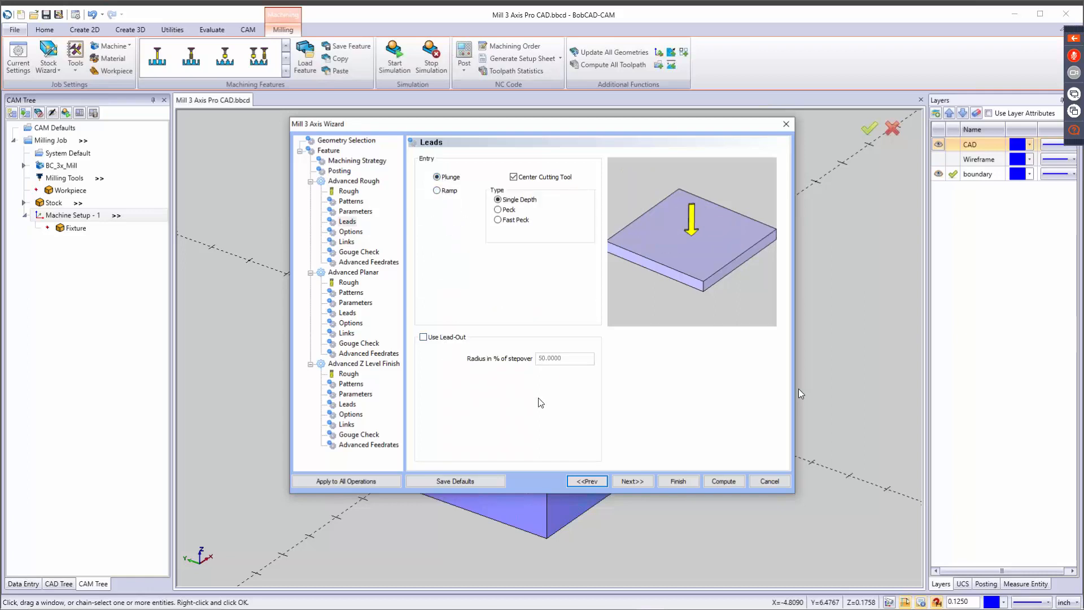
Enable Machine Flatlands in the Advanced Rough options and leave Rest Roughing off.
{"action": "left_click", "coordinate": [639, 483]}
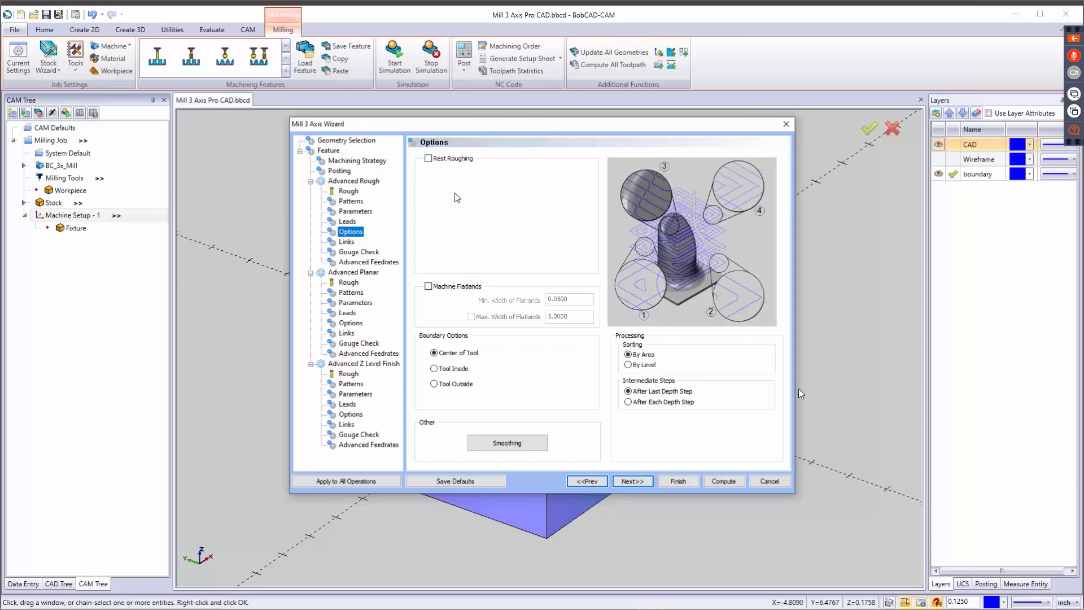
{"action": "left_click", "coordinate": [428, 158]}
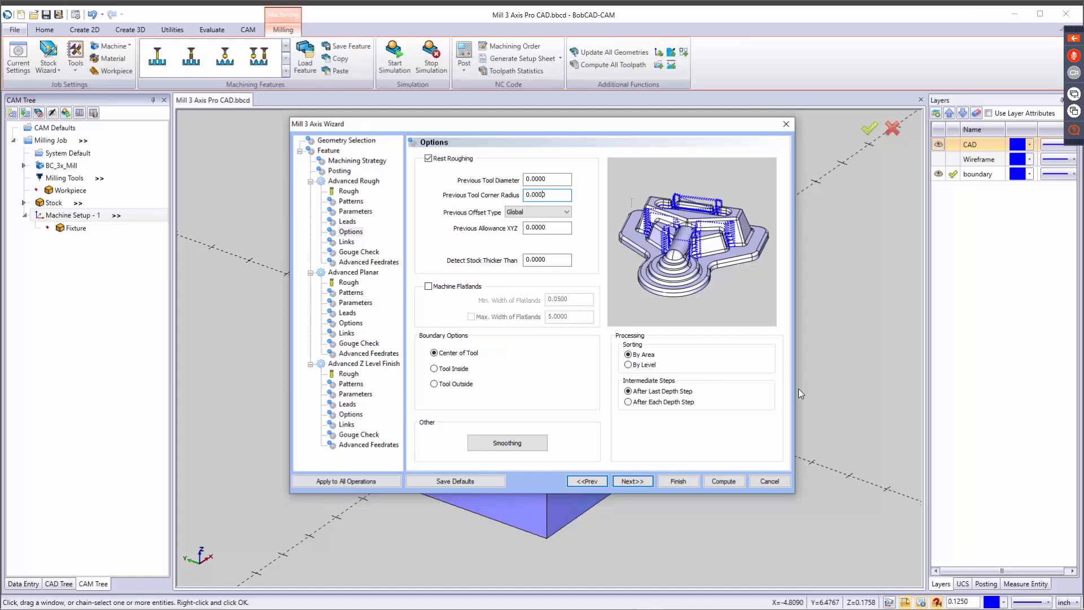
{"action": "left_click", "coordinate": [429, 158]}
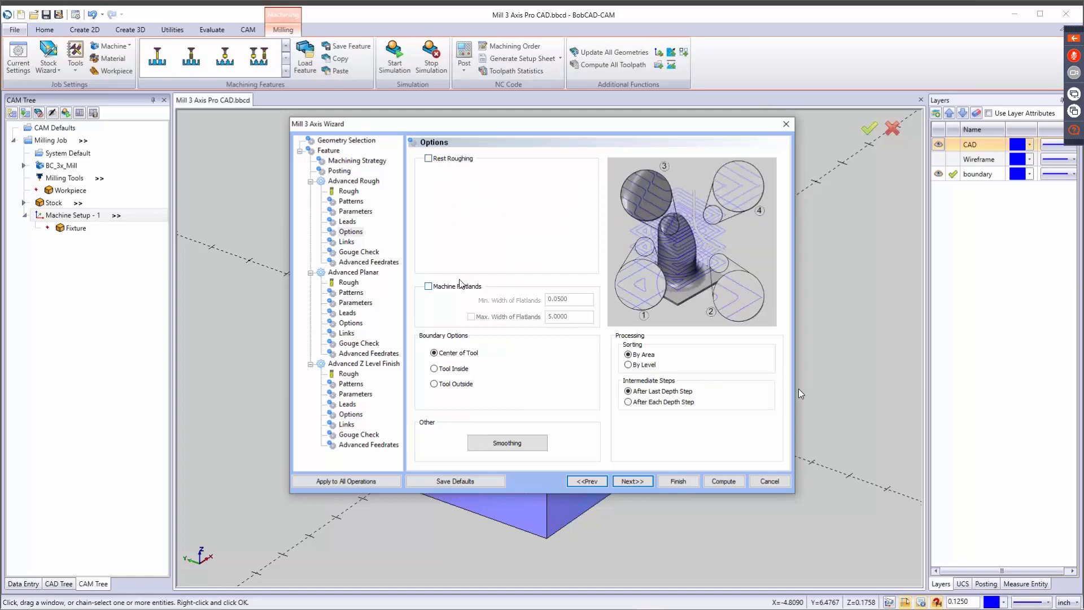
{"action": "left_click", "coordinate": [435, 287]}
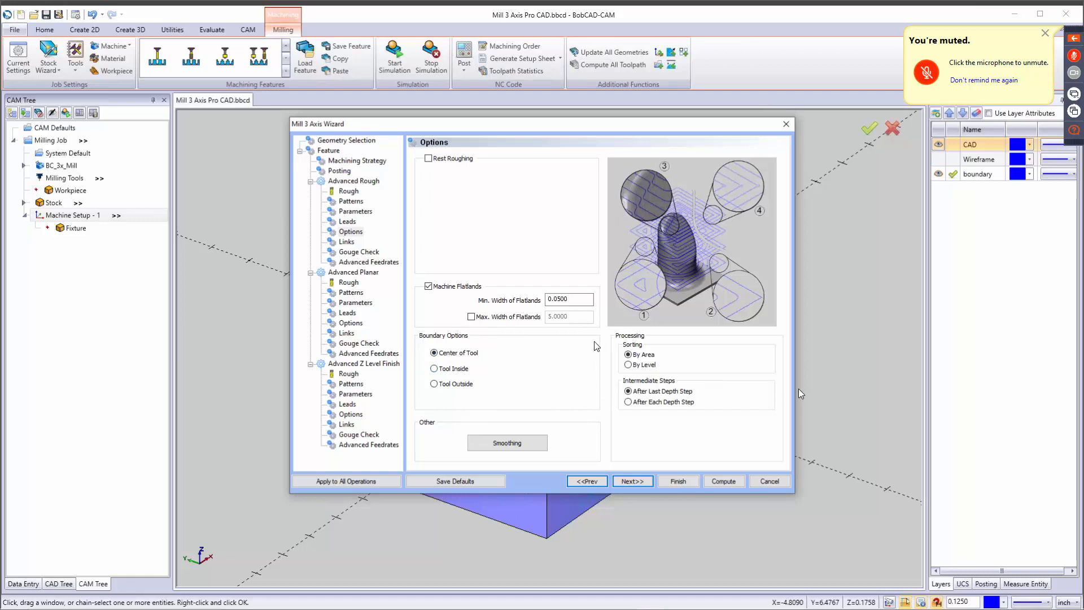
Try the Tool Inside and Tool Outside boundary options for Advanced Rough and restore Center of Tool.
{"action": "left_click", "coordinate": [437, 370]}
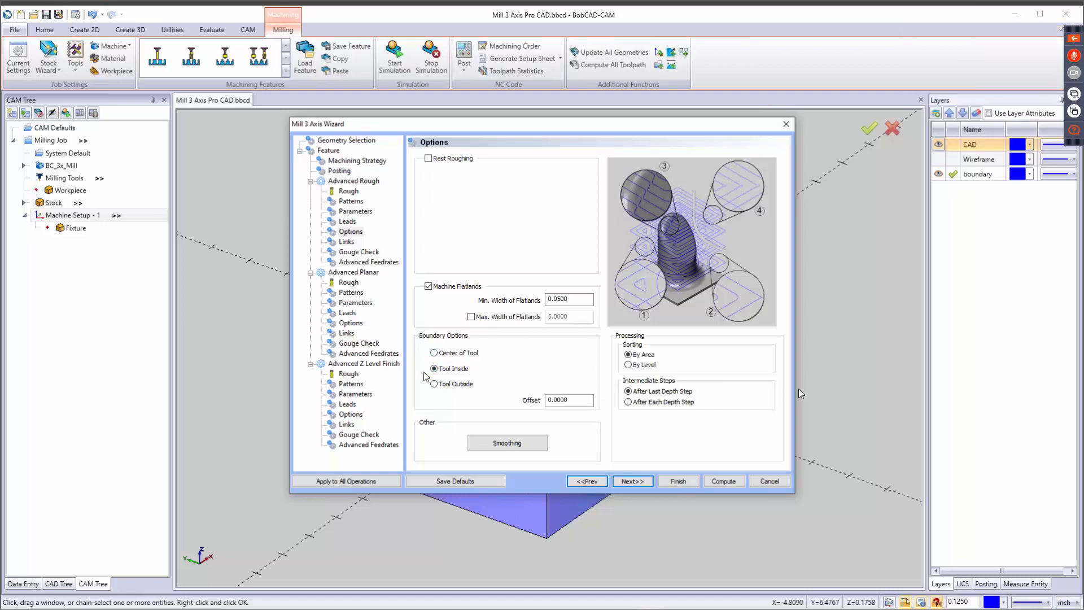
{"action": "double_click", "coordinate": [577, 400]}
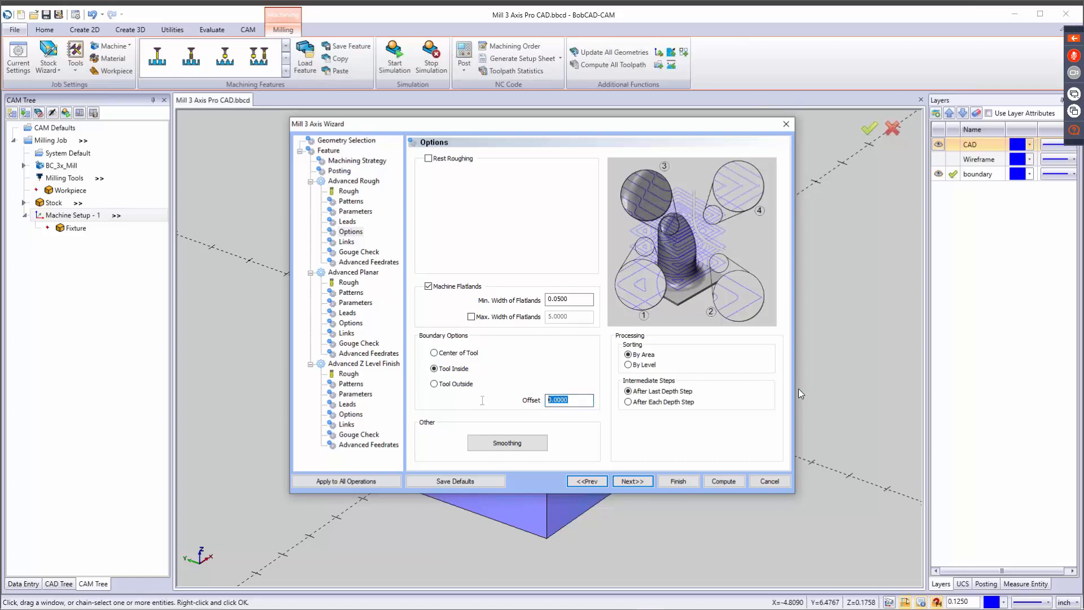
{"action": "left_click", "coordinate": [445, 385]}
{"action": "left_click", "coordinate": [434, 353]}
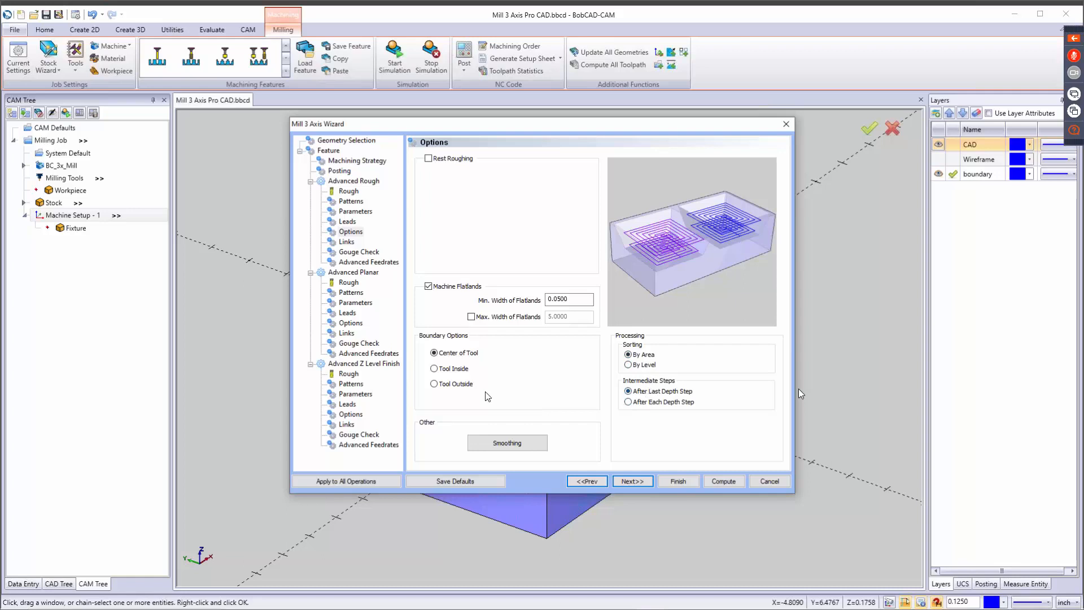
Review the Advanced Rough smoothing settings without changing them, and set the links to Direct within groups and Retract between groups.
{"action": "left_click", "coordinate": [506, 444]}
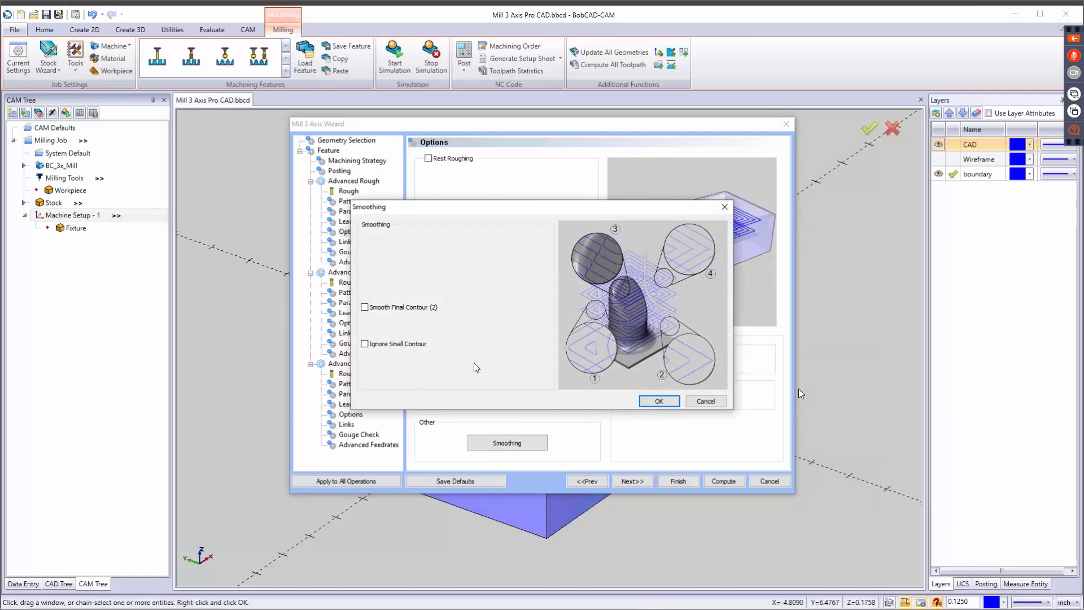
{"action": "left_click", "coordinate": [709, 401]}
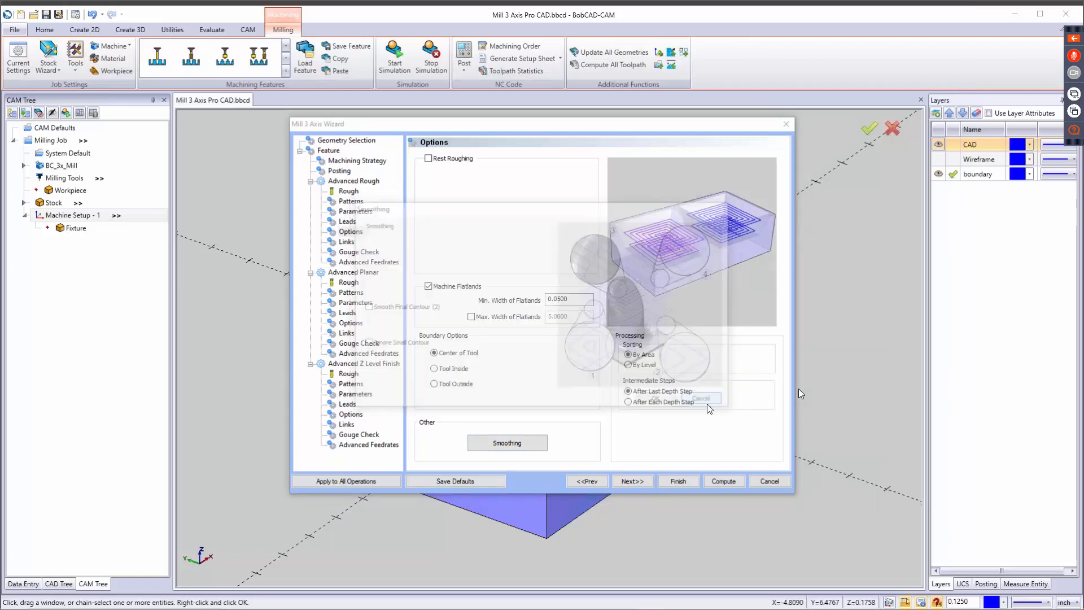
{"action": "left_click", "coordinate": [627, 483]}
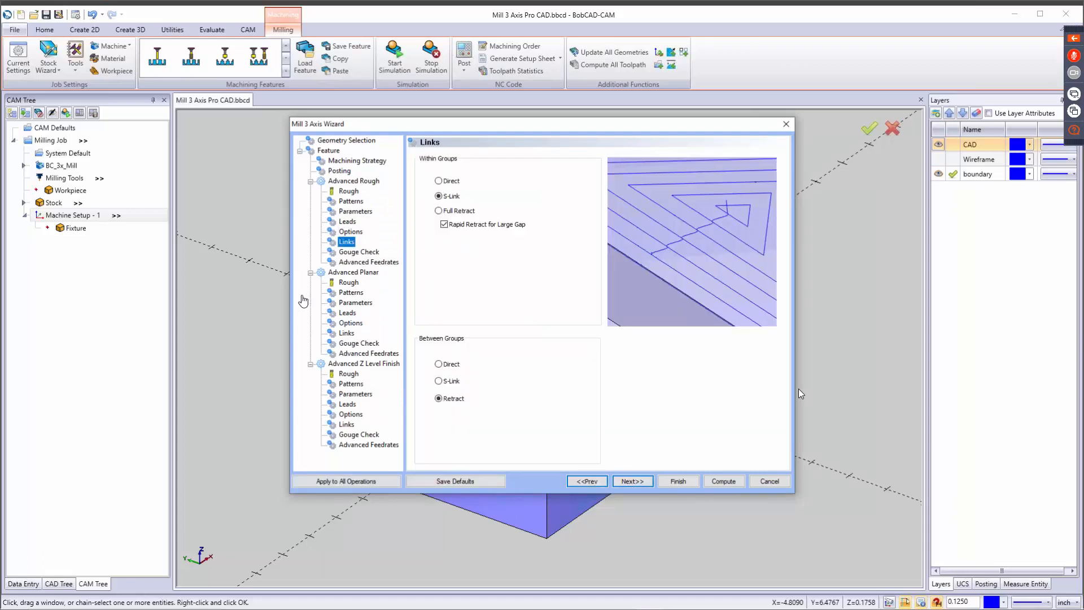
{"action": "left_click", "coordinate": [441, 181]}
{"action": "left_click", "coordinate": [446, 401]}
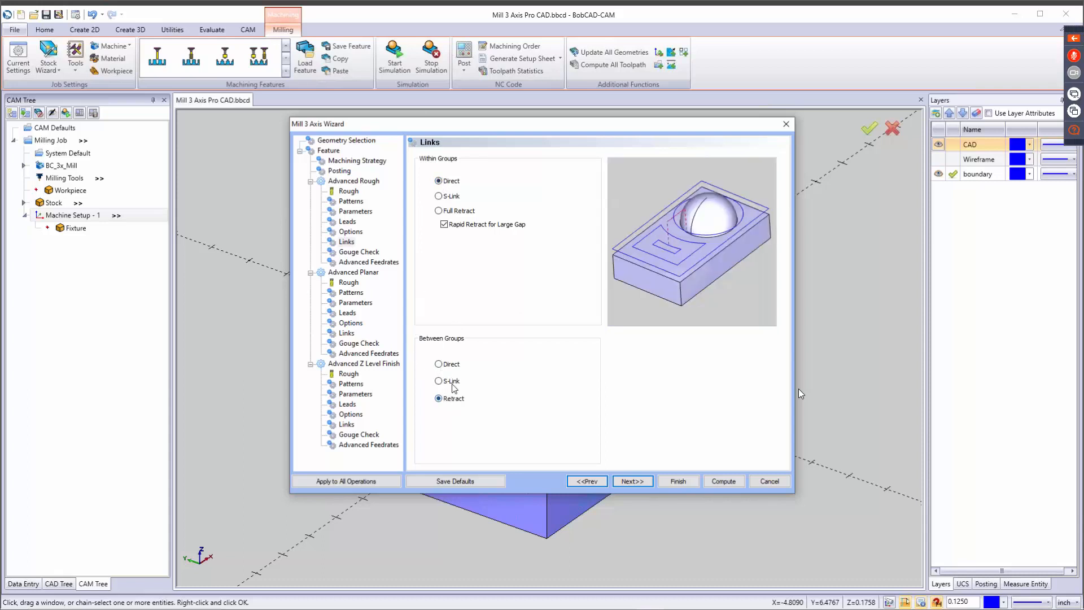
{"action": "left_click", "coordinate": [454, 366]}
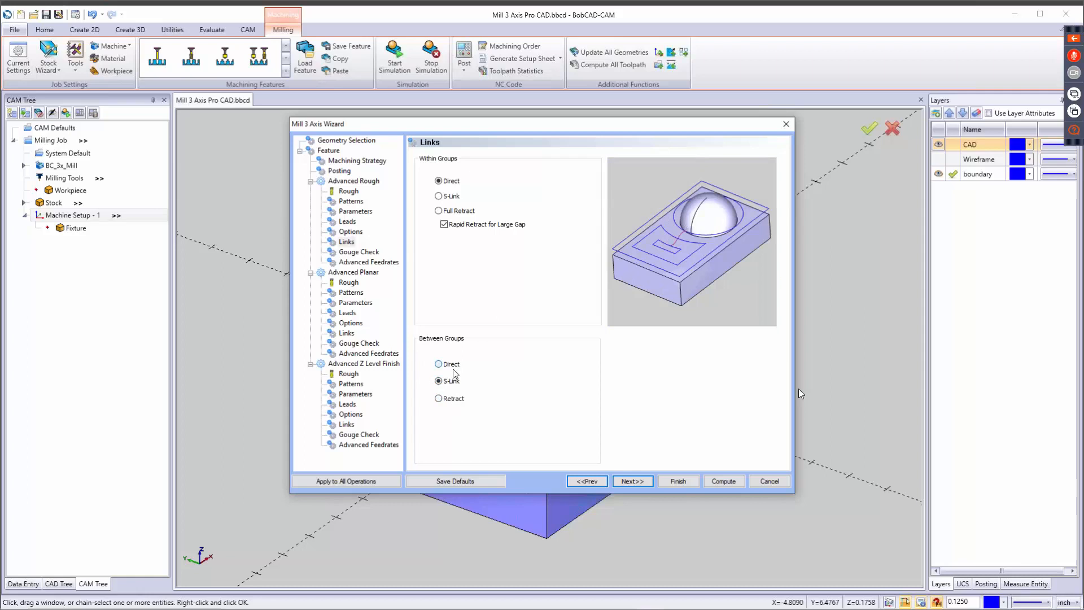
{"action": "left_click", "coordinate": [450, 400]}
Try Check 1 of the Advanced Rough gouge check with the Trim and Relink strategy, restore Retract Tool and turn the check off.
{"action": "left_click", "coordinate": [633, 482]}
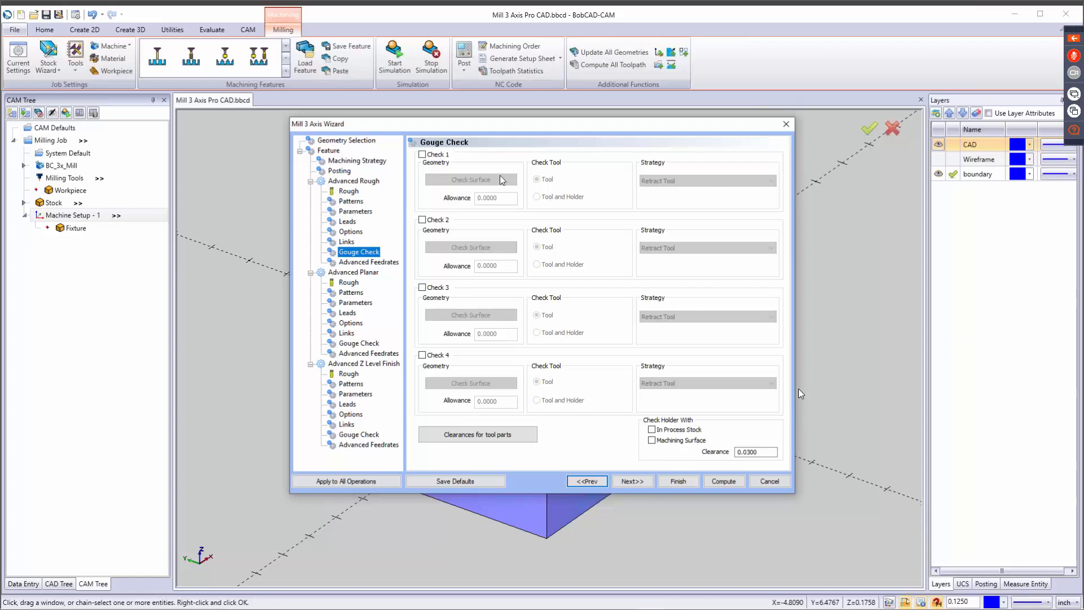
{"action": "left_click", "coordinate": [422, 155]}
{"action": "left_click", "coordinate": [671, 180]}
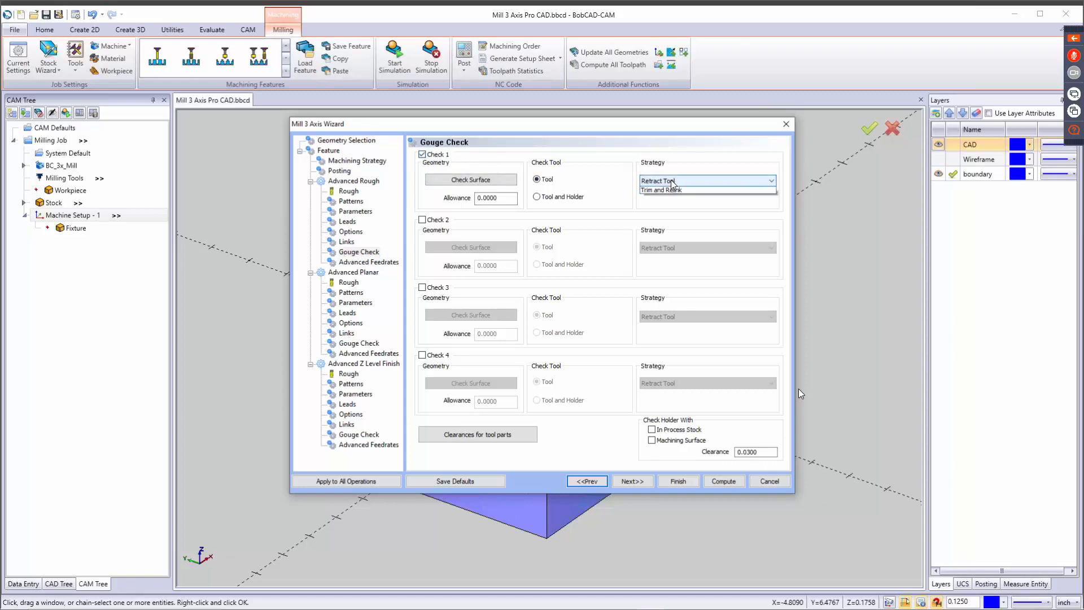
{"action": "left_click", "coordinate": [675, 193]}
{"action": "left_click", "coordinate": [682, 197]}
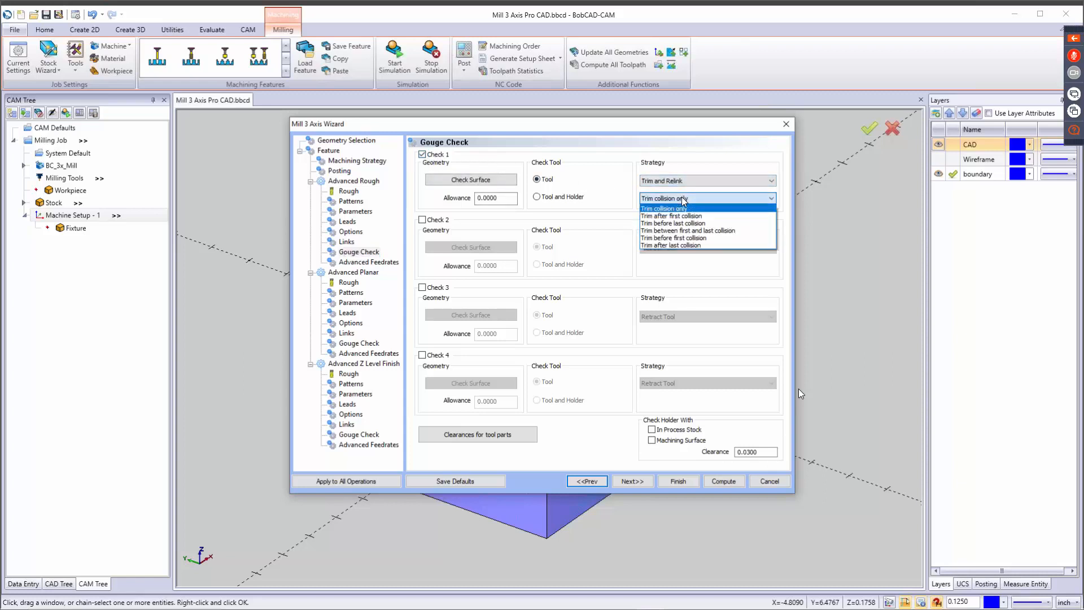
{"action": "left_click", "coordinate": [710, 199]}
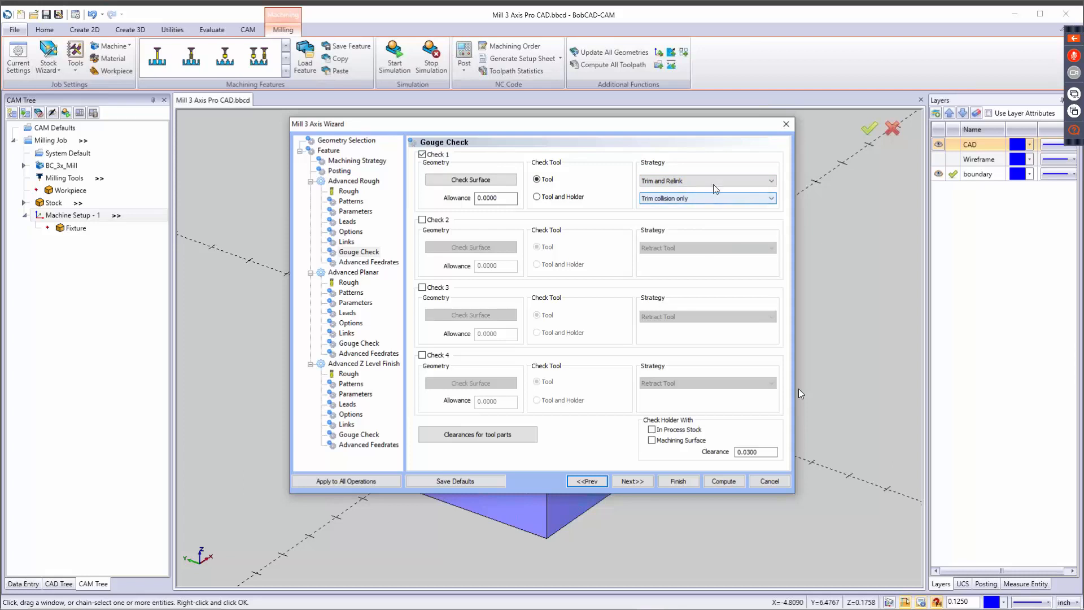
{"action": "left_click", "coordinate": [714, 180]}
{"action": "left_click", "coordinate": [710, 192]}
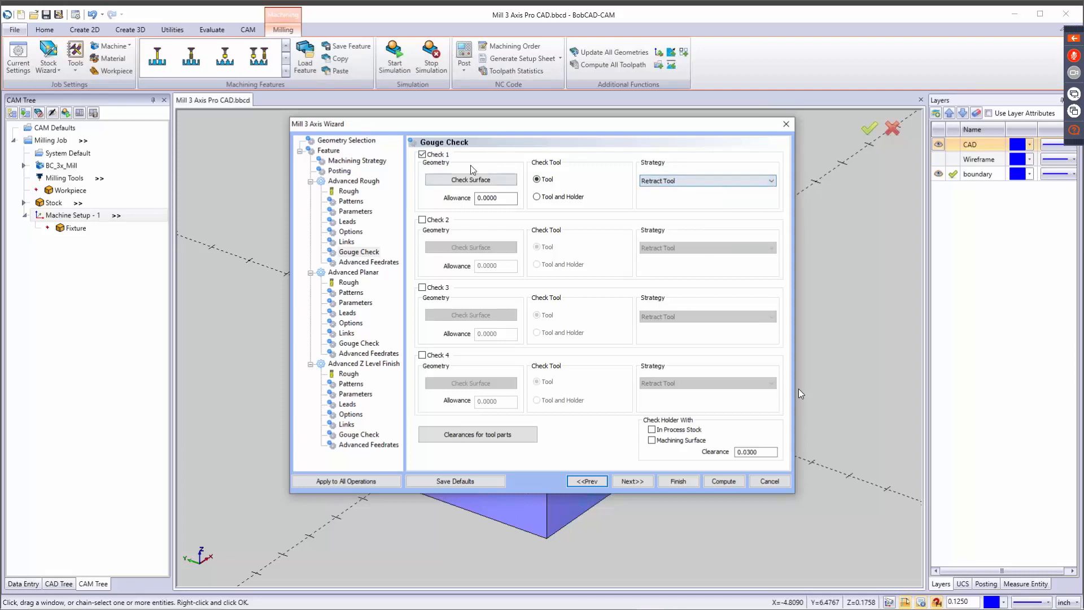
{"action": "left_click", "coordinate": [423, 154]}
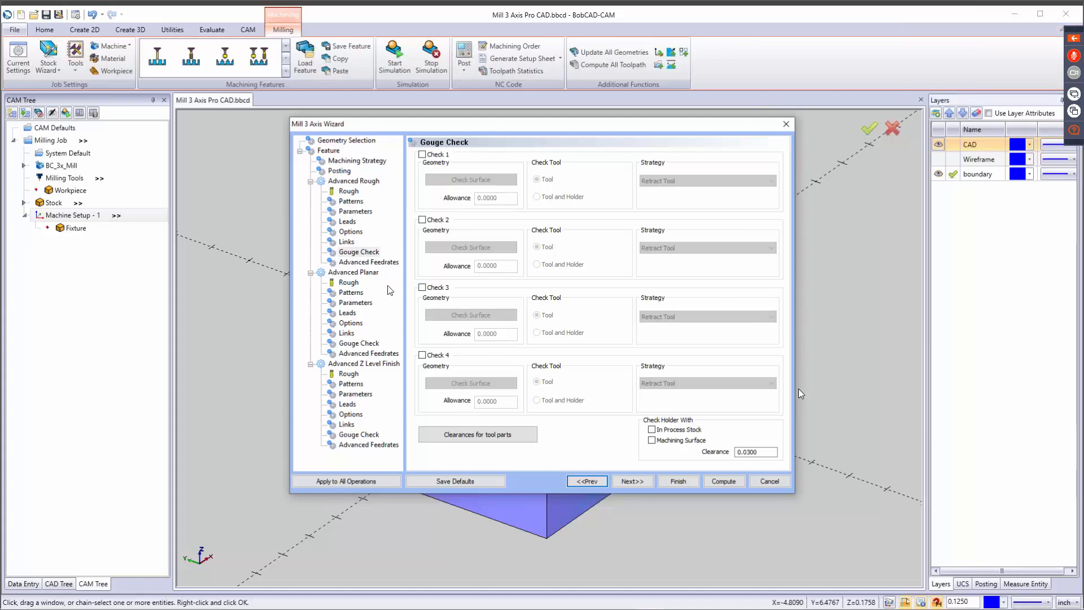
Add the 1/4 BALL ENDMILL - STANDARD from the finish endmill library to the tool crib and assign it to Advanced Planar.
{"action": "left_click", "coordinate": [637, 481]}
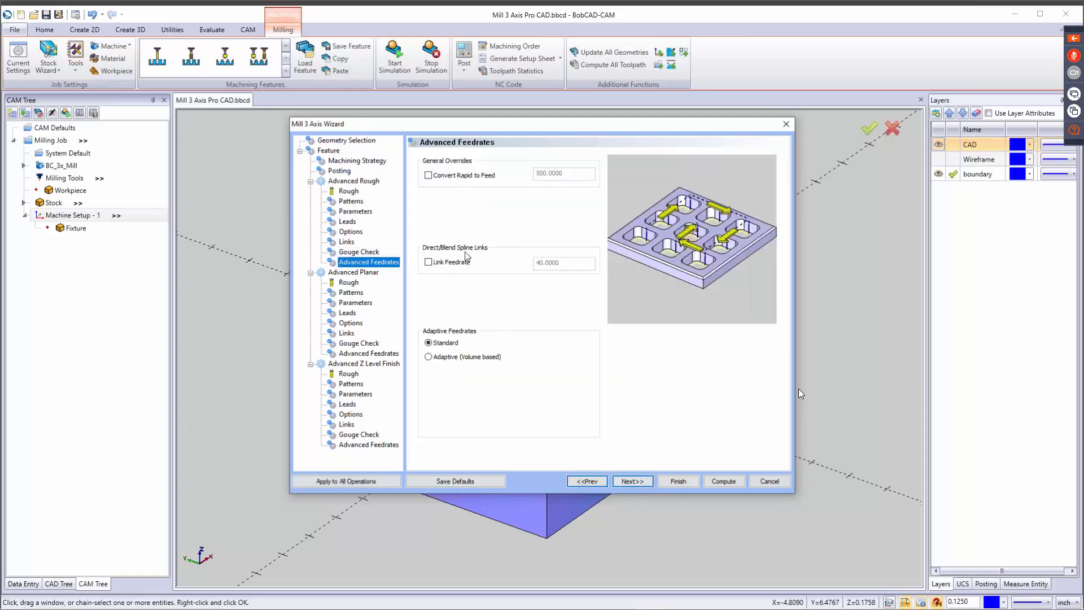
{"action": "left_click", "coordinate": [645, 482]}
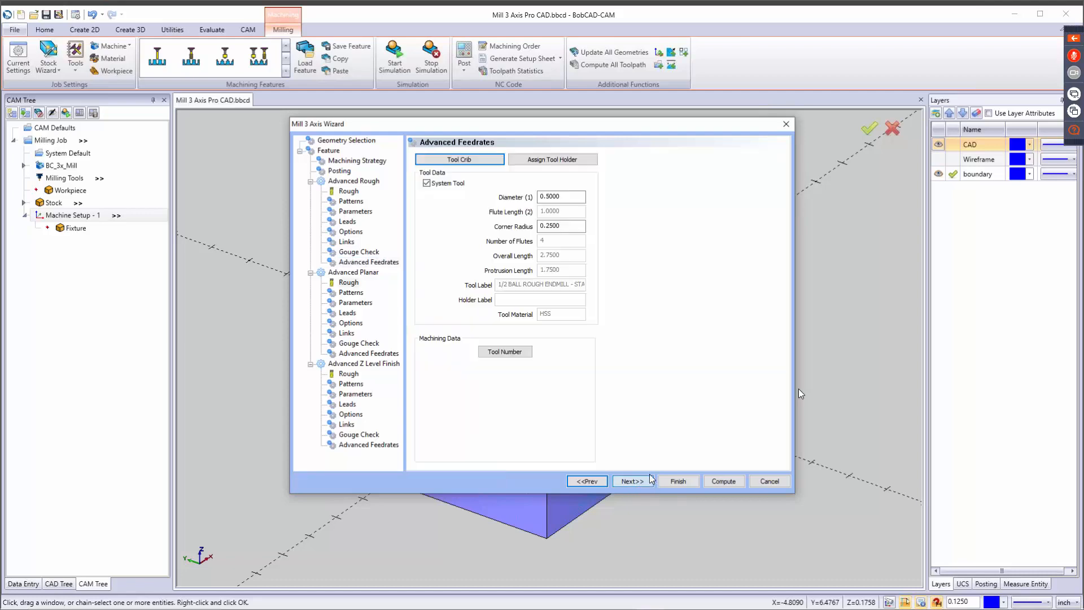
{"action": "left_click", "coordinate": [464, 160]}
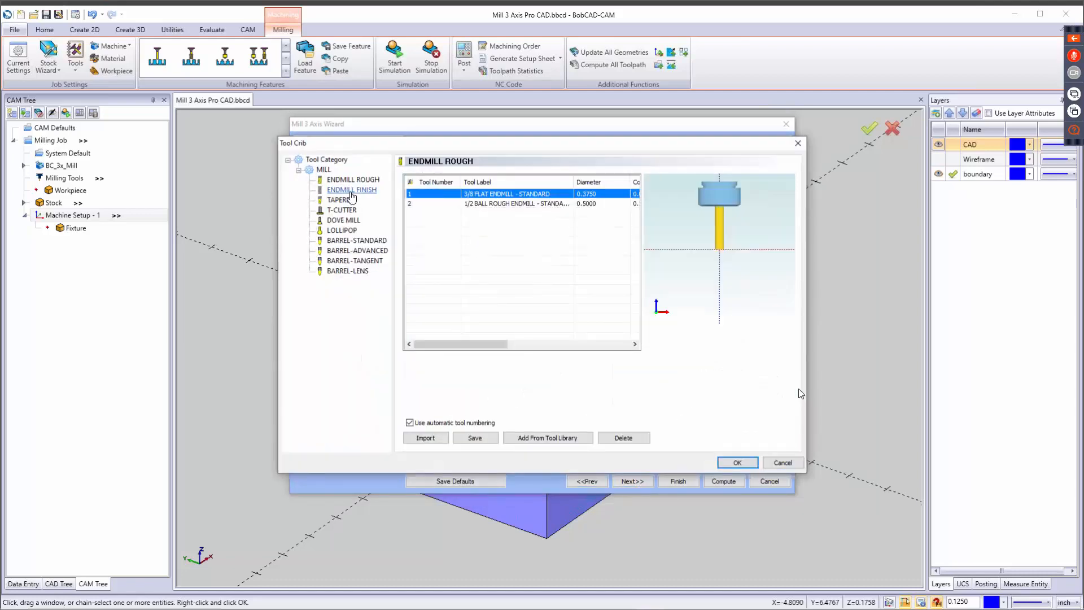
{"action": "left_click", "coordinate": [373, 189]}
{"action": "left_click", "coordinate": [525, 440]}
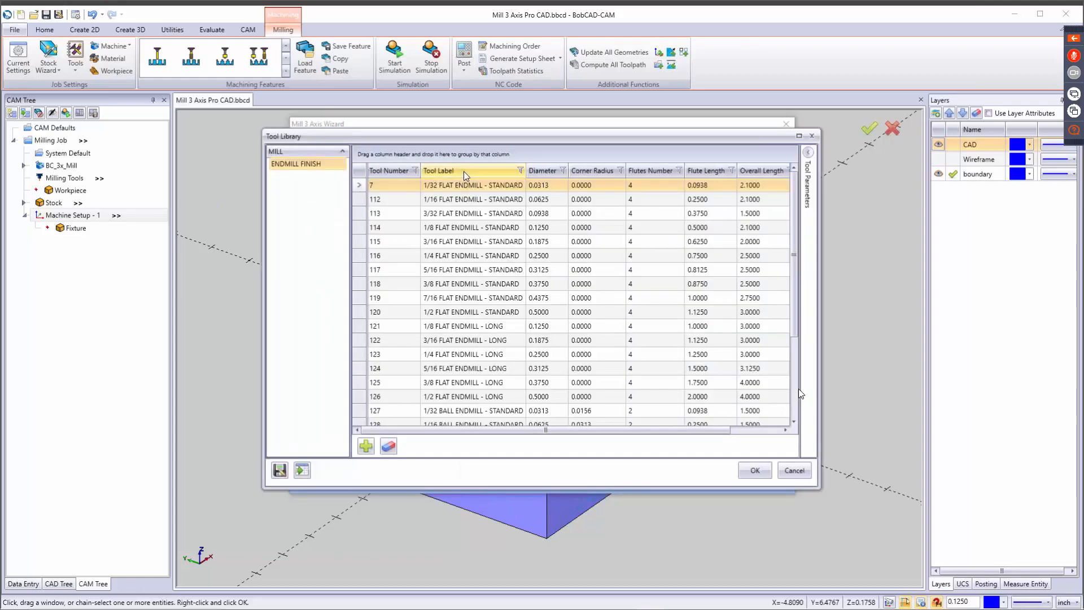
{"action": "left_click", "coordinate": [463, 172]}
{"action": "left_click", "coordinate": [470, 284]}
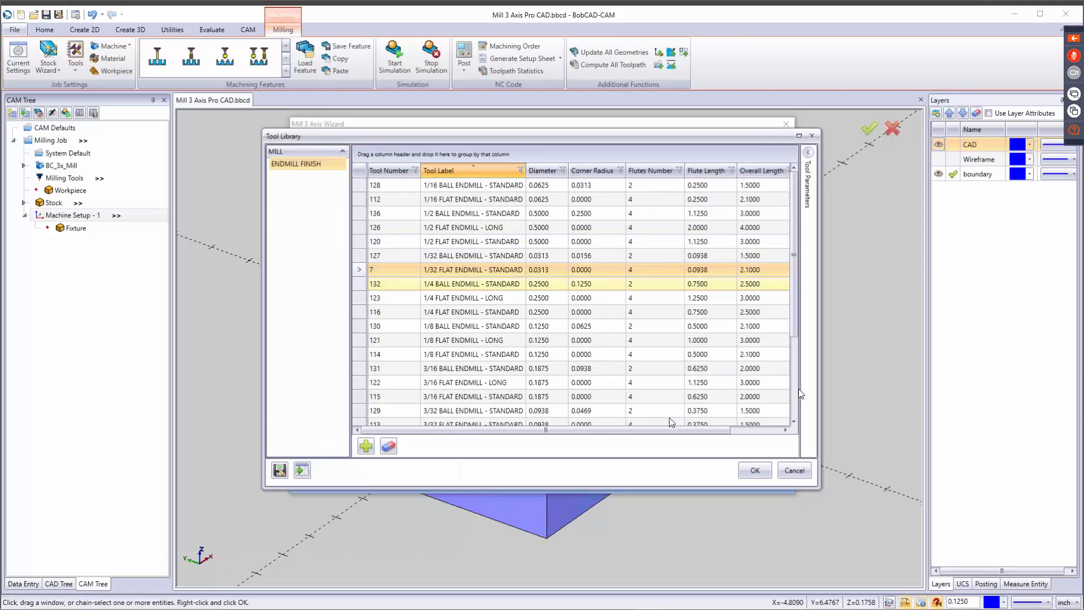
{"action": "left_click", "coordinate": [749, 473]}
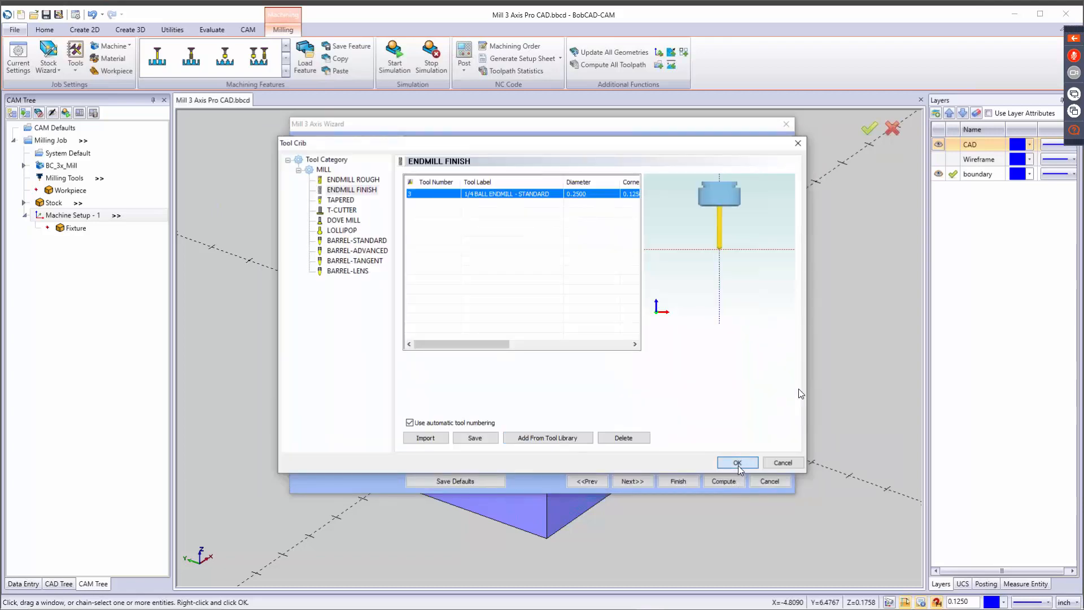
{"action": "left_click", "coordinate": [737, 464]}
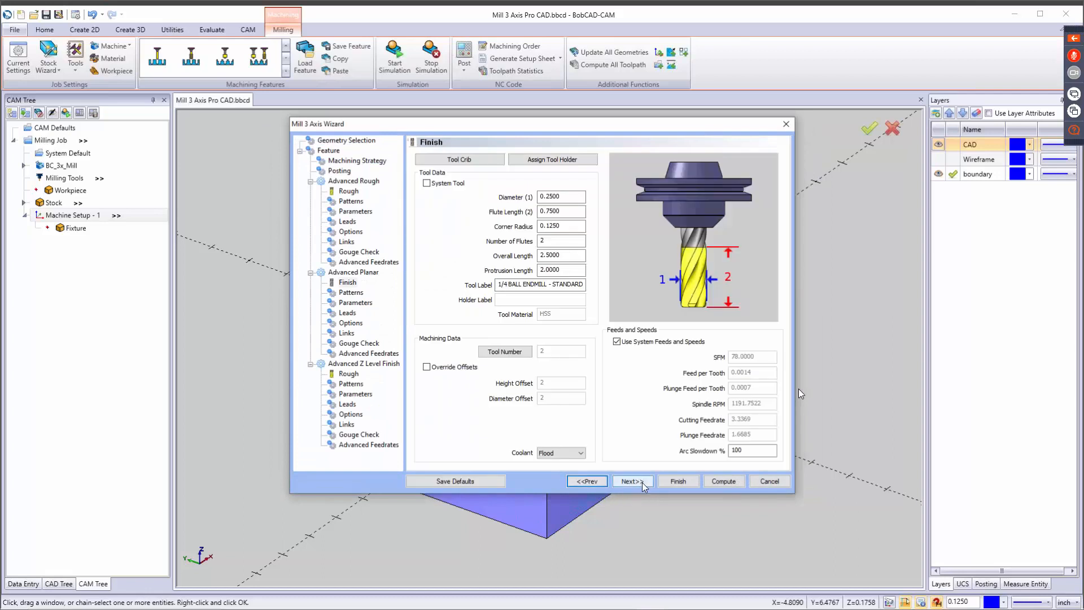
Try the Zig, Up and Down cut patterns for Advanced Planar and restore Zig Zag.
{"action": "left_click", "coordinate": [645, 483]}
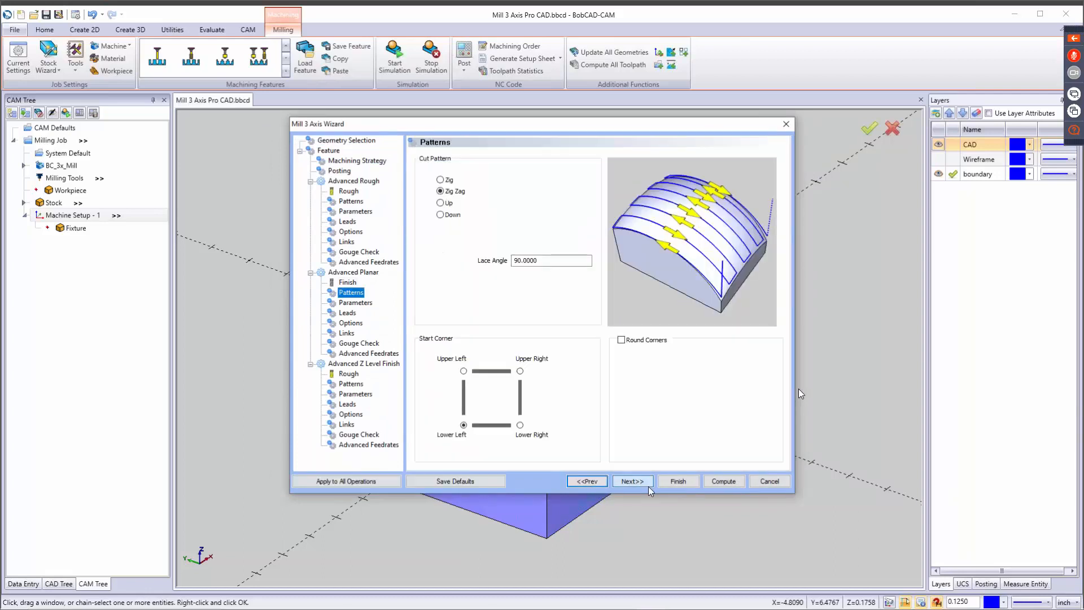
{"action": "left_click", "coordinate": [449, 181]}
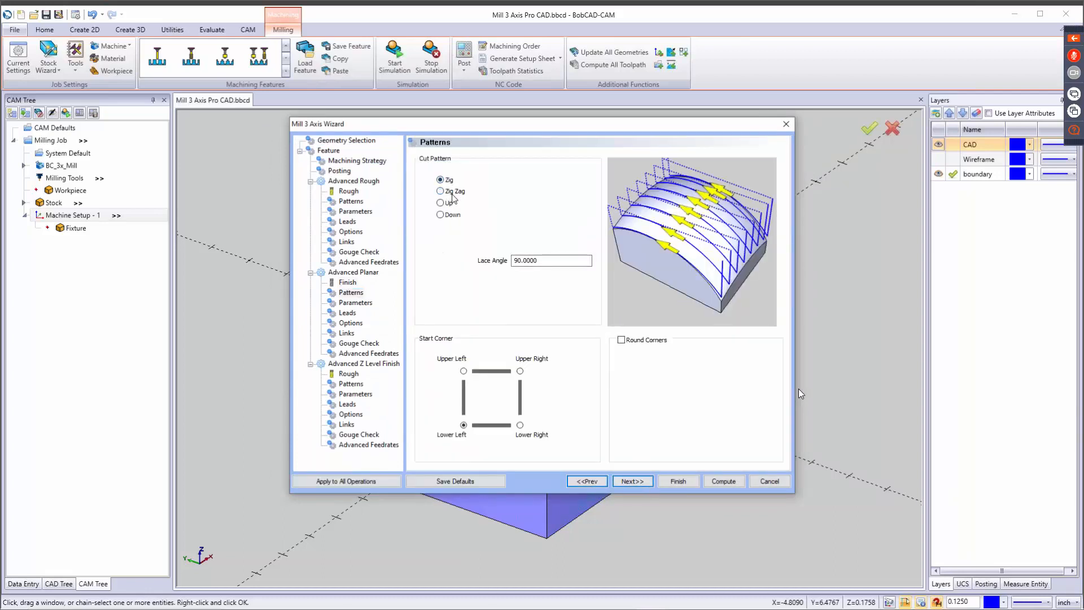
{"action": "left_click", "coordinate": [451, 192]}
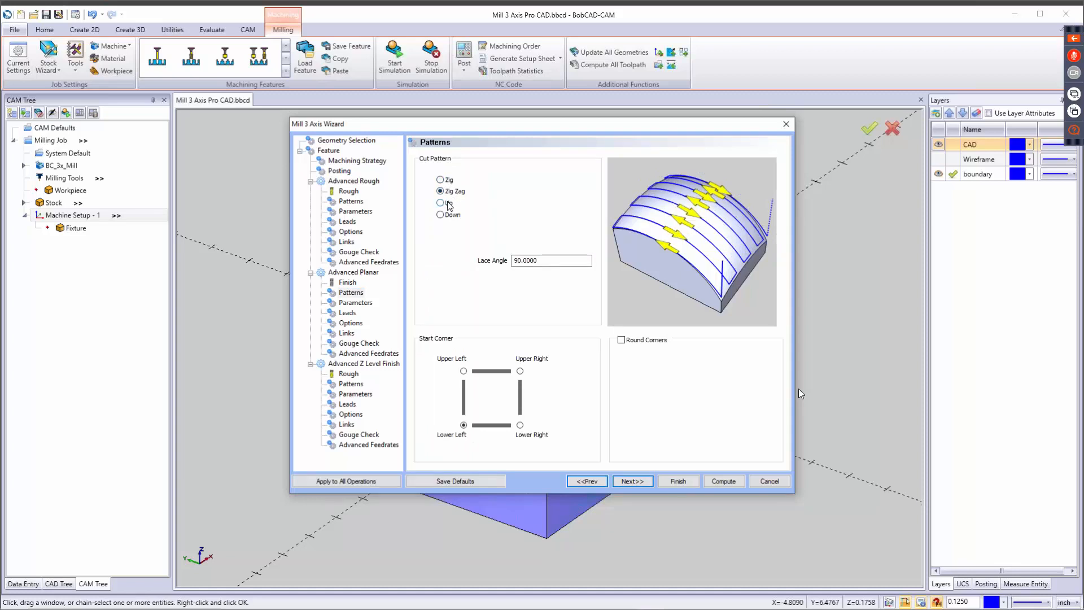
{"action": "left_click", "coordinate": [449, 204]}
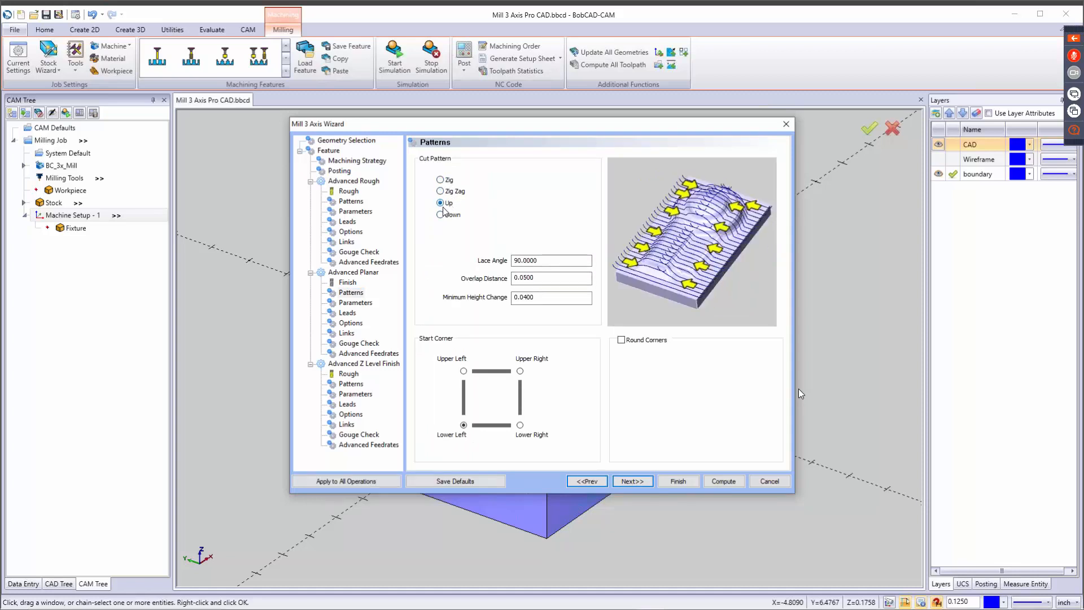
{"action": "left_click", "coordinate": [446, 216]}
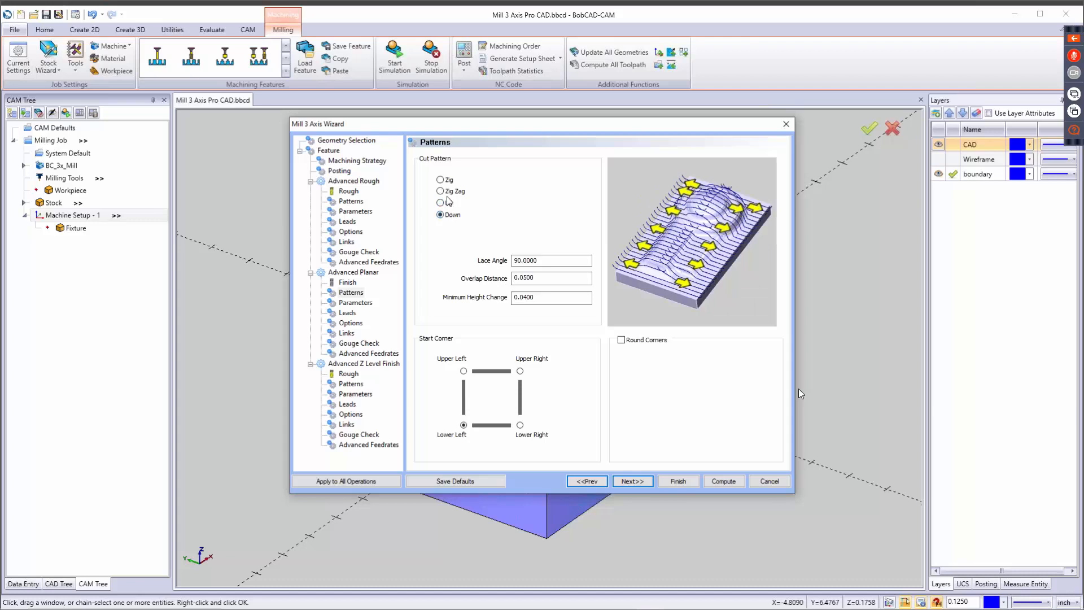
{"action": "left_click", "coordinate": [447, 192]}
Set the Advanced Planar lace angle to 0 and the start corner to Upper Left, leaving Round Corners off.
{"action": "double_click", "coordinate": [551, 258]}
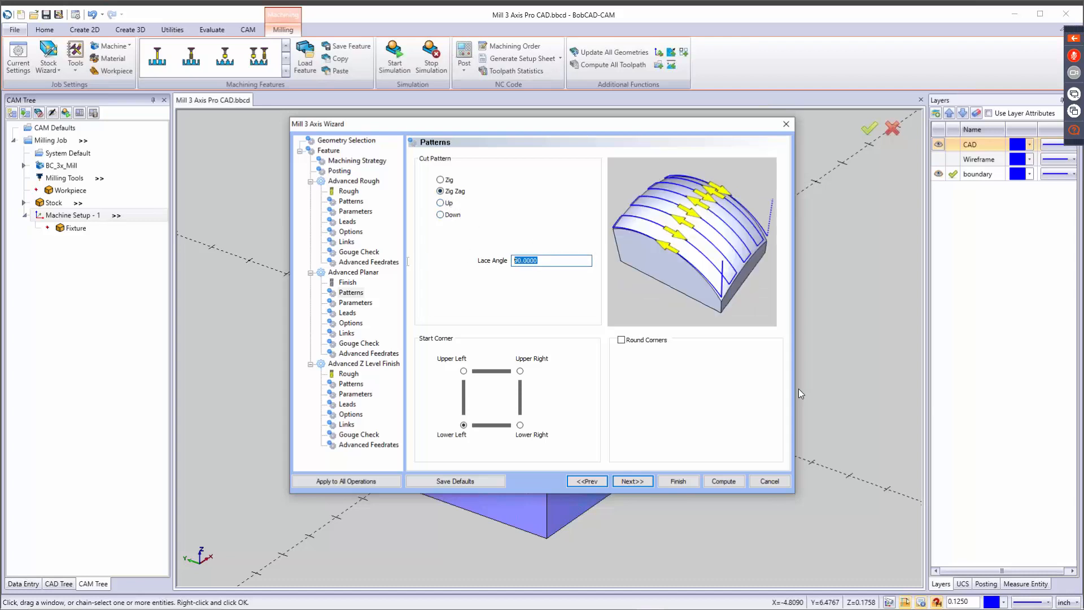
{"action": "type", "text": "0"}
{"action": "left_click", "coordinate": [463, 372]}
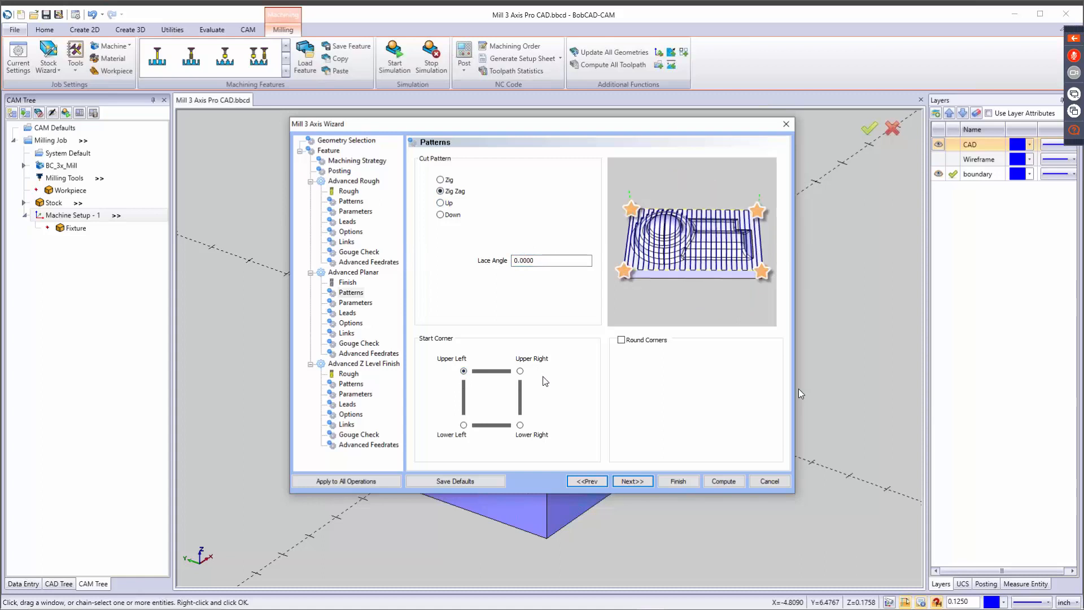
{"action": "left_click", "coordinate": [621, 340]}
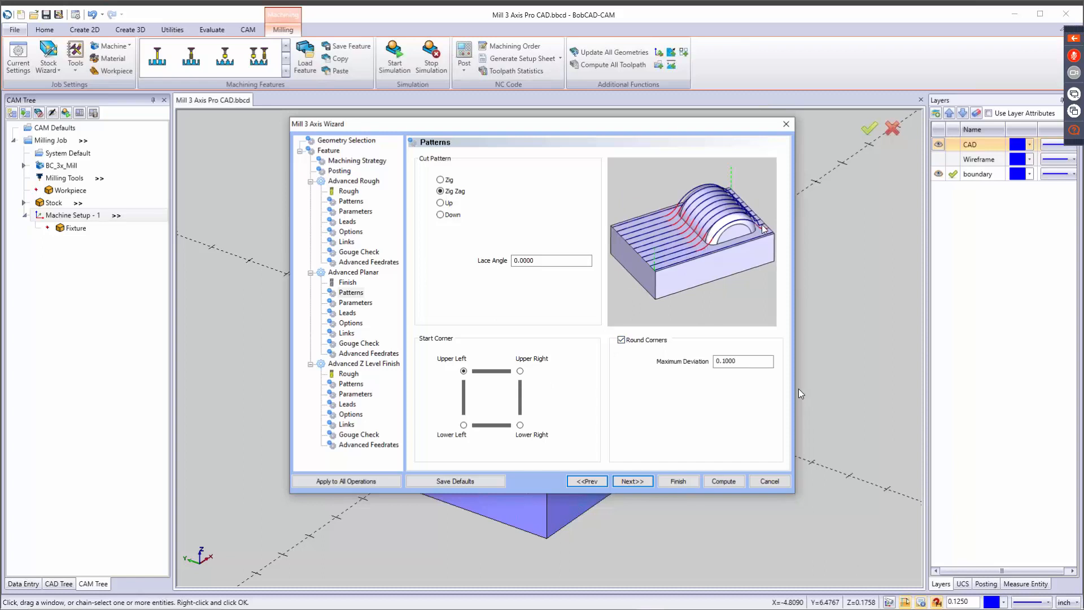
{"action": "left_click", "coordinate": [622, 340]}
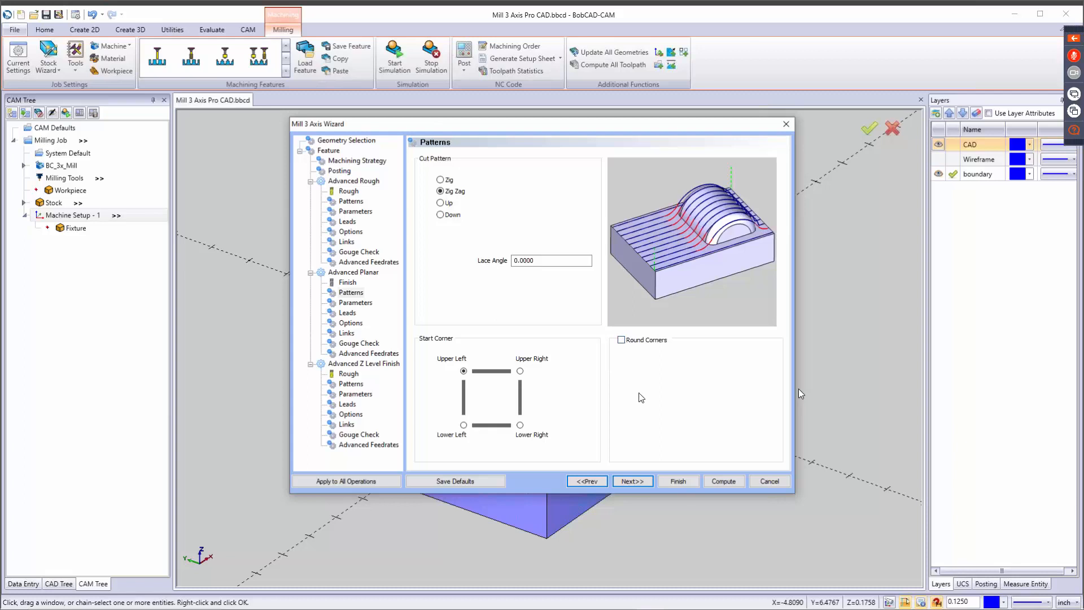
Set the Advanced Planar stepover to 0.02.
{"action": "left_click", "coordinate": [639, 479]}
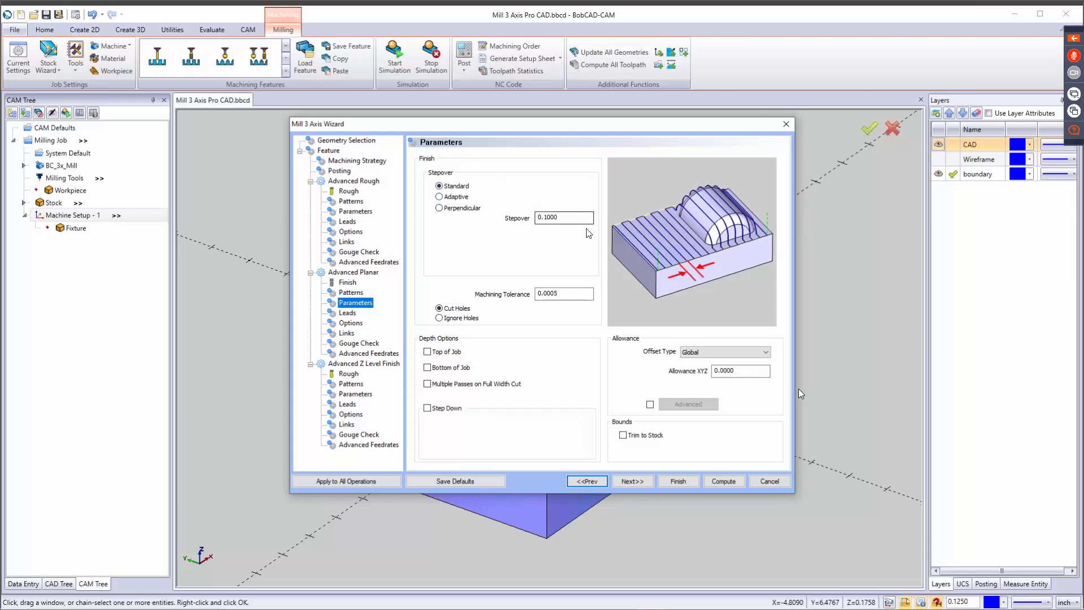
{"action": "left_click_drag", "start_coordinate": [567, 218], "coordinate": [455, 224]}
{"action": "type", "text": "."}
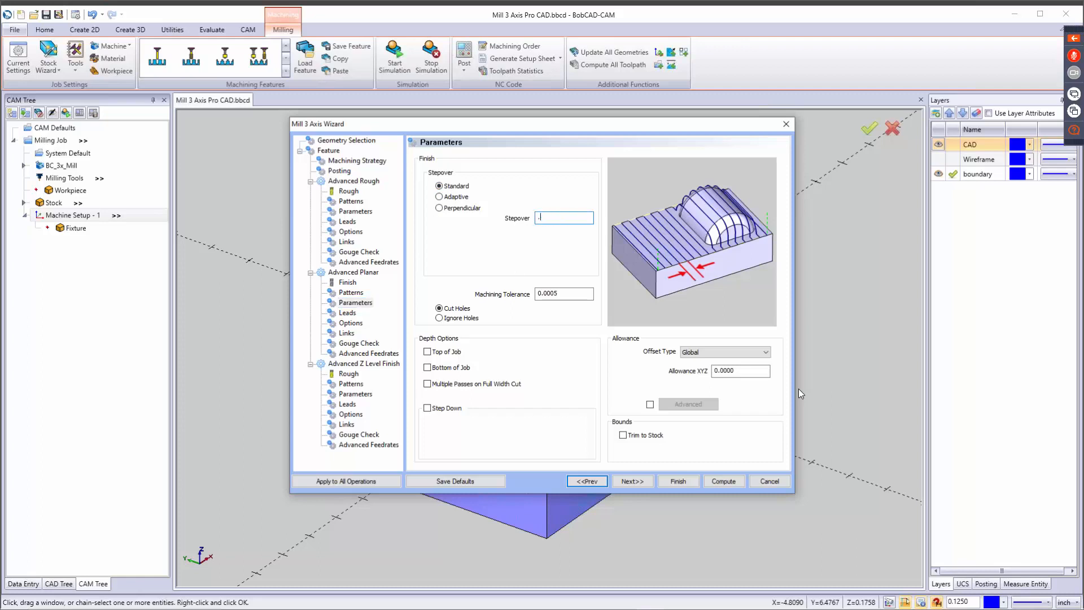
{"action": "type", "text": "02"}
Try the Adaptive and Perpendicular stepover types for Advanced Planar and restore Standard.
{"action": "left_click", "coordinate": [452, 197]}
{"action": "left_click_drag", "start_coordinate": [566, 233], "coordinate": [429, 252]}
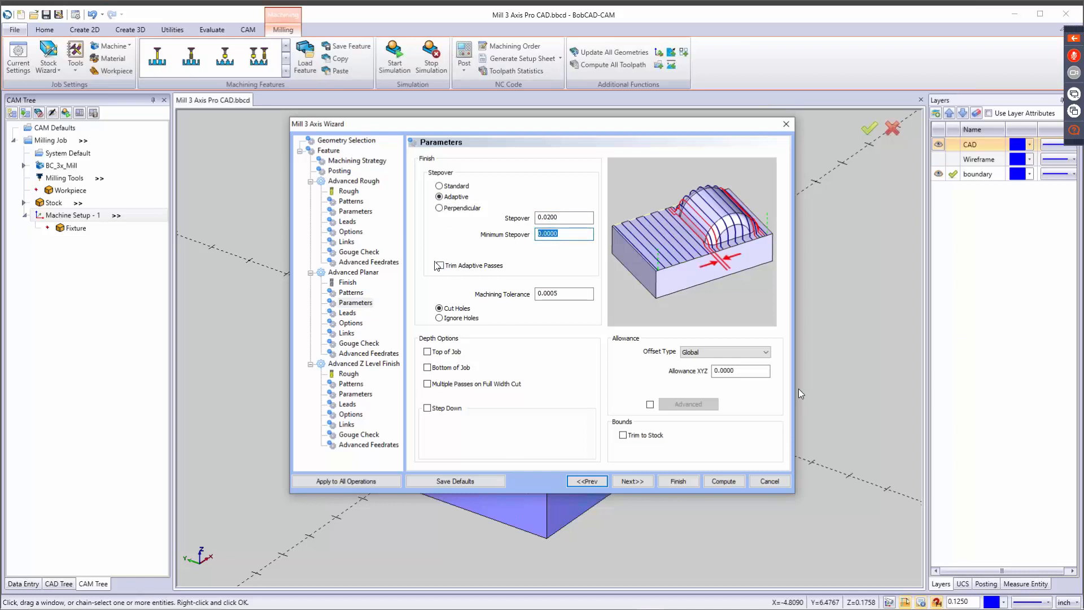
{"action": "type", "text": ".01"}
{"action": "left_click", "coordinate": [439, 208]}
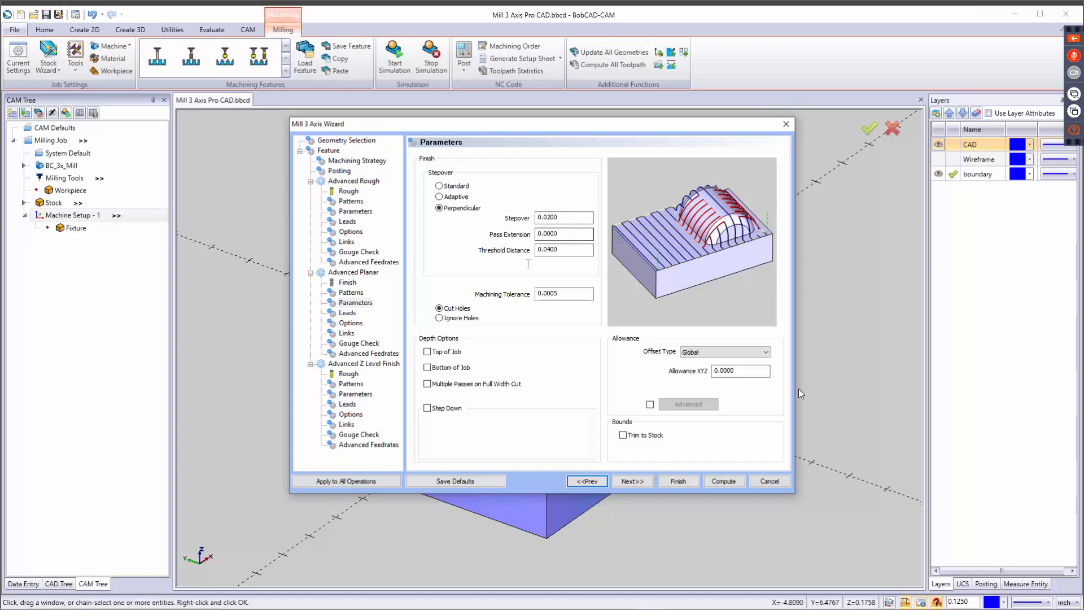
{"action": "left_click", "coordinate": [444, 186]}
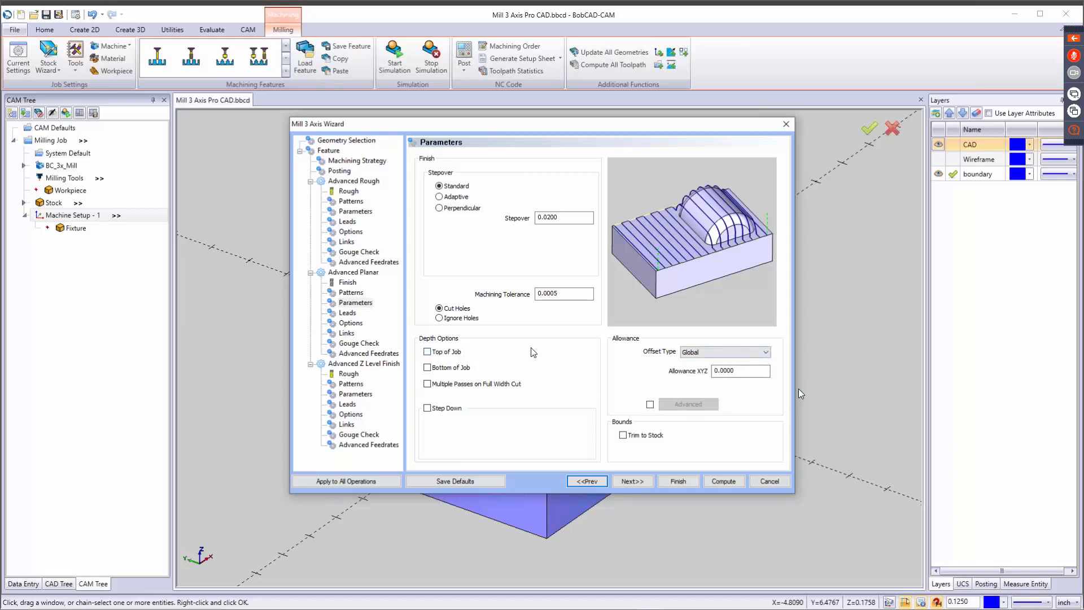
Set the Advanced Planar lead-in to Vertical Tangent and give the lead-out its own Vertical type instead of matching the lead-in.
{"action": "left_click", "coordinate": [638, 481]}
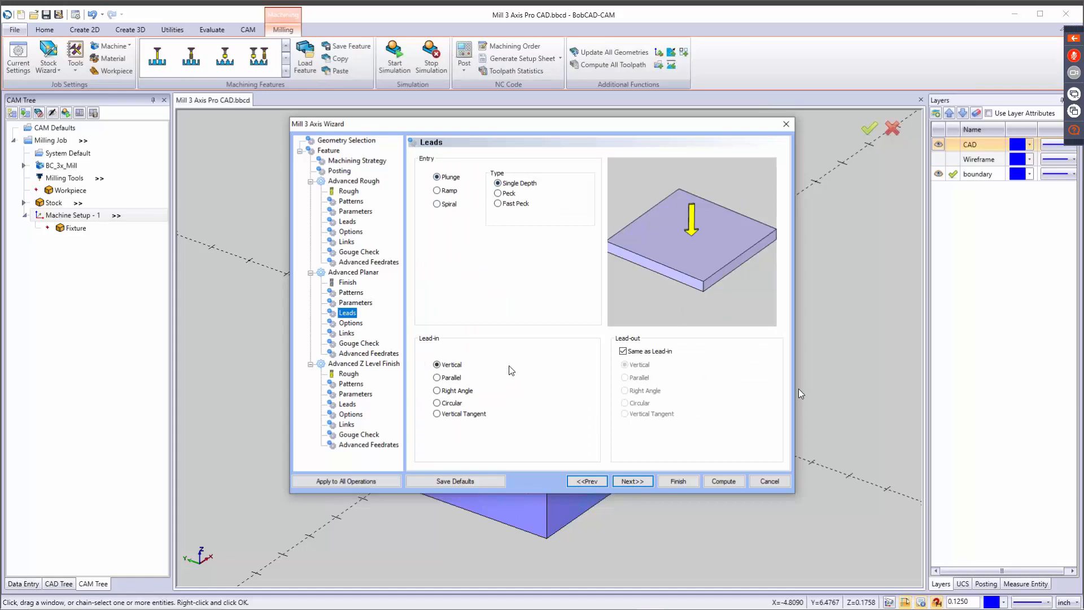
{"action": "left_click", "coordinate": [456, 417]}
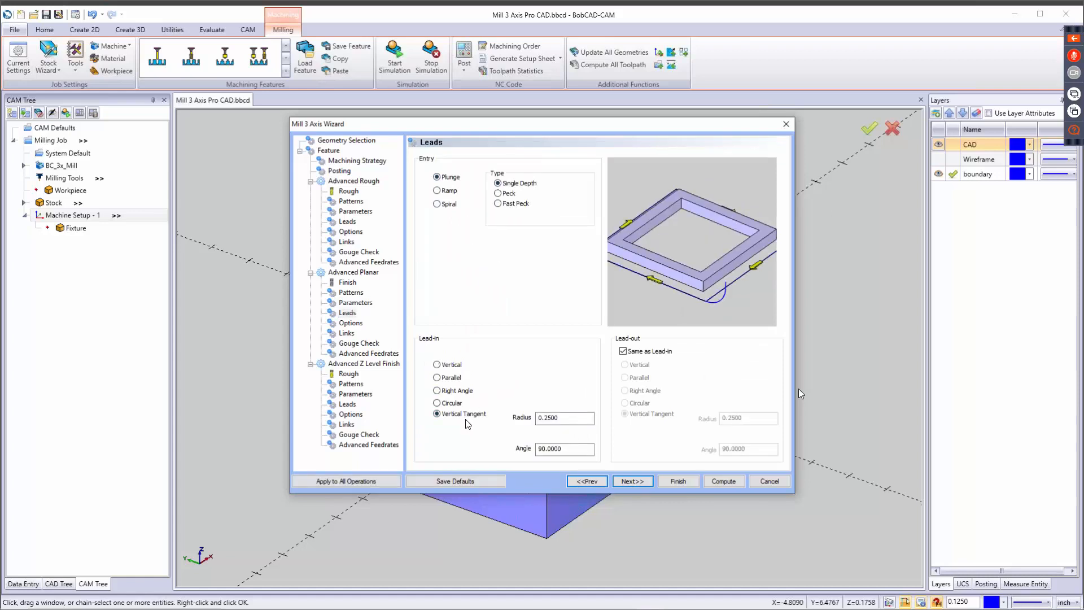
{"action": "left_click", "coordinate": [624, 352]}
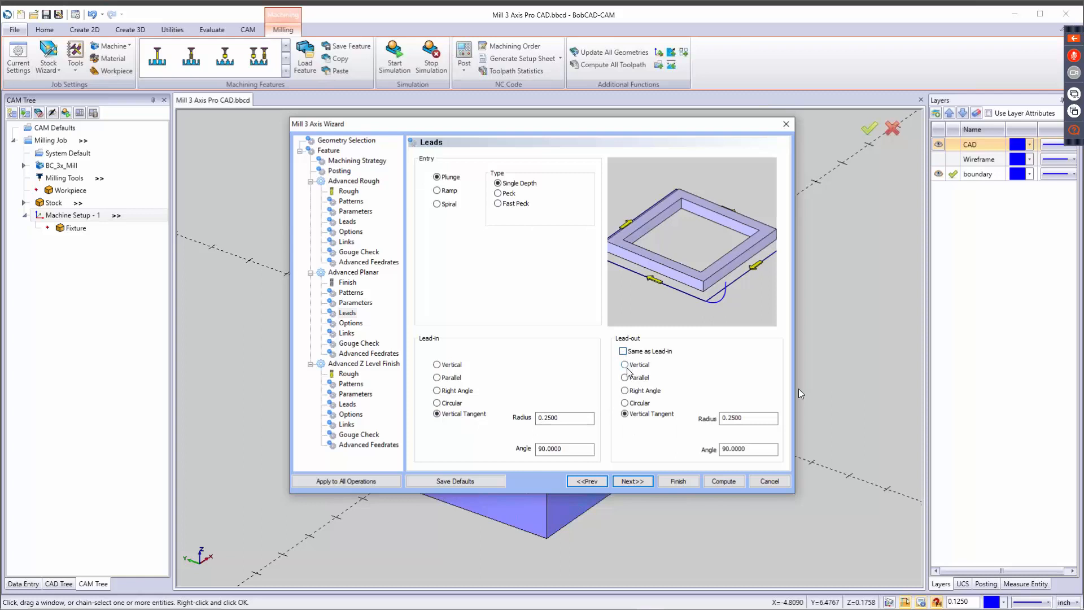
{"action": "left_click", "coordinate": [626, 365]}
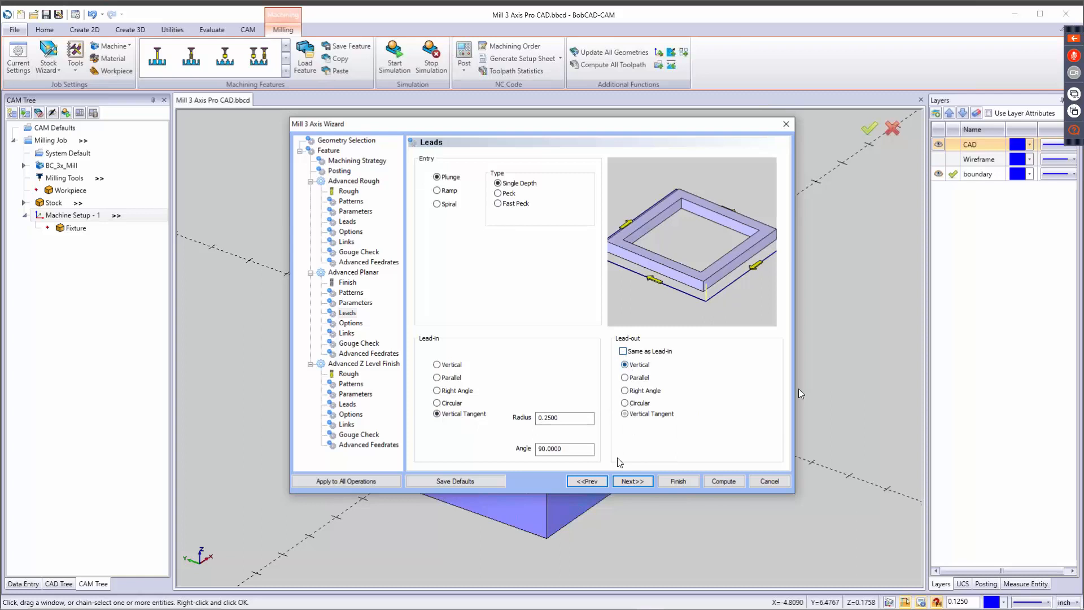
Try the Tool Inside and Tool Outside boundary options for Advanced Planar and restore Center of Tool.
{"action": "left_click", "coordinate": [635, 481]}
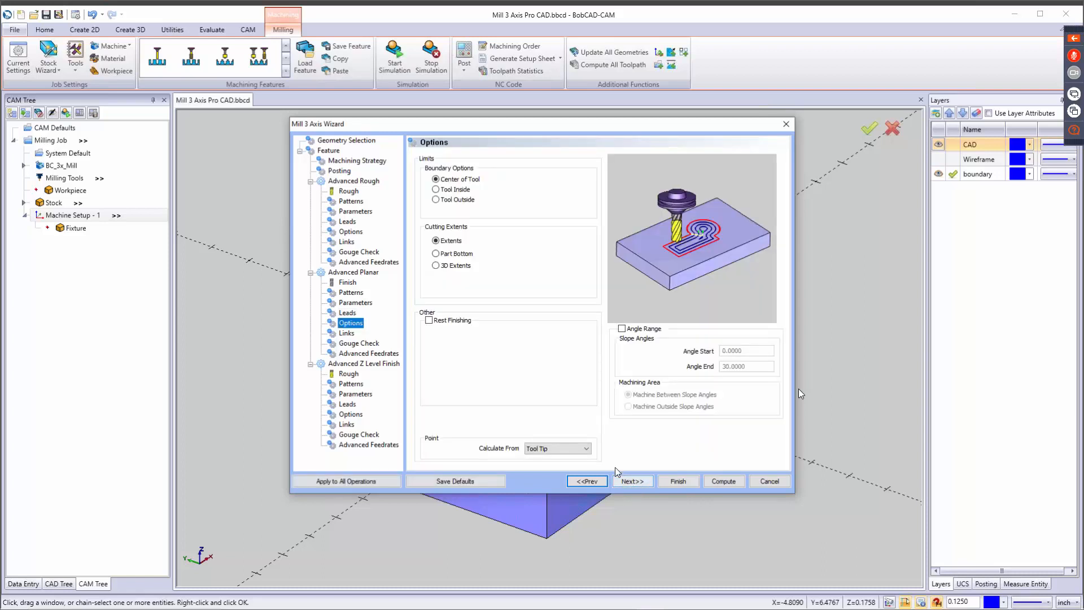
{"action": "left_click", "coordinate": [450, 178]}
{"action": "left_click", "coordinate": [451, 191]}
{"action": "left_click", "coordinate": [455, 200]}
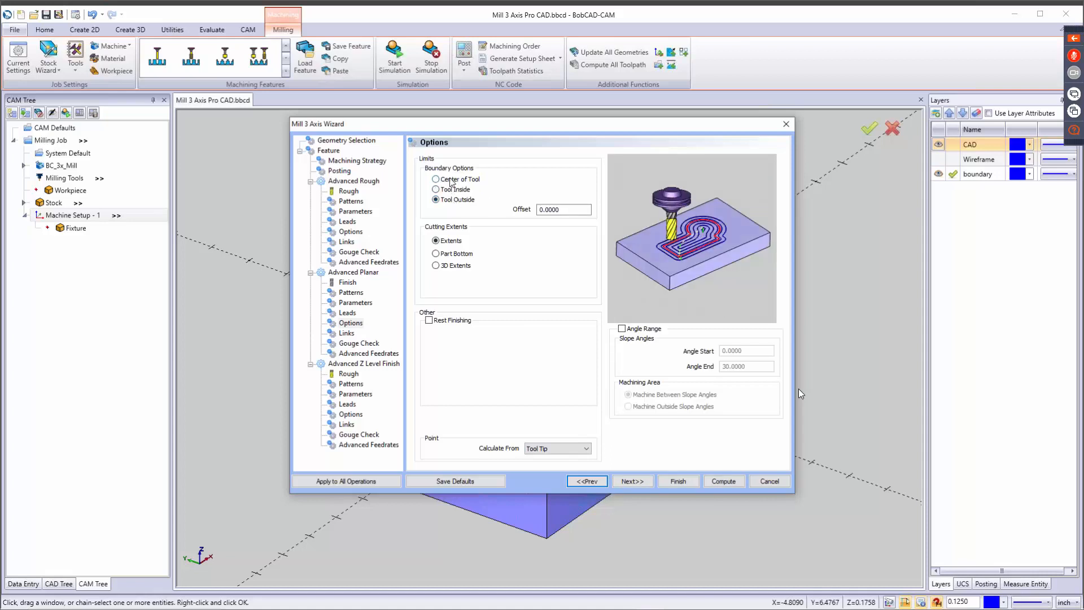
{"action": "left_click", "coordinate": [452, 179]}
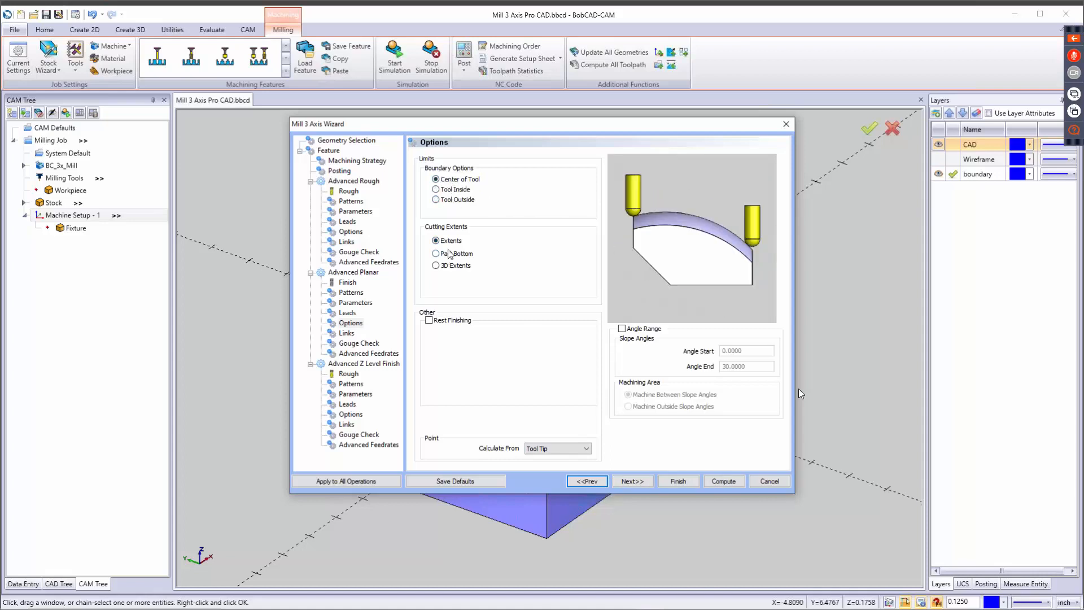
Set the Advanced Planar cutting extents to 3D Extents and keep the point calculated from Tool Tip.
{"action": "left_click", "coordinate": [458, 254]}
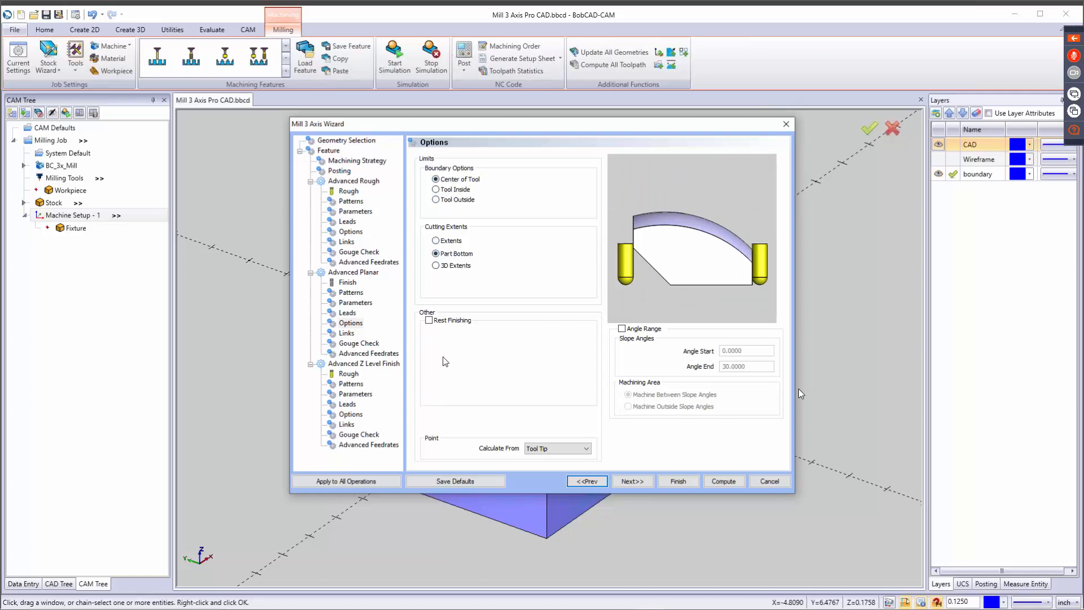
{"action": "left_click", "coordinate": [452, 267]}
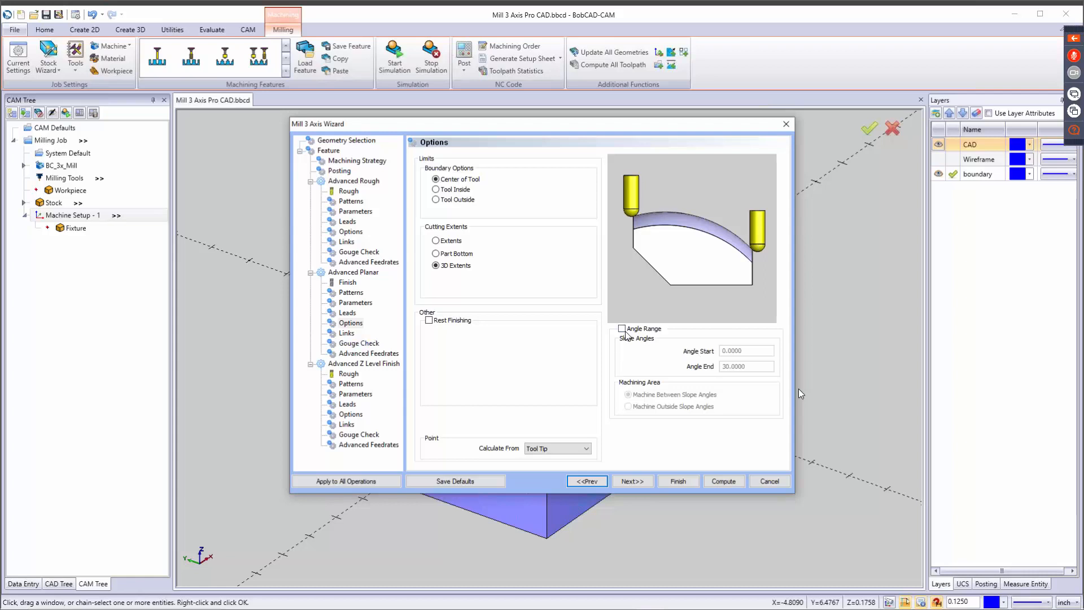
{"action": "left_click", "coordinate": [580, 450]}
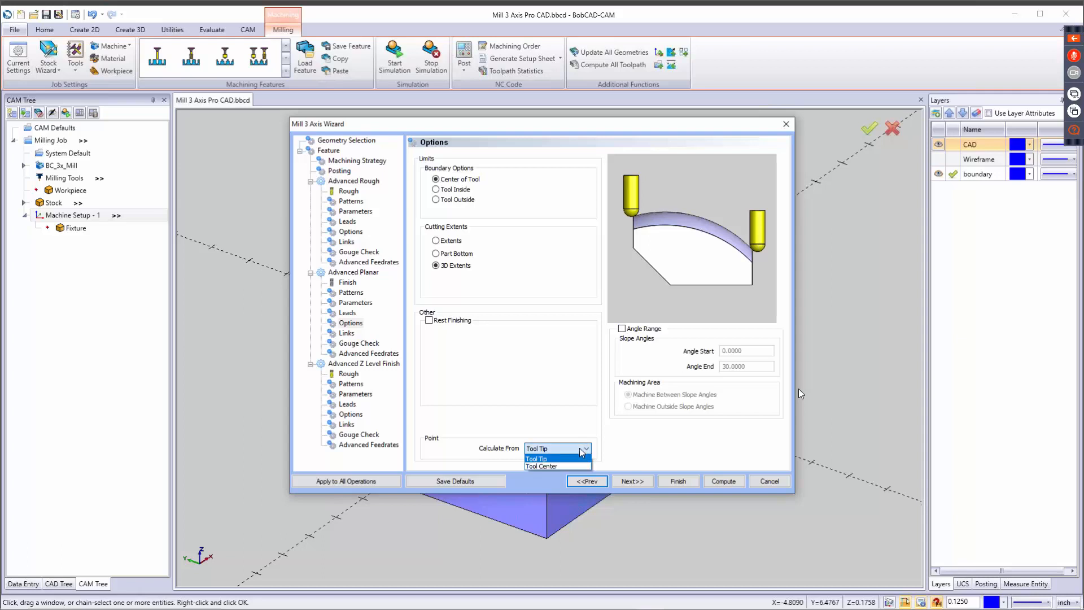
{"action": "left_click", "coordinate": [581, 450]}
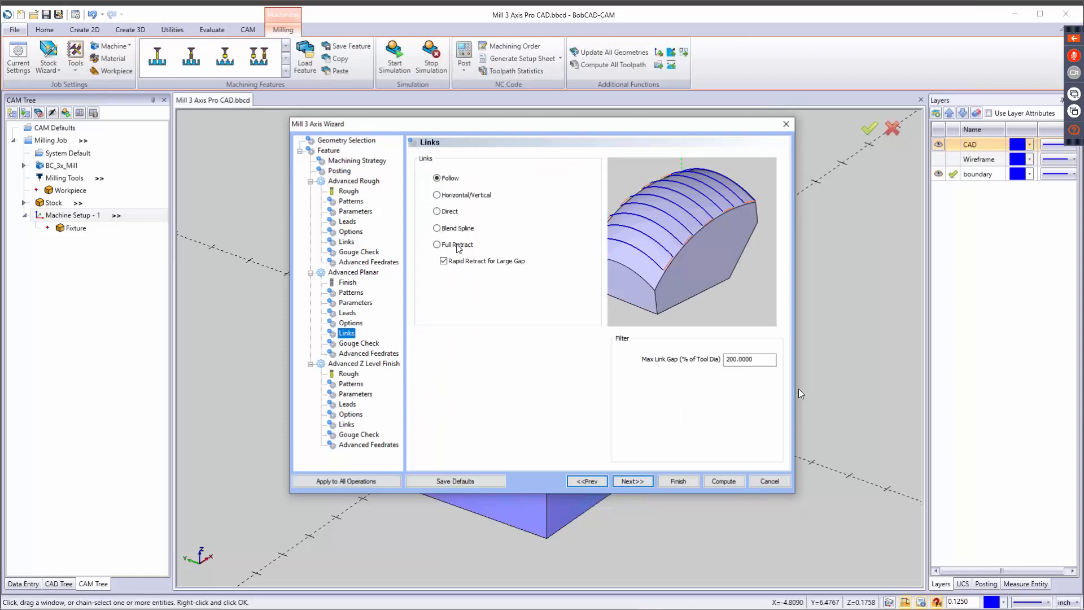
Compare the Advanced Planar link types and choose Blend Spline.
{"action": "left_click", "coordinate": [456, 194]}
{"action": "left_click", "coordinate": [450, 212]}
{"action": "left_click", "coordinate": [457, 230]}
{"action": "left_click", "coordinate": [449, 245]}
{"action": "left_click", "coordinate": [449, 229]}
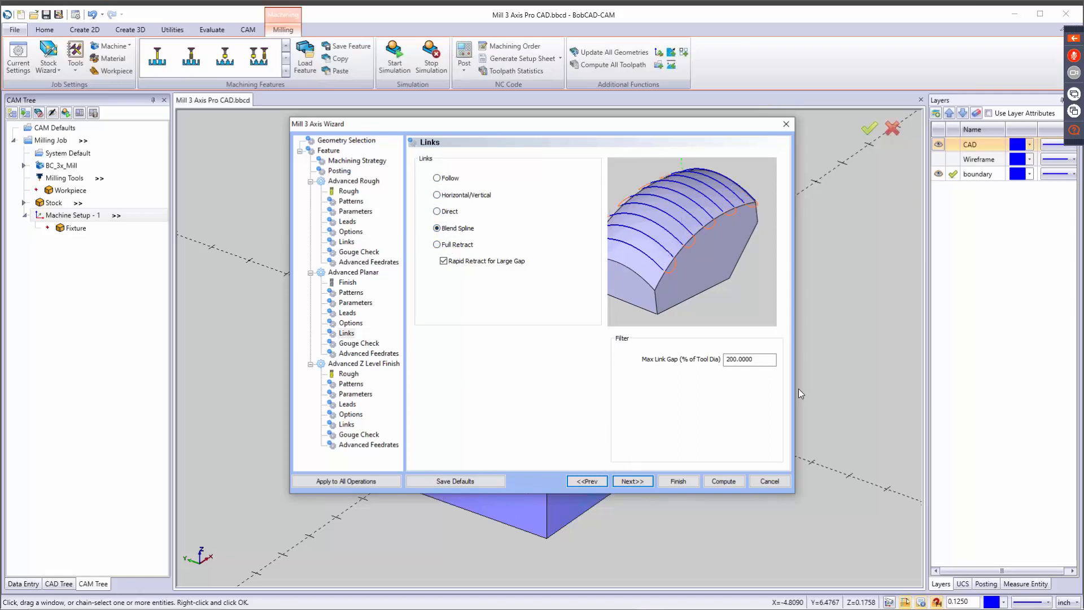
Leave Advanced Planar gouge checks and feedrates at their defaults and assign the 1/4 ball endmill from the tool crib to Advanced Z Level Finish.
{"action": "left_click", "coordinate": [628, 482]}
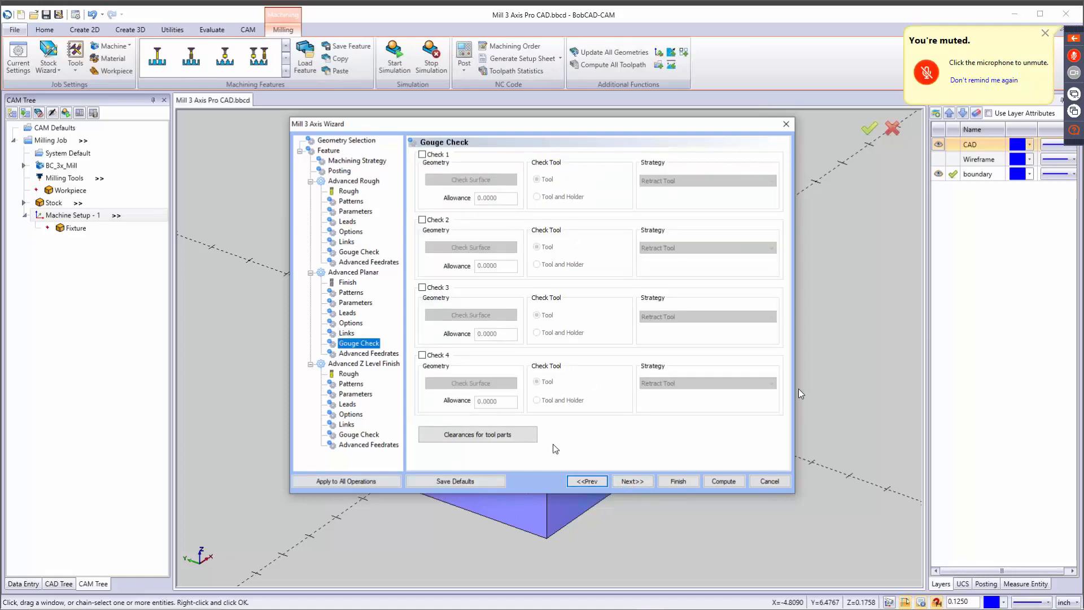
{"action": "left_click", "coordinate": [639, 480]}
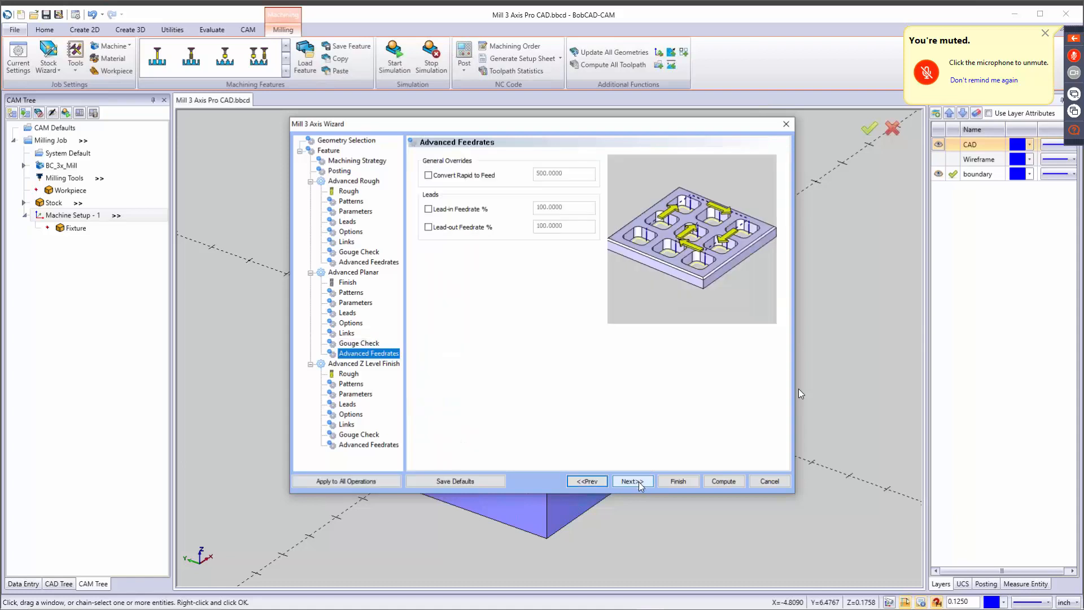
{"action": "left_click", "coordinate": [639, 482]}
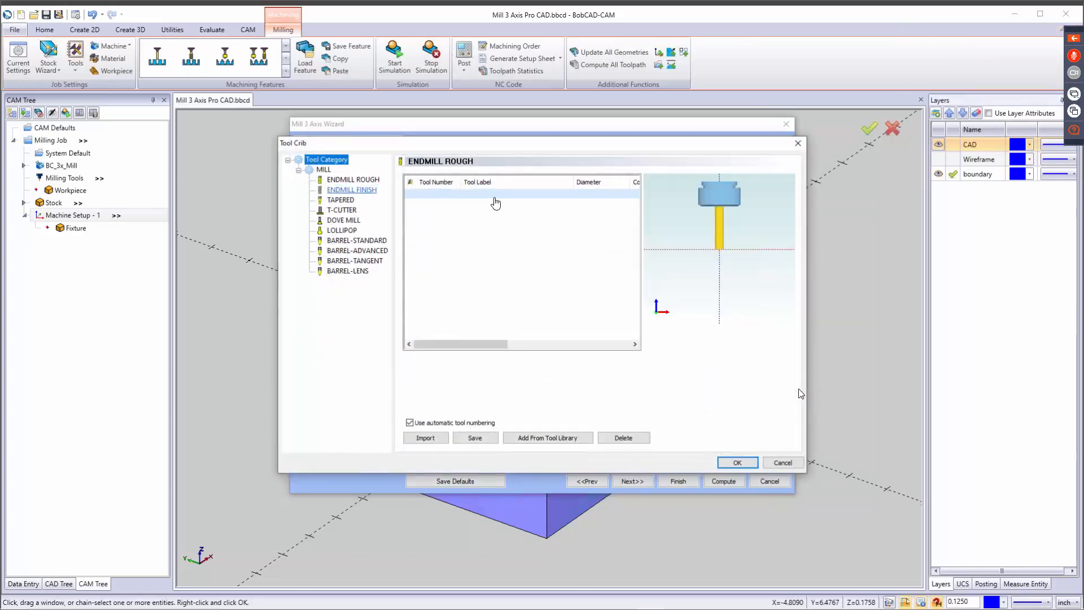
{"action": "left_click", "coordinate": [738, 462]}
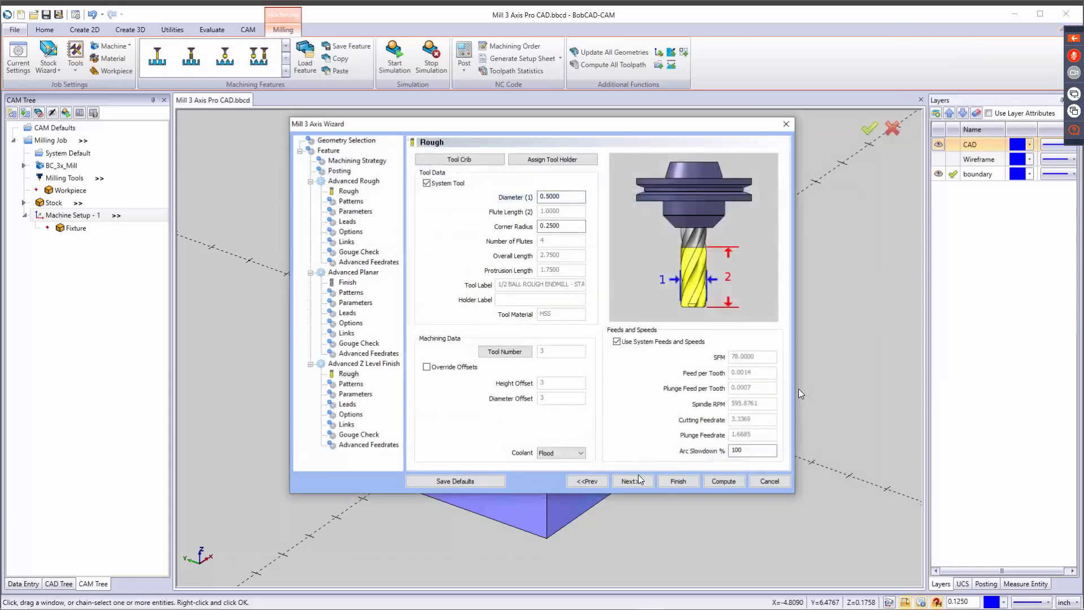
{"action": "left_click", "coordinate": [632, 481]}
{"action": "left_click", "coordinate": [631, 481]}
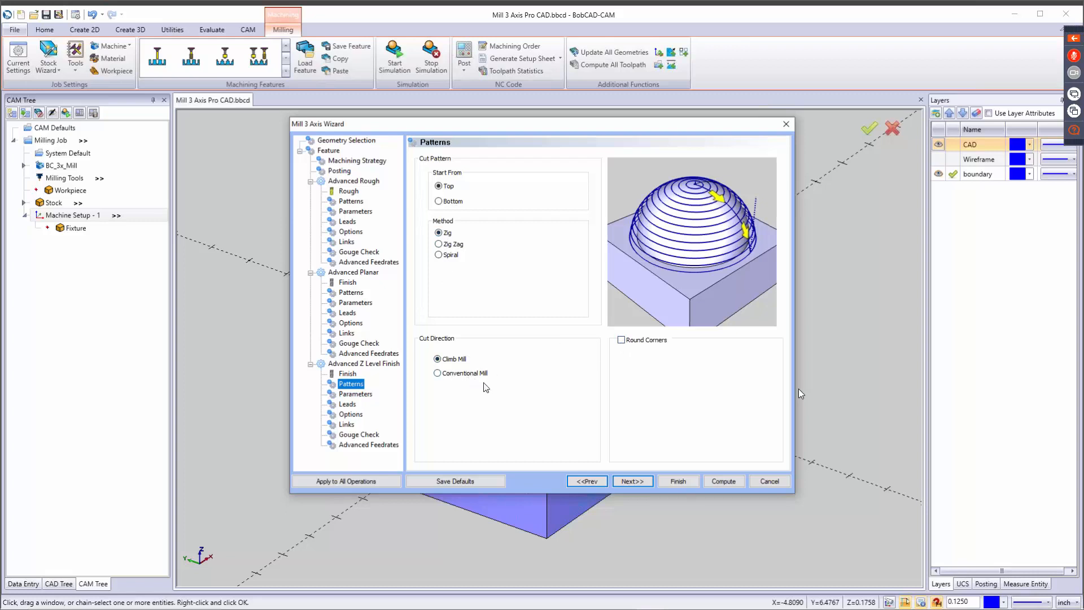
Keep the default Advanced Z Level Finish cut pattern and set the operation's depth of cut to 0.02.
{"action": "left_click", "coordinate": [635, 486]}
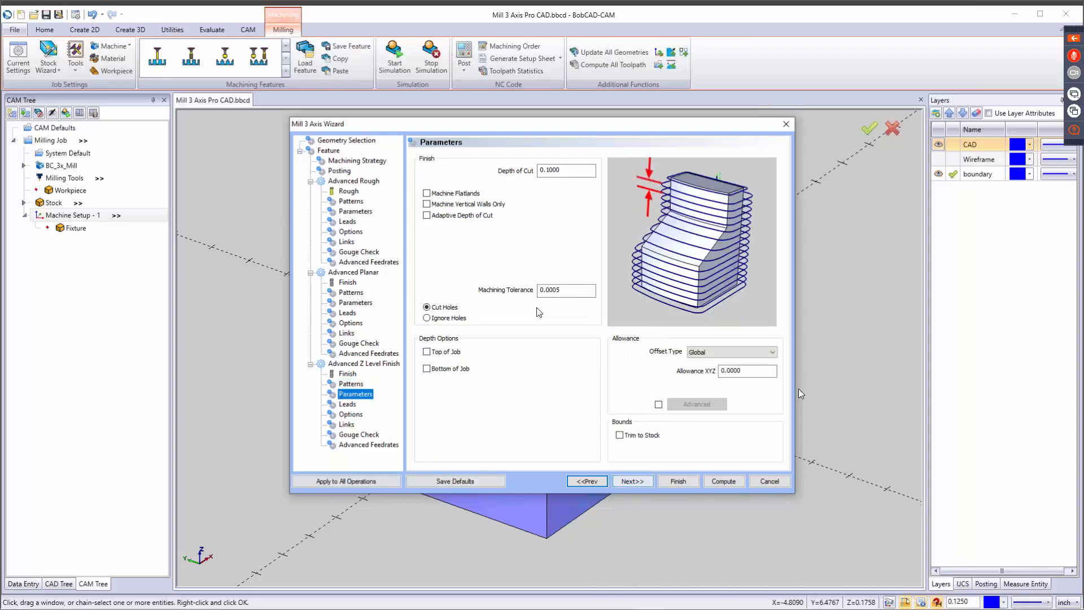
{"action": "left_click_drag", "start_coordinate": [565, 171], "coordinate": [503, 170]}
{"action": "key", "text": "BackSpace"}
{"action": "type", "text": ".02"}
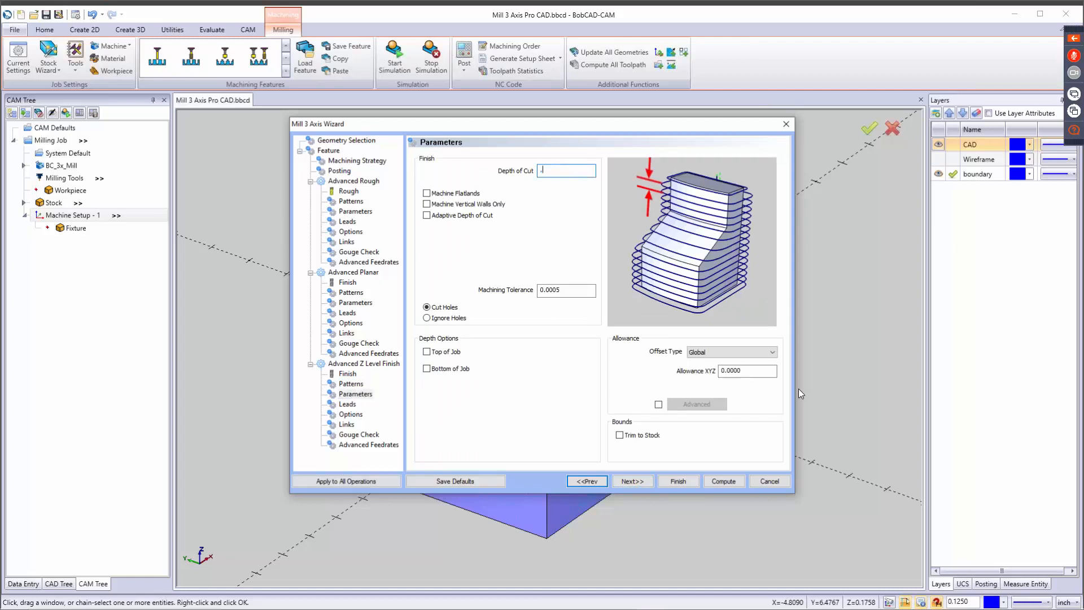
Try Machine Flatlands, Machine Vertical Walls Only and Adaptive Depth of Cut for Advanced Z Level Finish, leaving all three off.
{"action": "left_click", "coordinate": [450, 194]}
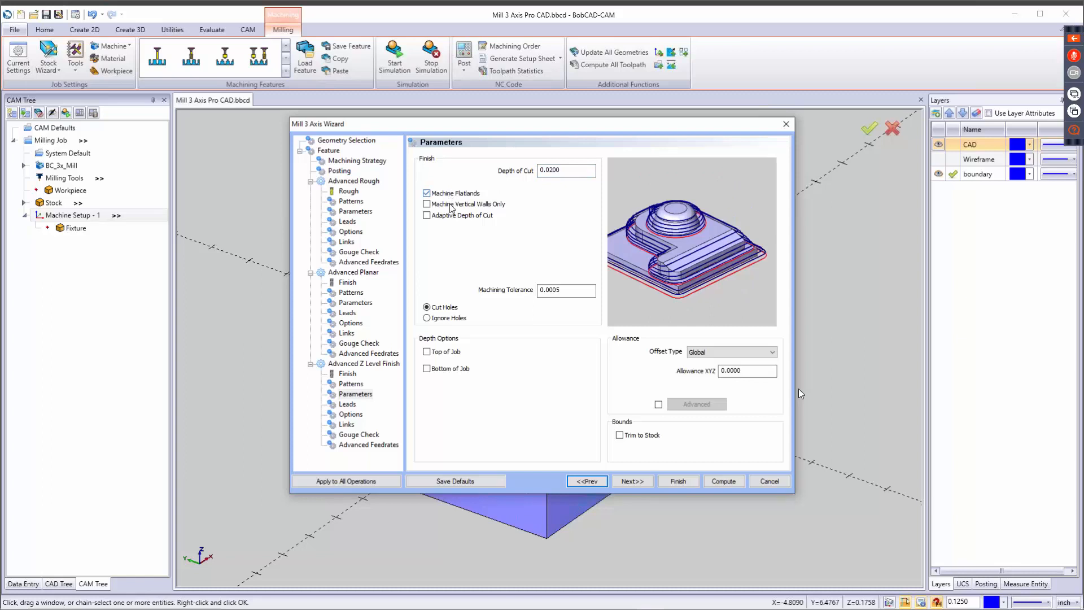
{"action": "left_click", "coordinate": [451, 206]}
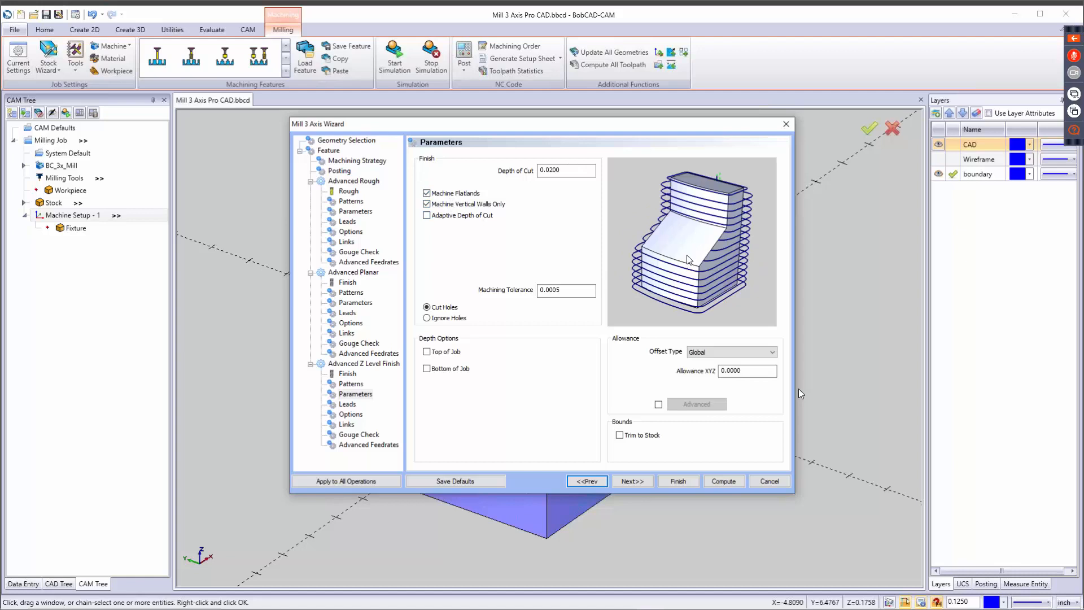
{"action": "left_click", "coordinate": [427, 215]}
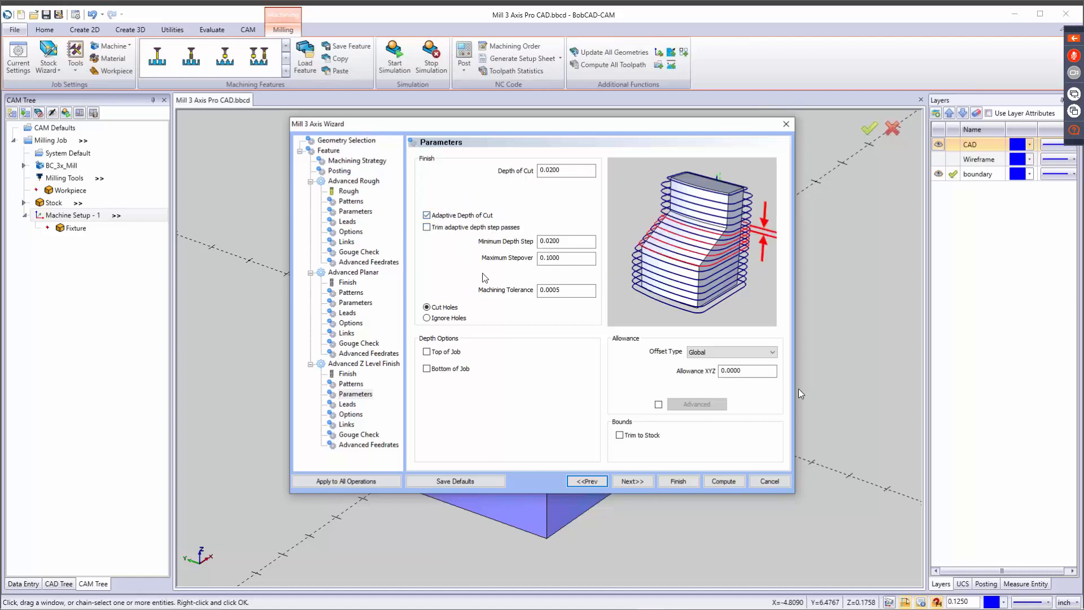
{"action": "double_click", "coordinate": [578, 242]}
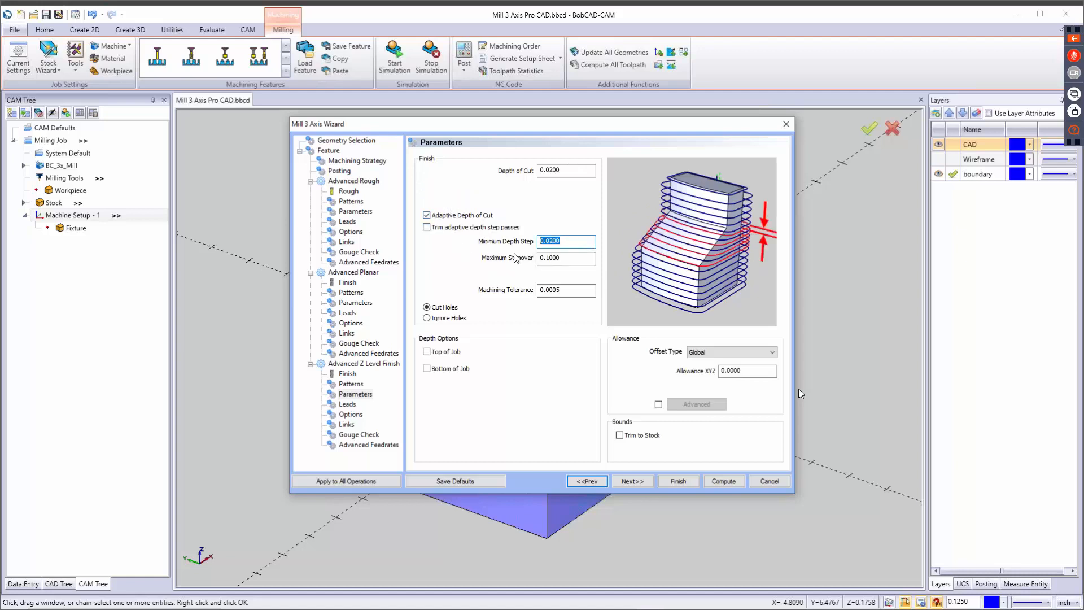
{"action": "left_click", "coordinate": [427, 215]}
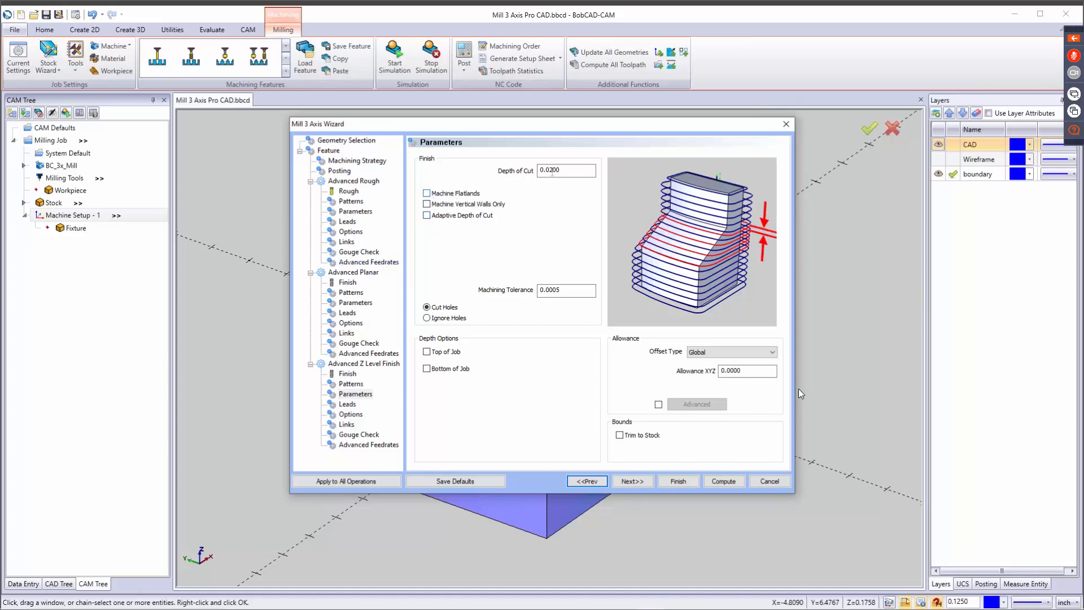
{"action": "double_click", "coordinate": [568, 165]}
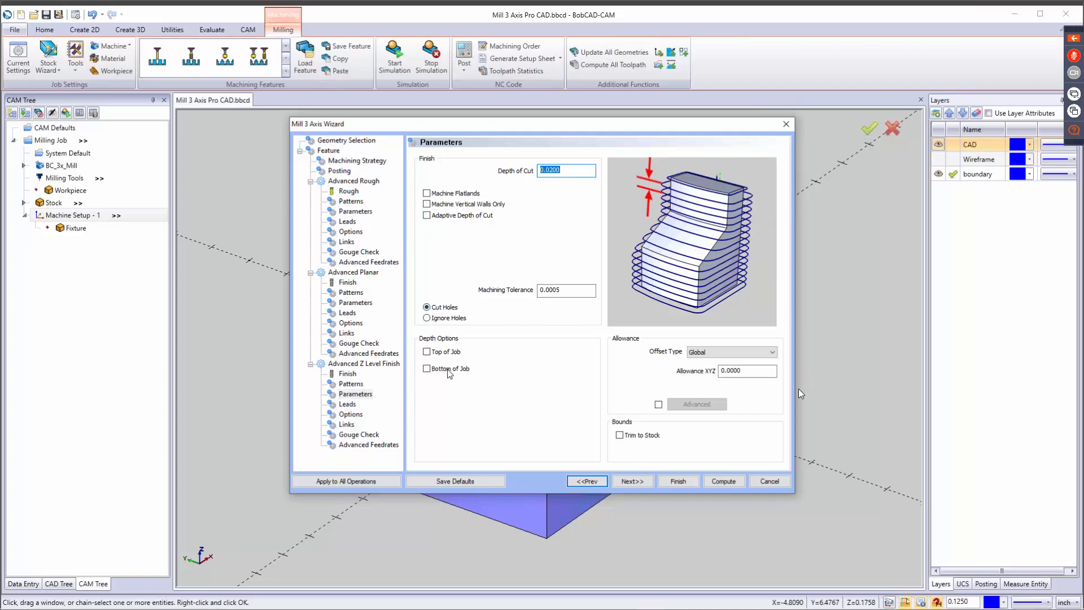
Keep the default Advanced Z Level Finish leads and set its cutting extents to Part Bottom.
{"action": "left_click", "coordinate": [630, 481]}
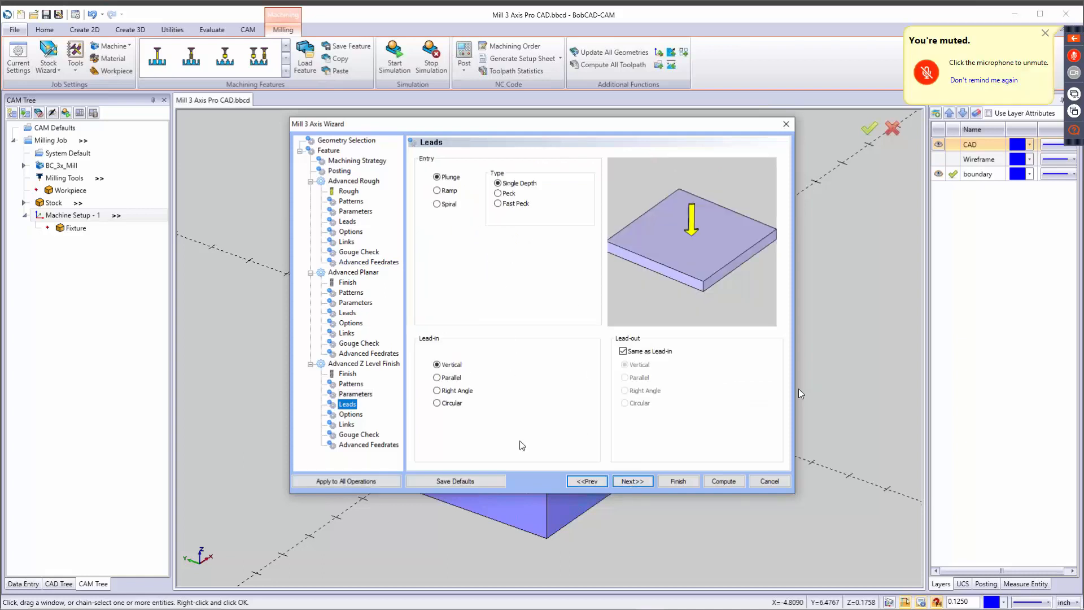
{"action": "left_click", "coordinate": [625, 482]}
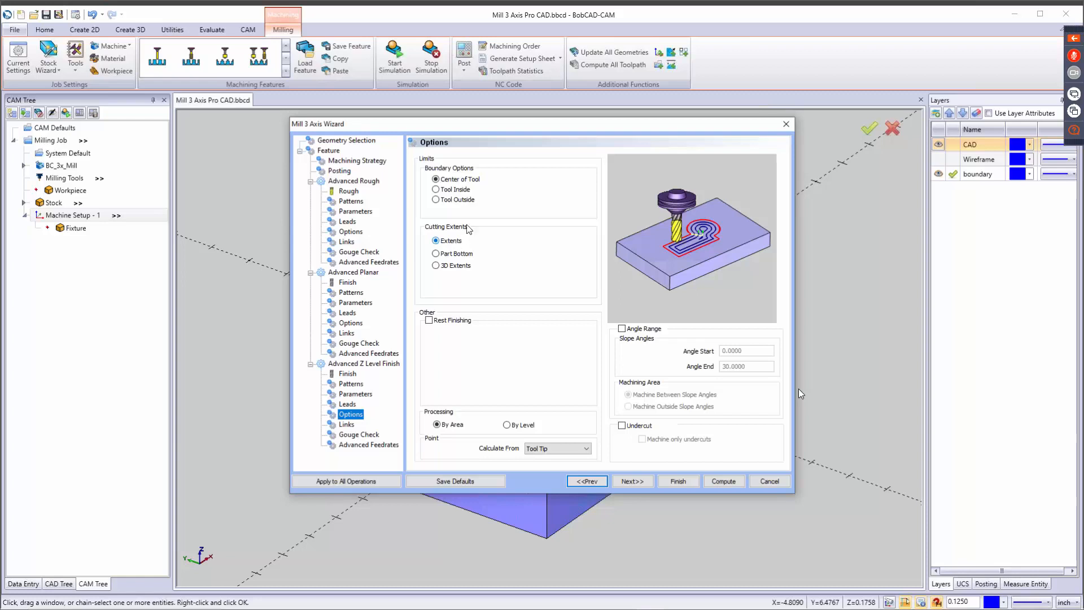
{"action": "left_click", "coordinate": [447, 253]}
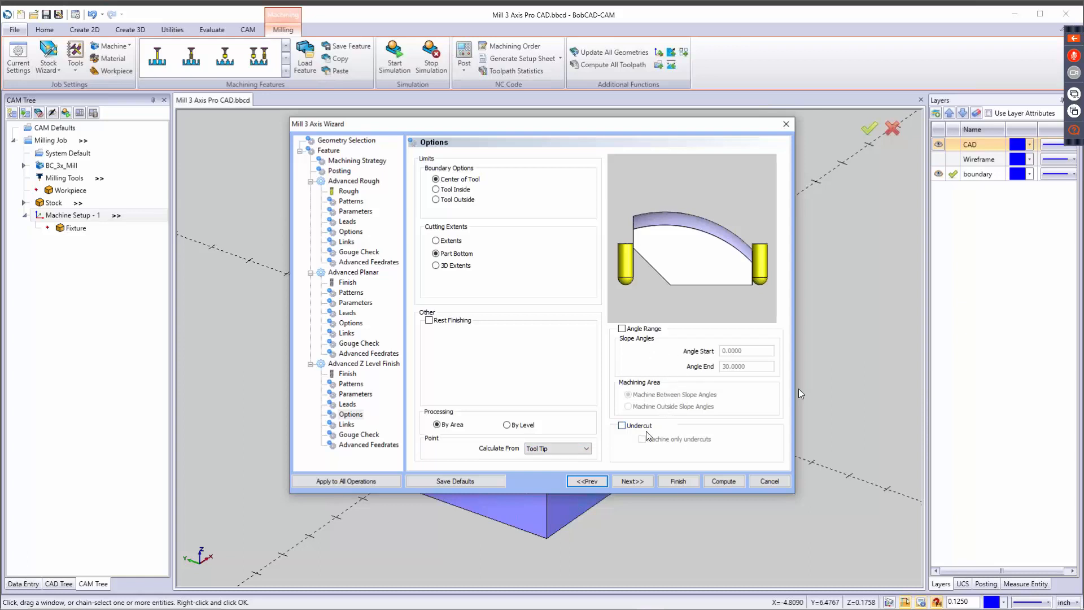
Try the Undercut option for Advanced Z Level Finish, turn it off again and review the operation's finish tool data.
{"action": "left_click", "coordinate": [631, 427]}
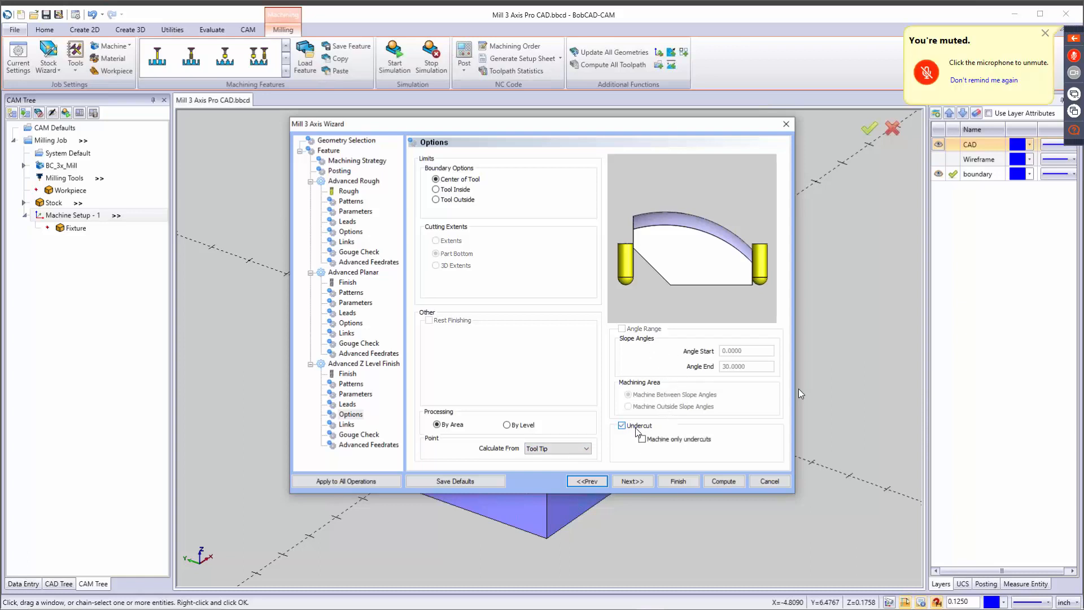
{"action": "left_click", "coordinate": [627, 426]}
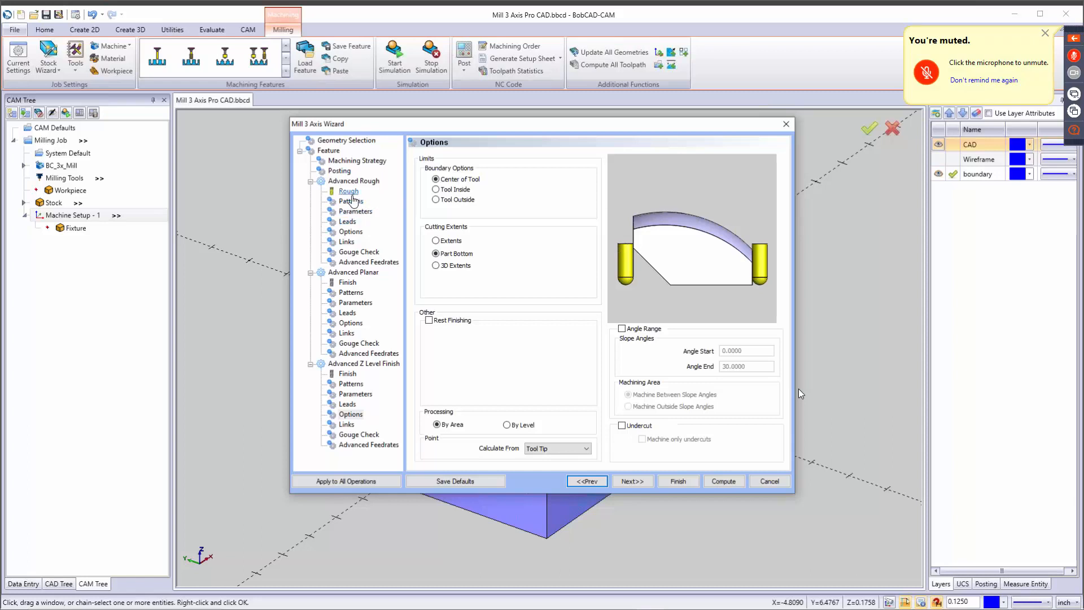
{"action": "left_click", "coordinate": [348, 373]}
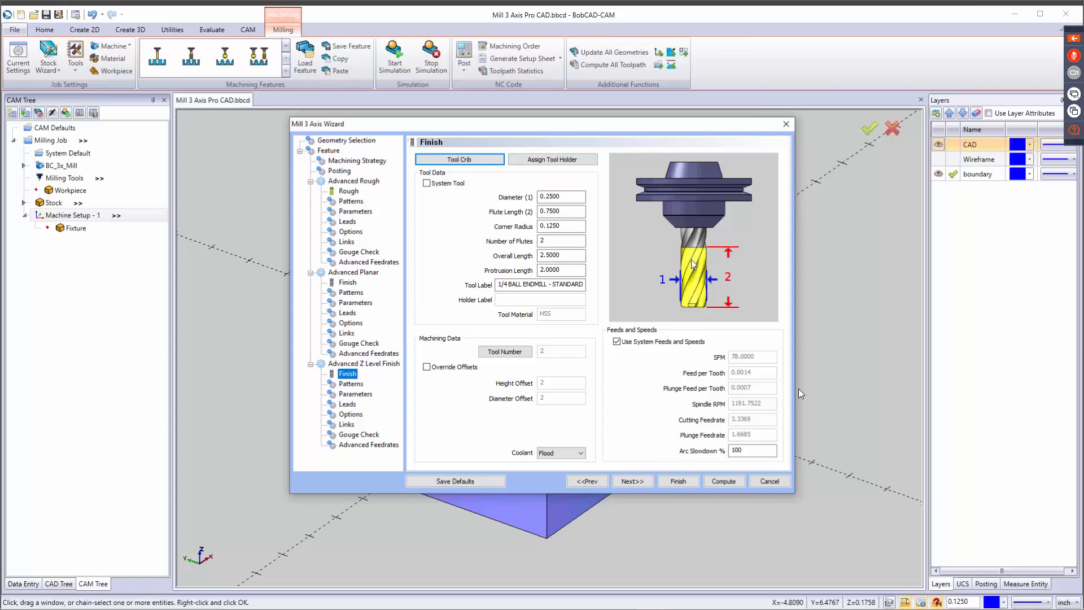
{"action": "left_click", "coordinate": [349, 414]}
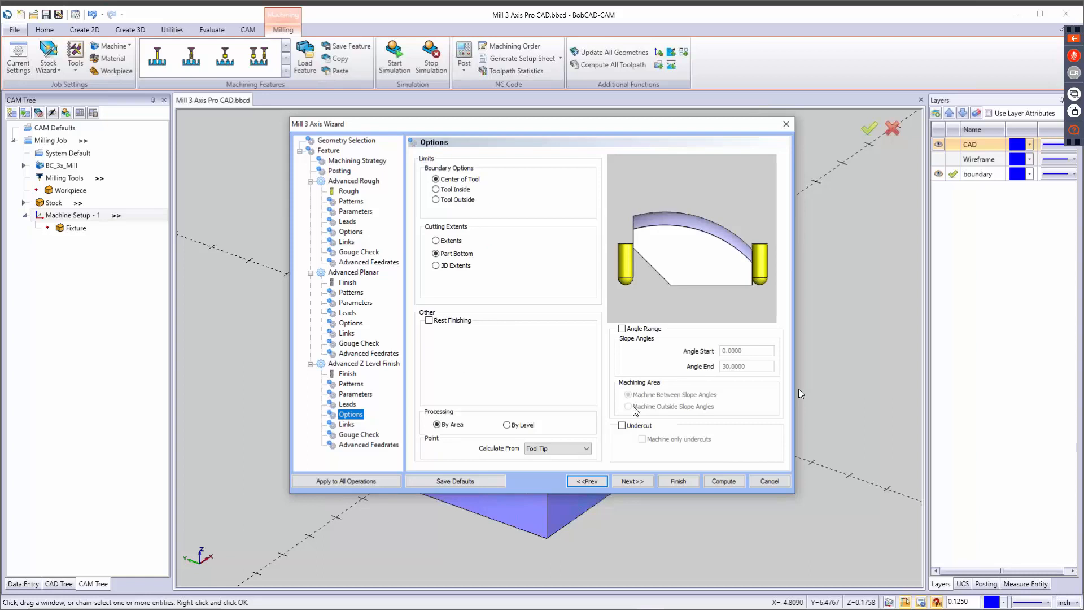
Try the Direct, Horizontal/Vertical, S-Link and Full Retract links for Advanced Z Level Finish, restore Follow and enable Linking Position.
{"action": "left_click", "coordinate": [644, 481]}
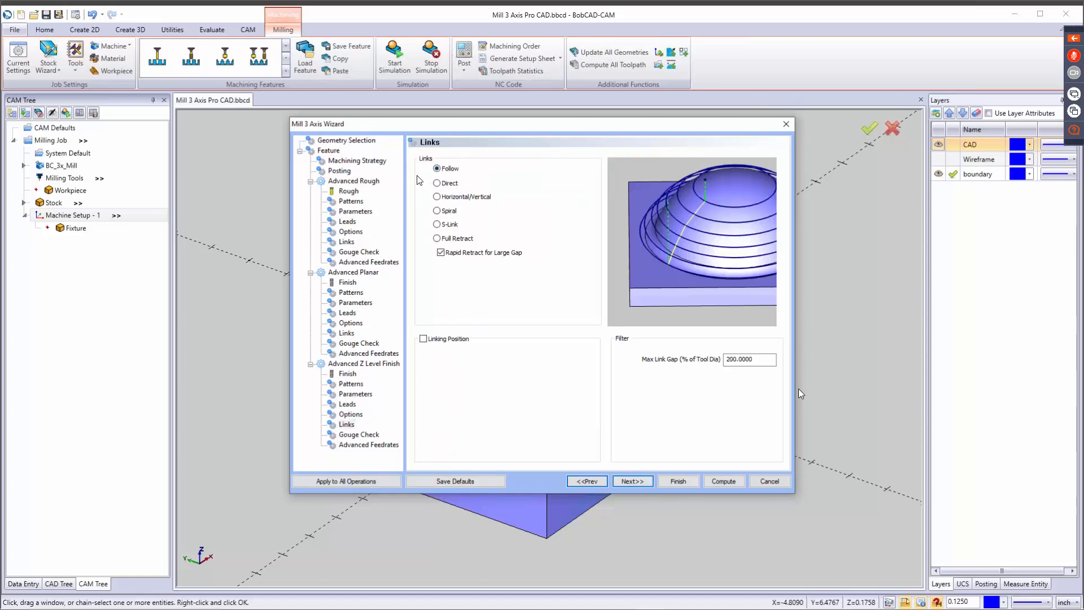
{"action": "left_click", "coordinate": [447, 183]}
{"action": "left_click", "coordinate": [447, 209]}
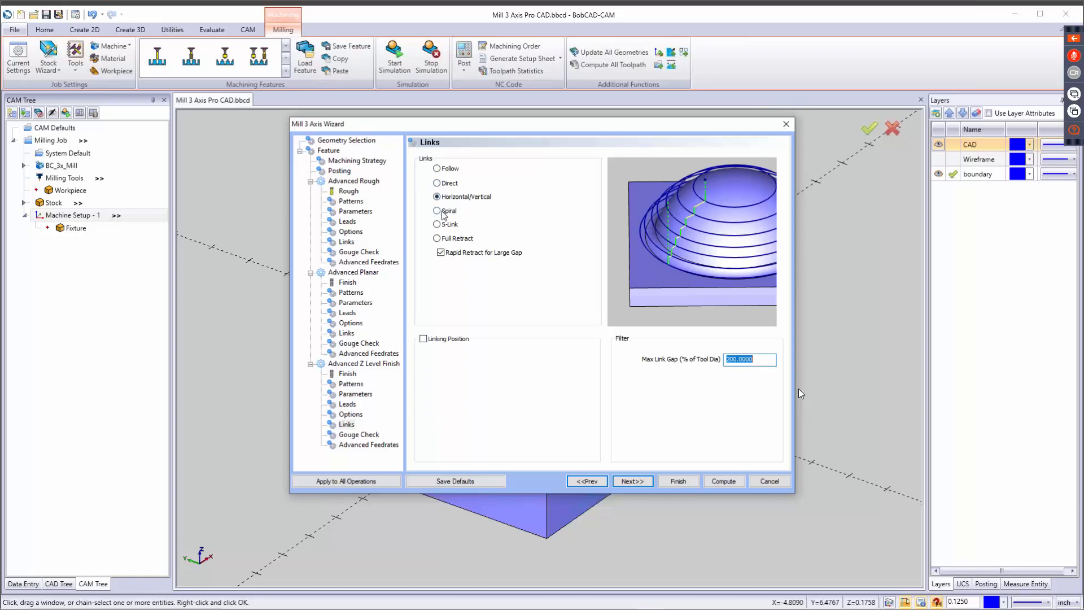
{"action": "left_click", "coordinate": [439, 225]}
{"action": "left_click", "coordinate": [439, 238]}
{"action": "left_click", "coordinate": [435, 169]}
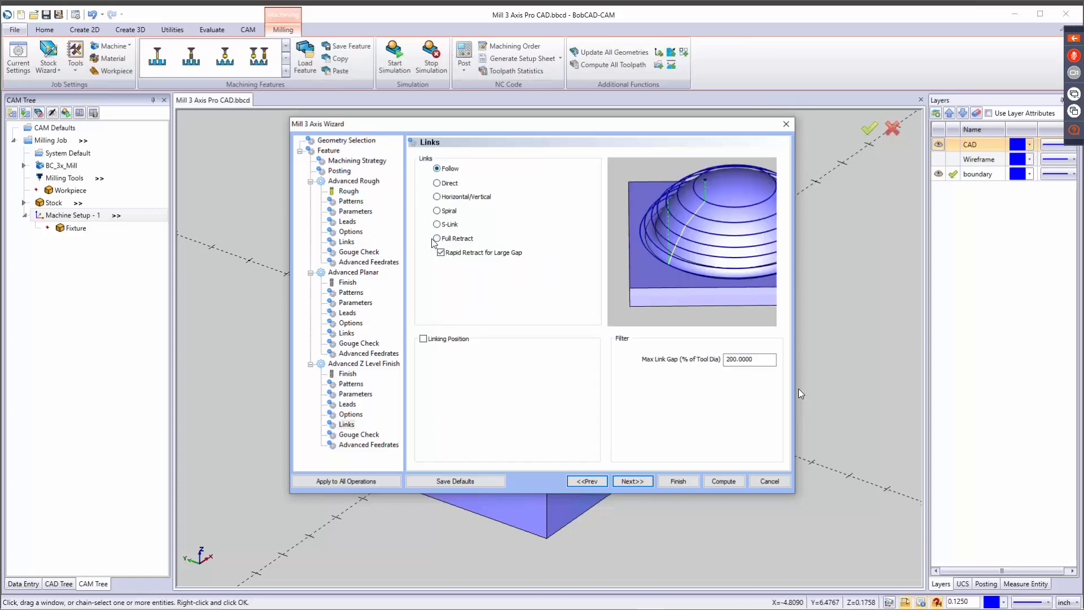
{"action": "left_click", "coordinate": [424, 339]}
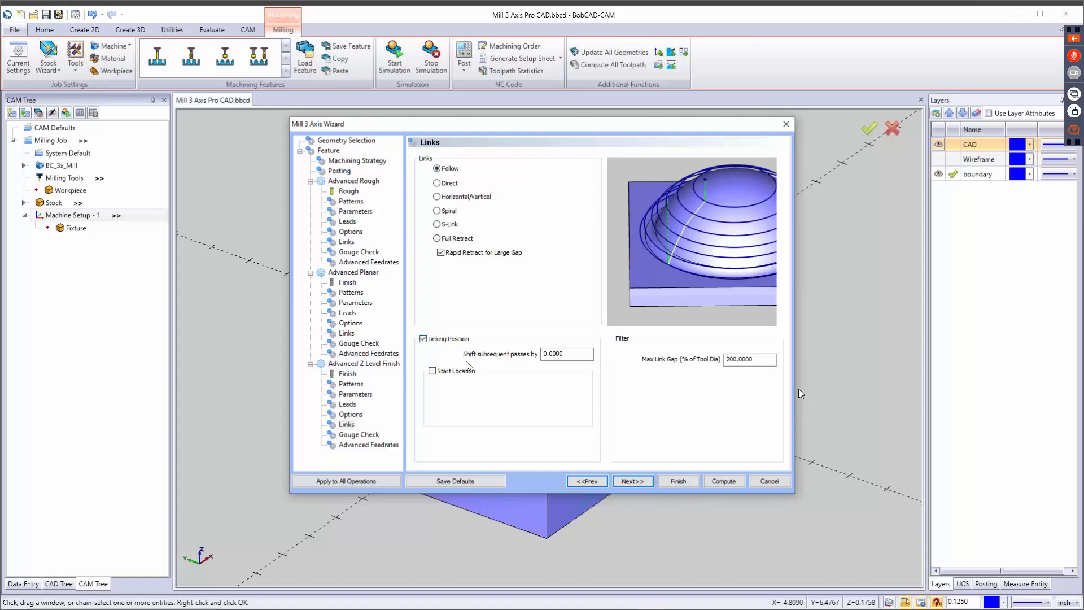
Turn off Linking Position for Advanced Z Level Finish, keep its default gouge check and feedrates, and complete the 3-axis feature.
{"action": "left_click", "coordinate": [572, 353]}
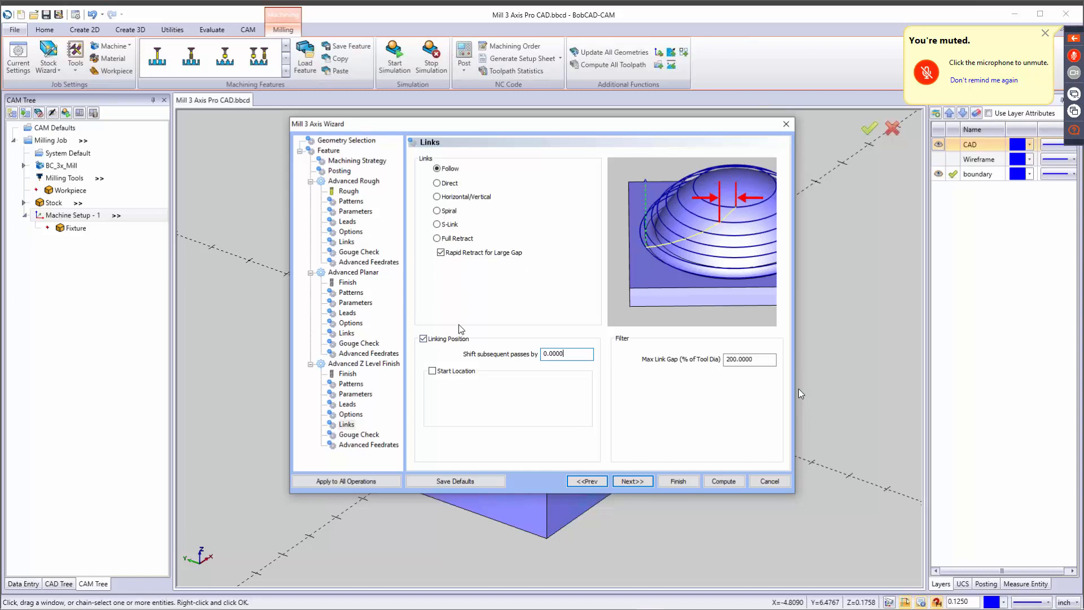
{"action": "left_click", "coordinate": [424, 339]}
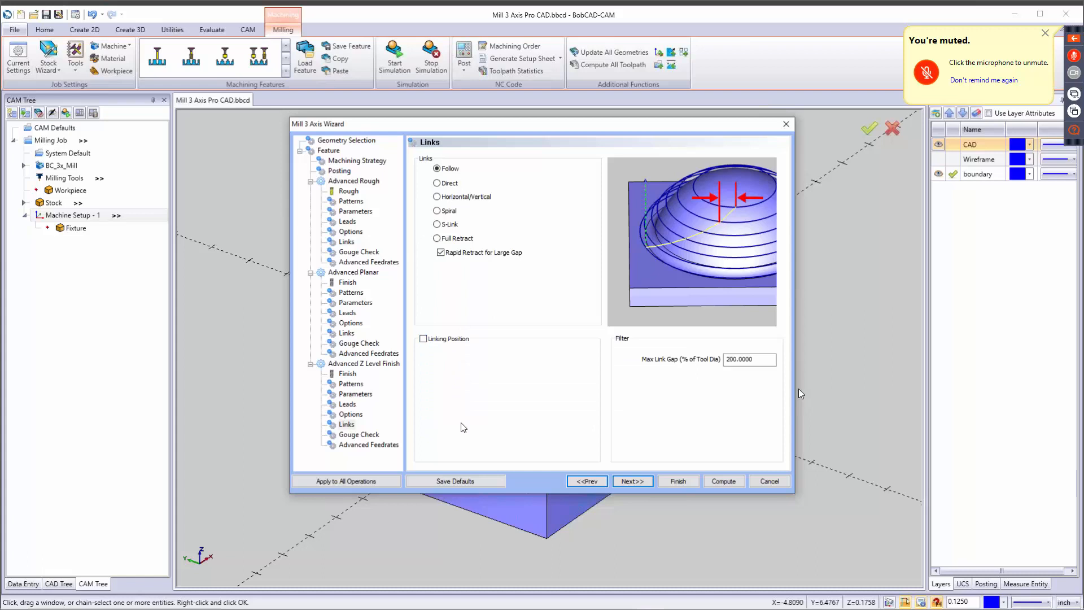
{"action": "left_click", "coordinate": [633, 481]}
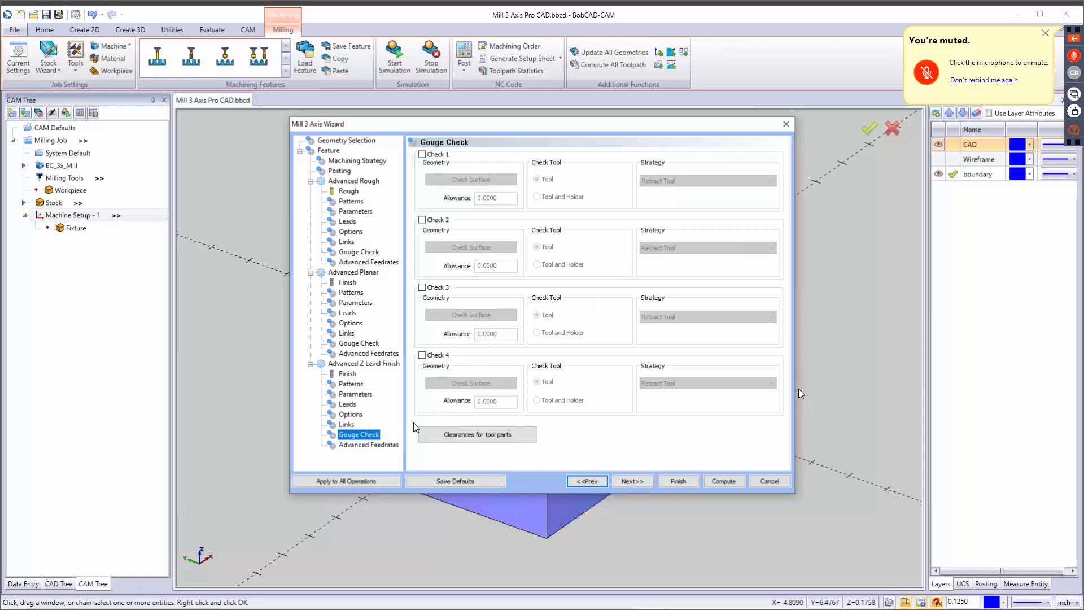
{"action": "left_click", "coordinate": [638, 481]}
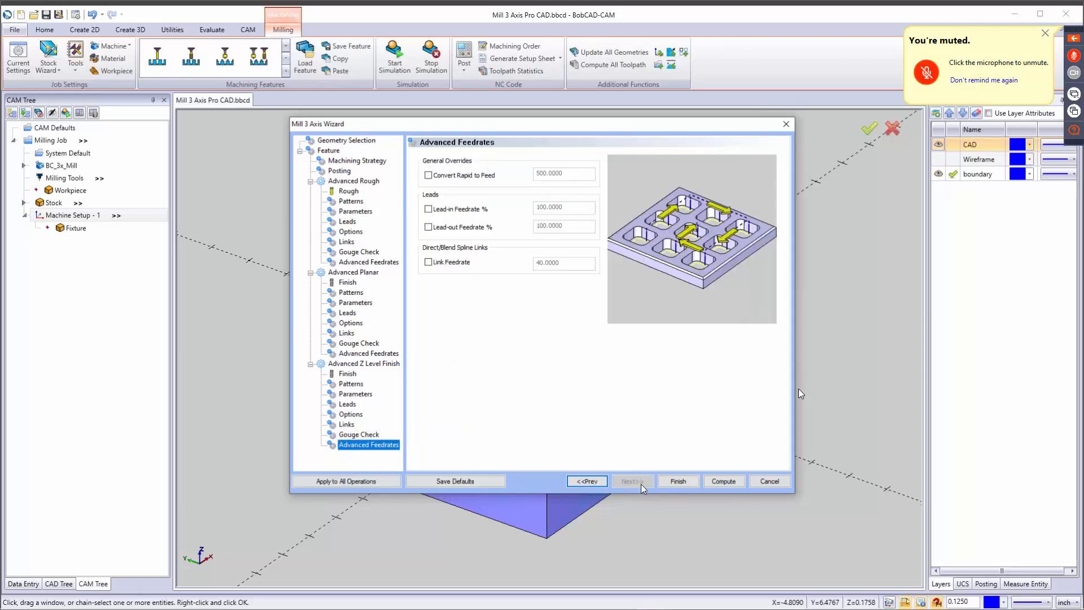
{"action": "left_click", "coordinate": [685, 480]}
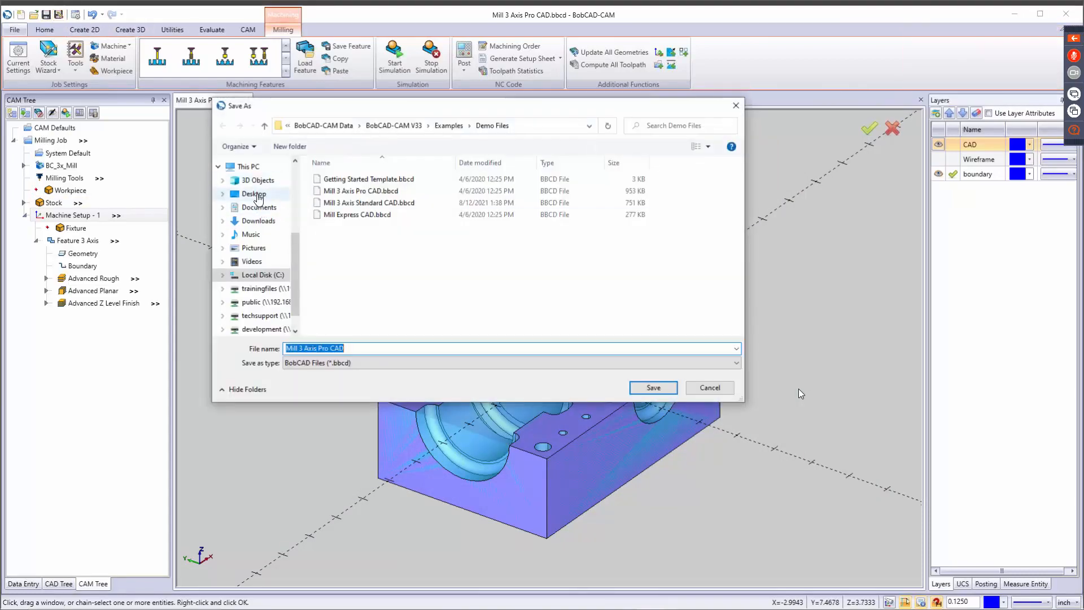
Save the file as Mill 3 Axis Pro CAD on the Desktop and compute all toolpaths of the 3-axis feature.
{"action": "left_click", "coordinate": [254, 193]}
{"action": "left_click", "coordinate": [654, 388]}
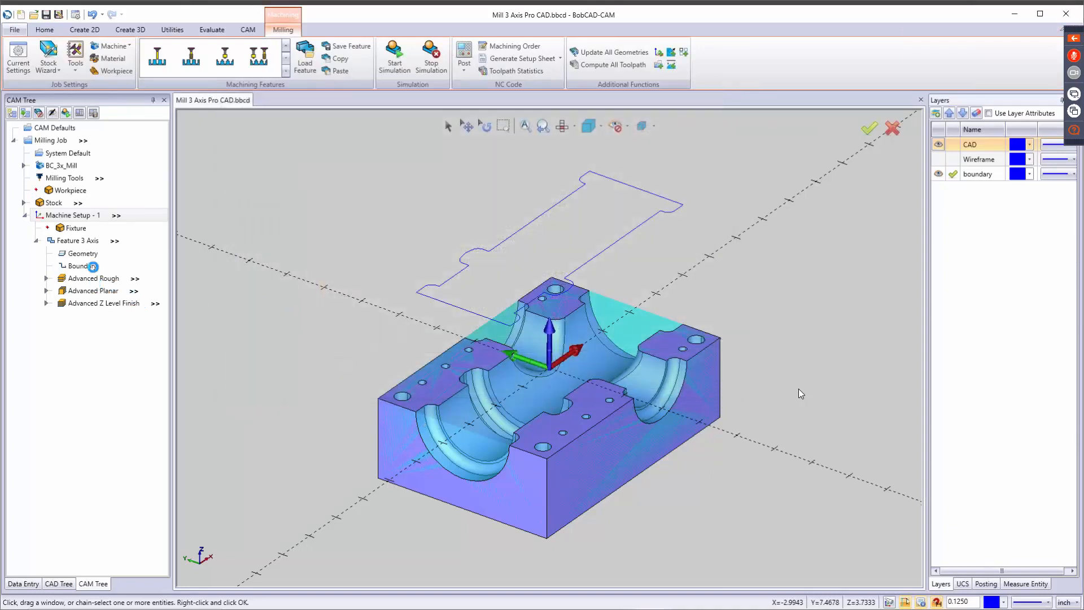
{"action": "right_click", "coordinate": [91, 246]}
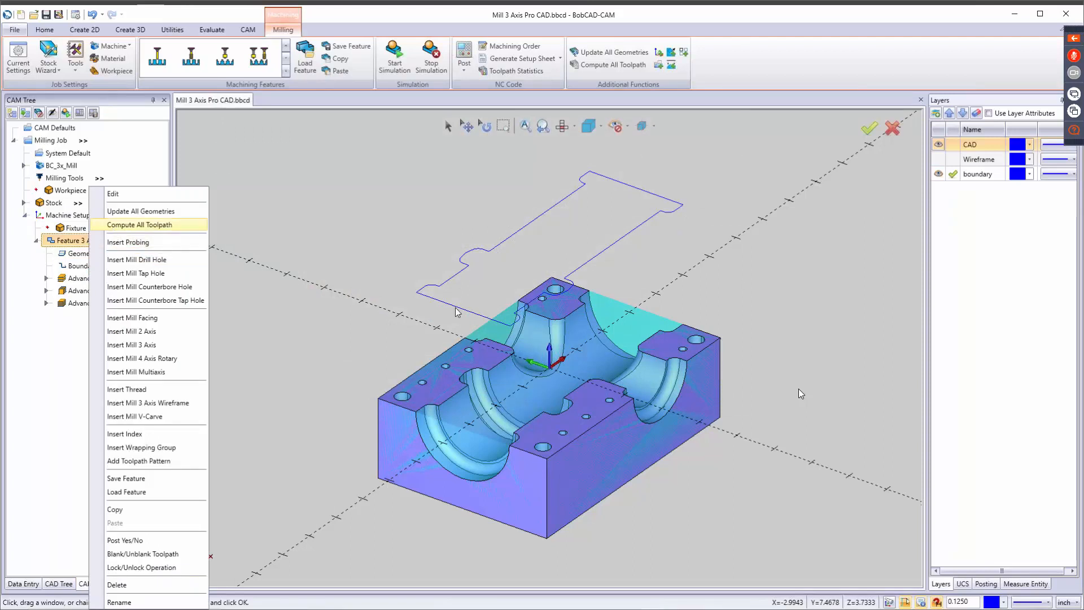
{"action": "key", "text": "Return"}
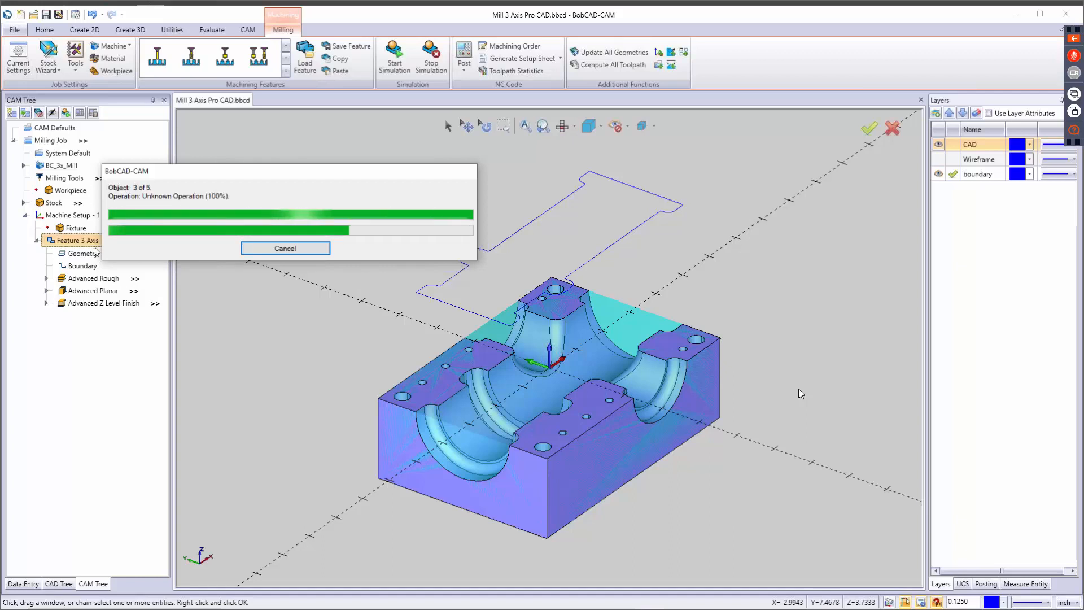
{"action": "left_click_drag", "start_coordinate": [258, 169], "coordinate": [530, 151]}
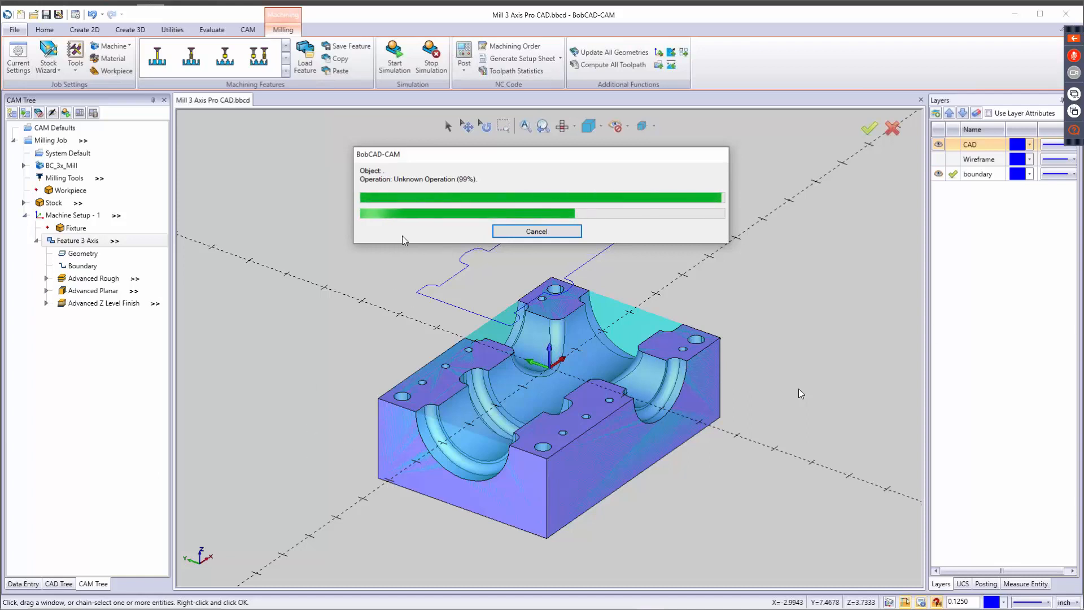
{"action": "left_click_drag", "start_coordinate": [518, 155], "coordinate": [473, 148]}
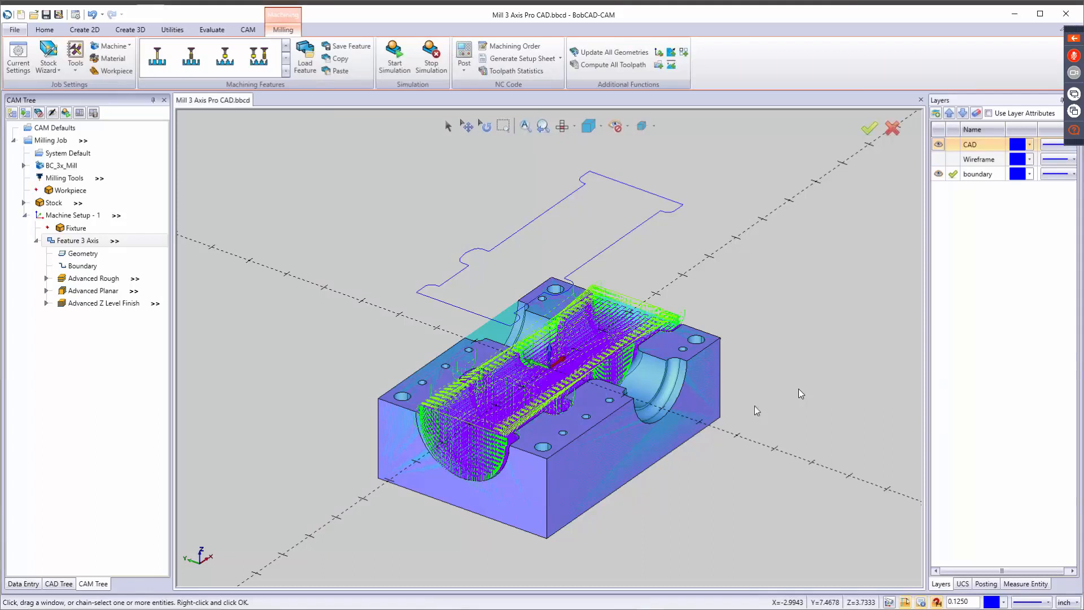
Blank all toolpaths of the 3-axis feature and examine the Advanced Rough toolpath on its own.
{"action": "right_click", "coordinate": [92, 241]}
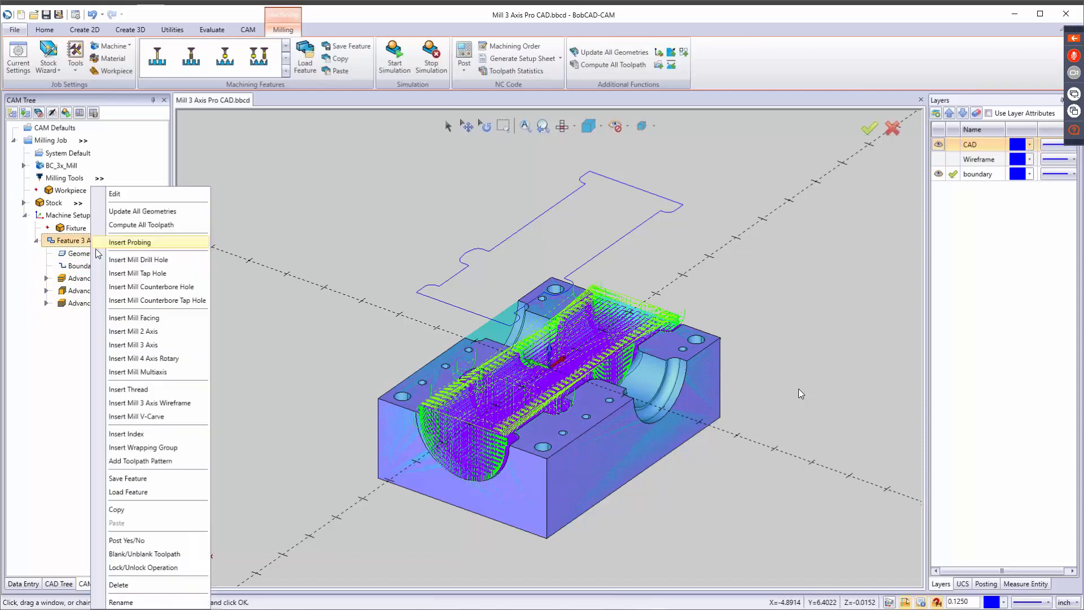
{"action": "left_click", "coordinate": [156, 556]}
{"action": "left_click", "coordinate": [102, 278]}
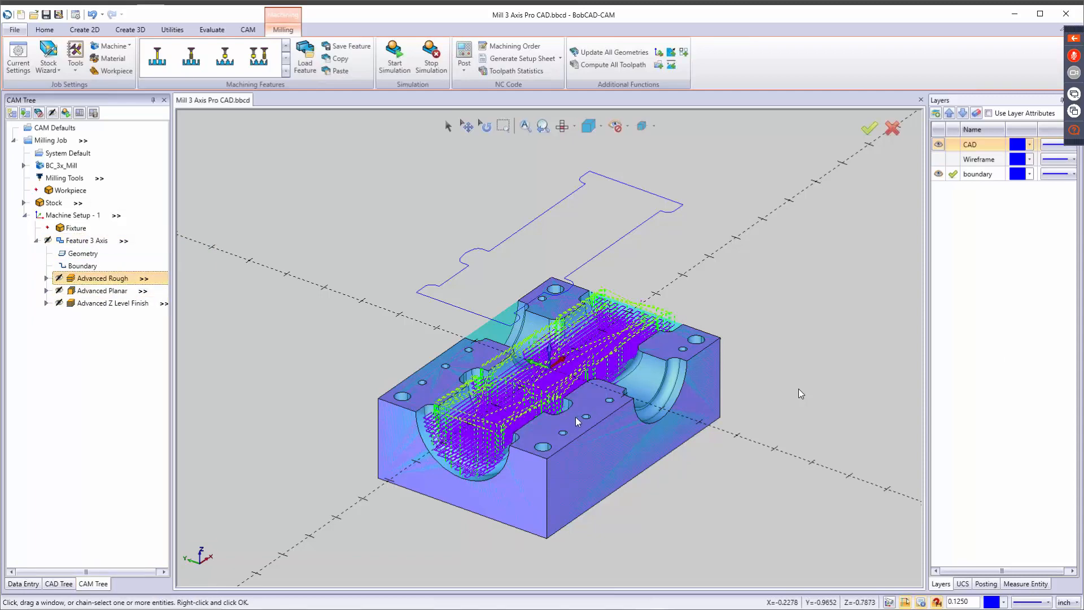
{"action": "middle_click_drag", "start_coordinate": [576, 420], "coordinate": [594, 342]}
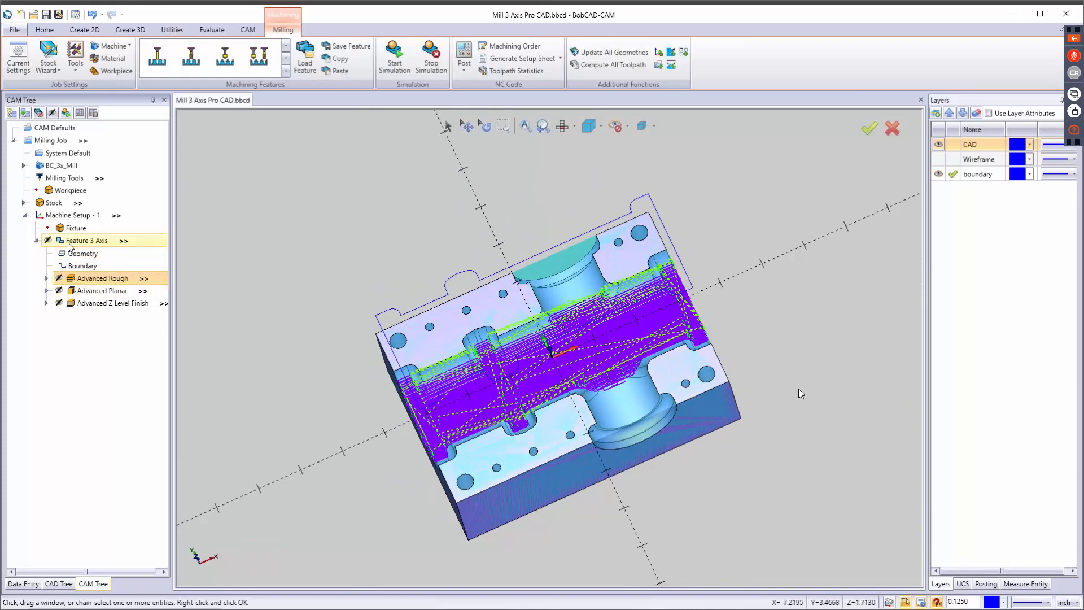
Blank the stock and examine the Advanced Planar and Advanced Z Level Finish toolpaths one at a time on the part.
{"action": "right_click", "coordinate": [61, 203]}
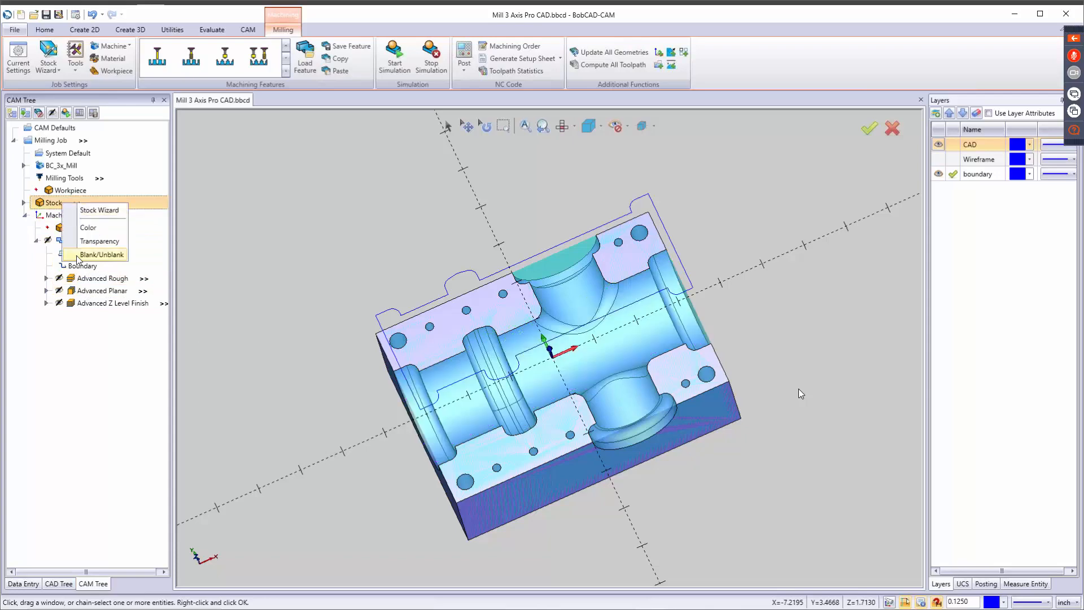
{"action": "left_click", "coordinate": [78, 256]}
{"action": "left_click", "coordinate": [92, 292]}
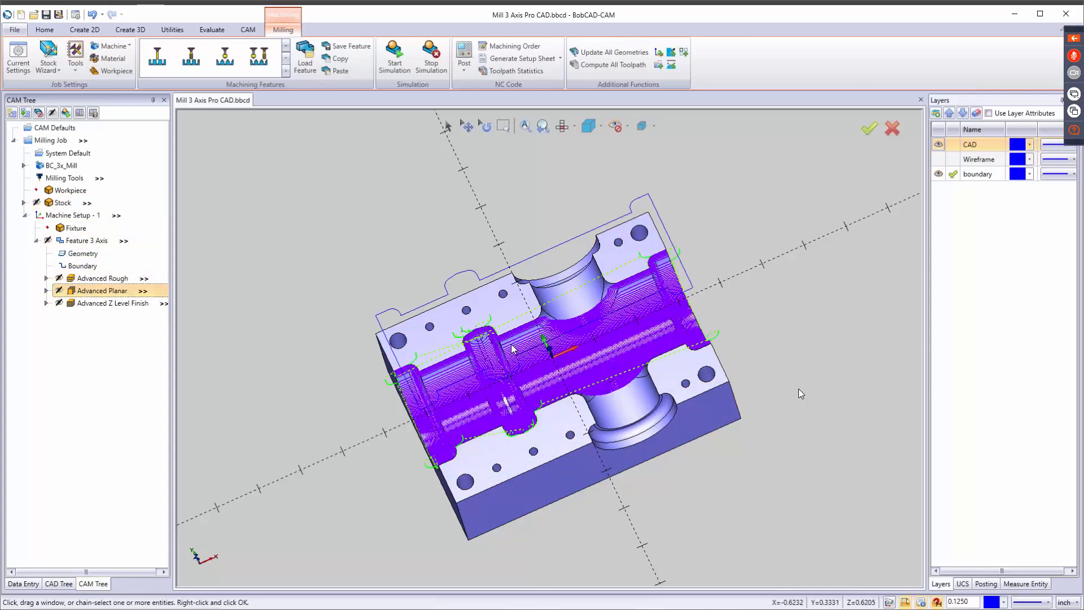
{"action": "scroll", "coordinate": [513, 348], "scroll_direction": "up", "scroll_amount": 10}
{"action": "scroll", "coordinate": [515, 345], "scroll_direction": "down", "scroll_amount": 4}
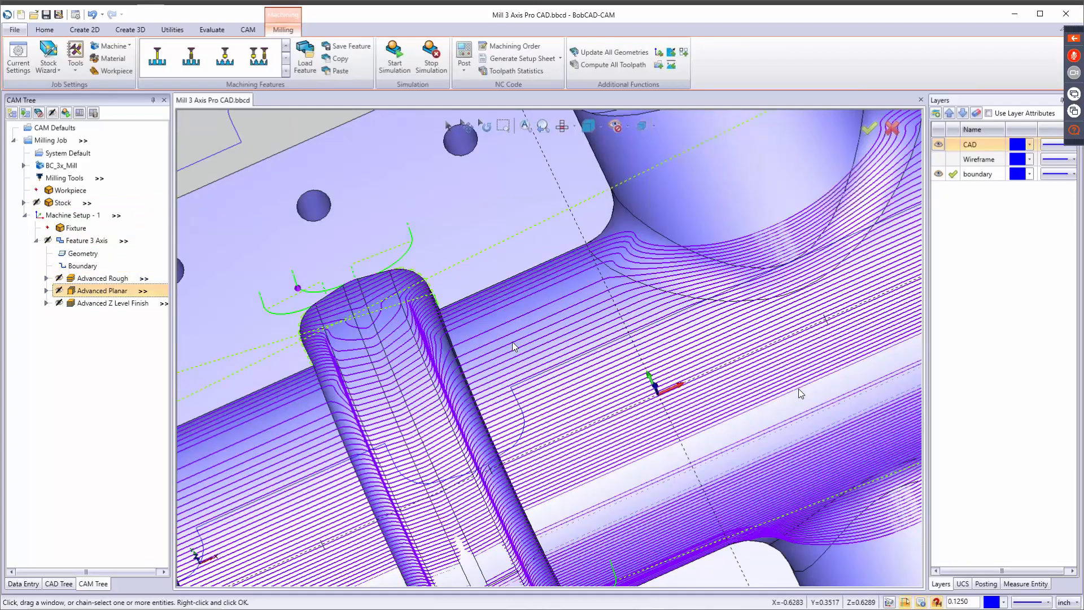
{"action": "scroll", "coordinate": [512, 338], "scroll_direction": "down", "scroll_amount": 5}
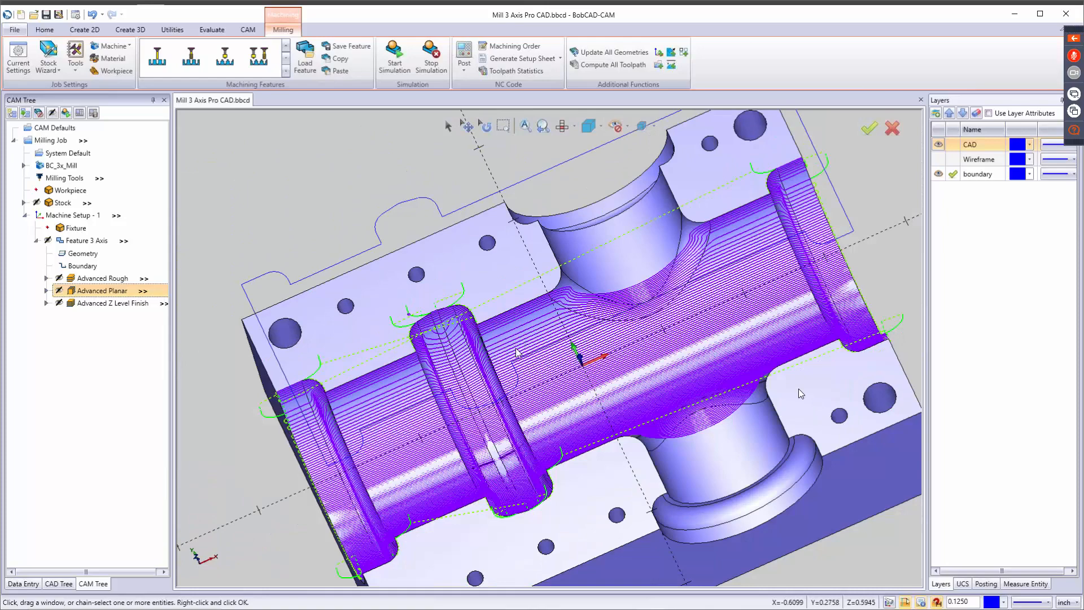
{"action": "left_click", "coordinate": [85, 305]}
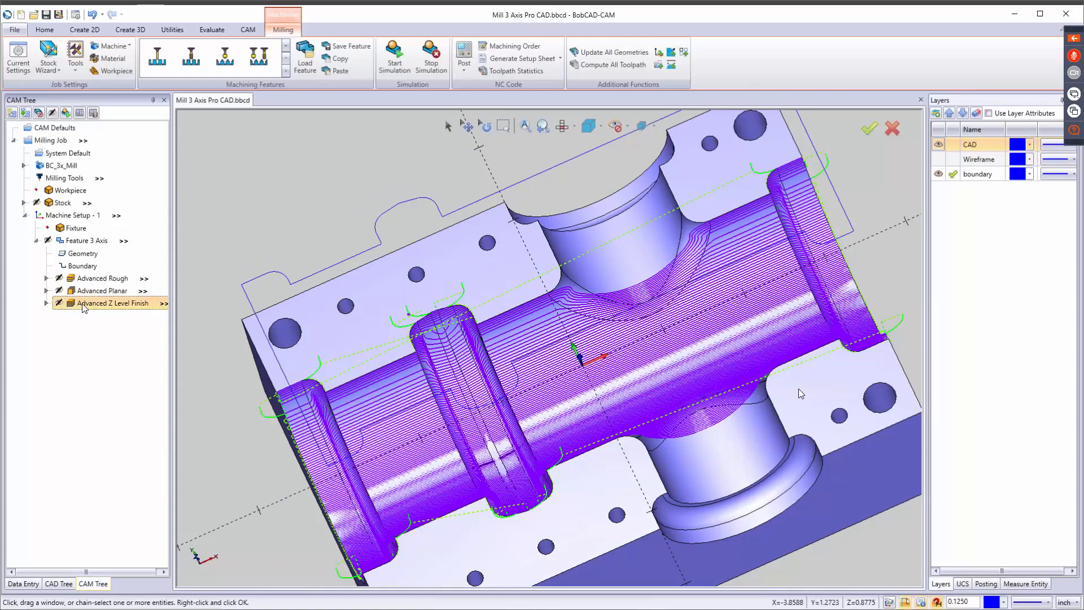
{"action": "mouse_move", "coordinate": [535, 388]}
{"action": "middle_mouse_down"}
{"action": "mouse_move", "coordinate": [549, 341]}
{"action": "mouse_move", "coordinate": [557, 419]}
{"action": "mouse_move", "coordinate": [525, 398]}
{"action": "middle_mouse_up"}
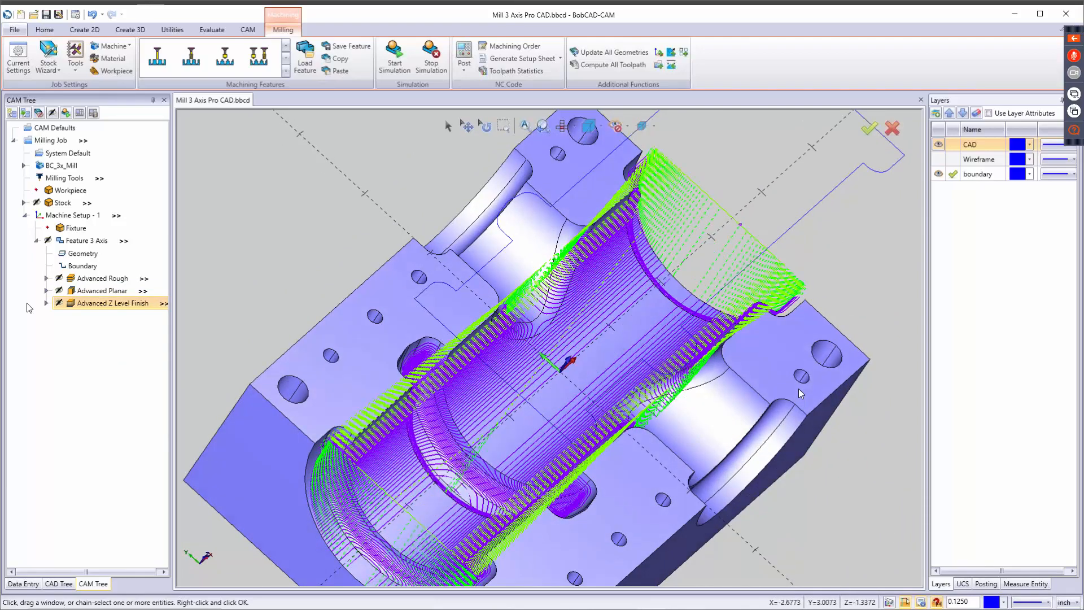
Enable the 0 to 30 degree angle range for Advanced Planar and a 30 to 90 degree range for Advanced Z Level Finish.
{"action": "right_click", "coordinate": [96, 291]}
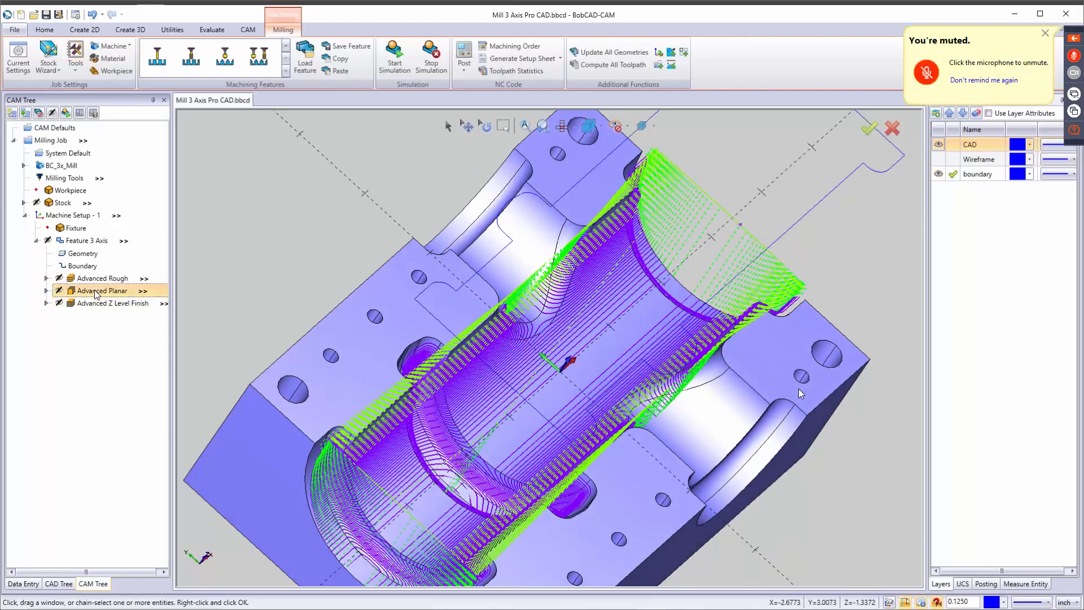
{"action": "left_click", "coordinate": [119, 299]}
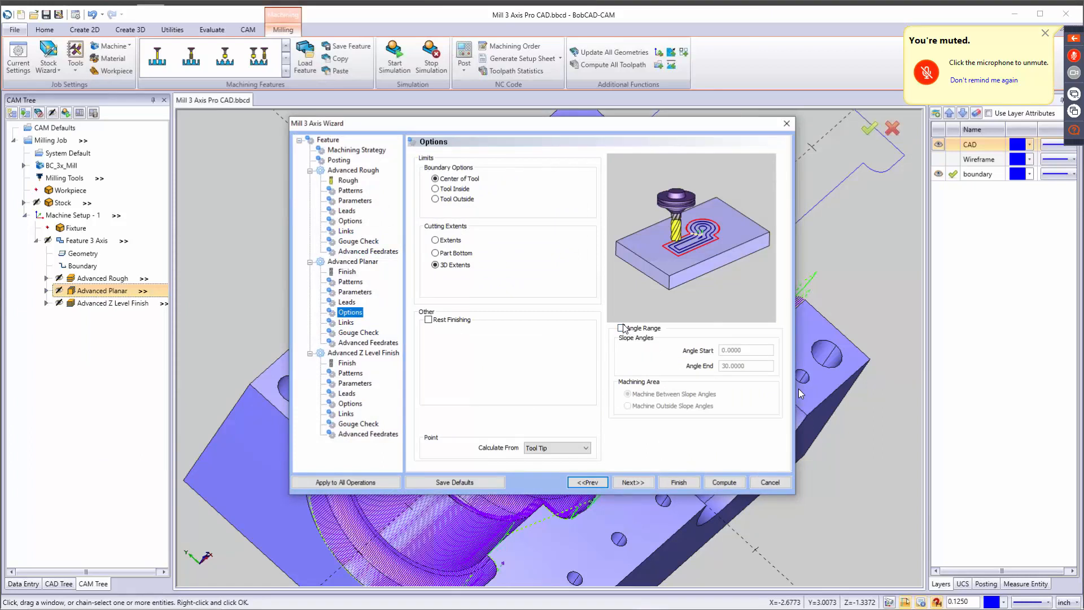
{"action": "left_click", "coordinate": [622, 327]}
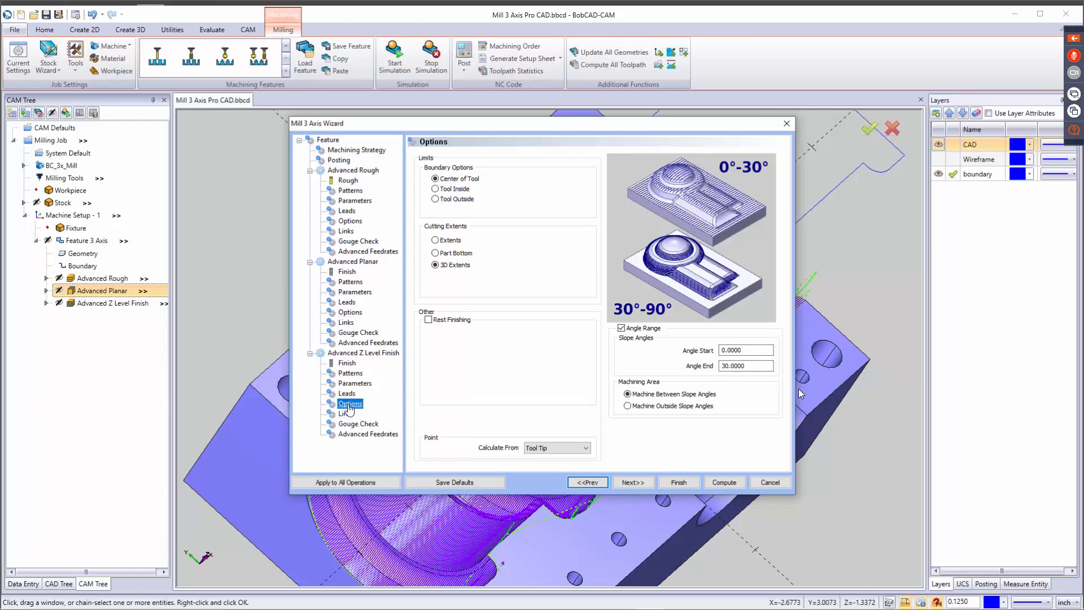
{"action": "left_click", "coordinate": [621, 328]}
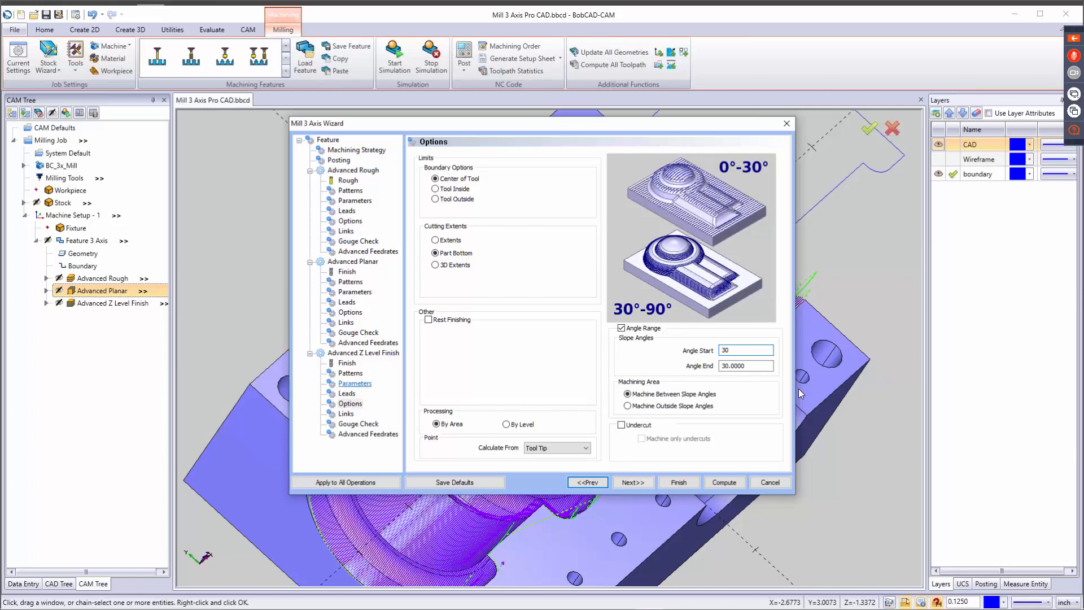
{"action": "type", "text": "90"}
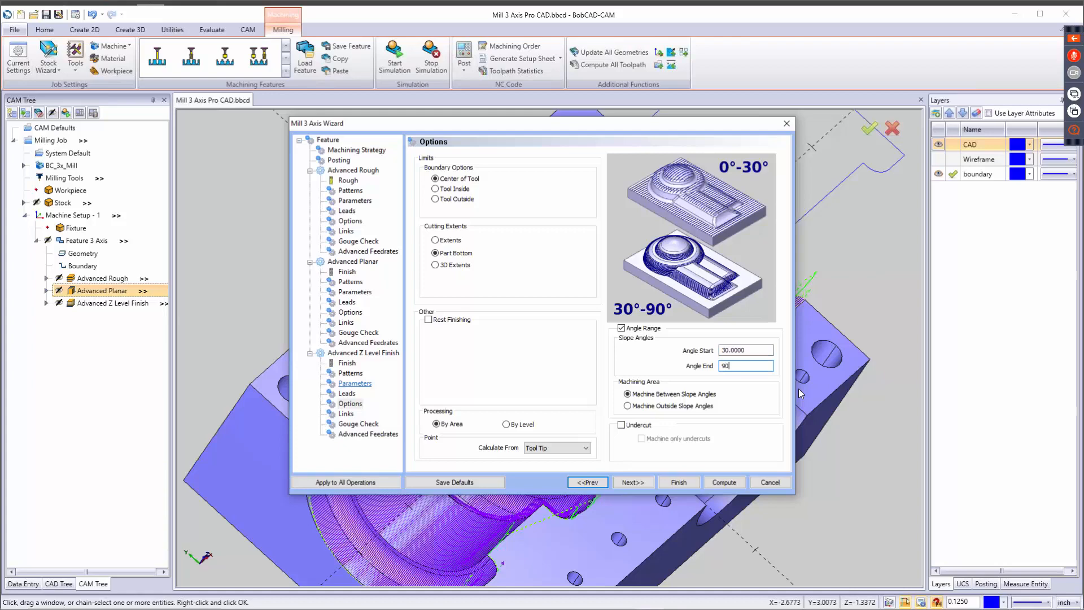
{"action": "left_click", "coordinate": [686, 484]}
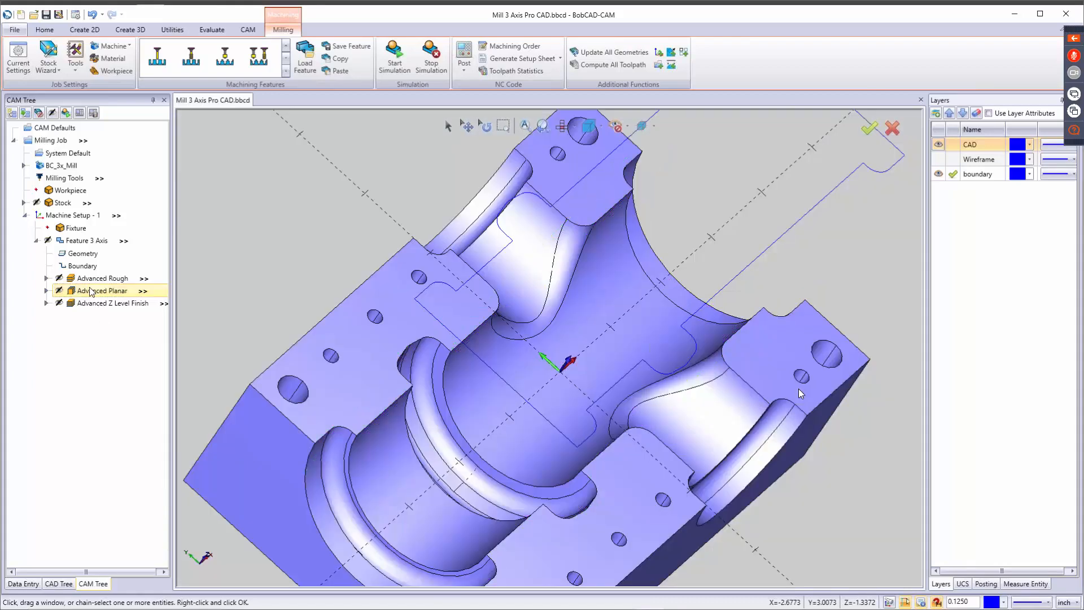
Recompute the Advanced Planar toolpath and inspect its passes on the shallow areas of the cavity.
{"action": "right_click", "coordinate": [91, 291]}
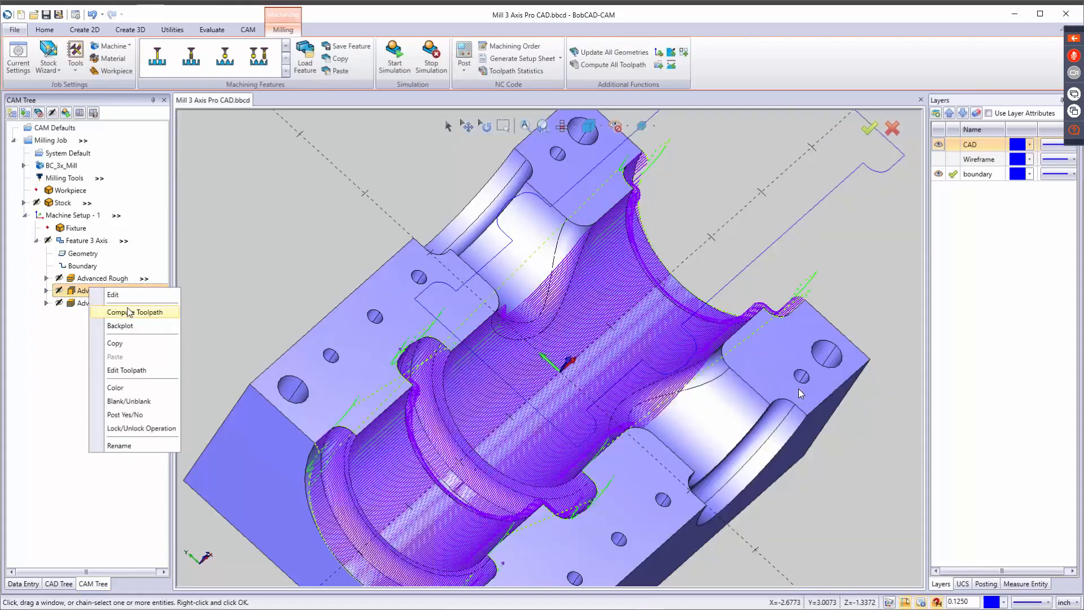
{"action": "left_click", "coordinate": [138, 312]}
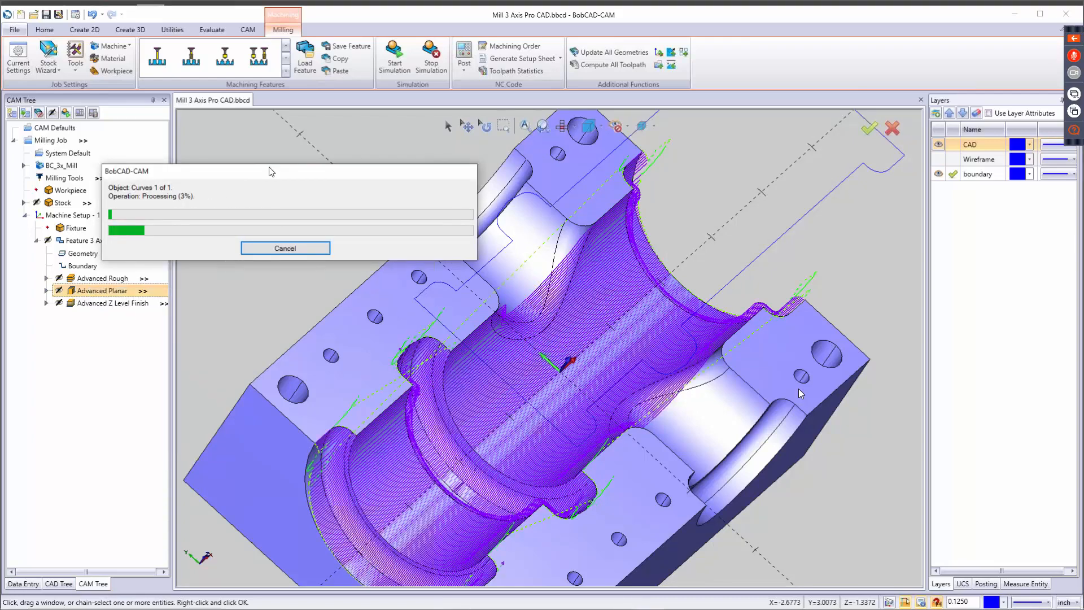
{"action": "left_click_drag", "start_coordinate": [284, 175], "coordinate": [452, 152]}
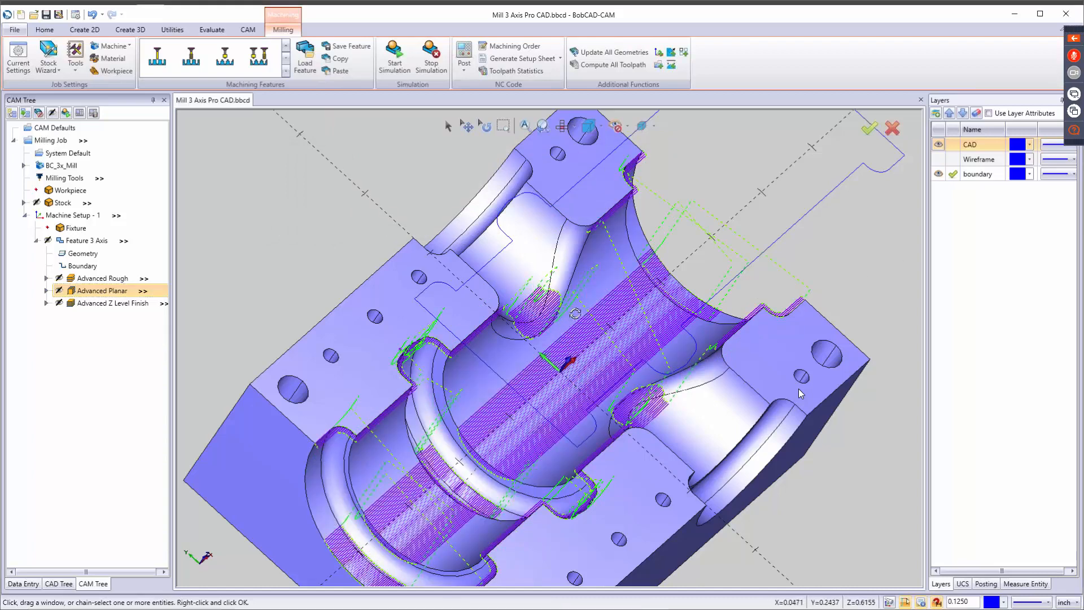
{"action": "middle_click_drag", "start_coordinate": [576, 314], "coordinate": [574, 279]}
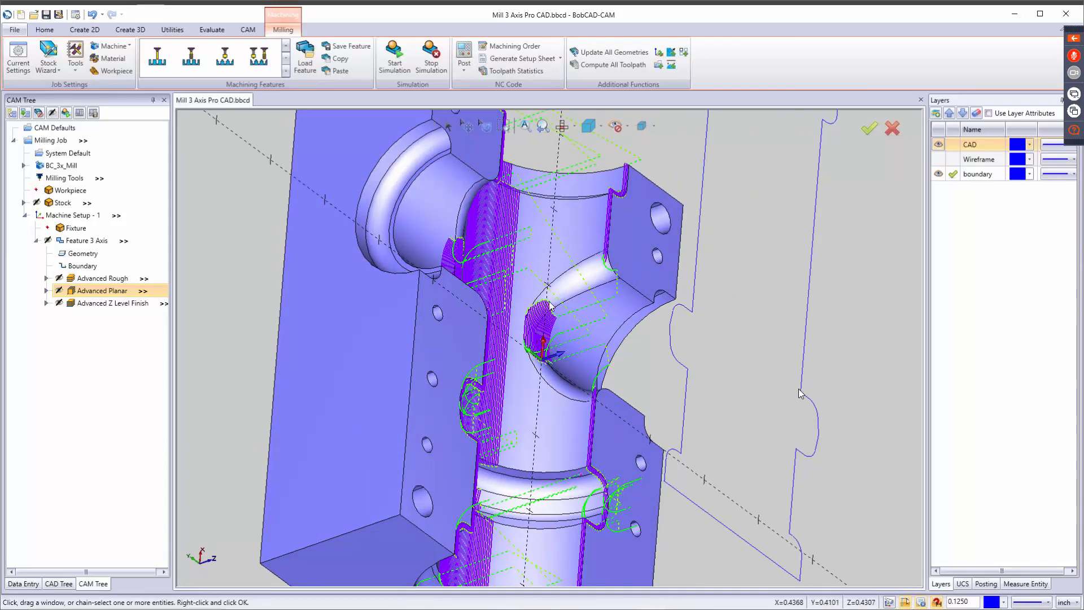
{"action": "scroll", "coordinate": [531, 326], "scroll_direction": "up", "scroll_amount": 3}
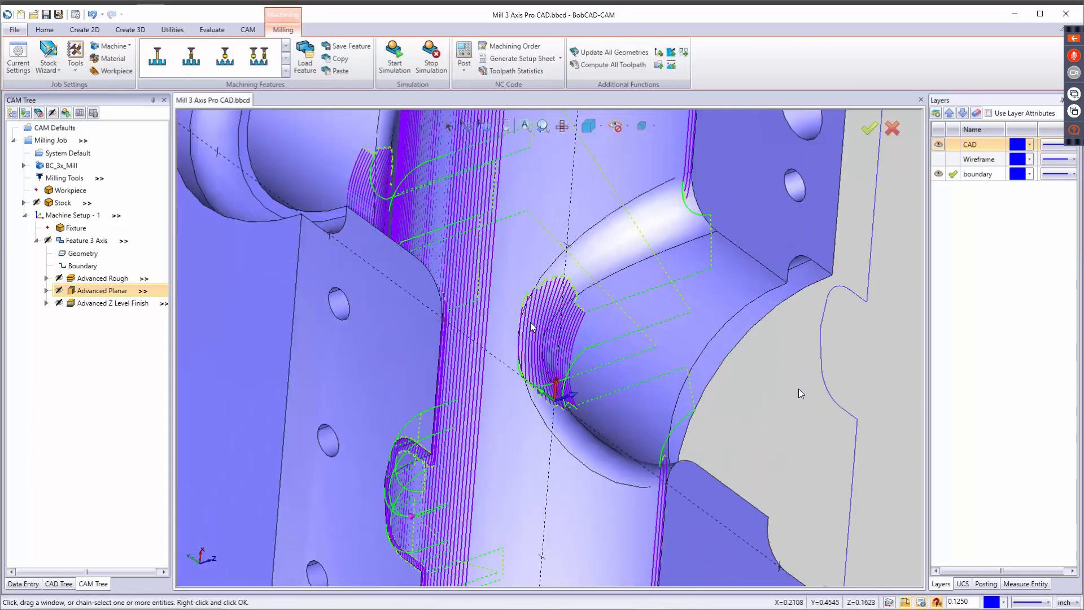
{"action": "scroll", "coordinate": [531, 326], "scroll_direction": "down", "scroll_amount": 3}
{"action": "middle_click_drag", "start_coordinate": [531, 332], "coordinate": [444, 290]}
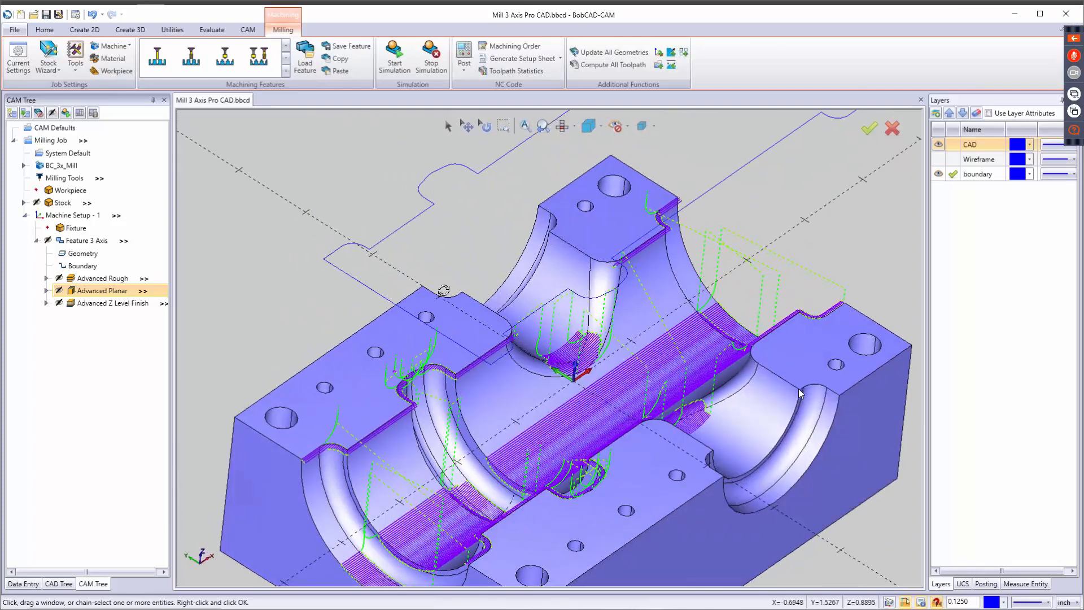
Recompute the Advanced Z Level Finish toolpath.
{"action": "right_click", "coordinate": [126, 306]}
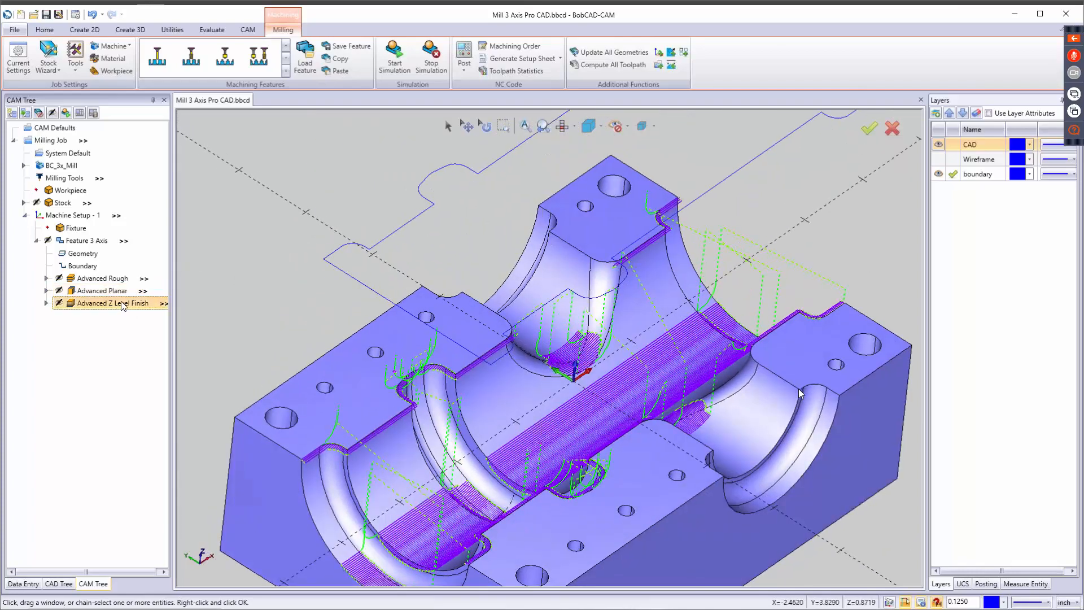
{"action": "left_click", "coordinate": [148, 329]}
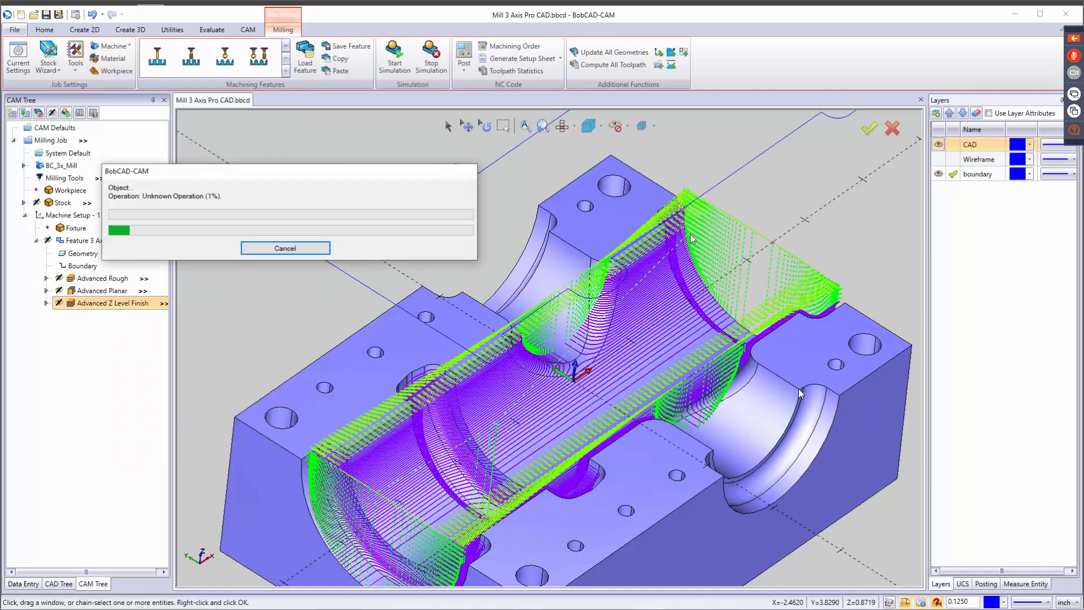
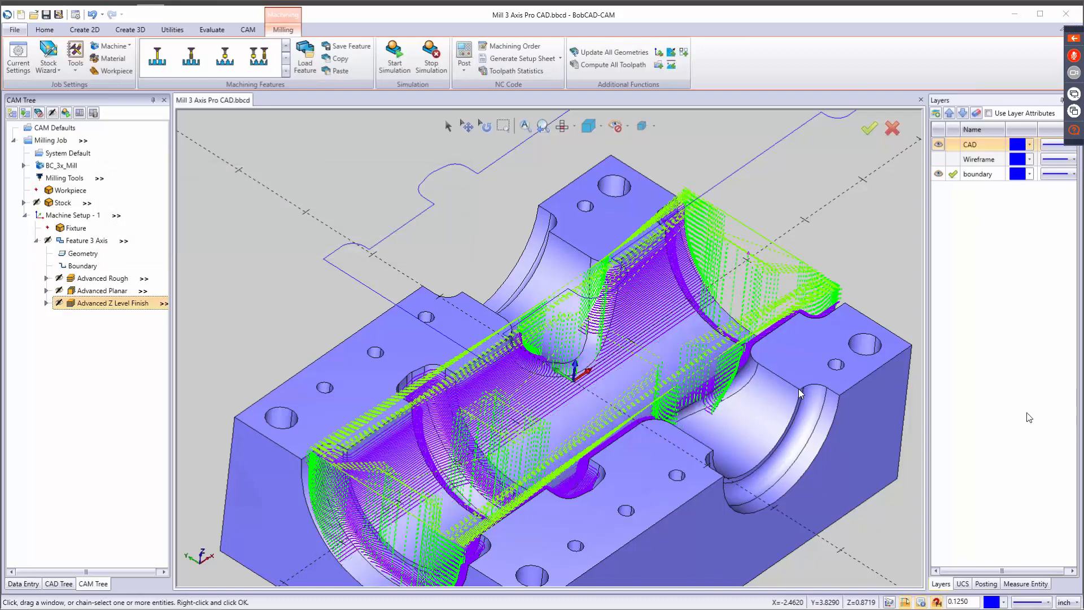
Unblank the Advanced Planar and Advanced Z Level Finish toolpaths to show both together on the part.
{"action": "middle_click_drag", "start_coordinate": [584, 402], "coordinate": [529, 390]}
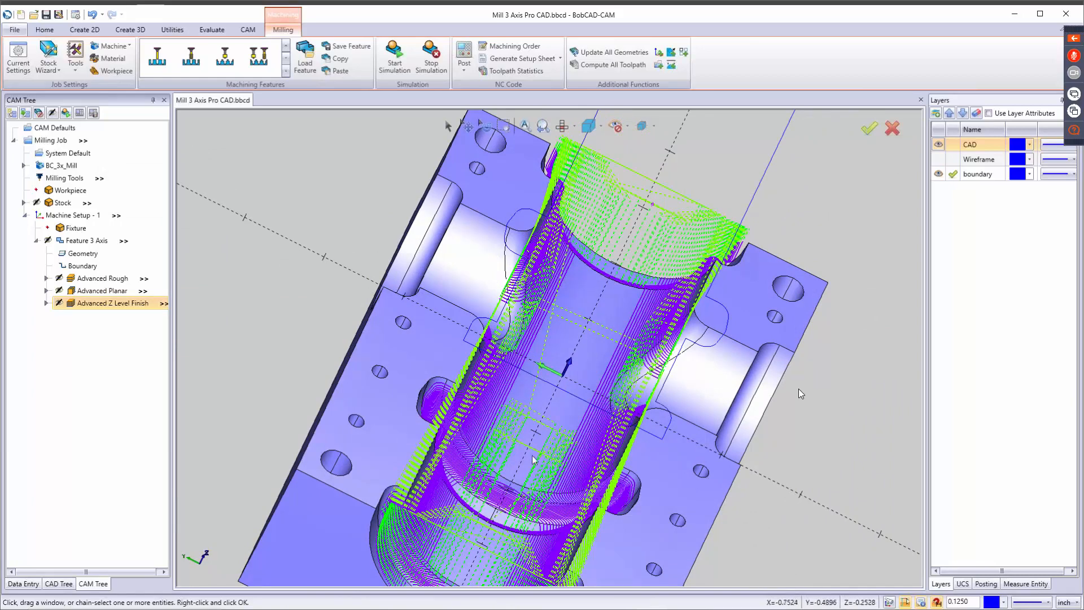
{"action": "right_click", "coordinate": [96, 290]}
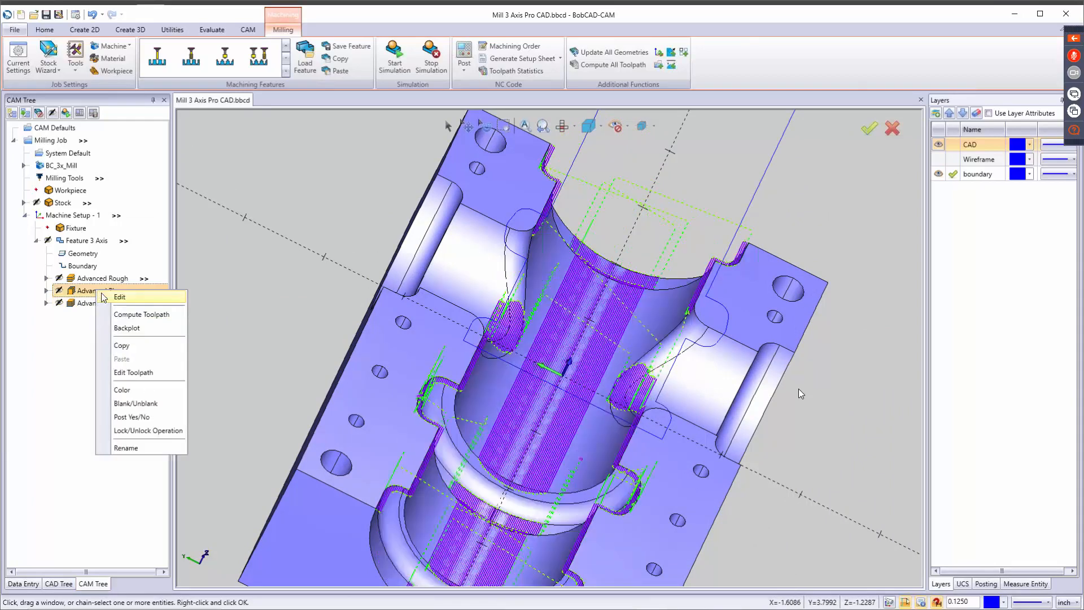
{"action": "left_click", "coordinate": [129, 403]}
{"action": "left_click", "coordinate": [88, 303]}
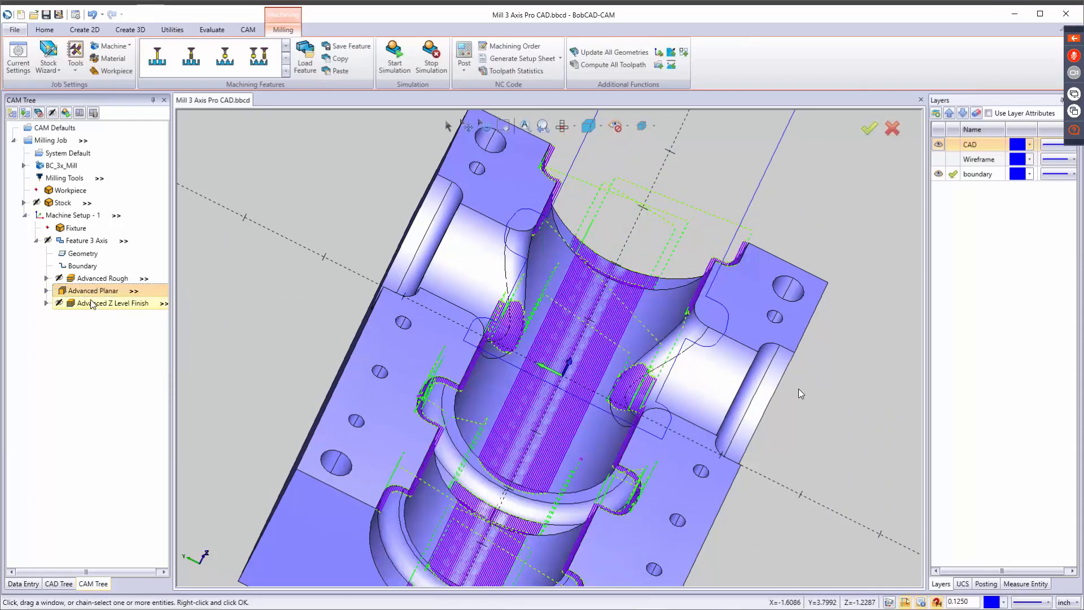
{"action": "right_click", "coordinate": [91, 302]}
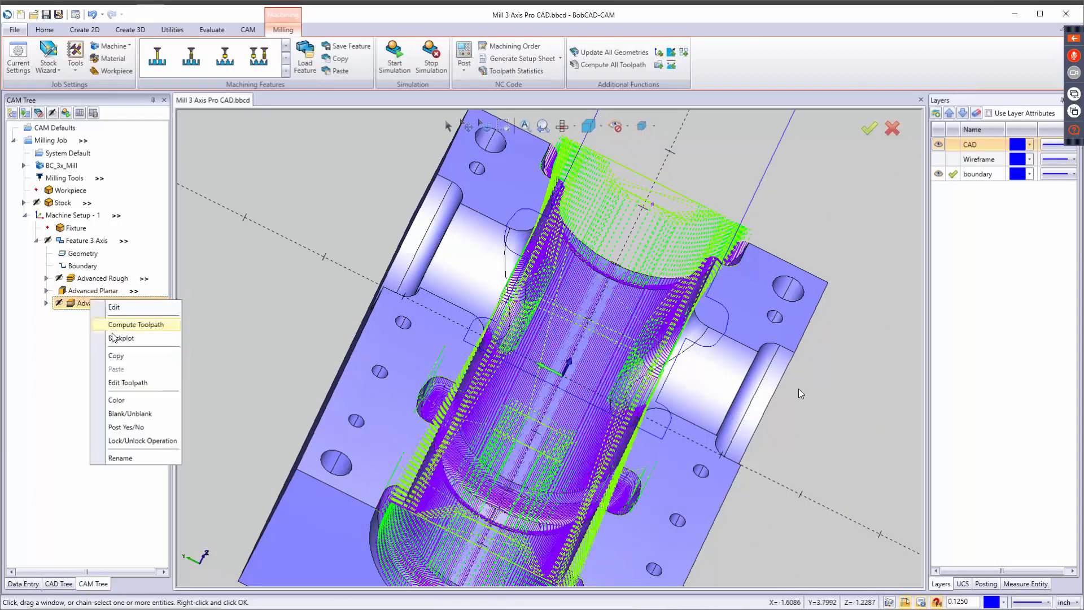
{"action": "left_click", "coordinate": [125, 412]}
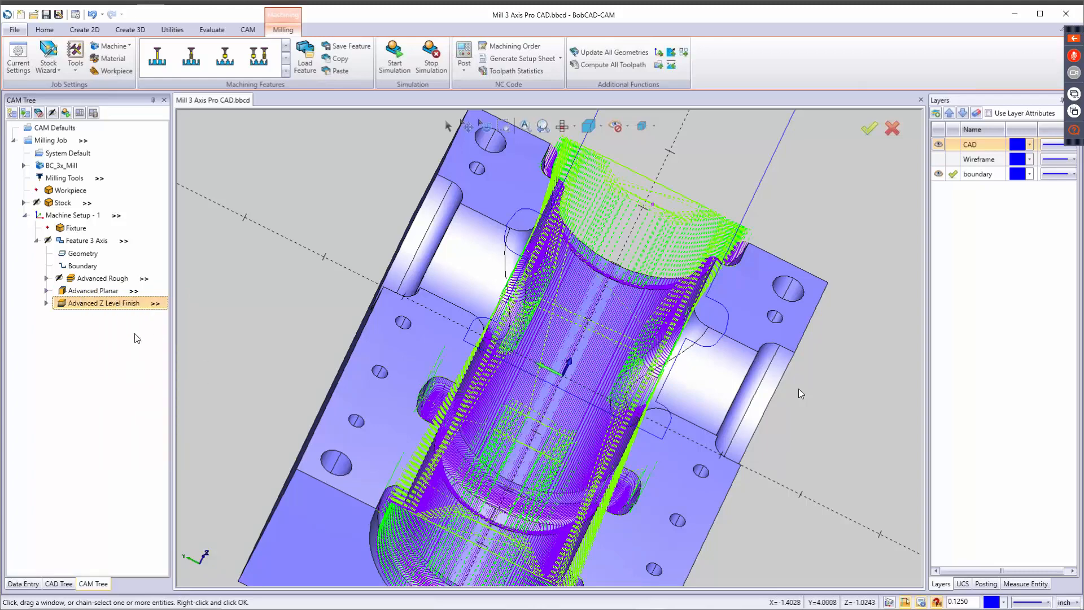
Change the Advanced Planar toolpath color to bright green (red 0, green 255, blue 0).
{"action": "left_click", "coordinate": [100, 290]}
{"action": "right_click", "coordinate": [100, 290]}
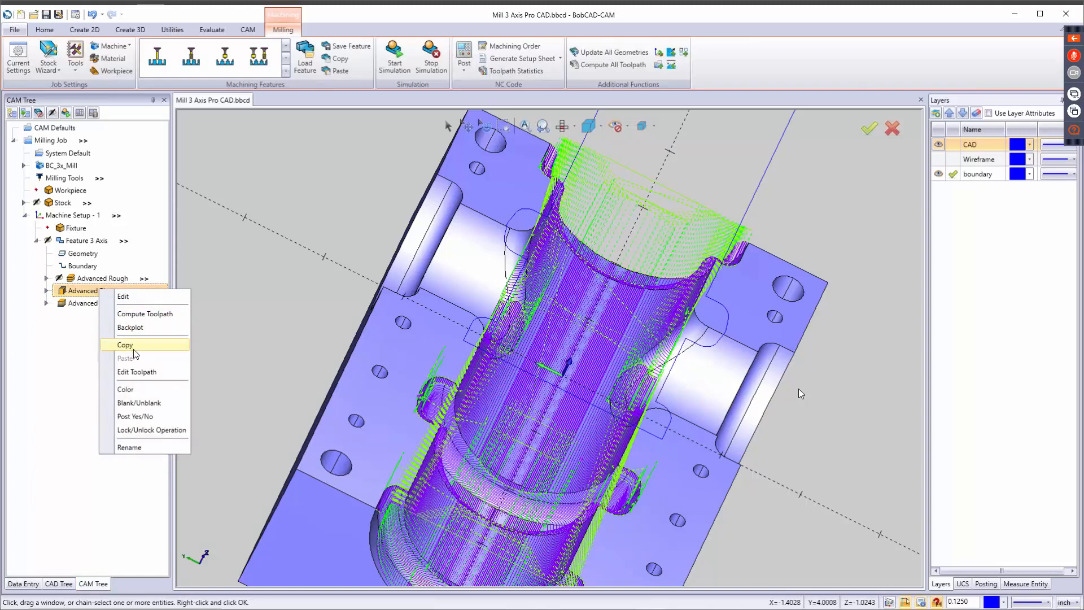
{"action": "left_click", "coordinate": [134, 390]}
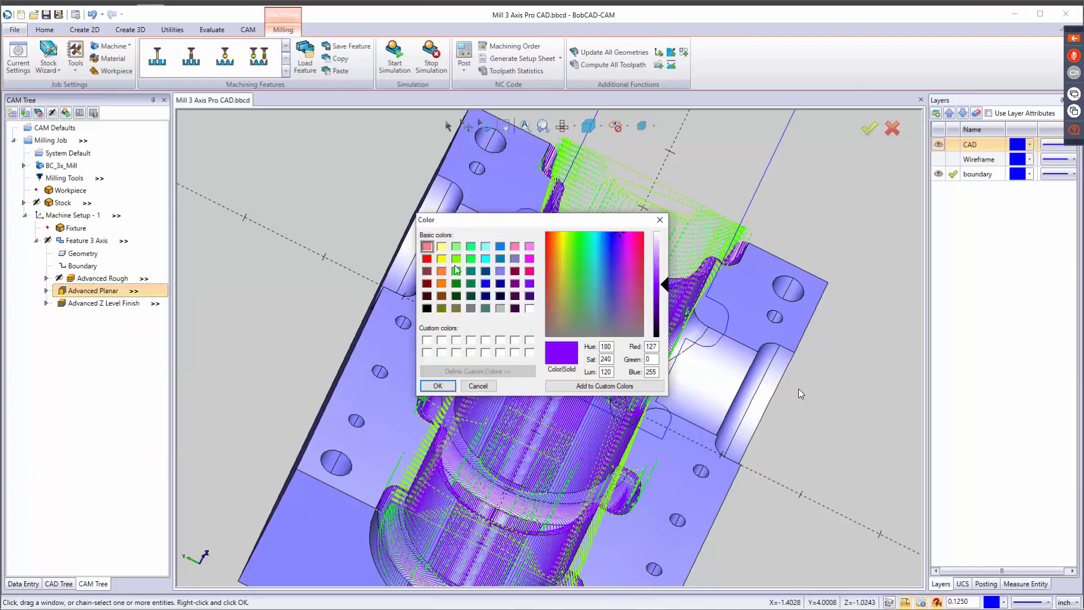
{"action": "left_click", "coordinate": [456, 271]}
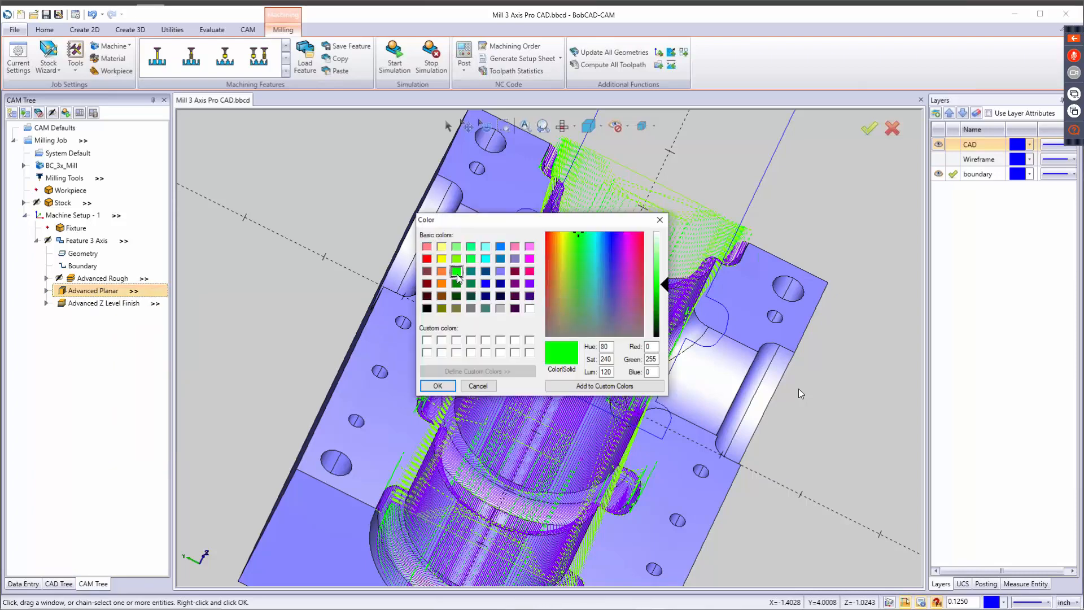
{"action": "left_click", "coordinate": [437, 387]}
Give the Advanced Z Level Finish toolpath the same bright green color.
{"action": "right_click", "coordinate": [100, 304]}
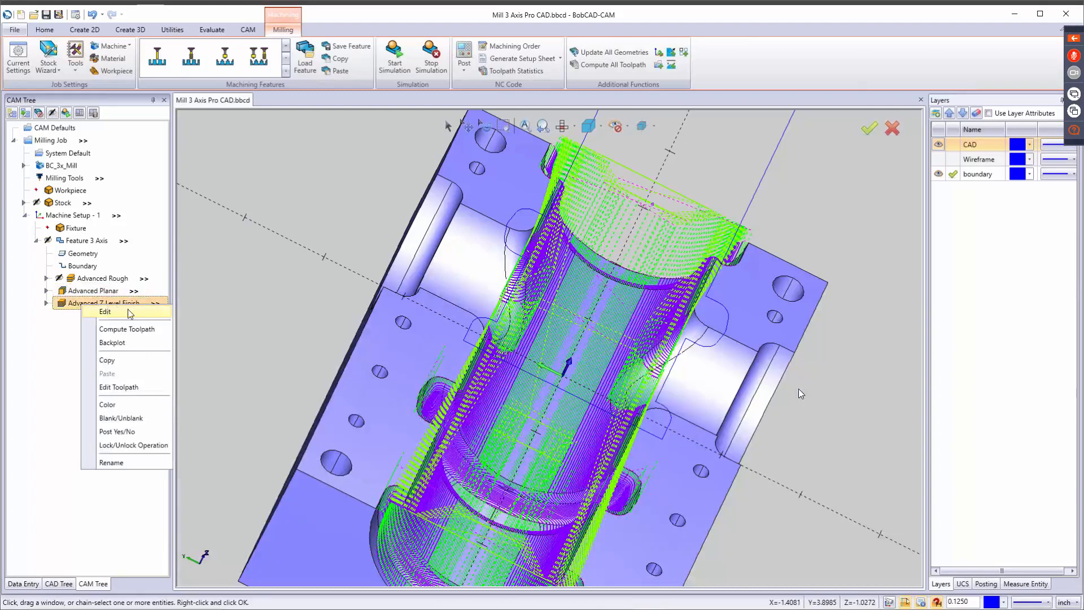
{"action": "left_click", "coordinate": [123, 409]}
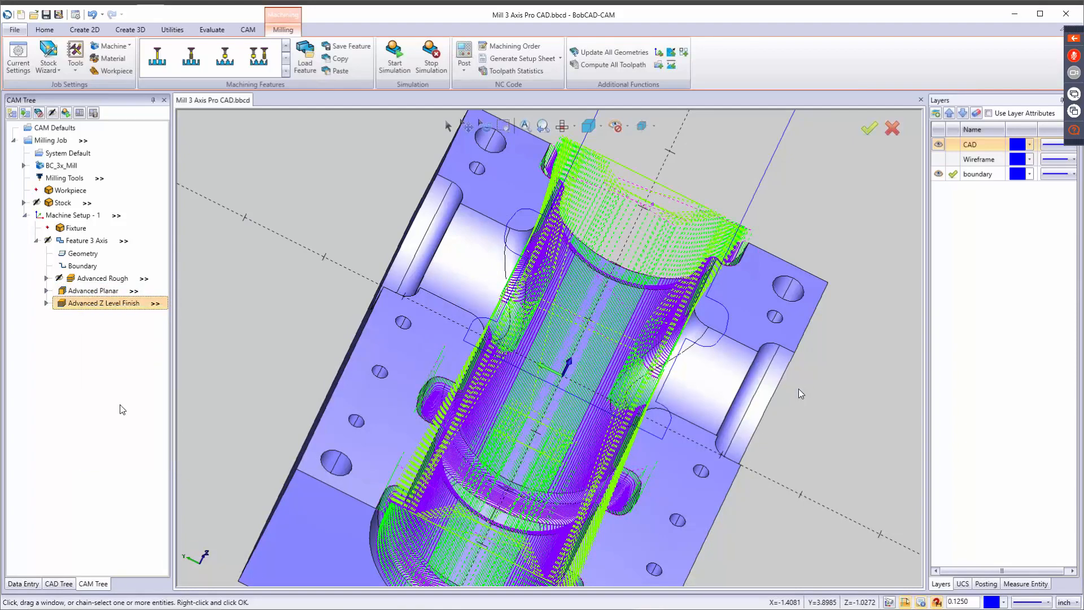
{"action": "left_click", "coordinate": [456, 271]}
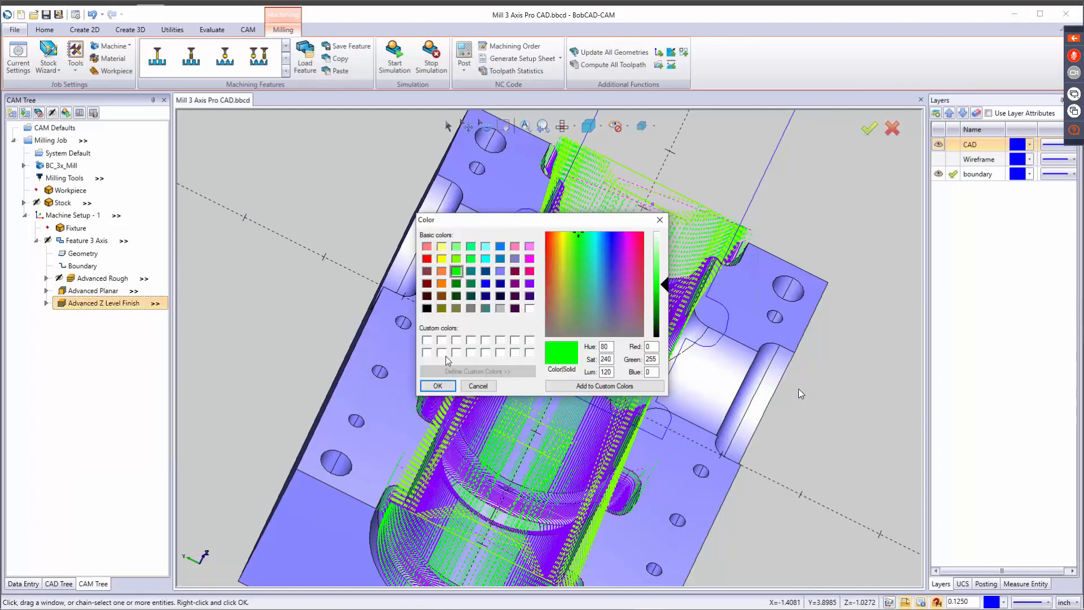
{"action": "left_click", "coordinate": [438, 386]}
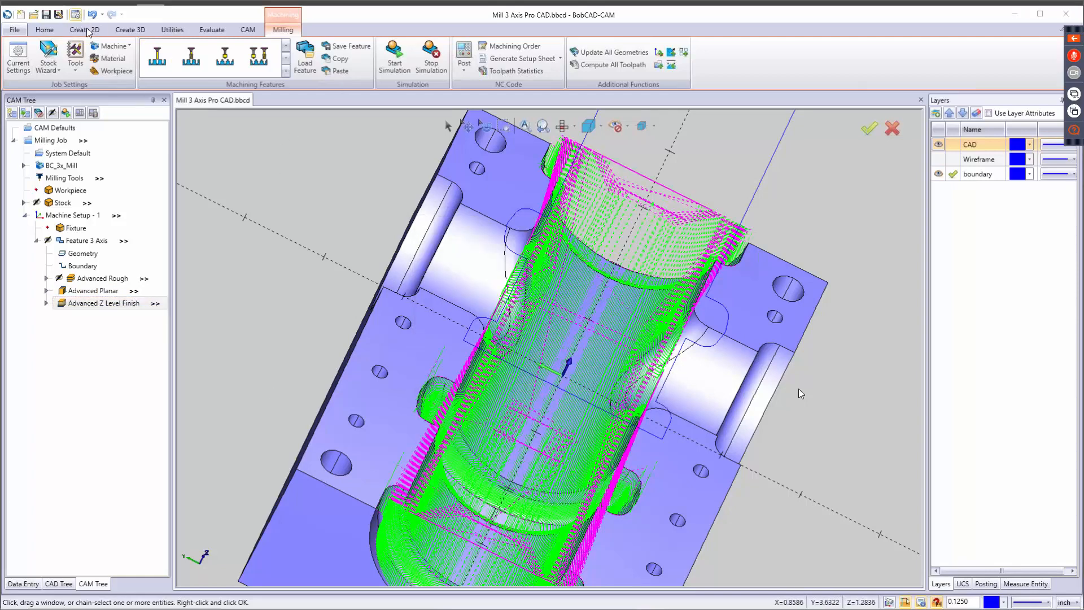
Raise the shading quality and wireframe quality to maximum in the current document's display settings.
{"action": "left_click", "coordinate": [75, 15]}
{"action": "left_click", "coordinate": [414, 116]}
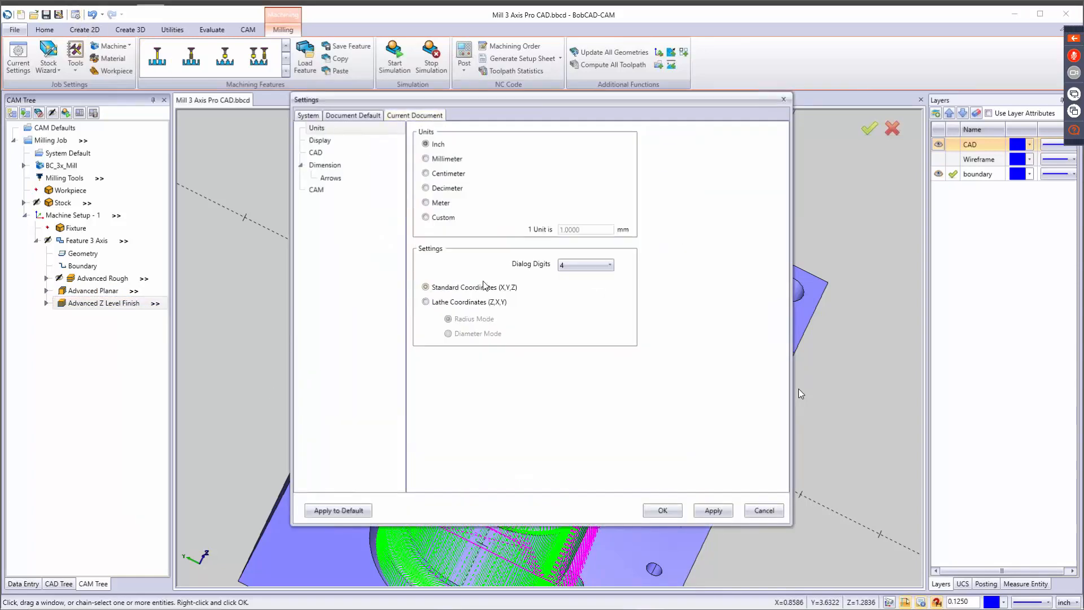
{"action": "left_click", "coordinate": [314, 140]}
{"action": "left_click", "coordinate": [554, 295]}
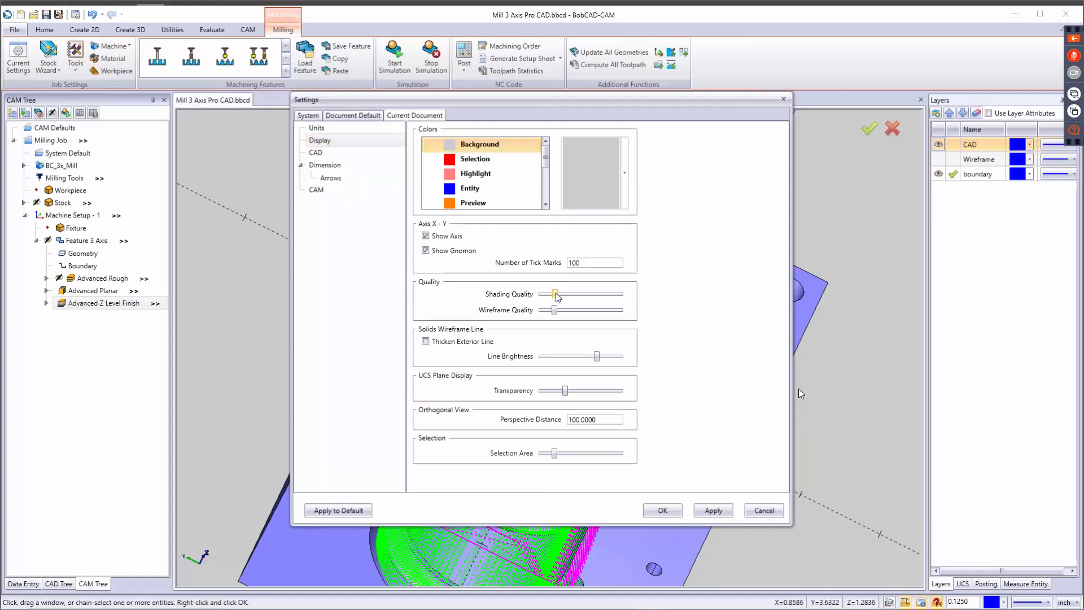
{"action": "left_click_drag", "start_coordinate": [555, 294], "coordinate": [622, 295]}
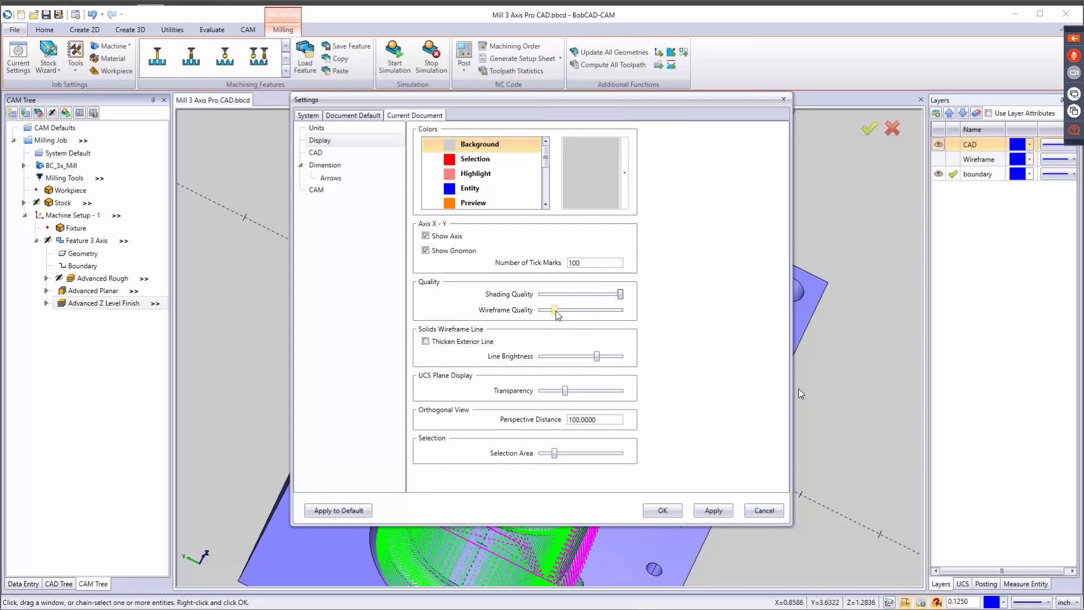
{"action": "left_click_drag", "start_coordinate": [555, 310], "coordinate": [621, 310]}
{"action": "left_click_drag", "start_coordinate": [537, 105], "coordinate": [760, 364]}
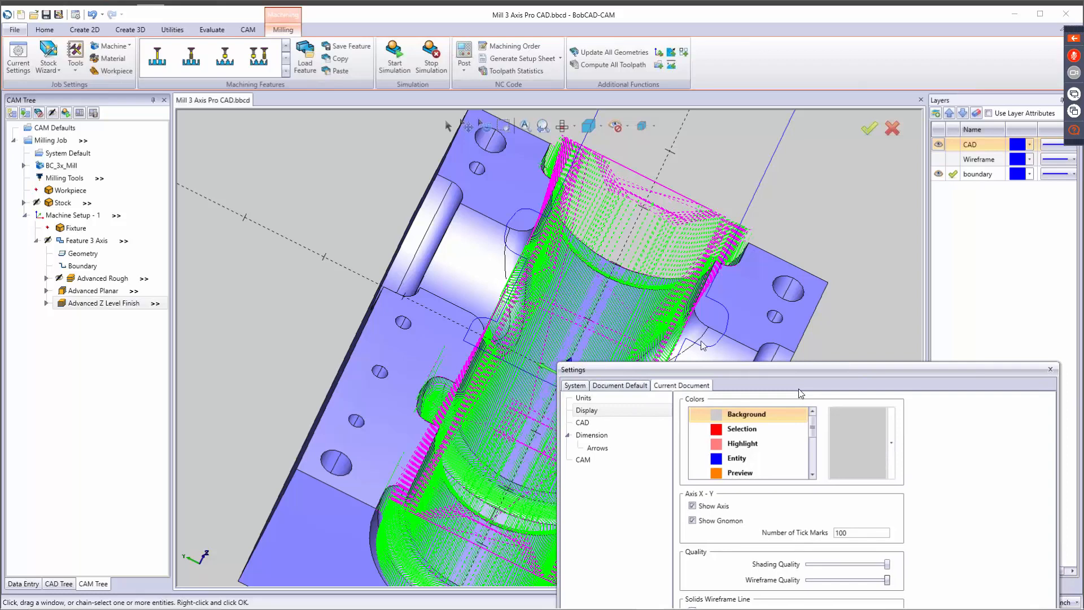
{"action": "left_click_drag", "start_coordinate": [756, 367], "coordinate": [573, 71]}
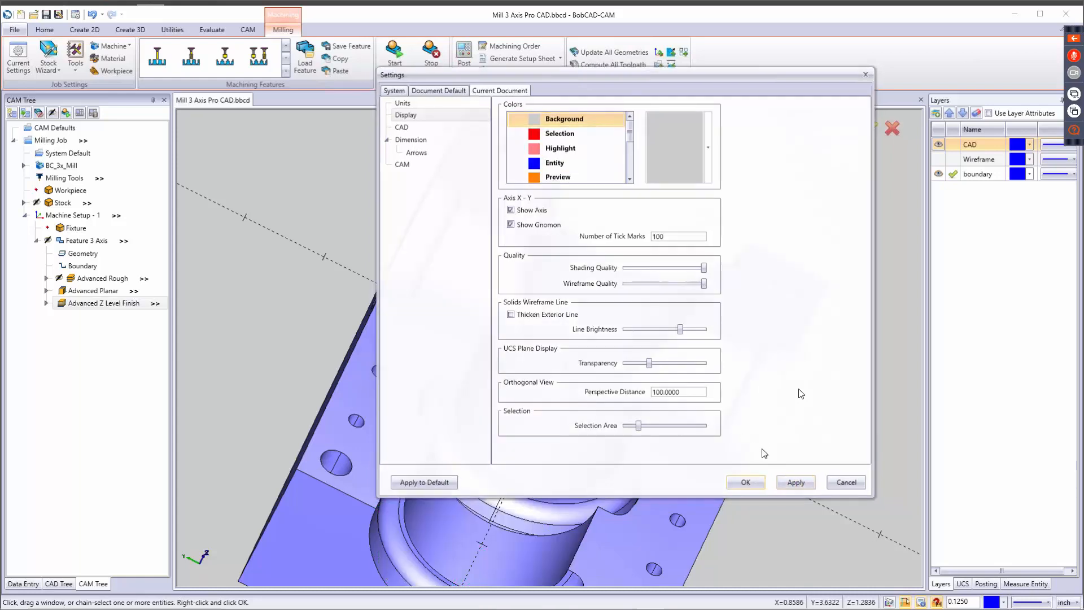
{"action": "left_click", "coordinate": [747, 484]}
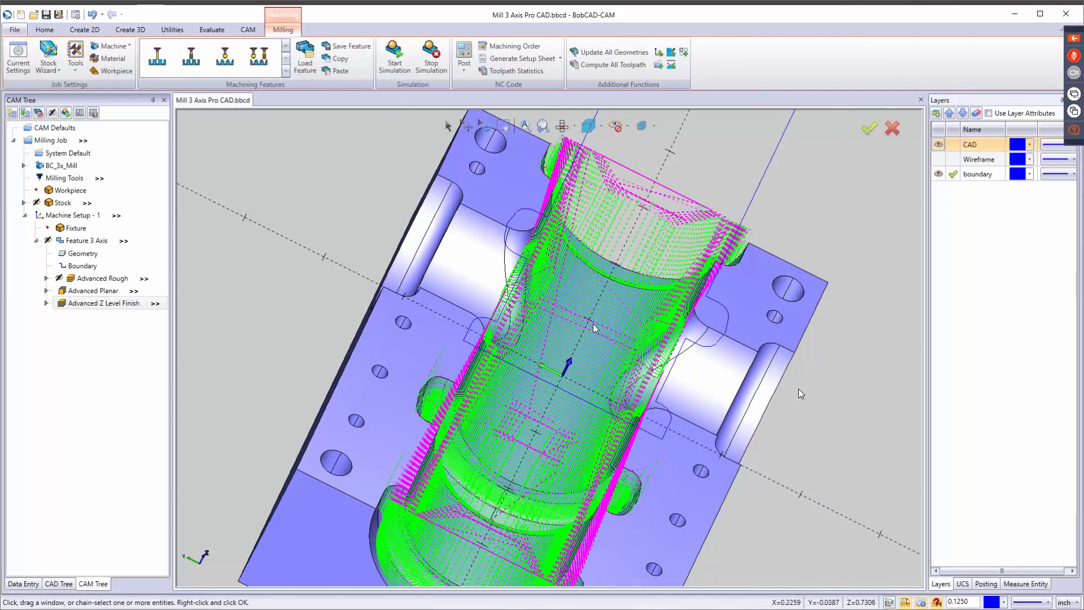
Compare the Advanced Planar and Advanced Z Level Finish passes in the cavity by highlighting each operation, and save the document.
{"action": "scroll", "coordinate": [603, 310], "scroll_direction": "up", "scroll_amount": 3}
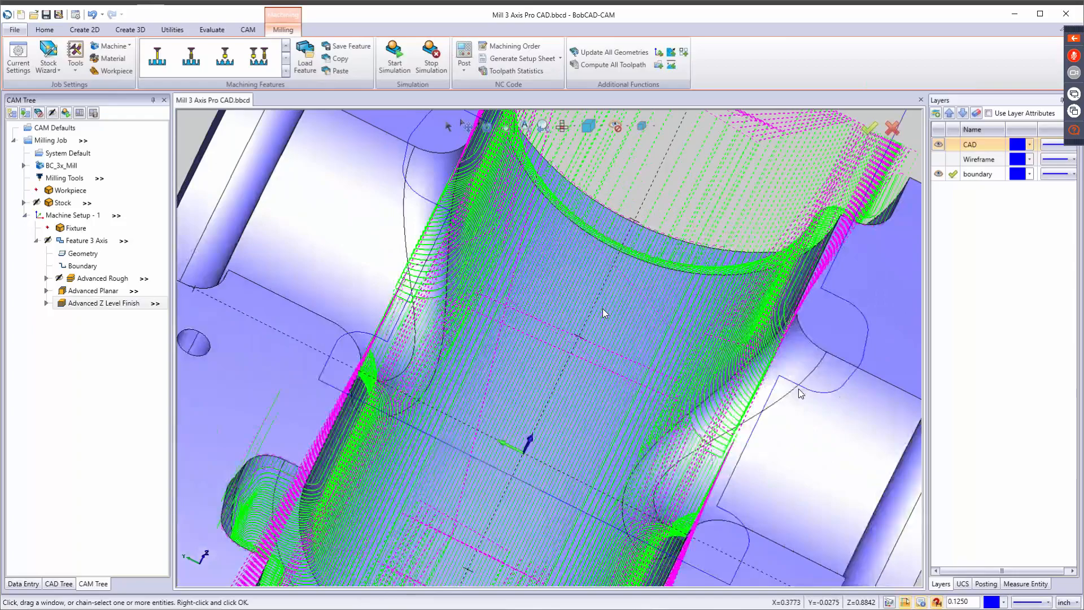
{"action": "scroll", "coordinate": [603, 309], "scroll_direction": "up", "scroll_amount": 3}
{"action": "scroll", "coordinate": [603, 309], "scroll_direction": "down", "scroll_amount": 4}
{"action": "mouse_move", "coordinate": [588, 317]}
{"action": "middle_mouse_down"}
{"action": "mouse_move", "coordinate": [574, 297]}
{"action": "mouse_move", "coordinate": [573, 325]}
{"action": "middle_mouse_up"}
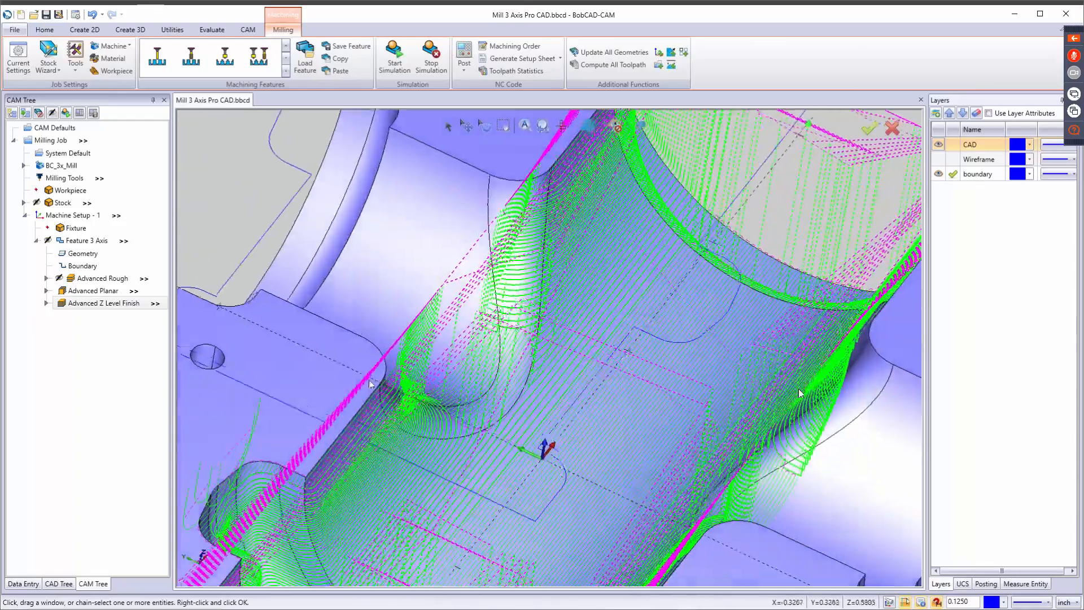
{"action": "left_click", "coordinate": [83, 294]}
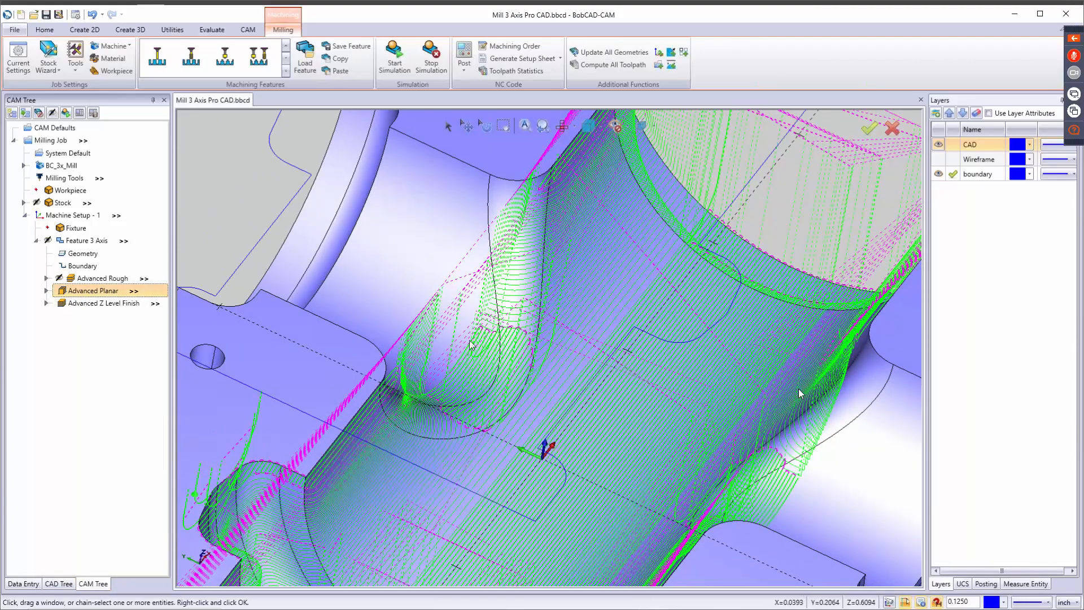
{"action": "left_click", "coordinate": [95, 304]}
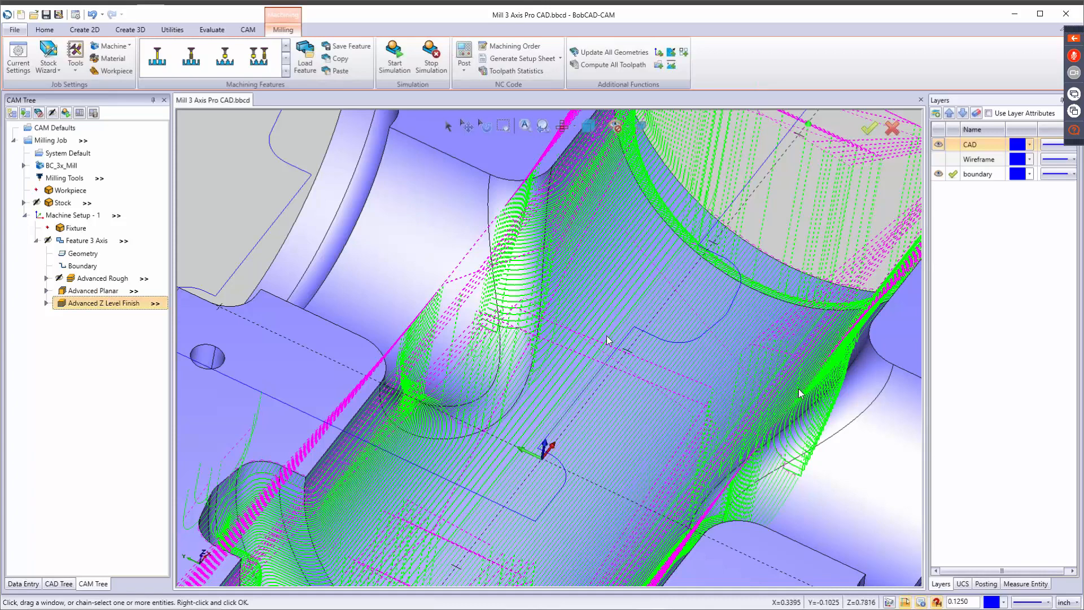
{"action": "left_click", "coordinate": [48, 13]}
Launch the machining simulation for the milling job and run it from the uncut stock.
{"action": "middle_click_drag", "start_coordinate": [590, 339], "coordinate": [575, 308]}
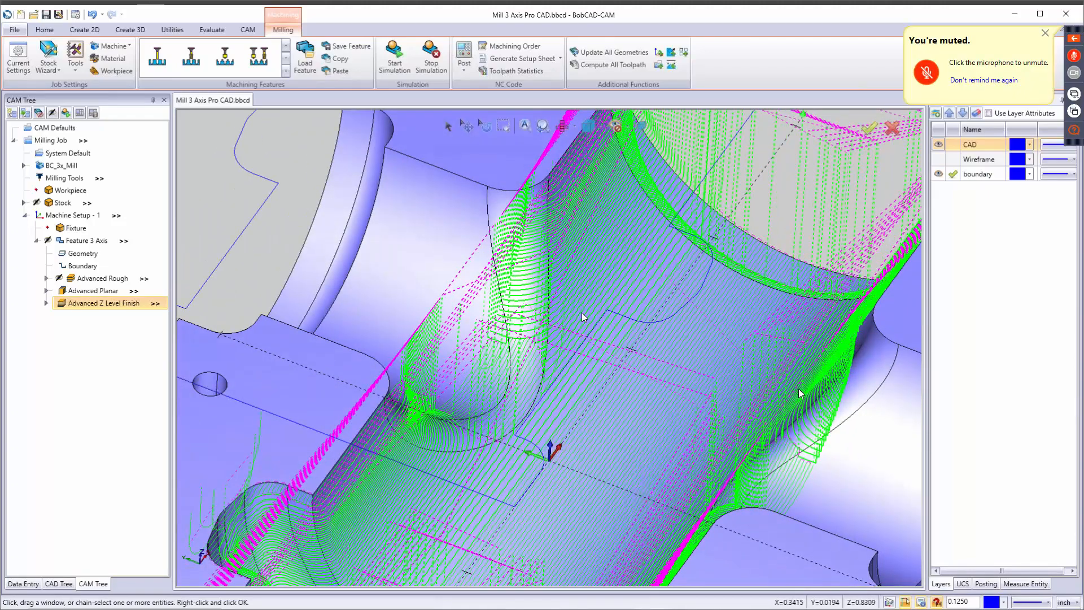
{"action": "scroll", "coordinate": [581, 313], "scroll_direction": "up", "scroll_amount": 3}
{"action": "scroll", "coordinate": [582, 313], "scroll_direction": "down", "scroll_amount": 9}
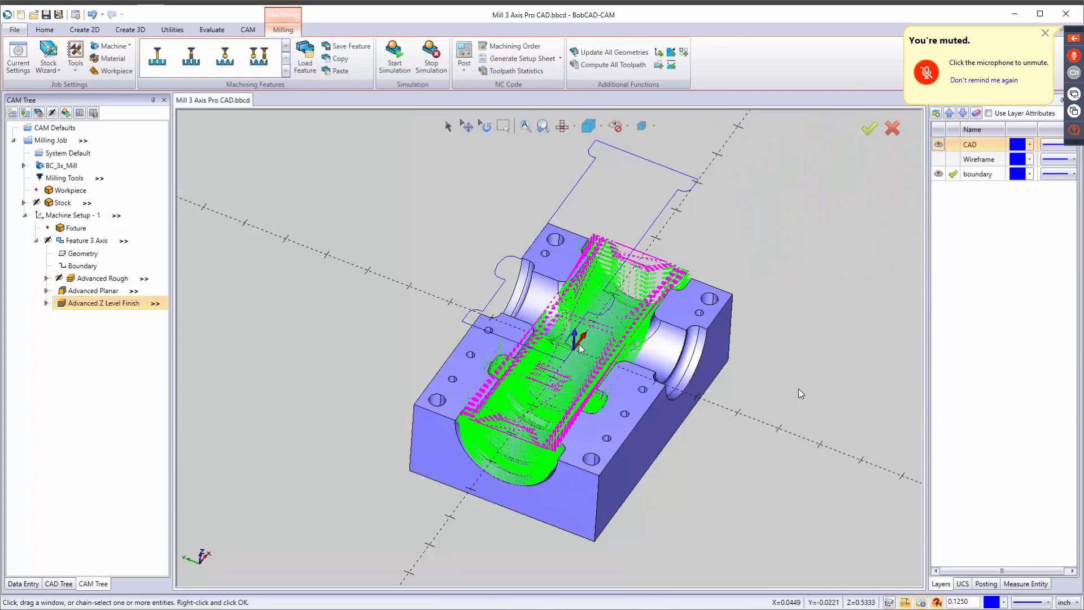
{"action": "middle_click_drag", "start_coordinate": [574, 360], "coordinate": [576, 330]}
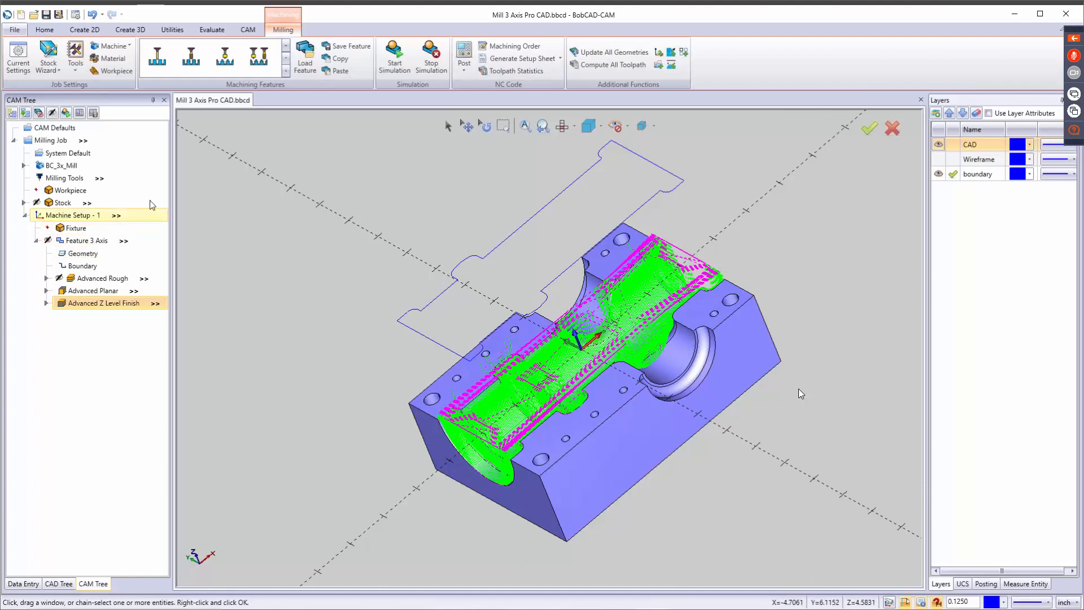
{"action": "left_click", "coordinate": [395, 56]}
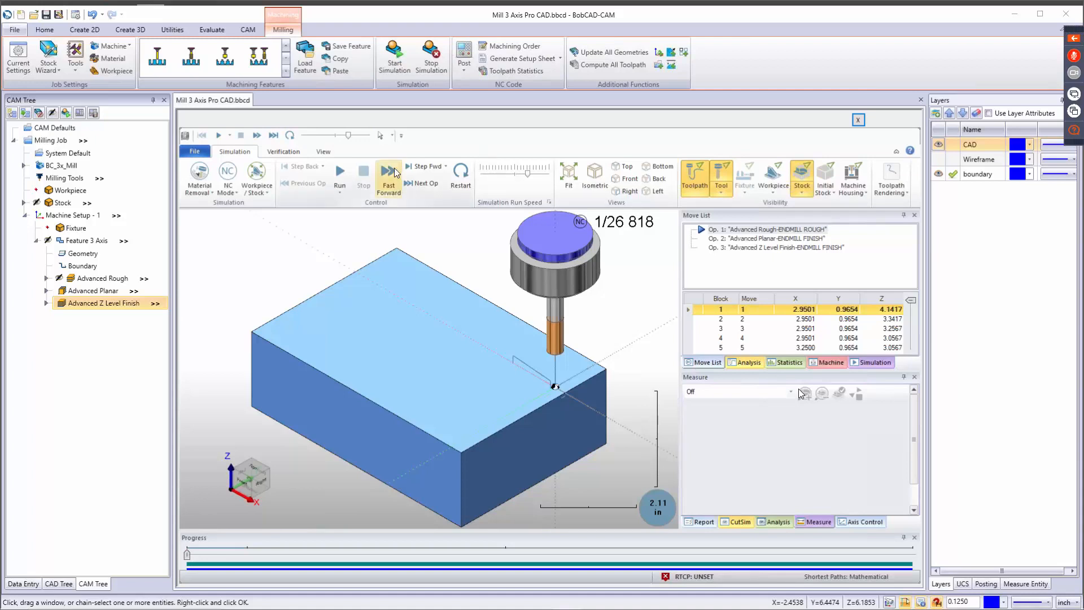
{"action": "left_click", "coordinate": [346, 171]}
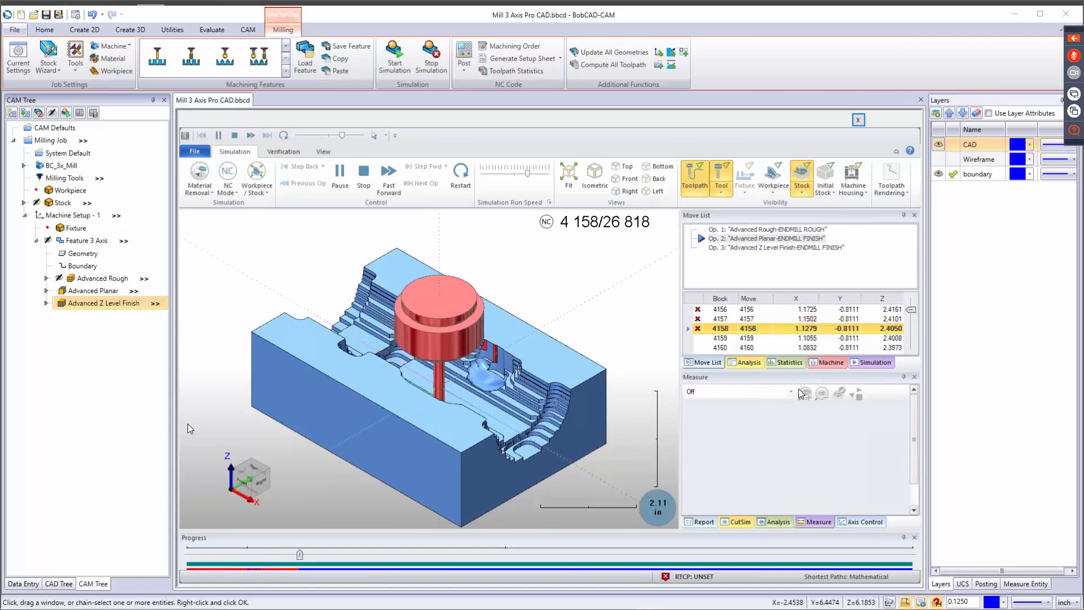
Examine the Advanced Planar and Advanced Z Level Finish cuts in the running simulation from several angles, including the left view.
{"action": "middle_click_drag", "start_coordinate": [472, 412], "coordinate": [399, 346]}
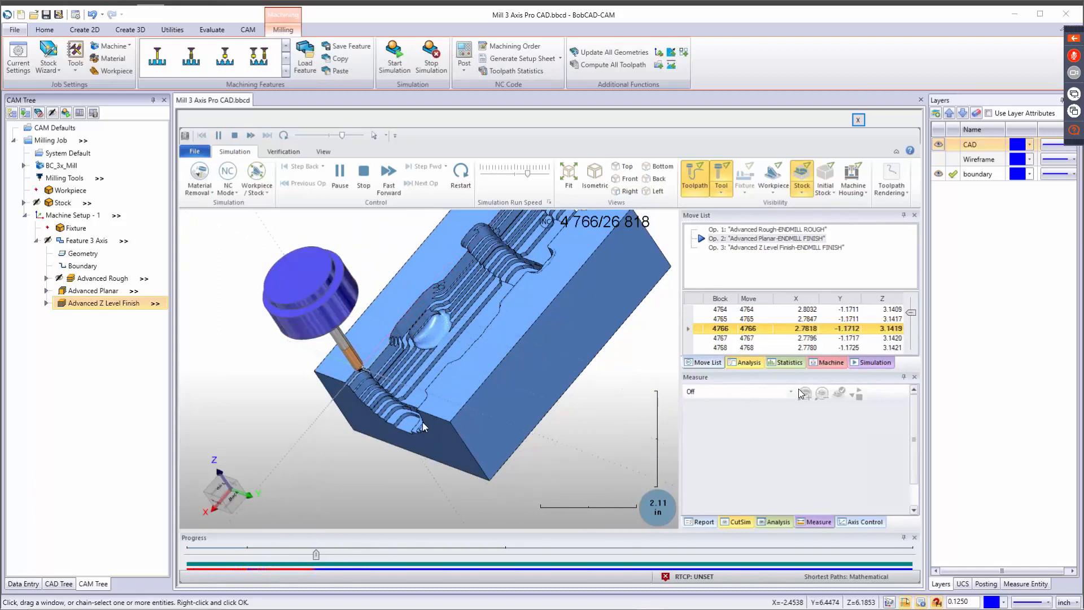
{"action": "middle_click_drag", "start_coordinate": [356, 474], "coordinate": [497, 449]}
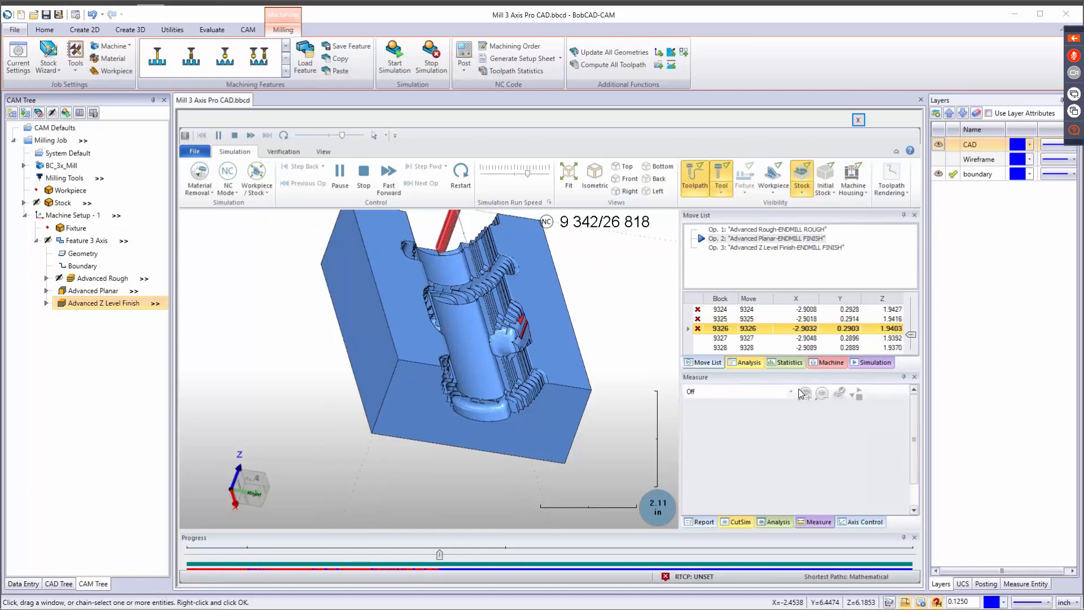
{"action": "middle_click_drag", "start_coordinate": [499, 428], "coordinate": [443, 449]}
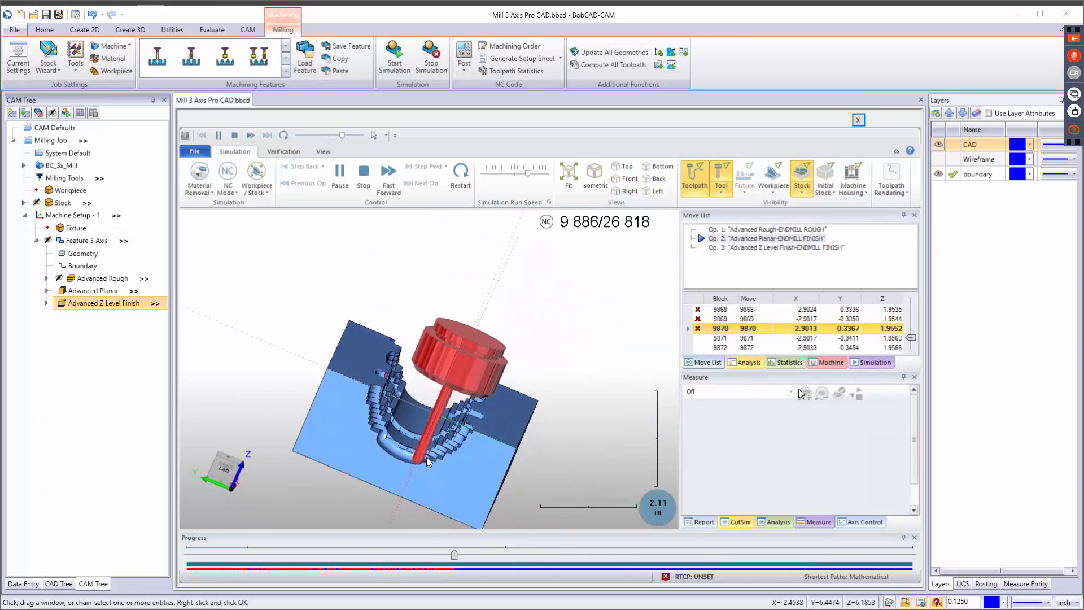
{"action": "scroll", "coordinate": [426, 456], "scroll_direction": "up", "scroll_amount": 3}
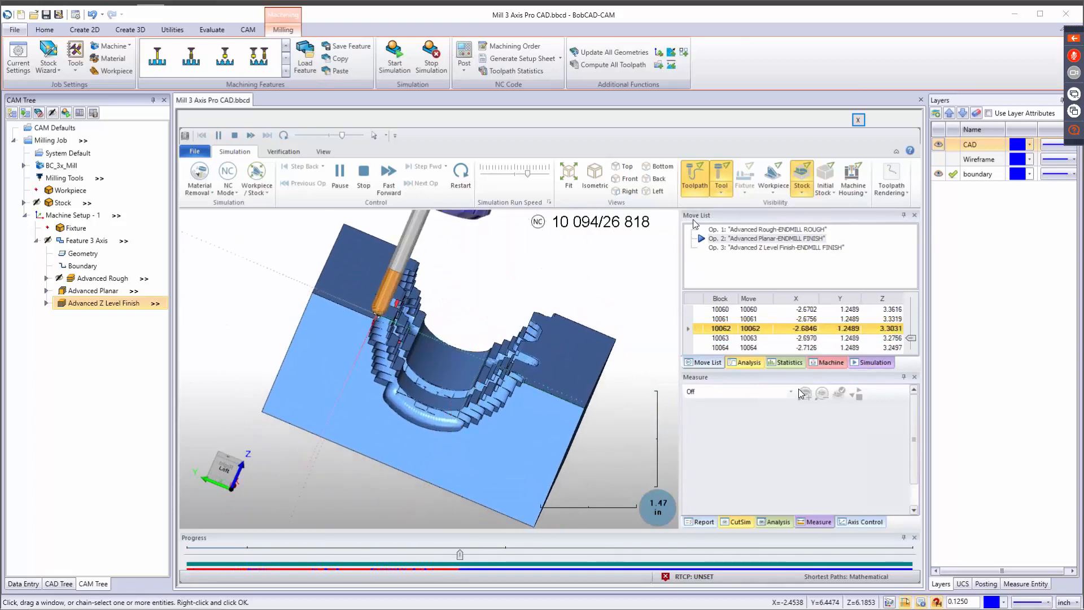
{"action": "left_click", "coordinate": [655, 192]}
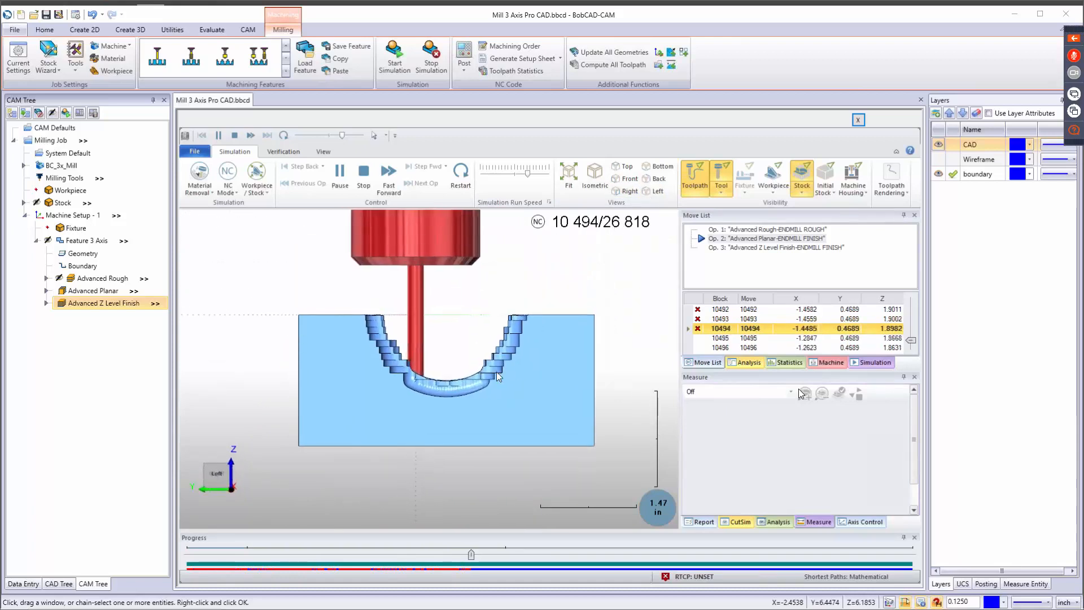
{"action": "middle_click_drag", "start_coordinate": [455, 384], "coordinate": [456, 401]}
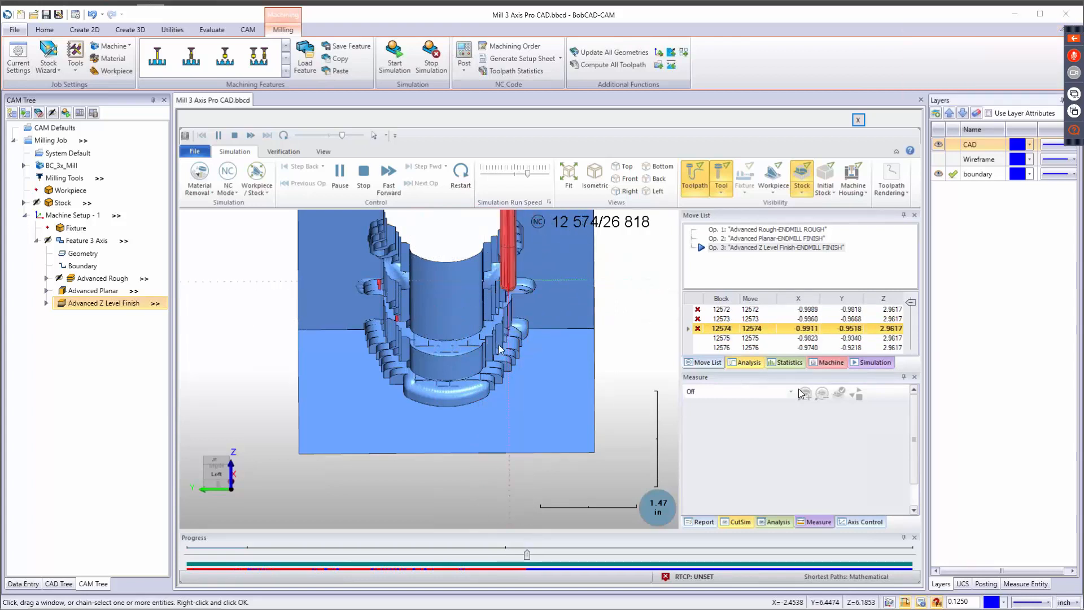
{"action": "scroll", "coordinate": [501, 358], "scroll_direction": "down", "scroll_amount": 3}
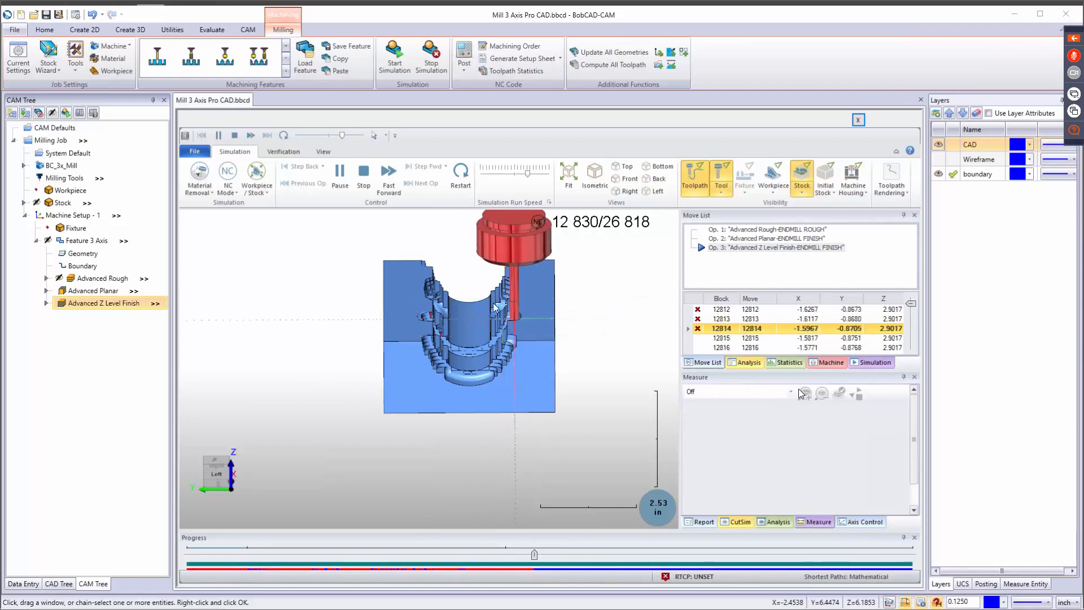
Watch the Advanced Z Level Finish cuts in the cavity, and advance the simulation to near the end of the operation.
{"action": "scroll", "coordinate": [487, 341], "scroll_direction": "up", "scroll_amount": 3}
{"action": "middle_click_drag", "start_coordinate": [533, 361], "coordinate": [552, 351]}
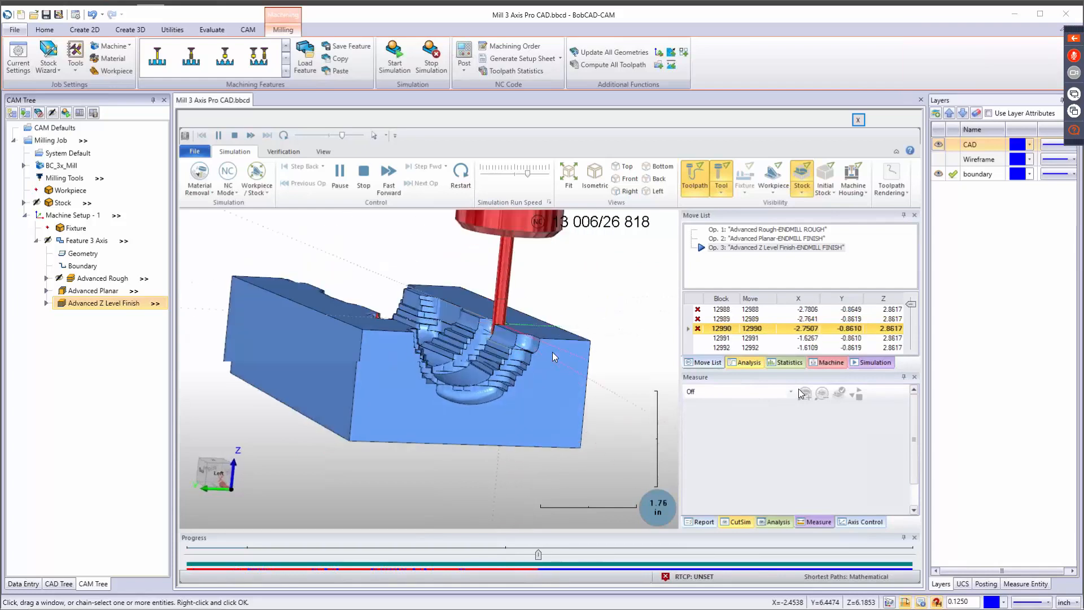
{"action": "scroll", "coordinate": [479, 368], "scroll_direction": "up", "scroll_amount": 3}
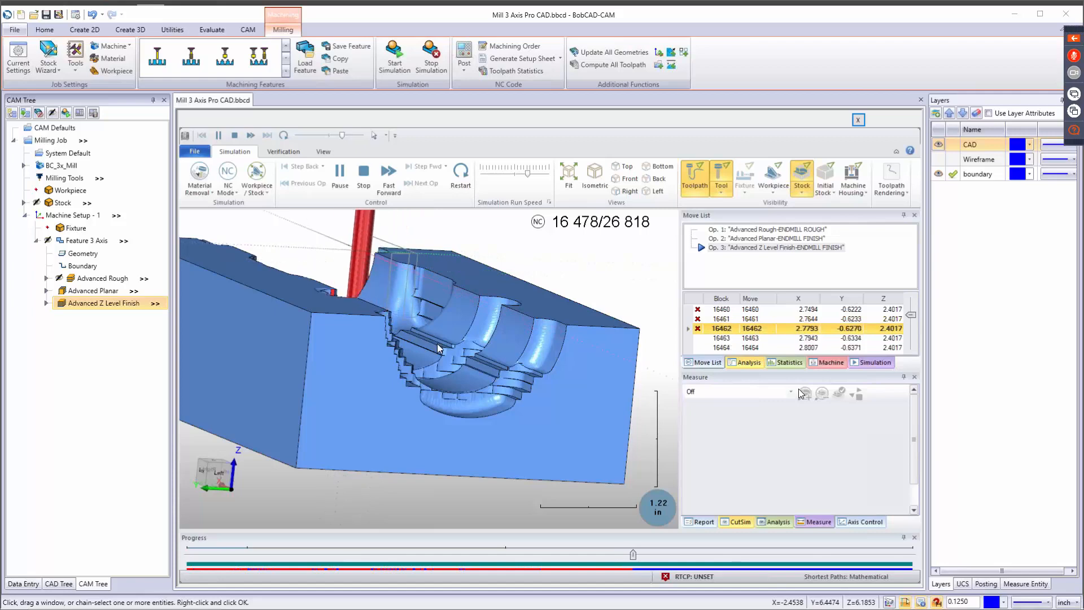
{"action": "middle_click_drag", "start_coordinate": [493, 334], "coordinate": [457, 334]}
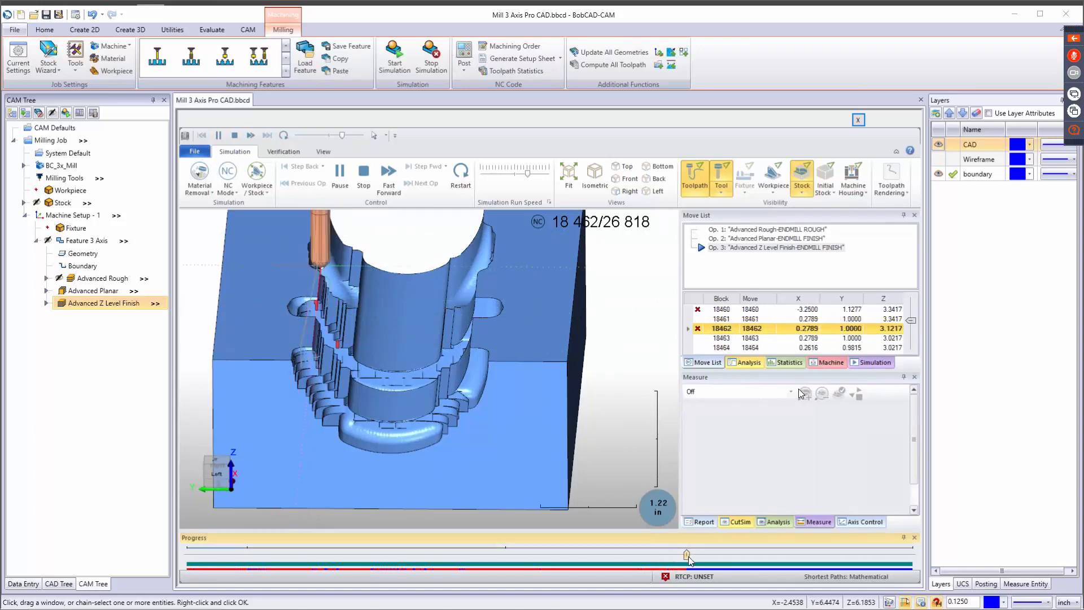
{"action": "left_click", "coordinate": [709, 558]}
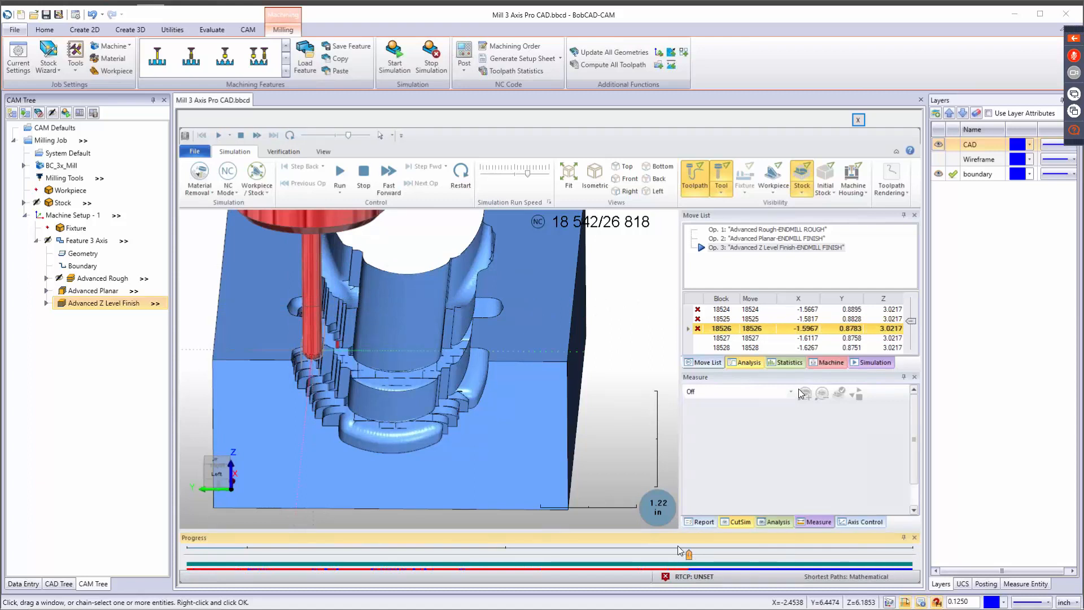
{"action": "left_click_drag", "start_coordinate": [688, 554], "coordinate": [911, 555]}
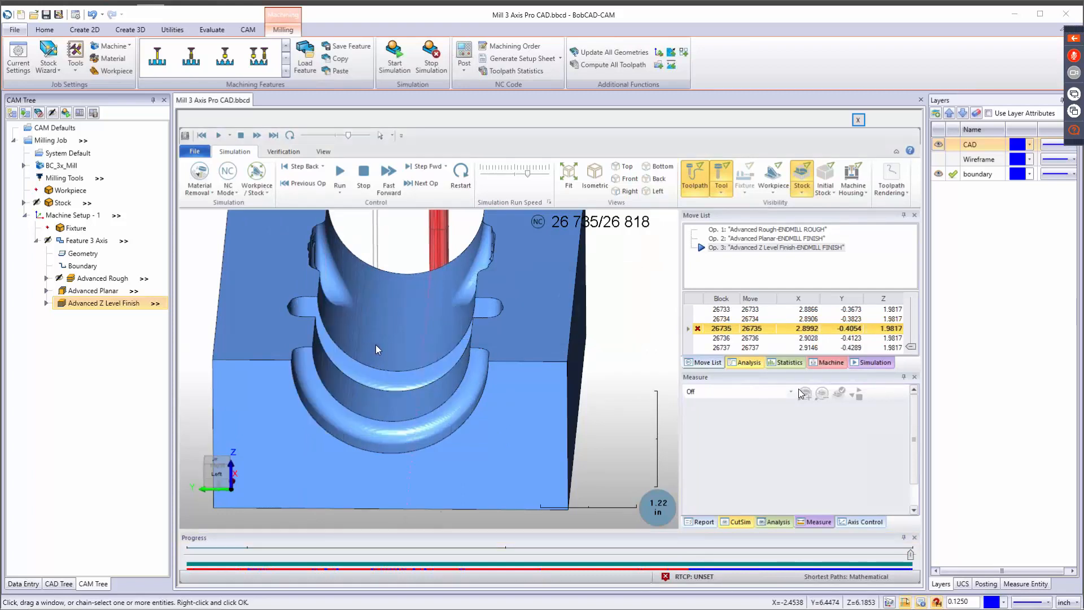
Examine the finished cavity walls and grooves on the simulated stock from several angles, and exit the simulation.
{"action": "middle_click_drag", "start_coordinate": [377, 342], "coordinate": [324, 325]}
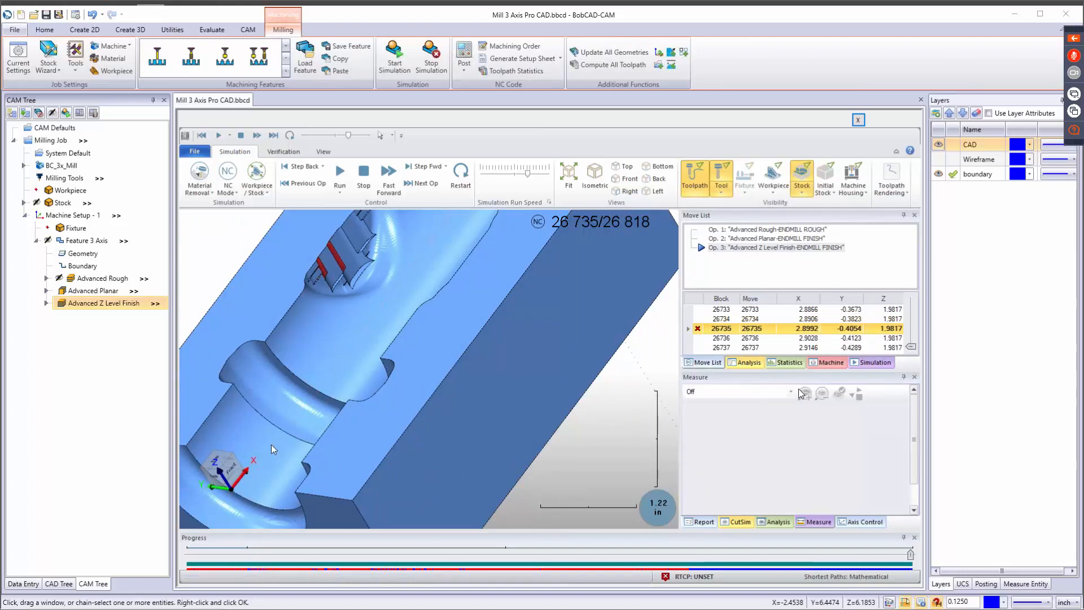
{"action": "middle_click_drag", "start_coordinate": [271, 445], "coordinate": [348, 443]}
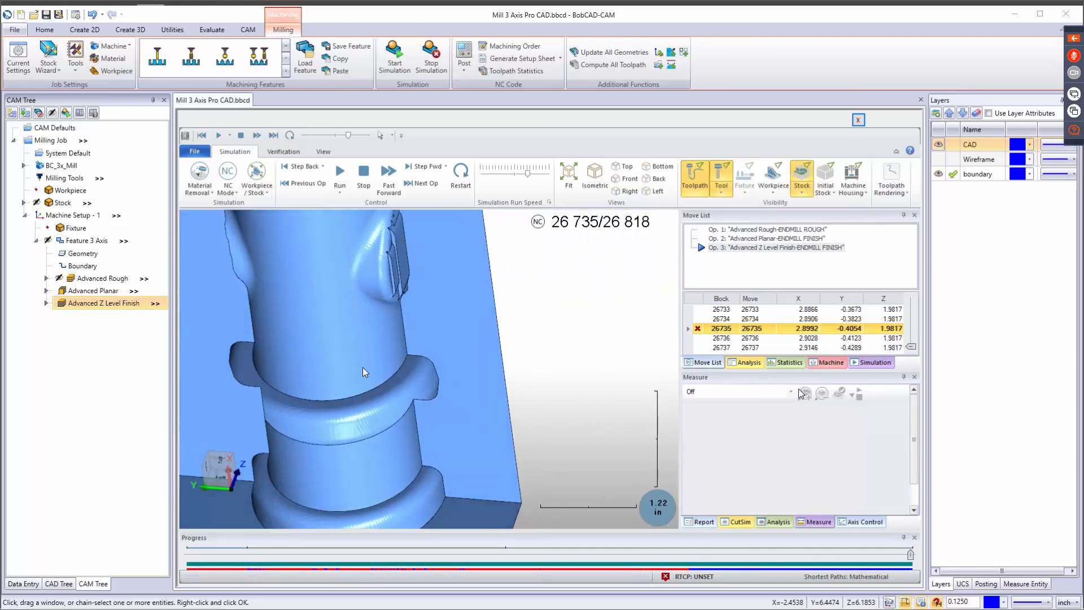
{"action": "middle_click_drag", "start_coordinate": [363, 367], "coordinate": [419, 339]}
{"action": "scroll", "coordinate": [442, 414], "scroll_direction": "up", "scroll_amount": 3}
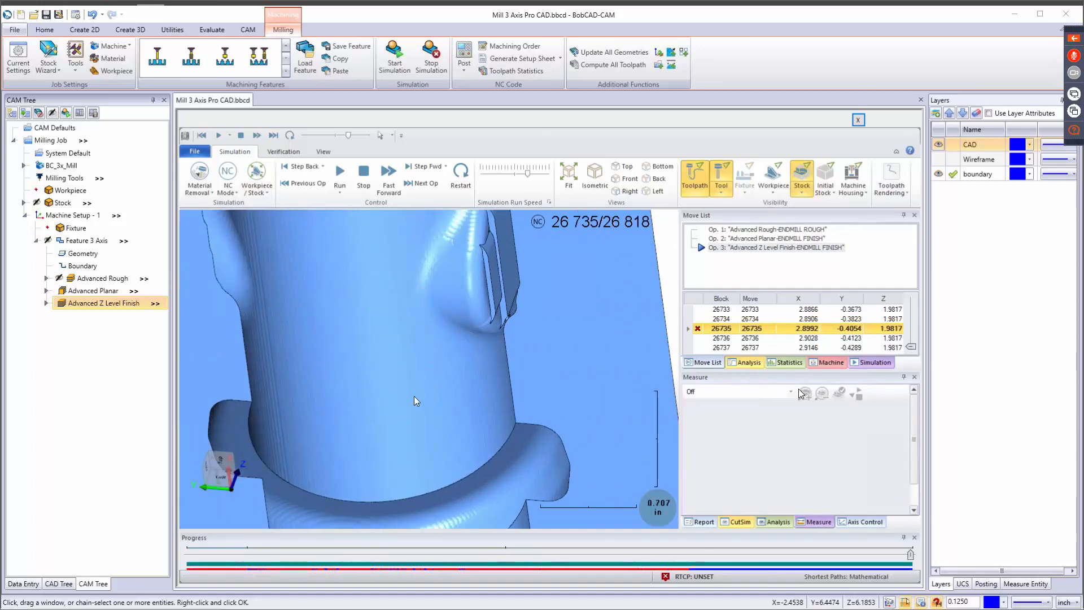
{"action": "middle_click_drag", "start_coordinate": [416, 401], "coordinate": [418, 361]}
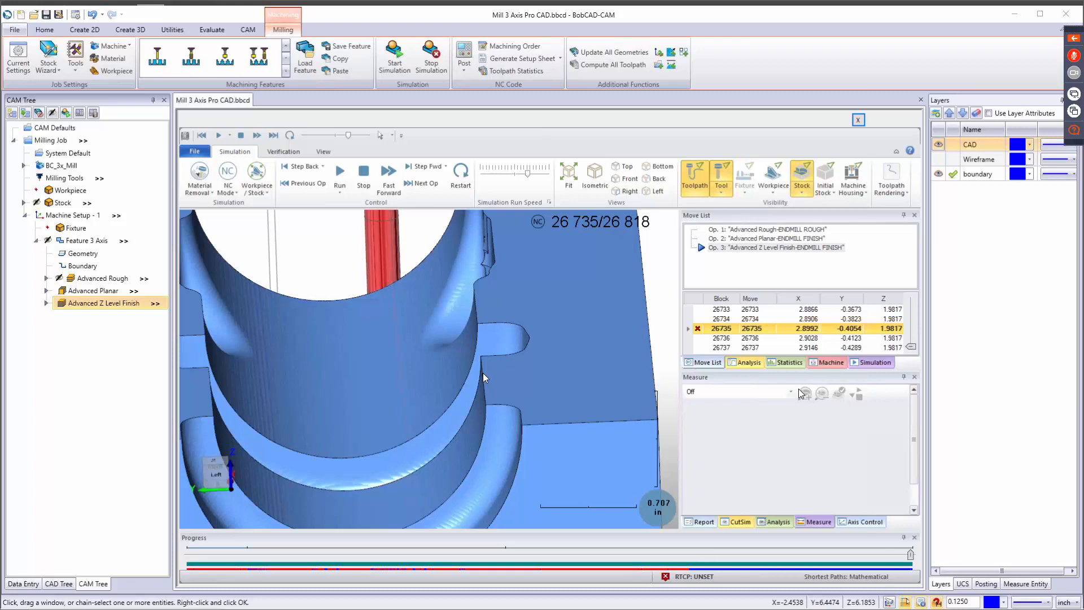
{"action": "left_click", "coordinate": [438, 70]}
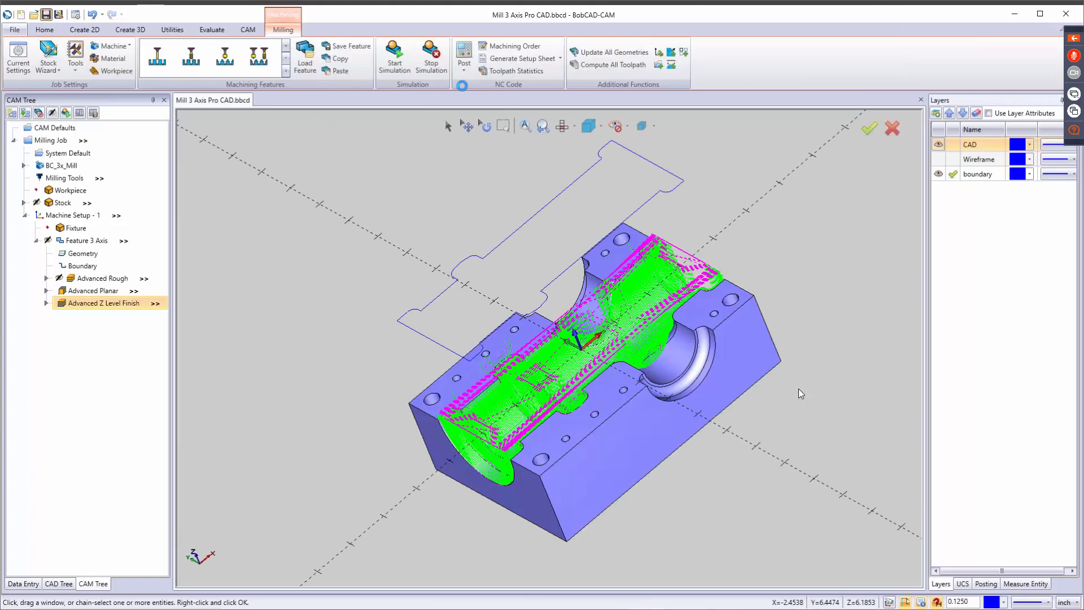
Try to move the Advanced Z Level Finish operation up in the machining order, and cancel the reordering.
{"action": "left_click", "coordinate": [514, 47]}
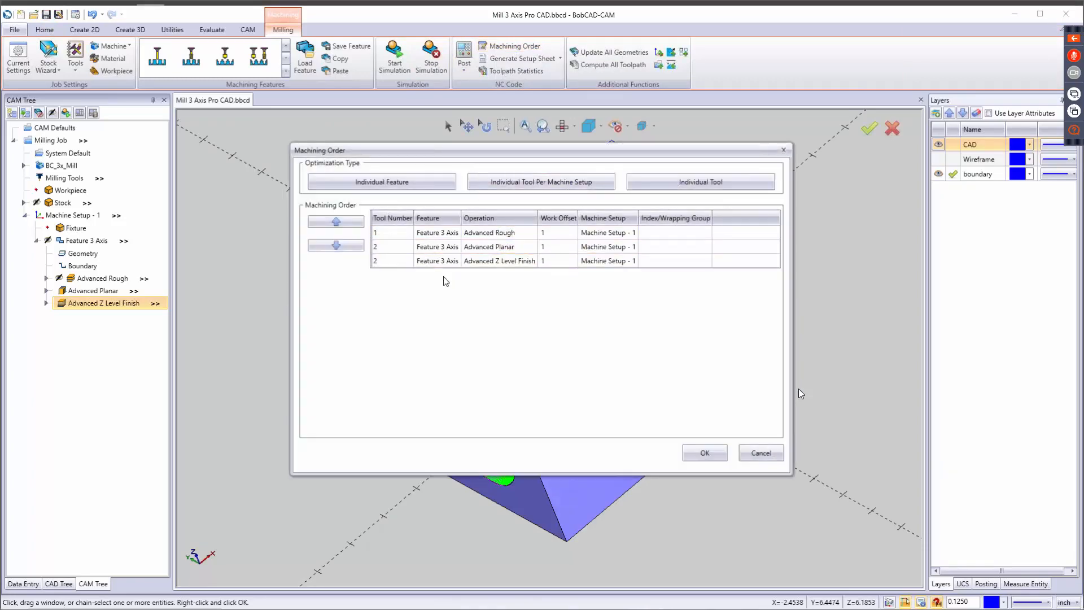
{"action": "left_click", "coordinate": [487, 233]}
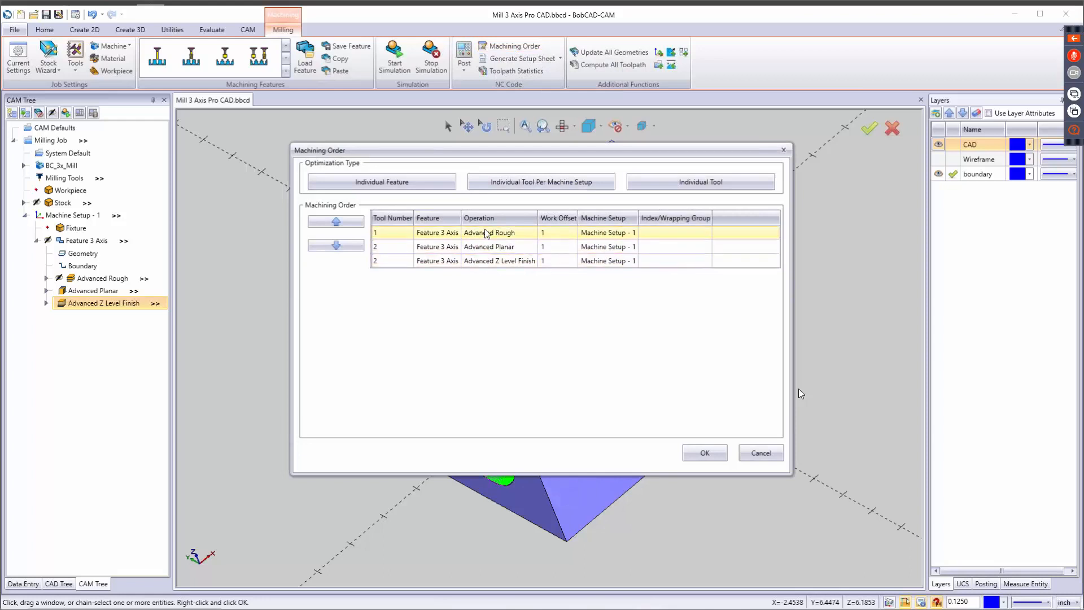
{"action": "left_click", "coordinate": [499, 261]}
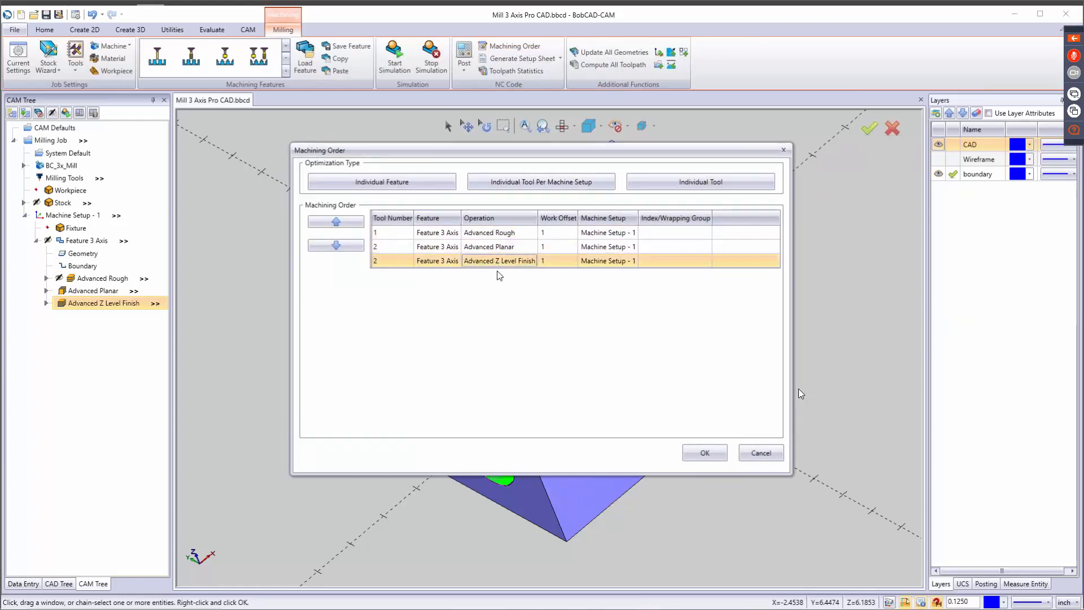
{"action": "left_click", "coordinate": [333, 224]}
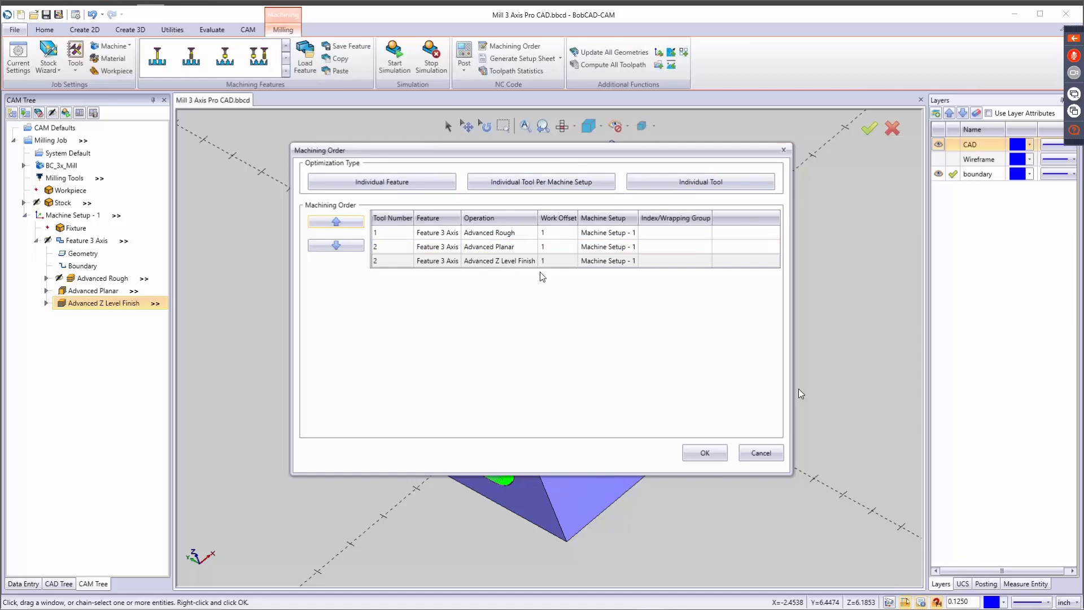
{"action": "left_click", "coordinate": [760, 455]}
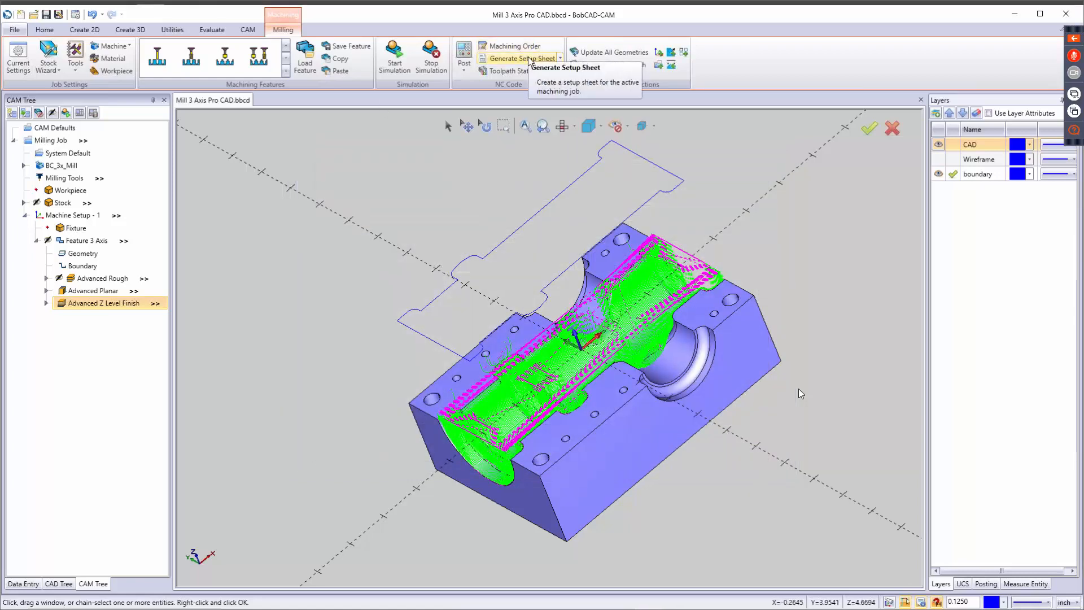
Generate a setup sheet from the Full Setup Sheet template, review its program, tool and operation data, and close it.
{"action": "left_click", "coordinate": [528, 57]}
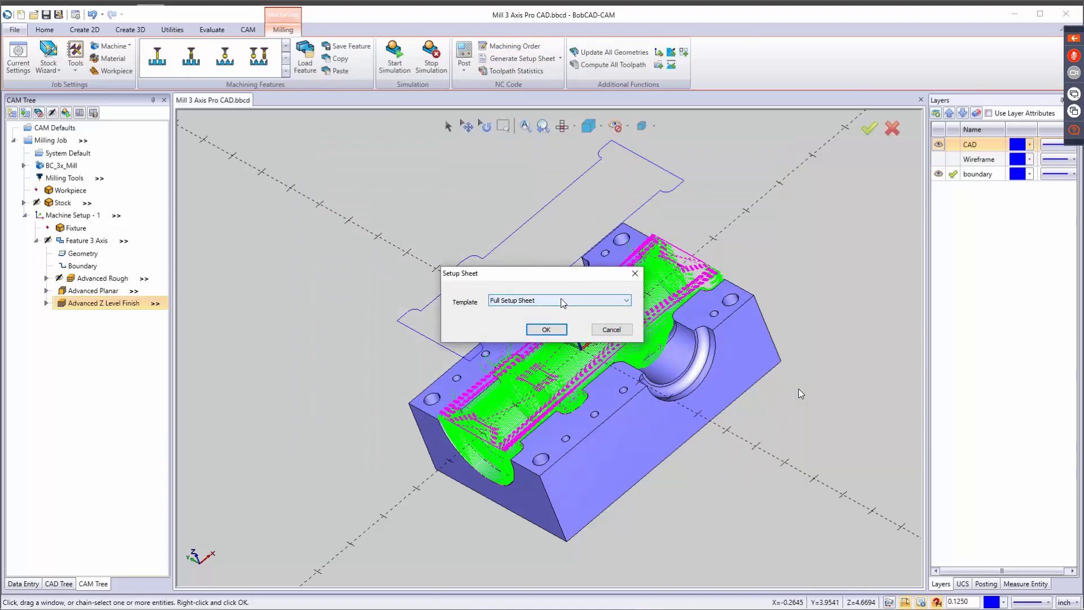
{"action": "left_click", "coordinate": [553, 332]}
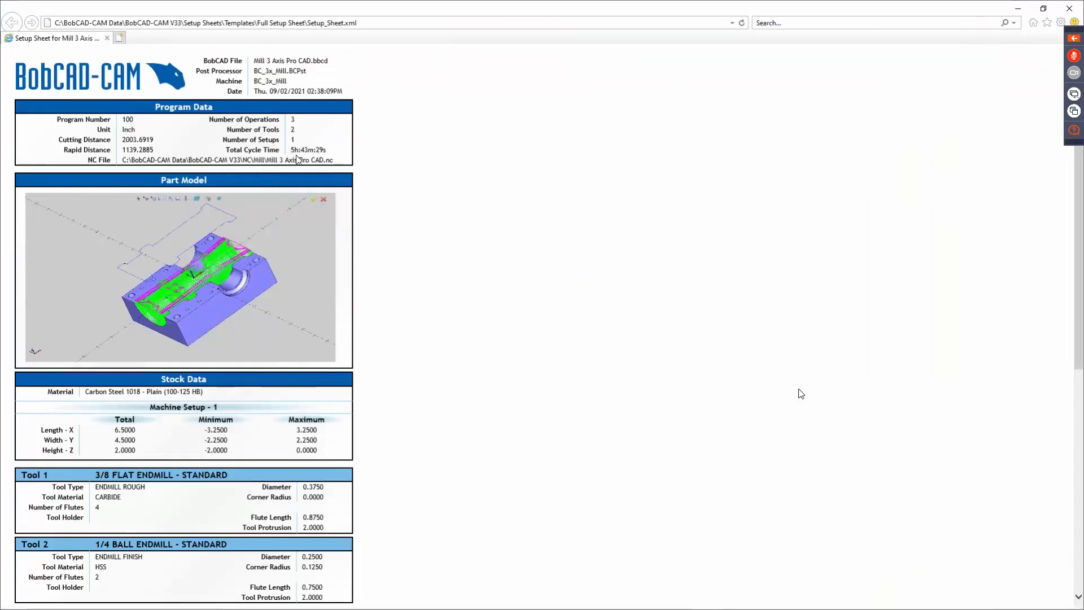
{"action": "left_click_drag", "start_coordinate": [290, 151], "coordinate": [327, 150]}
{"action": "left_click_drag", "start_coordinate": [254, 60], "coordinate": [326, 67]}
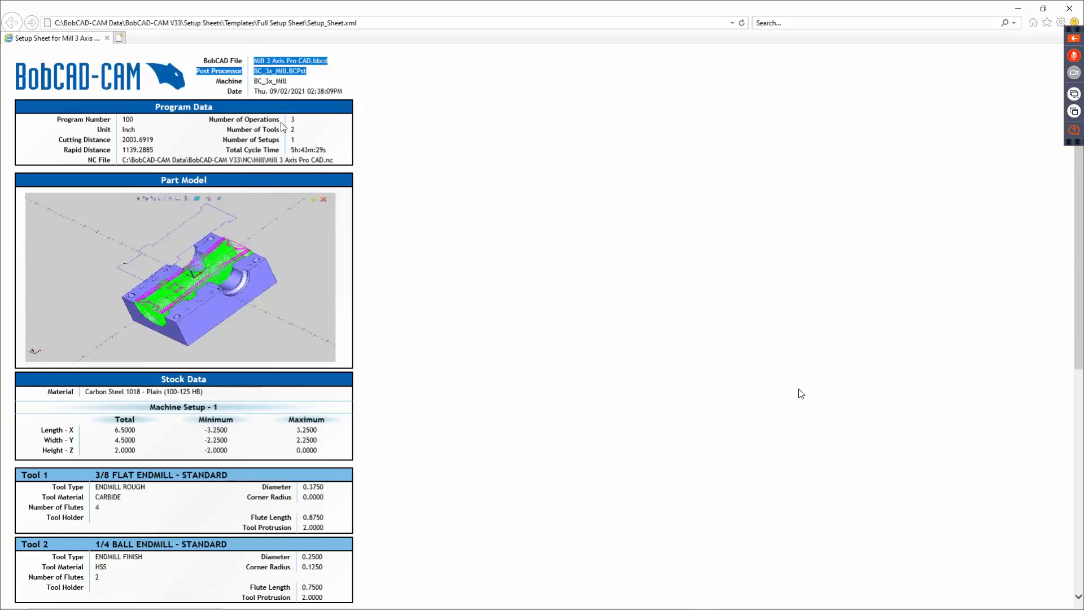
{"action": "scroll", "coordinate": [348, 344], "scroll_direction": "down", "scroll_amount": 5}
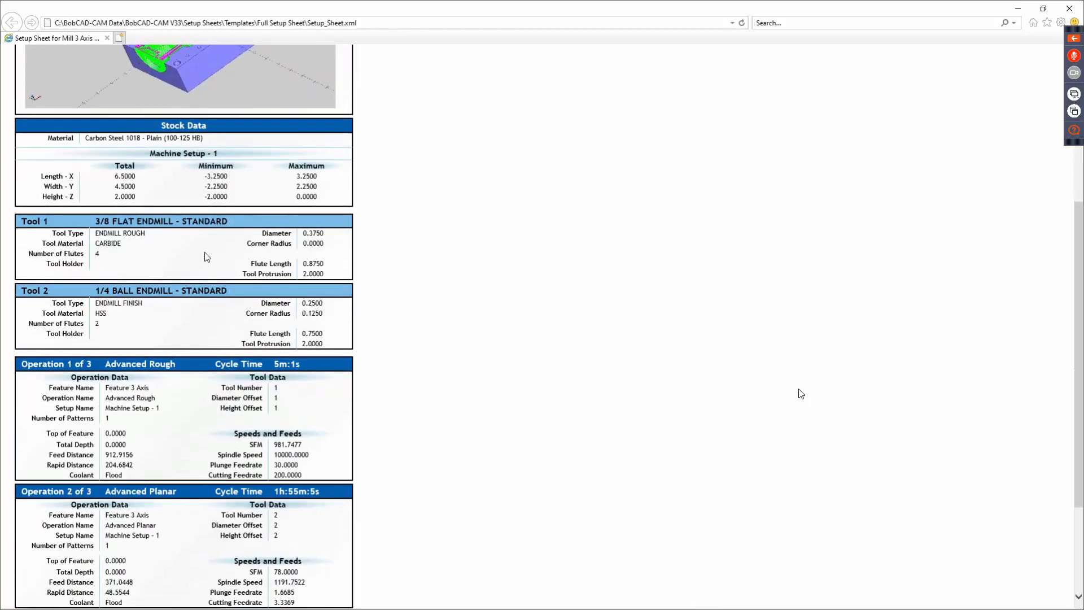
{"action": "scroll", "coordinate": [341, 361], "scroll_direction": "down", "scroll_amount": 3}
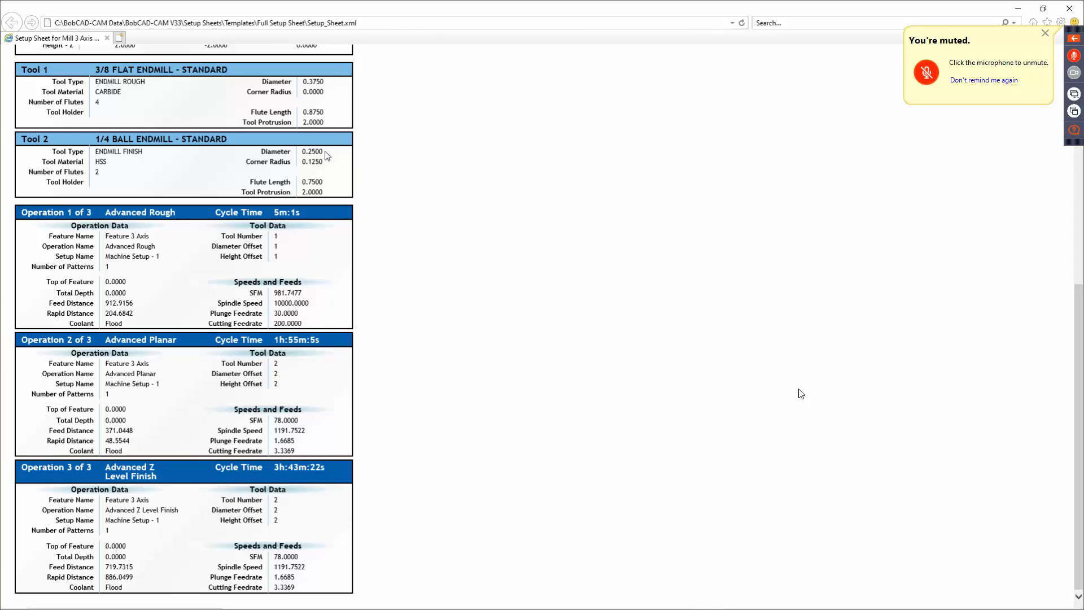
{"action": "left_click", "coordinate": [1062, 9]}
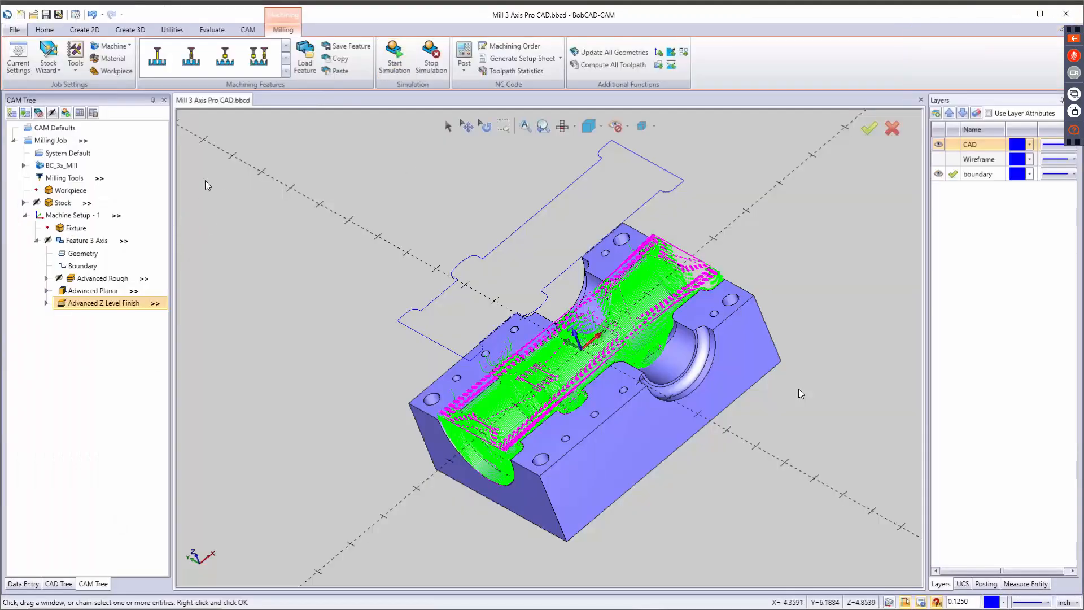
Review the toolpath statistics of the whole job and of the Advanced Planar and Advanced Z Level Finish operations.
{"action": "left_click", "coordinate": [540, 74]}
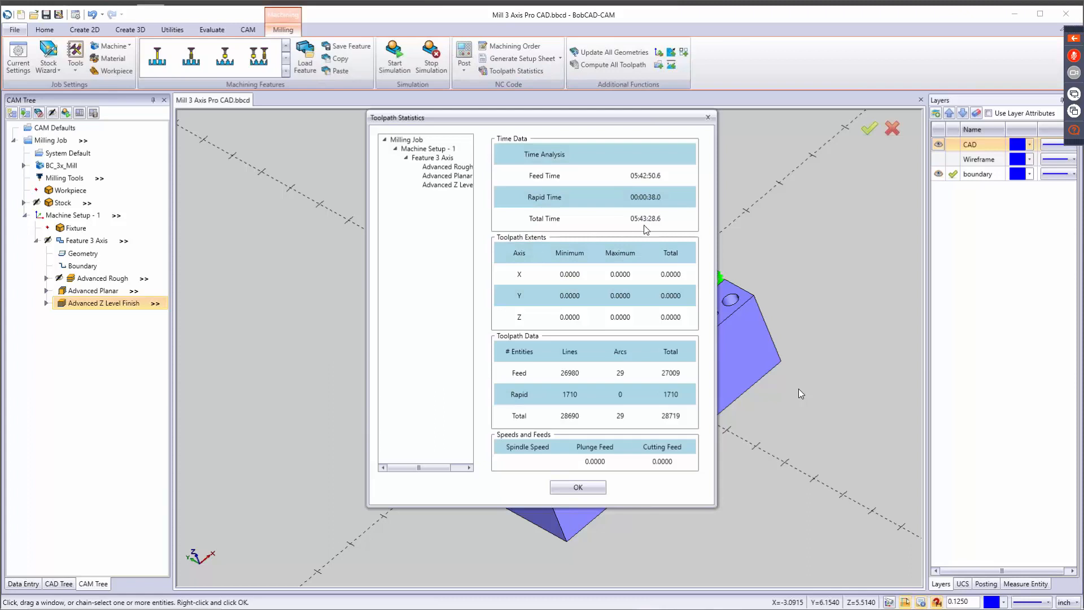
{"action": "left_click", "coordinate": [456, 170]}
{"action": "left_click", "coordinate": [451, 177]}
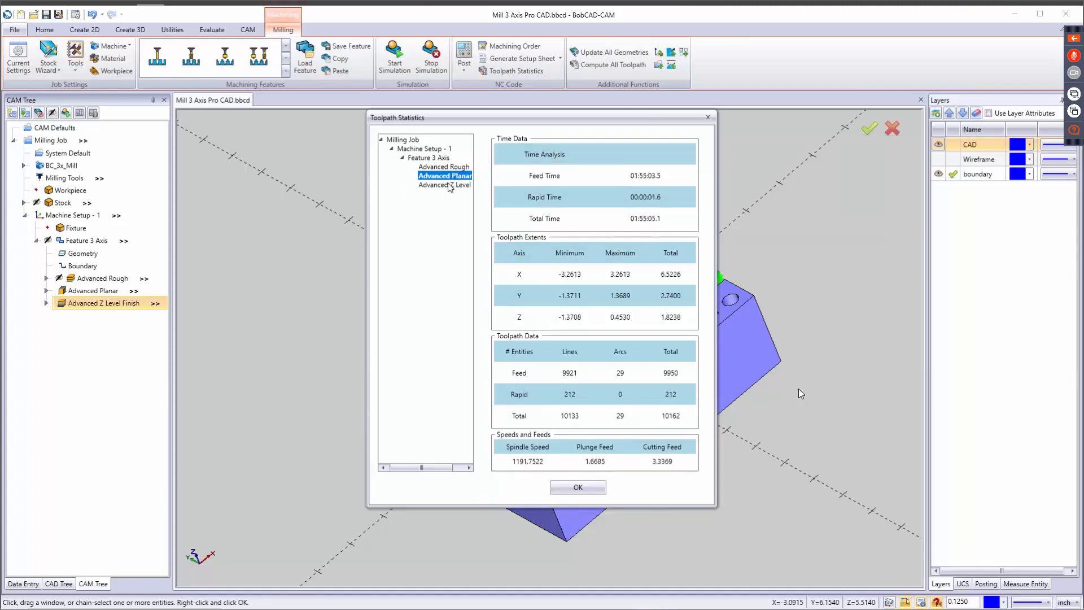
{"action": "left_click", "coordinate": [446, 186]}
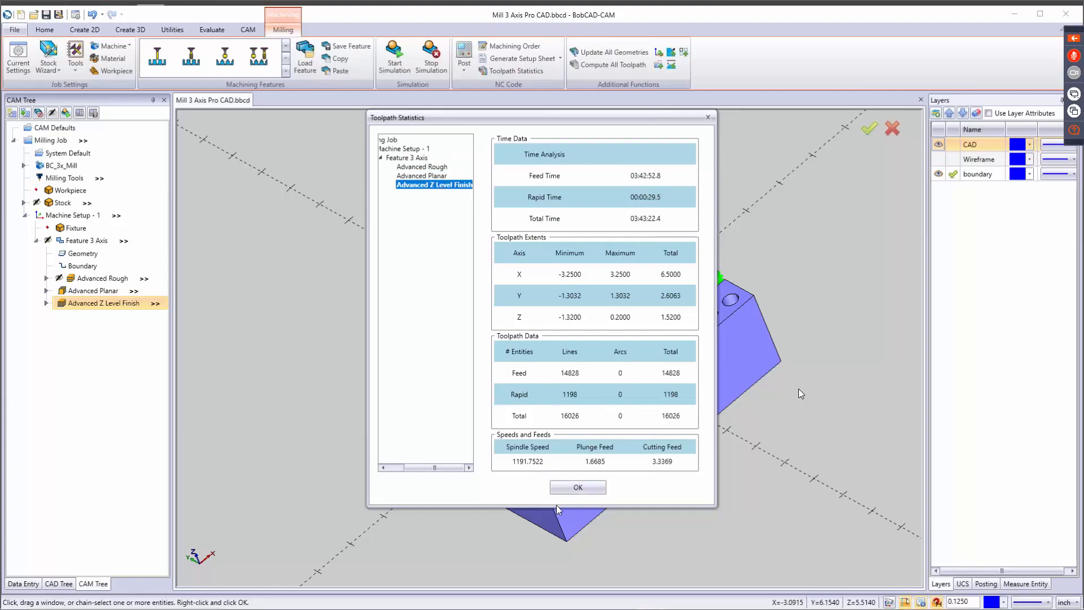
{"action": "left_click", "coordinate": [576, 487]}
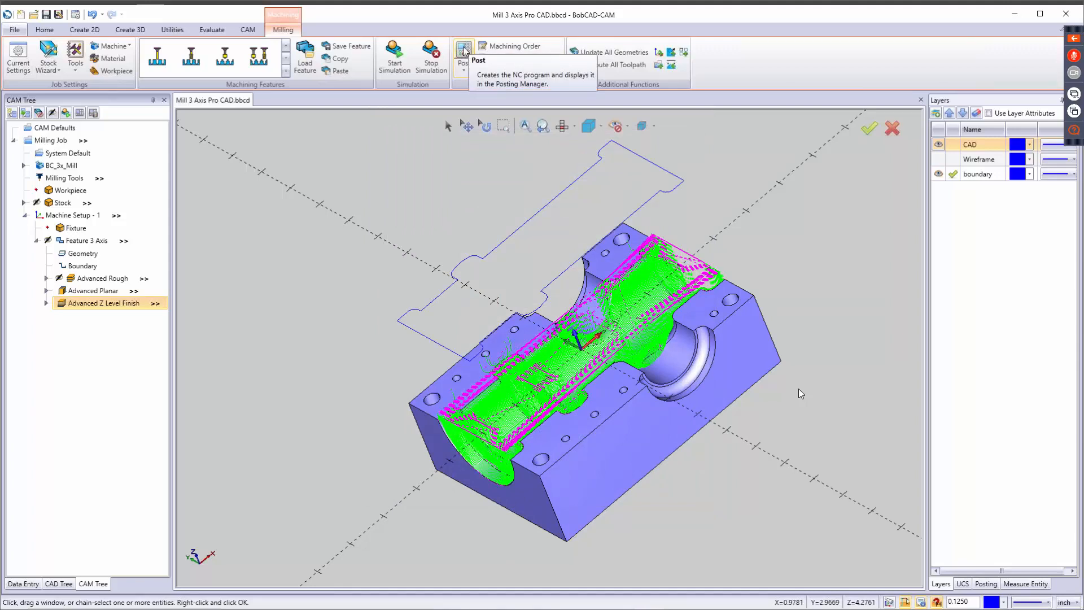
Post the NC program for the milling job and copy its code from the first machine setup comment through block N14.
{"action": "left_click", "coordinate": [464, 51]}
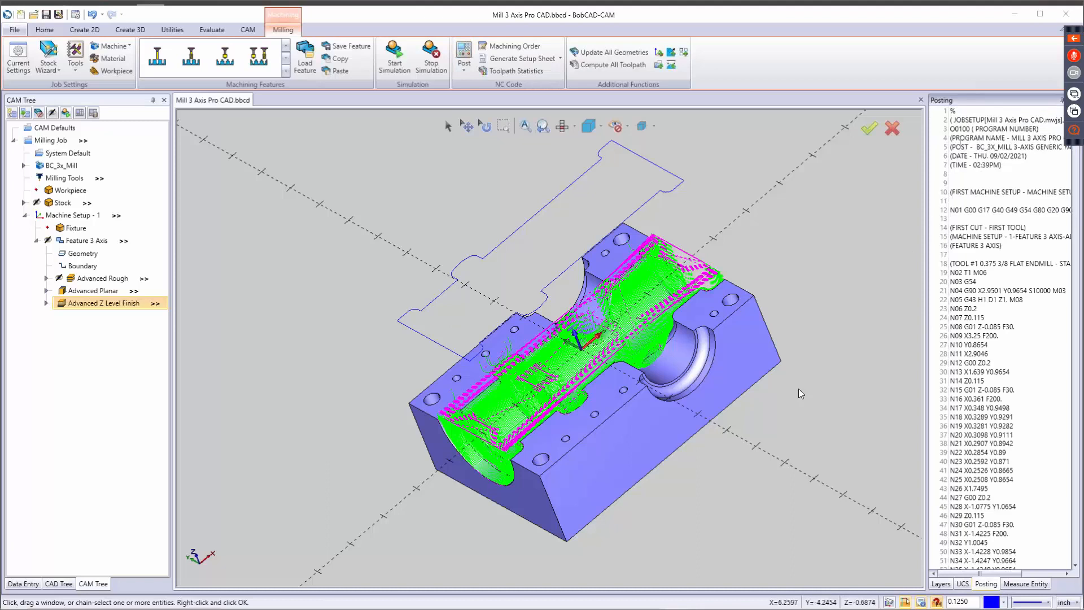
{"action": "right_click", "coordinate": [994, 198]}
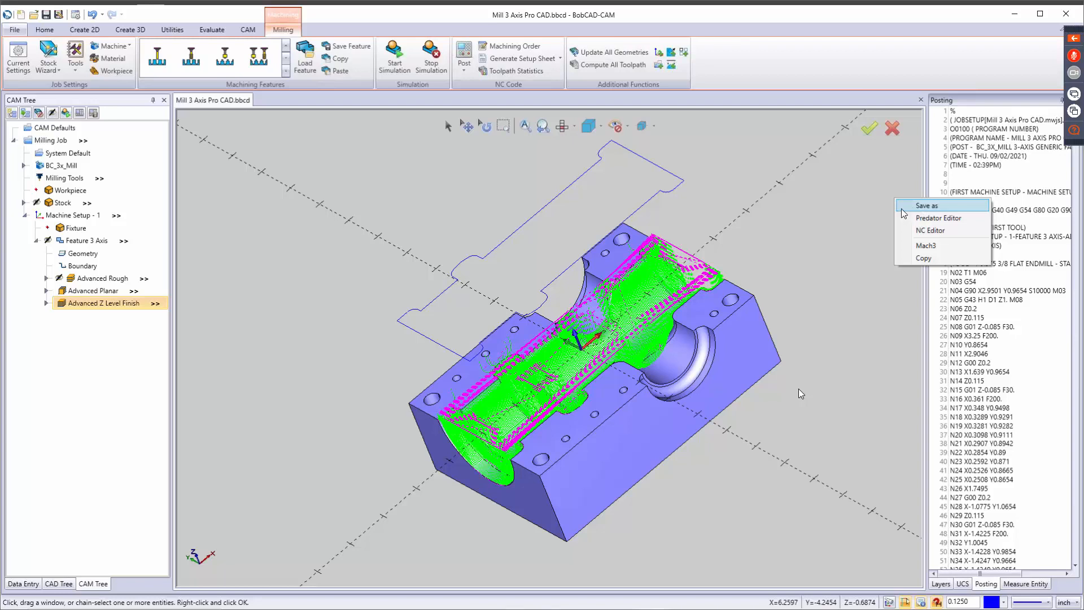
{"action": "left_click", "coordinate": [926, 259]}
{"action": "left_click_drag", "start_coordinate": [951, 183], "coordinate": [1029, 381]}
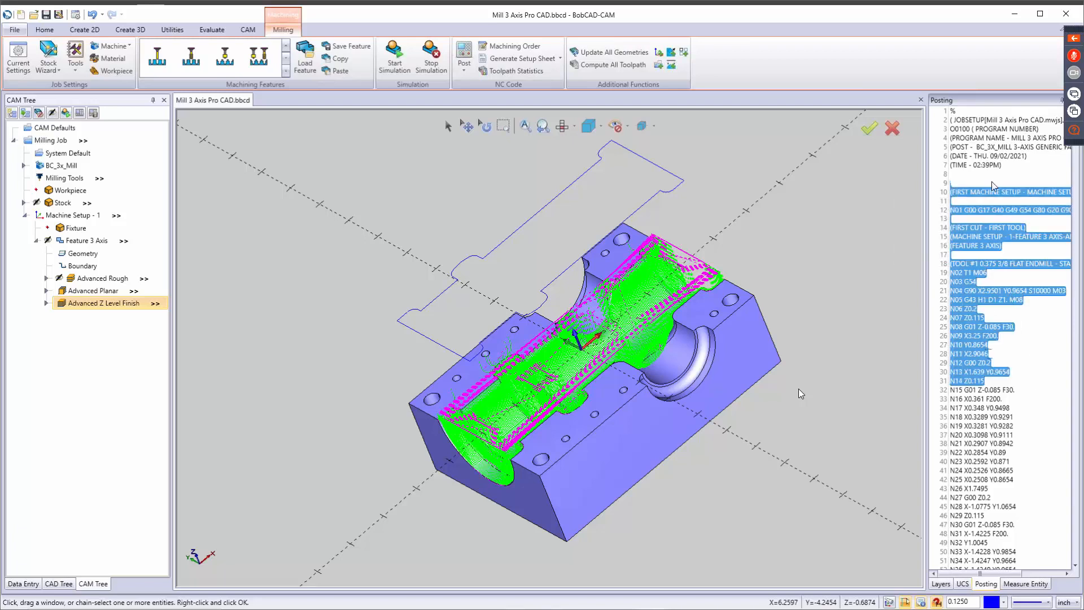
{"action": "right_click", "coordinate": [1005, 173]}
{"action": "left_click", "coordinate": [968, 227]}
Switch to Notepad++ and replace the entire contents of the new 1 document with the copied NC code.
{"action": "mouse_move", "coordinate": [507, 608]}
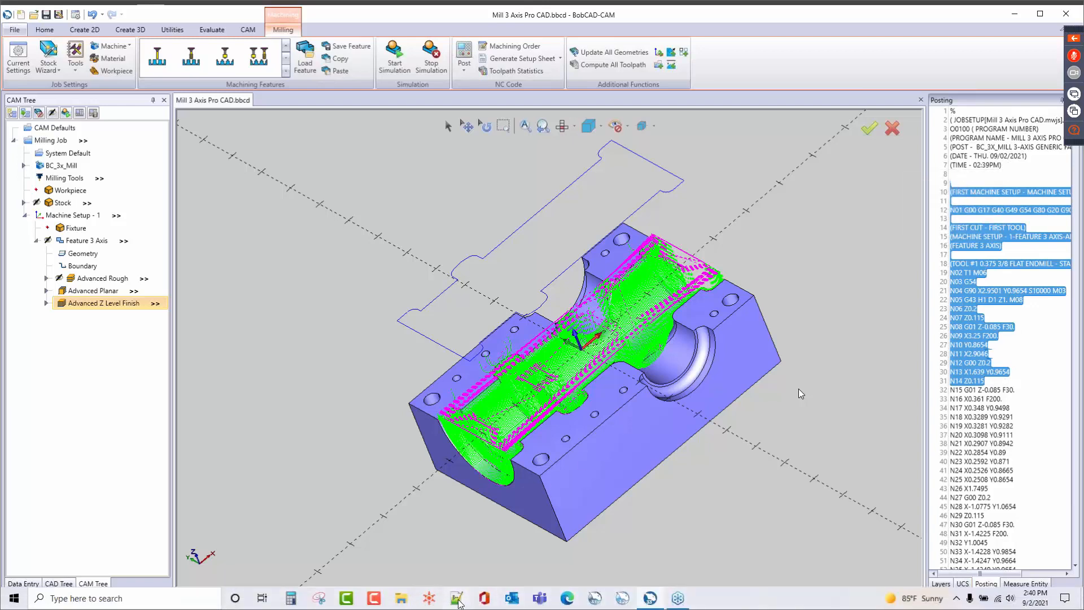
{"action": "left_click", "coordinate": [459, 600]}
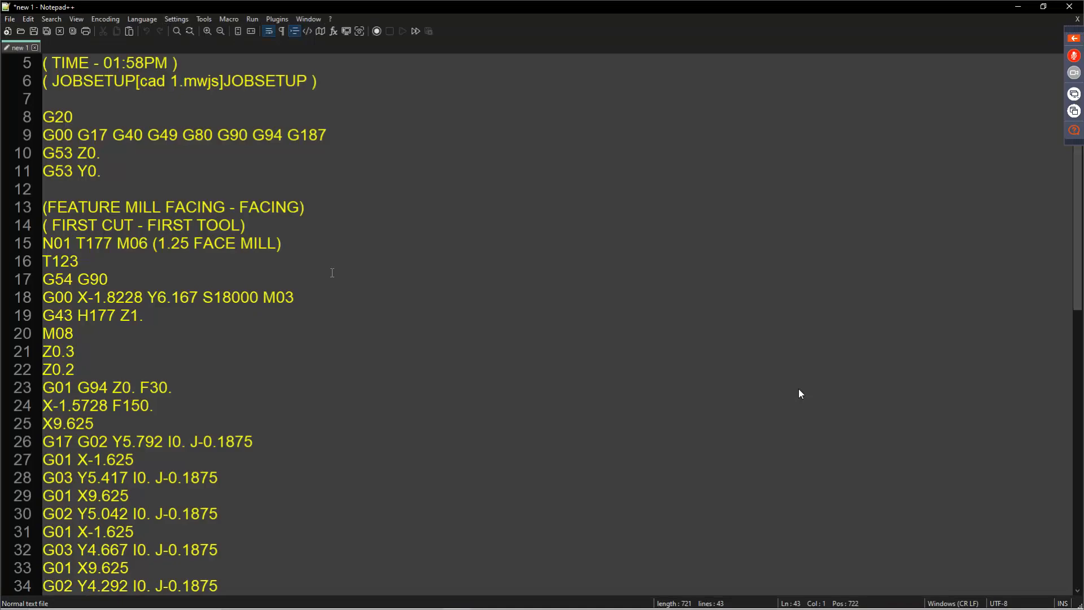
{"action": "left_click", "coordinate": [332, 188]}
{"action": "key", "text": "ctrl+a"}
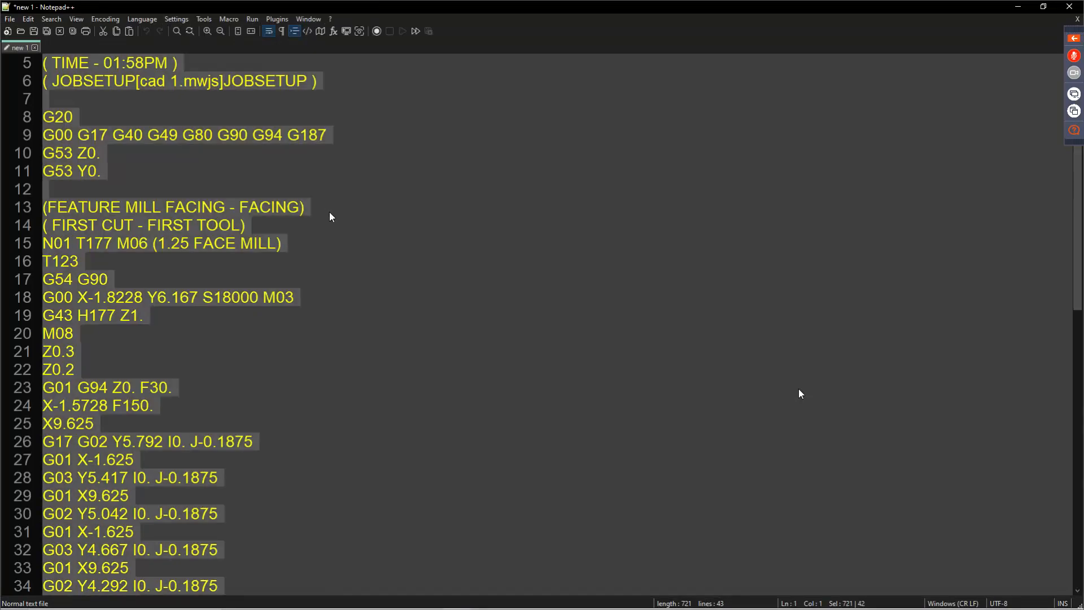
{"action": "key", "text": "ctrl+v"}
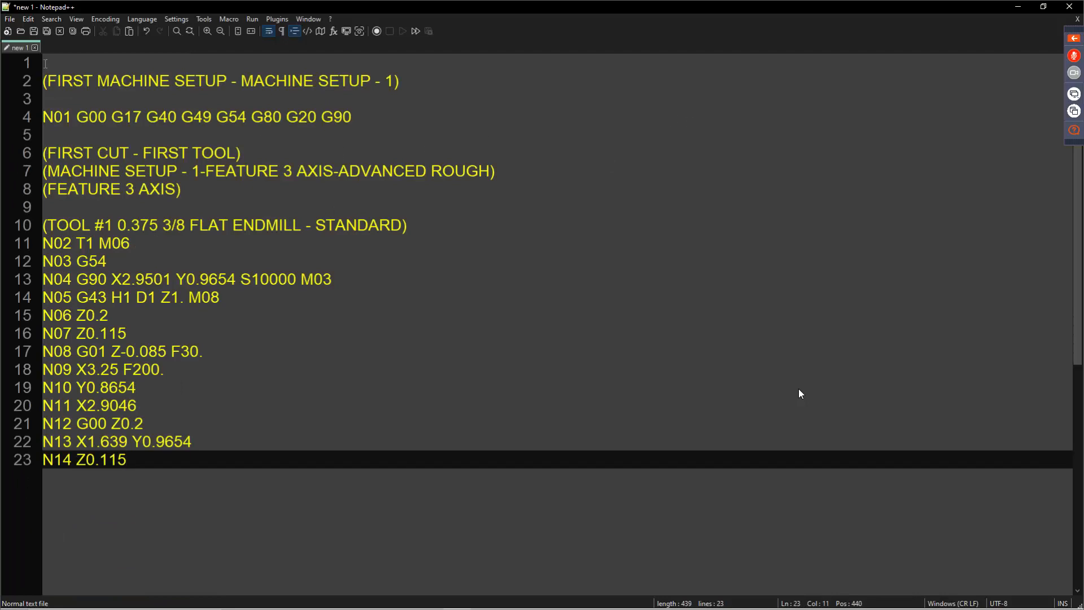
Close the new 1 document without saving, exit Notepad++, and return to the posted program in BobCAD-CAM.
{"action": "left_click", "coordinate": [33, 48]}
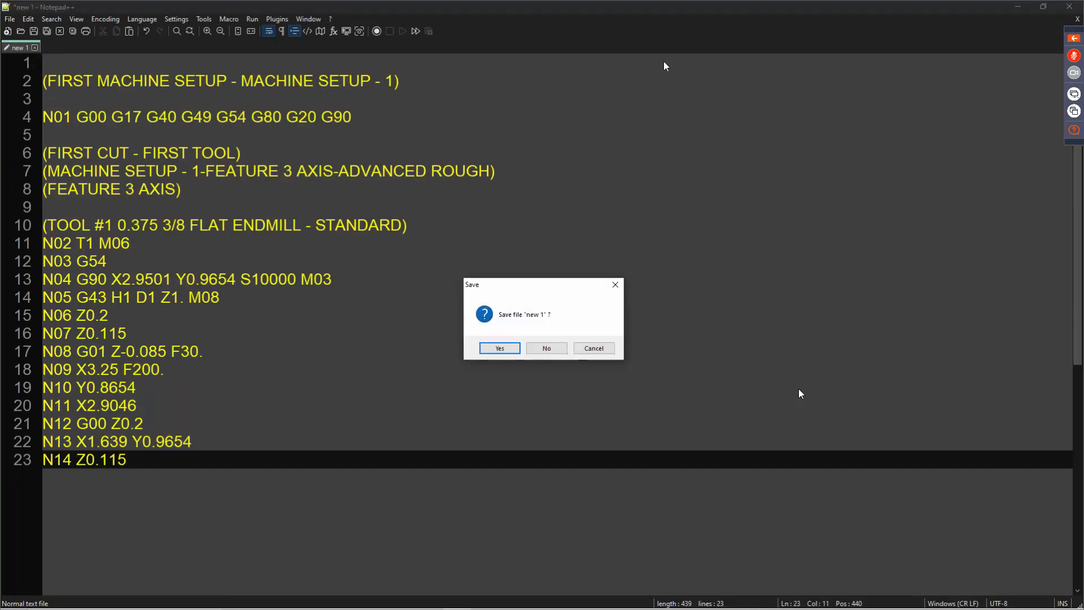
{"action": "left_click", "coordinate": [553, 351]}
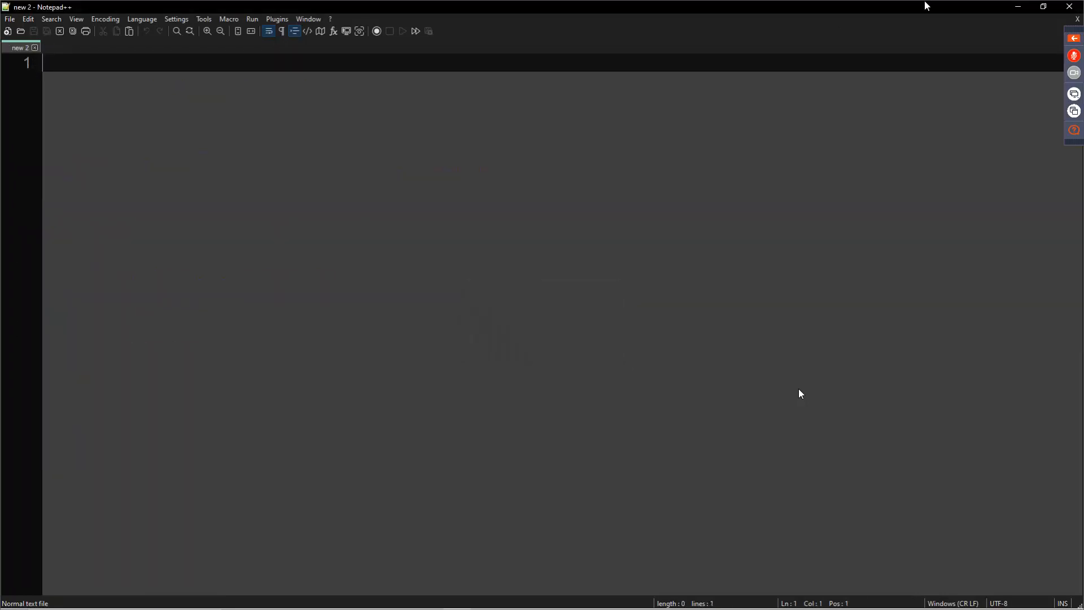
{"action": "left_click", "coordinate": [1069, 6]}
{"action": "left_click", "coordinate": [965, 178]}
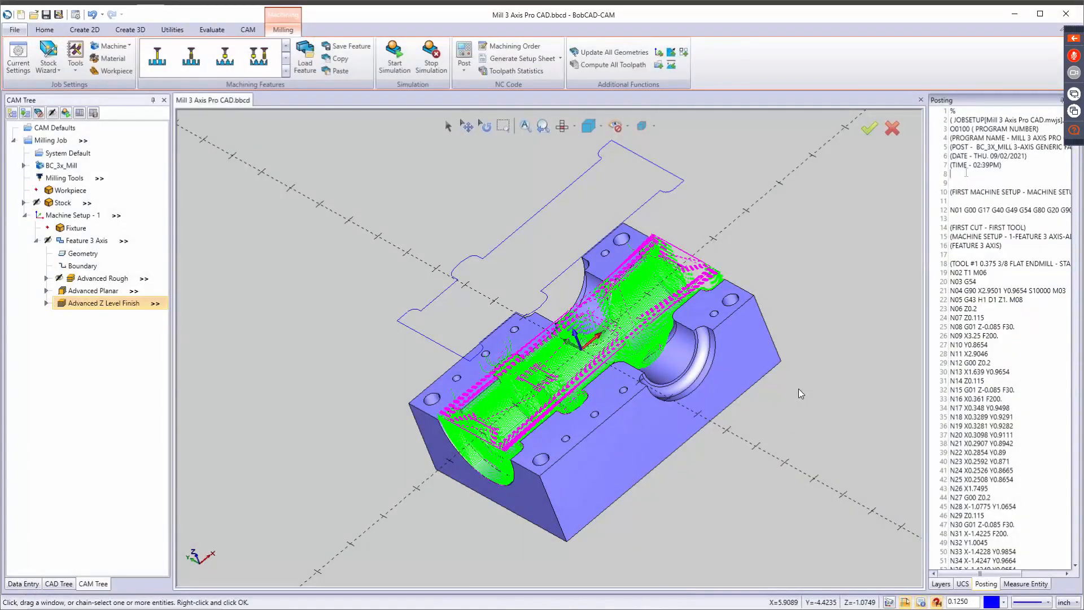
Open the posted program in NcEditor to examine its transfer and statistics tools and NC code, and return to BobCAD-CAM.
{"action": "right_click", "coordinate": [963, 173]}
{"action": "left_click", "coordinate": [988, 205]}
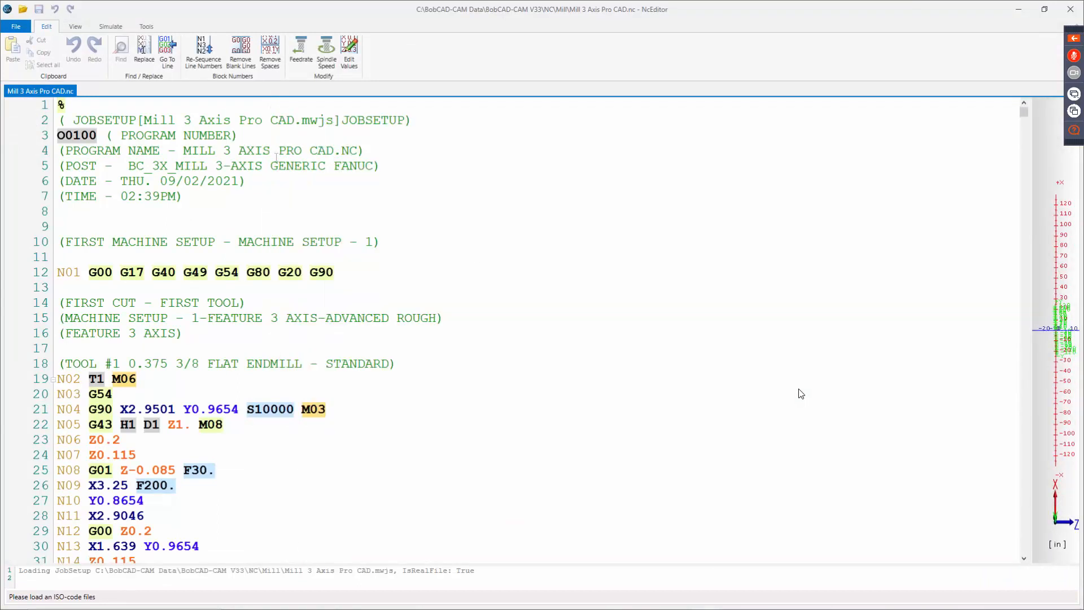
{"action": "left_click", "coordinate": [147, 27]}
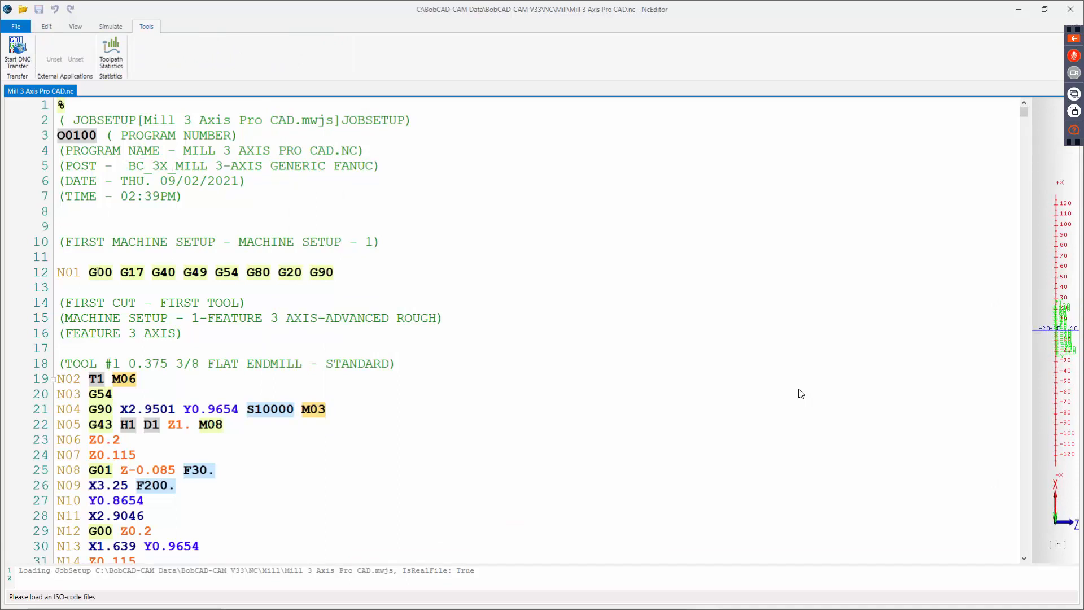
{"action": "left_click_drag", "start_coordinate": [91, 273], "coordinate": [317, 289]}
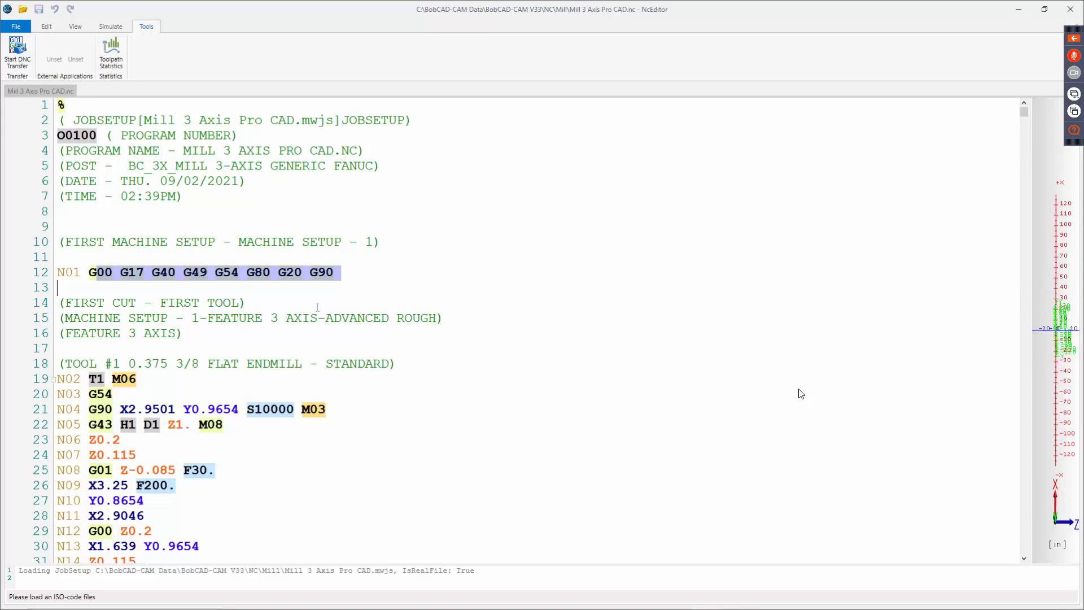
{"action": "left_click", "coordinate": [261, 419]}
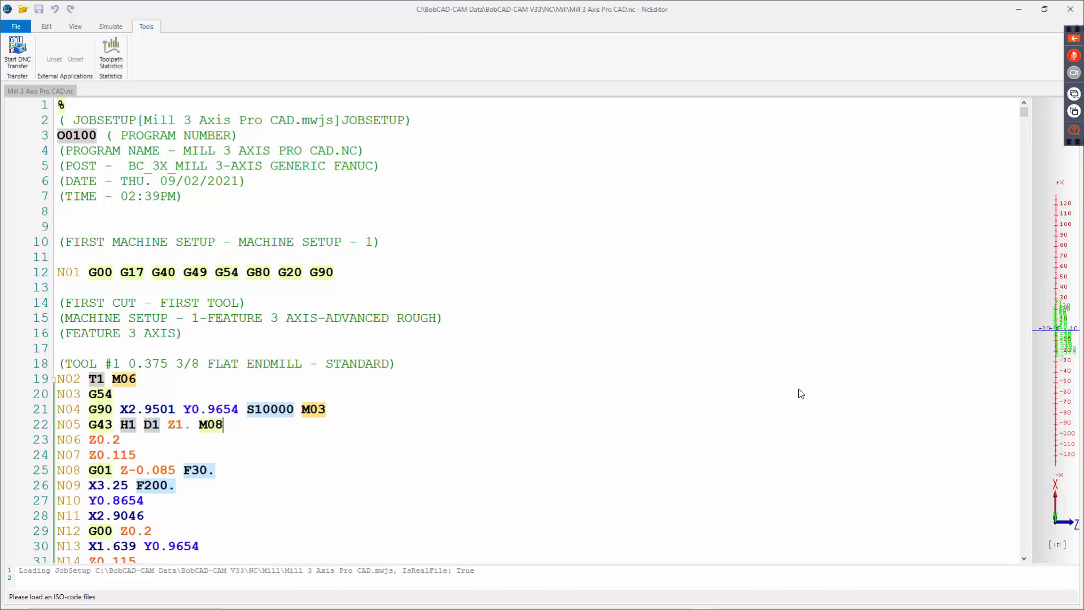
{"action": "scroll", "coordinate": [201, 208], "scroll_direction": "down", "scroll_amount": 8}
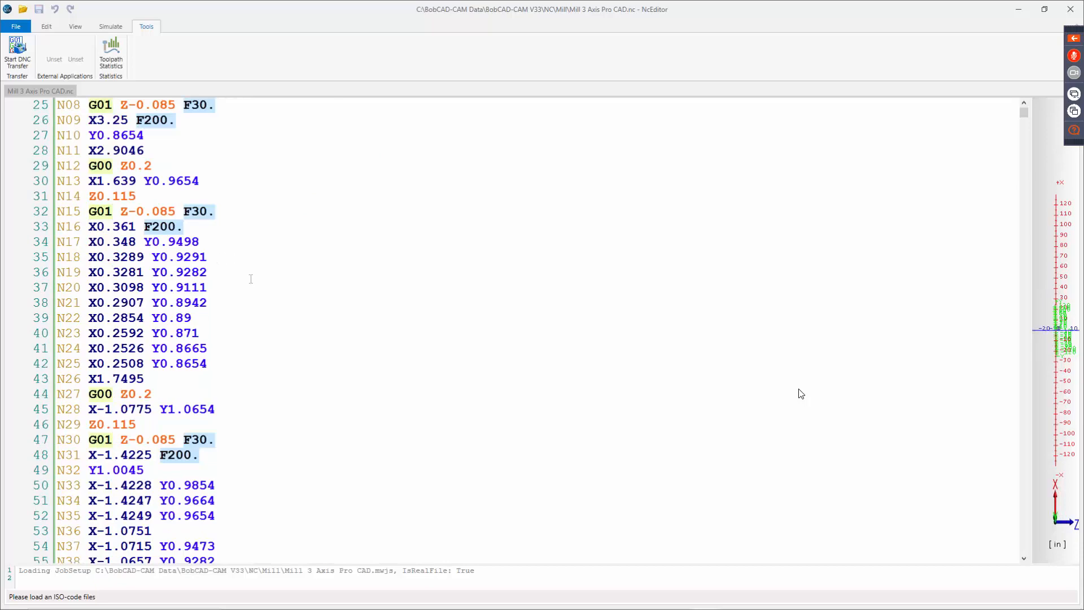
{"action": "scroll", "coordinate": [250, 279], "scroll_direction": "down", "scroll_amount": 13}
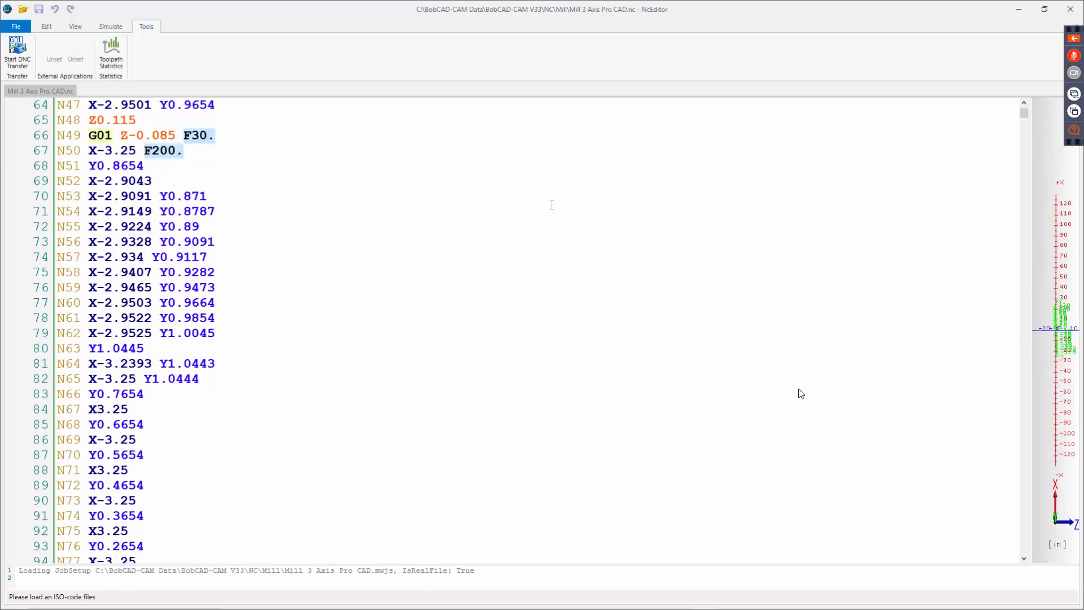
{"action": "left_click", "coordinate": [1070, 9]}
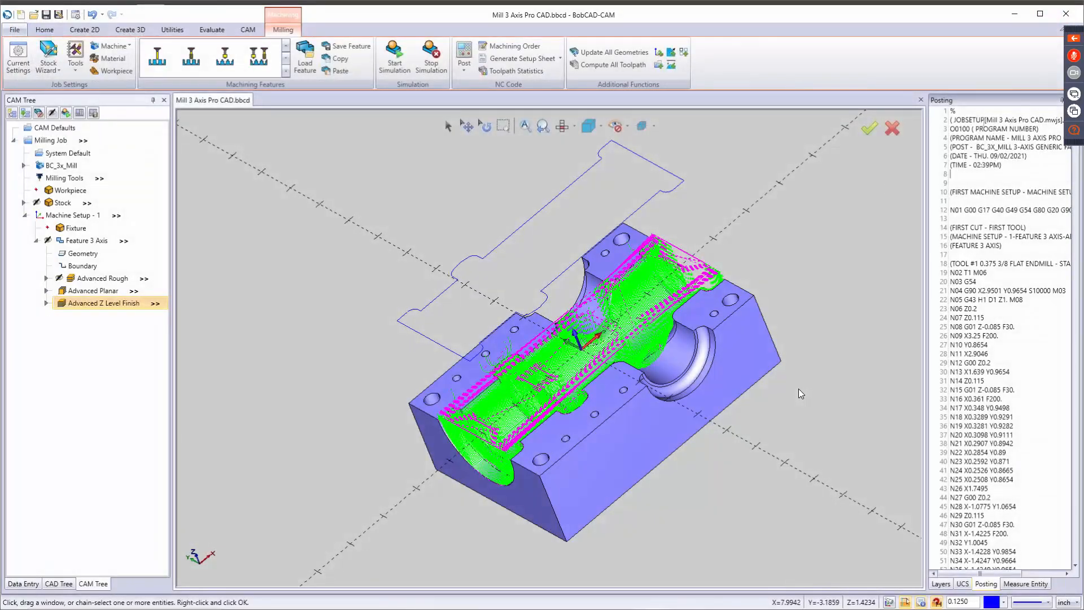
Set the milling job's program number to 258 and repost the NC program, checking the program number line in the code.
{"action": "left_click_drag", "start_coordinate": [970, 129], "coordinate": [951, 138]}
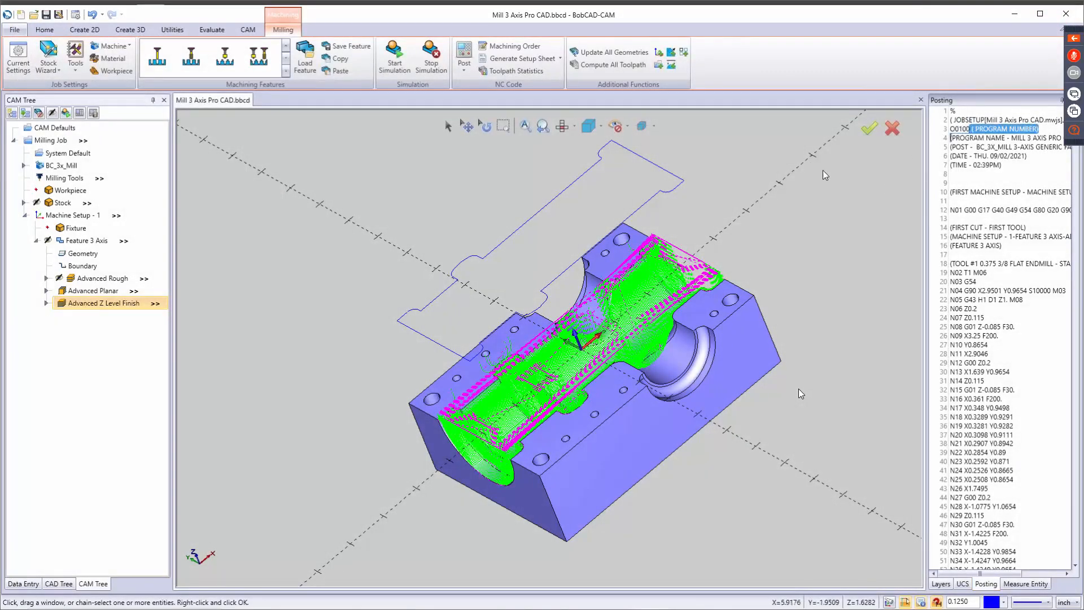
{"action": "left_click", "coordinate": [973, 182]}
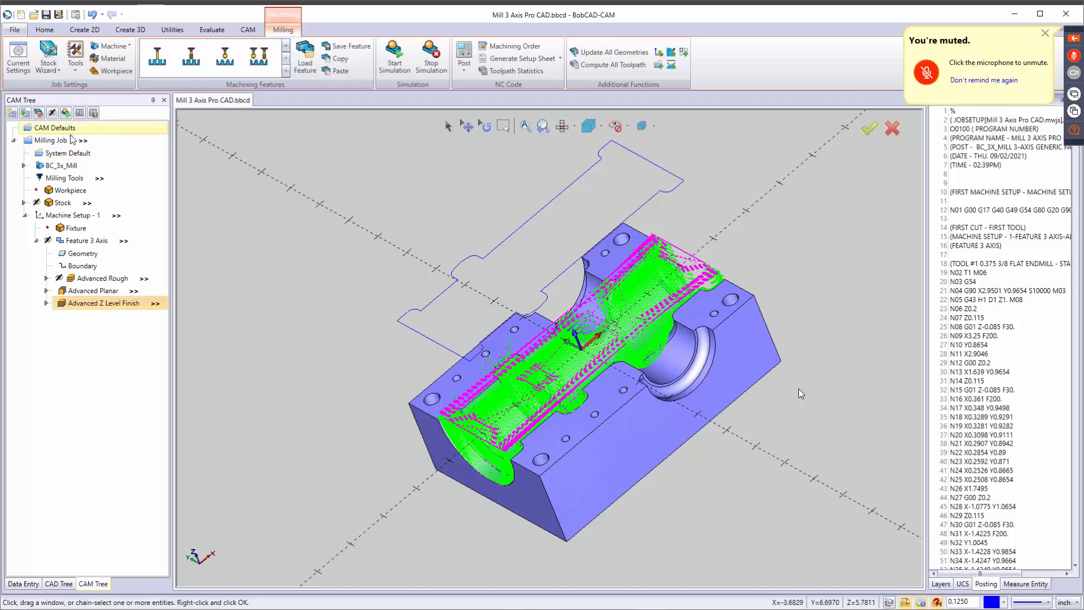
{"action": "mouse_move", "coordinate": [86, 143]}
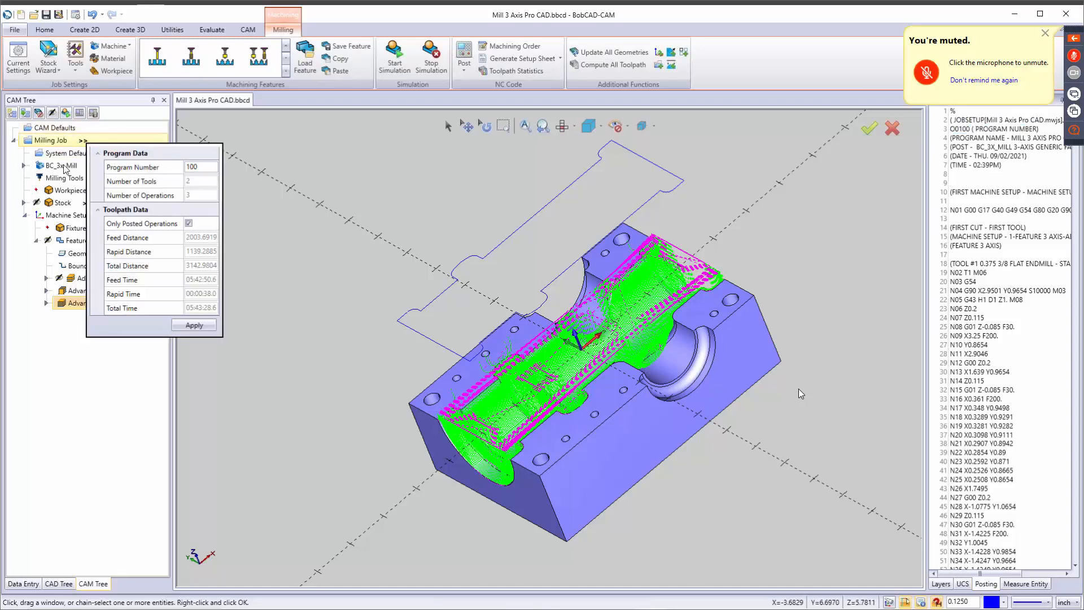
{"action": "left_click", "coordinate": [158, 170]}
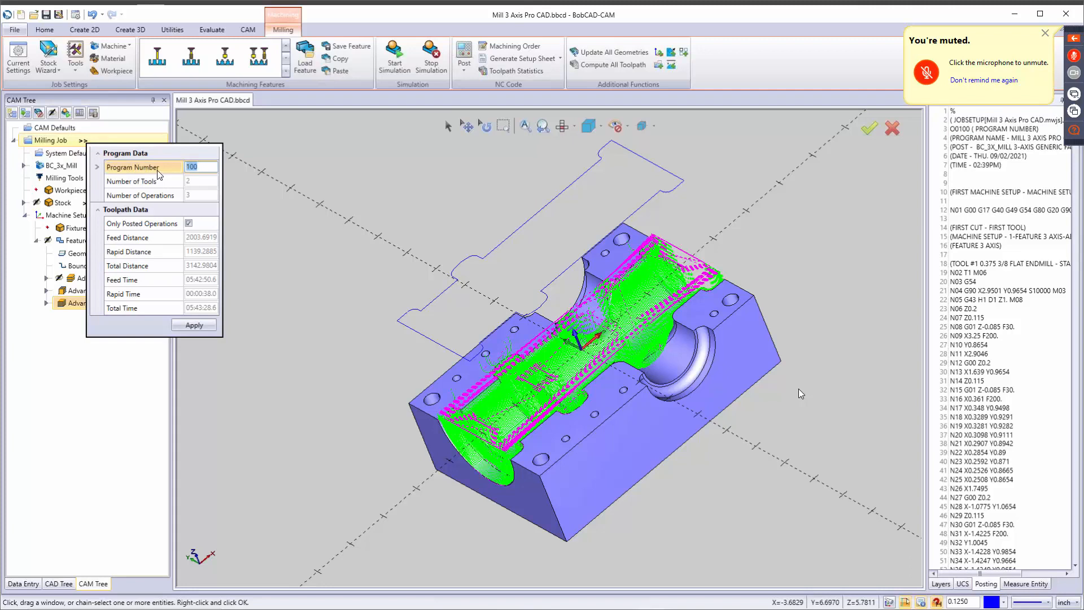
{"action": "type", "text": "258"}
{"action": "left_click", "coordinate": [191, 326]}
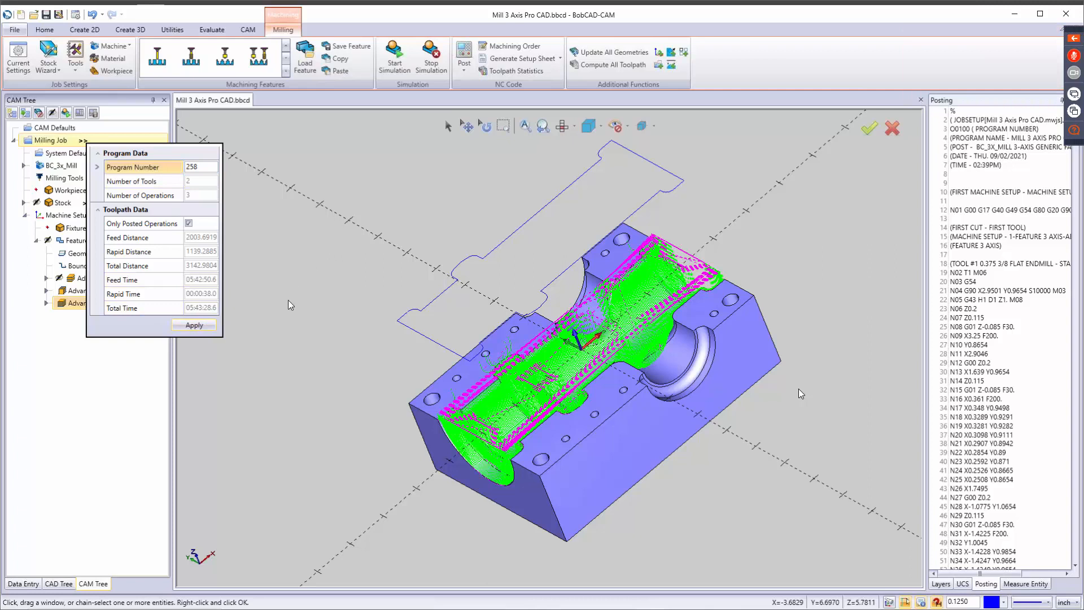
{"action": "left_click", "coordinate": [464, 52]}
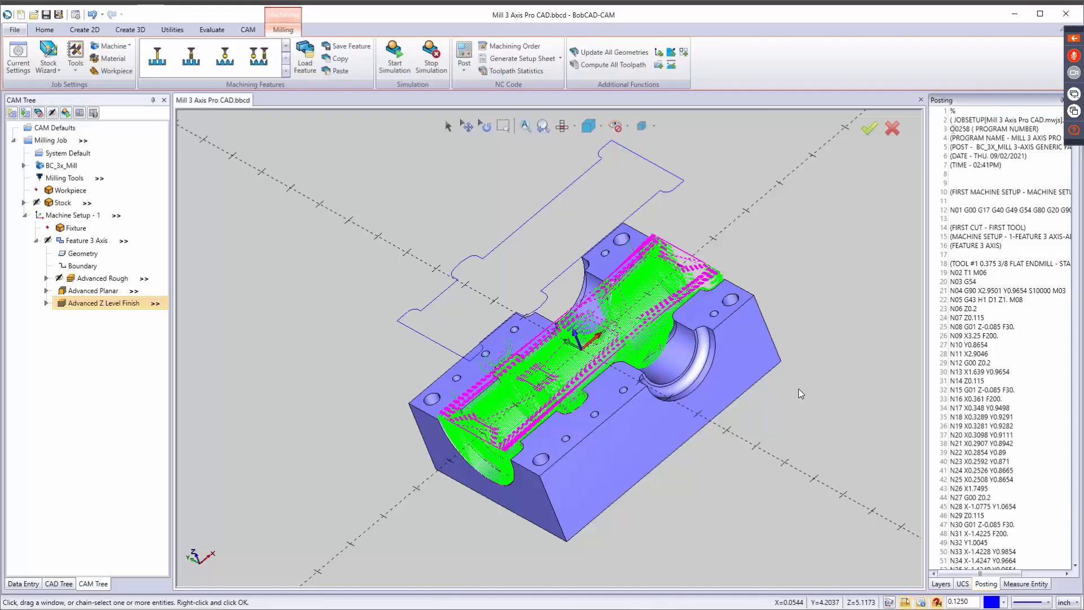
{"action": "double_click", "coordinate": [960, 128]}
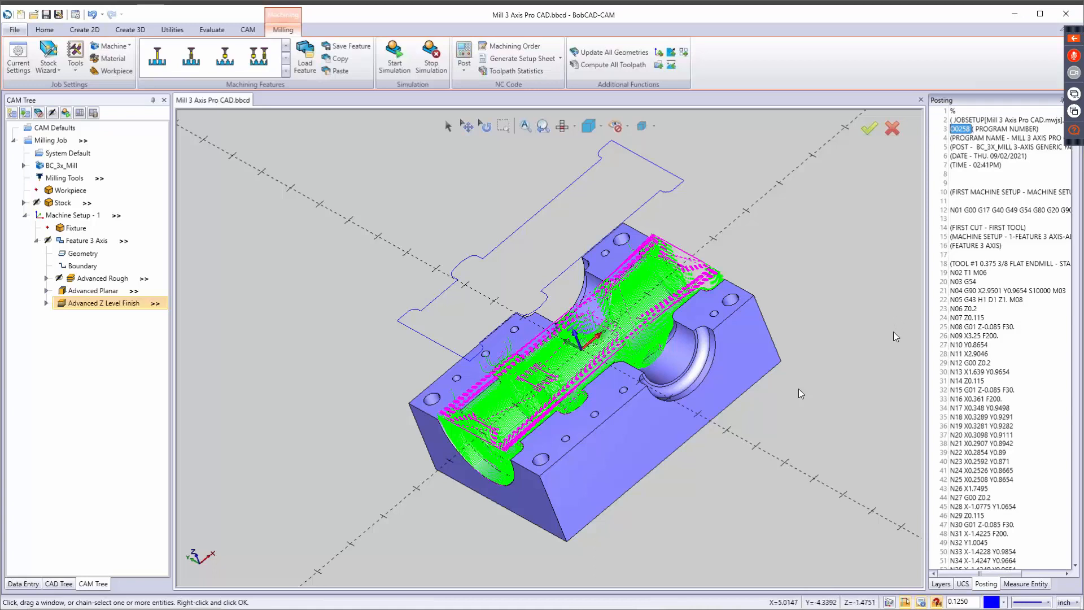